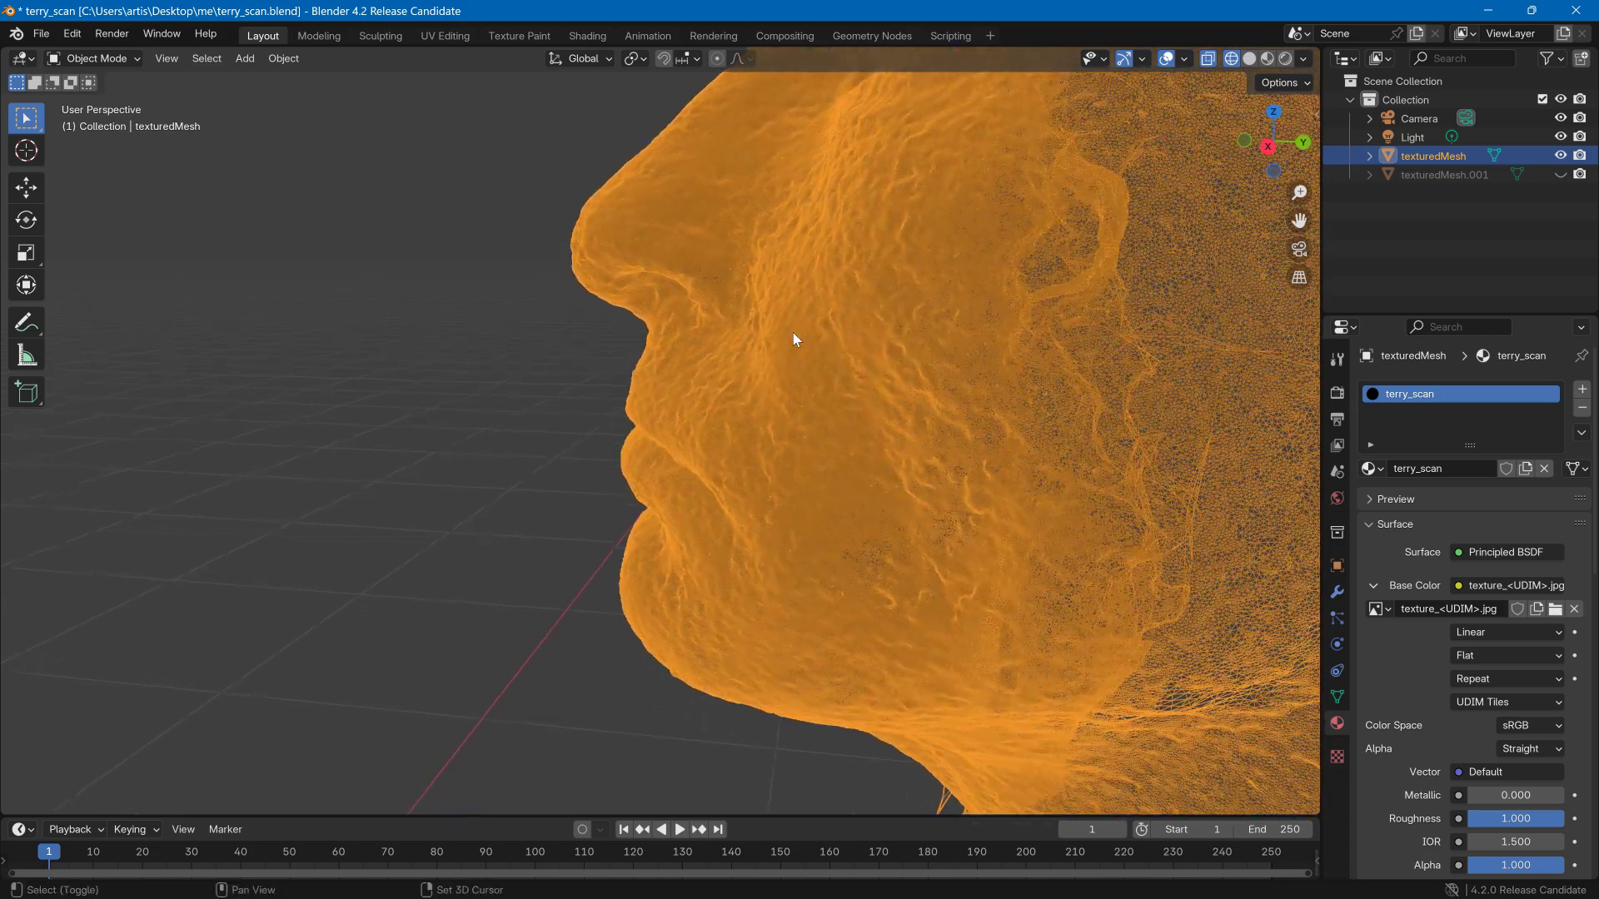
# - Display the head scan with its photo texture using Material Preview shading instead of wireframe
pyautogui.moveTo(942, 310); pyautogui.dragTo(981, 312, button='middle')
pyautogui.scroll(-5, 966, 312)
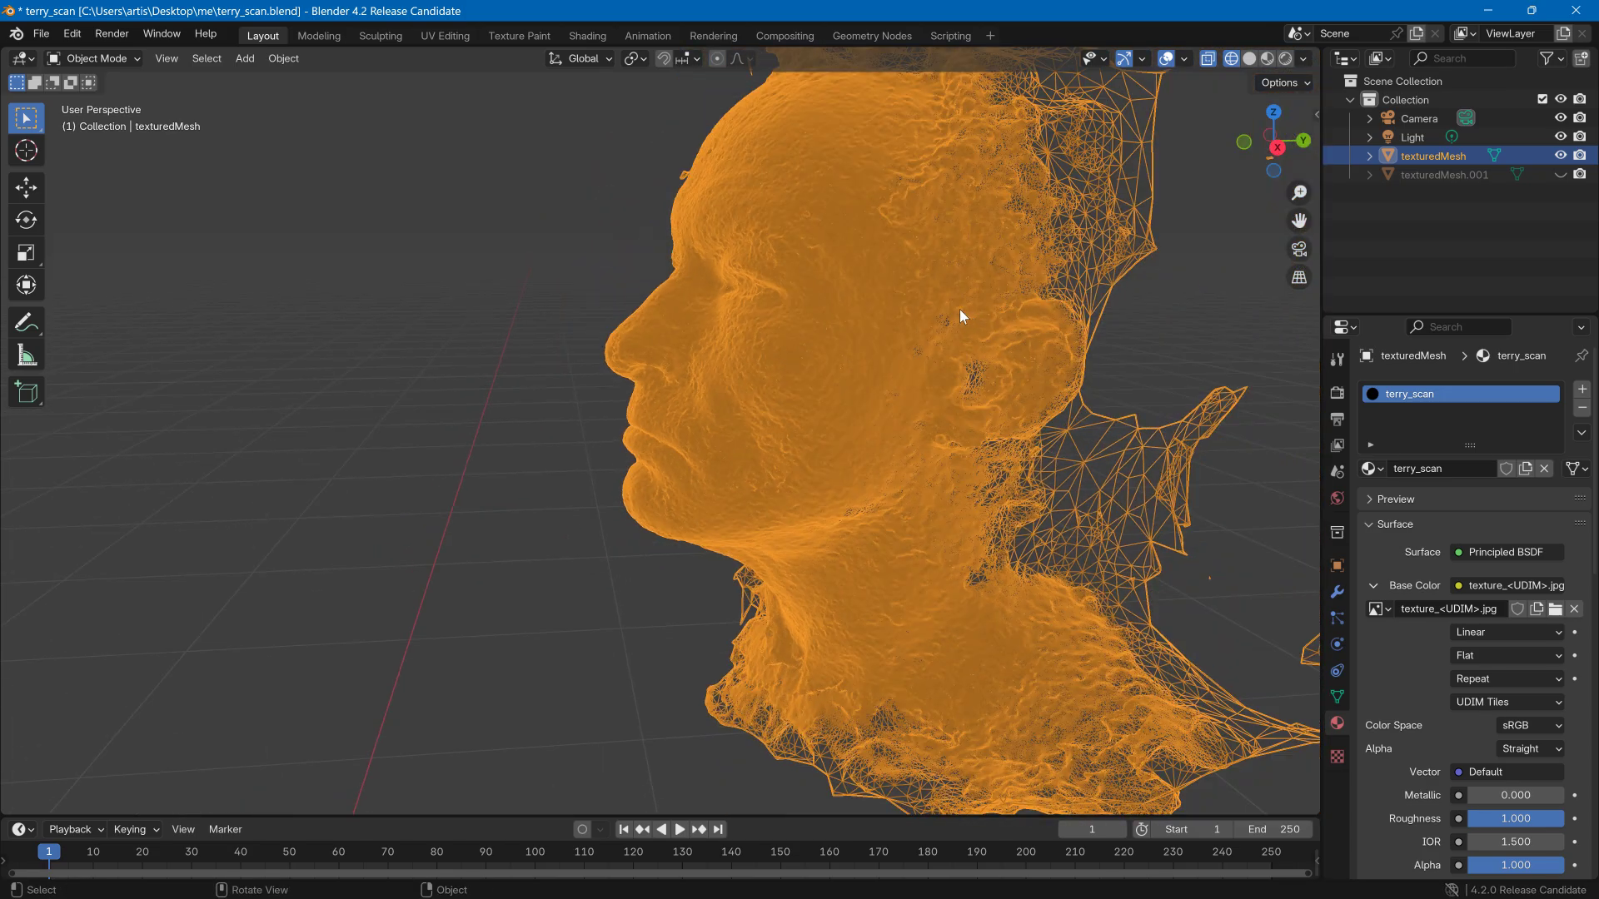
pyautogui.click(1266, 60)
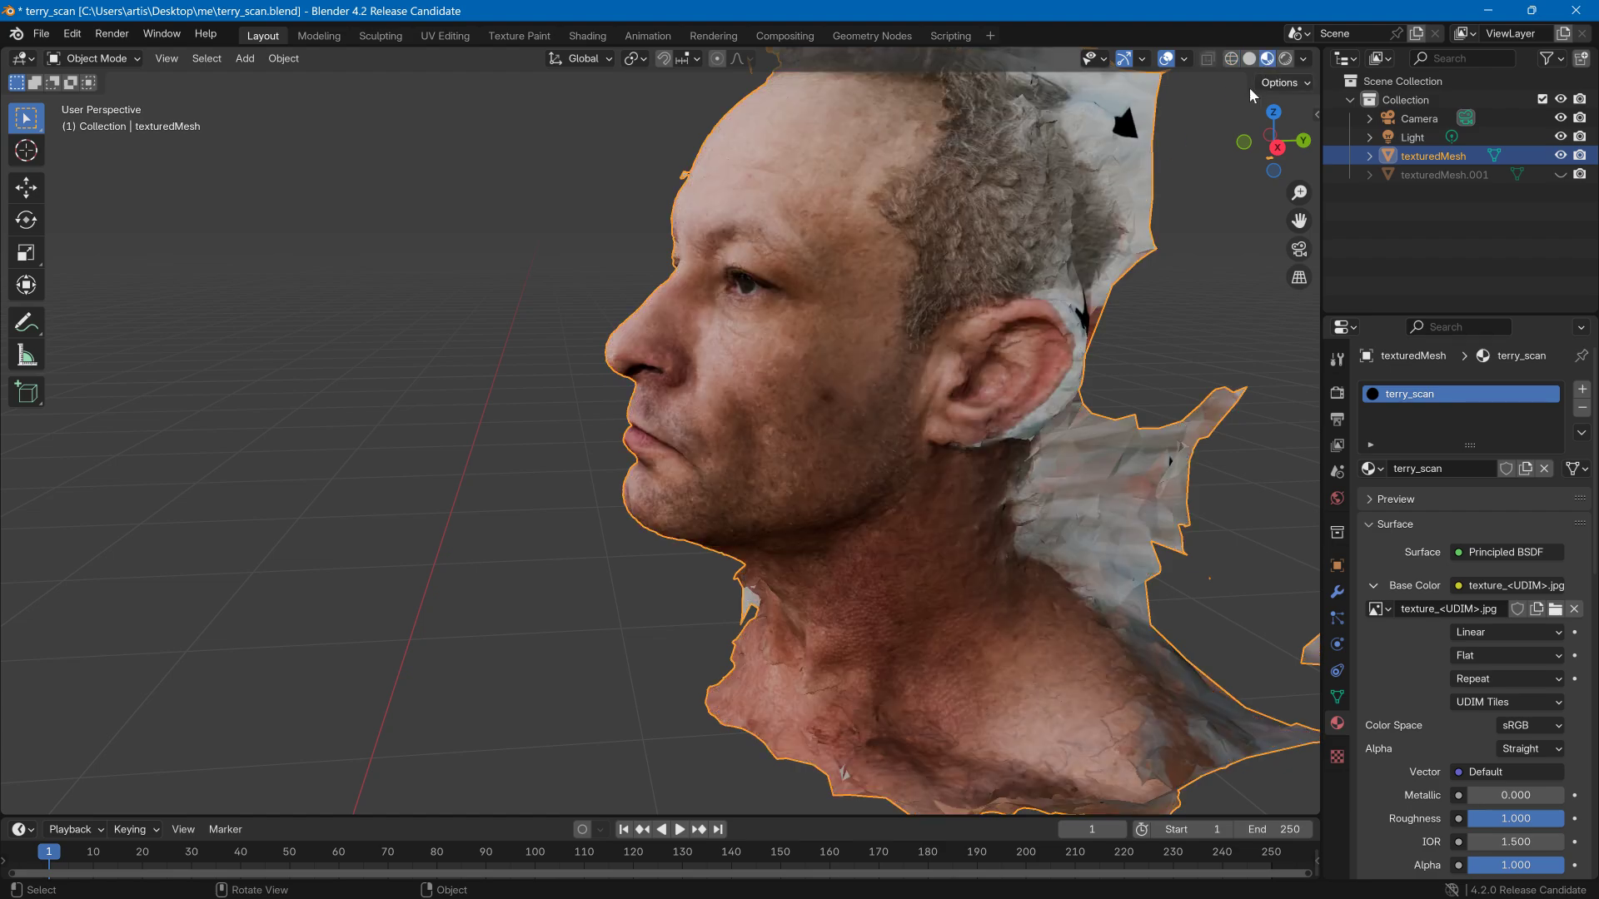
pyautogui.moveTo(956, 263)
pyautogui.mouseDown(button='middle')
pyautogui.moveTo(1116, 267)
pyautogui.moveTo(1112, 301)
pyautogui.mouseUp(button='middle')
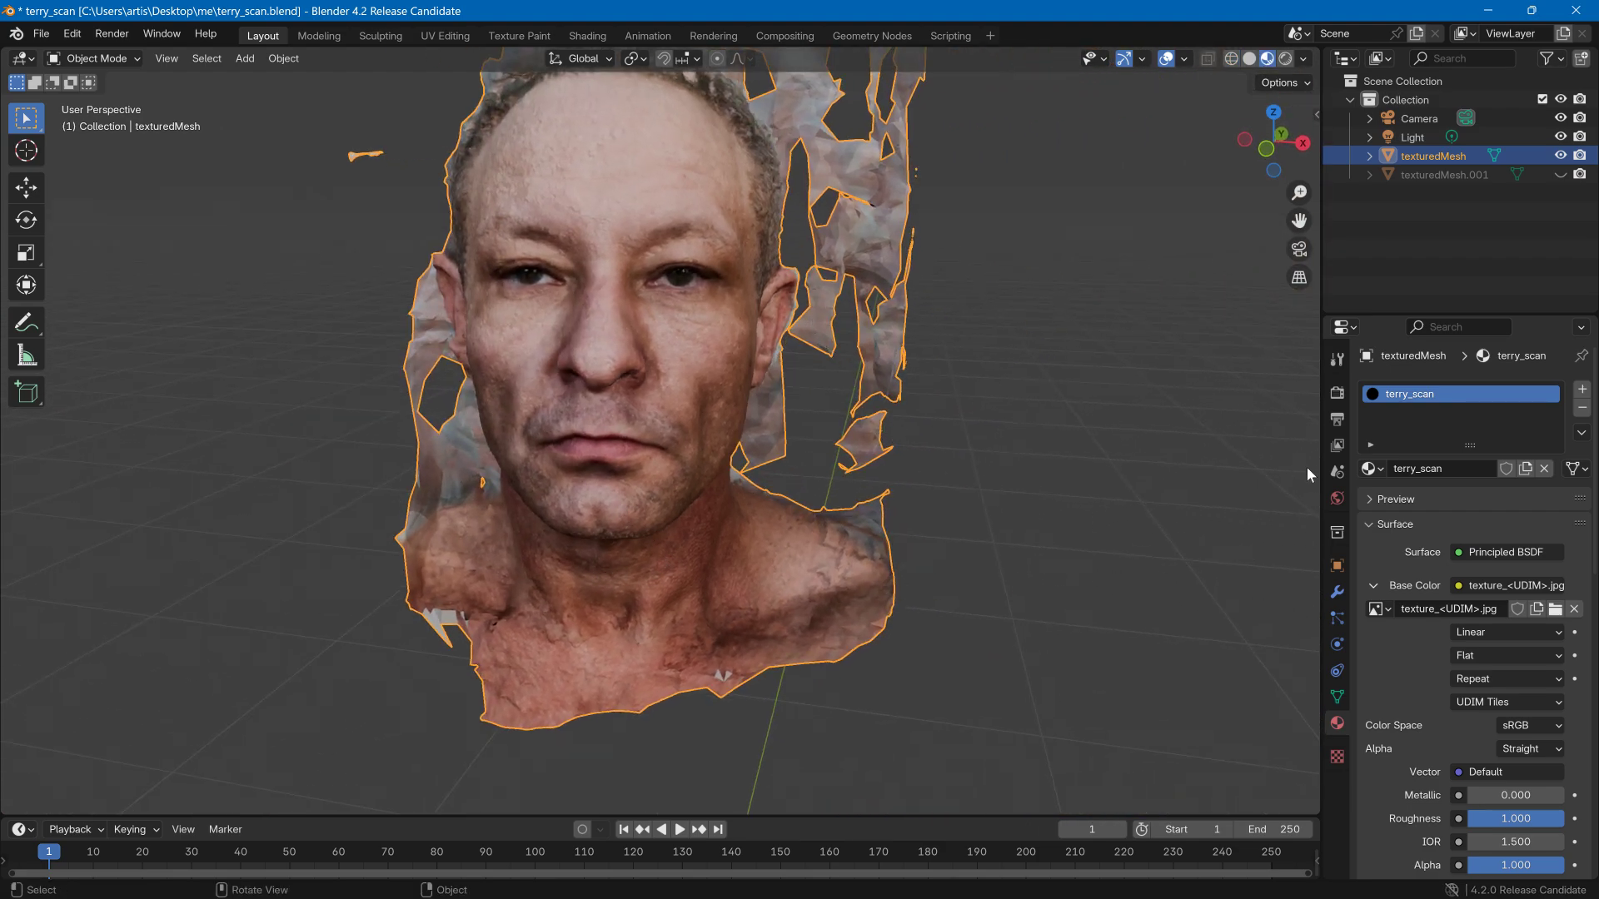
pyautogui.moveTo(1206, 506)
pyautogui.mouseDown(button='middle')
pyautogui.moveTo(1279, 501)
pyautogui.moveTo(1042, 478)
pyautogui.moveTo(1207, 517)
pyautogui.mouseUp(button='middle')
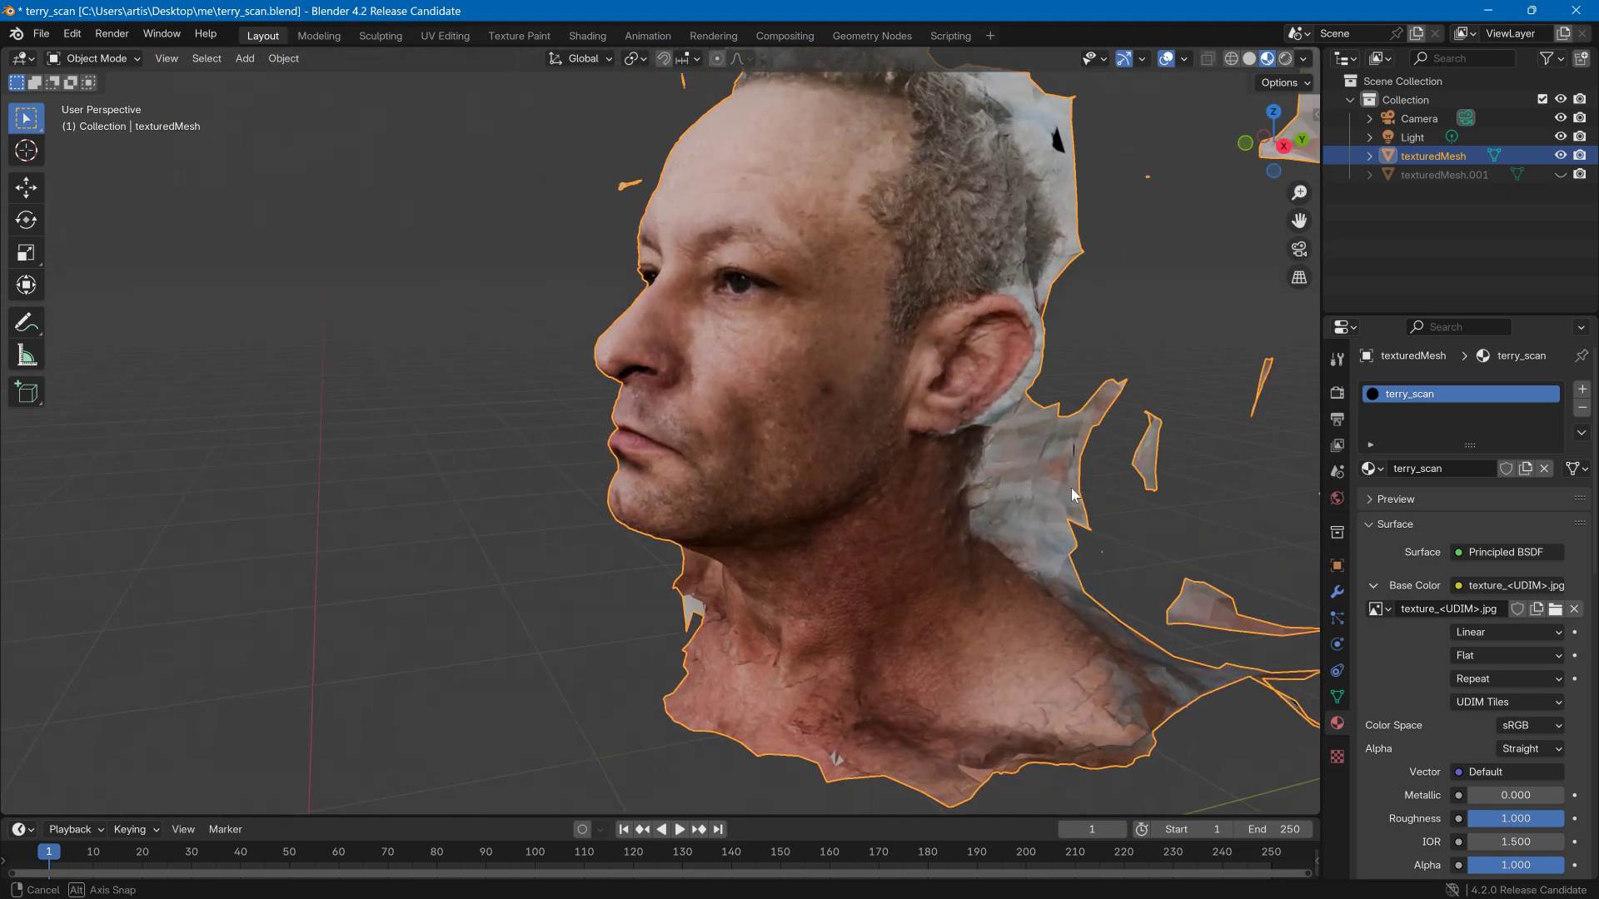
# - Add a Smooth modifier to the texturedMesh head scan with a factor of 0.5
pyautogui.click(1337, 592)
pyautogui.click(1412, 392)
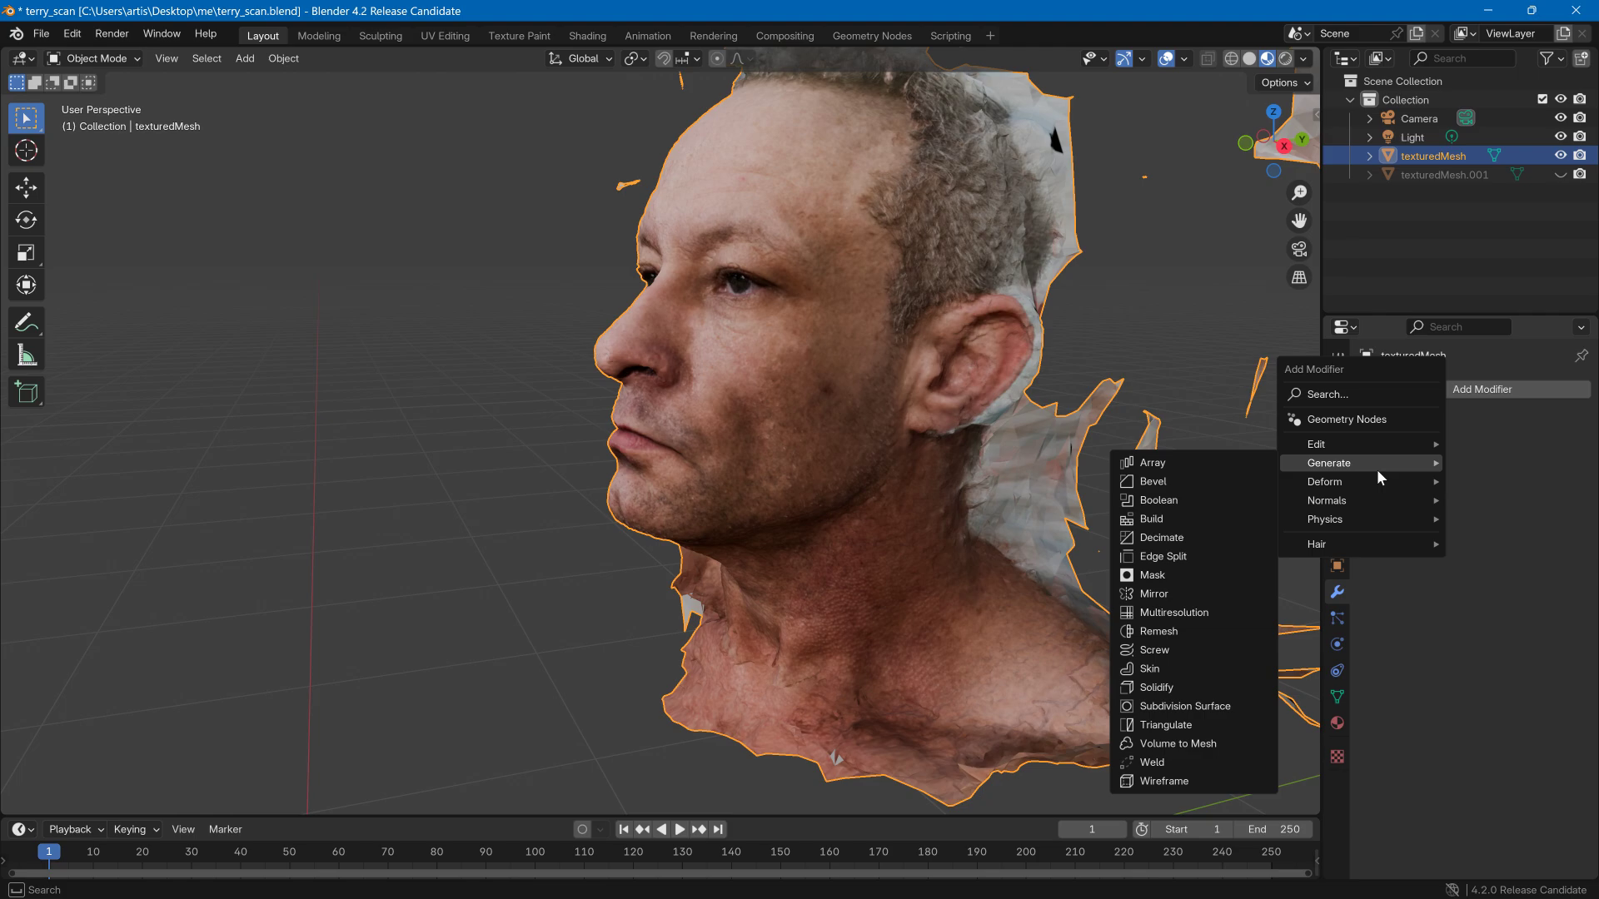
pyautogui.moveTo(1372, 480)
pyautogui.click(1224, 668)
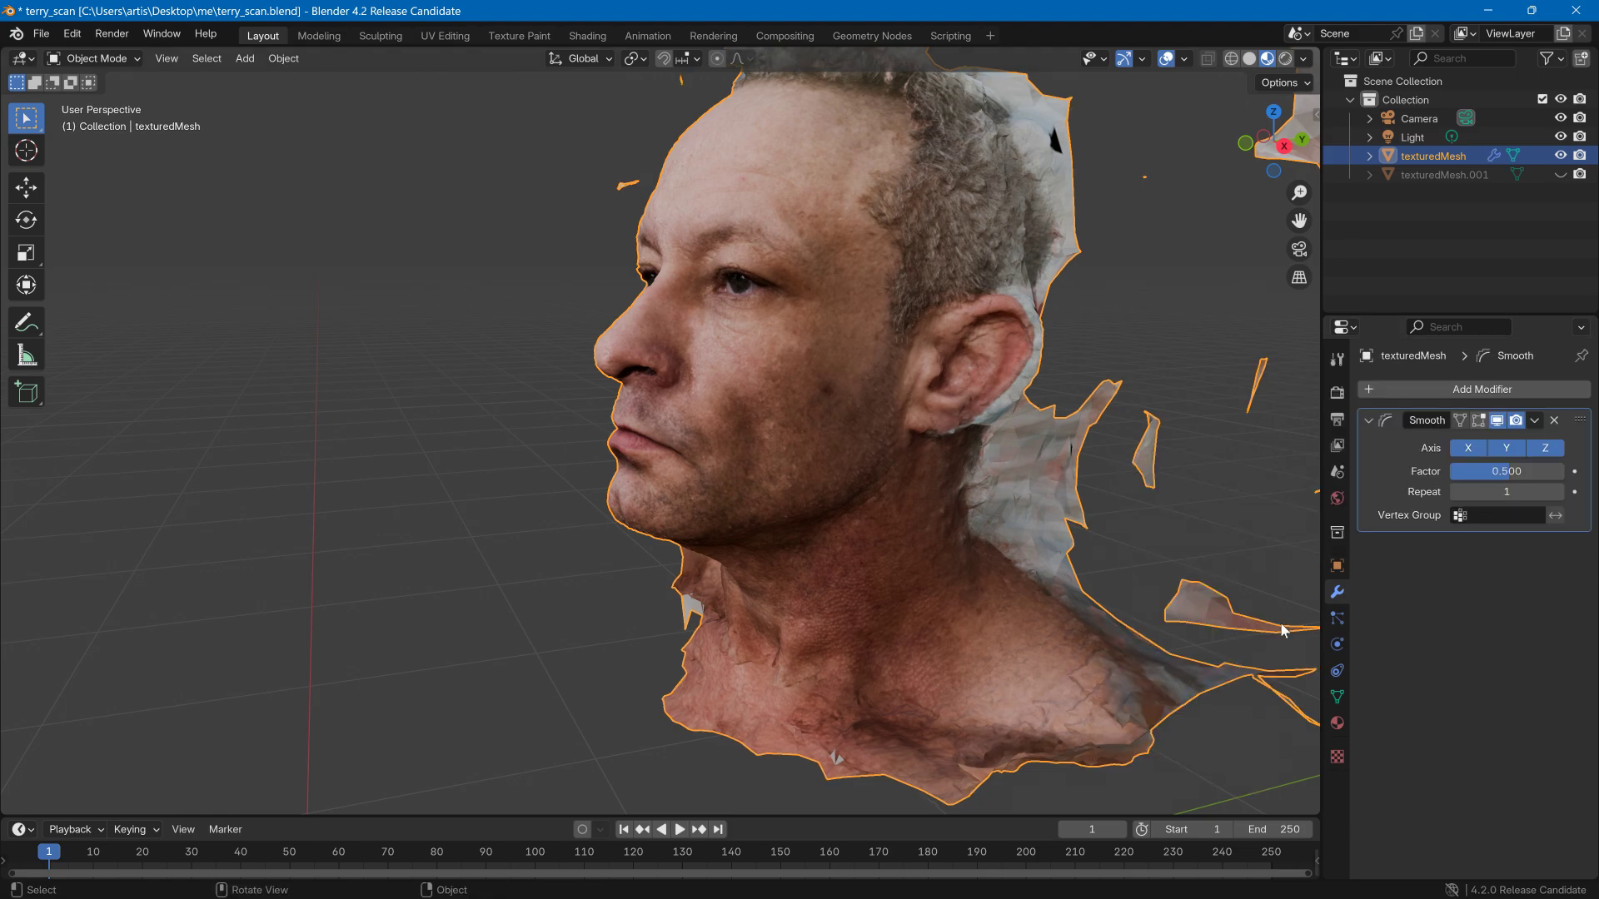
pyautogui.click(1513, 471)
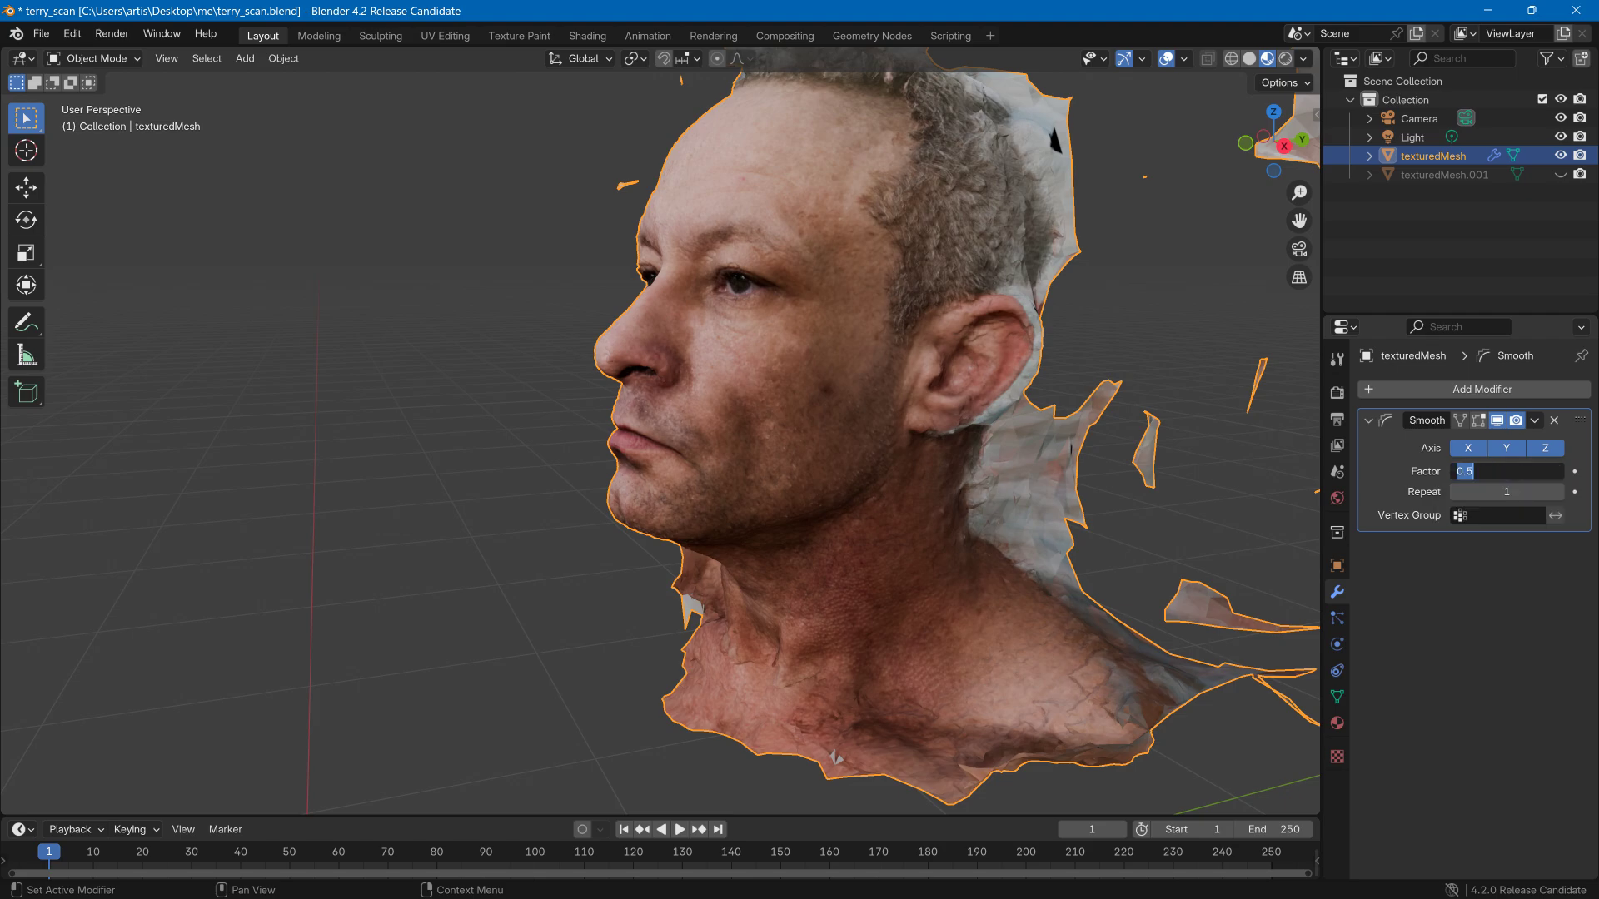
pyautogui.press('Return')
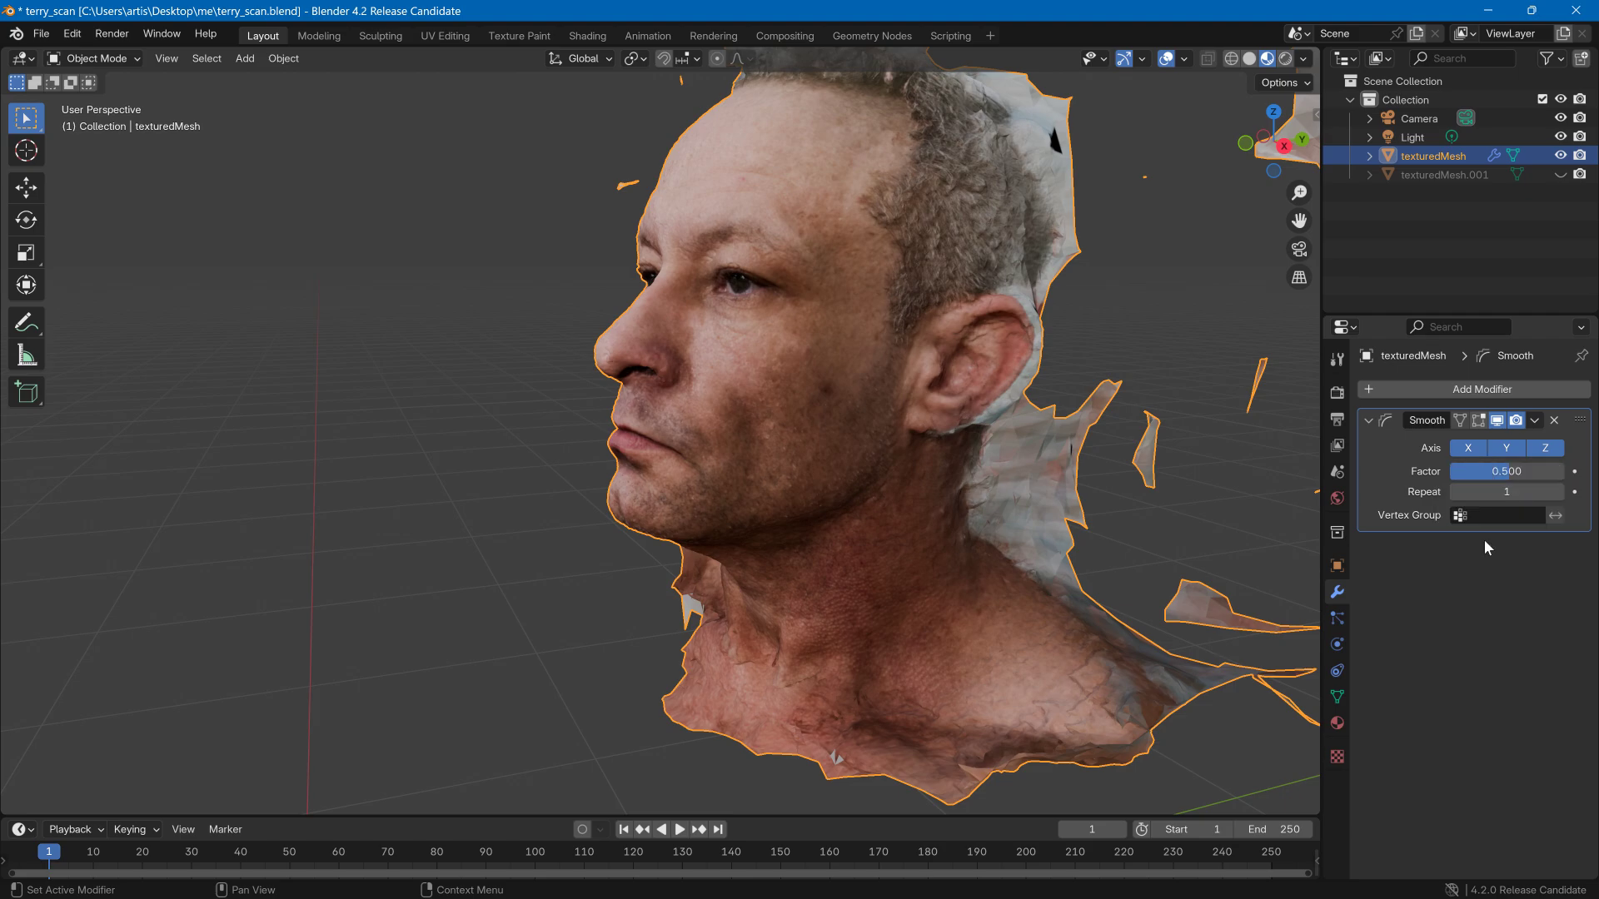
# - Try the Smooth modifier with repeat counts of 25 and 100 on the head scan
pyautogui.click(1514, 490)
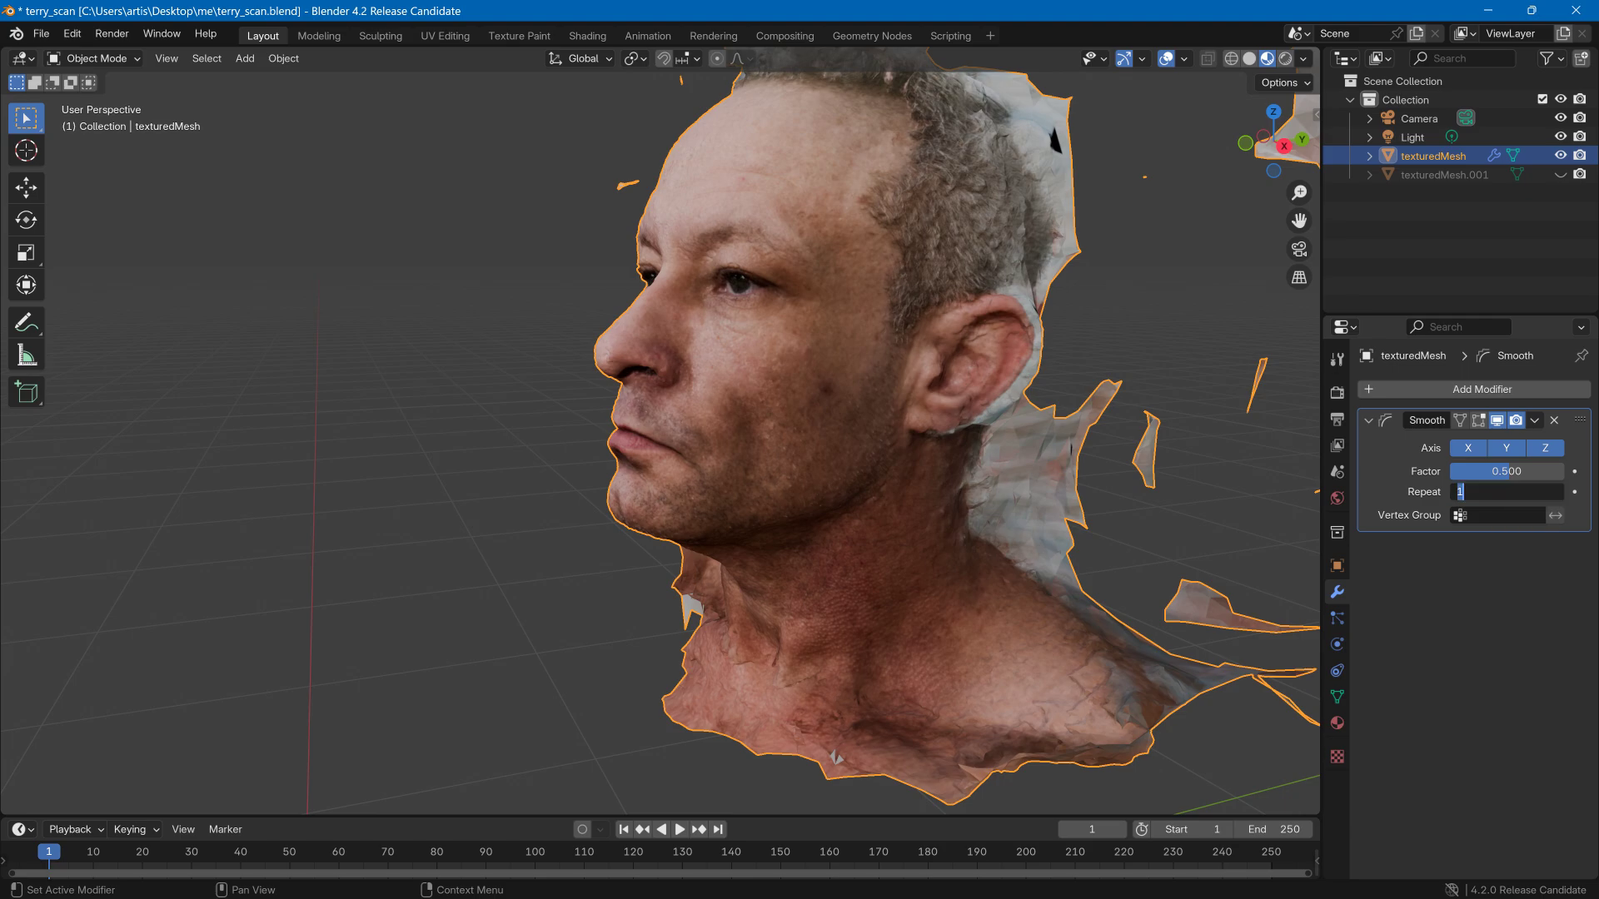
pyautogui.write('25')
pyautogui.press('Return')
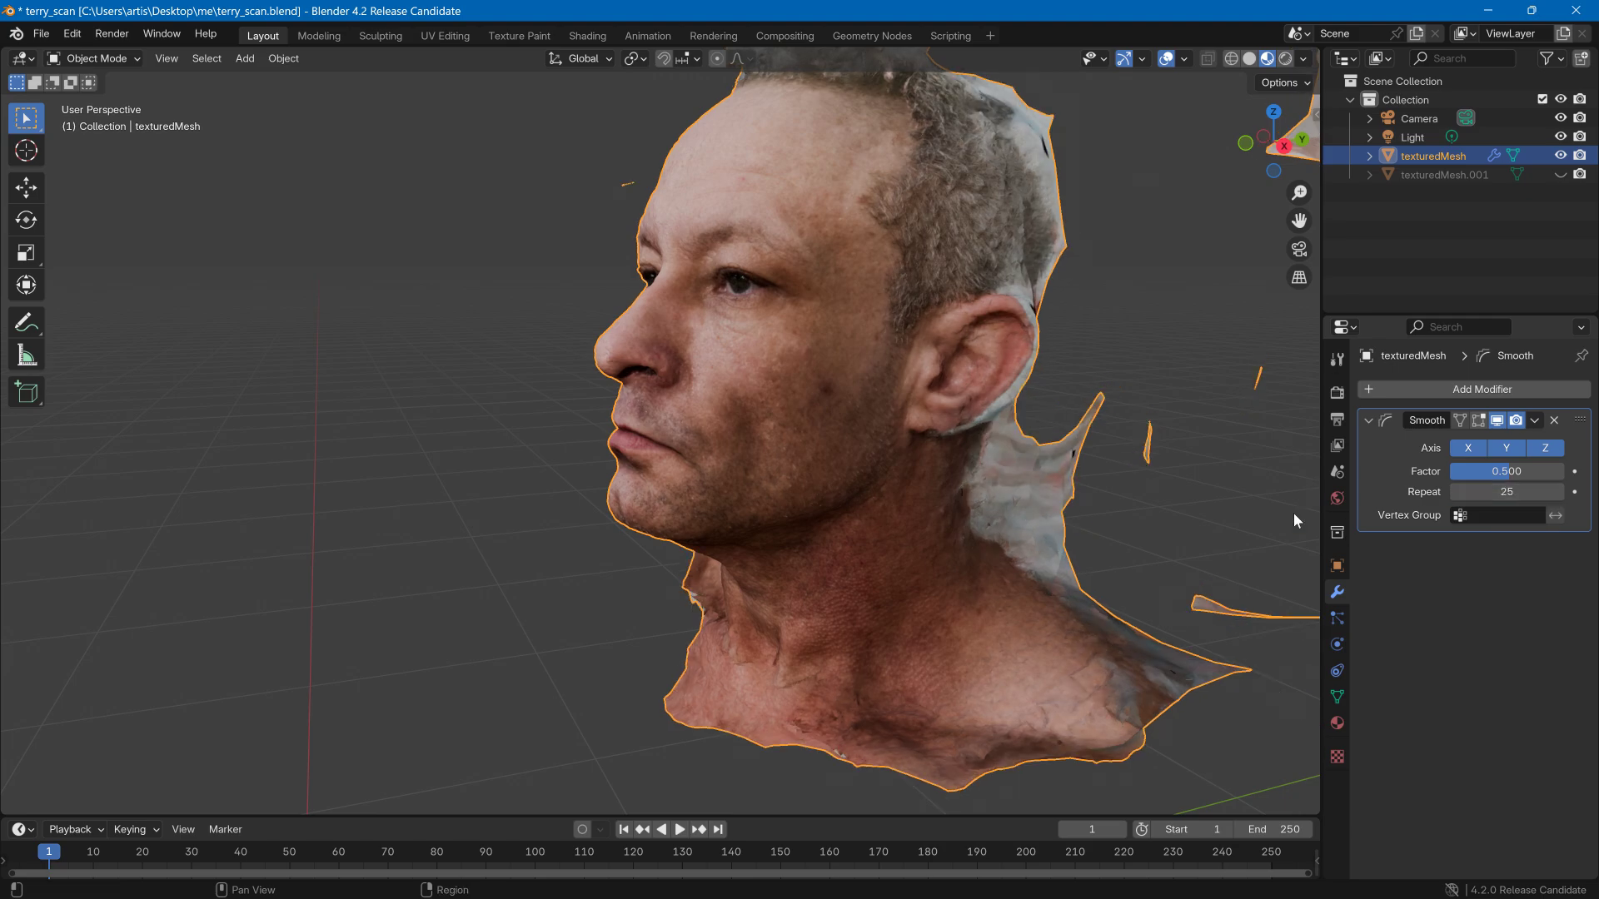
pyautogui.click(1490, 492)
pyautogui.write('100')
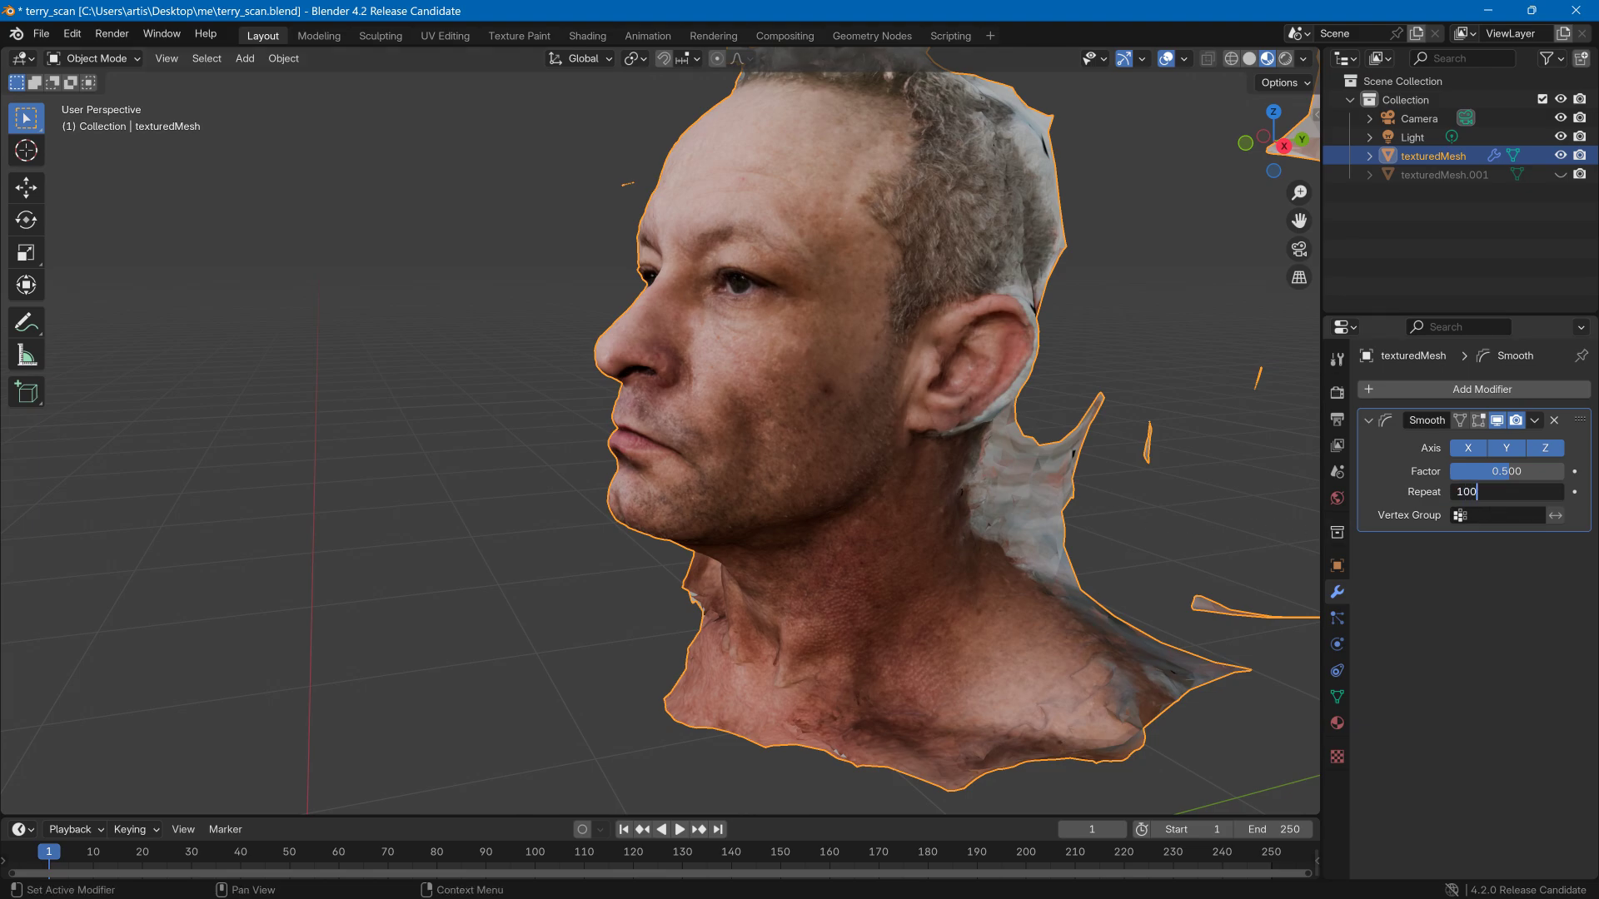
pyautogui.press('Return')
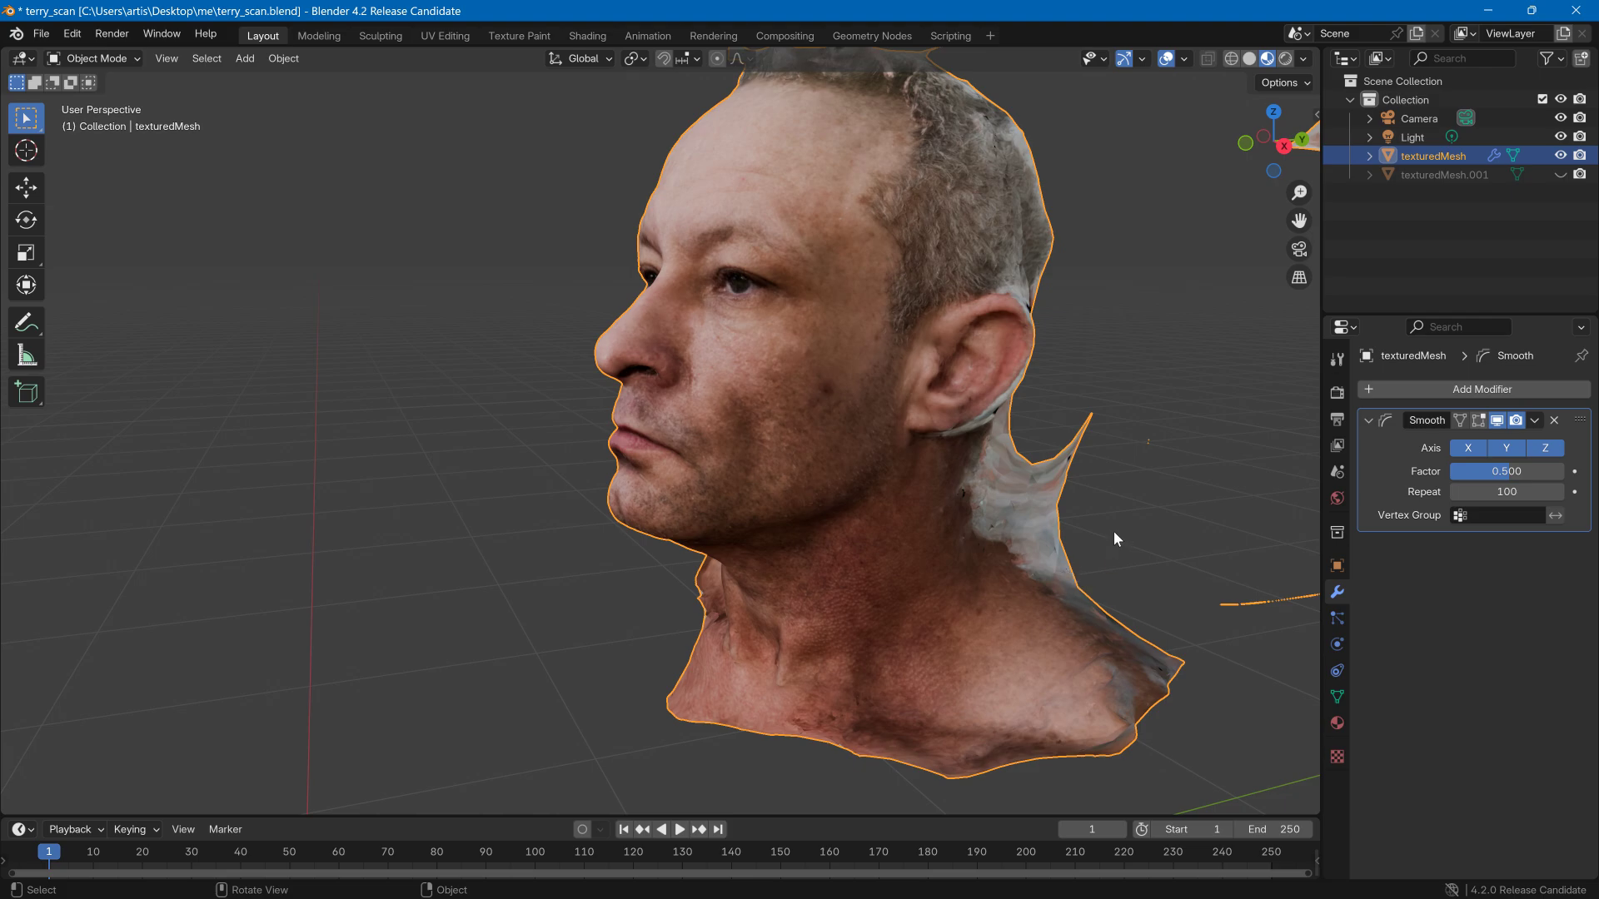
pyautogui.moveTo(1112, 531); pyautogui.dragTo(125, 512, button='middle')
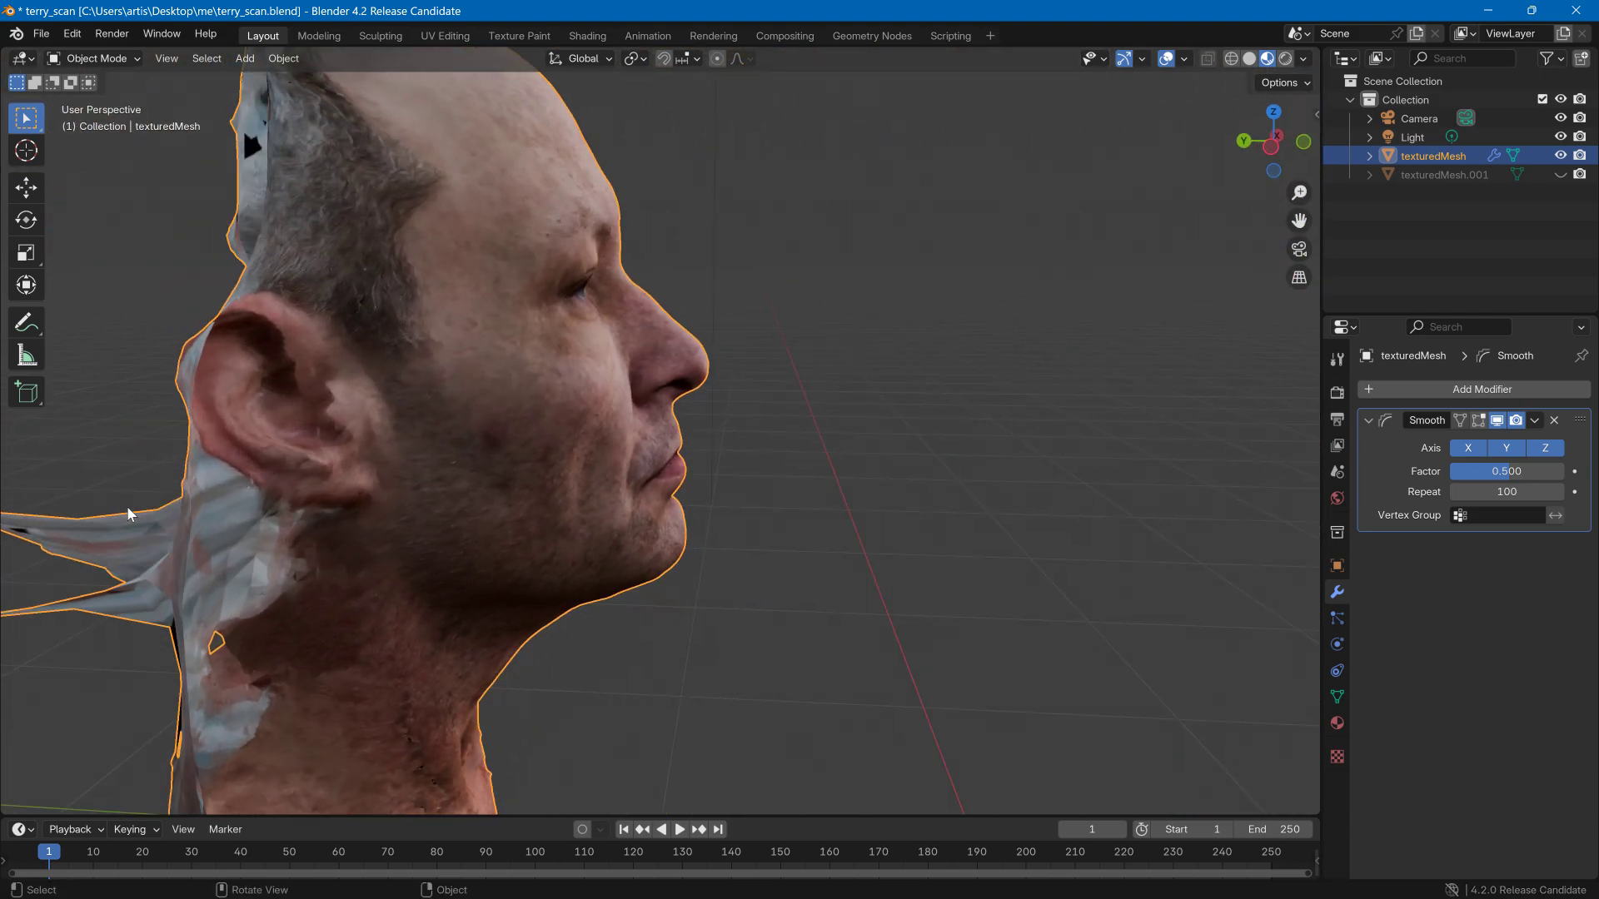
pyautogui.scroll(2, 338, 400)
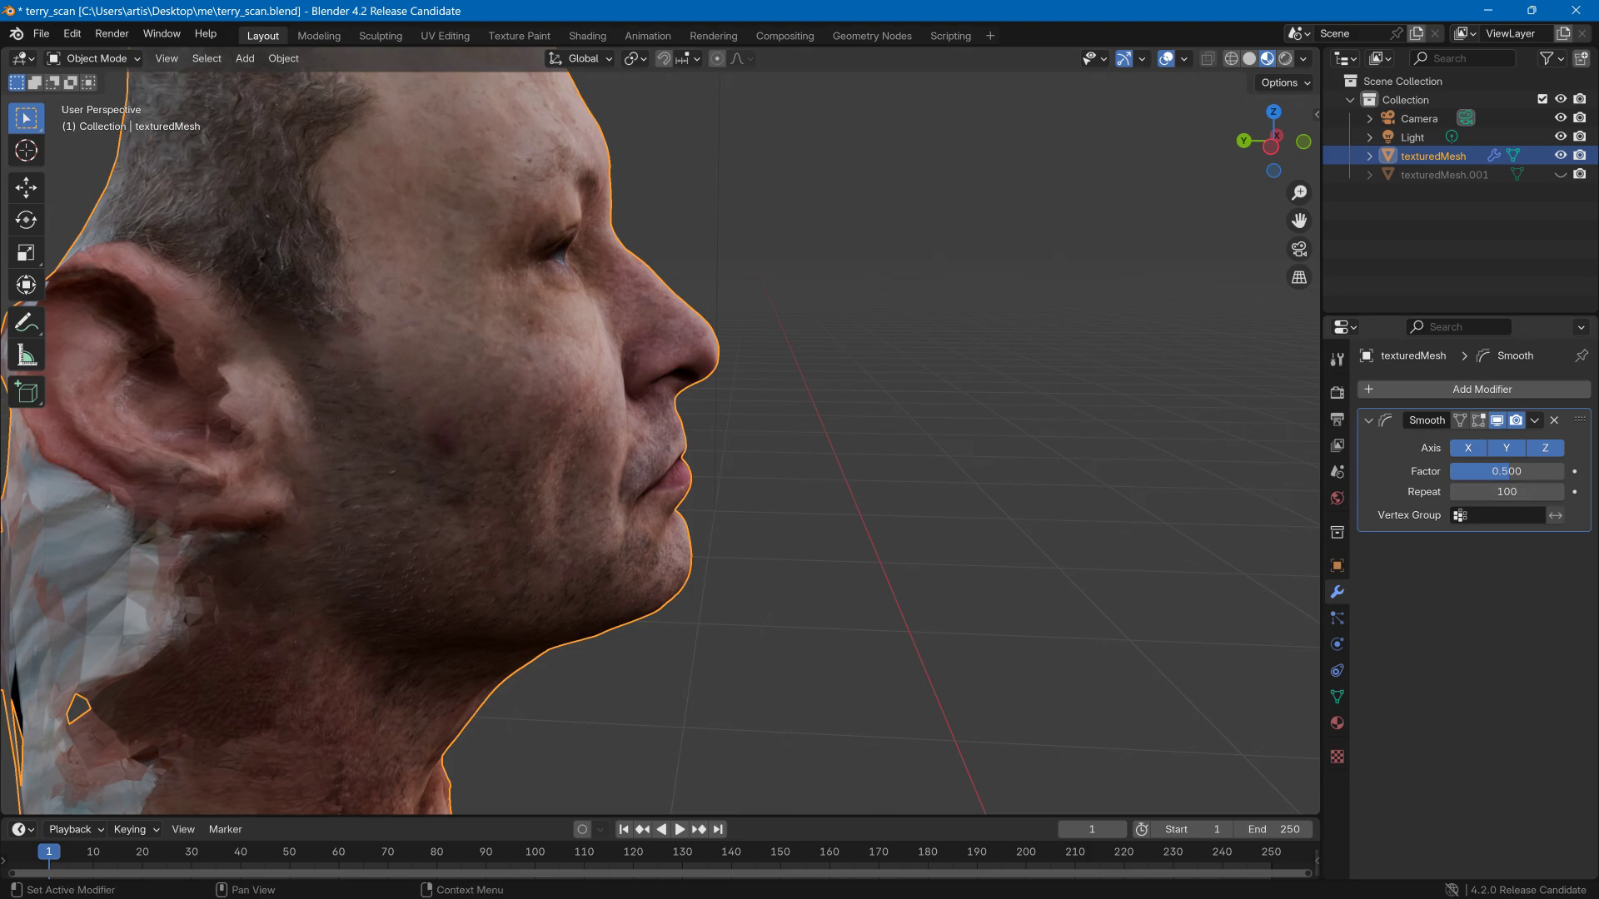
# - Try smoothing factors of 0.1, 1 and 2 and compare their effect on the face
pyautogui.doubleClick(1507, 471)
pyautogui.write('.1')
pyautogui.press('Return')
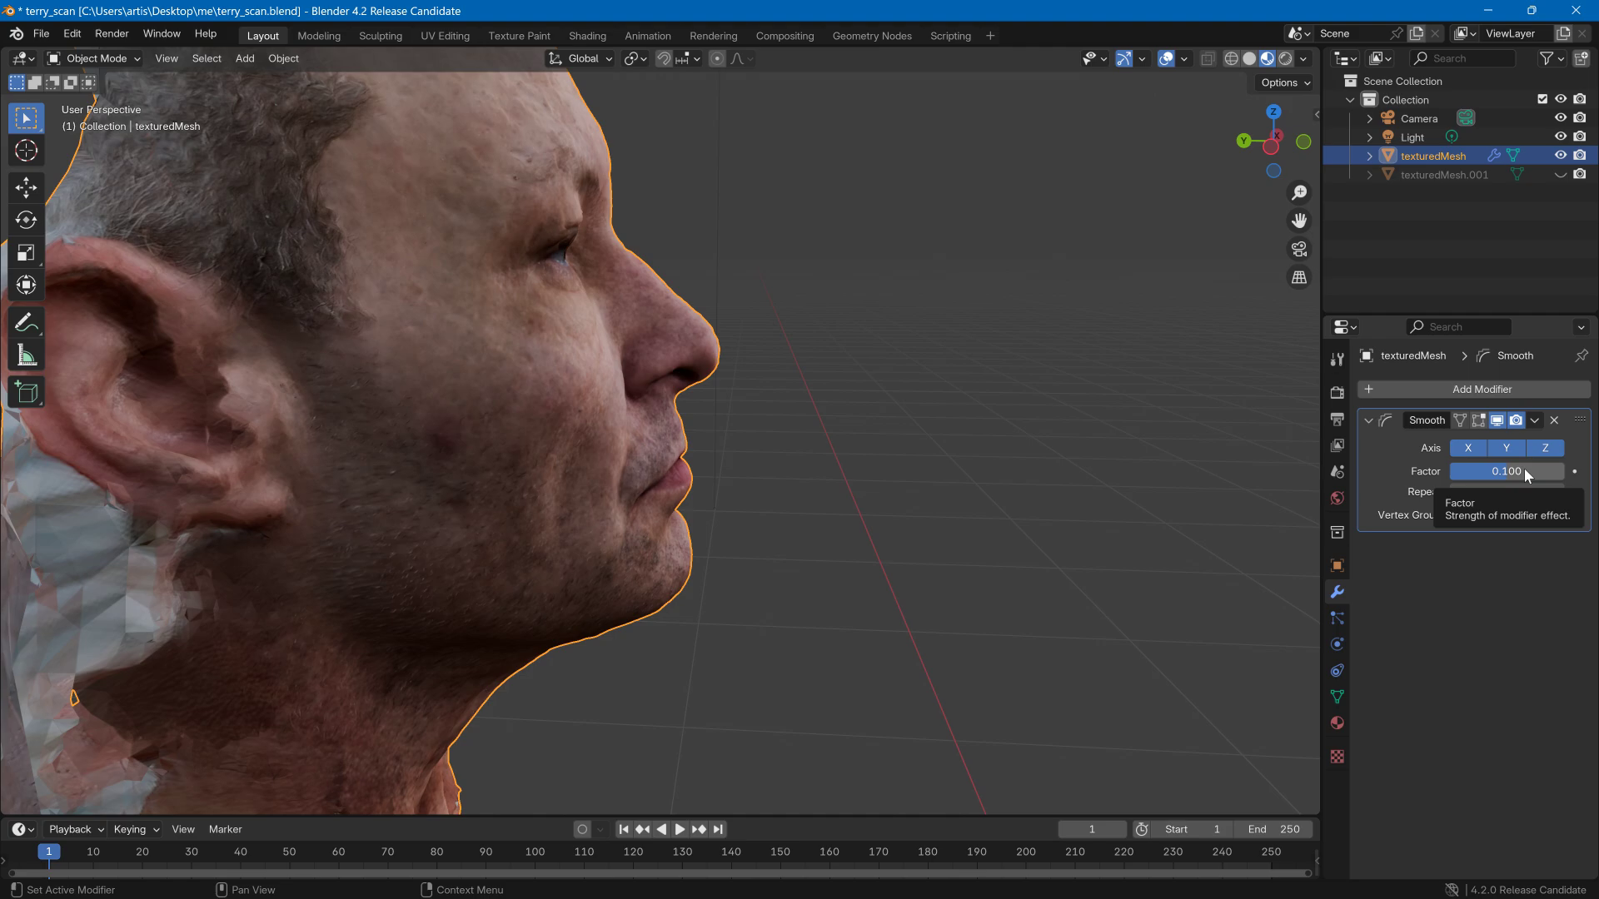
pyautogui.doubleClick(1524, 471)
pyautogui.write('1')
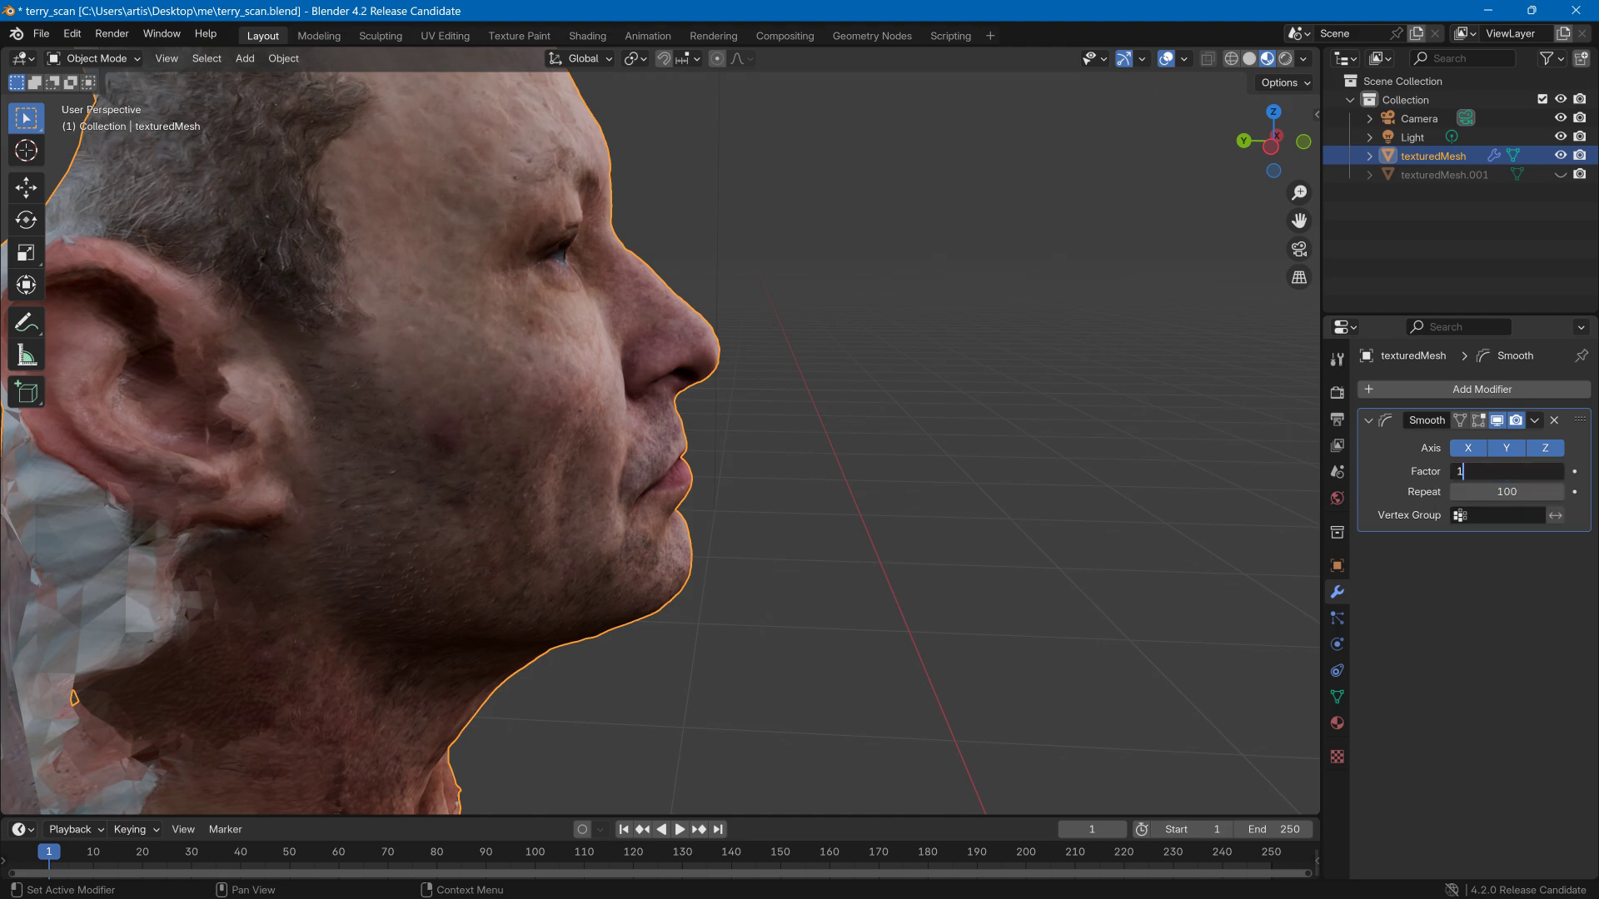
pyautogui.press('Return')
pyautogui.doubleClick(1523, 472)
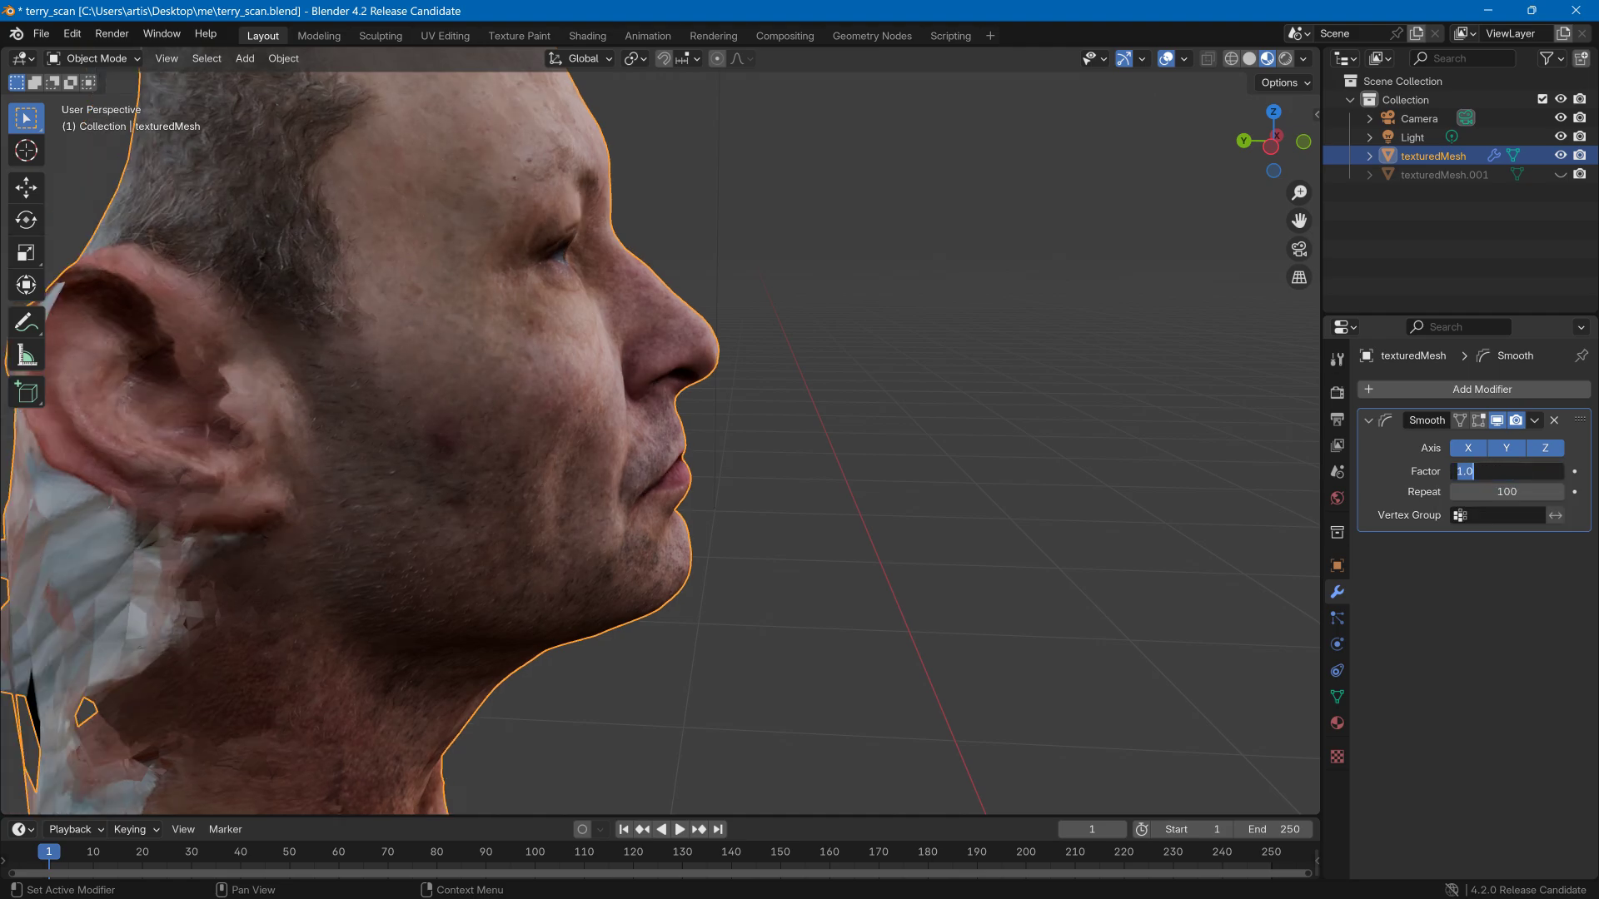
pyautogui.write('2')
pyautogui.press('Return')
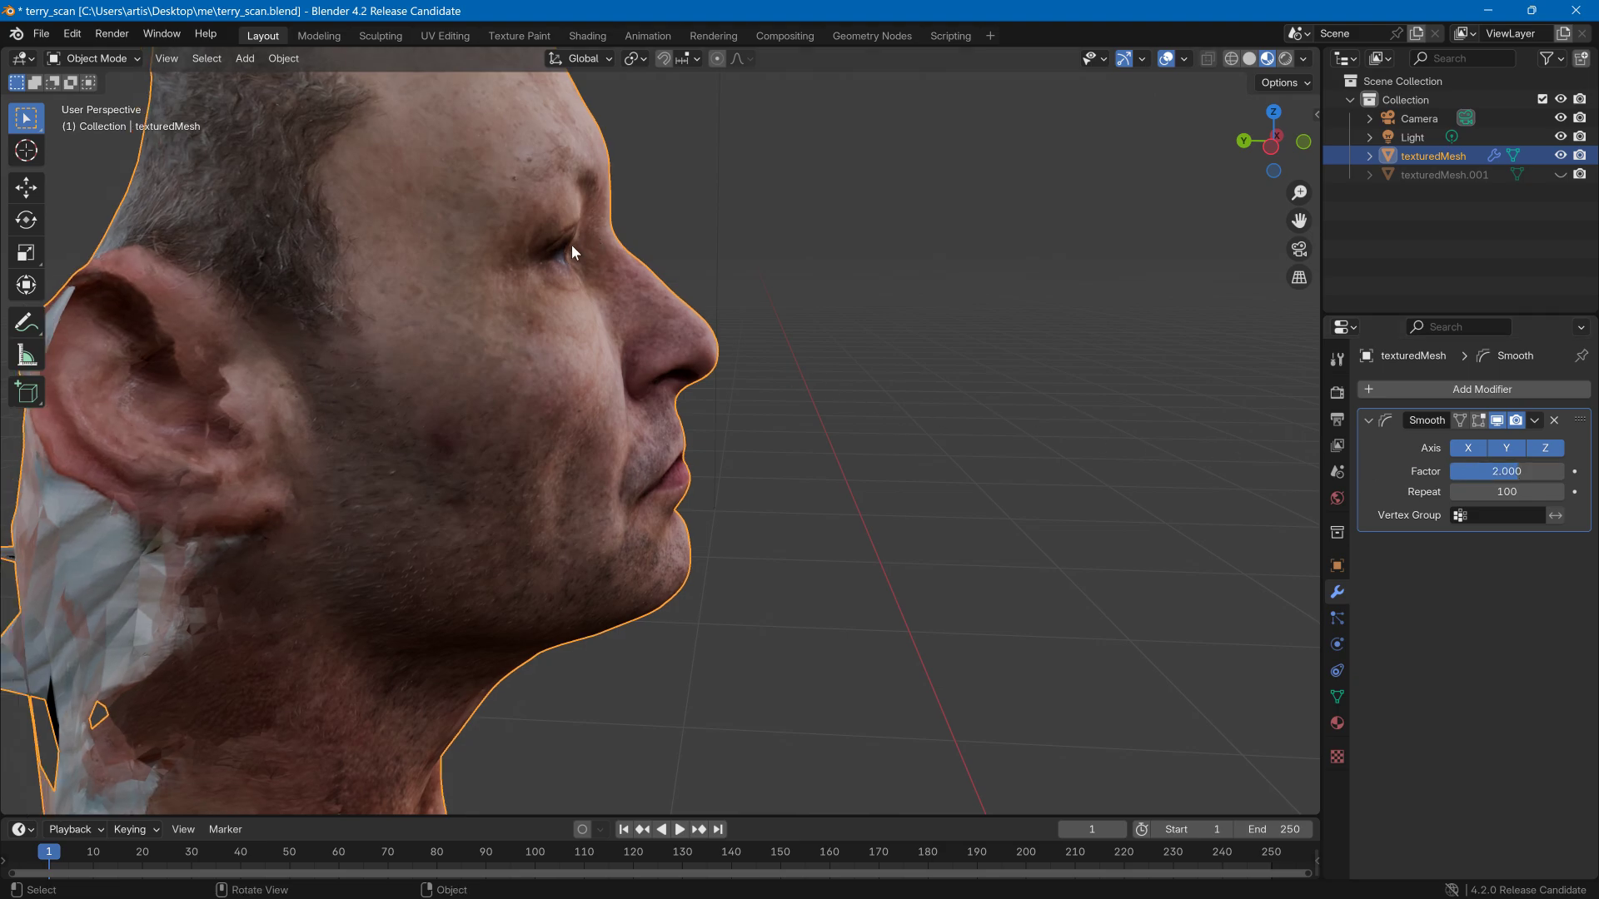
pyautogui.moveTo(716, 333); pyautogui.dragTo(948, 314, button='middle')
# - Set the Smooth modifier's factor to 0.5 and its repeat count to 50
pyautogui.click(1499, 471)
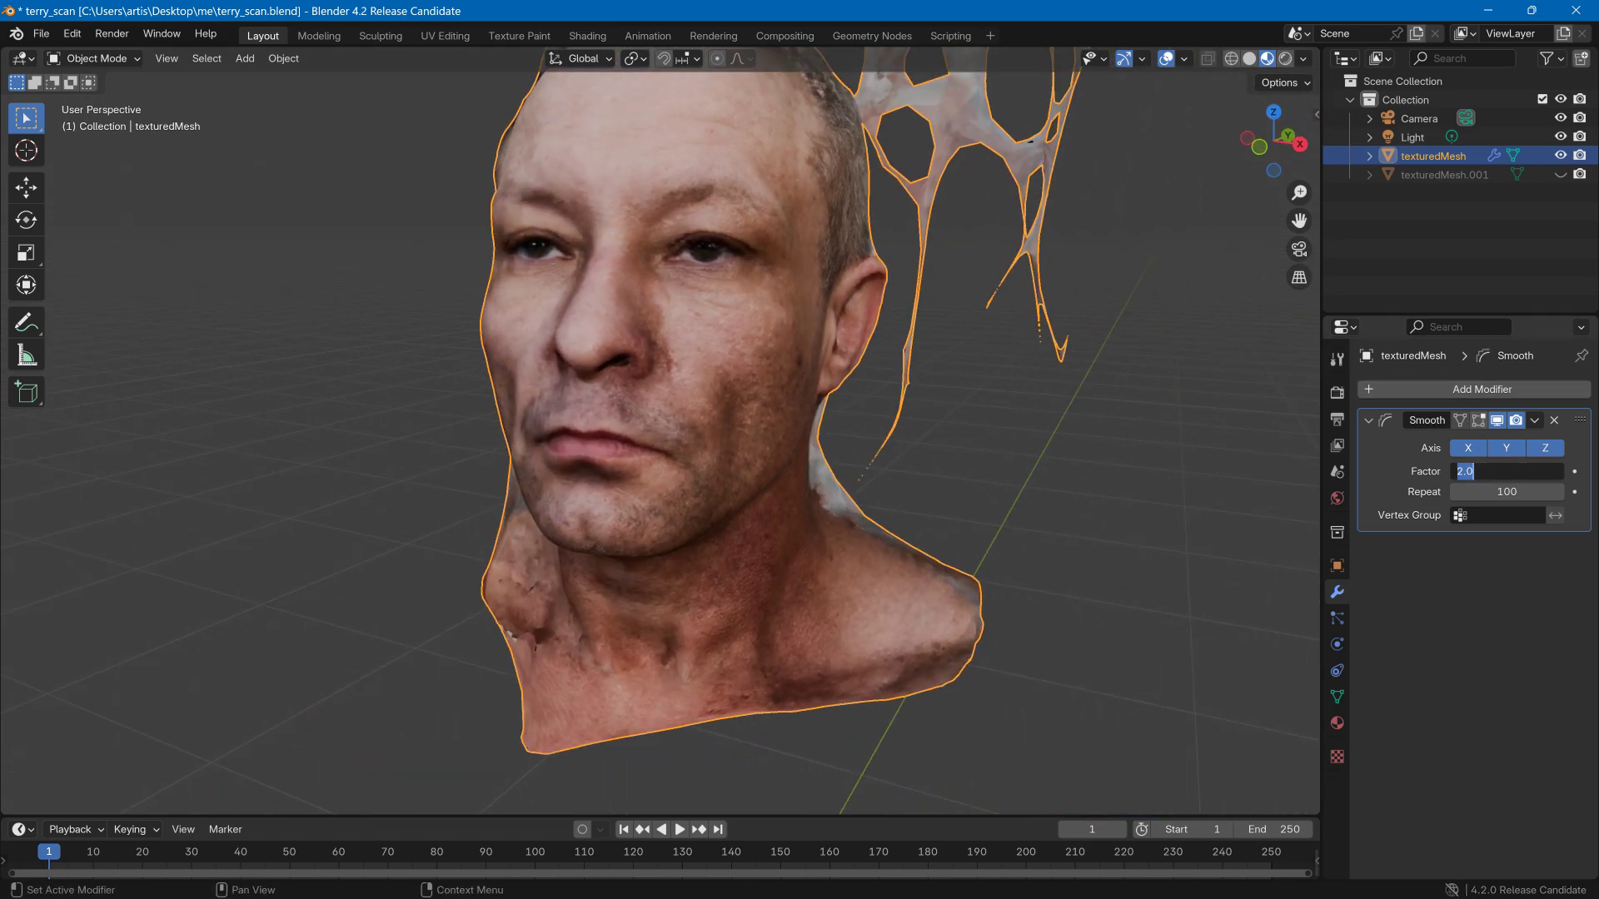
pyautogui.write('.5')
pyautogui.press('Return')
pyautogui.click(1498, 491)
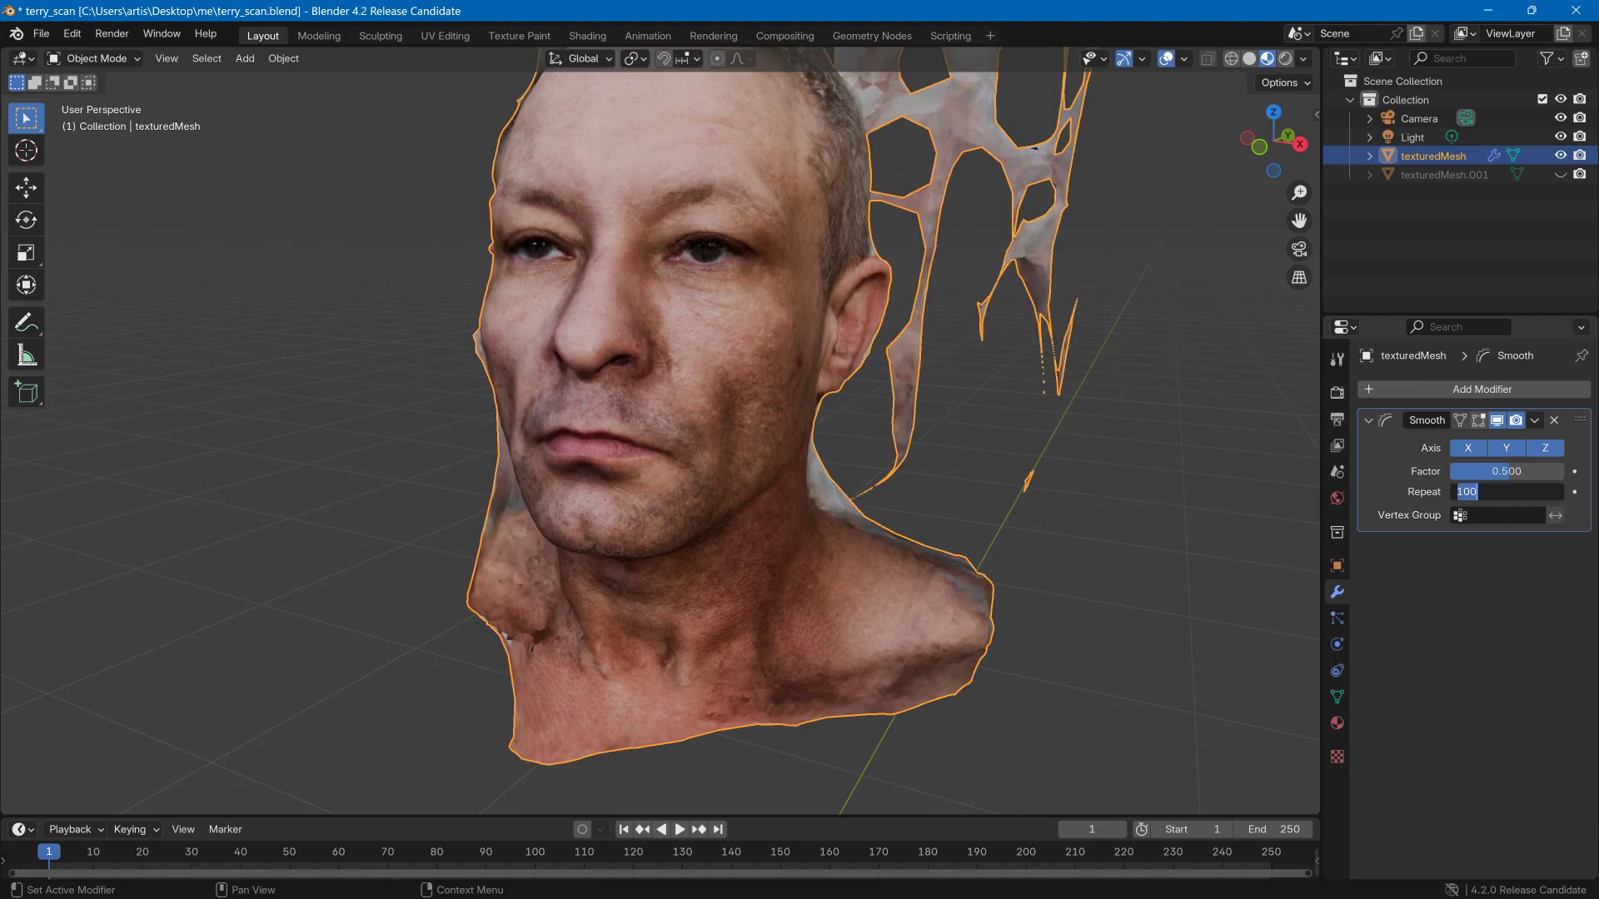
pyautogui.write('50.')
pyautogui.press('BackSpace')
# - Set the Smooth modifier's factor to 1
pyautogui.click(1487, 471)
pyautogui.write('1')
pyautogui.hotkey('ctrl', 'a')
pyautogui.write('1')
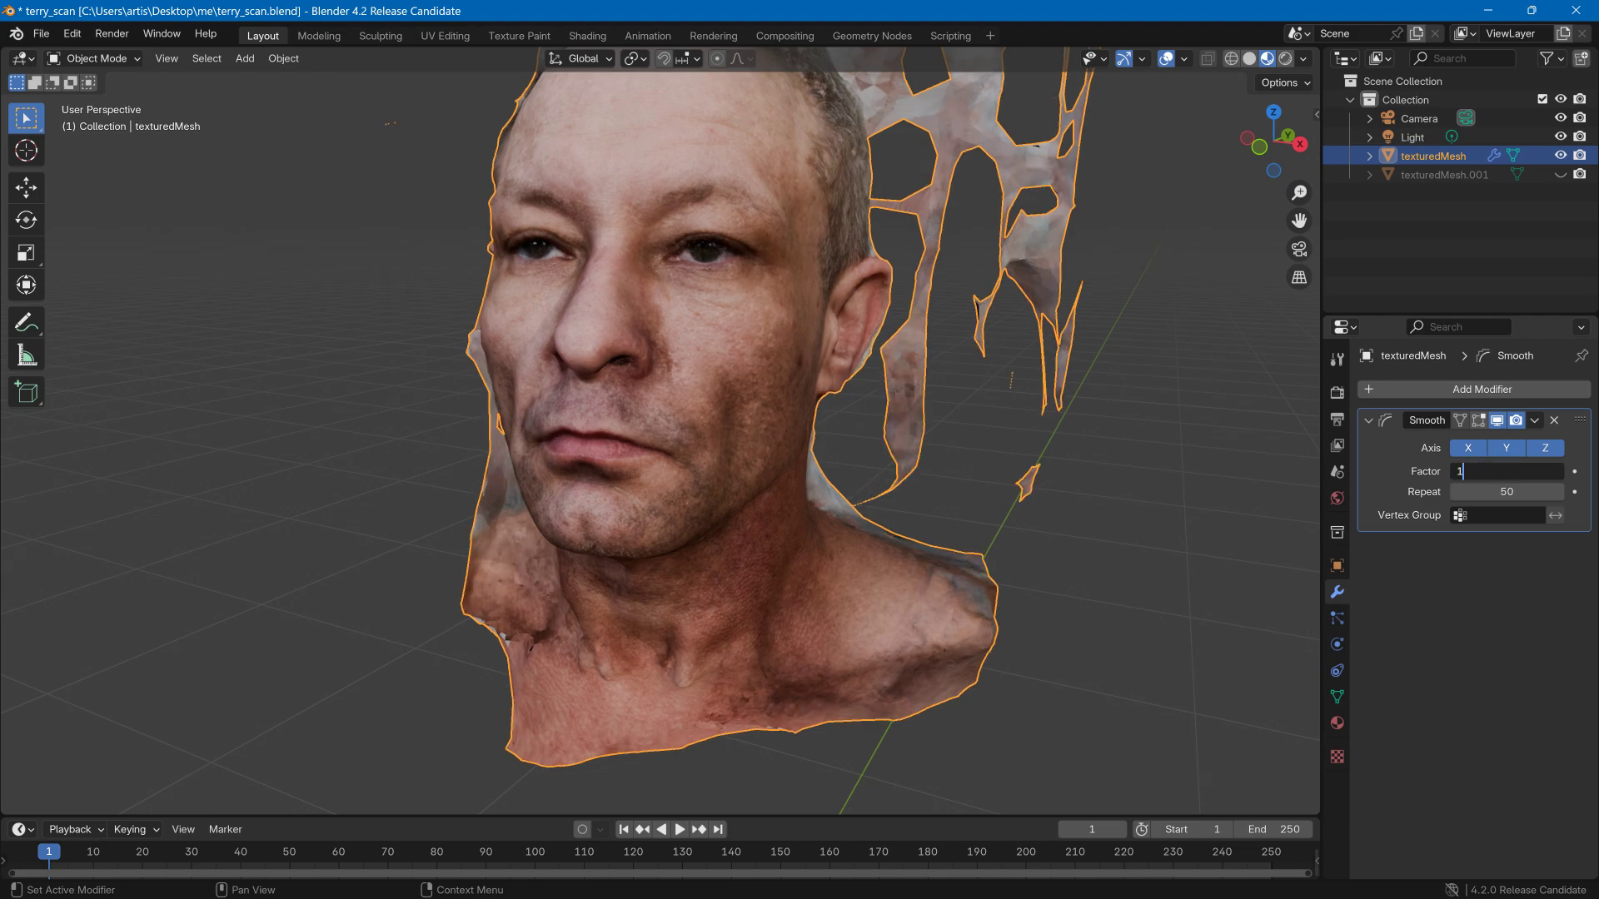
pyautogui.press('Return')
pyautogui.moveTo(1249, 470); pyautogui.dragTo(1153, 447, button='middle')
pyautogui.scroll(-3, 1151, 446)
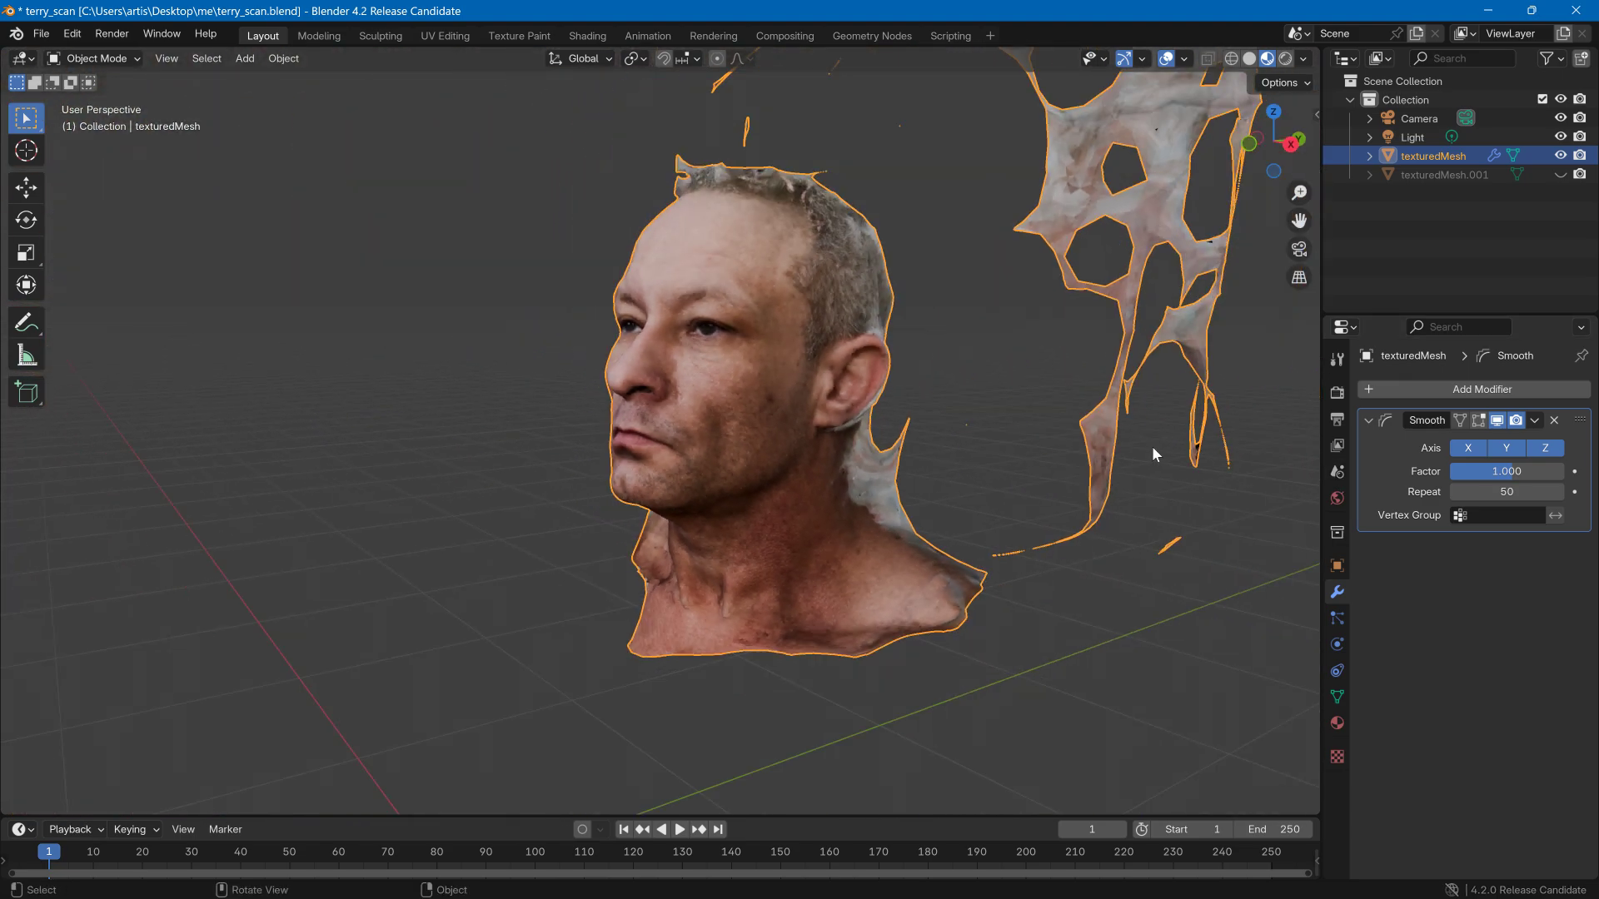
# - Apply the Smooth modifier to the head scan mesh
pyautogui.scroll(2, 1151, 447)
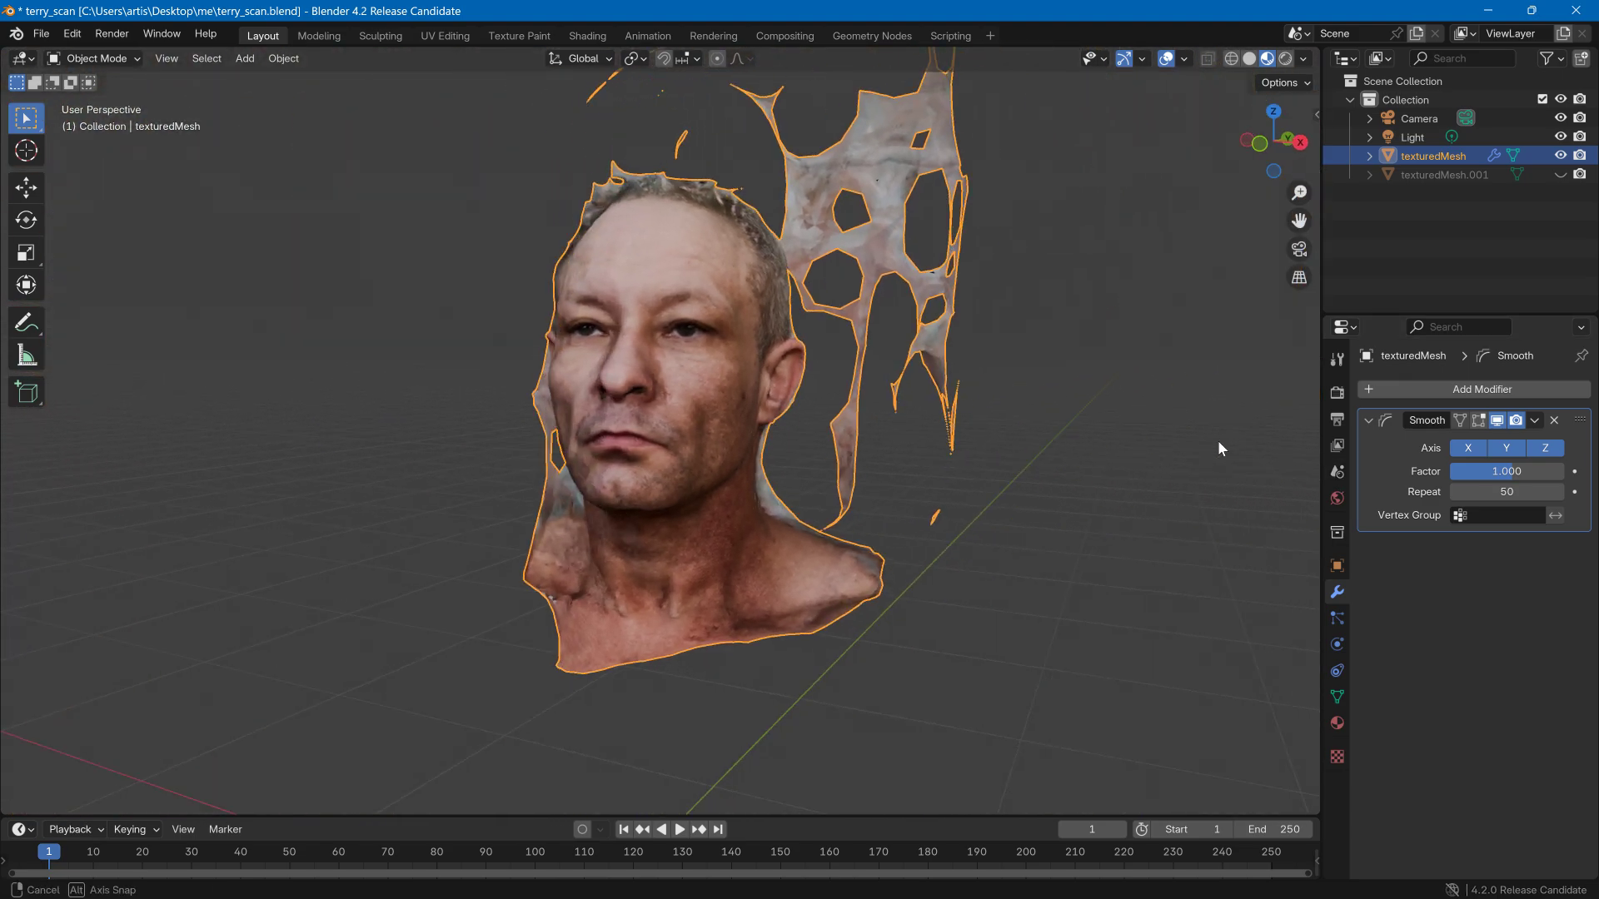
pyautogui.click(1535, 420)
pyautogui.click(1510, 441)
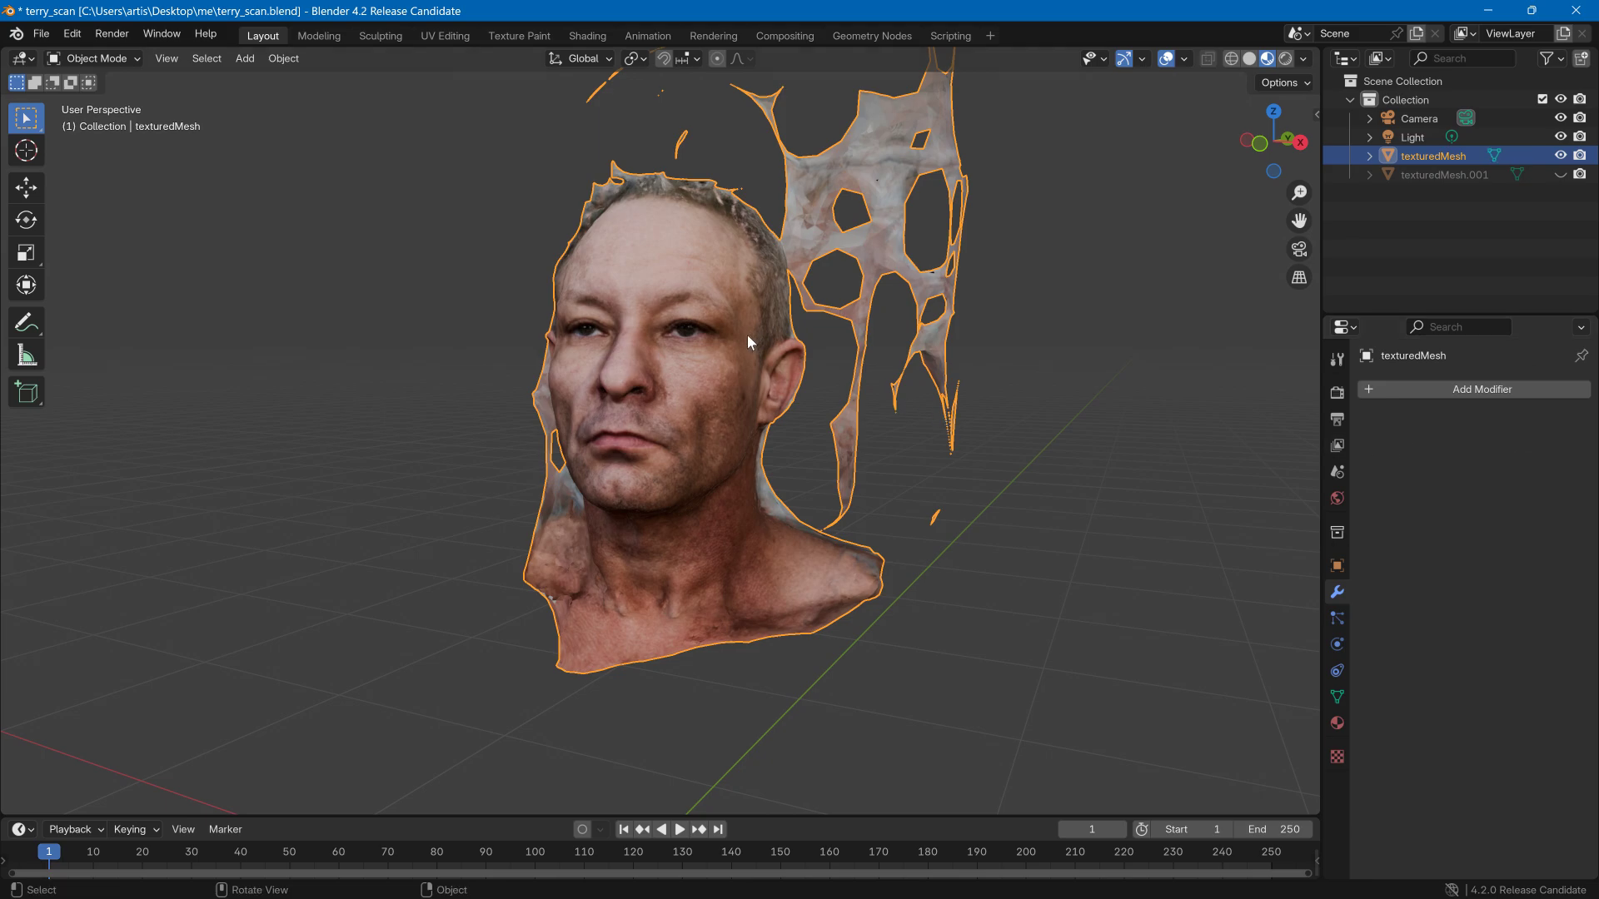
# - Open the head scan mesh in Edit Mode and turn on X-ray
pyautogui.moveTo(811, 345); pyautogui.dragTo(1080, 312, button='middle')
pyautogui.moveTo(1047, 236); pyautogui.dragTo(866, 300, button='middle')
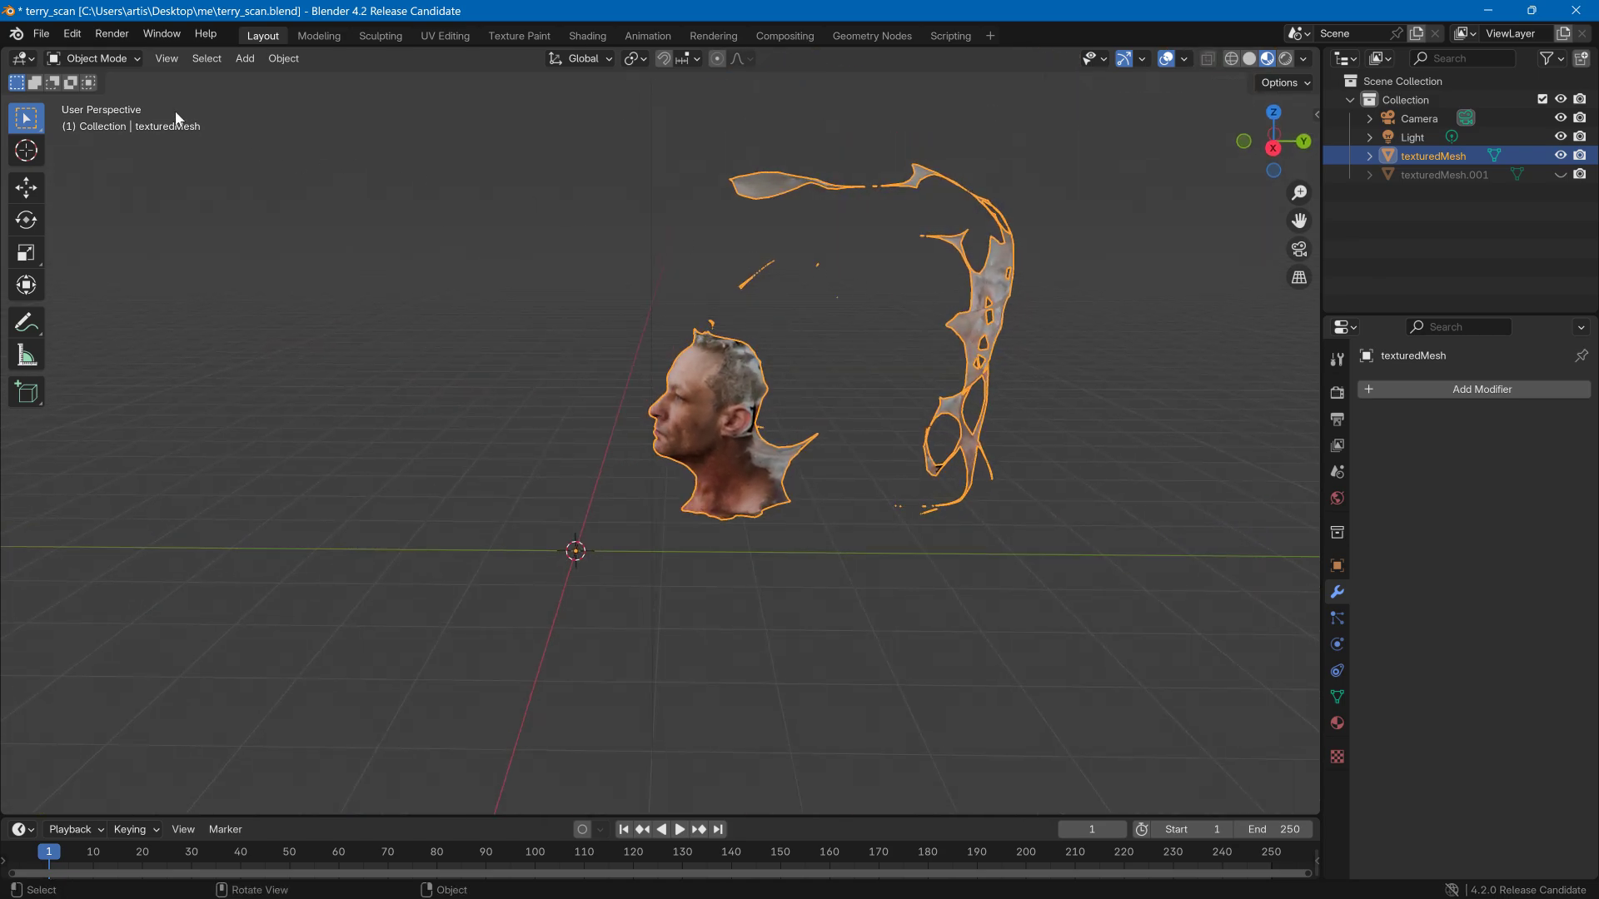
pyautogui.click(94, 59)
pyautogui.press('Tab')
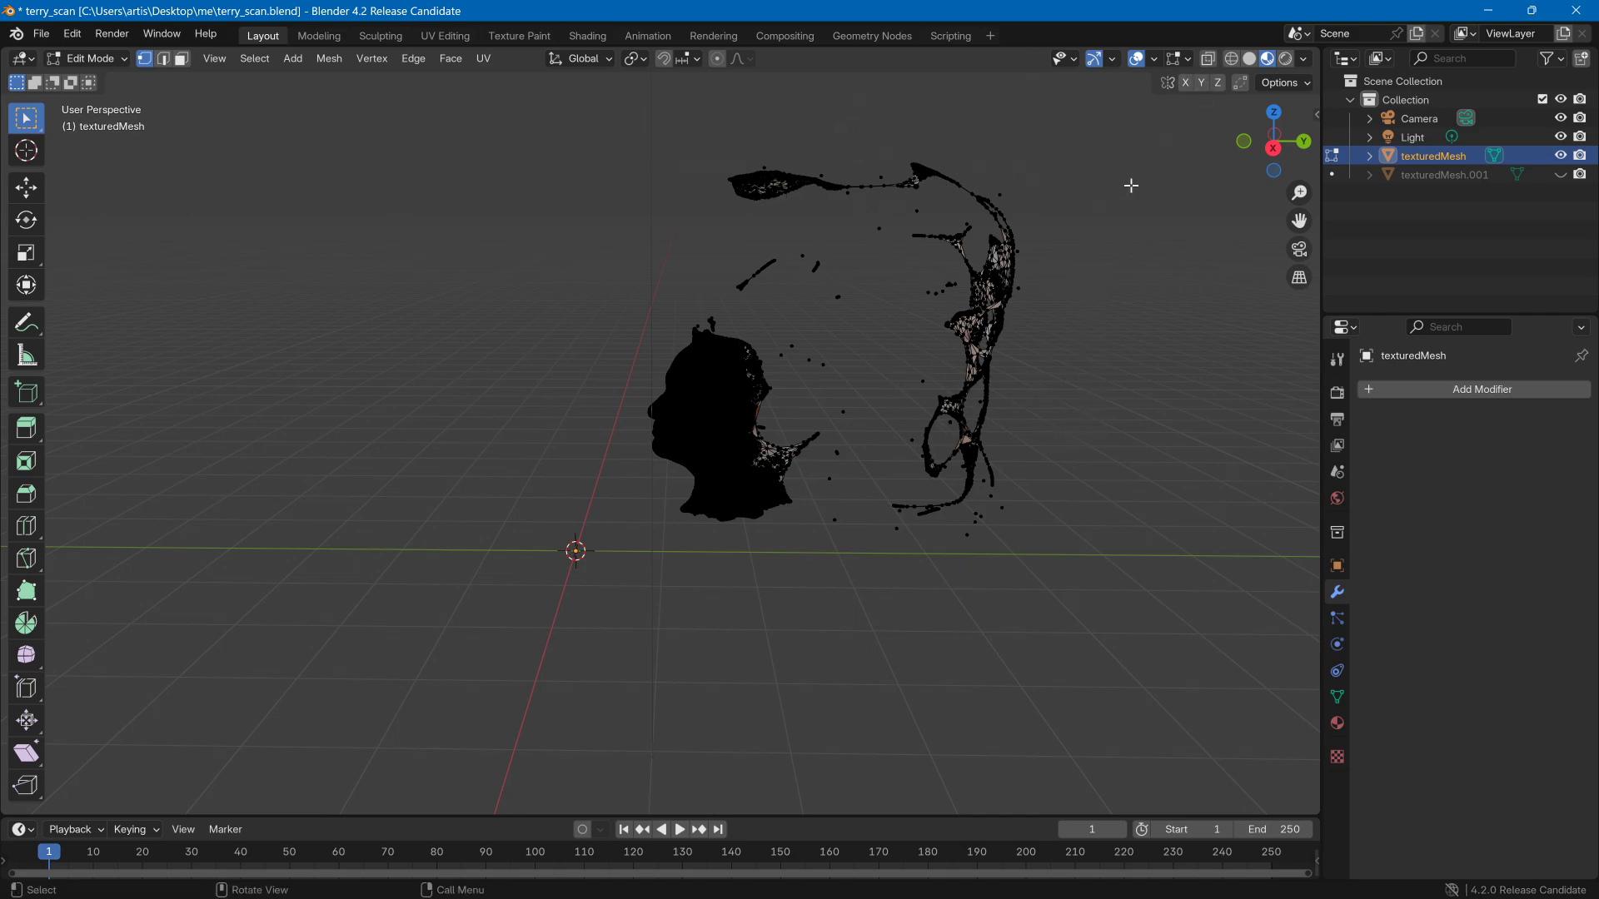
pyautogui.click(1201, 82)
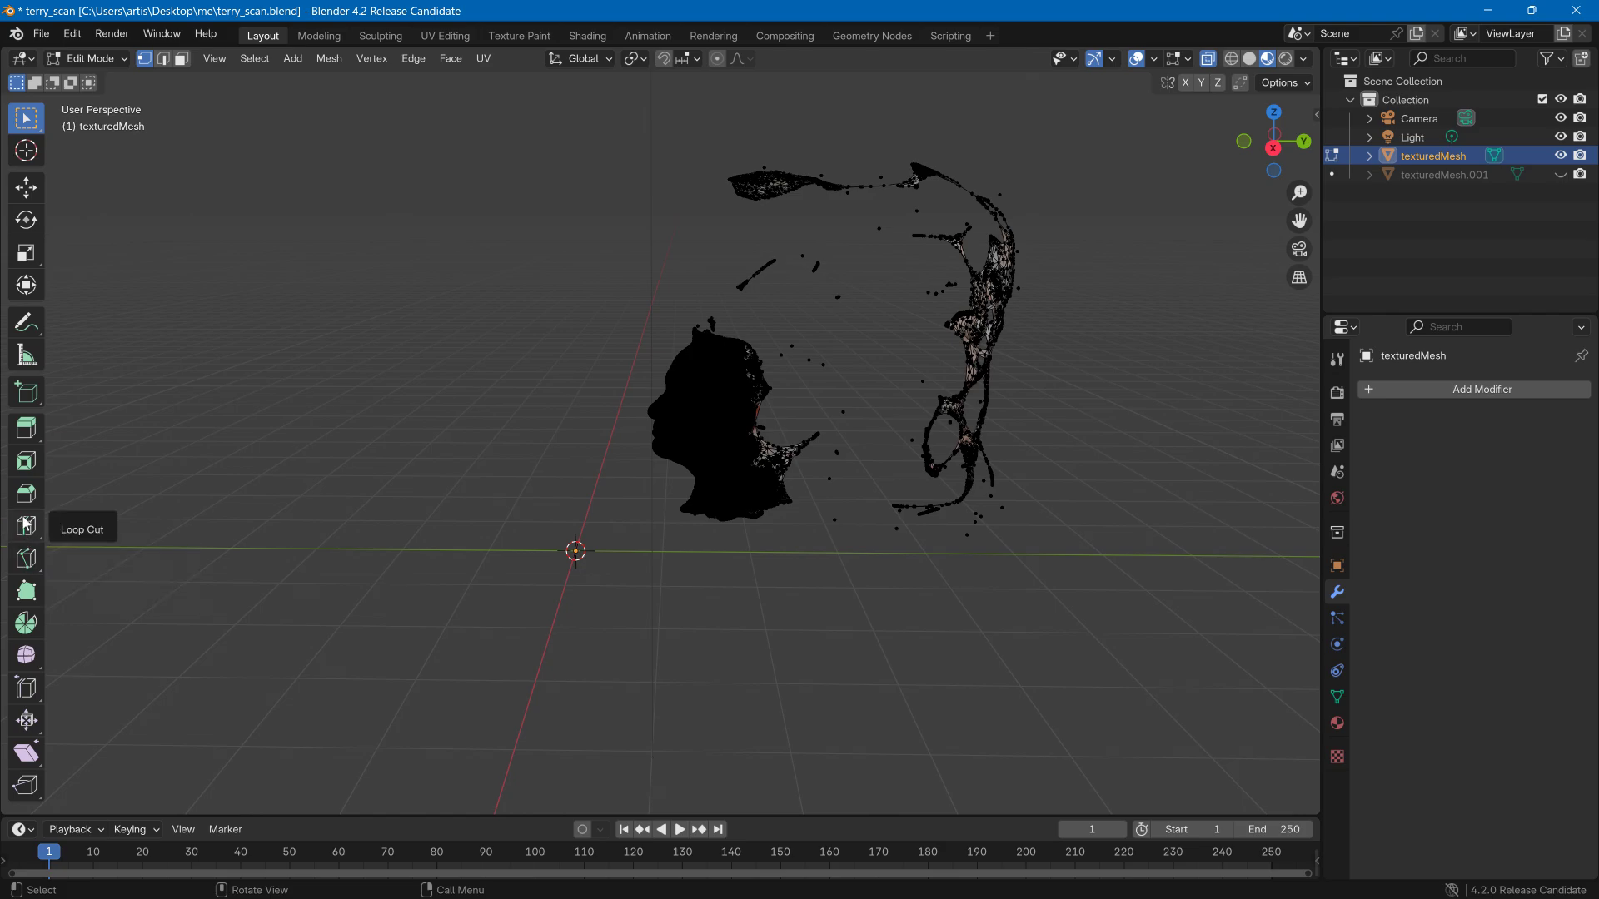
# - Select the large stray background geometry behind and above the head with Select Lasso and delete it
pyautogui.click(25, 118)
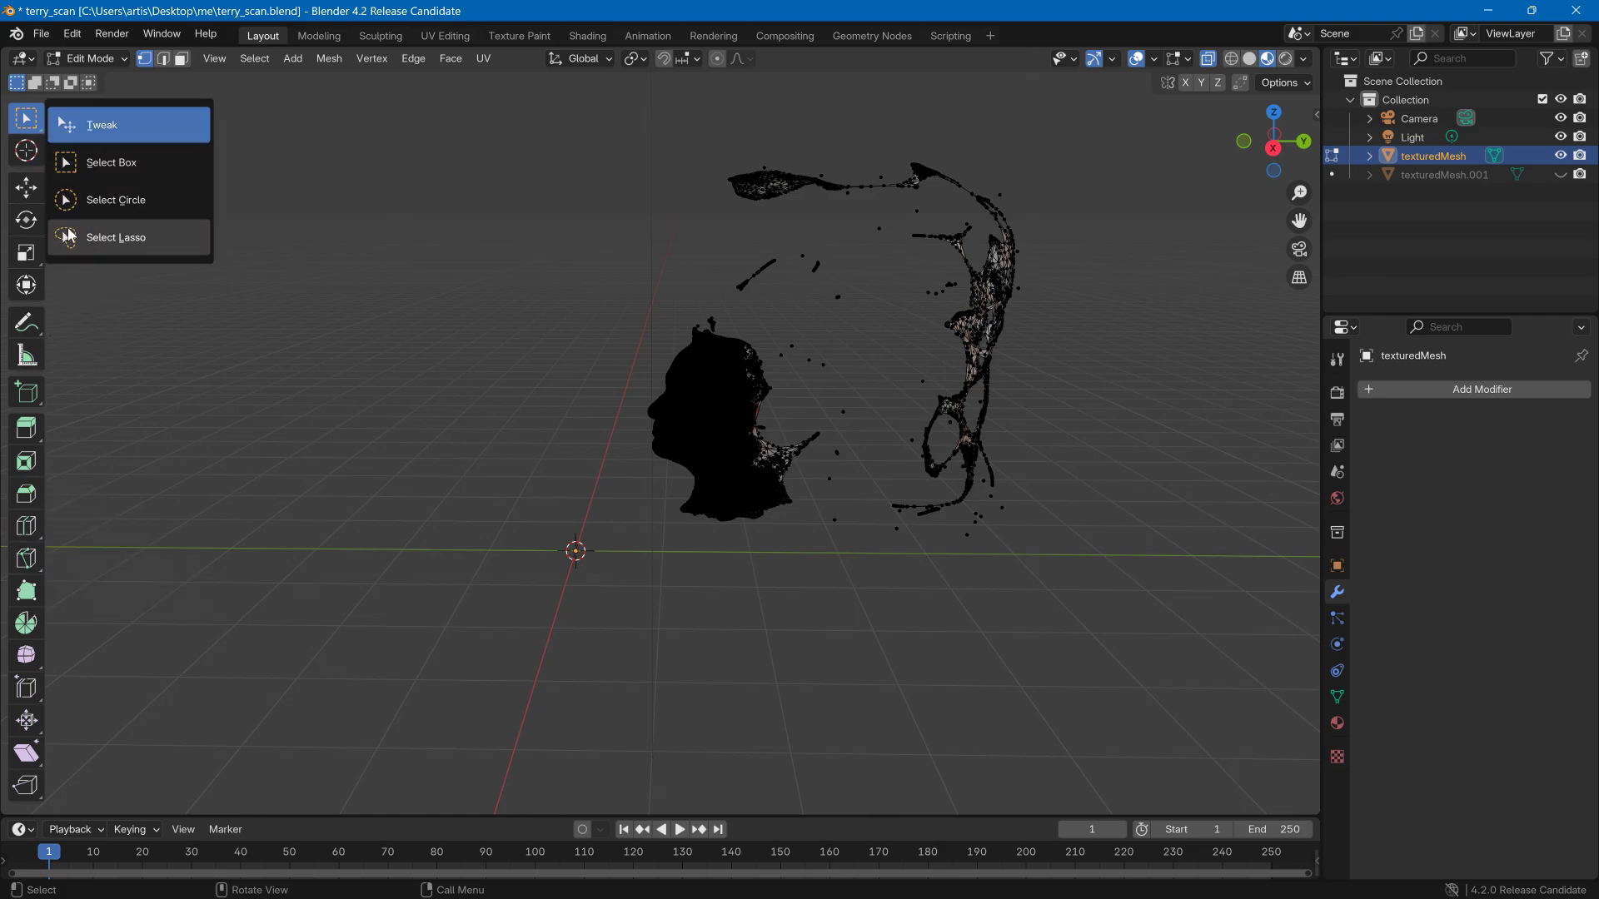
pyautogui.click(69, 236)
pyautogui.scroll(1, 745, 315)
pyautogui.moveTo(795, 290)
pyautogui.mouseDown()
pyautogui.moveTo(663, 186)
pyautogui.moveTo(935, 78)
pyautogui.moveTo(1182, 387)
pyautogui.moveTo(852, 671)
pyautogui.moveTo(839, 500)
pyautogui.moveTo(772, 311)
pyautogui.mouseUp()
pyautogui.press('x')
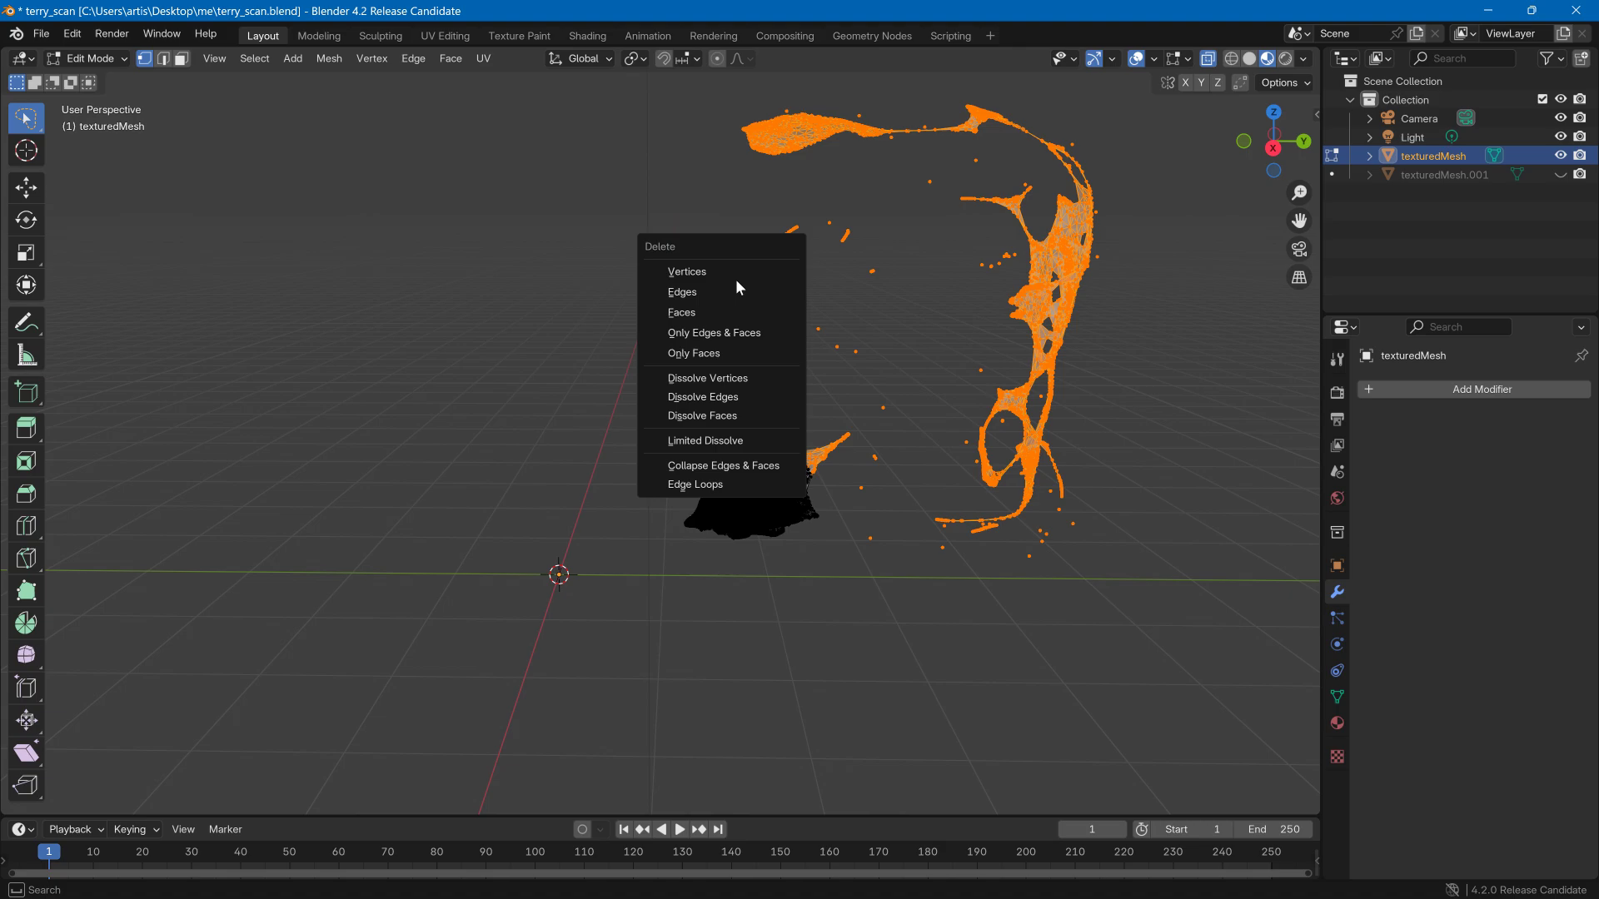
pyautogui.click(733, 311)
# - Lasso the thin spikes sticking out behind the neck and delete their vertices
pyautogui.moveTo(742, 325)
pyautogui.mouseDown(button='middle')
pyautogui.moveTo(774, 335)
pyautogui.moveTo(752, 336)
pyautogui.moveTo(749, 310)
pyautogui.moveTo(762, 325)
pyautogui.mouseUp(button='middle')
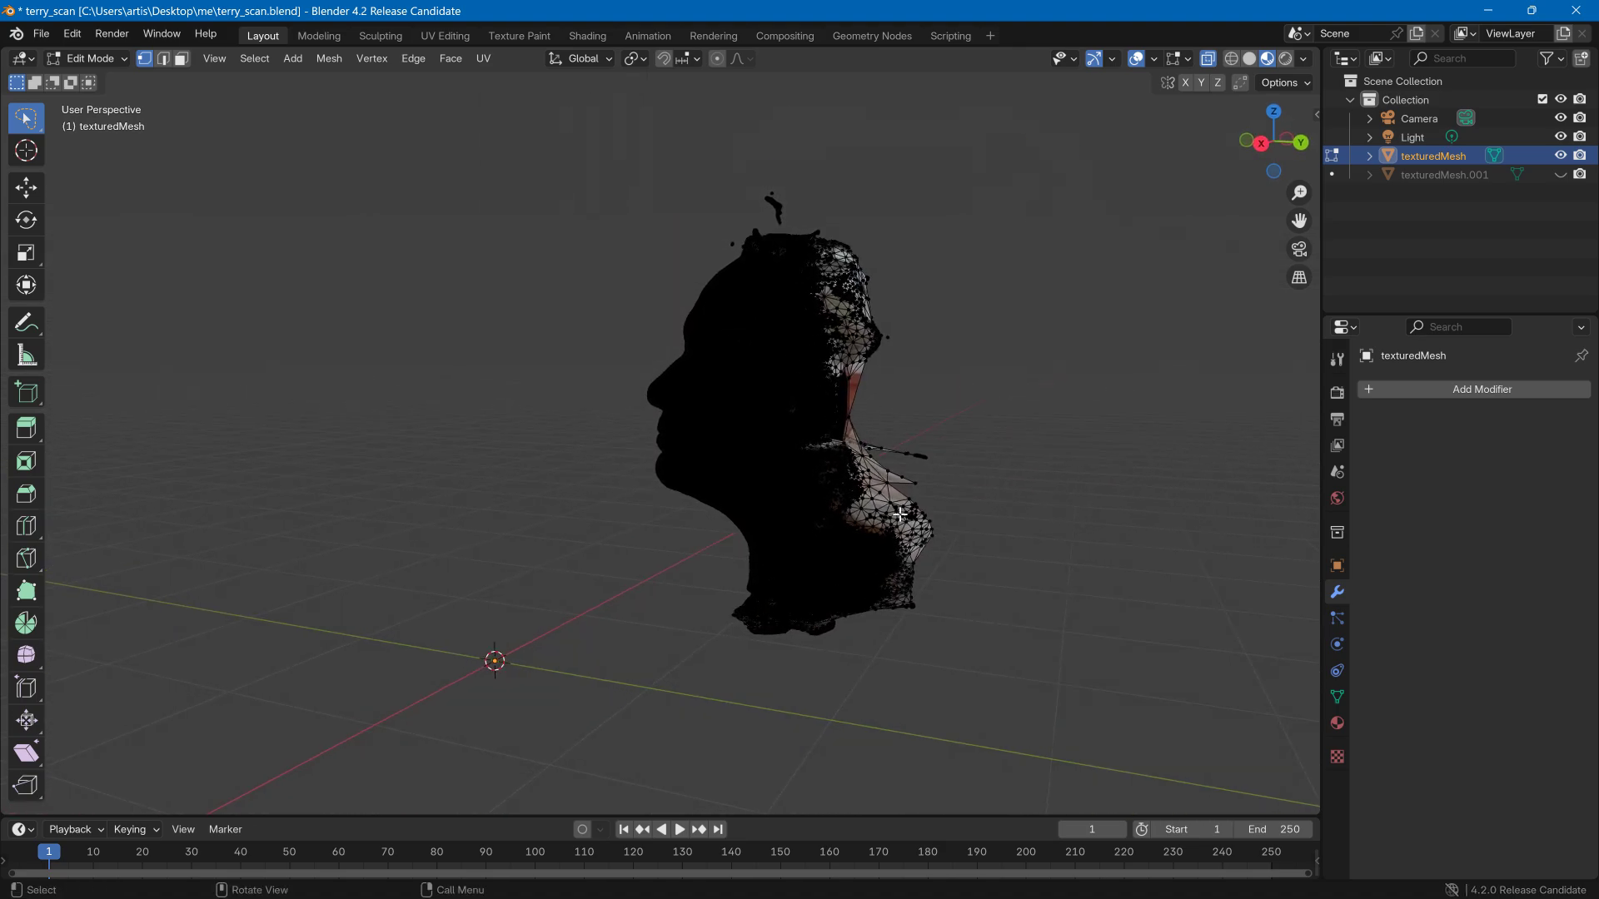
pyautogui.moveTo(925, 572)
pyautogui.mouseDown()
pyautogui.moveTo(910, 515)
pyautogui.moveTo(957, 436)
pyautogui.moveTo(986, 529)
pyautogui.mouseUp()
pyautogui.press('x')
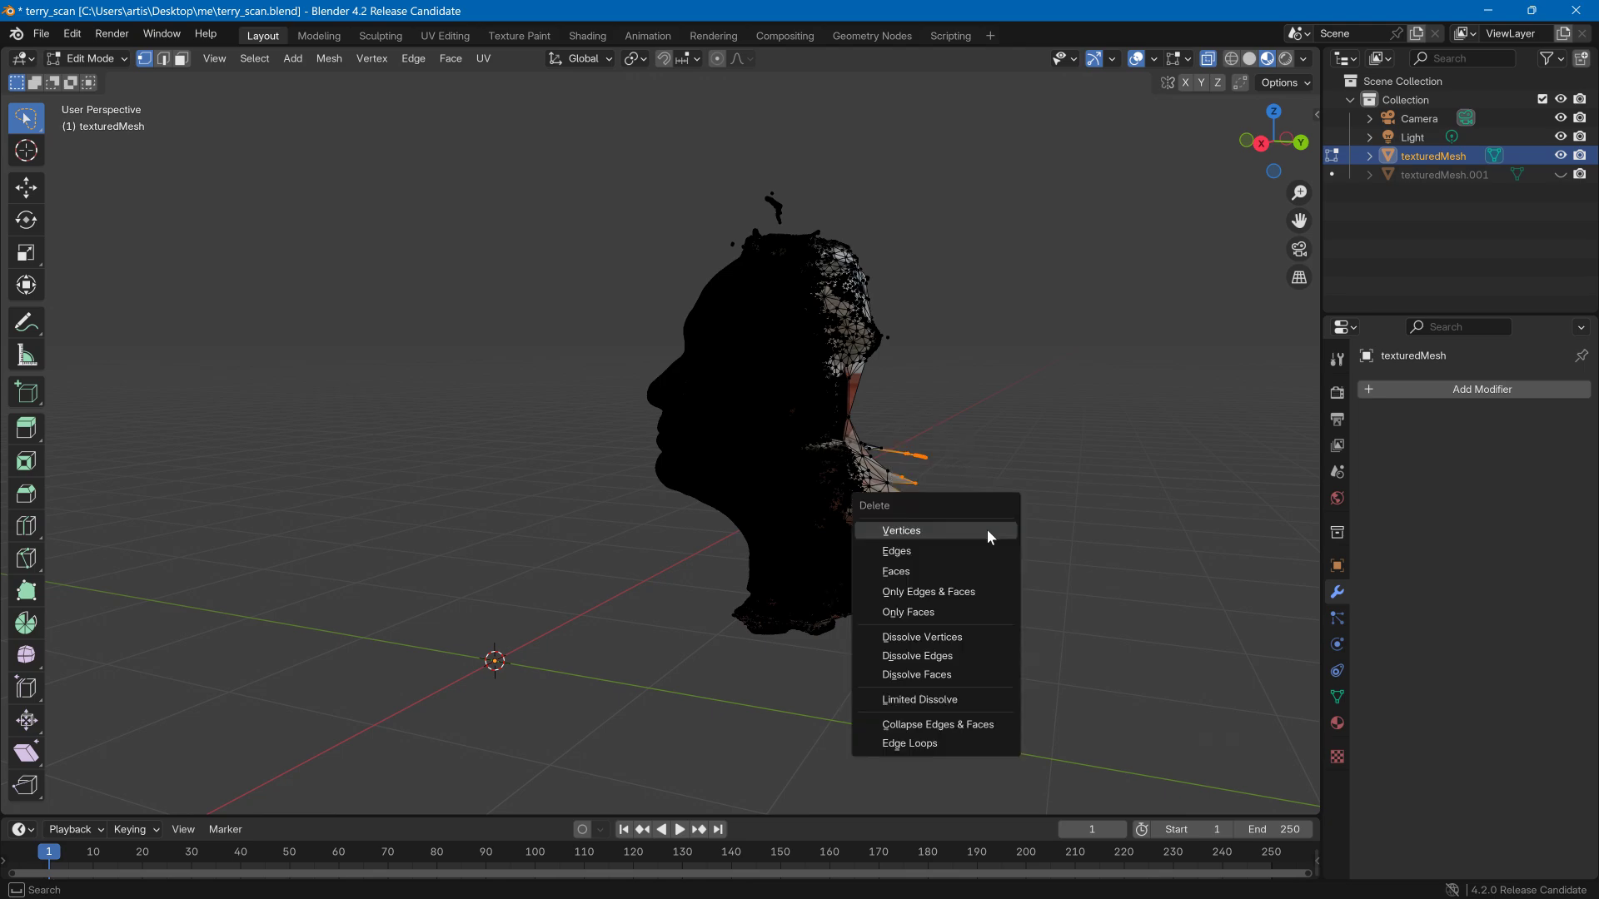
pyautogui.click(981, 529)
# - Lasso the rough outer edge along the back of the head and delete its vertices
pyautogui.moveTo(944, 386)
pyautogui.mouseDown(button='middle')
pyautogui.moveTo(976, 425)
pyautogui.moveTo(876, 437)
pyautogui.moveTo(902, 361)
pyautogui.moveTo(957, 364)
pyautogui.moveTo(903, 366)
pyautogui.mouseUp(button='middle')
pyautogui.moveTo(887, 380)
pyautogui.mouseDown()
pyautogui.moveTo(857, 308)
pyautogui.moveTo(935, 314)
pyautogui.moveTo(941, 342)
pyautogui.mouseUp()
pyautogui.press('x')
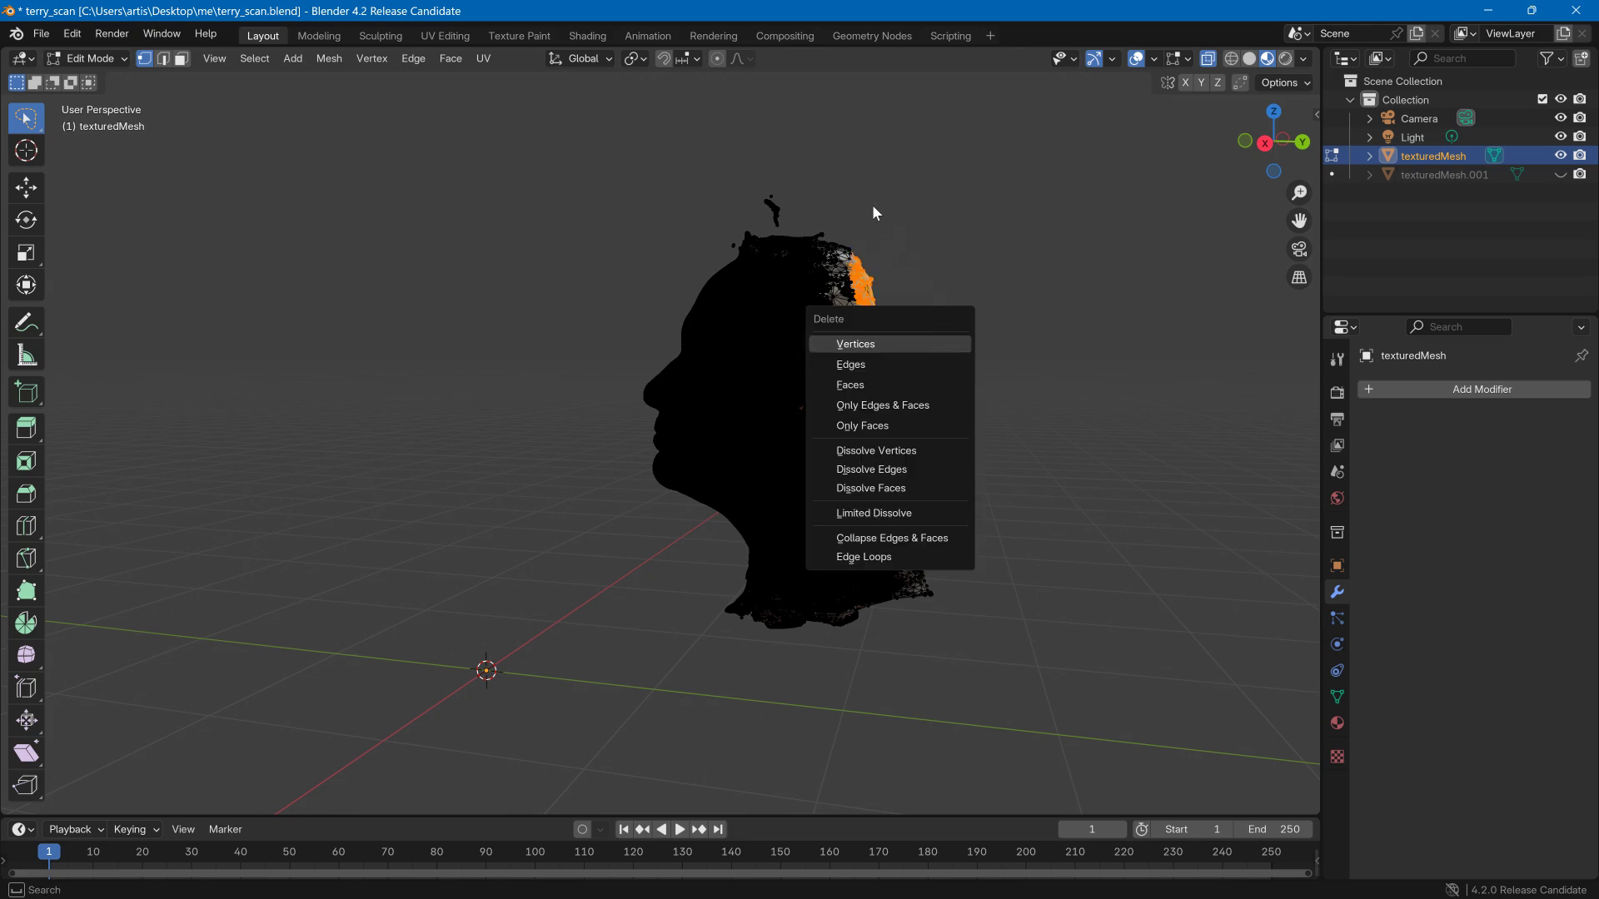
pyautogui.click(944, 345)
# - Lasso and delete the loose fragments floating above the crown and near the top of the forehead
pyautogui.moveTo(806, 218)
pyautogui.mouseDown()
pyautogui.moveTo(778, 237)
pyautogui.moveTo(803, 182)
pyautogui.mouseUp()
pyautogui.press('x')
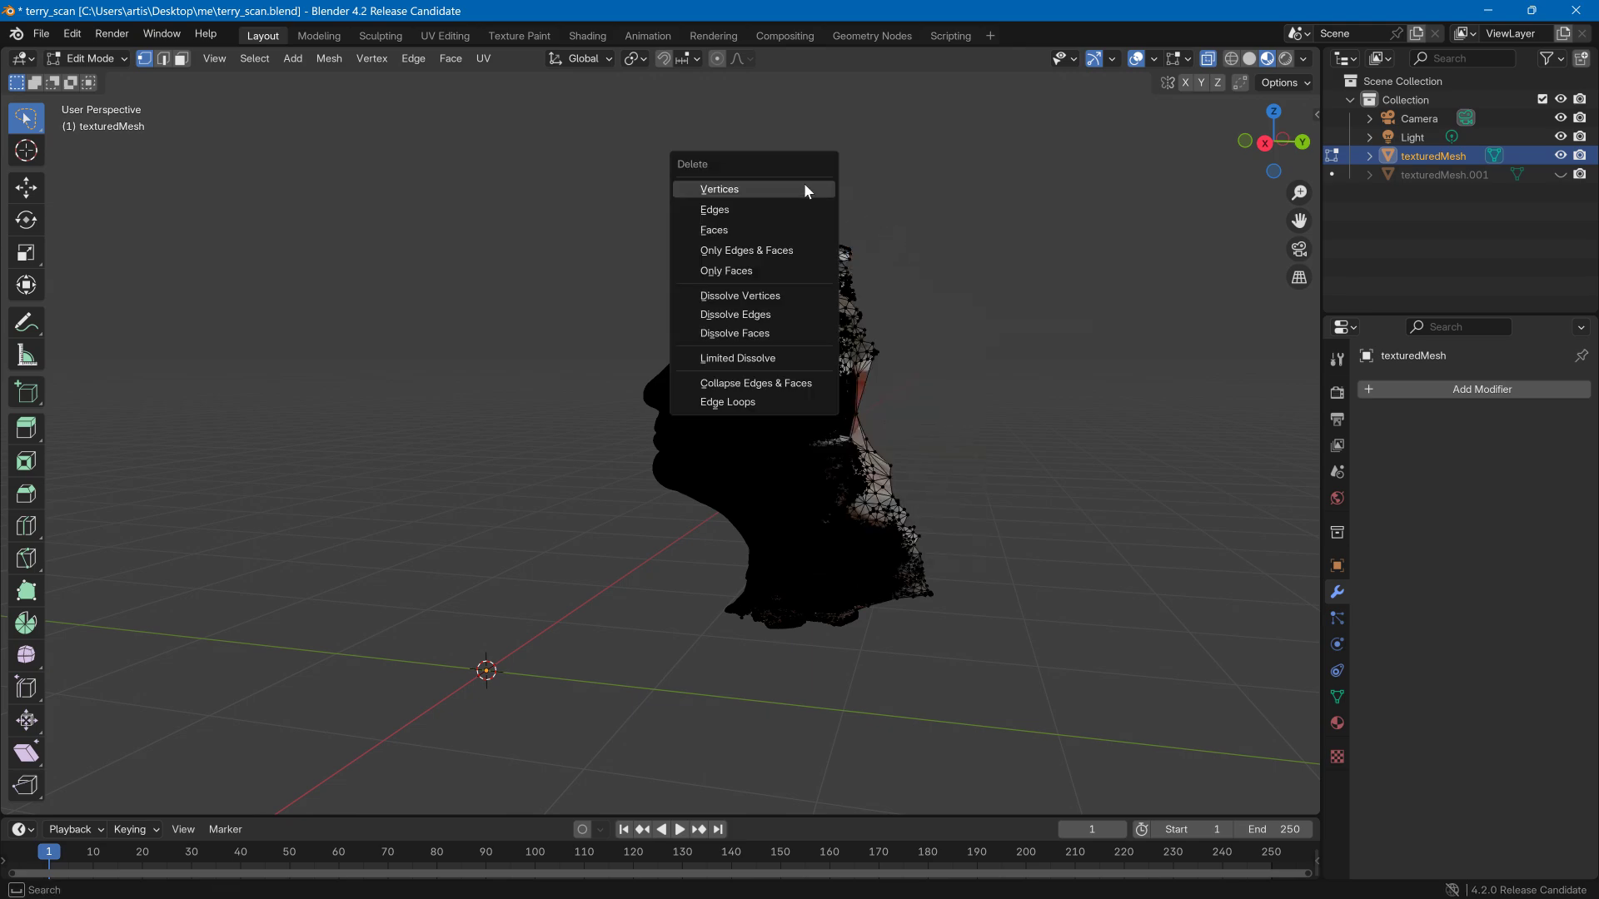
pyautogui.moveTo(731, 234); pyautogui.dragTo(724, 248)
pyautogui.press('x')
pyautogui.click(658, 248)
# - Lasso the small stray fragments floating beside the head and delete their vertices
pyautogui.moveTo(681, 233); pyautogui.dragTo(790, 322, button='middle')
pyautogui.moveTo(790, 322); pyautogui.dragTo(820, 356)
pyautogui.press('x')
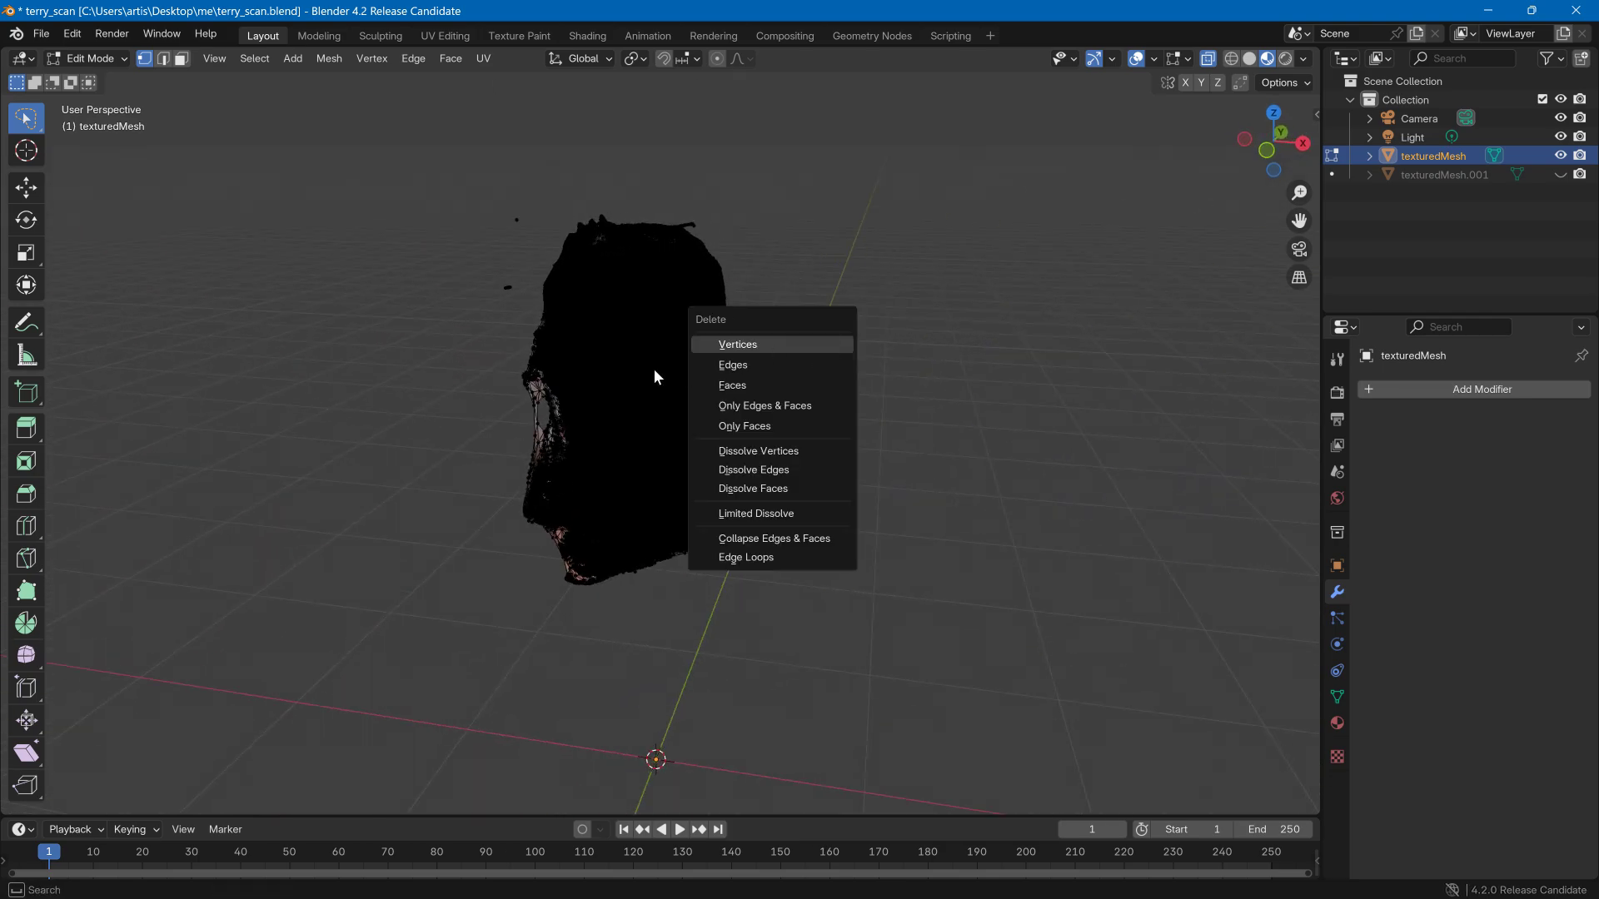
pyautogui.moveTo(503, 314)
pyautogui.mouseDown()
pyautogui.moveTo(530, 187)
pyautogui.moveTo(471, 296)
pyautogui.mouseUp()
pyautogui.press('x')
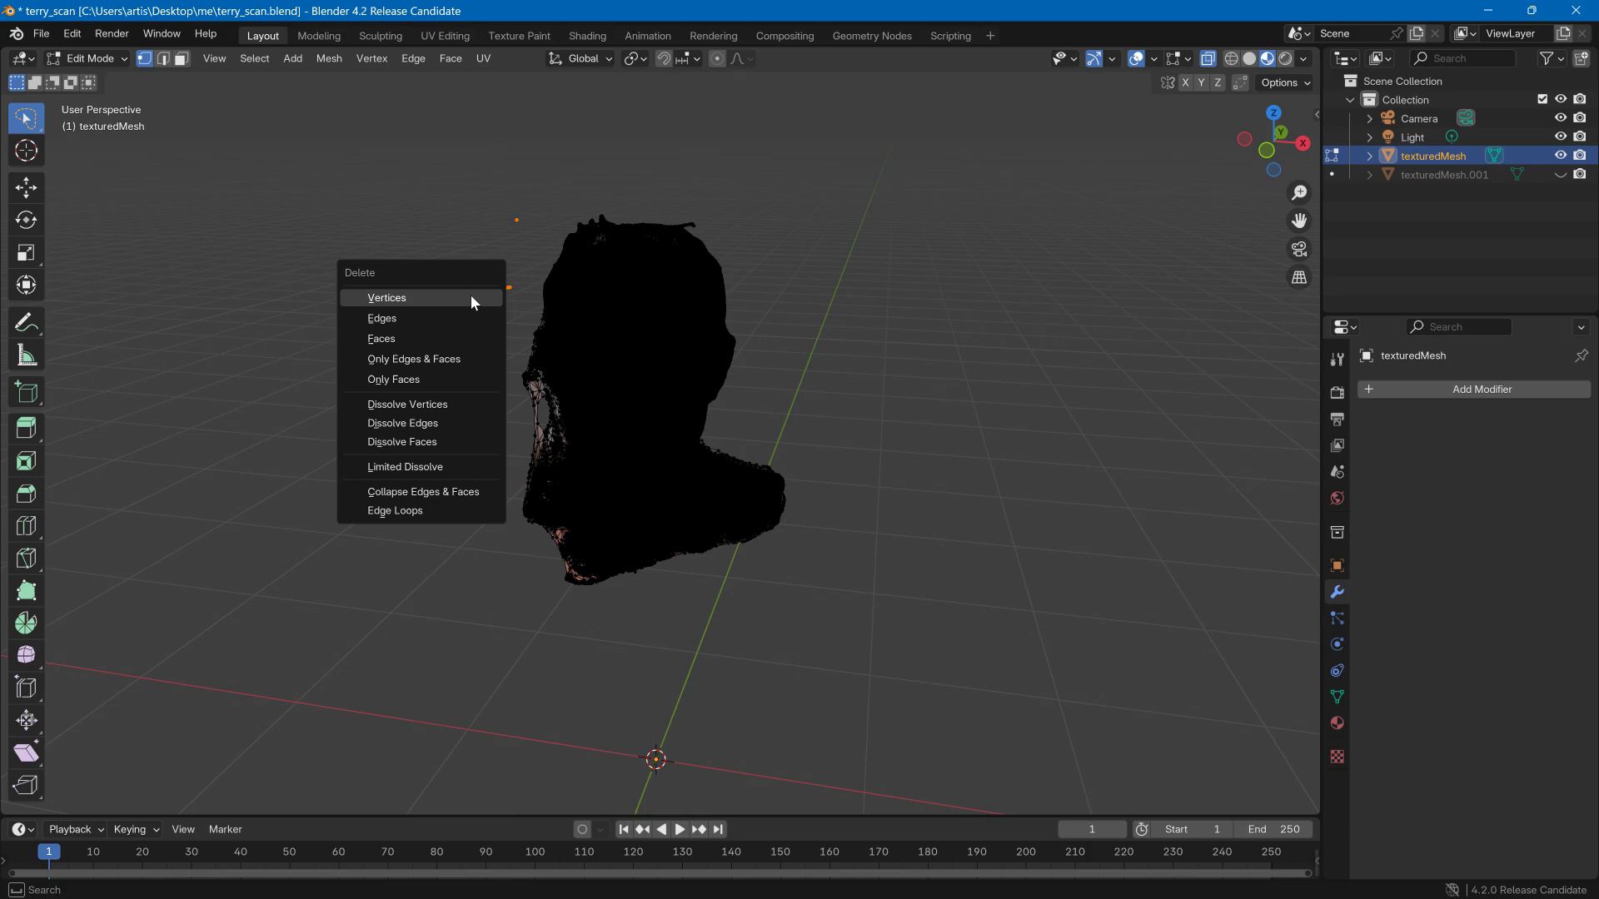
pyautogui.click(471, 295)
# - Hide the viewport overlays and examine the textured scan for leftover background geometry around the ear and neck
pyautogui.moveTo(503, 296); pyautogui.dragTo(550, 272, button='middle')
pyautogui.click(1141, 61)
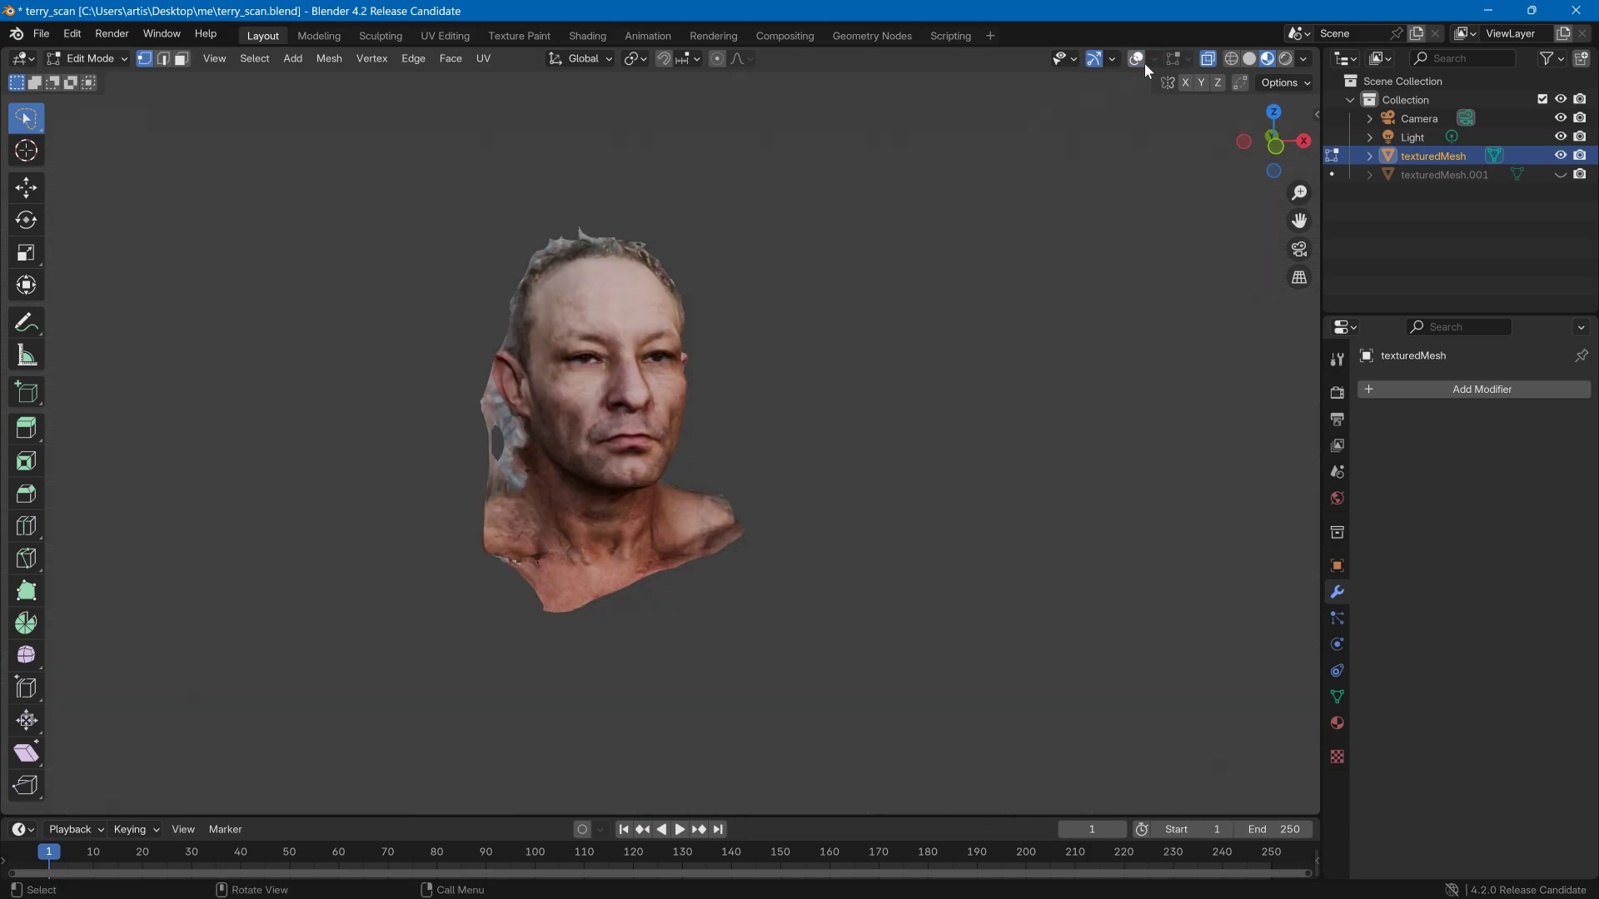
pyautogui.scroll(4, 487, 353)
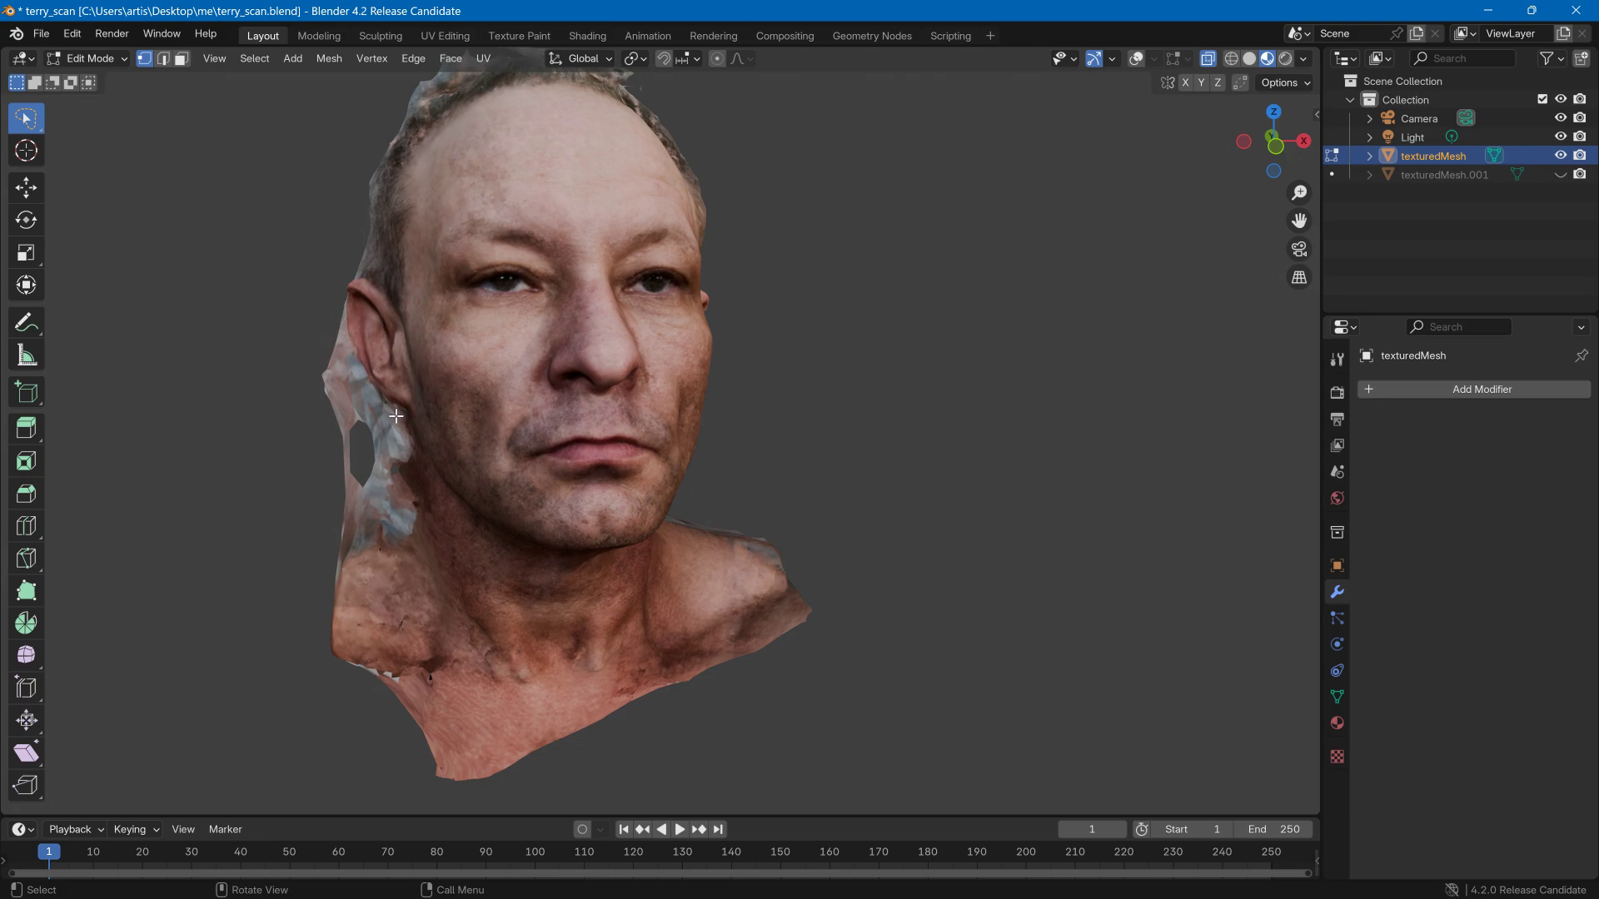
pyautogui.scroll(2, 353, 379)
pyautogui.moveTo(353, 379); pyautogui.dragTo(462, 389, button='middle')
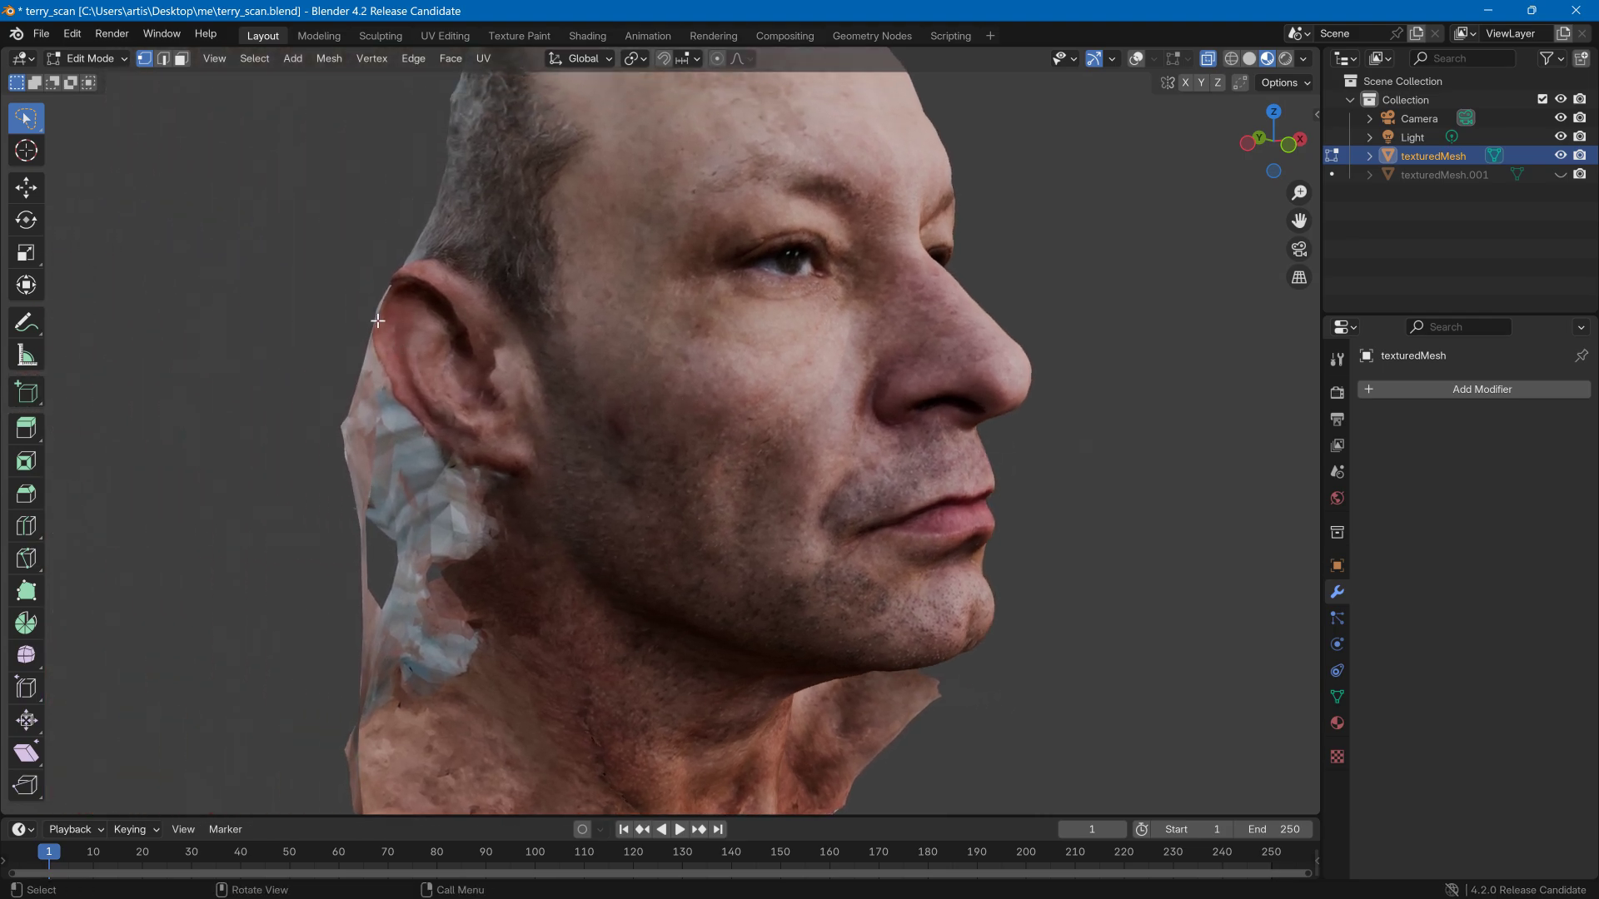
pyautogui.scroll(3, 377, 321)
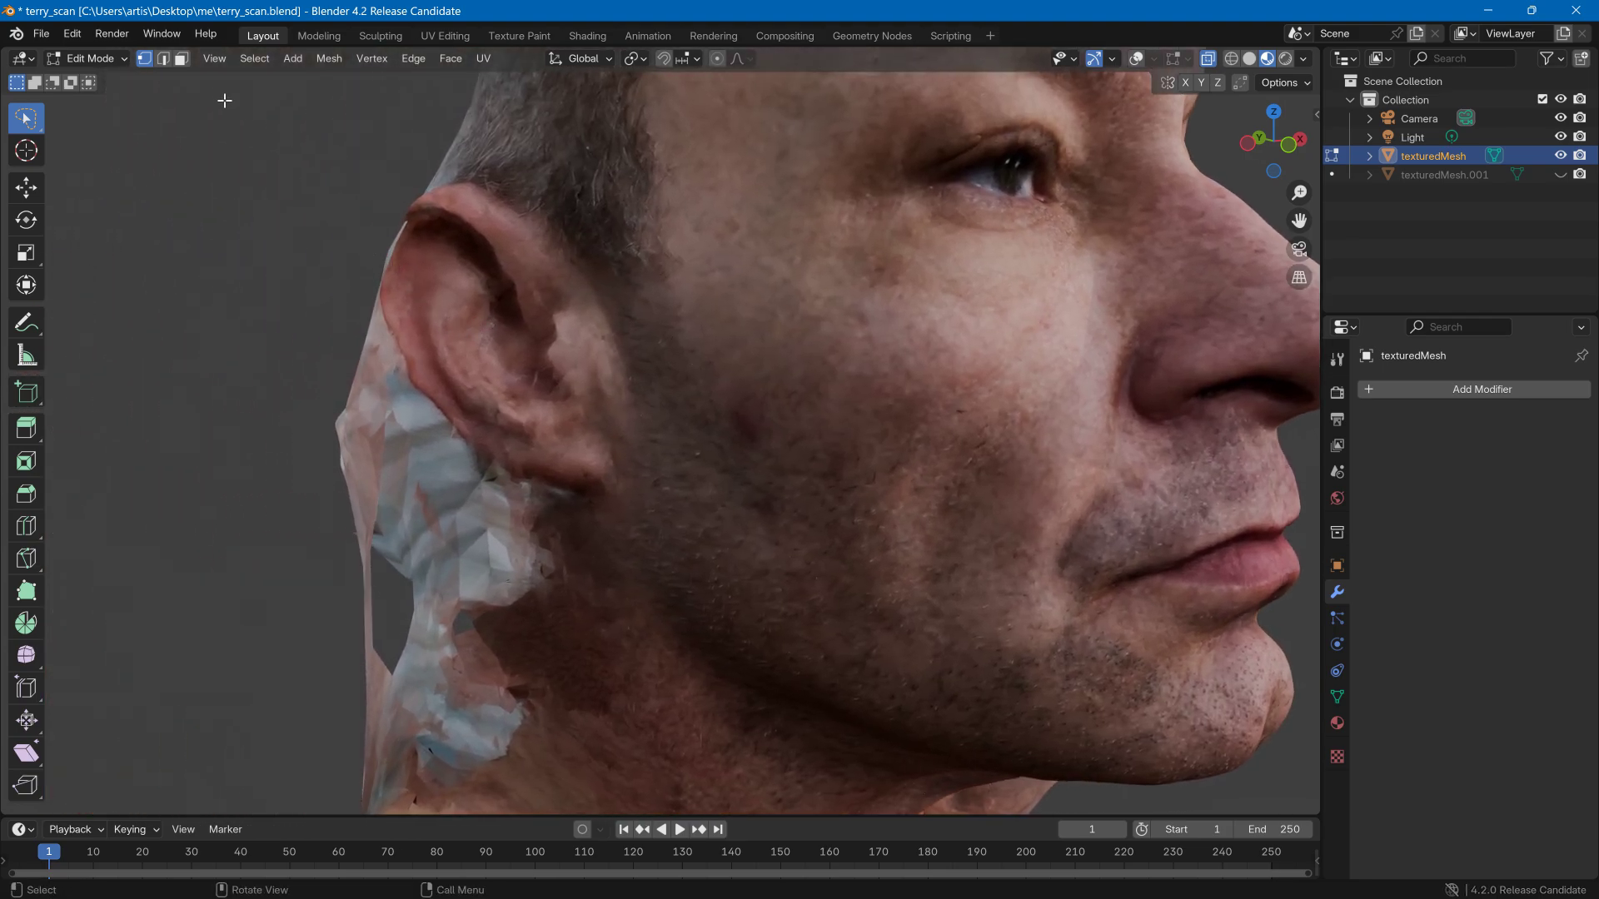
pyautogui.click(180, 58)
pyautogui.click(147, 59)
# - Show the overlays again, then lasso the webbed background geometry between the ear and shoulder and delete its vertices
pyautogui.click(1138, 59)
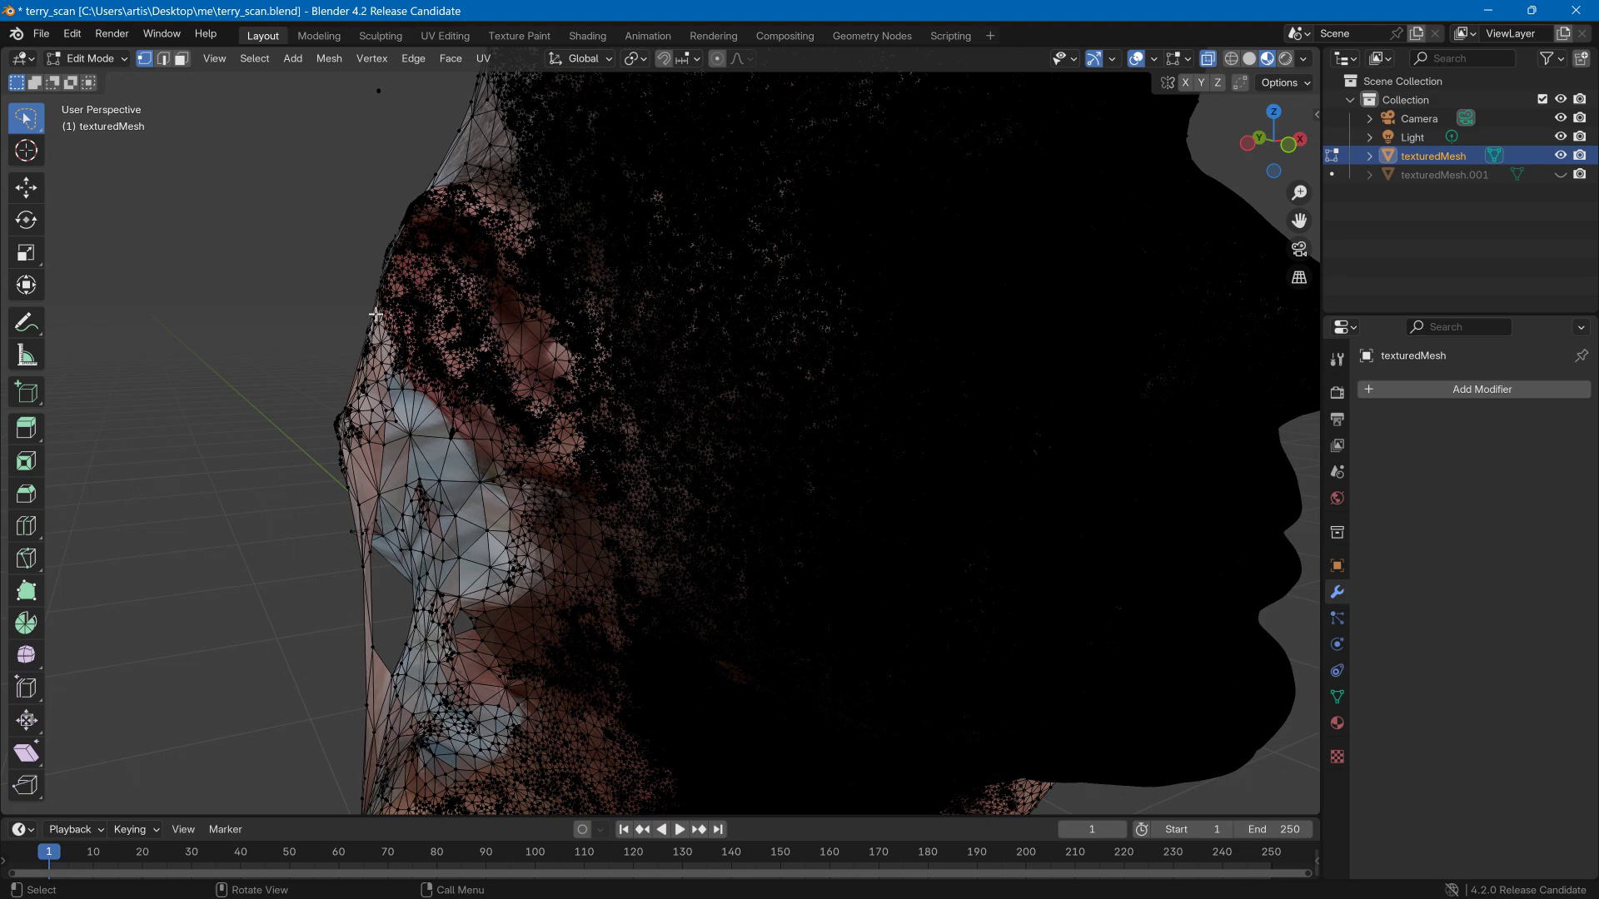
pyautogui.moveTo(375, 315)
pyautogui.mouseDown(button='middle')
pyautogui.moveTo(329, 317)
pyautogui.moveTo(364, 311)
pyautogui.mouseUp(button='middle')
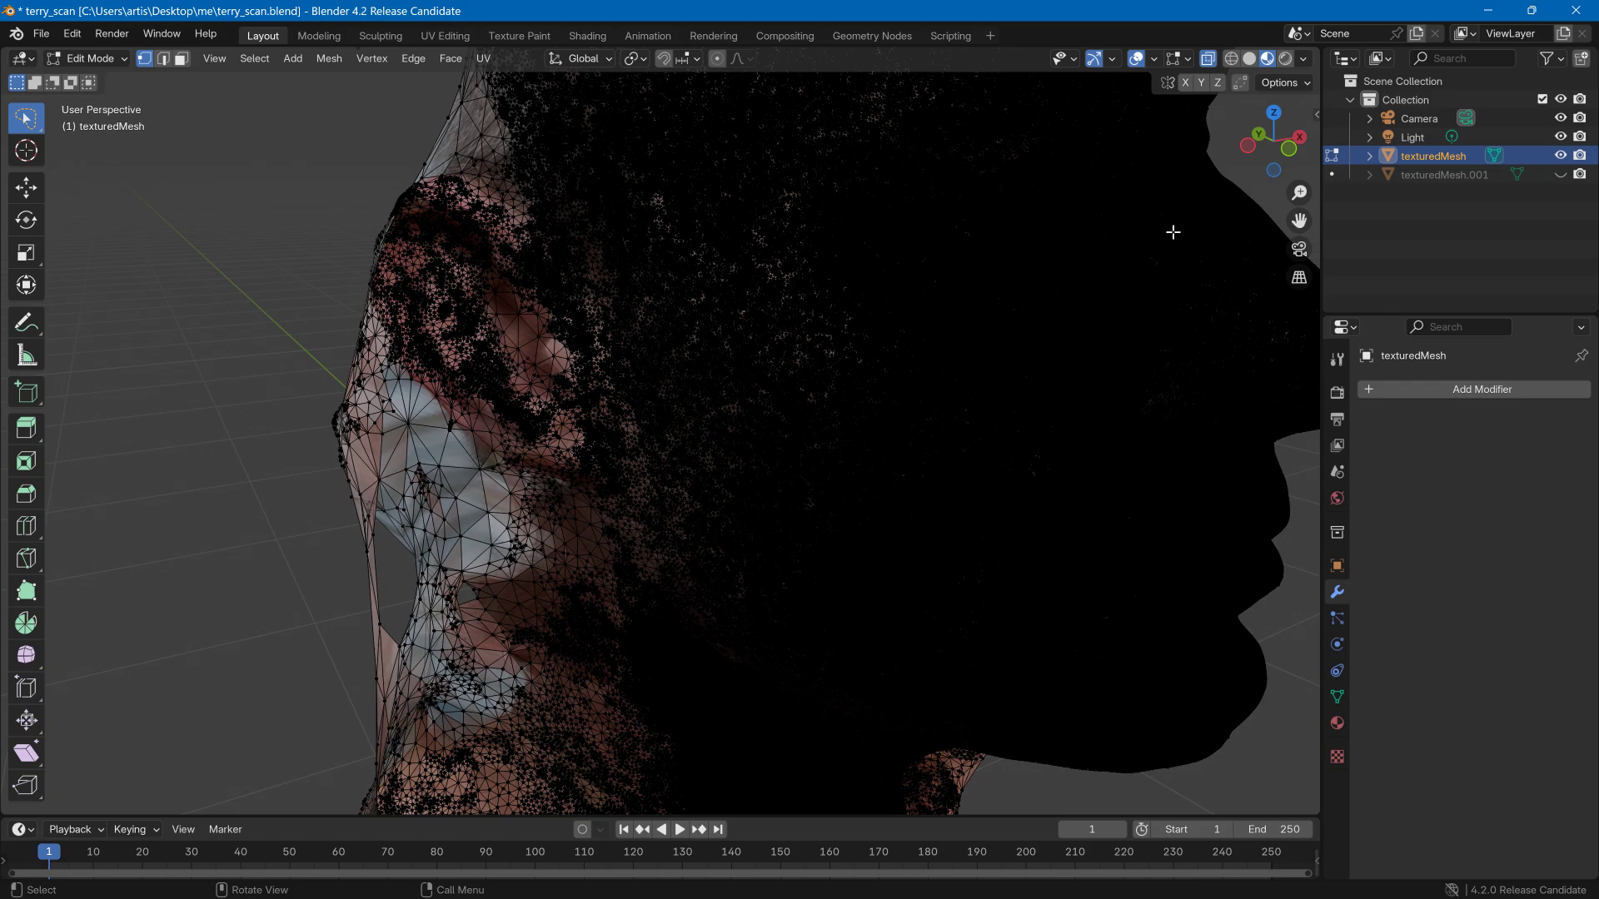
pyautogui.click(1276, 113)
pyautogui.click(1272, 144)
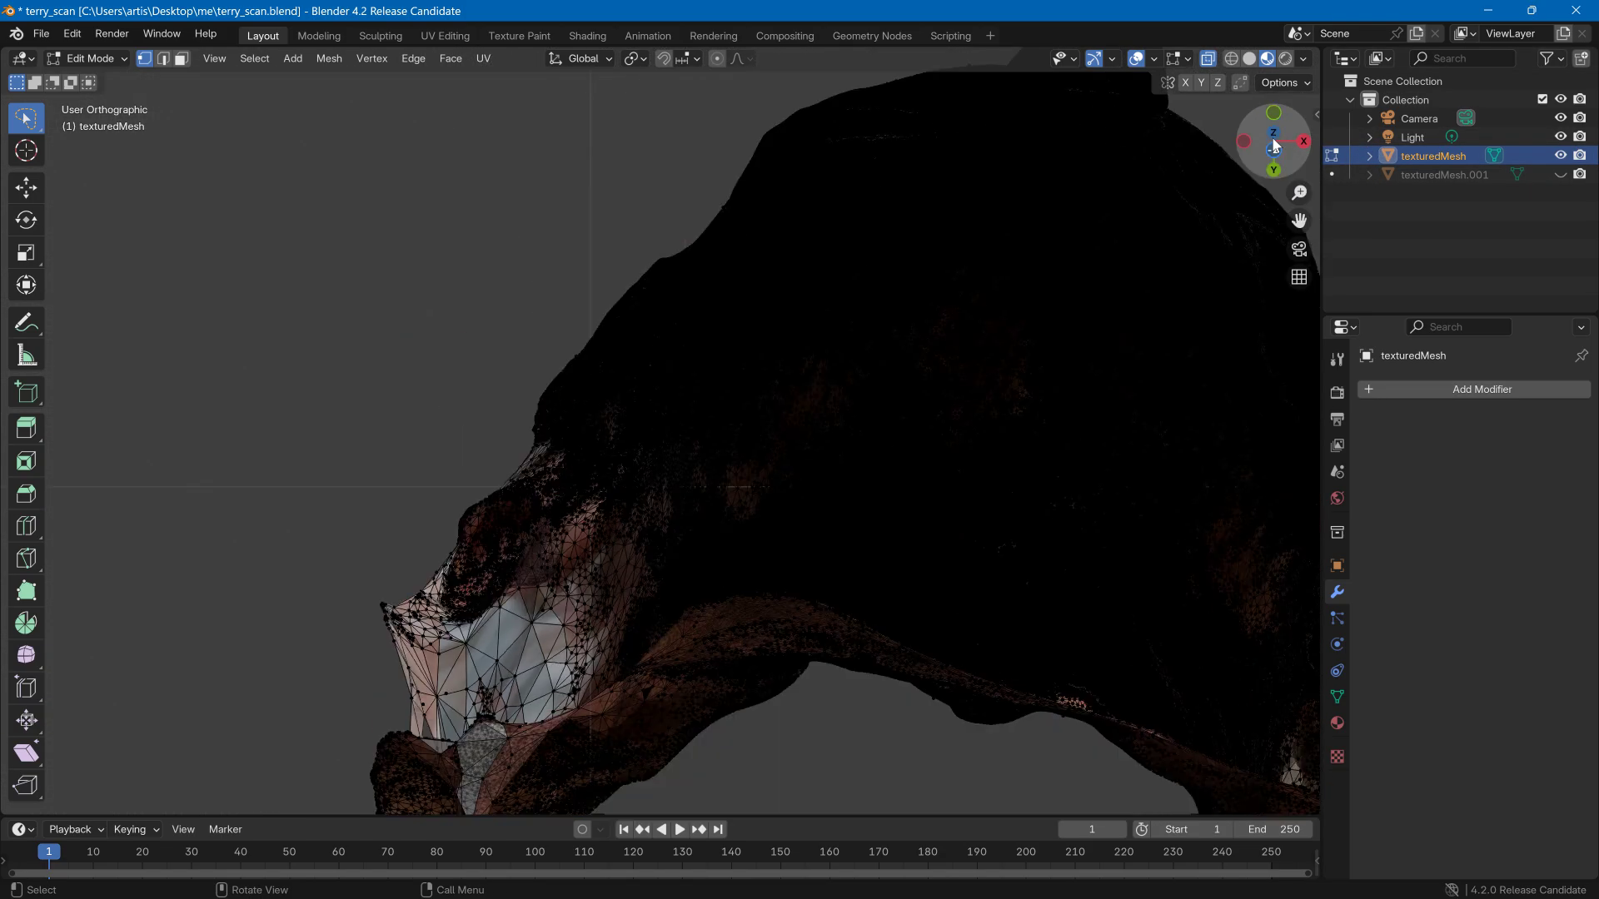
pyautogui.click(1273, 147)
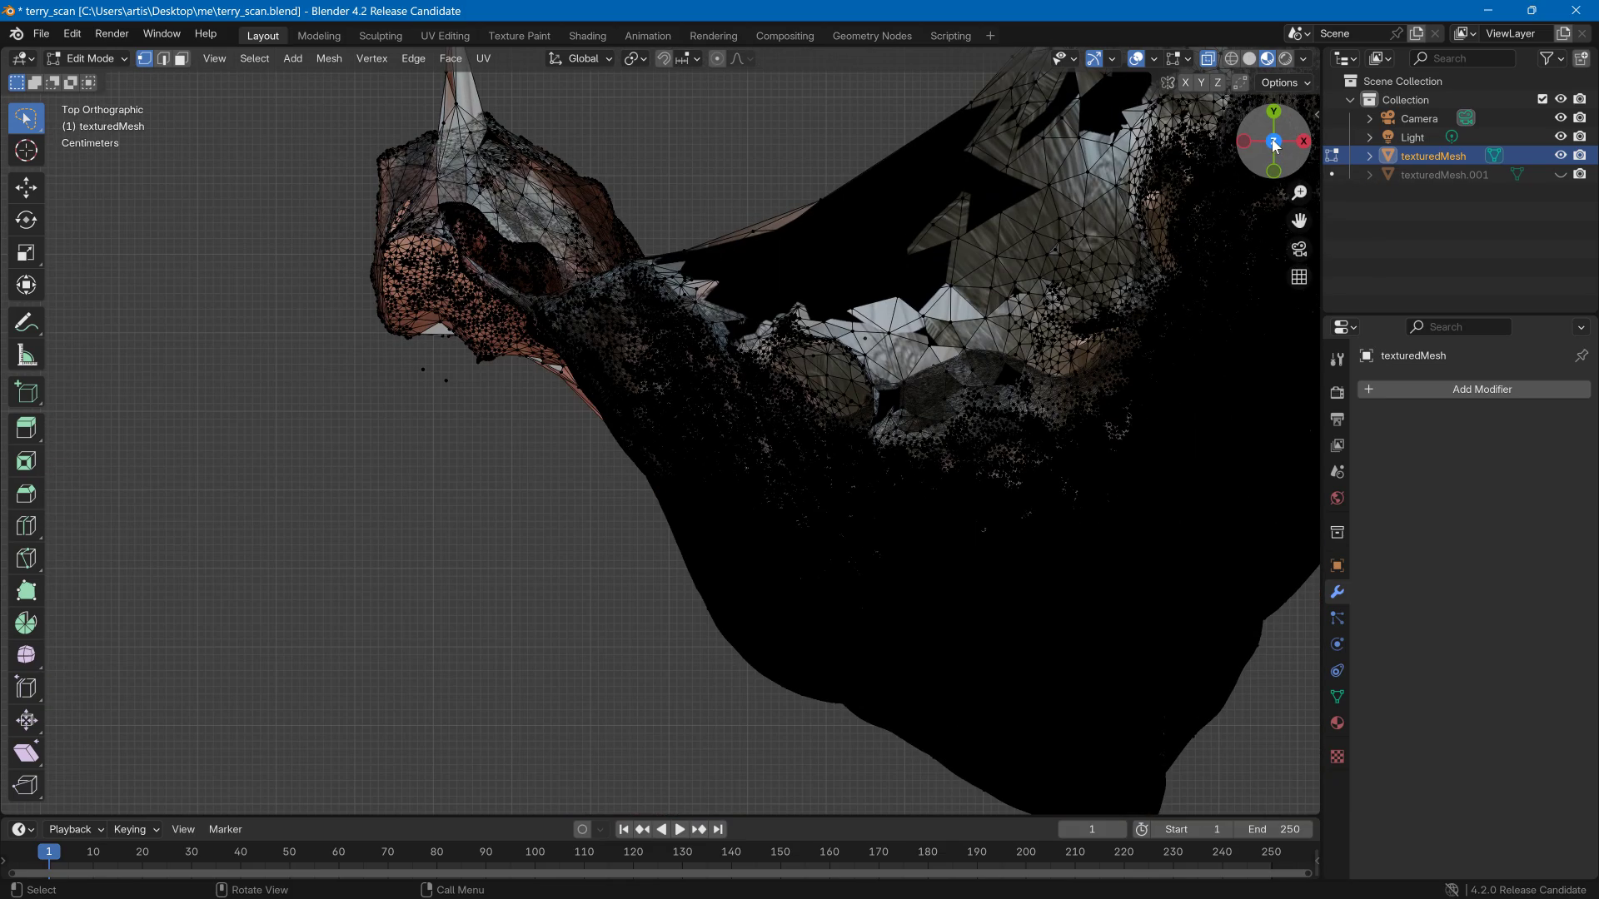
pyautogui.moveTo(1272, 144); pyautogui.dragTo(1010, 114)
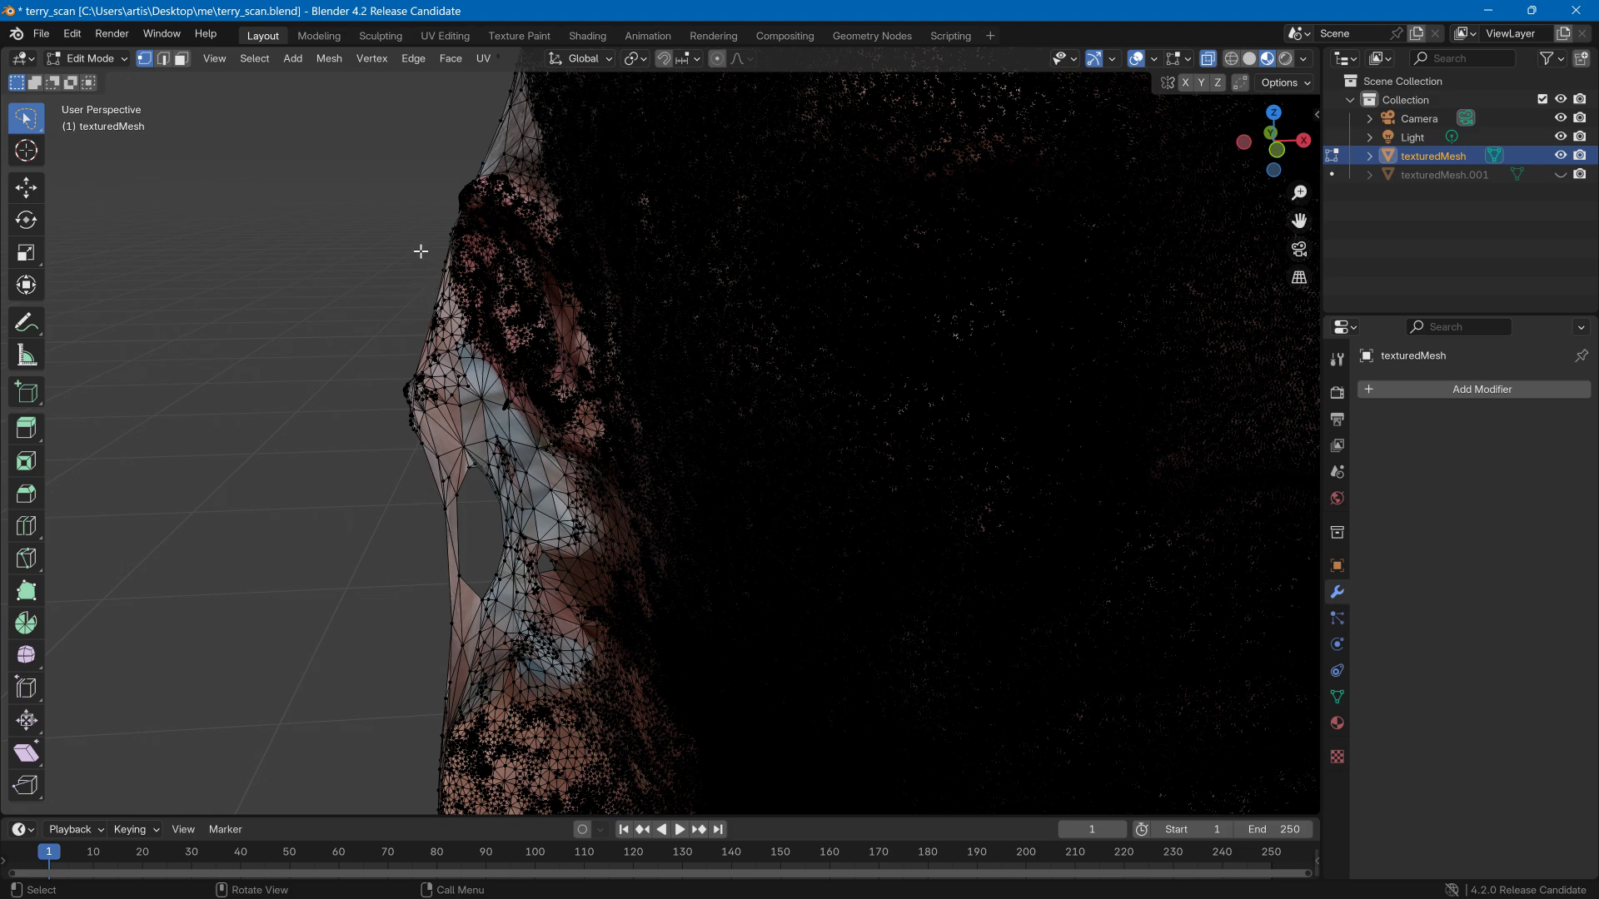
pyautogui.moveTo(414, 251); pyautogui.dragTo(515, 447)
pyautogui.moveTo(538, 487)
pyautogui.mouseDown()
pyautogui.moveTo(554, 650)
pyautogui.moveTo(466, 695)
pyautogui.moveTo(411, 689)
pyautogui.moveTo(397, 654)
pyautogui.mouseUp()
pyautogui.press('x')
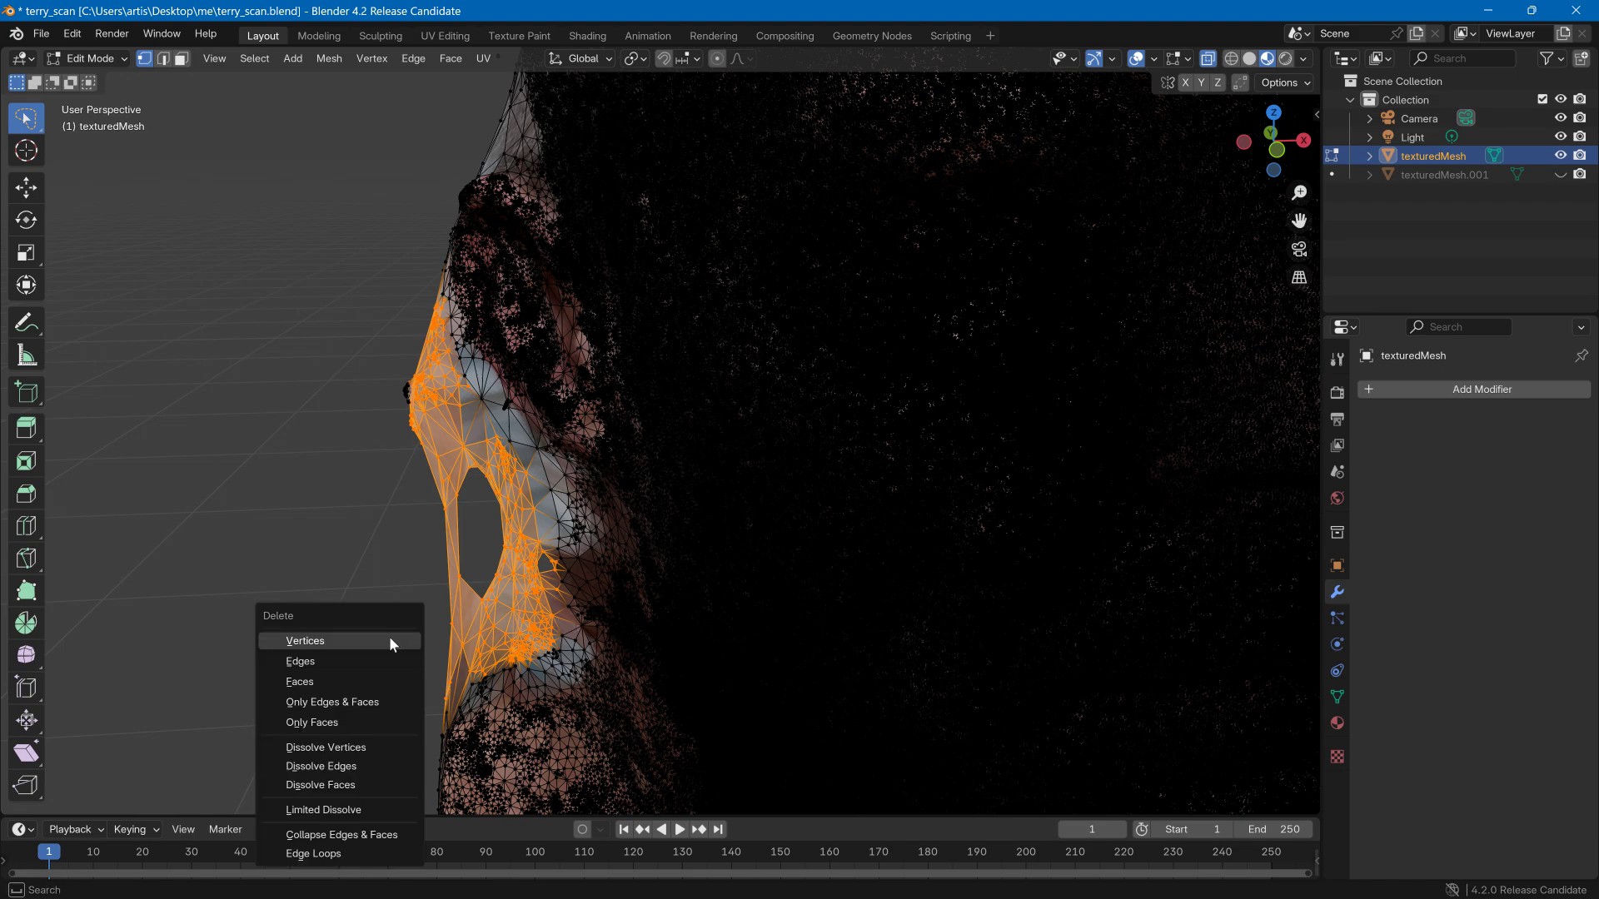
pyautogui.click(392, 638)
# - Lasso the small remnant left at the outer edge behind the ear and delete its vertices
pyautogui.moveTo(388, 369); pyautogui.dragTo(439, 435)
pyautogui.press('x')
pyautogui.click(439, 435)
pyautogui.scroll(-5, 442, 437)
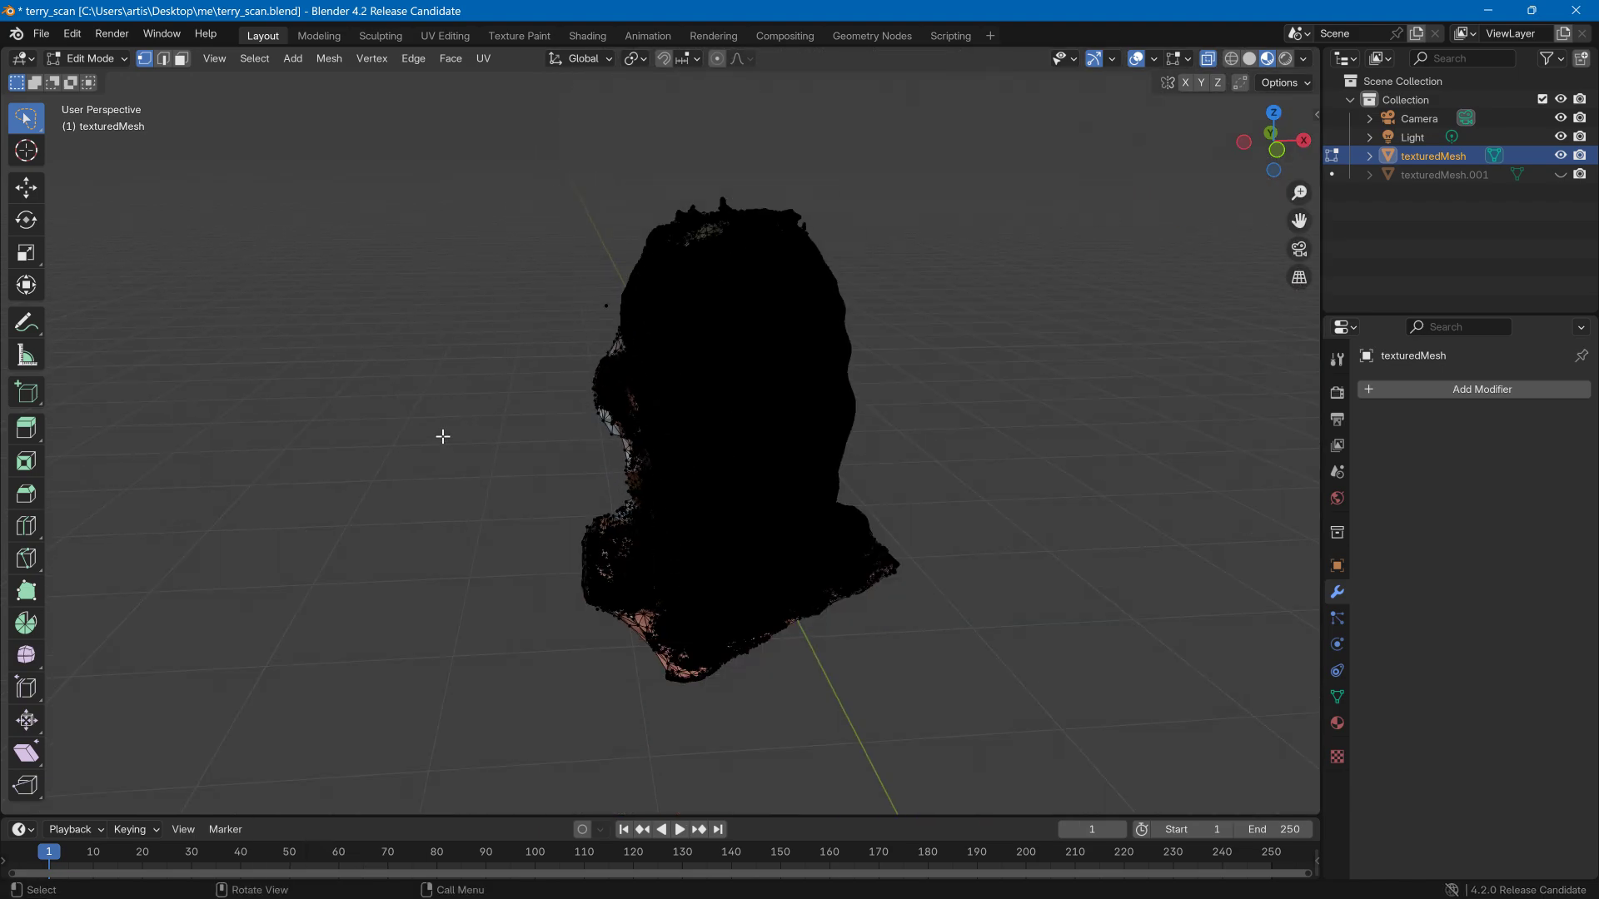
# - Lasso and delete the loose point behind the head and the stray vertices bridging the top of the ear and hair
pyautogui.moveTo(443, 436); pyautogui.dragTo(554, 418, button='middle')
pyautogui.scroll(2, 560, 370)
pyautogui.scroll(2, 561, 370)
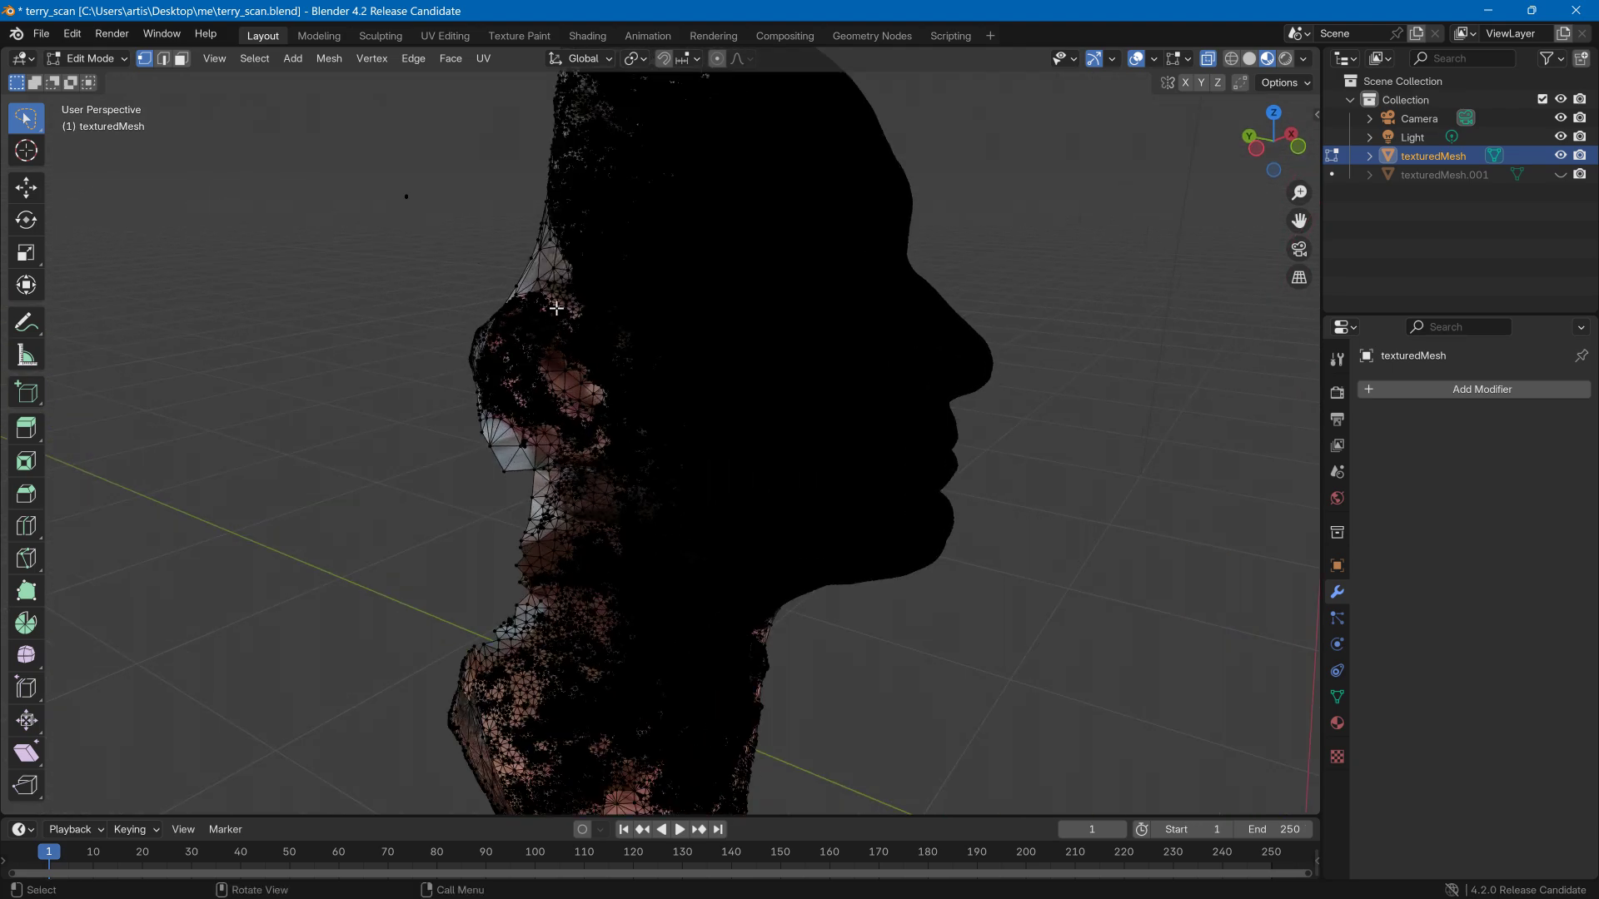
pyautogui.click(501, 278)
pyautogui.press('g')
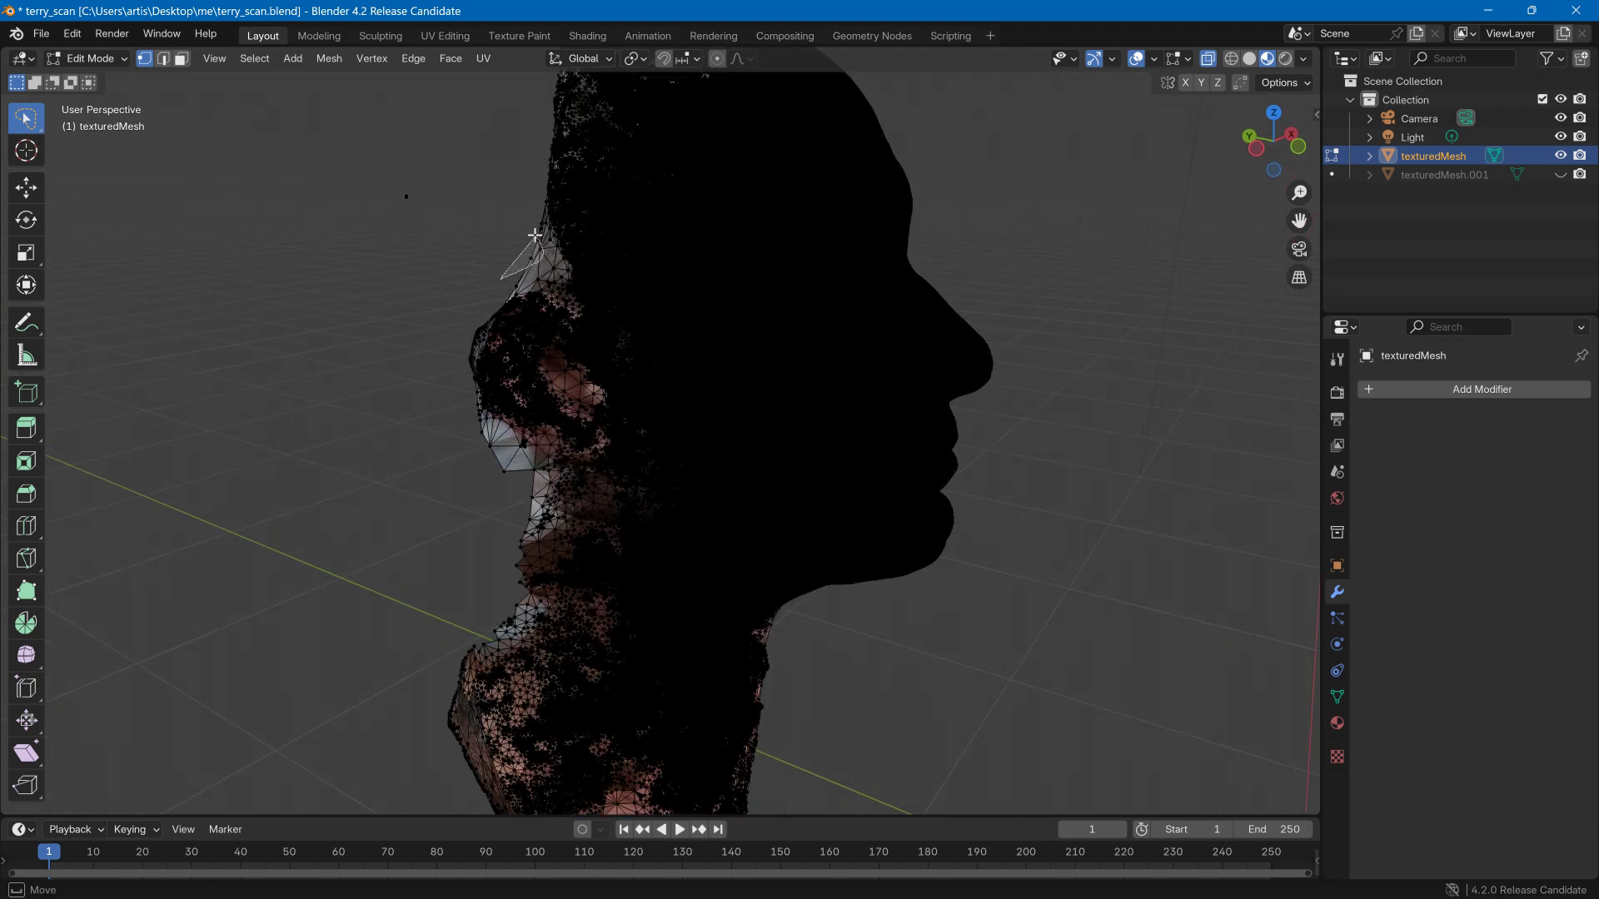
pyautogui.rightClick(357, 190)
pyautogui.press('x')
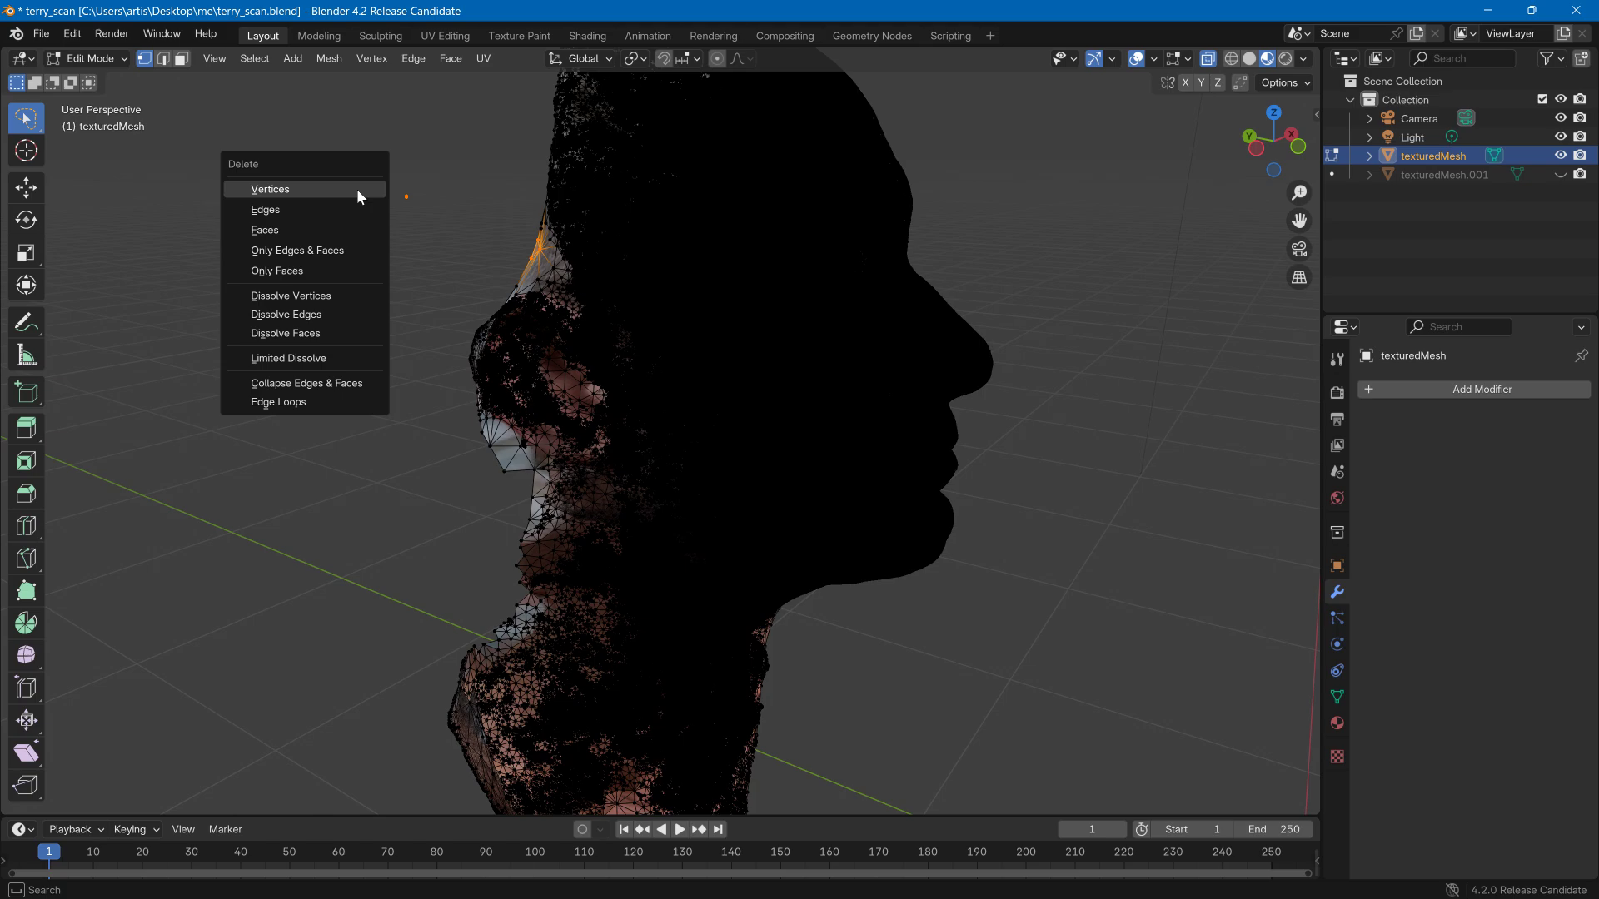
pyautogui.click(357, 188)
pyautogui.press('x')
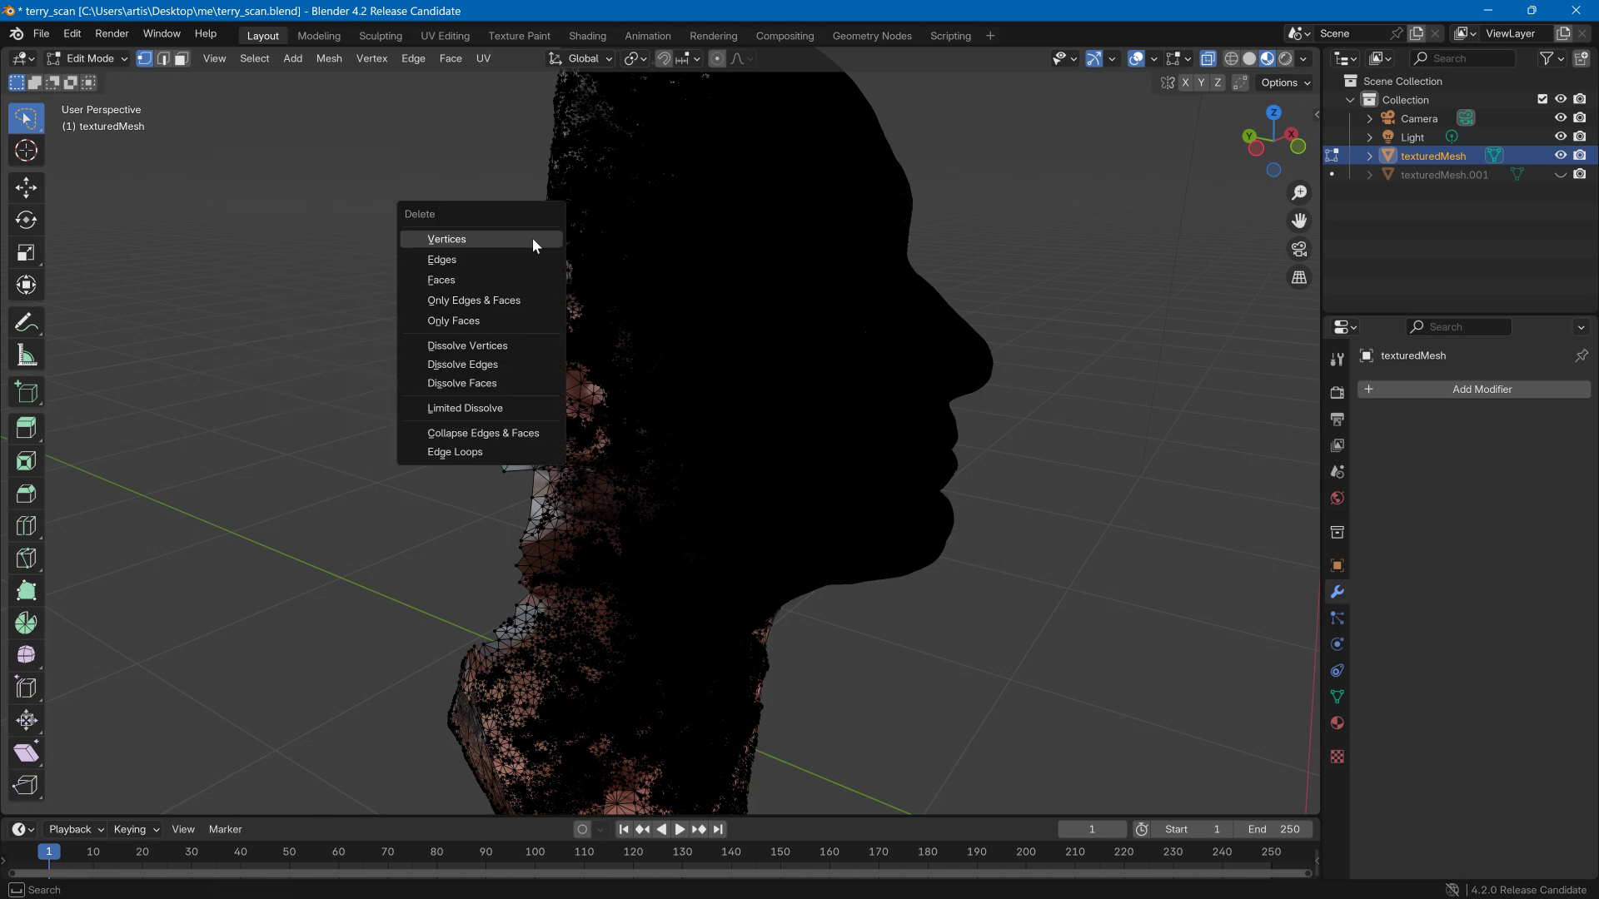
pyautogui.click(532, 239)
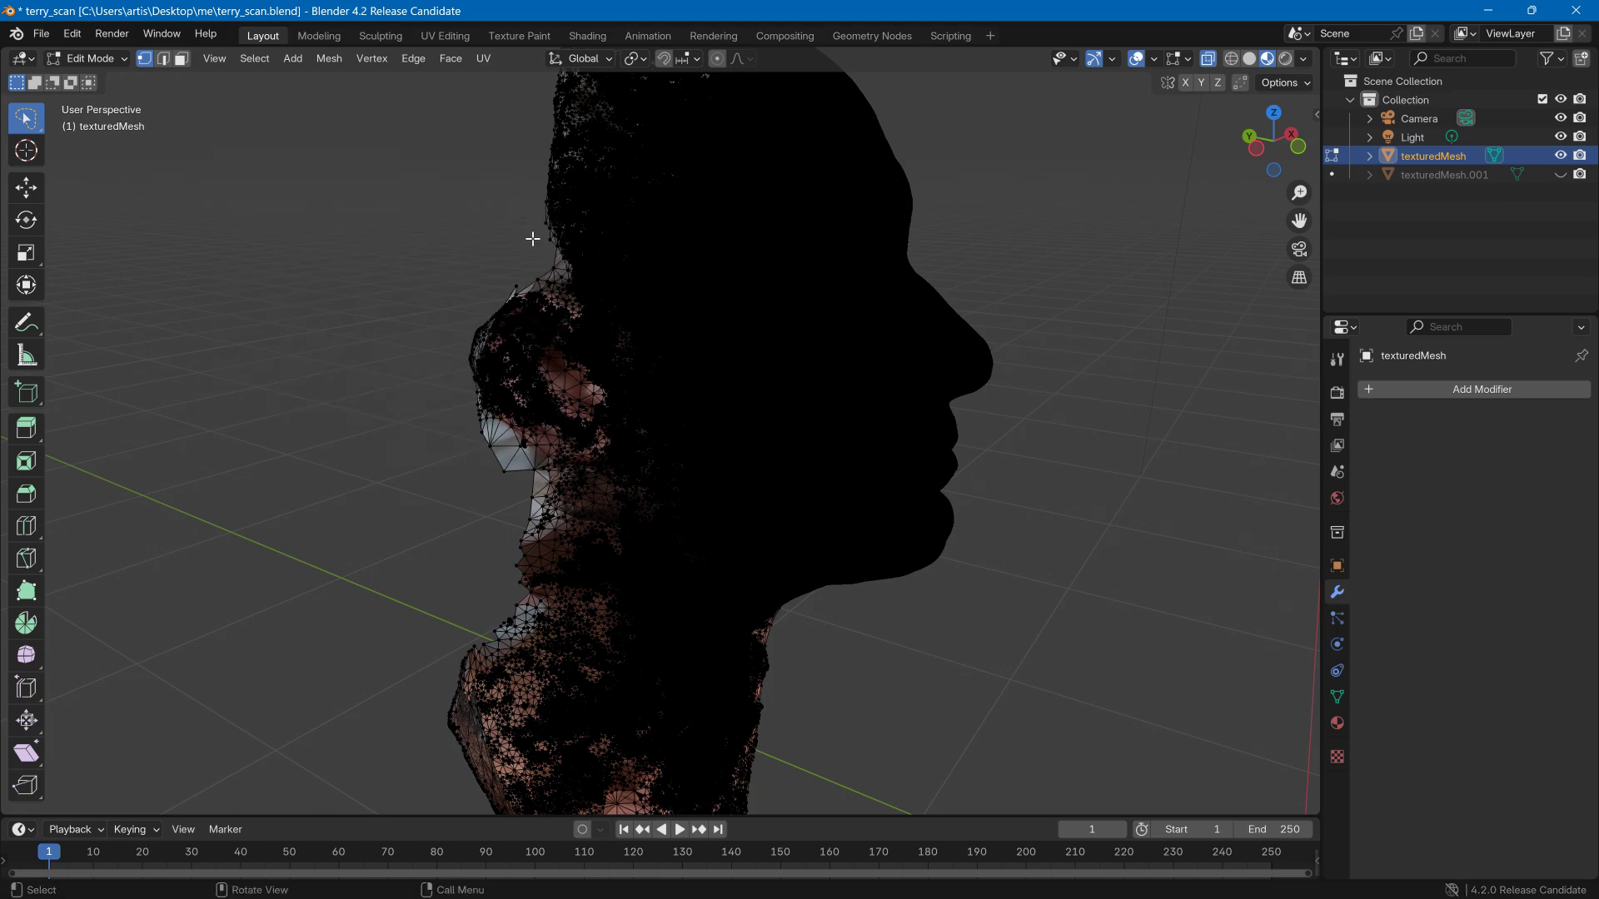
pyautogui.press('x')
pyautogui.click(503, 272)
# - Lasso and delete the leftover background patch along the lower back edge of the ear
pyautogui.click(496, 471)
pyautogui.press('x')
pyautogui.click(498, 467)
pyautogui.click(493, 448)
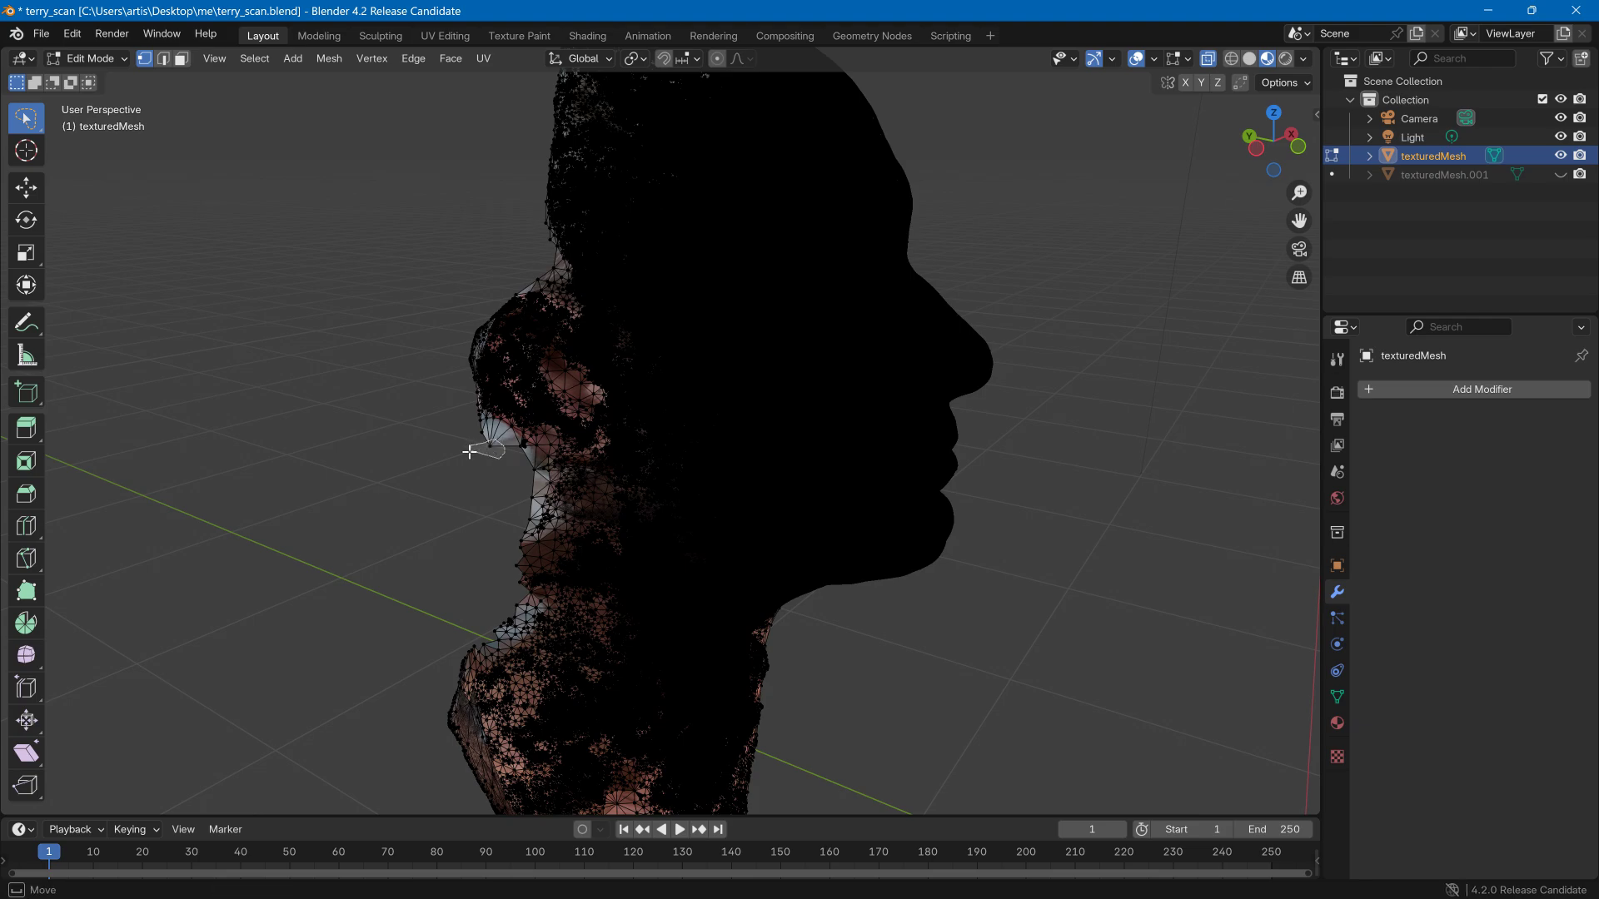
pyautogui.press('x')
pyautogui.click(470, 458)
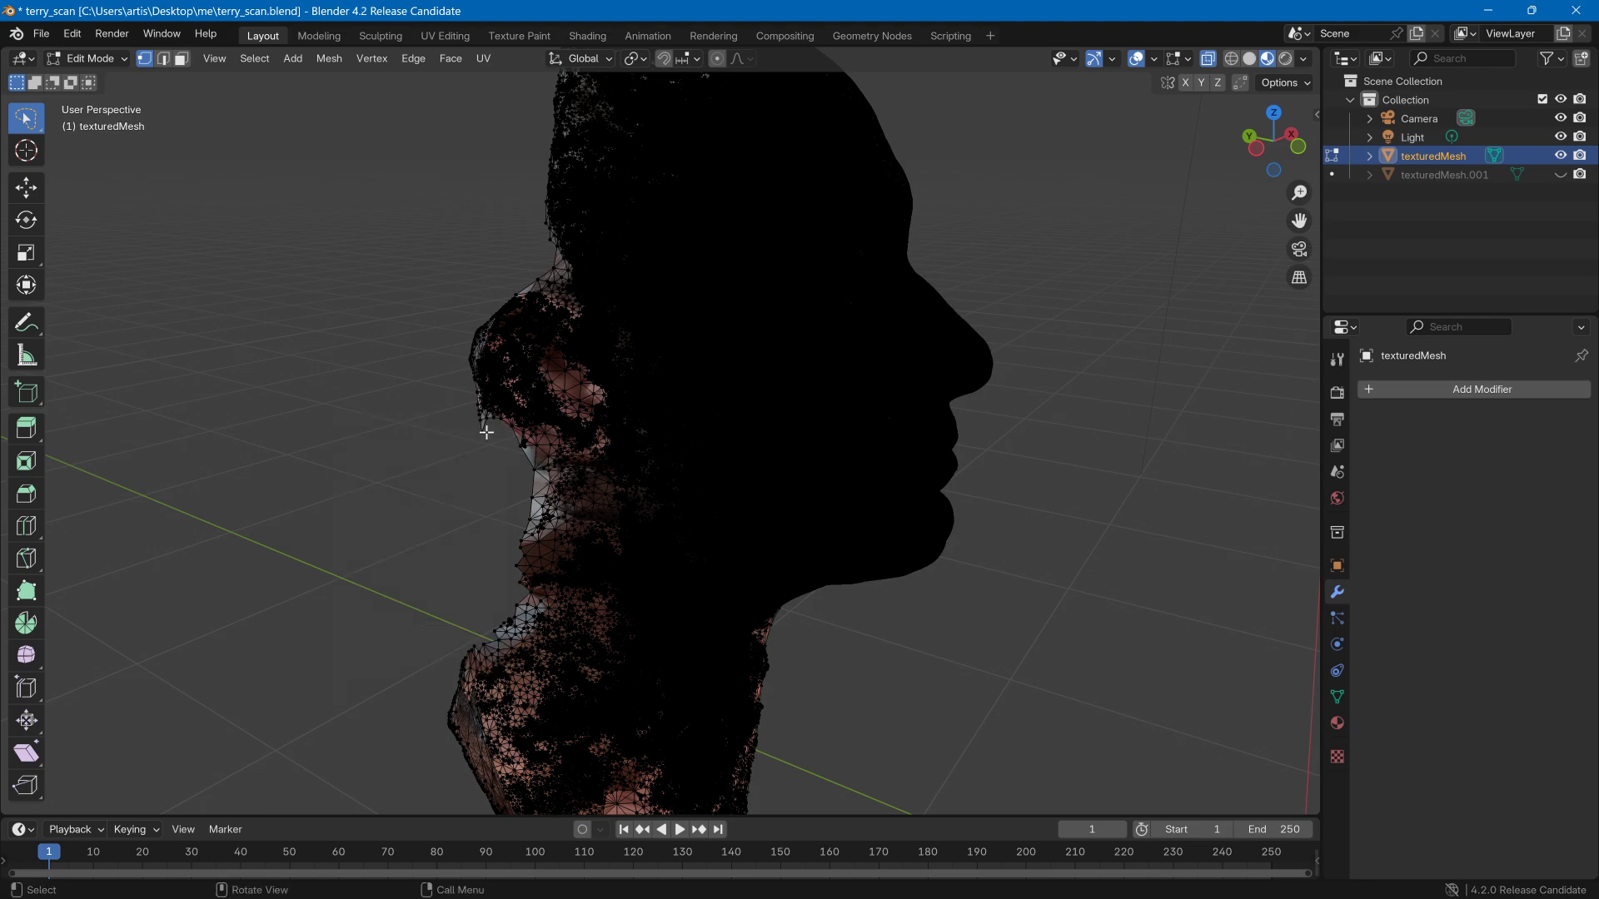
pyautogui.click(475, 439)
pyautogui.press('x')
pyautogui.click(477, 446)
# - Hide the overlays to inspect the trimmed head and return to Object Mode
pyautogui.moveTo(496, 453); pyautogui.dragTo(425, 446, button='middle')
pyautogui.moveTo(500, 410); pyautogui.dragTo(535, 371, button='middle')
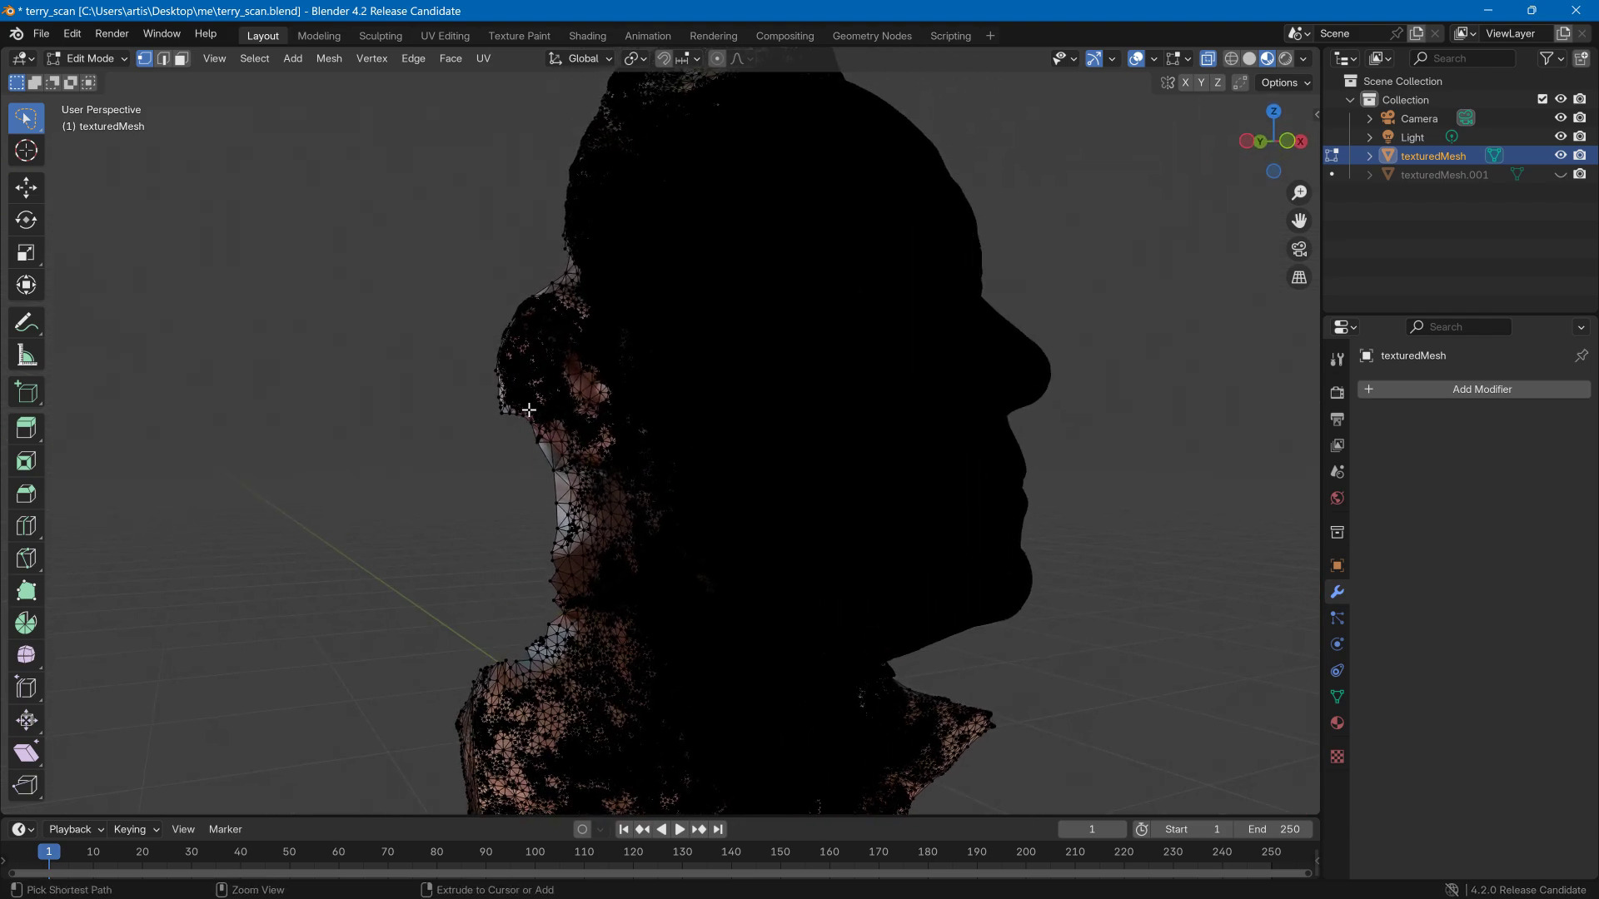
pyautogui.click(1136, 58)
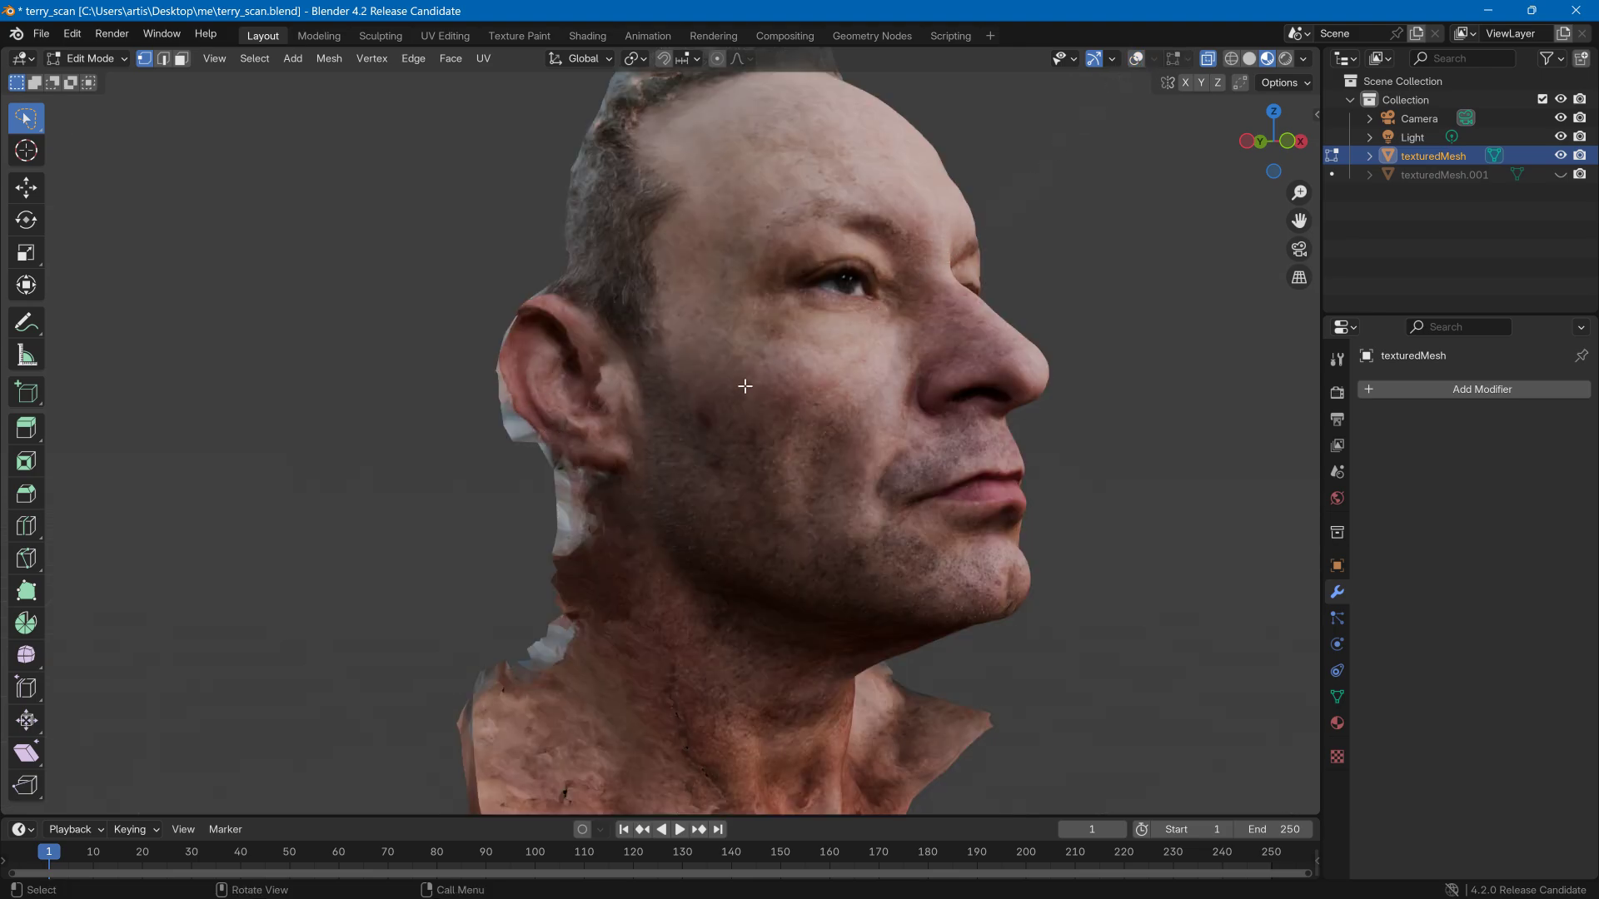
pyautogui.moveTo(745, 386); pyautogui.dragTo(591, 239, button='middle')
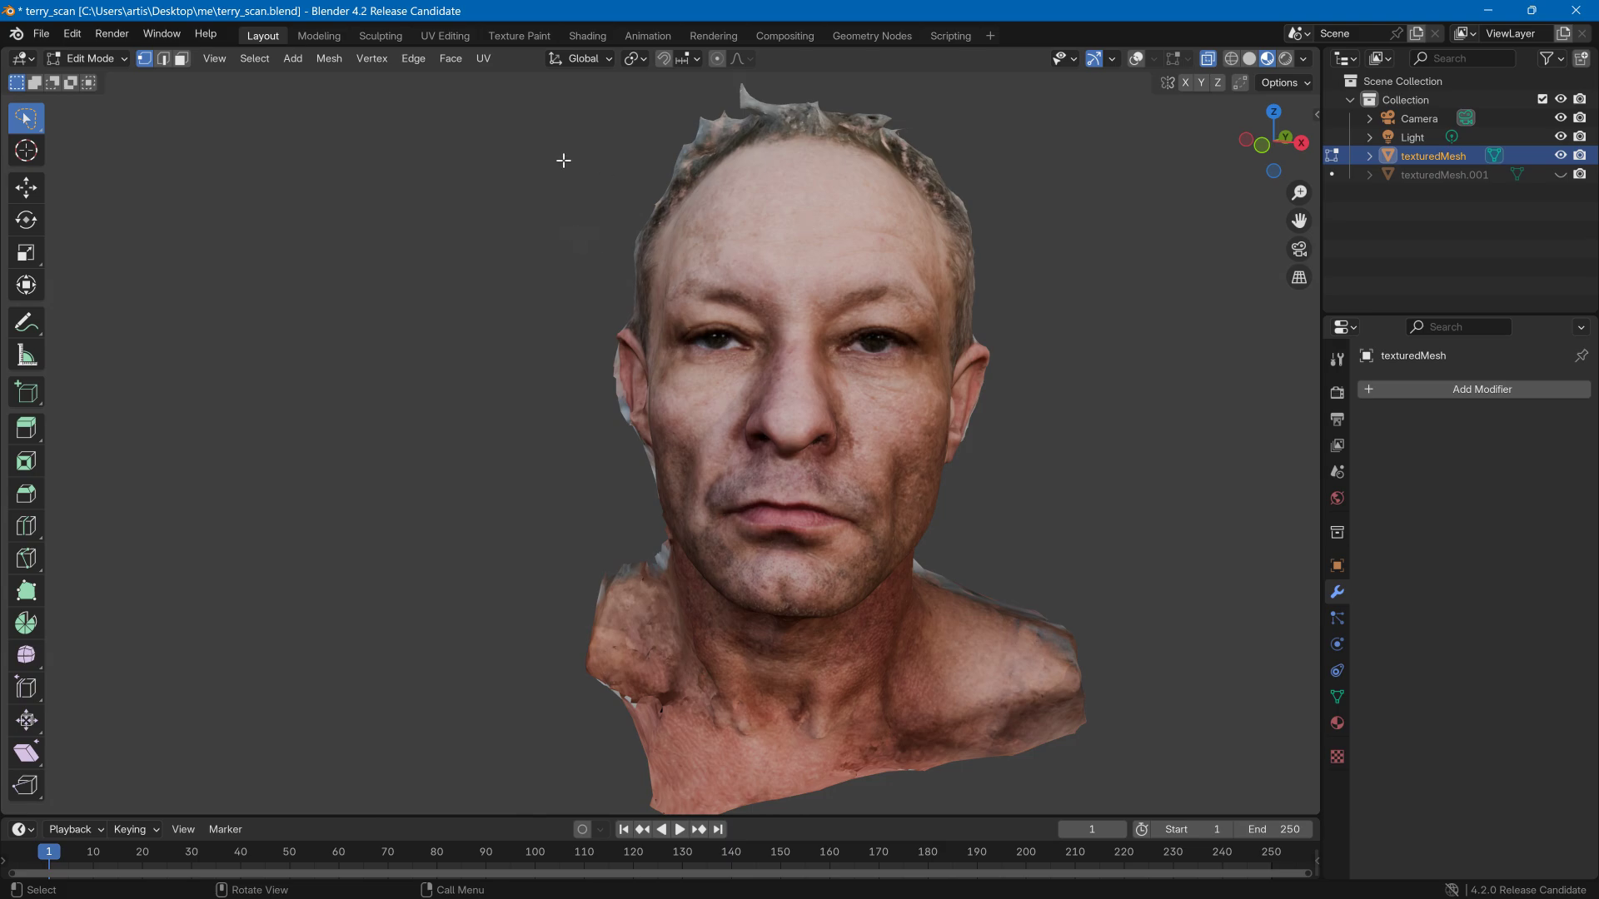
pyautogui.click(88, 59)
pyautogui.press('Tab')
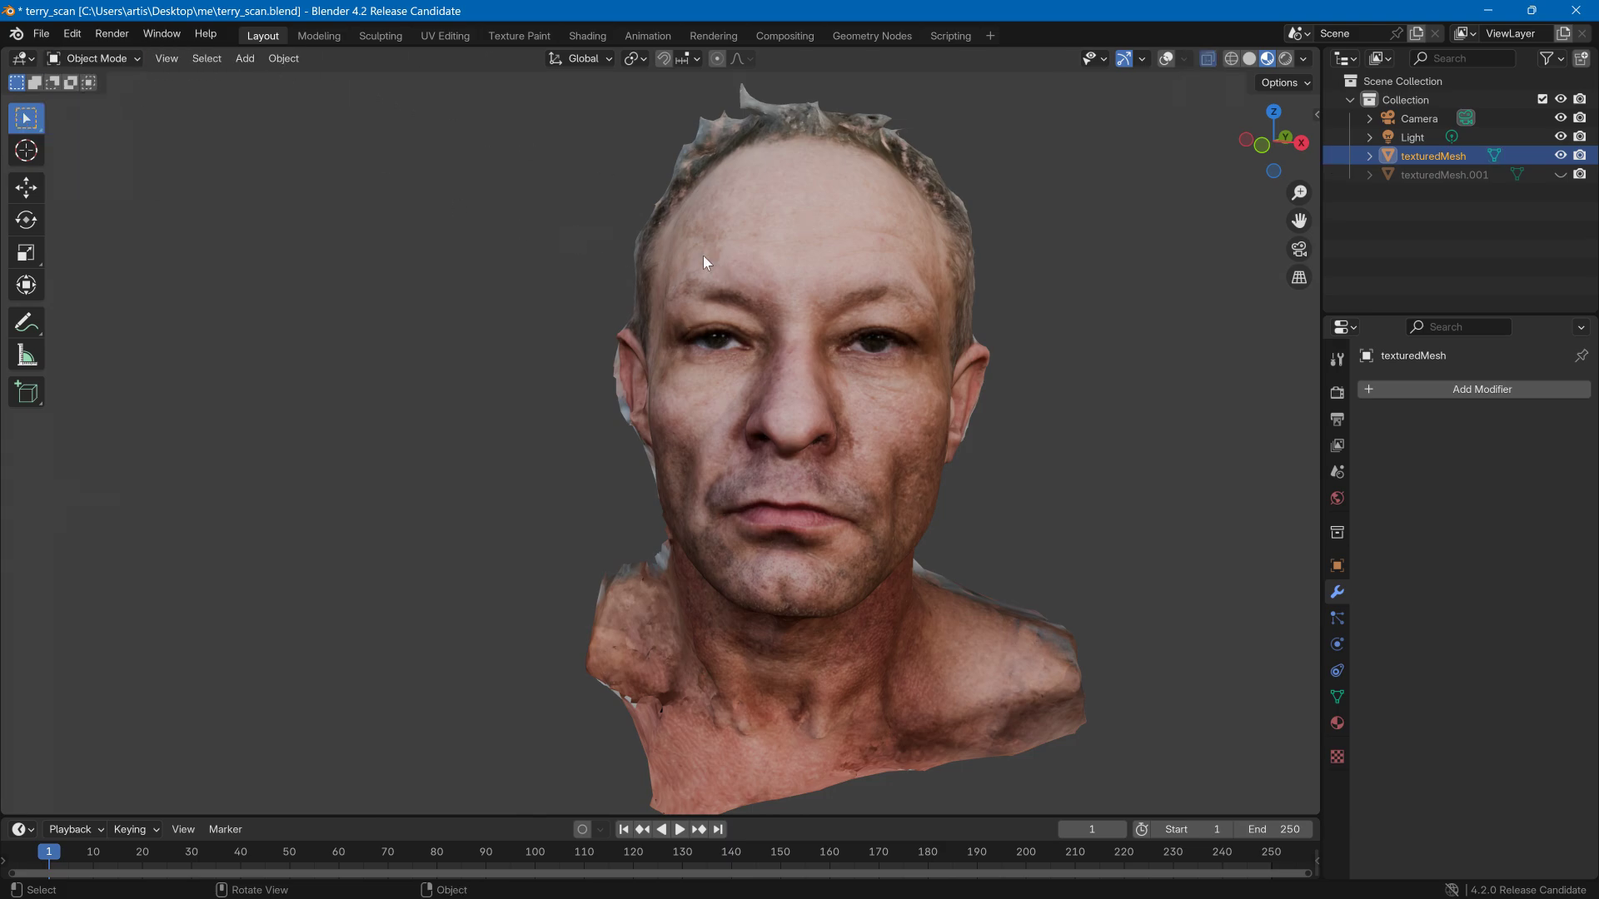
# - Export only the selected mesh as a Wavefront OBJ to the Desktop folder, named terry_scan3.obj
pyautogui.click(43, 32)
pyautogui.moveTo(108, 314)
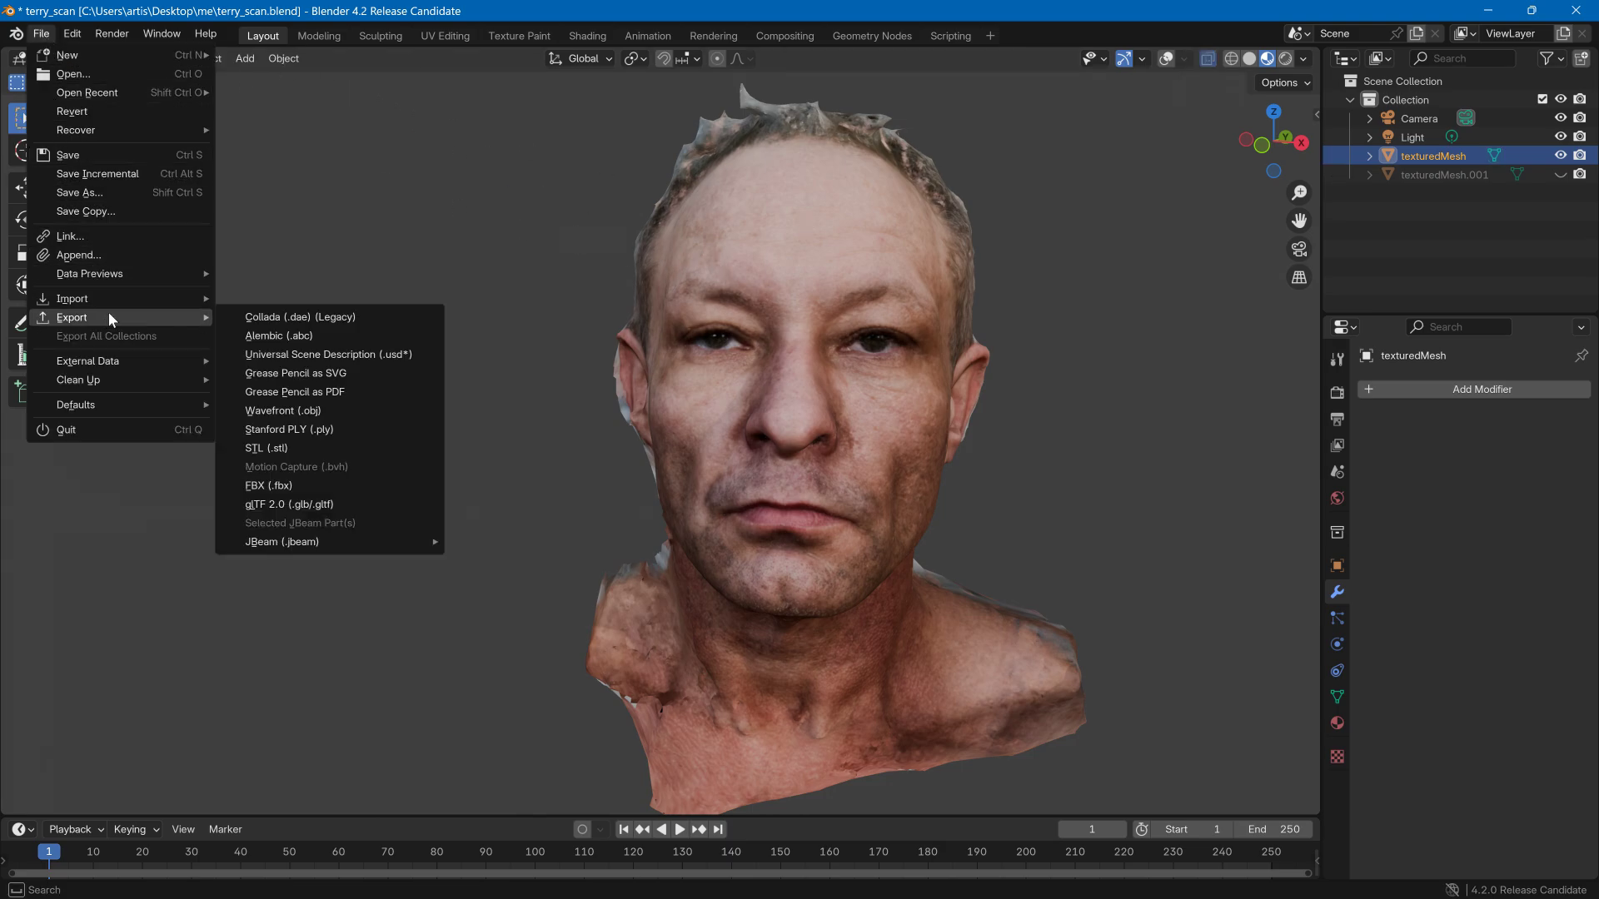
pyautogui.click(308, 410)
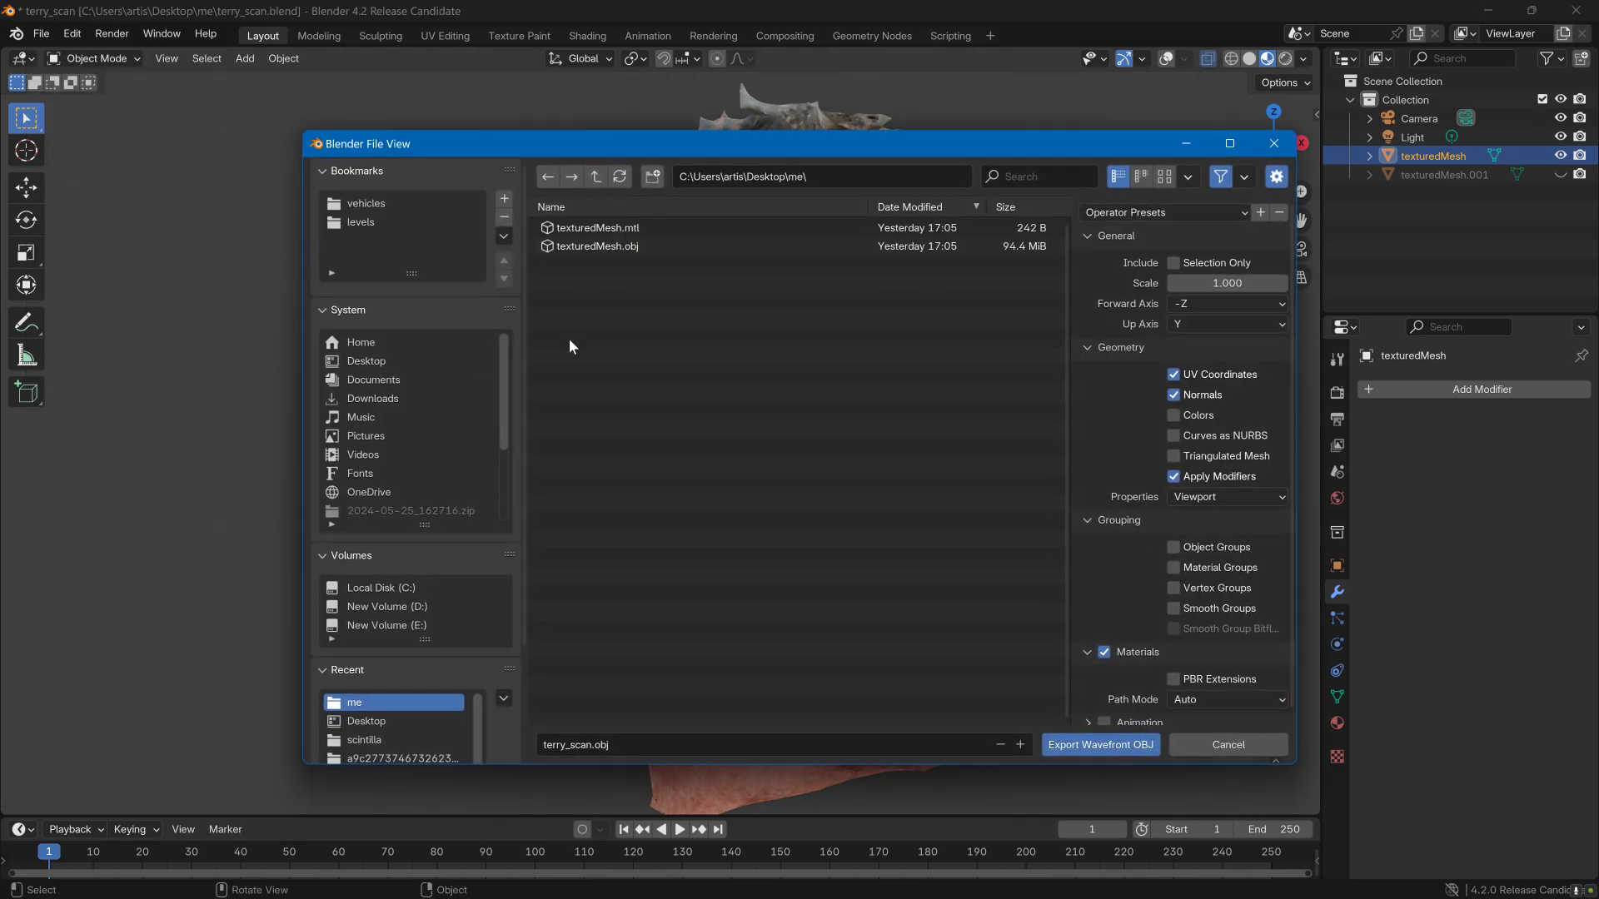
pyautogui.click(371, 361)
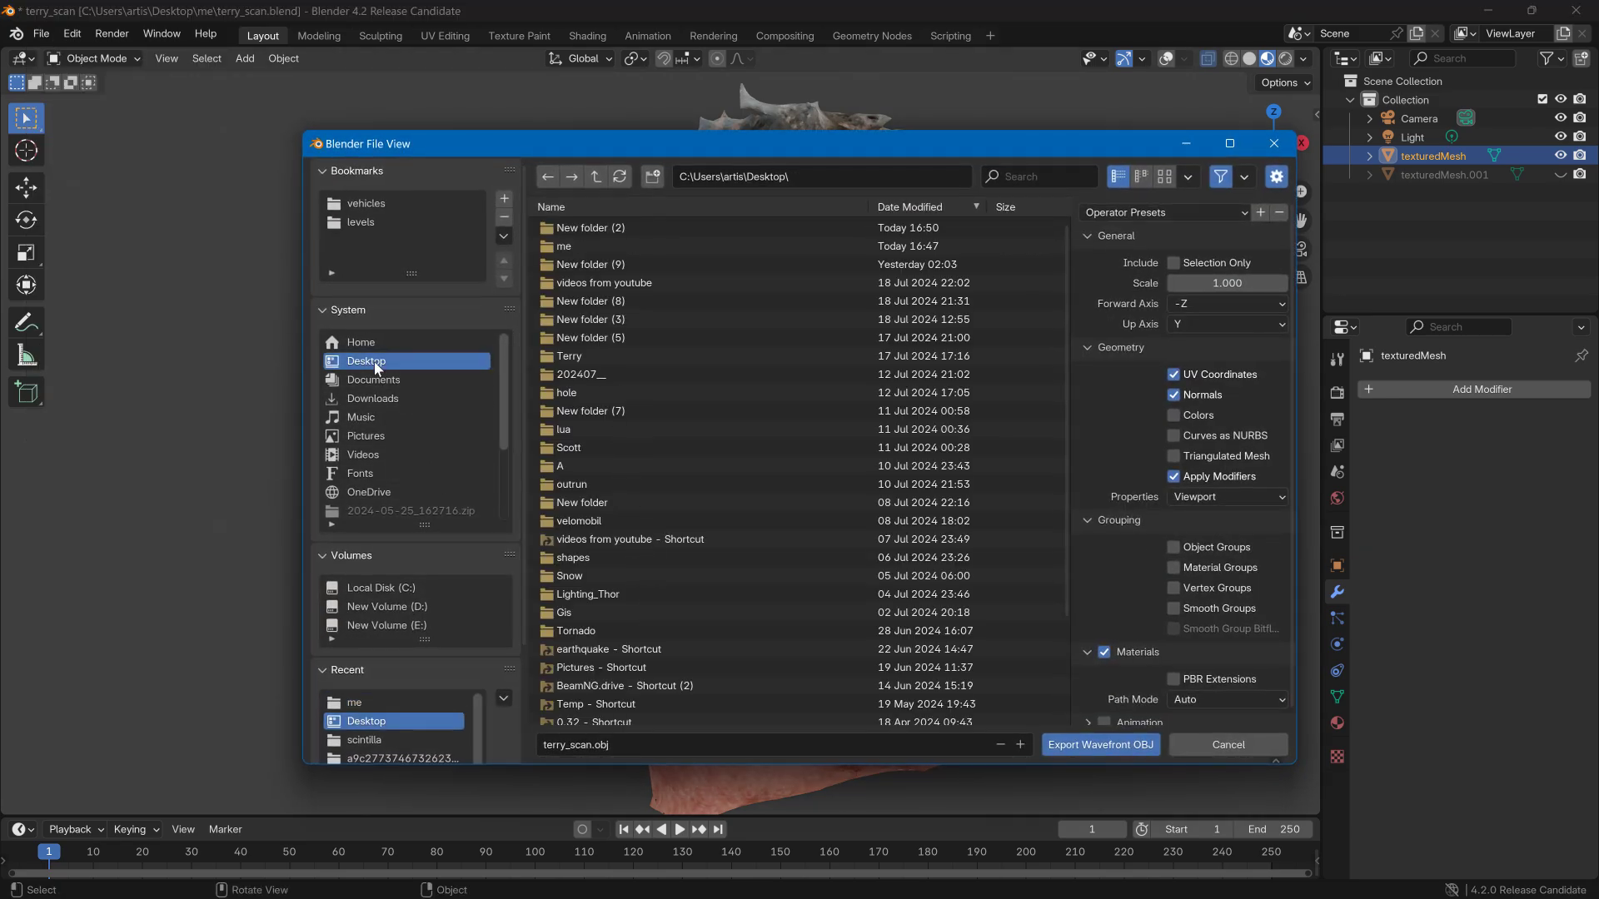
pyautogui.click(594, 747)
pyautogui.write('3')
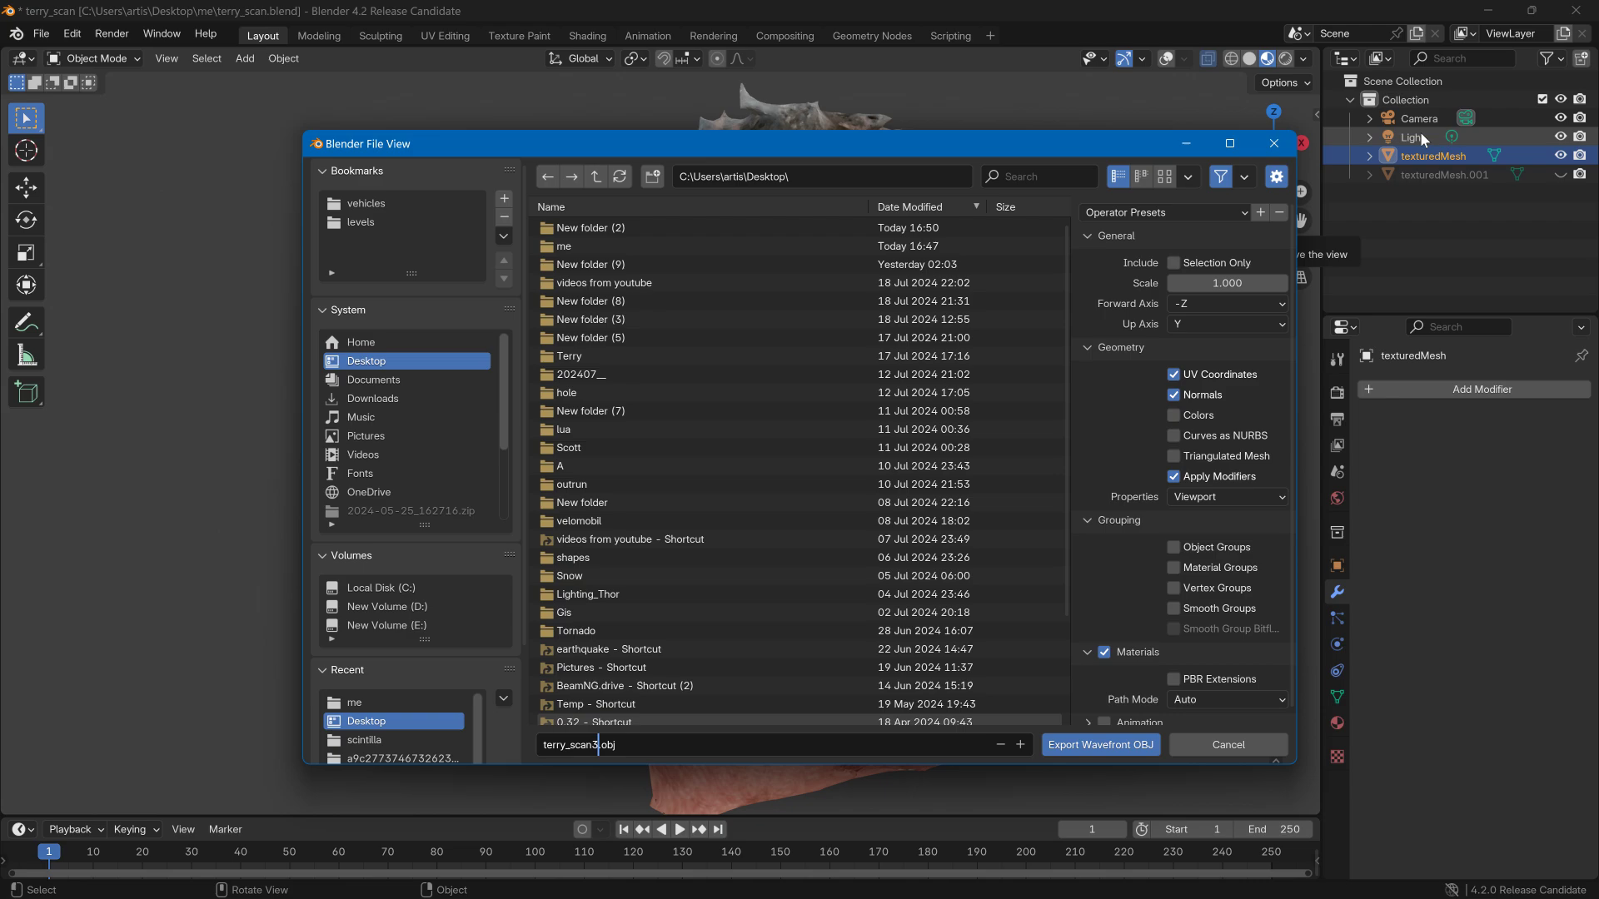
pyautogui.click(1174, 262)
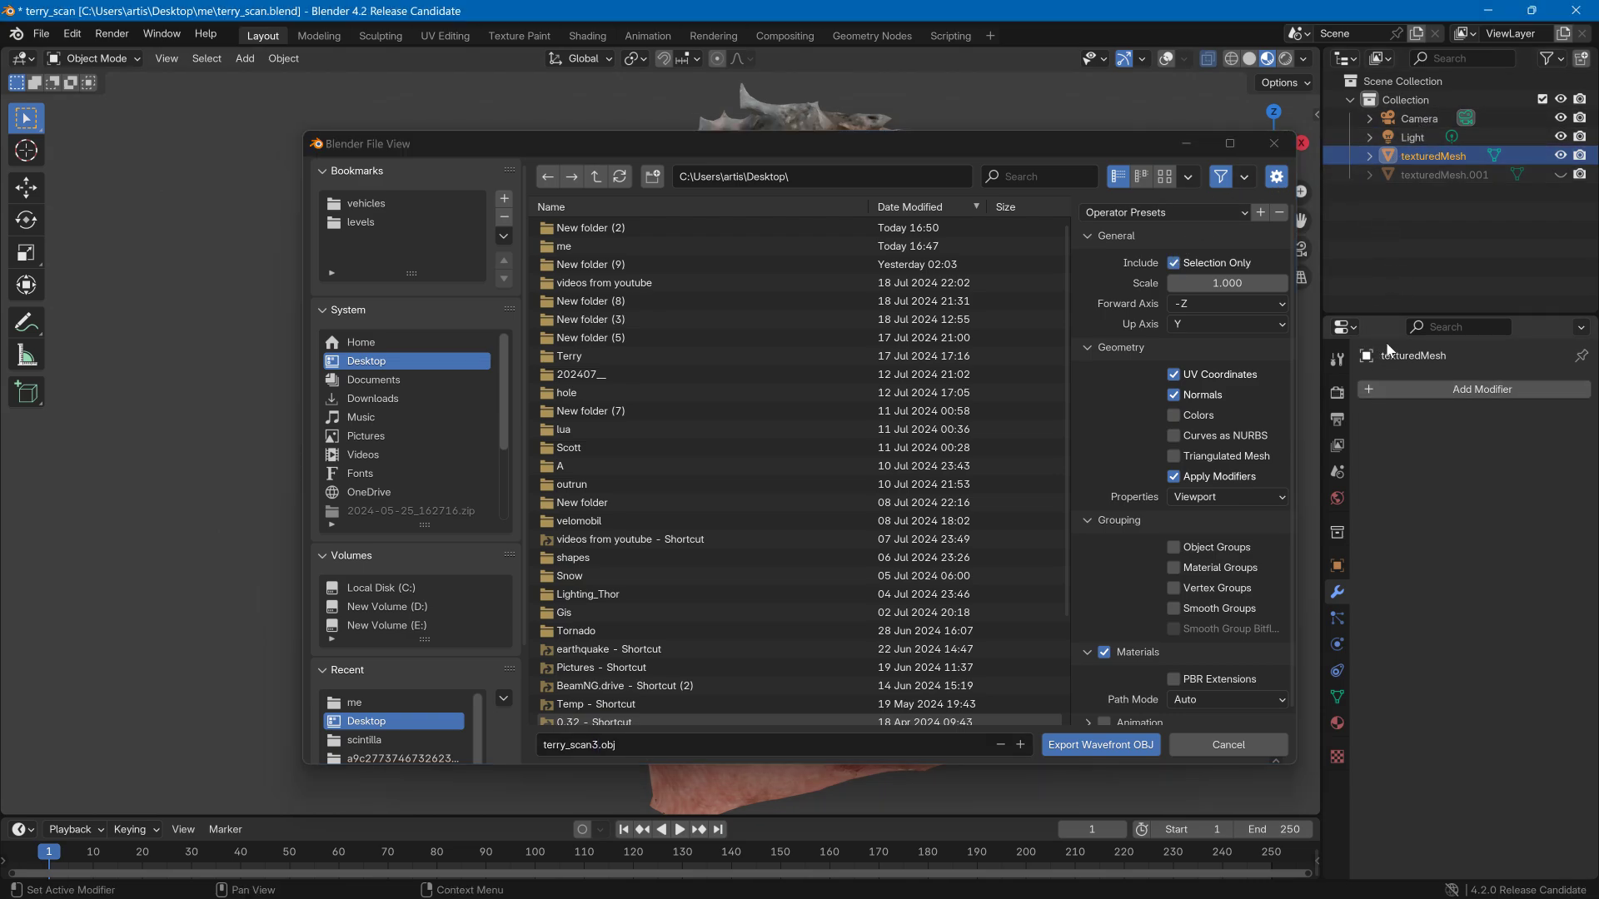
pyautogui.click(1120, 751)
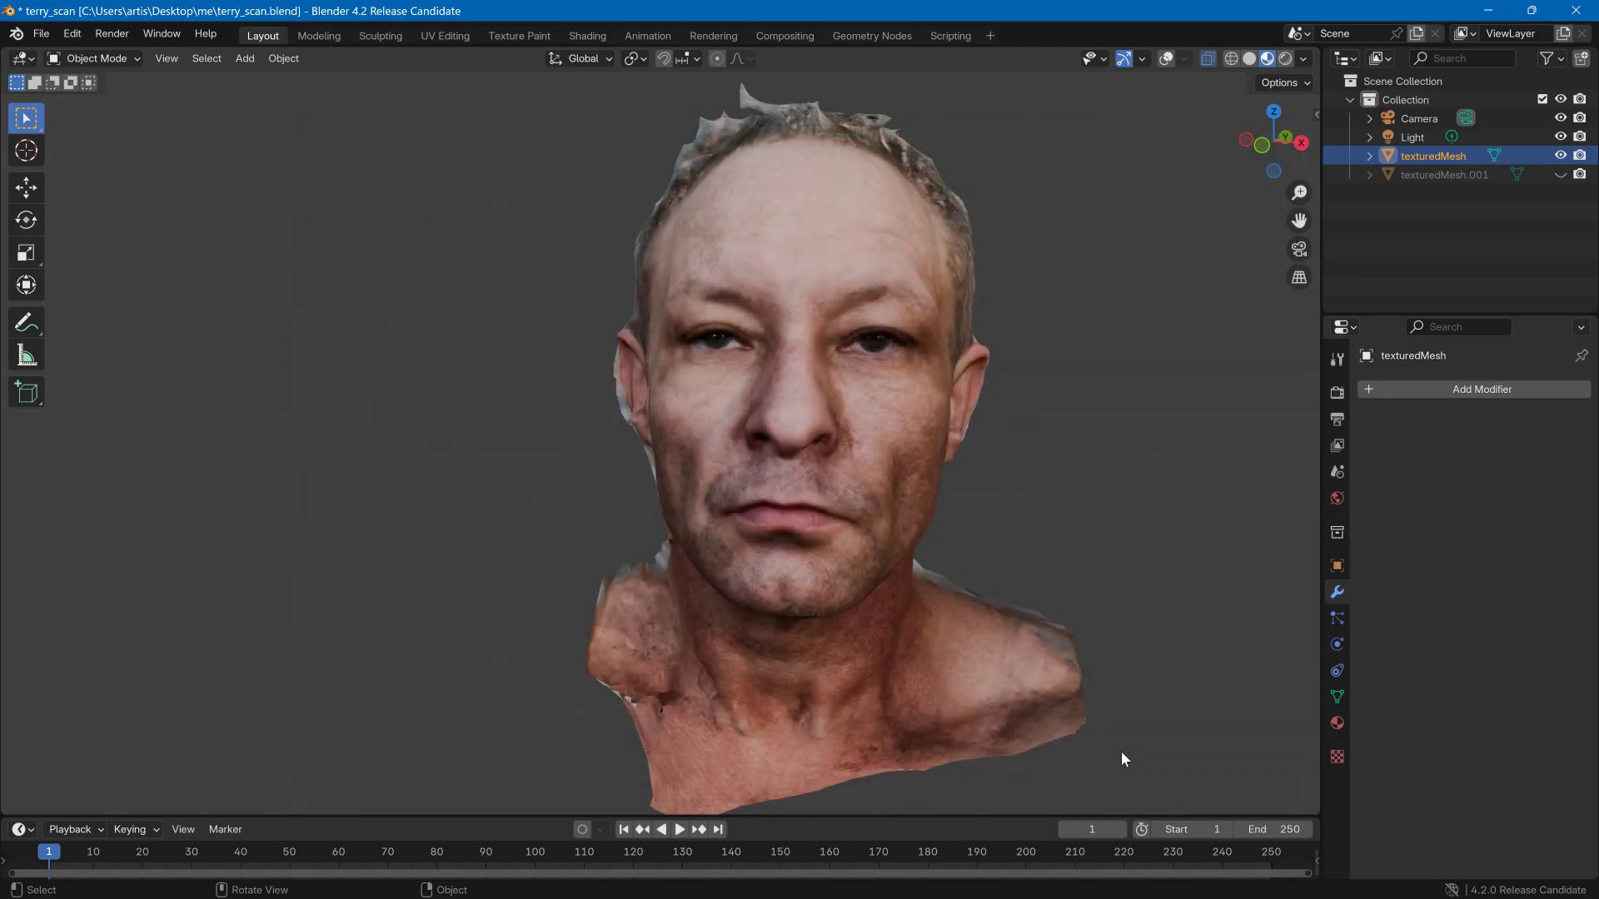
# - Switch to Meshroom and add a MeshDecimate node to the empty graph
pyautogui.moveTo(1002, 491); pyautogui.dragTo(933, 486, button='middle')
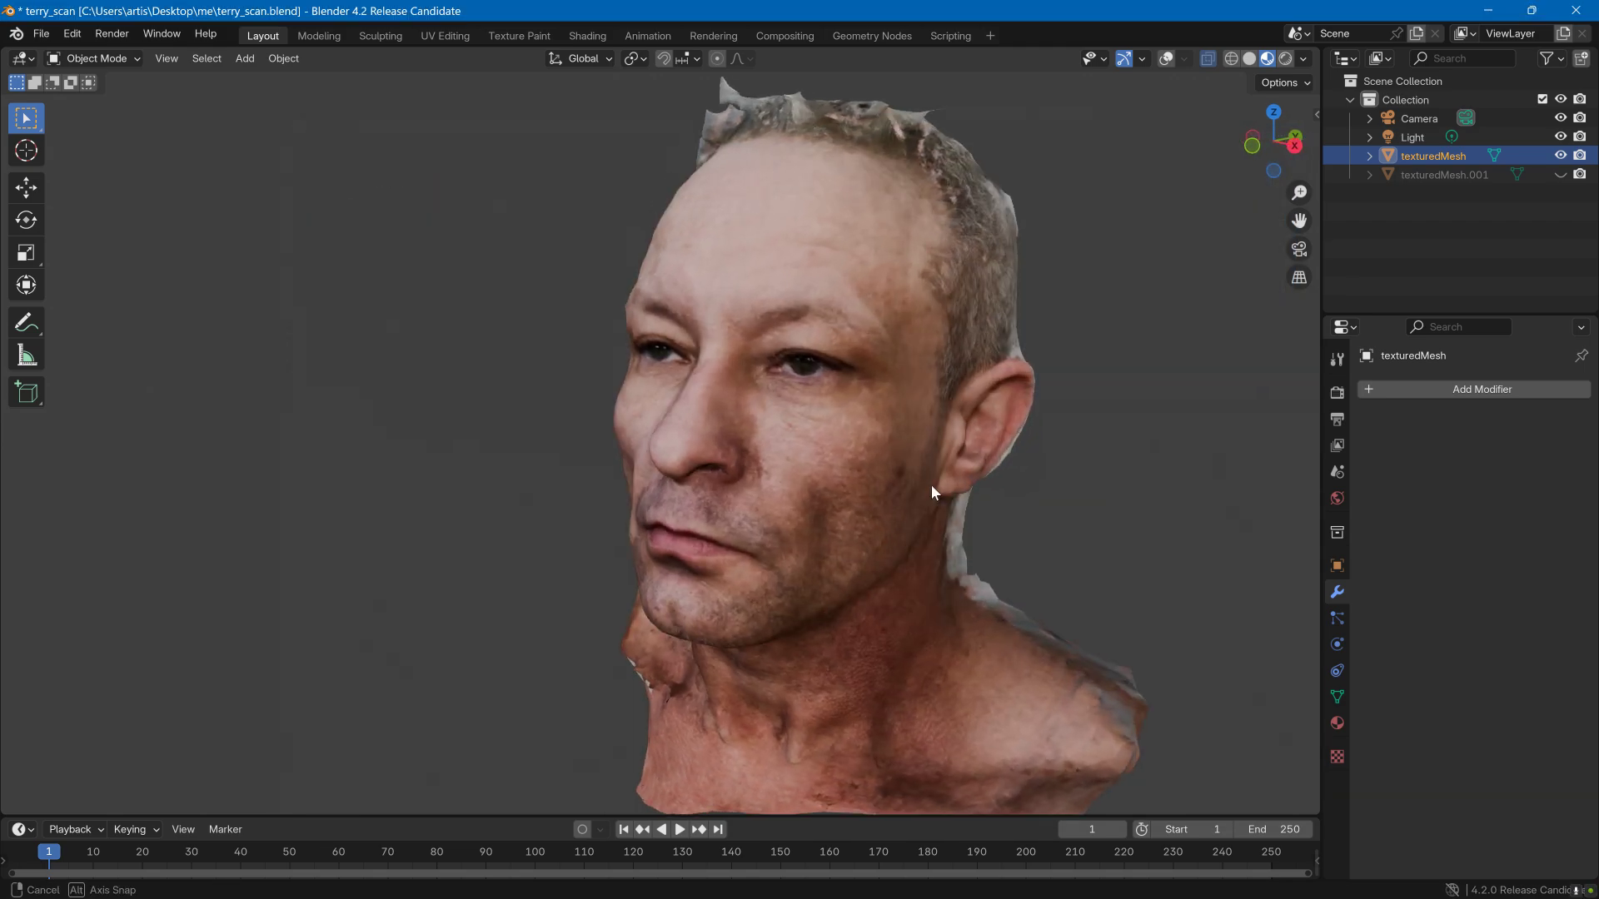
pyautogui.click(1491, 12)
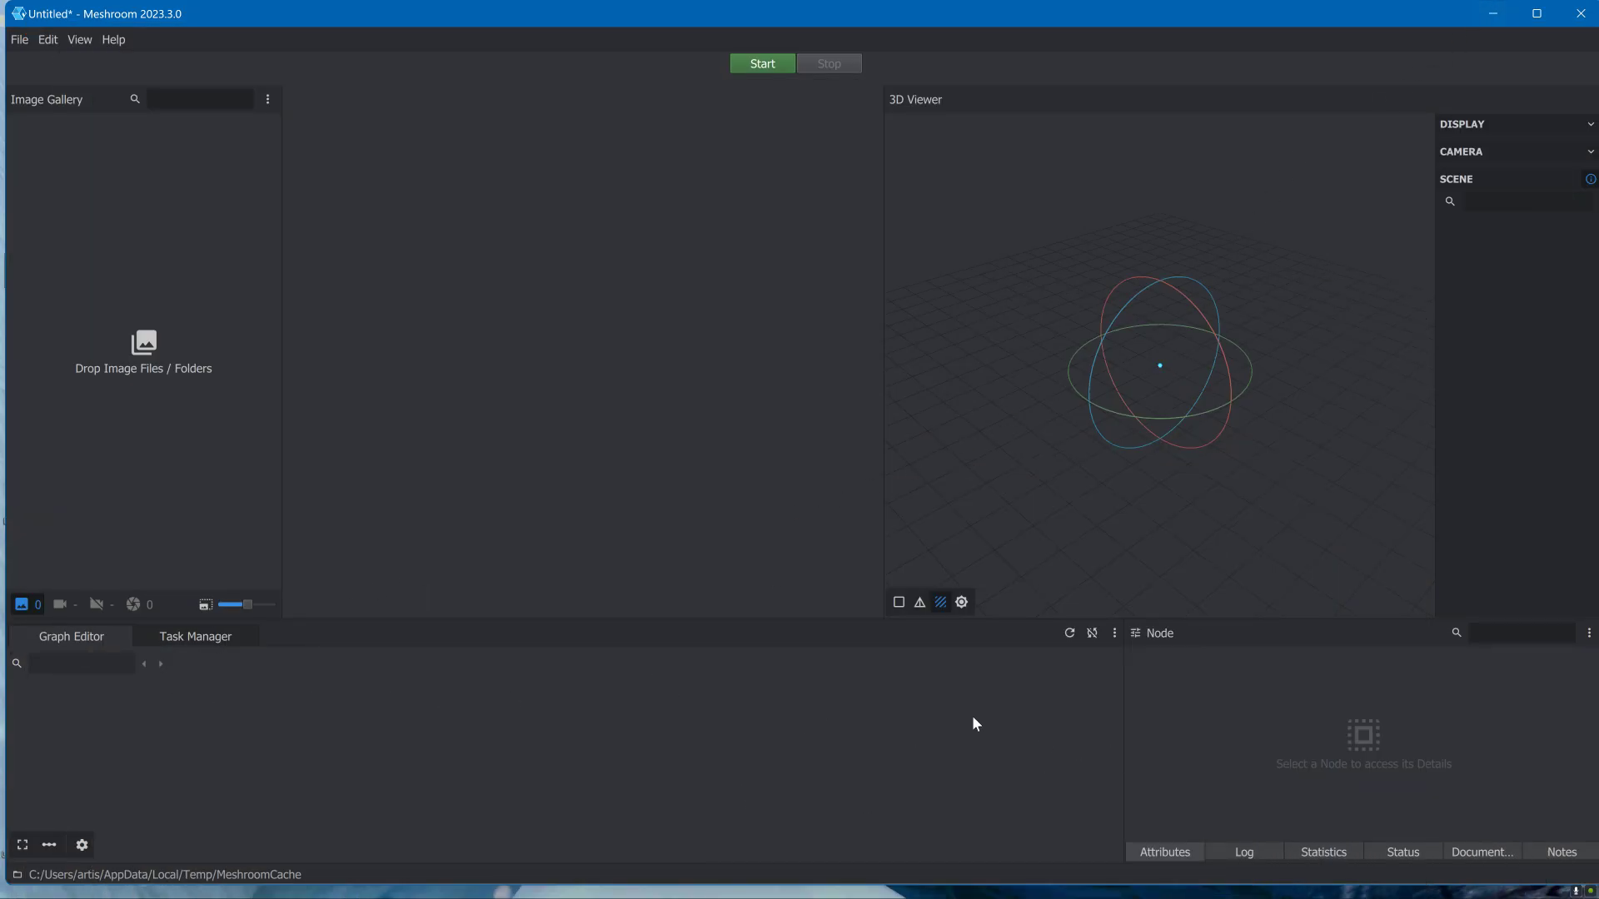
pyautogui.rightClick(688, 714)
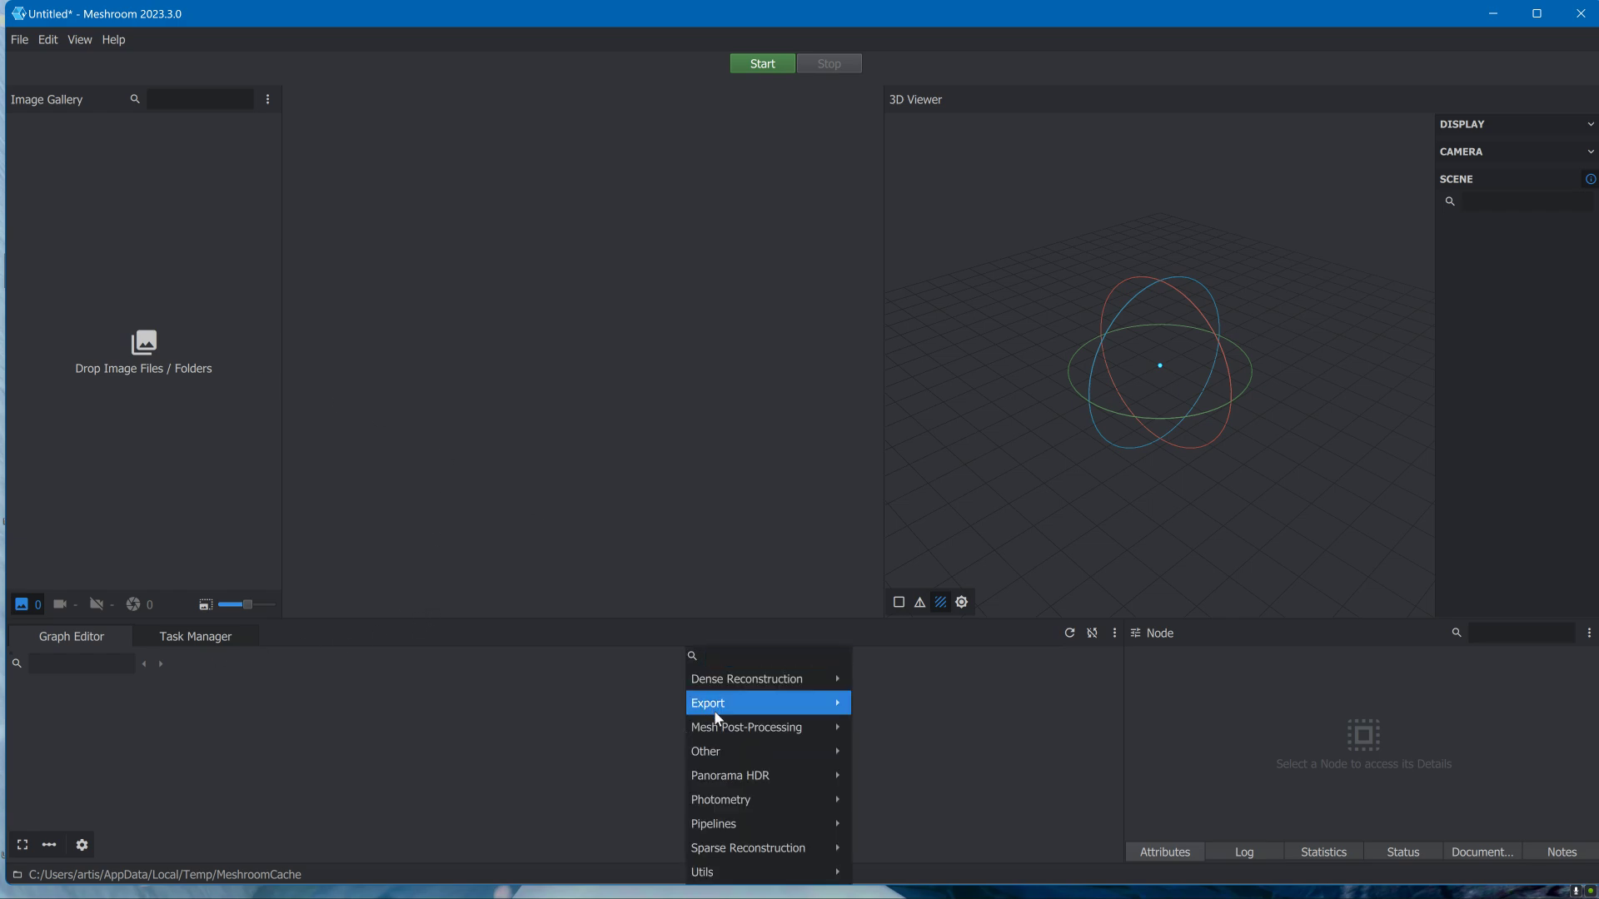
pyautogui.moveTo(776, 727)
pyautogui.click(878, 731)
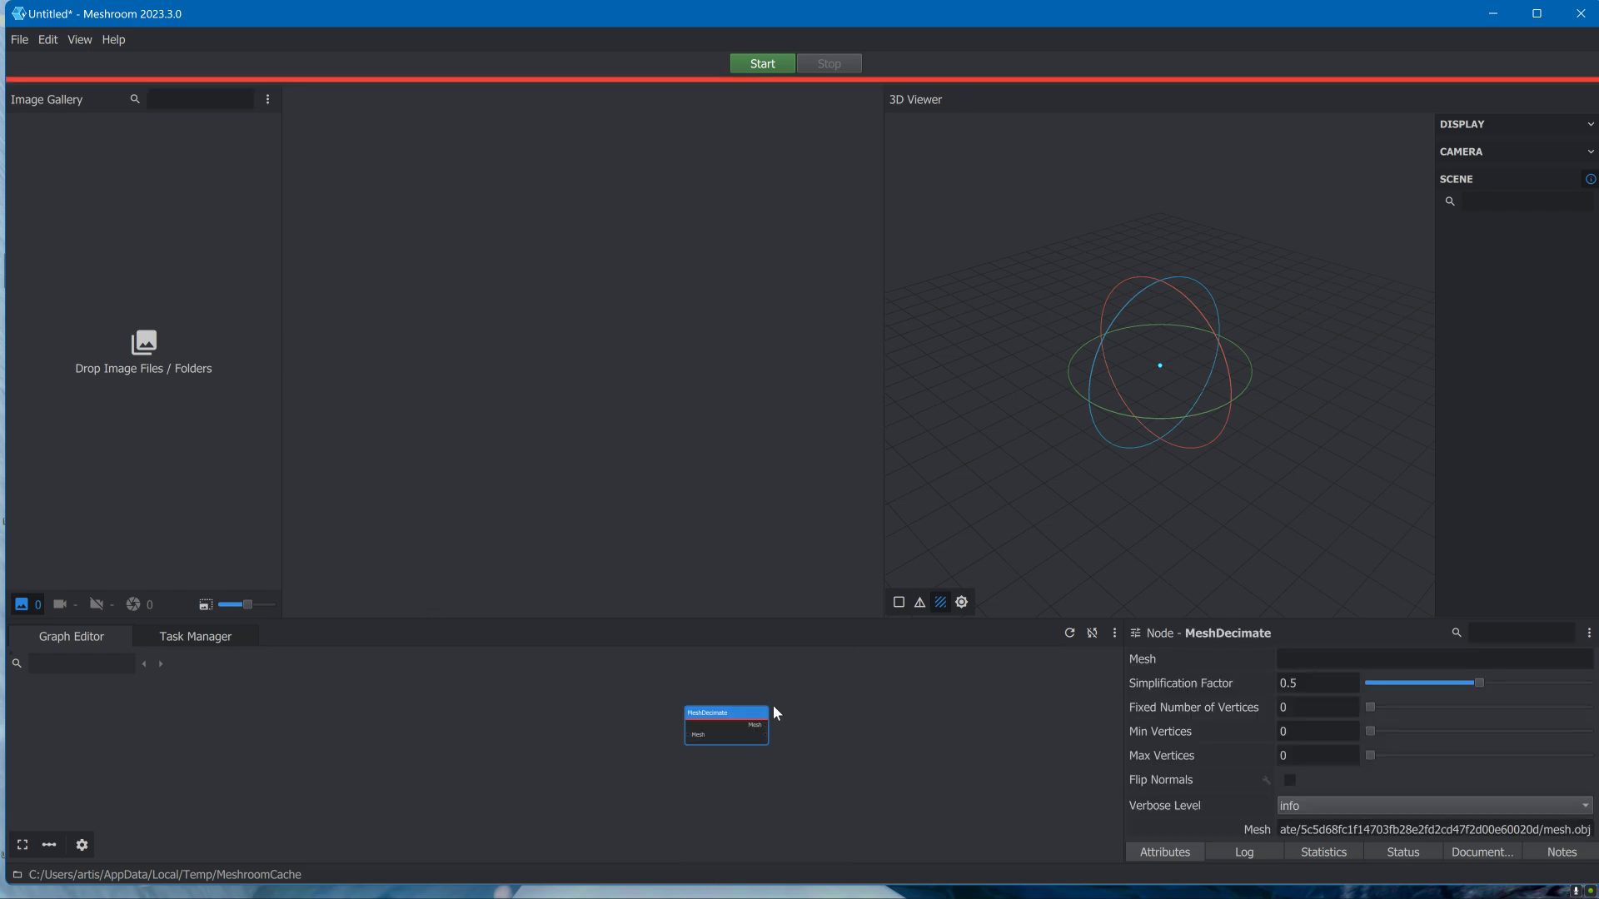
# - Add a MeshResampling node to the graph and place it beside the MeshDecimate node
pyautogui.rightClick(871, 688)
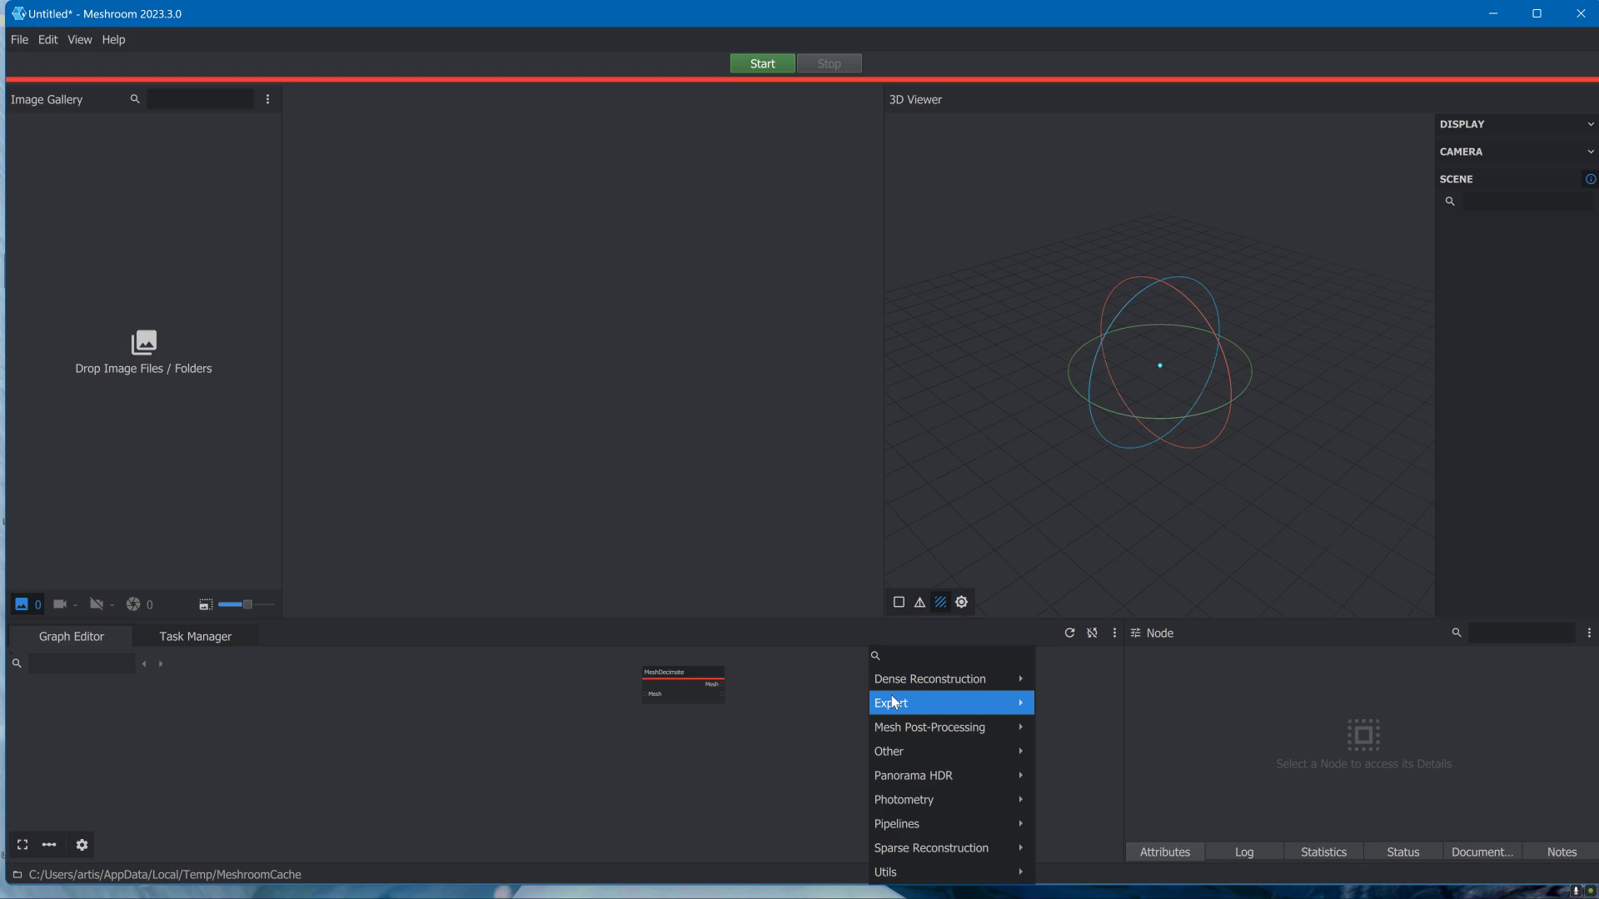
pyautogui.moveTo(909, 717)
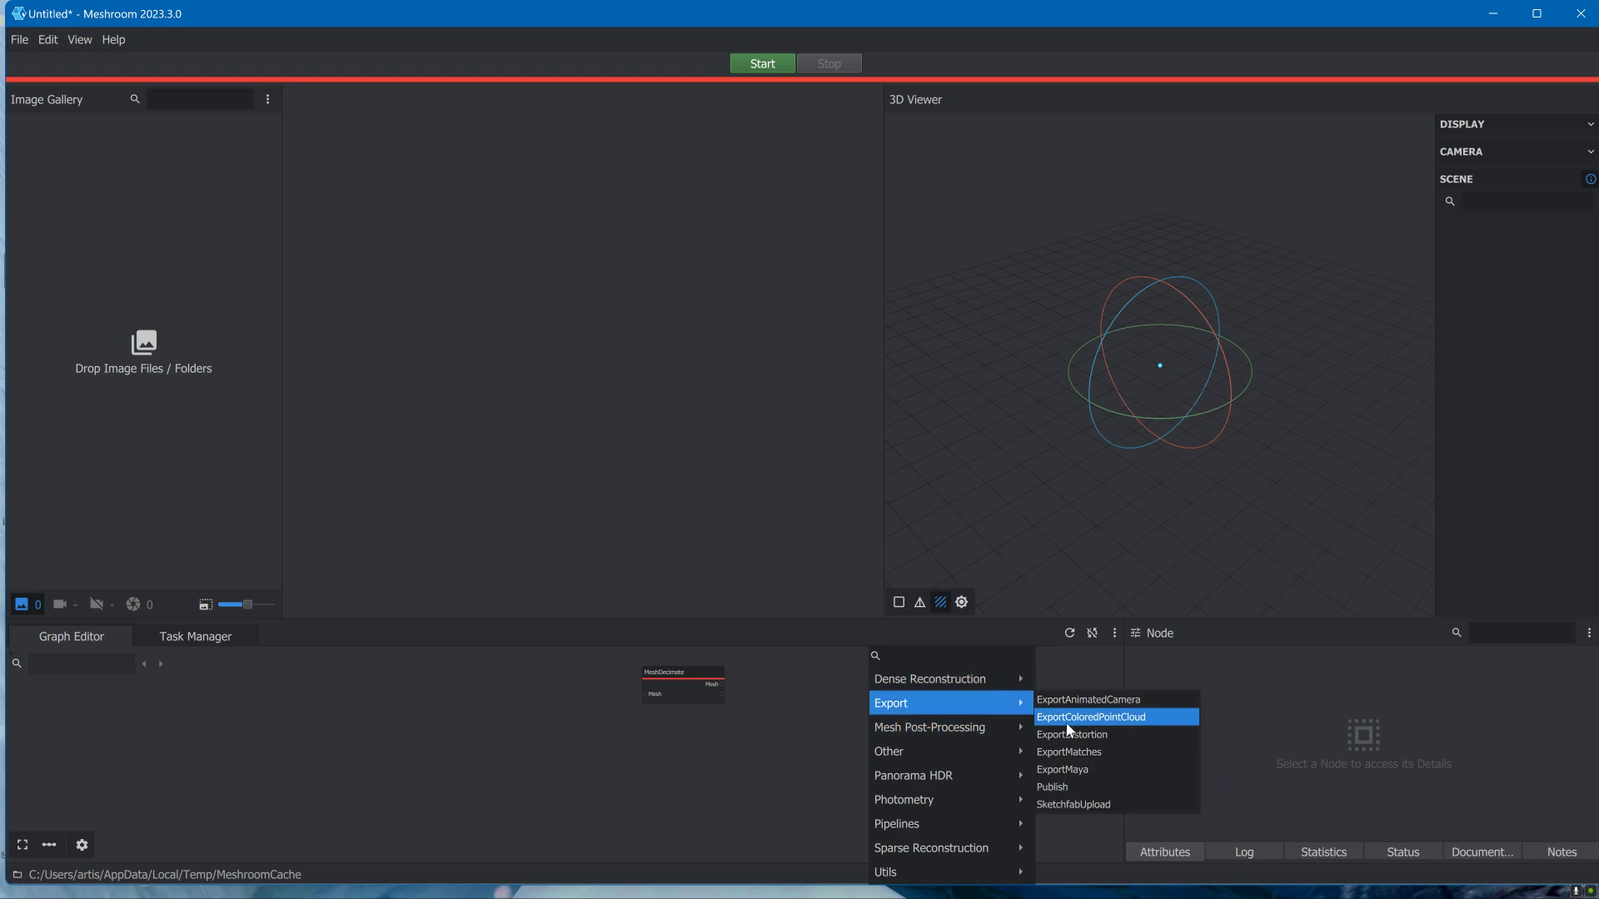
pyautogui.moveTo(981, 727)
pyautogui.click(1069, 771)
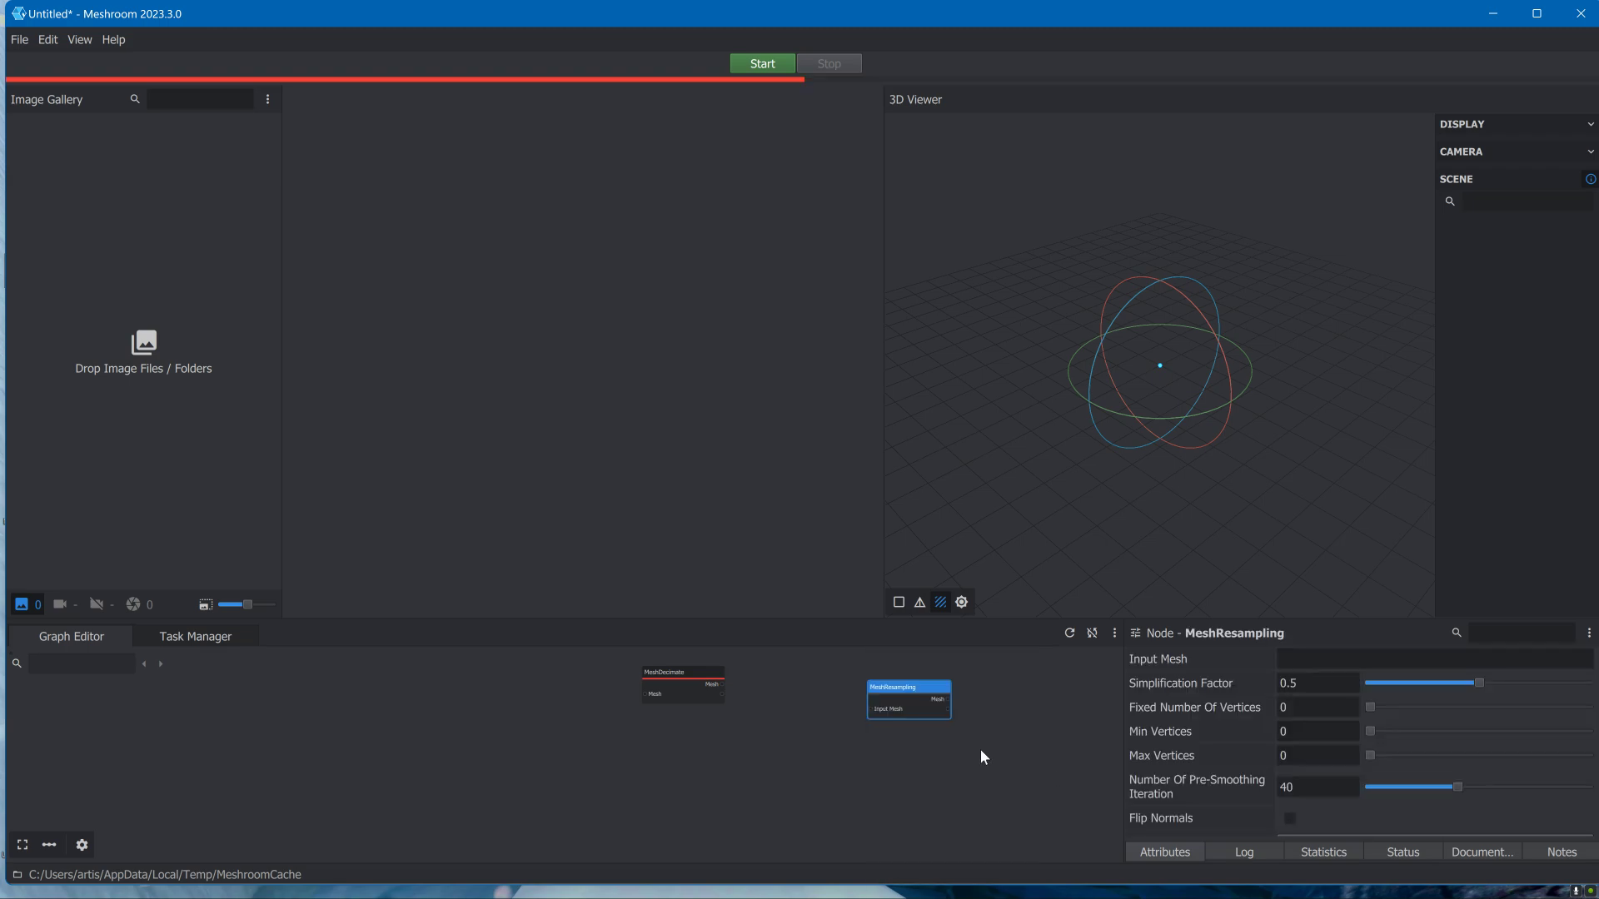
pyautogui.moveTo(912, 689); pyautogui.dragTo(792, 676)
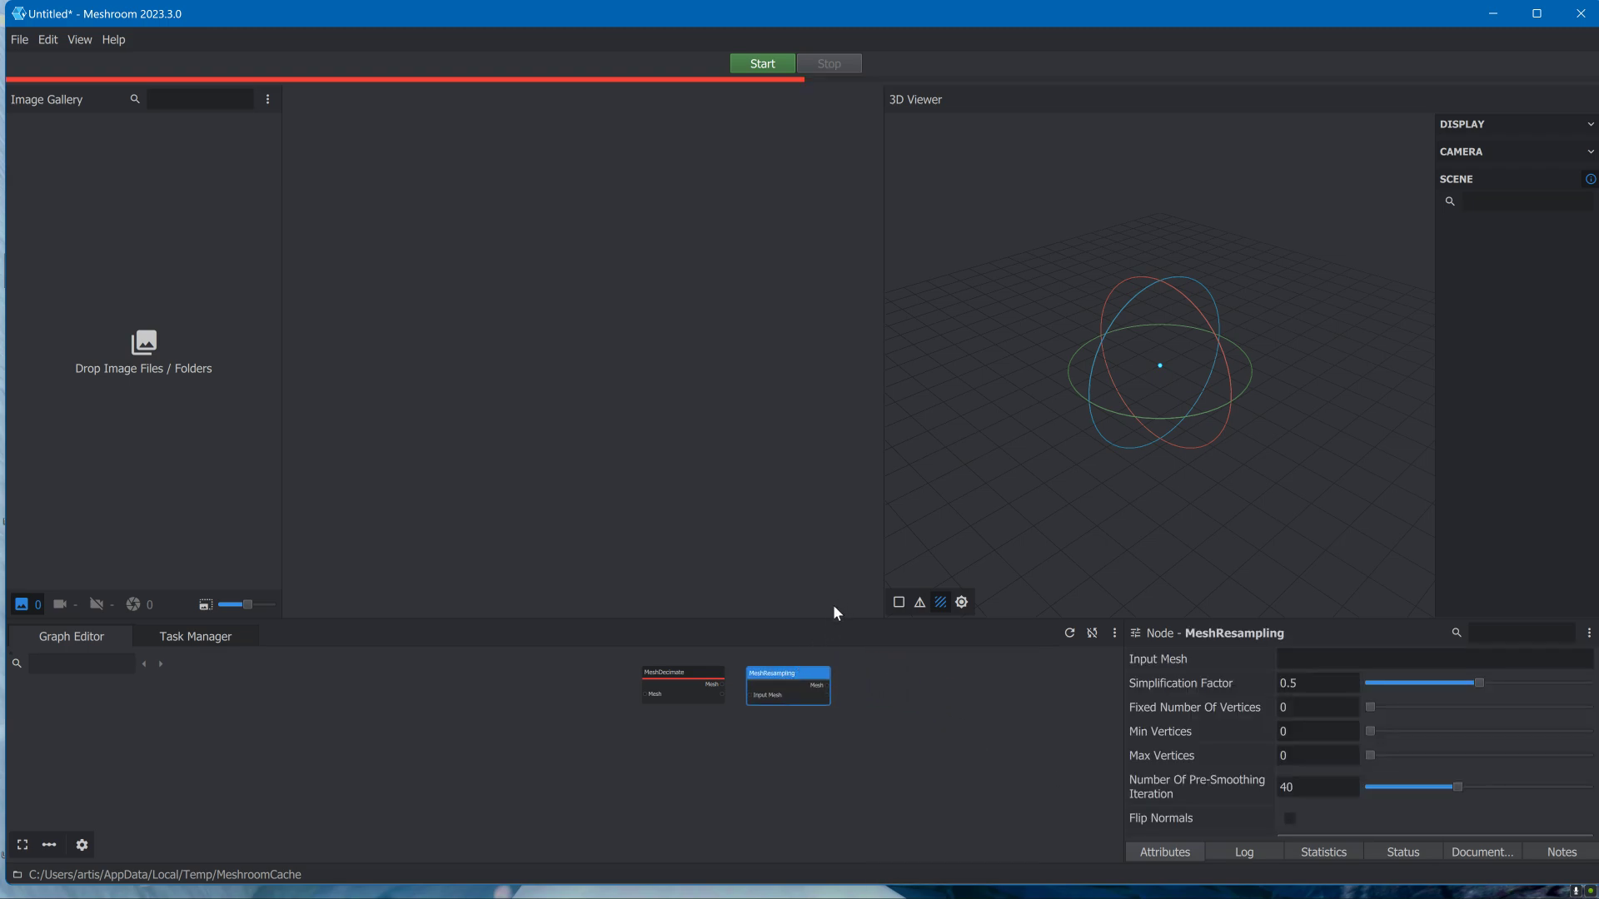
pyautogui.scroll(2, 939, 666)
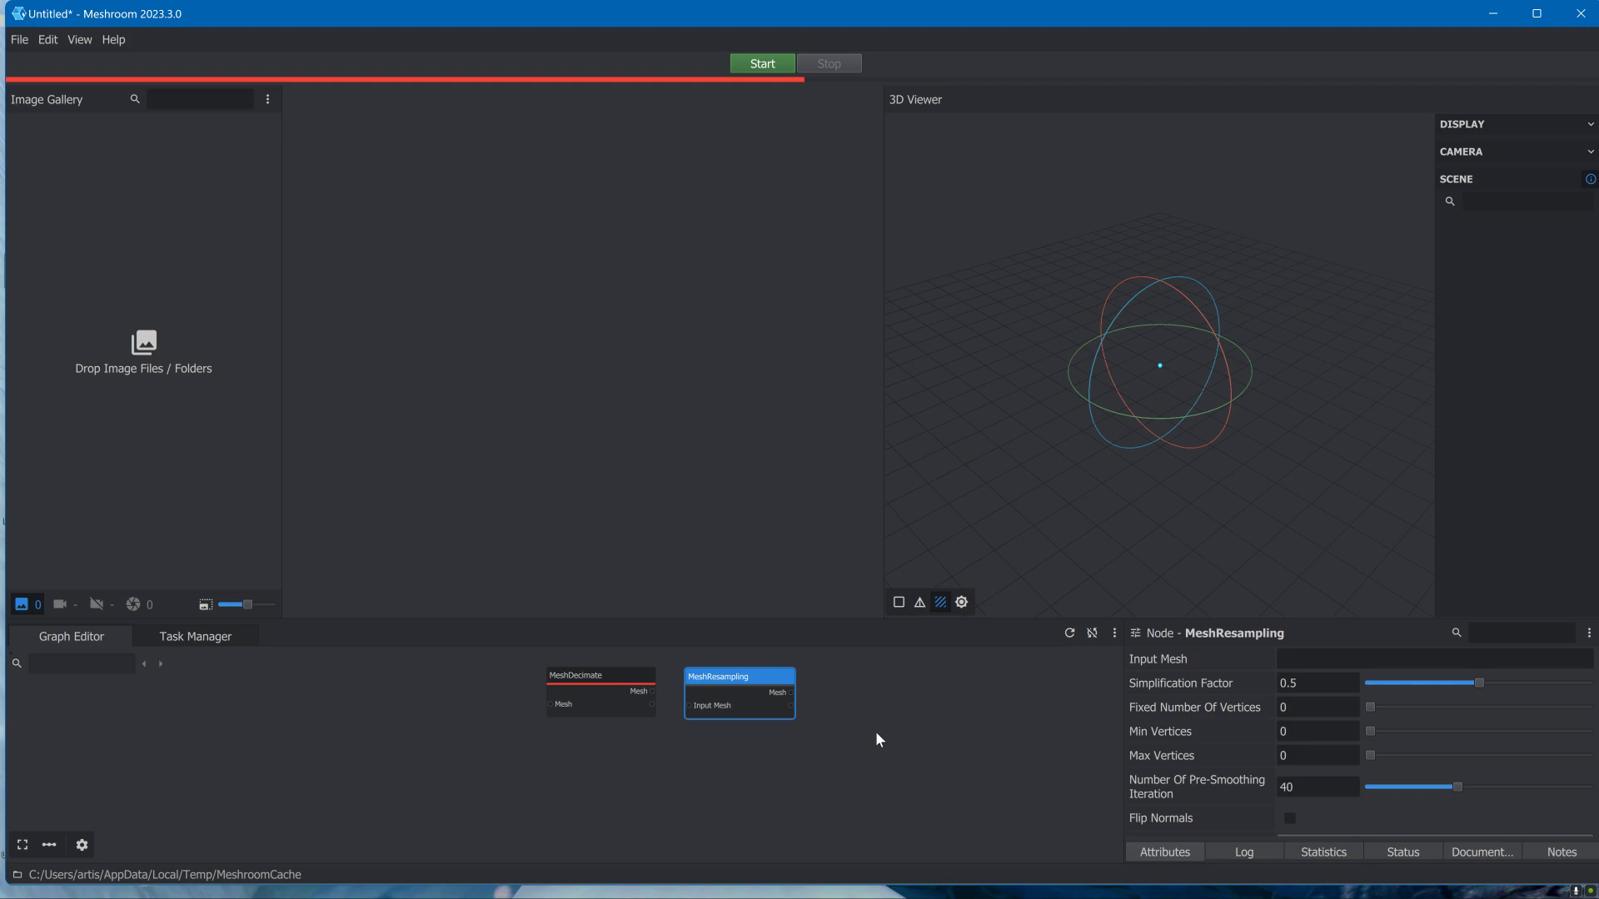
pyautogui.scroll(3, 900, 733)
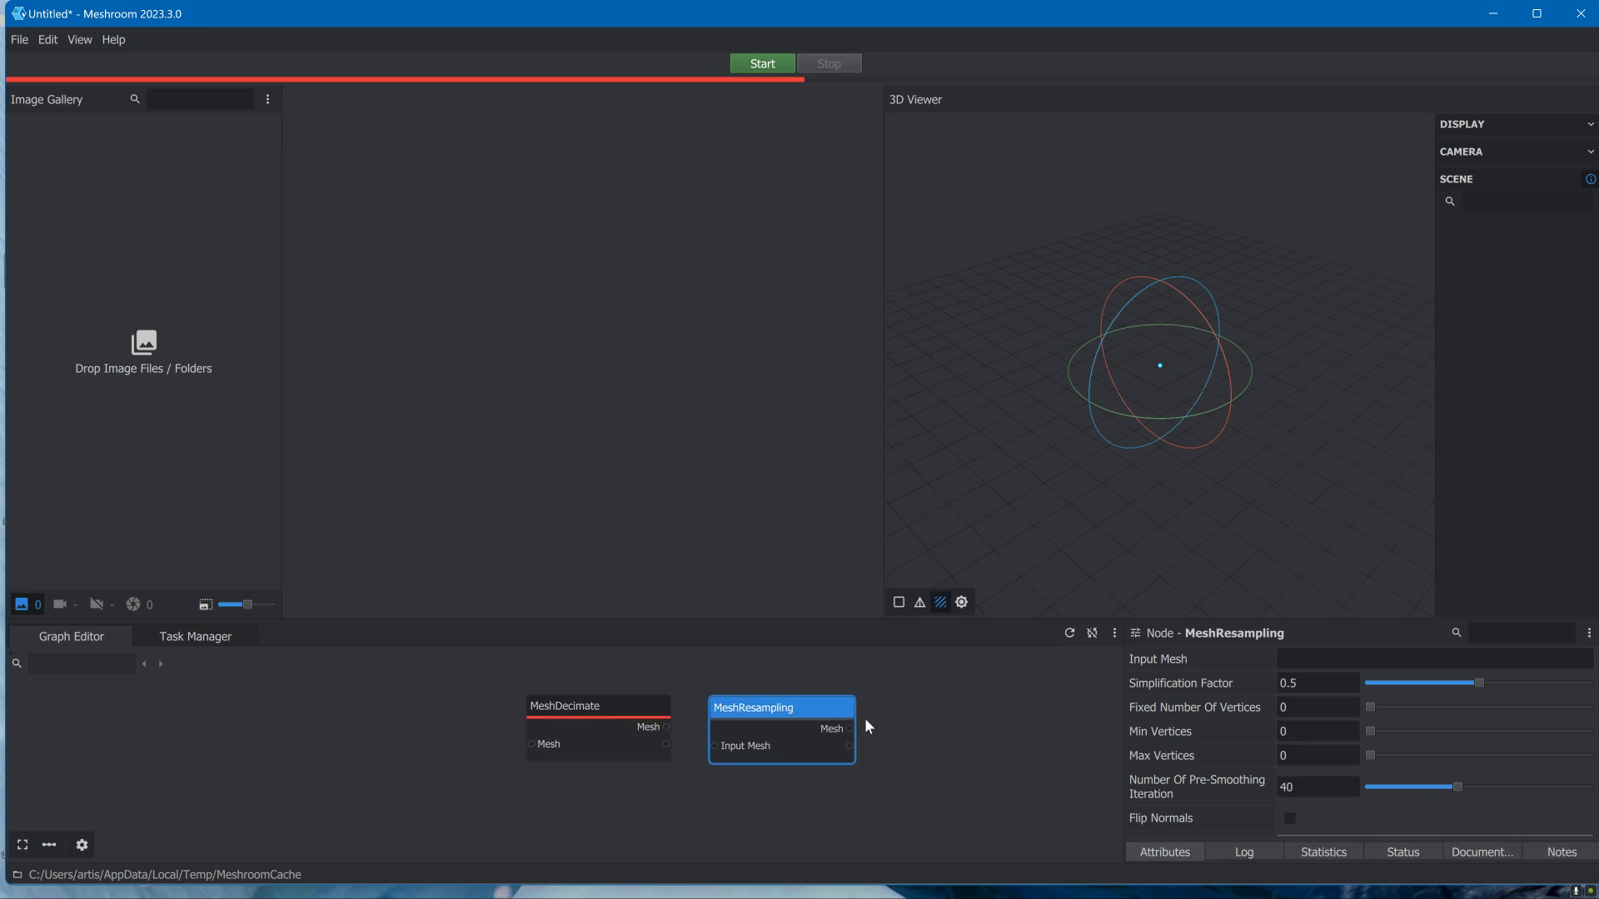
# - Select the MeshDecimate node's Mesh input, then switch to File Explorer and copy the path of terry_scan3.obj in the Desktop folder
pyautogui.click(650, 710)
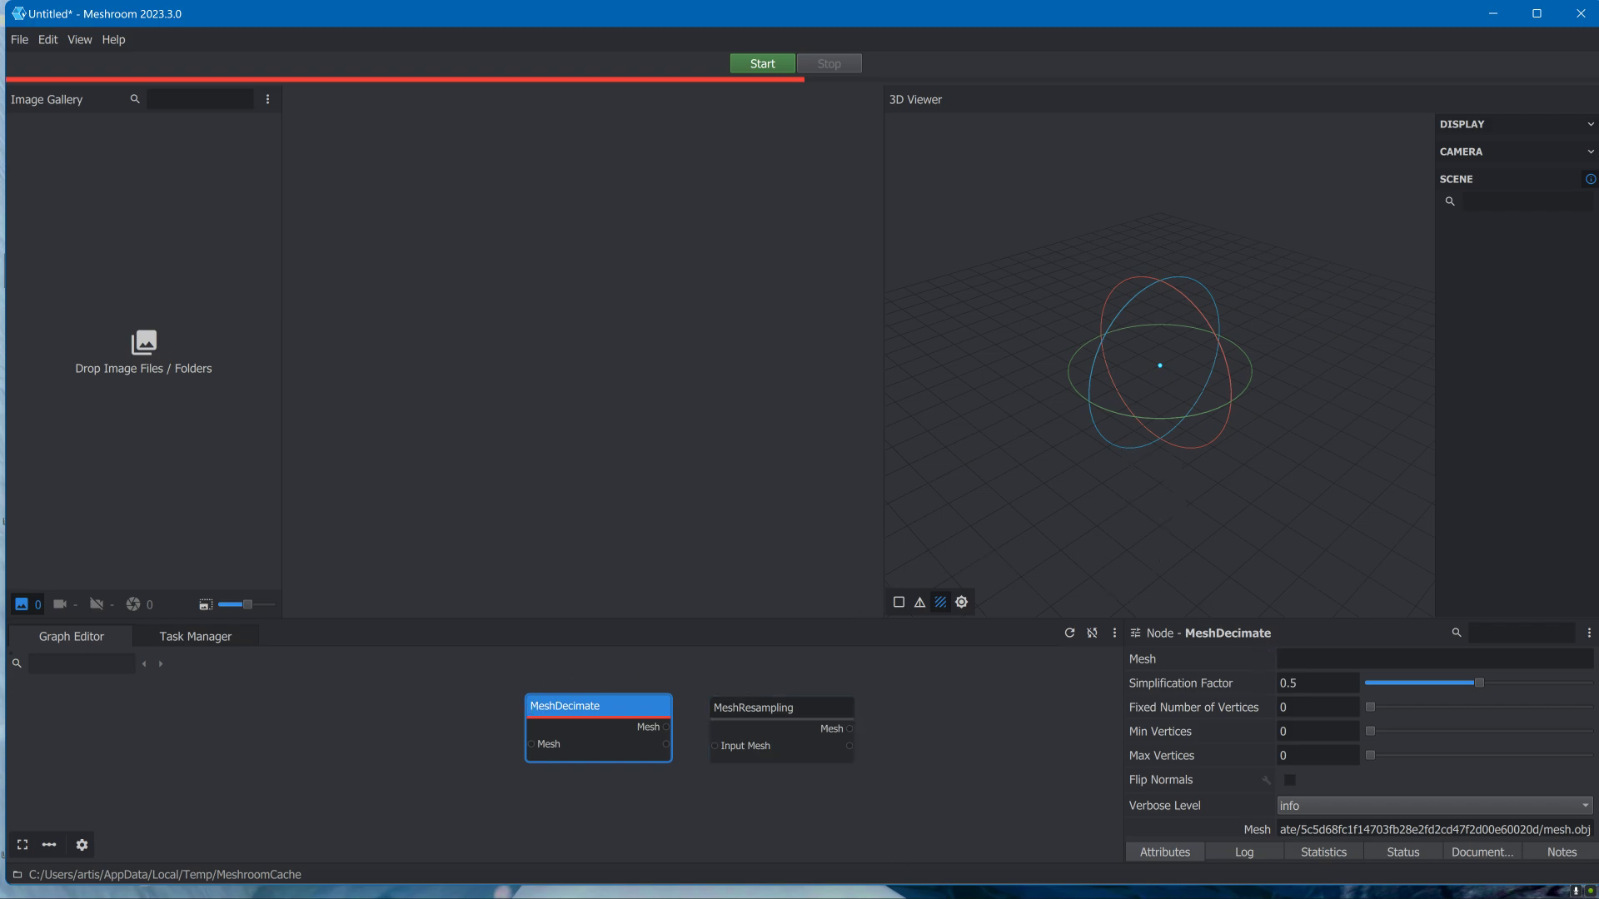
pyautogui.moveTo(921, 883)
pyautogui.click(811, 891)
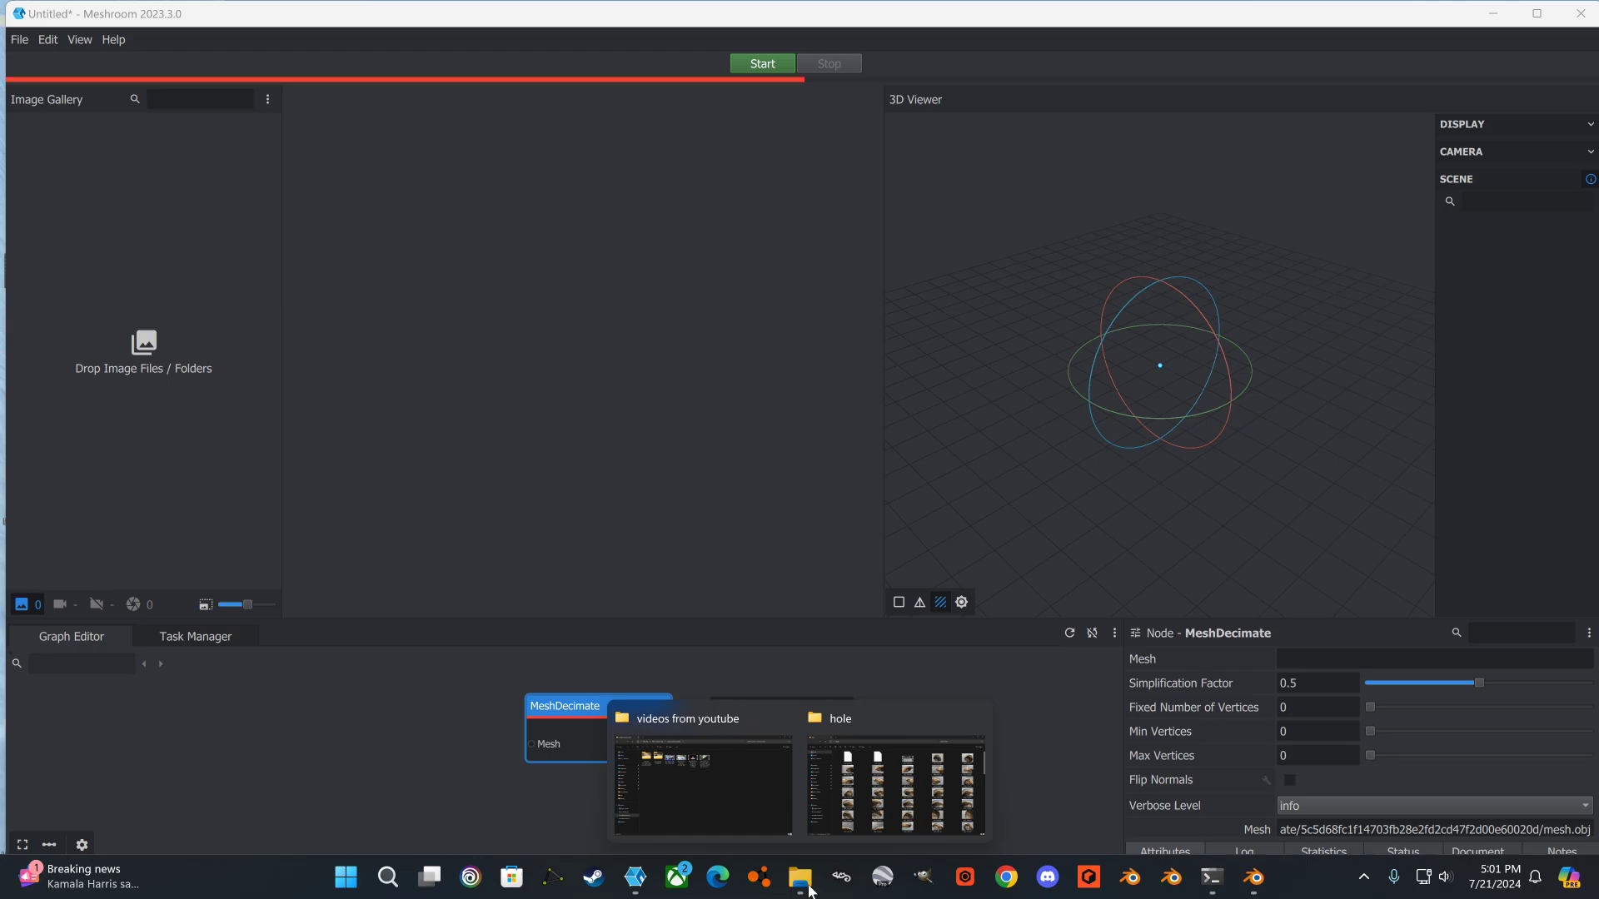
pyautogui.click(1311, 658)
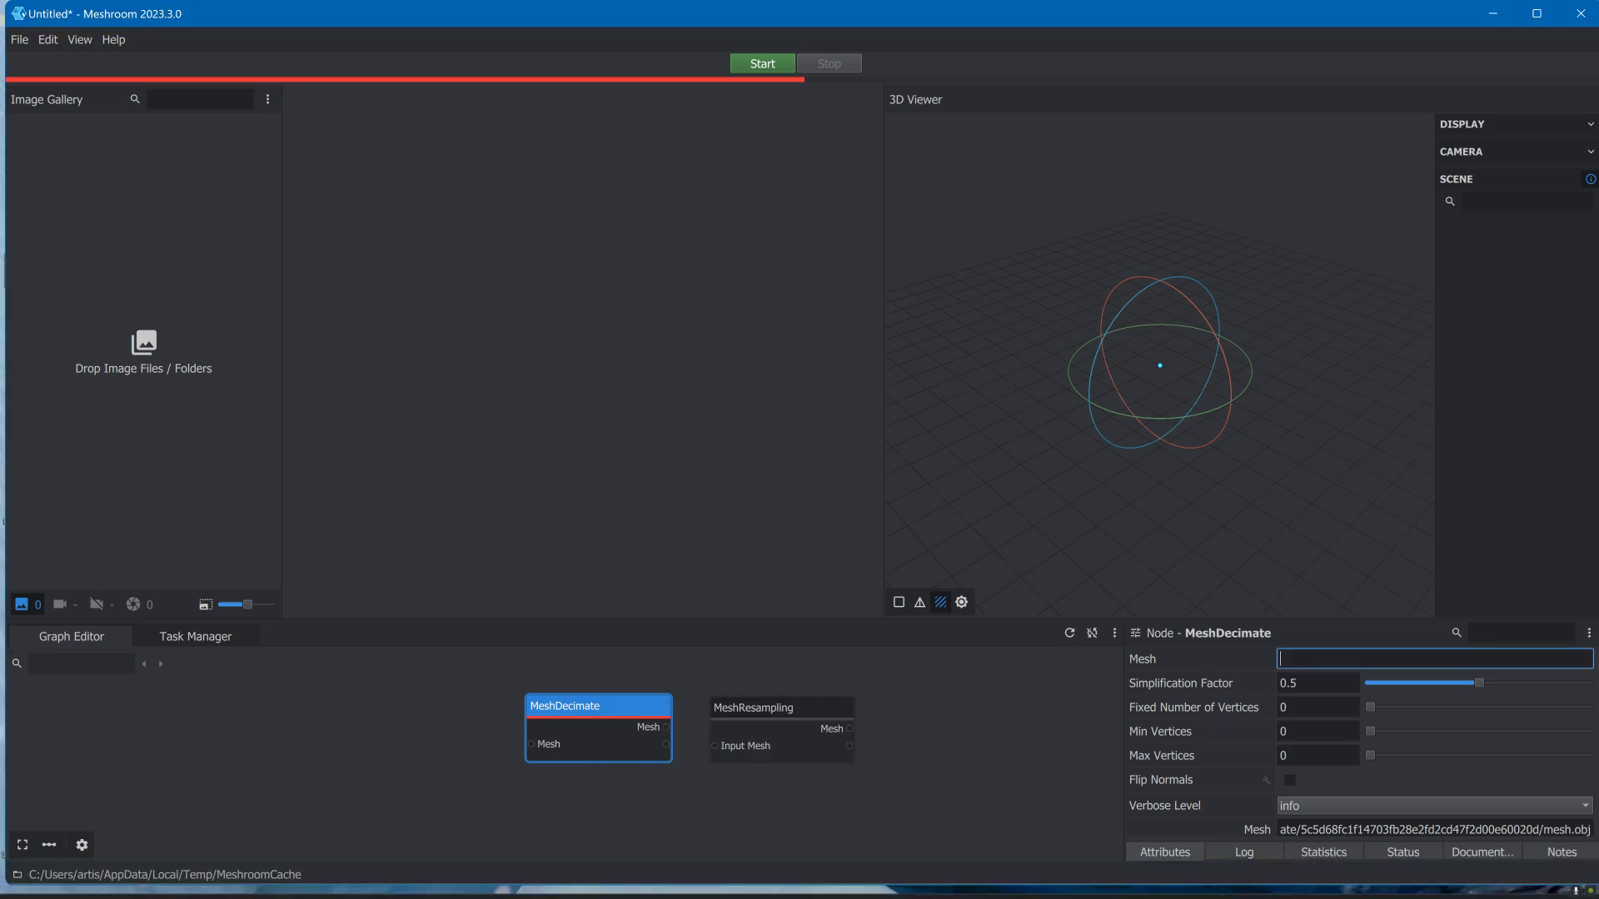
pyautogui.click(801, 878)
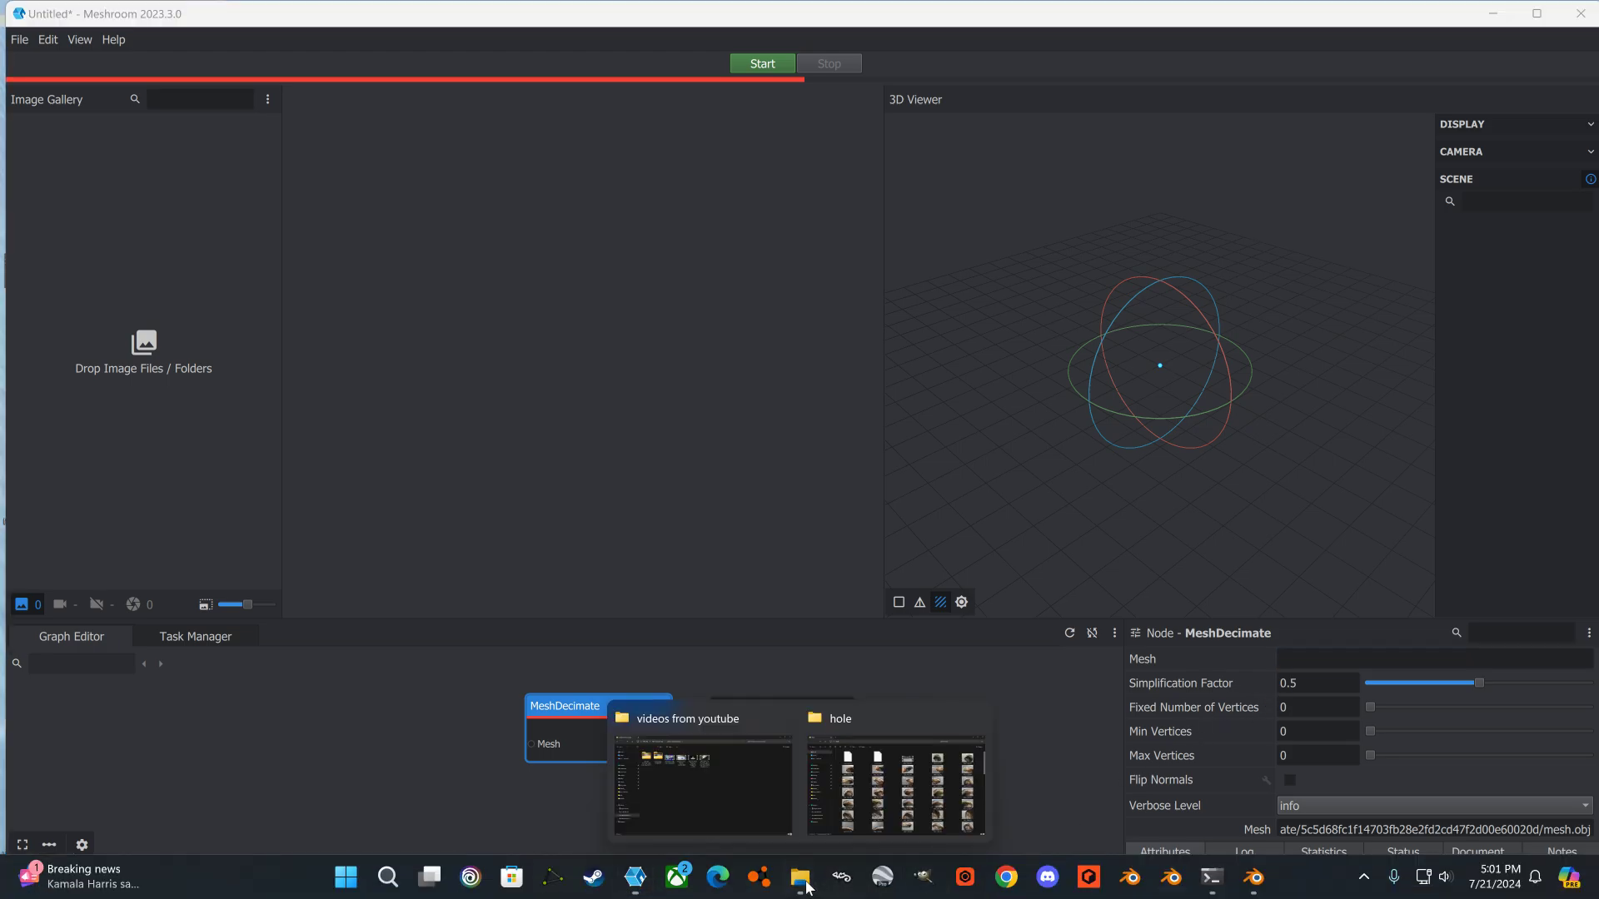
pyautogui.click(701, 723)
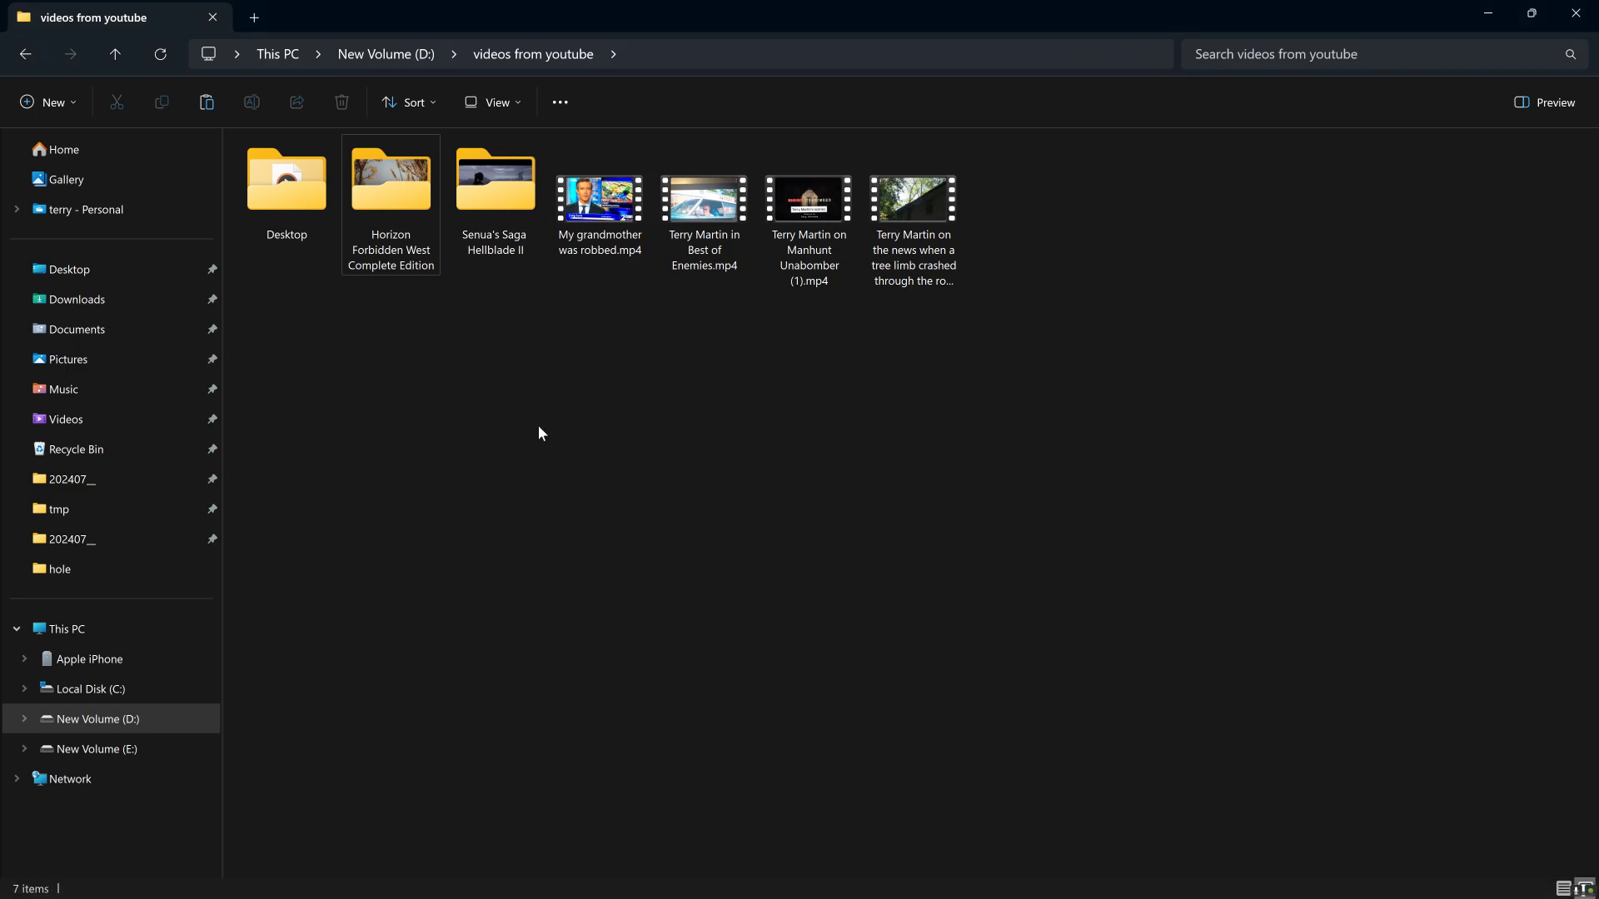
pyautogui.click(386, 55)
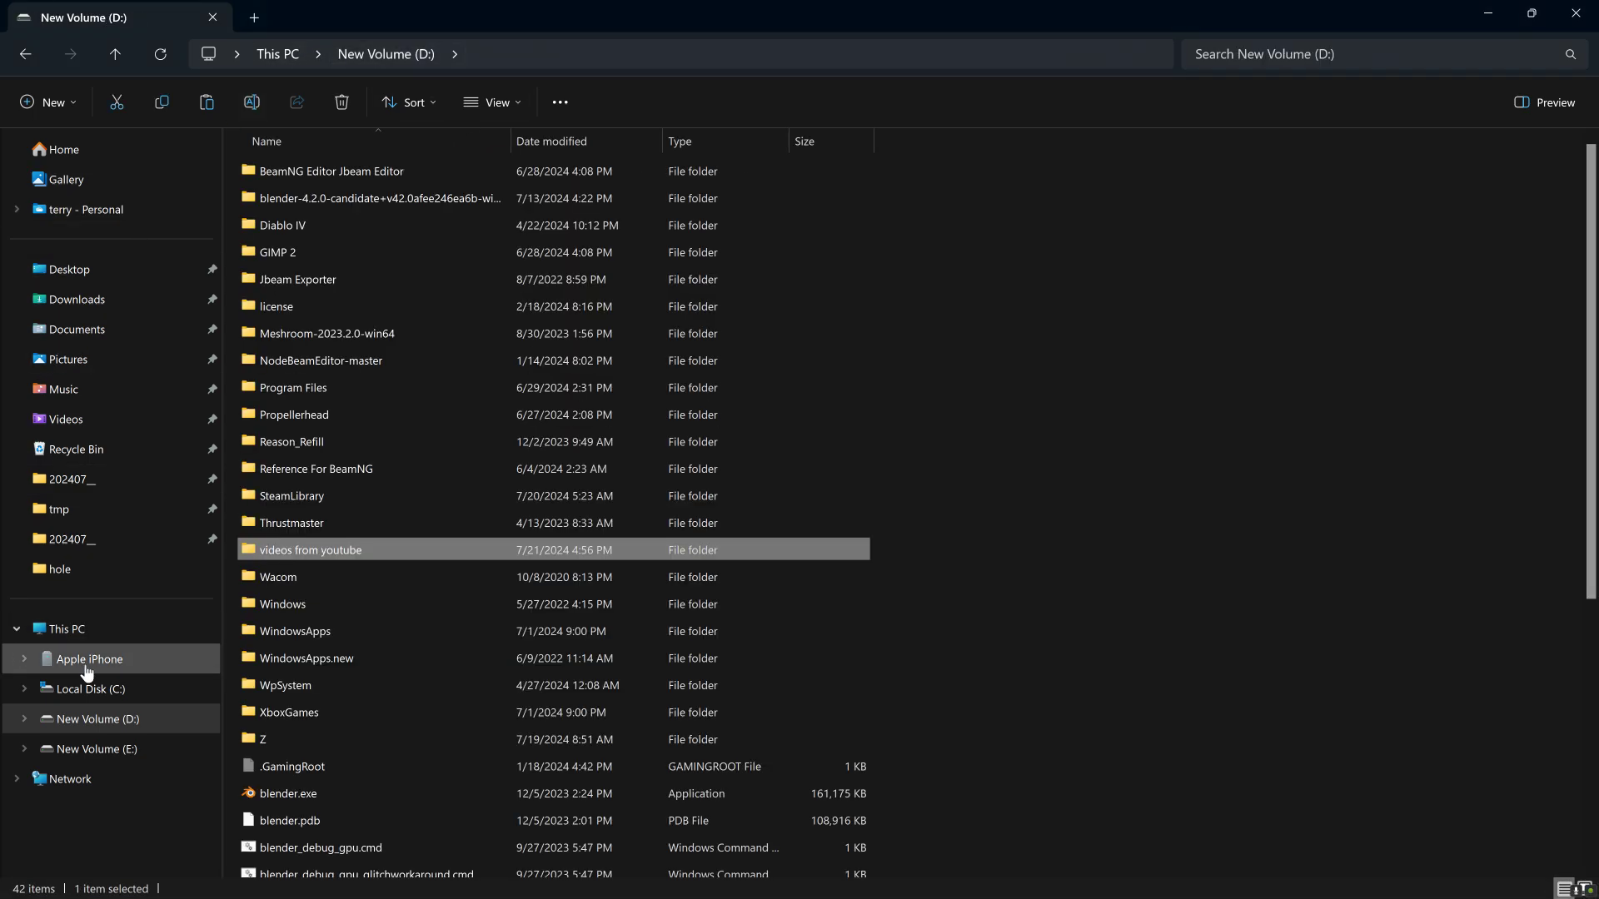
pyautogui.click(71, 269)
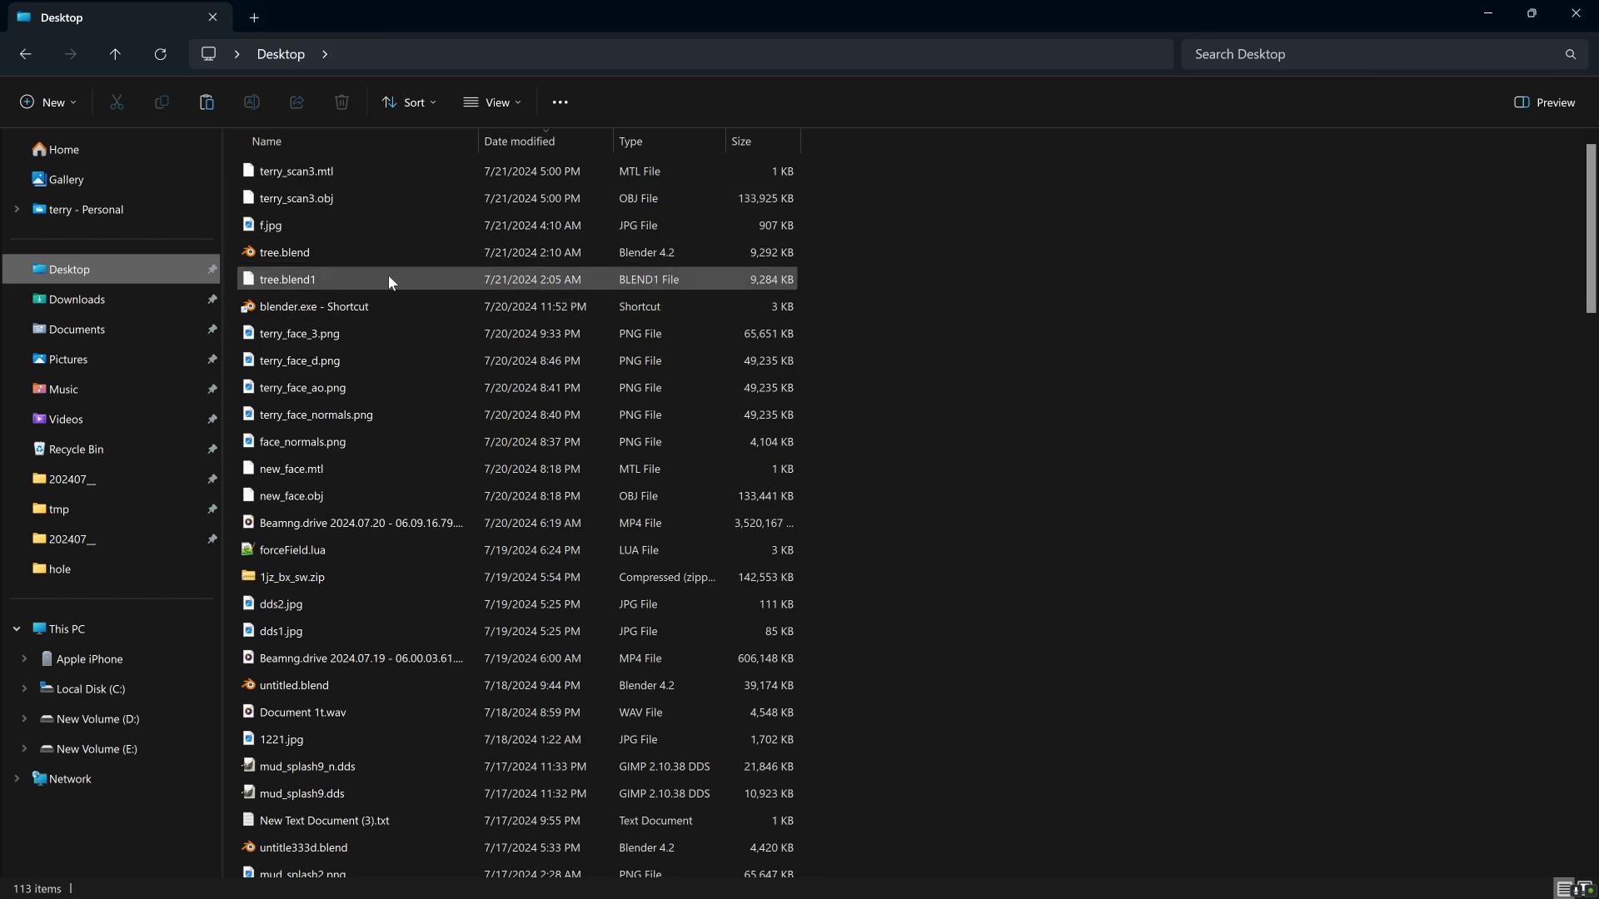
pyautogui.rightClick(313, 198)
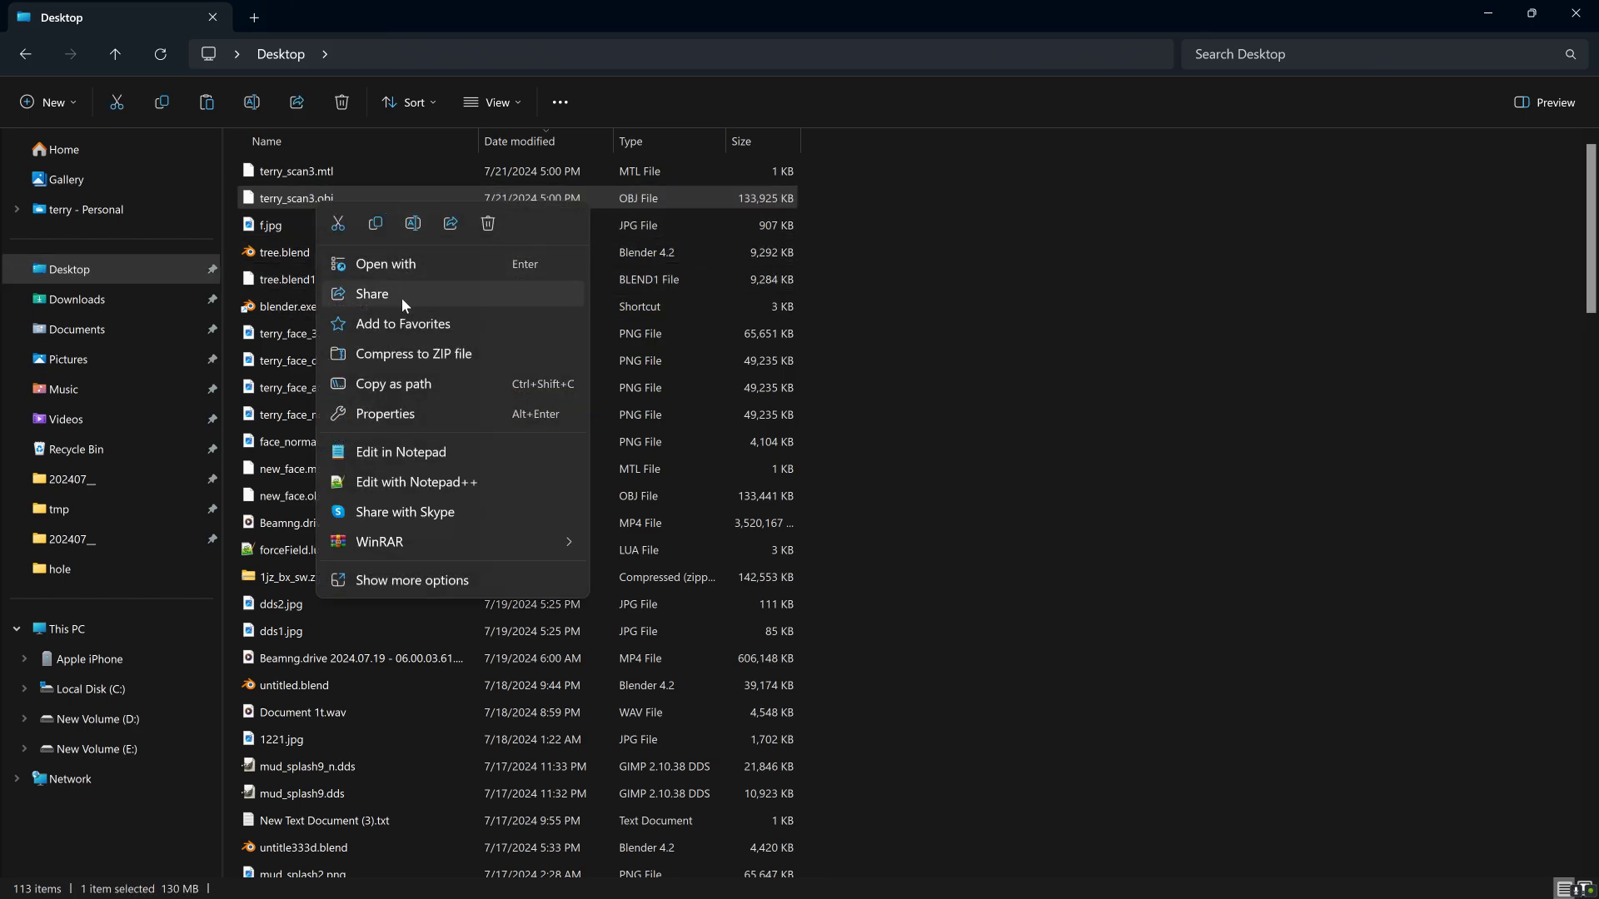
pyautogui.click(414, 383)
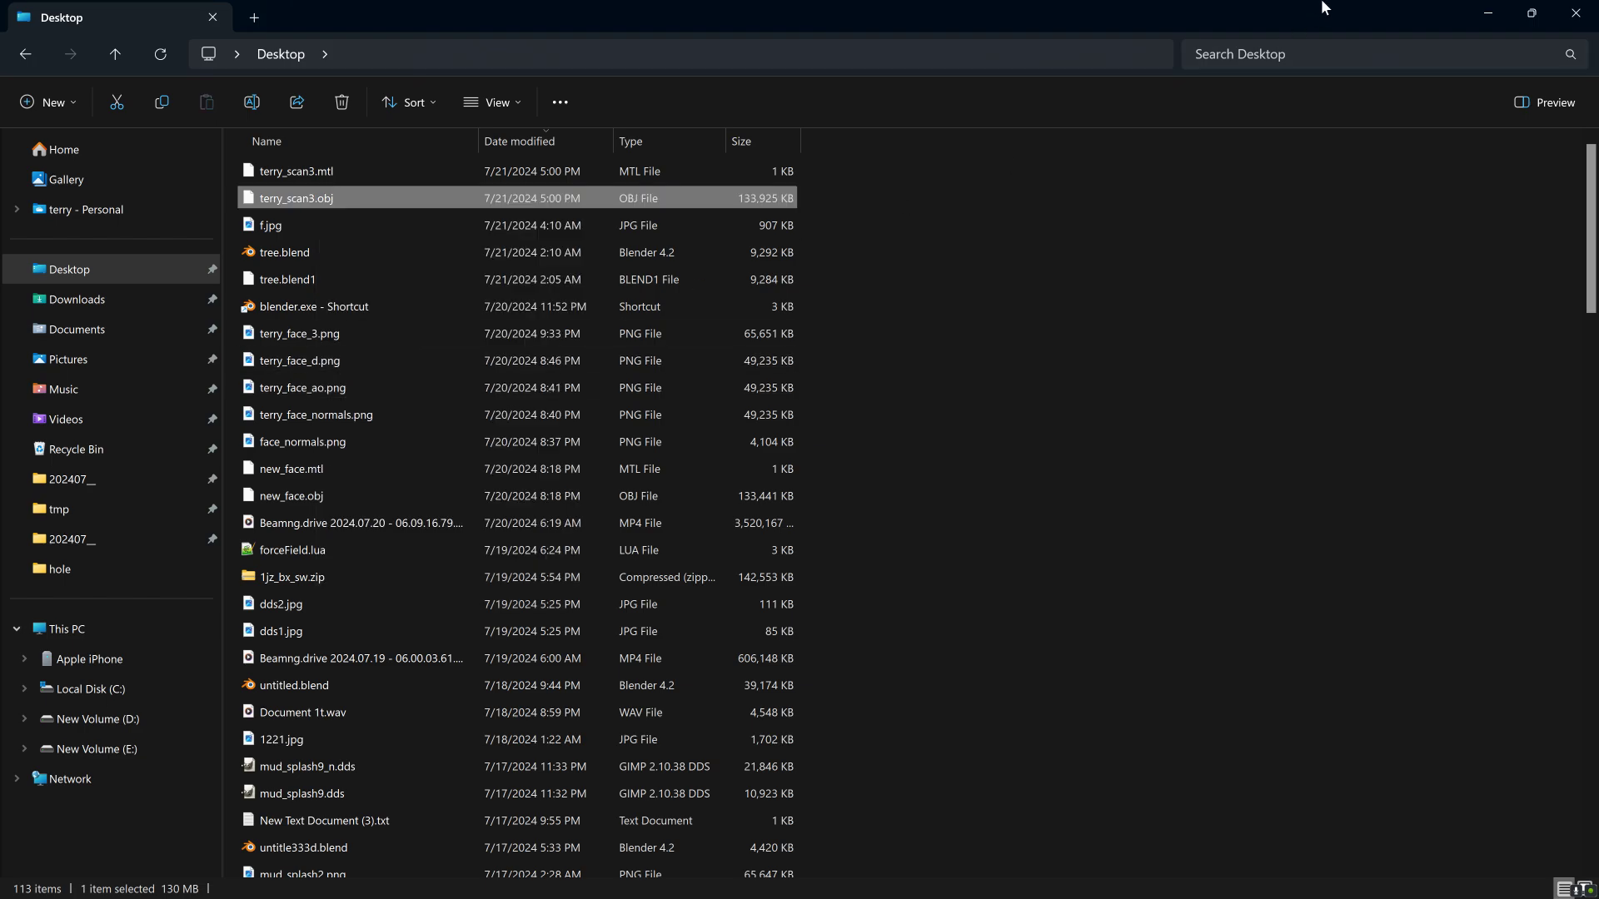
# - Return to Meshroom and paste the terry_scan3.obj path as MeshDecimate's Mesh input, removing the quotation marks
pyautogui.hotkey('alt', 'Tab')
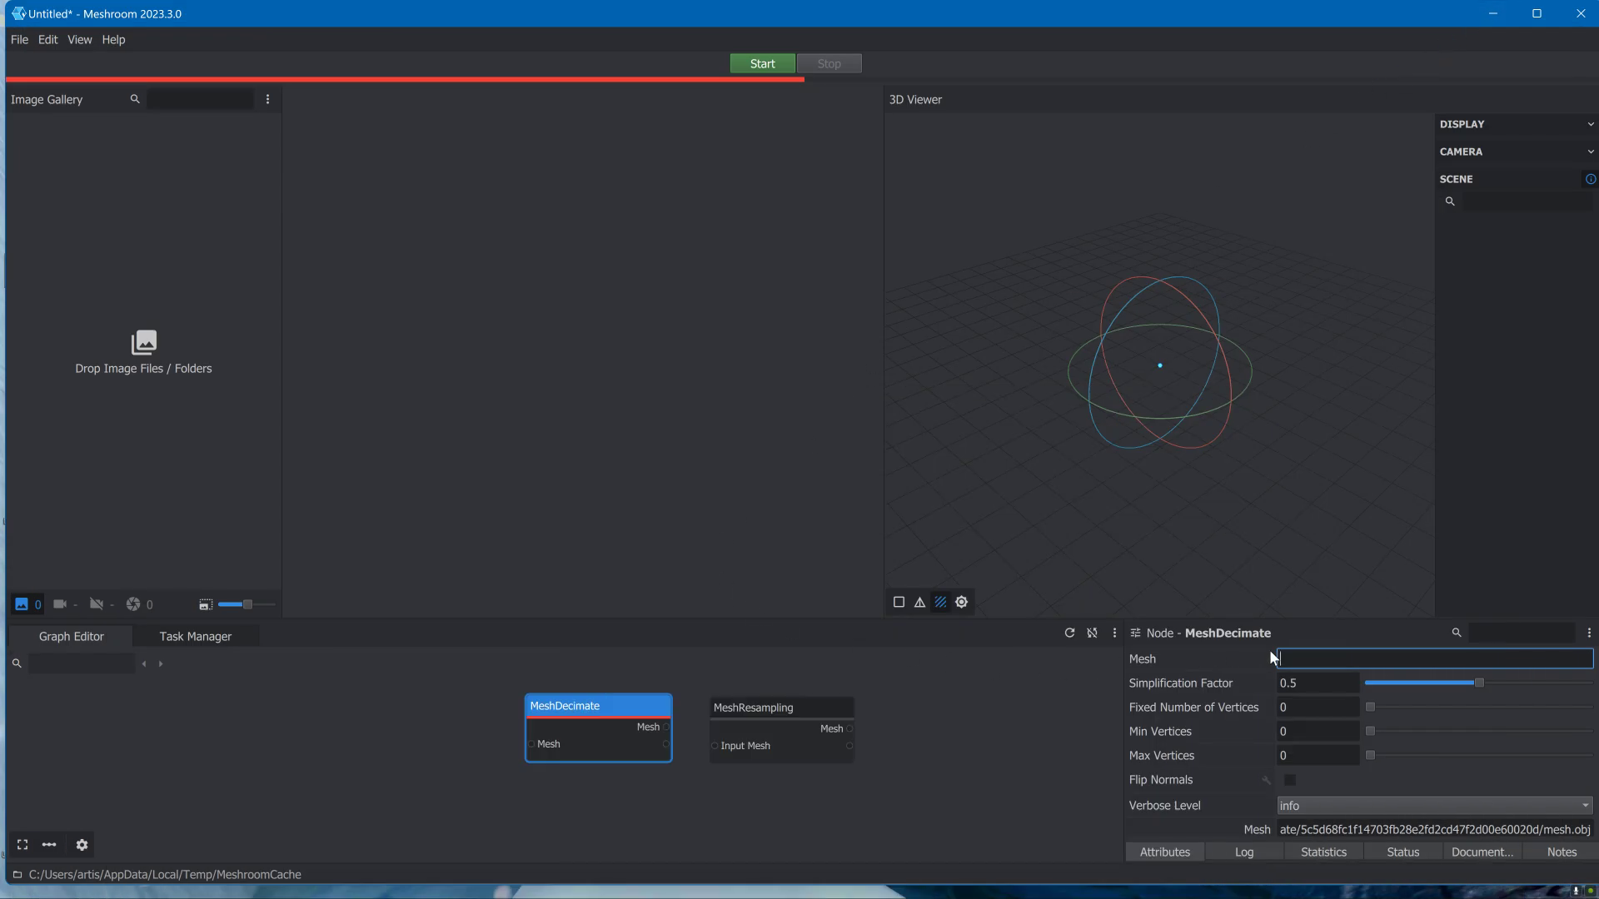
pyautogui.hotkey('ctrl', 'v')
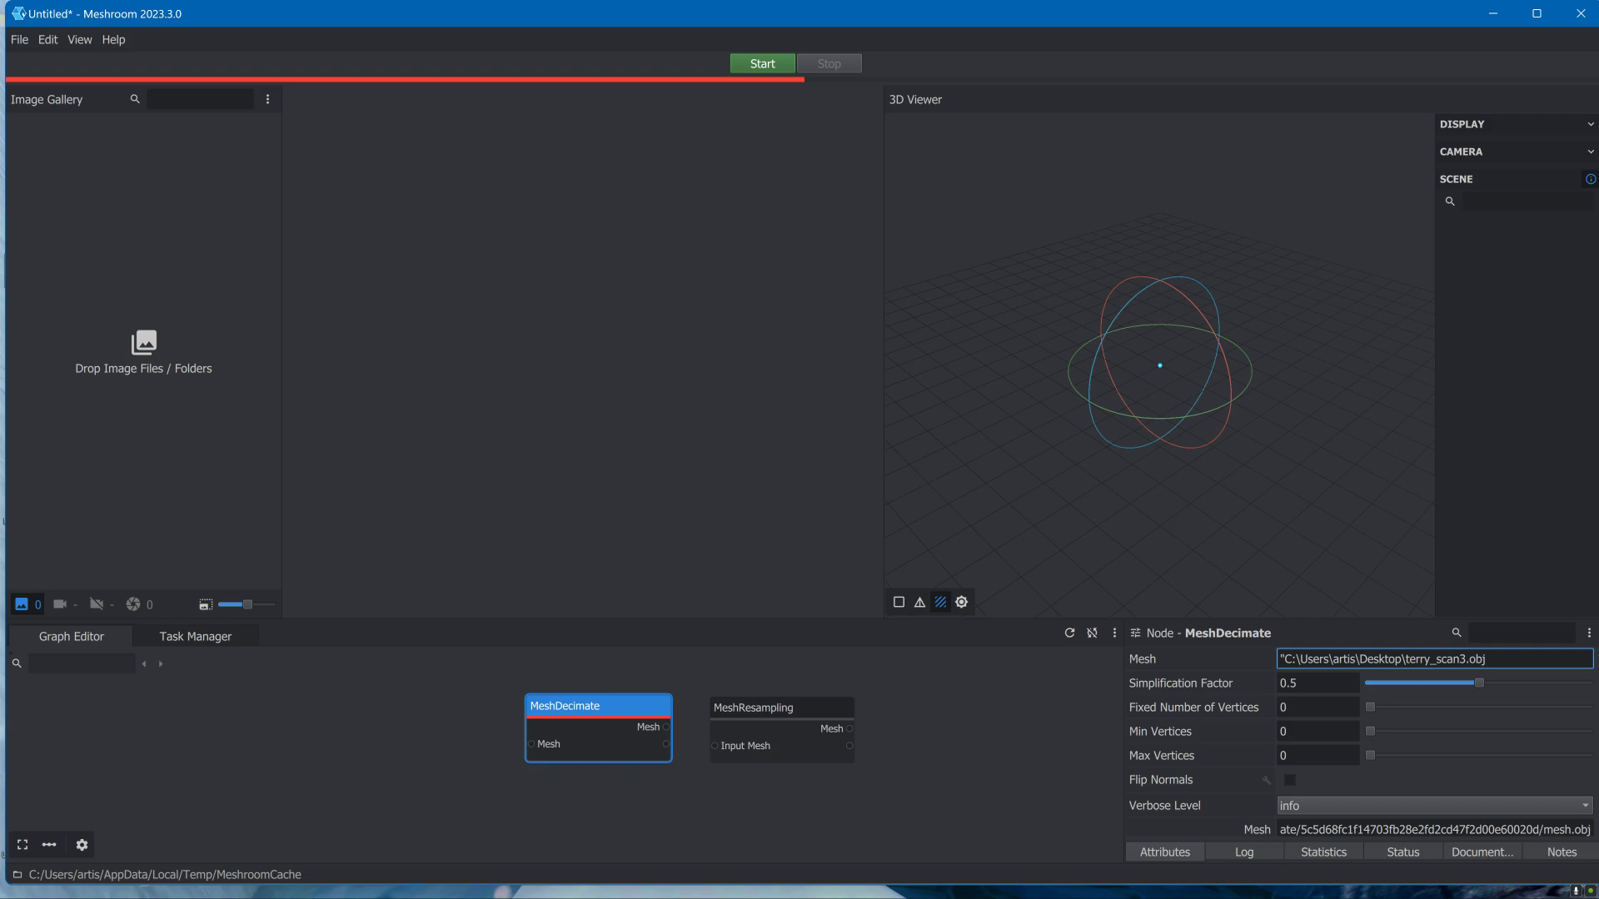
pyautogui.press('Home')
pyautogui.press('Delete')
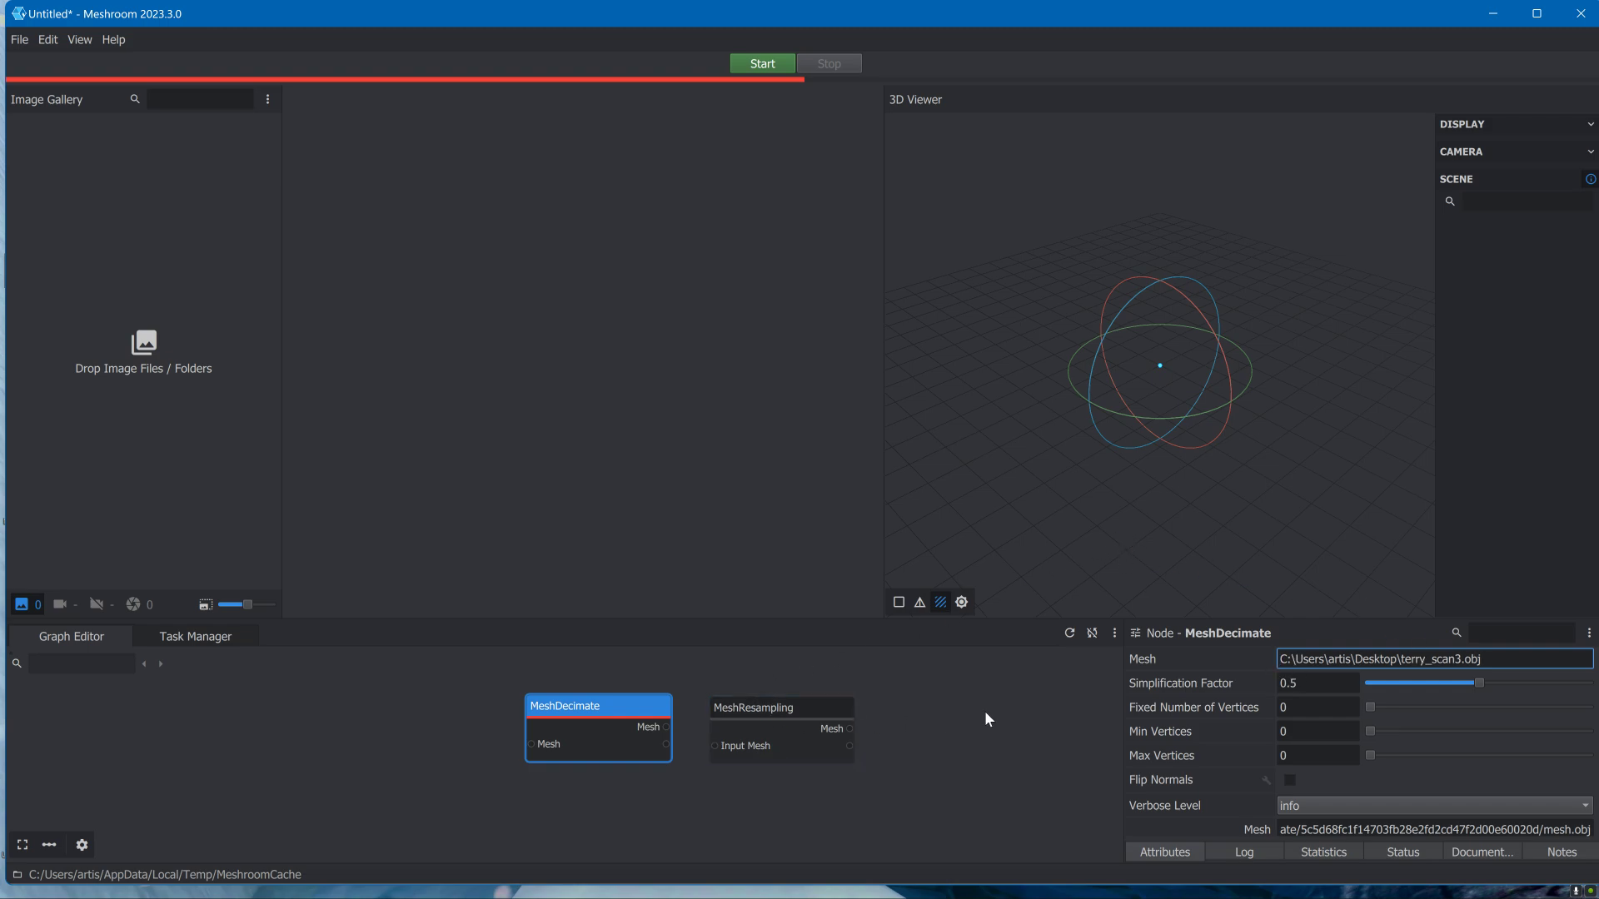
# - Set the Simplification Factor to 0.05 on both the MeshDecimate and MeshResampling nodes
pyautogui.moveTo(1487, 676); pyautogui.dragTo(1379, 691)
pyautogui.click(781, 719)
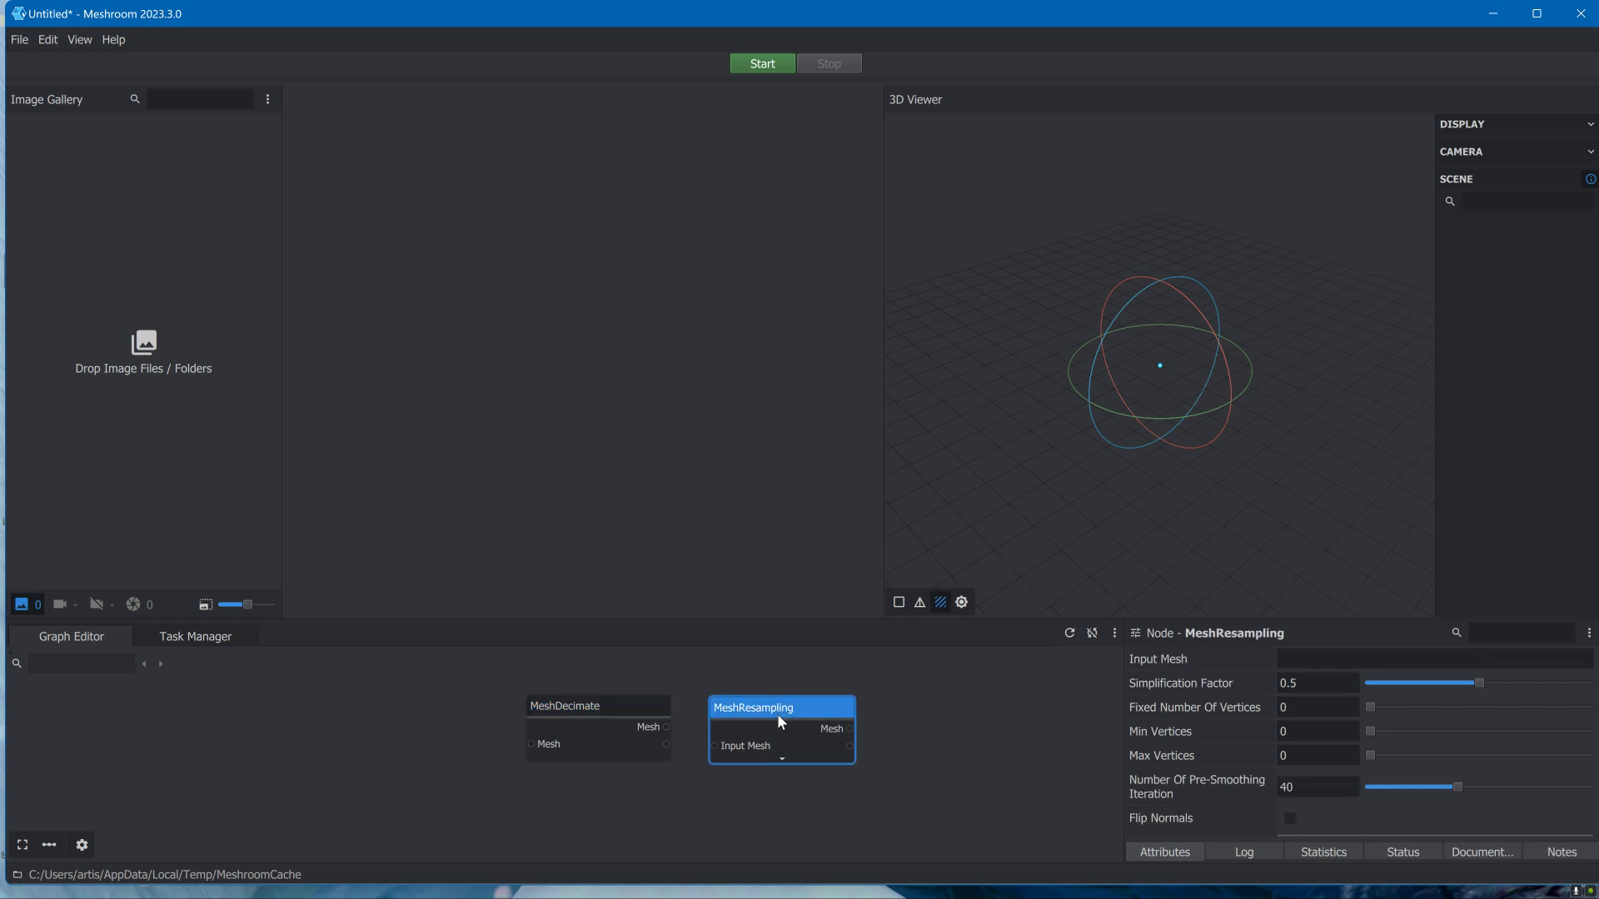
pyautogui.moveTo(1478, 684); pyautogui.dragTo(1375, 695)
pyautogui.moveTo(1381, 699); pyautogui.dragTo(1380, 698)
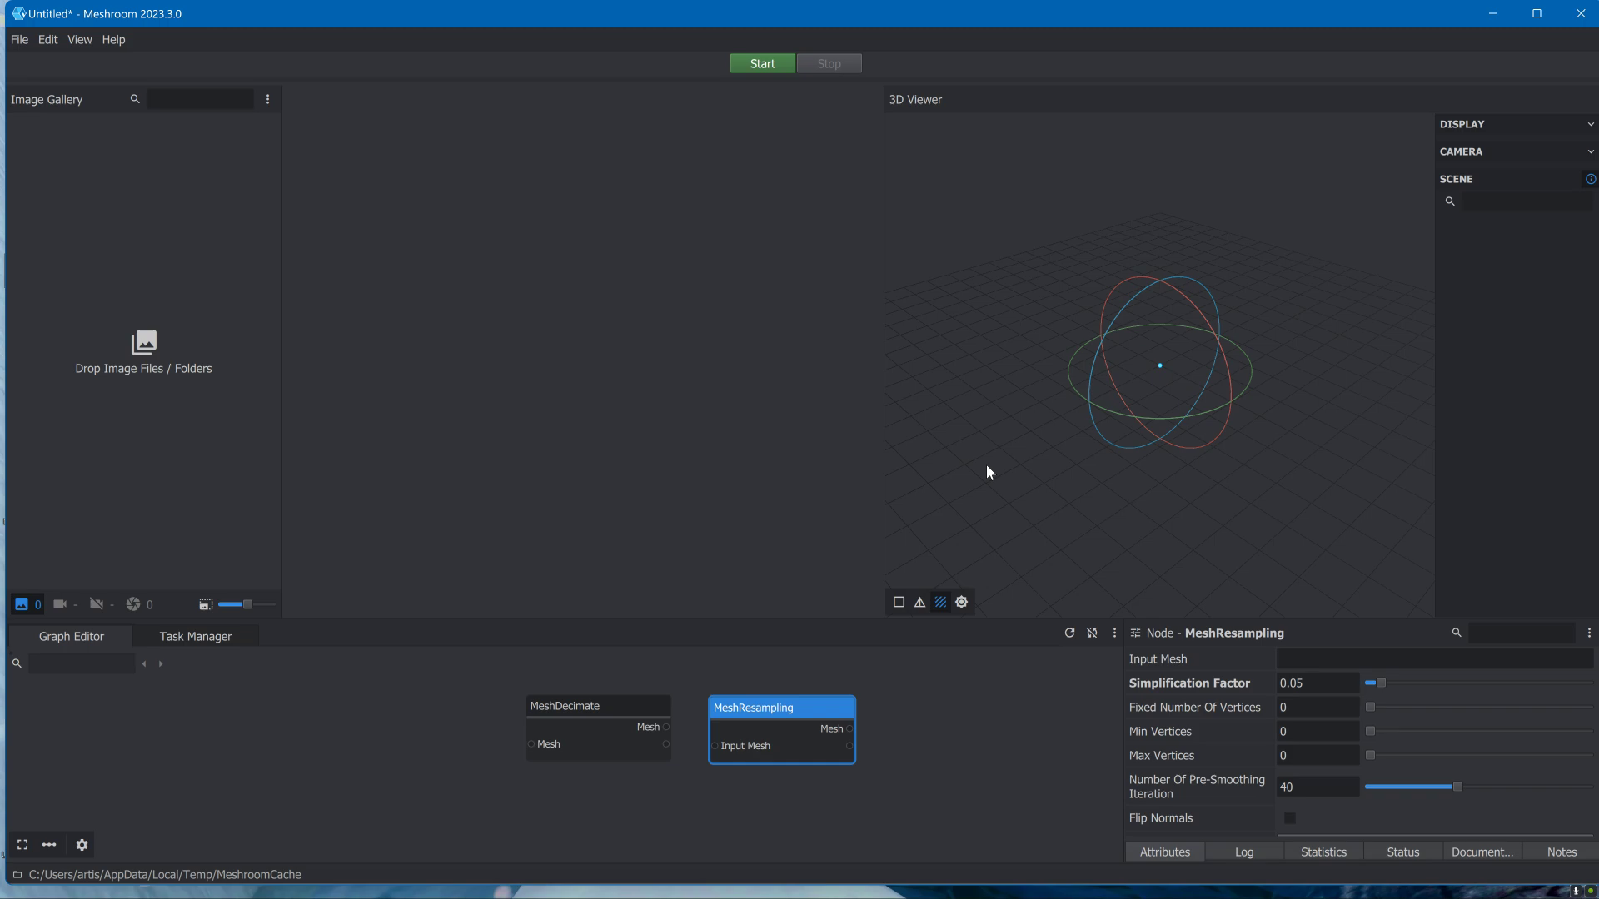
# - Save the project as th in the Documents folder and start computing the graph
pyautogui.click(762, 65)
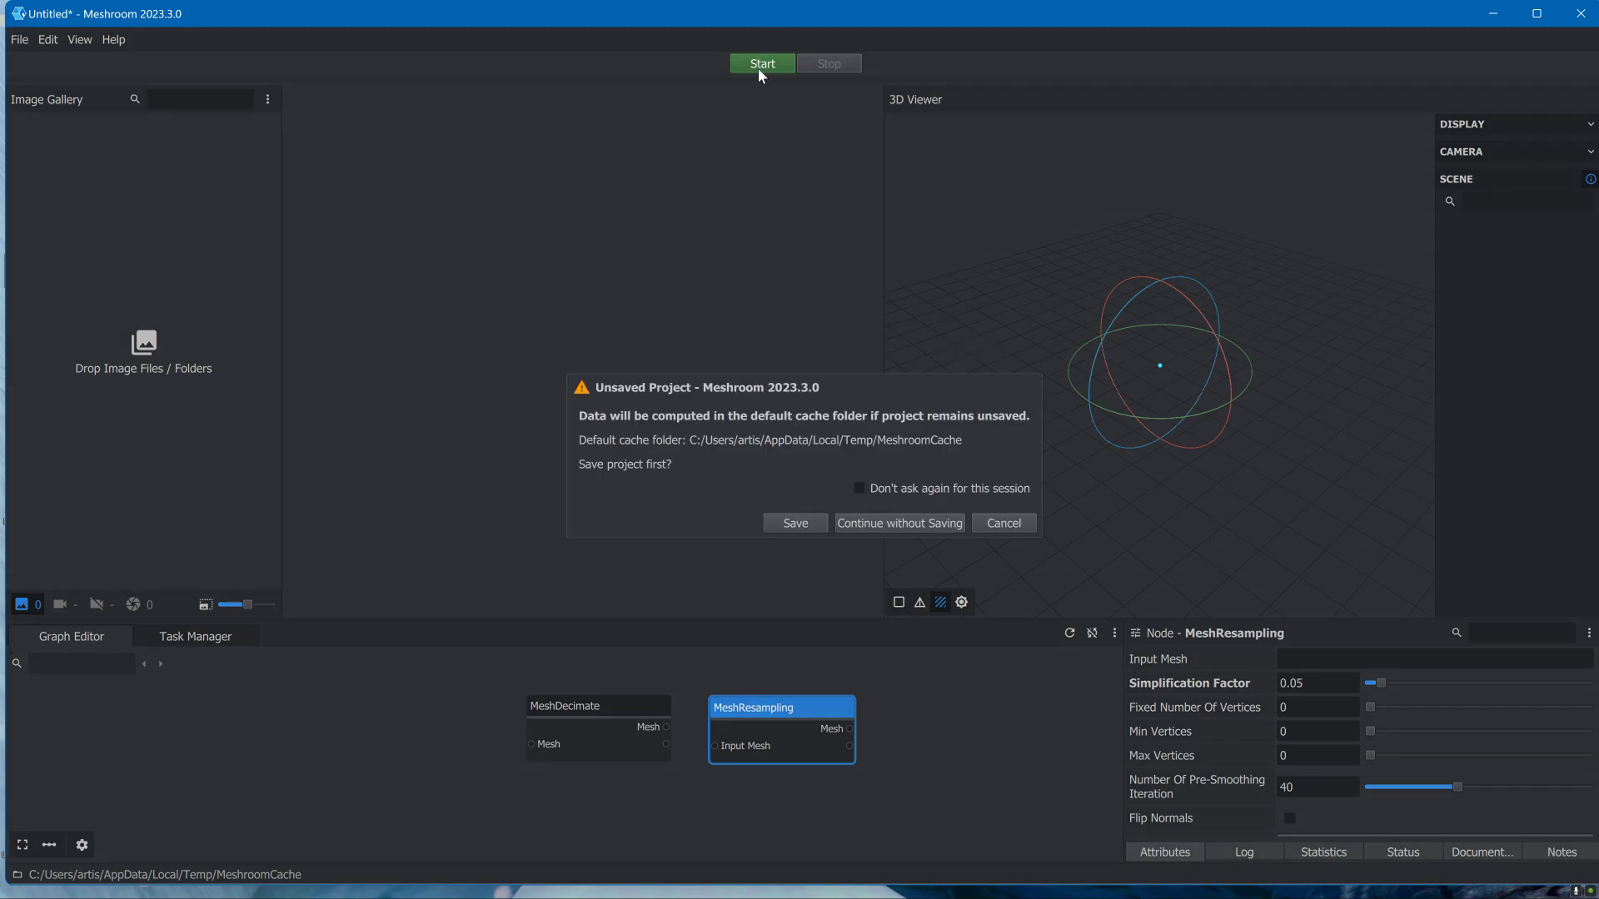
pyautogui.click(804, 528)
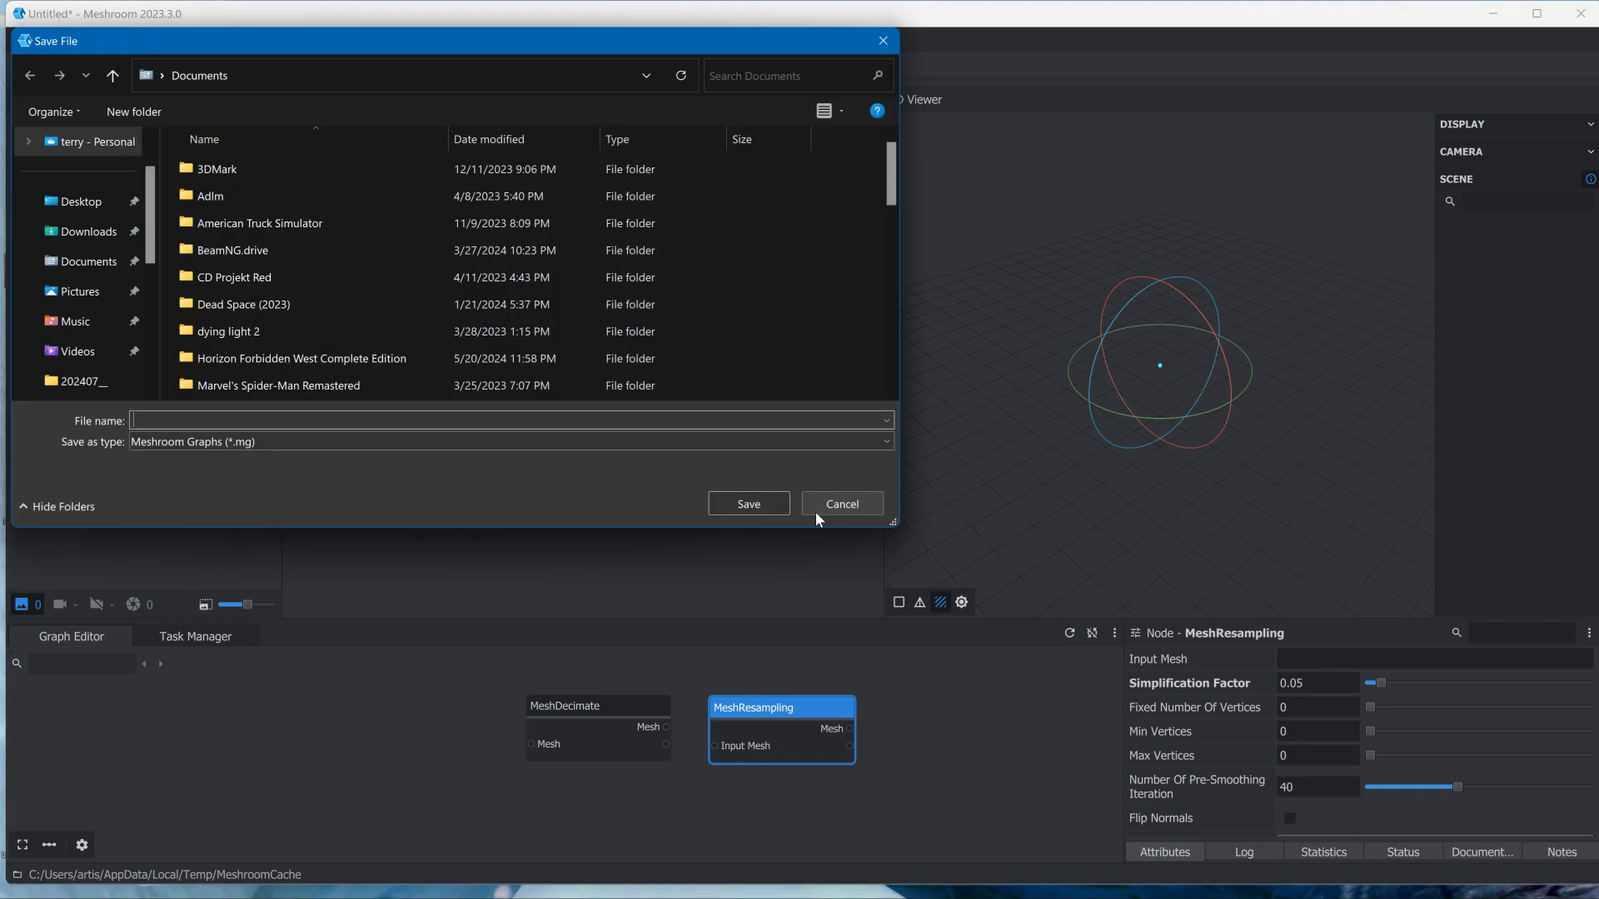
pyautogui.write('th')
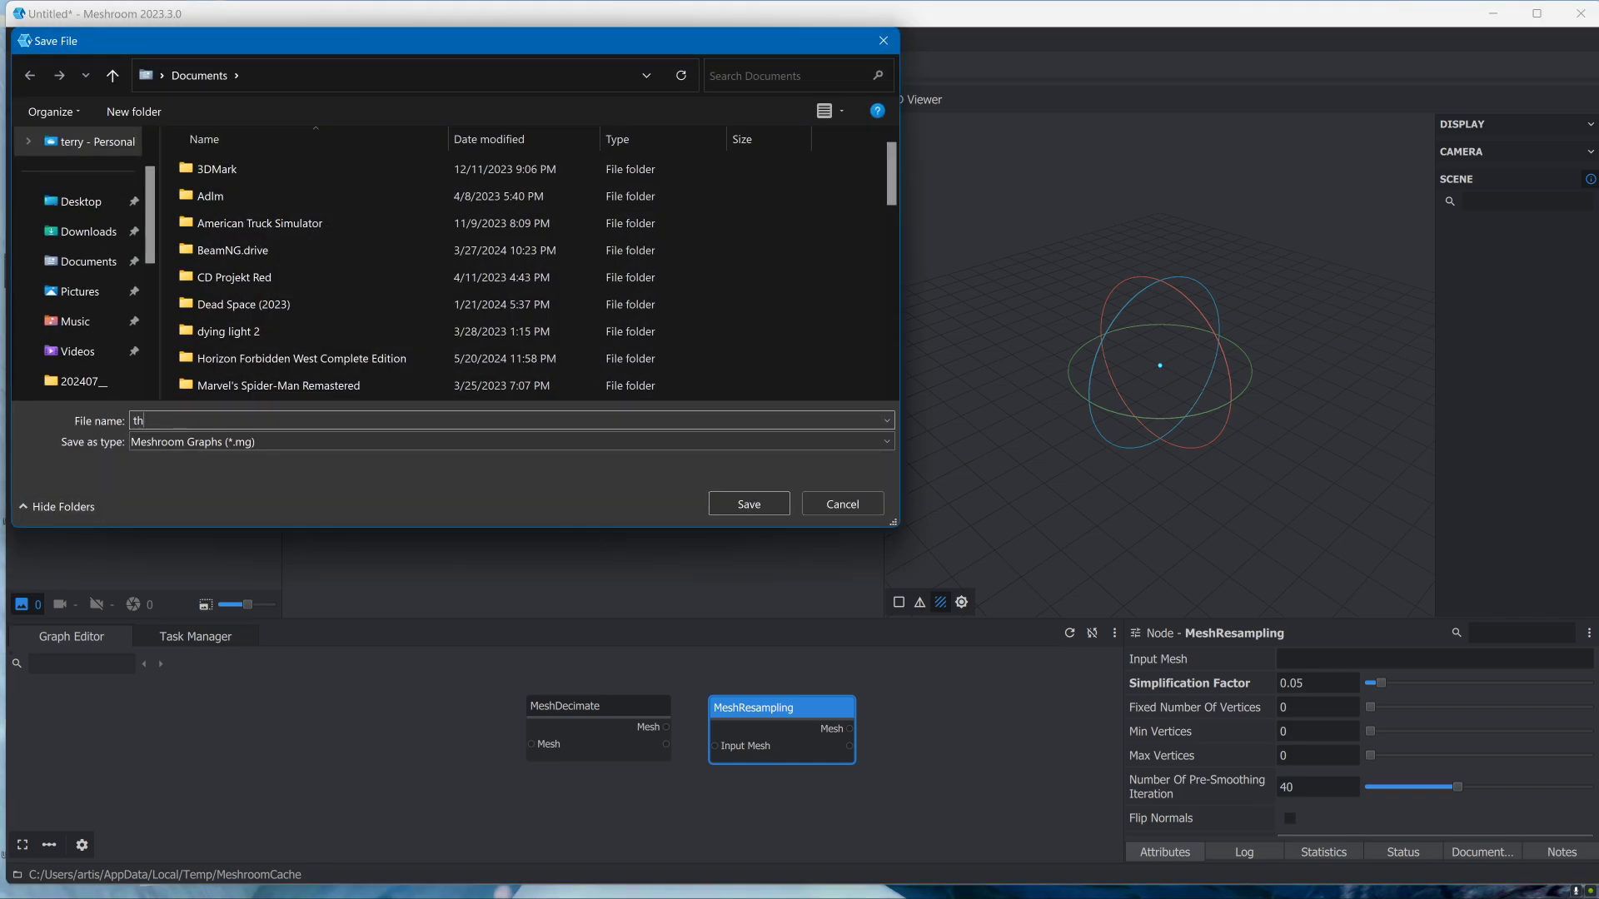
pyautogui.click(766, 504)
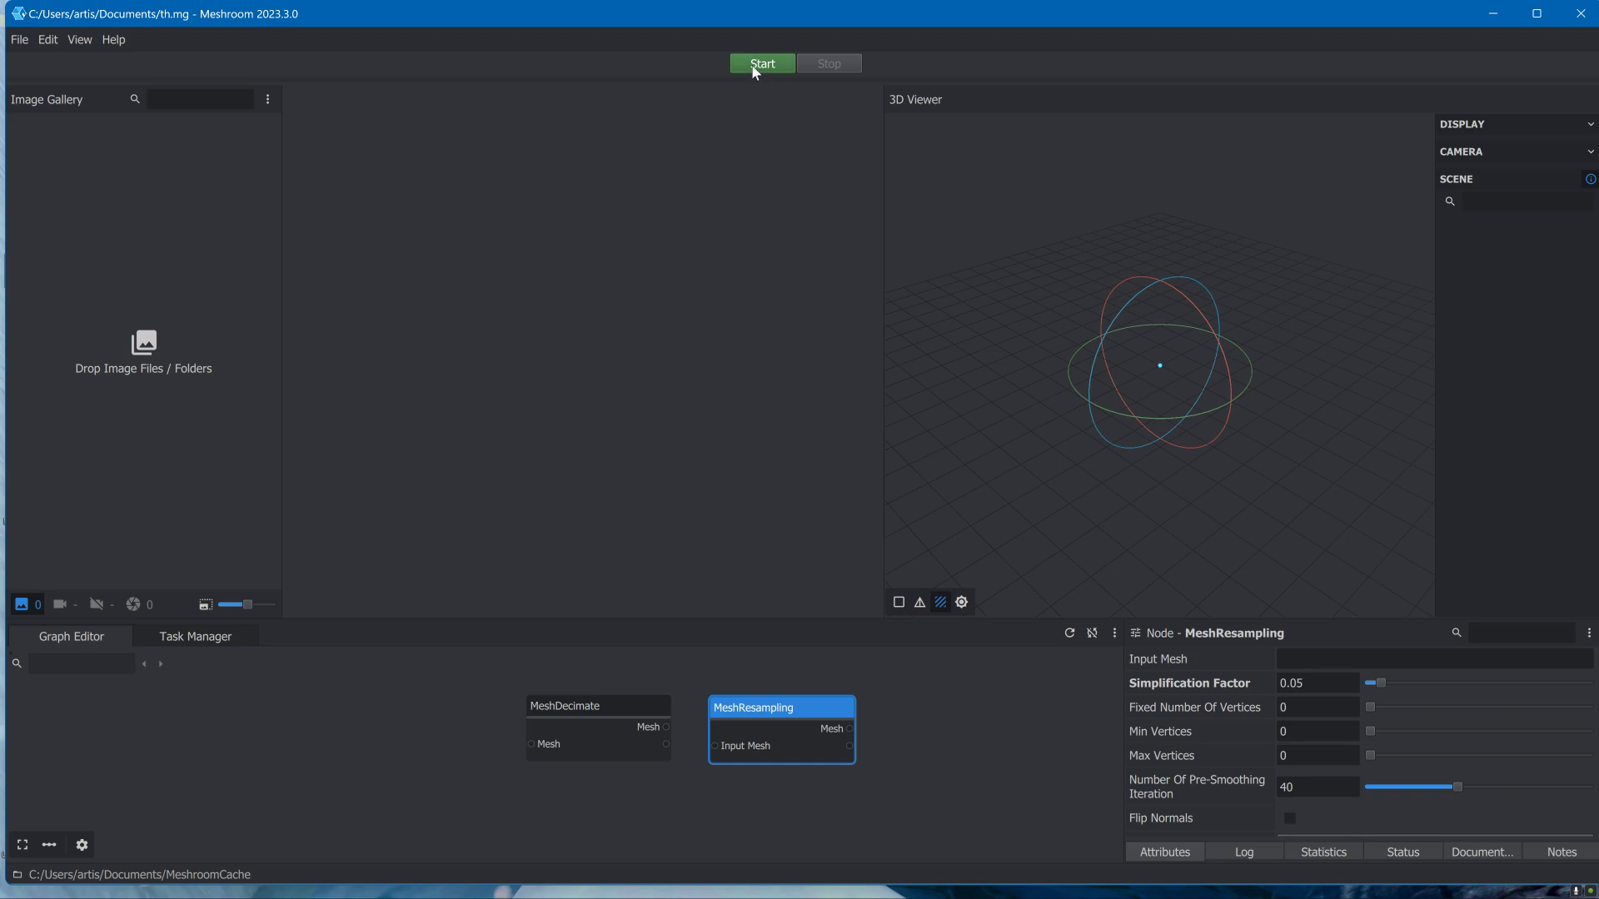
pyautogui.click(748, 63)
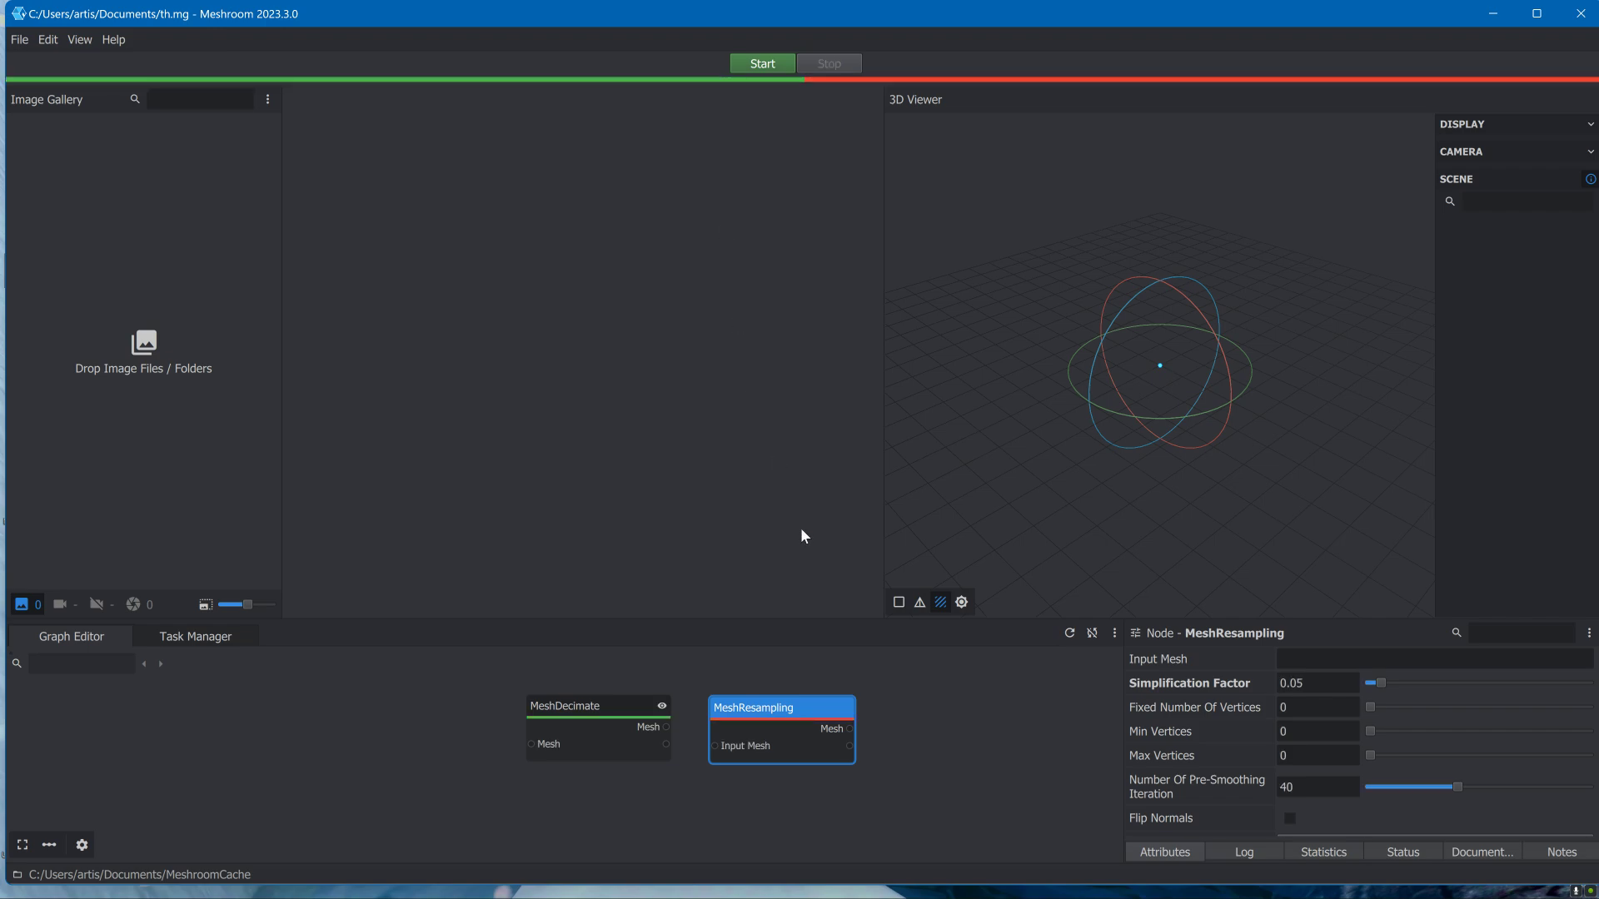
# - Move the MeshResampling node and connect MeshDecimate's Mesh output to its Input Mesh
pyautogui.moveTo(785, 716); pyautogui.dragTo(742, 728)
pyautogui.click(664, 727)
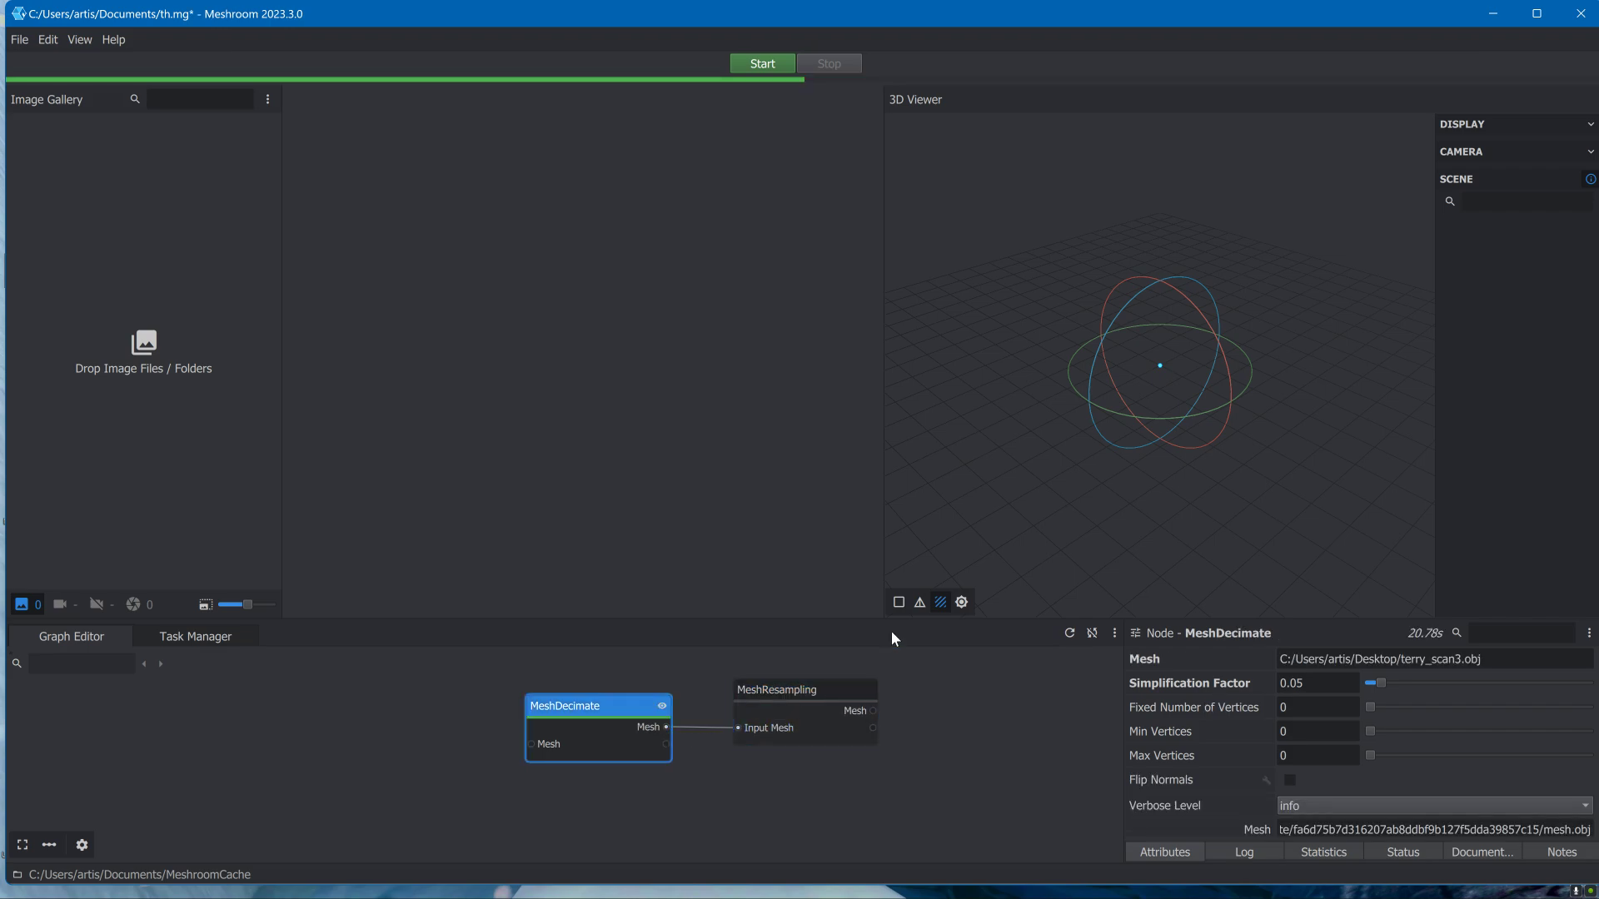
# - Load the MeshDecimate result in the 3D viewer, reset the view and display the head as a wireframe
pyautogui.doubleClick(612, 706)
pyautogui.moveTo(1088, 328); pyautogui.dragTo(1220, 398)
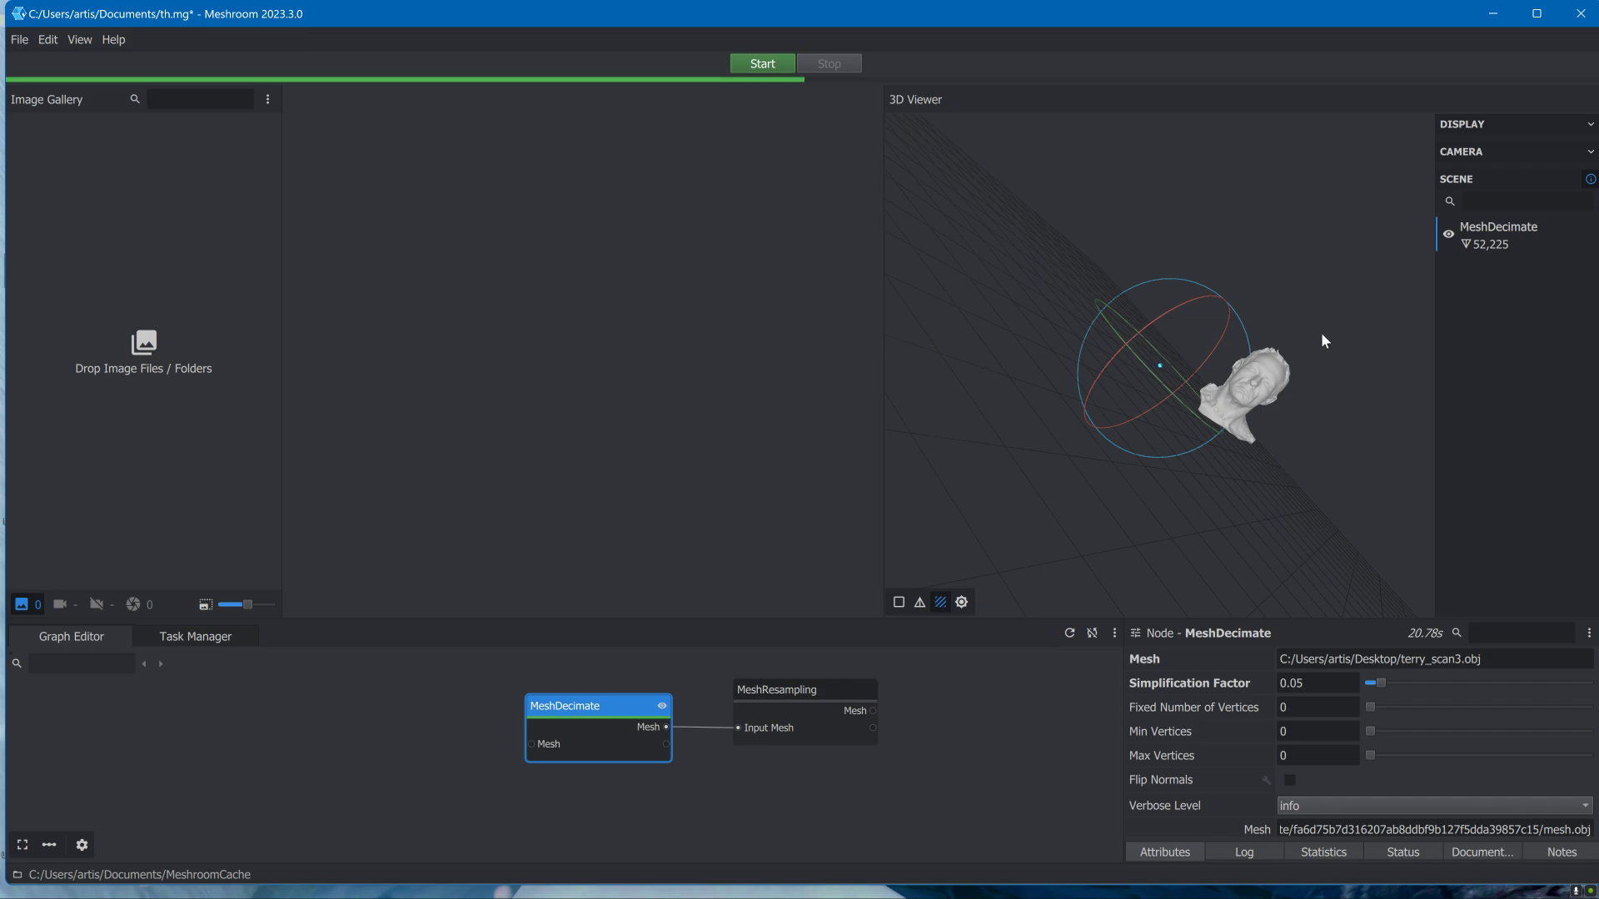
pyautogui.moveTo(1324, 342); pyautogui.dragTo(1275, 267)
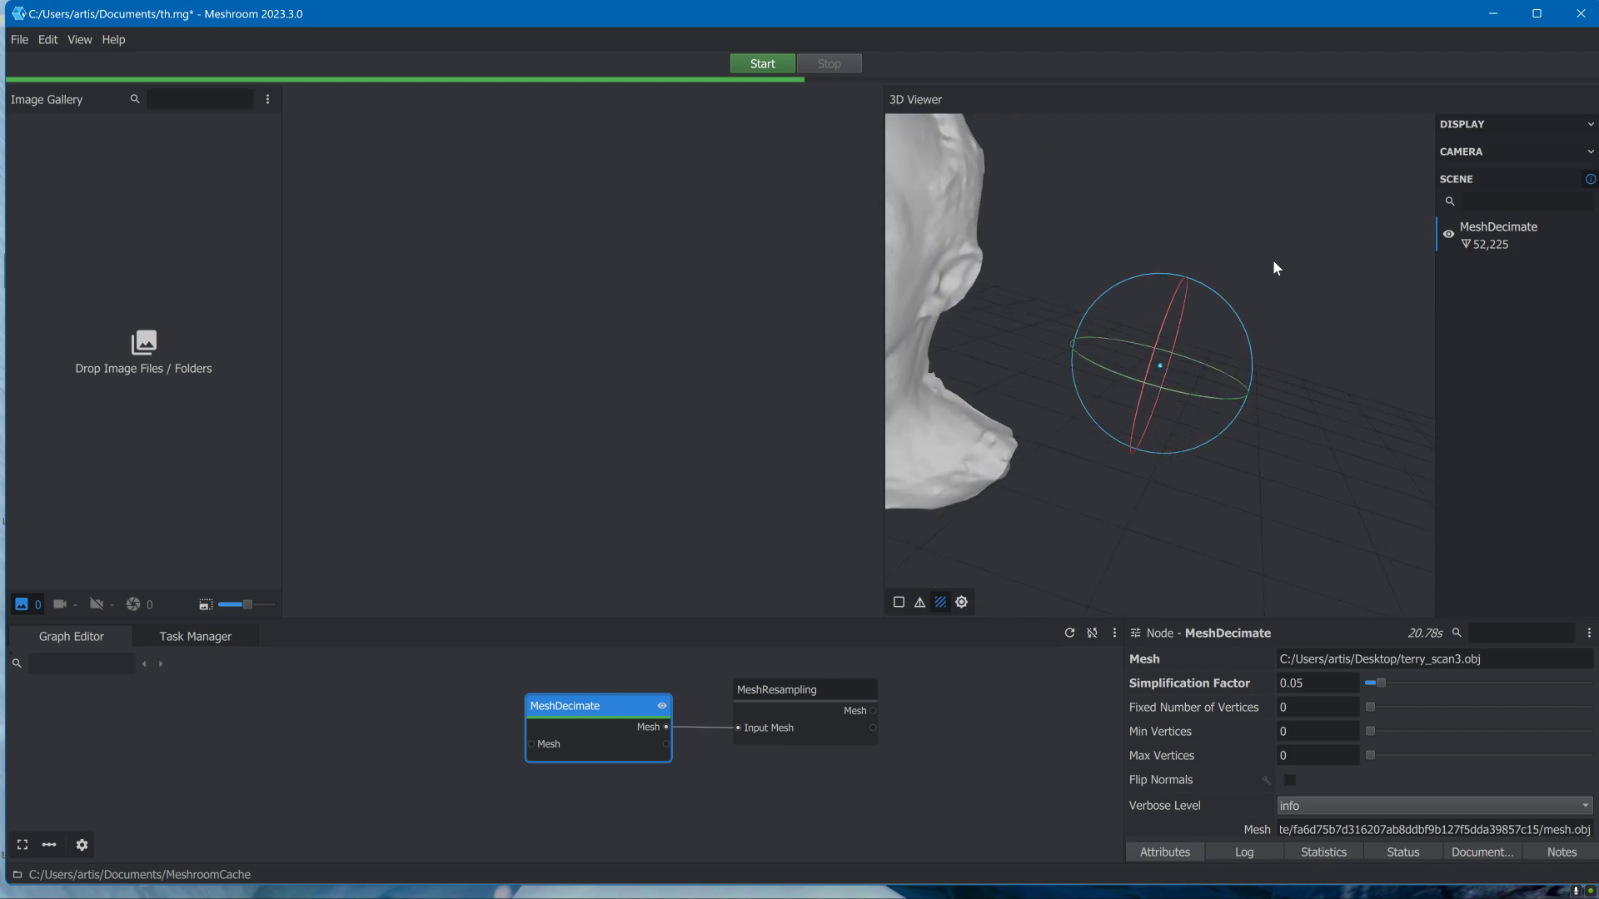
pyautogui.rightClick(1207, 302)
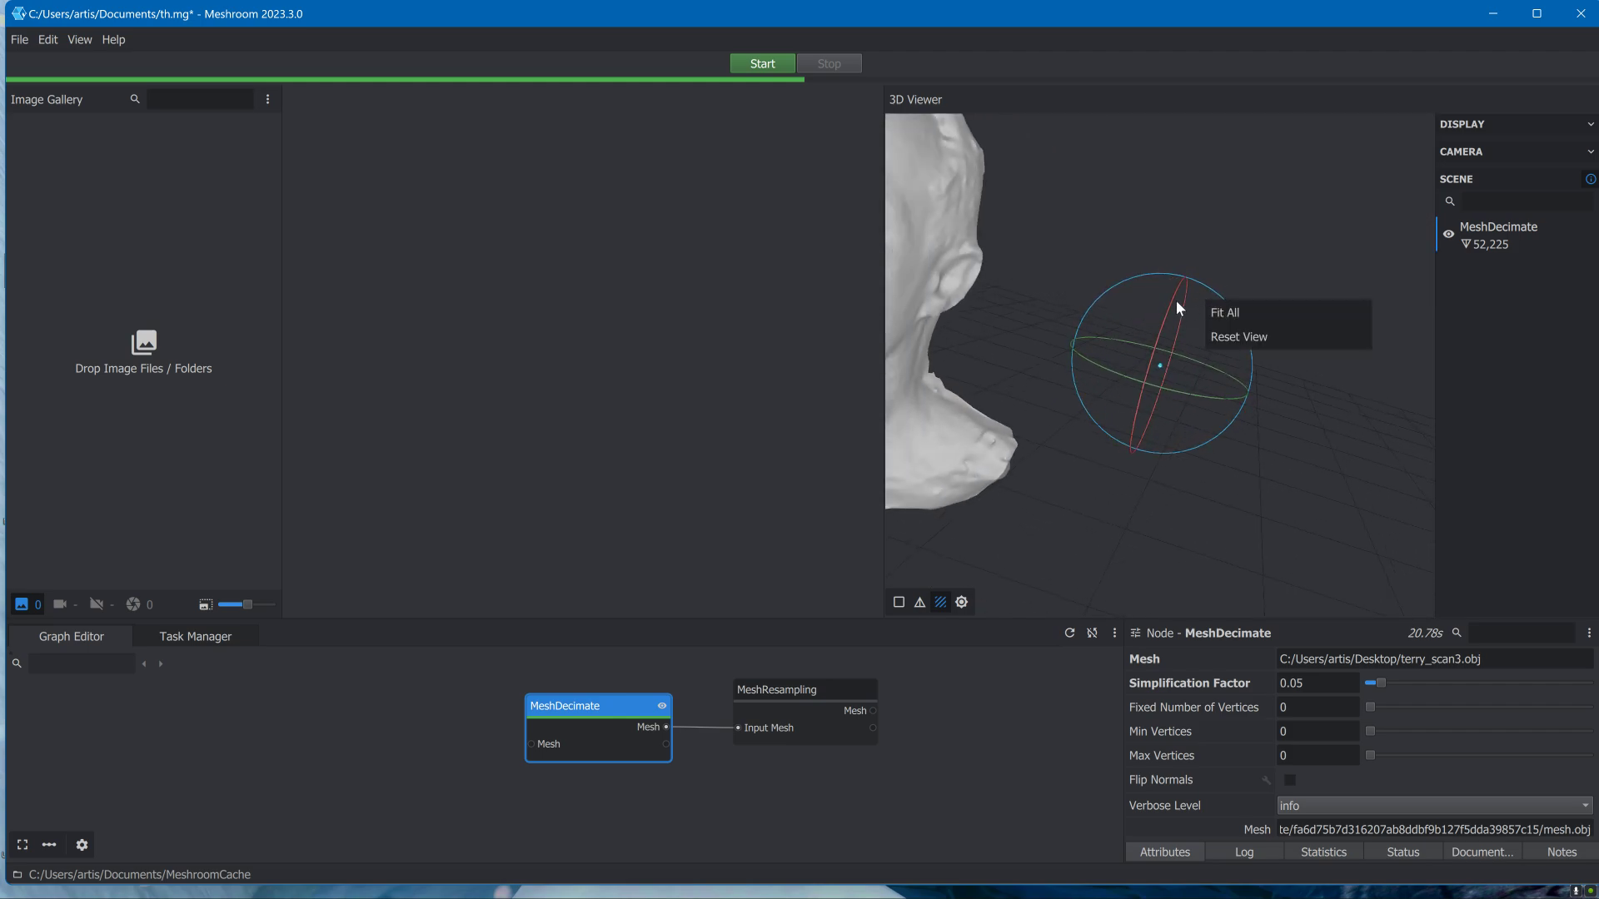
pyautogui.click(1229, 337)
pyautogui.moveTo(1141, 384); pyautogui.dragTo(1071, 489)
pyautogui.click(920, 602)
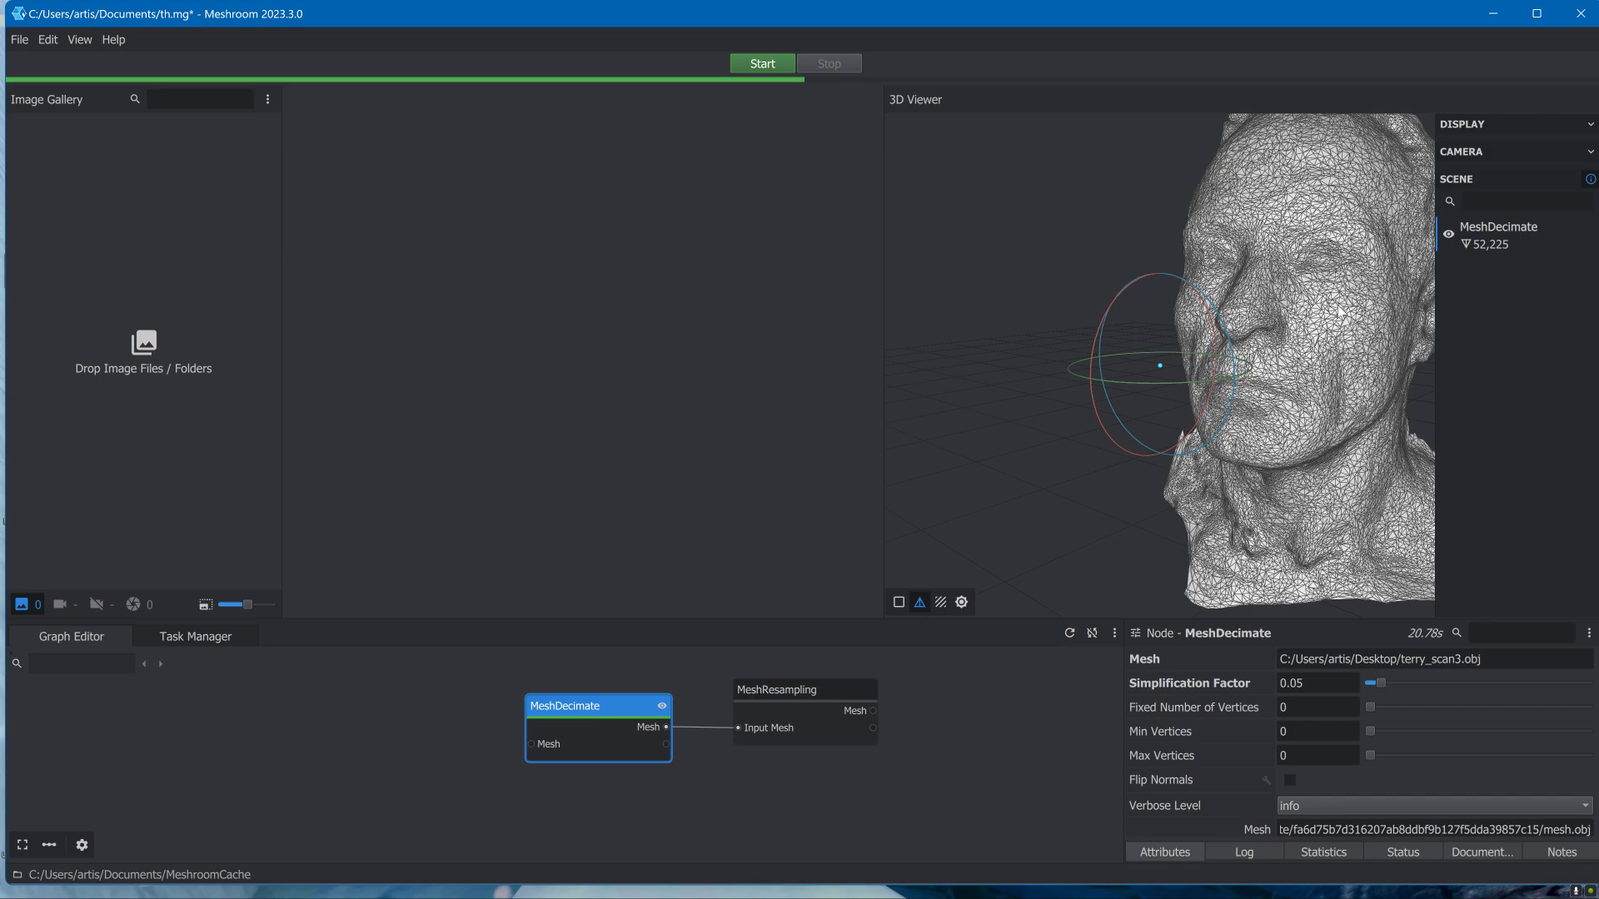
# - Compute the MeshResampling node, load its result in the 3D viewer and hide the MeshDecimate mesh to inspect the resampled head
pyautogui.click(803, 690)
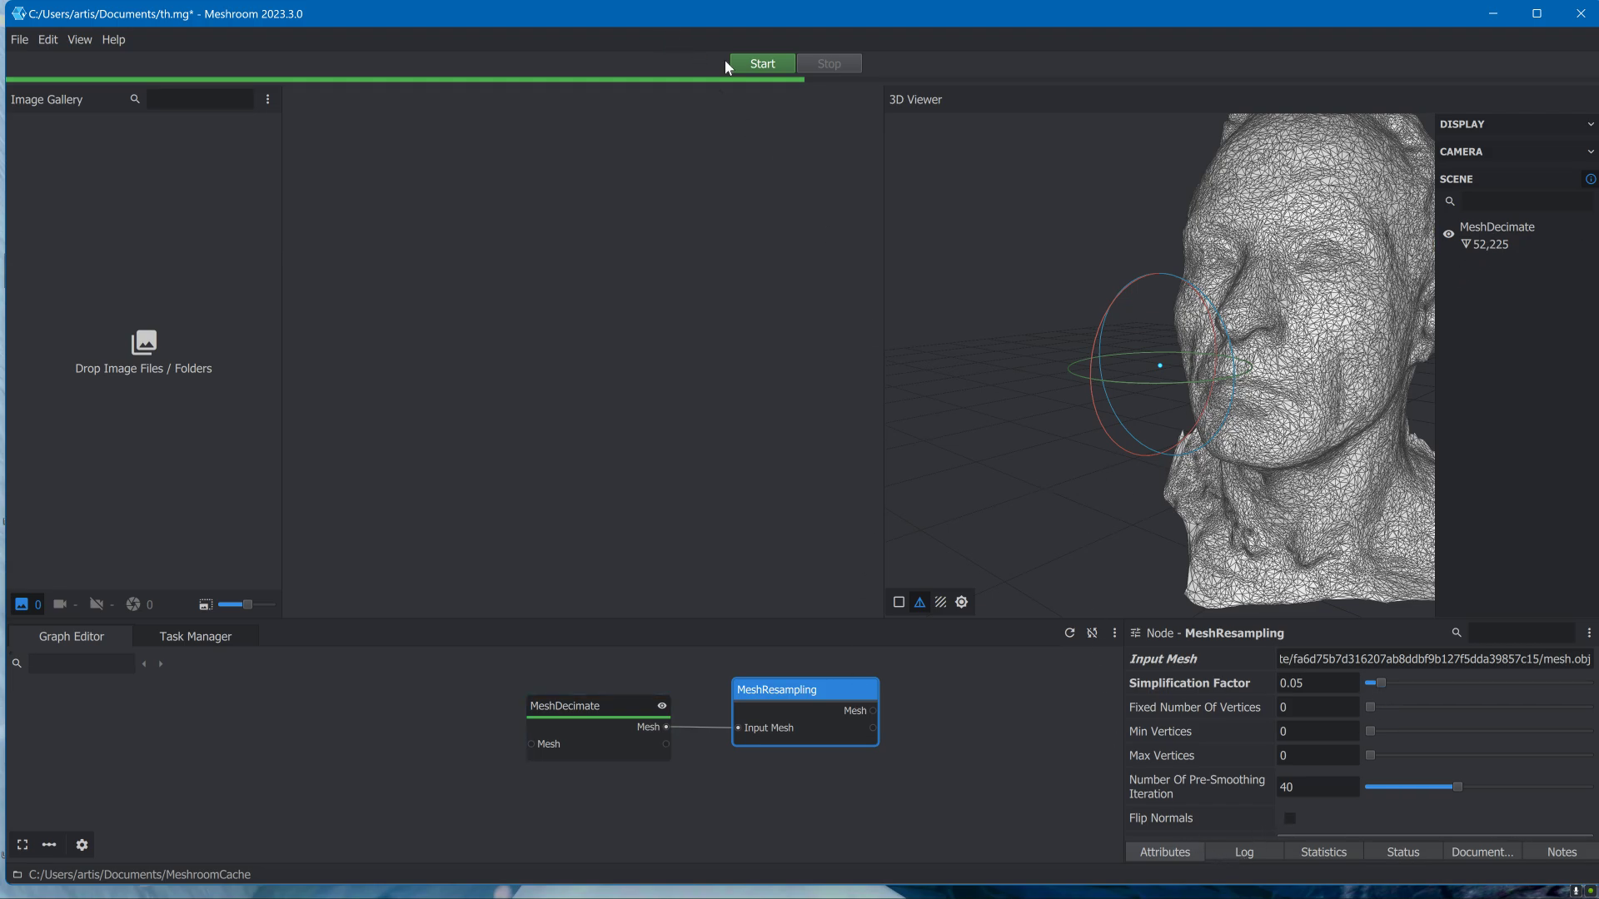
pyautogui.click(756, 62)
pyautogui.doubleClick(771, 697)
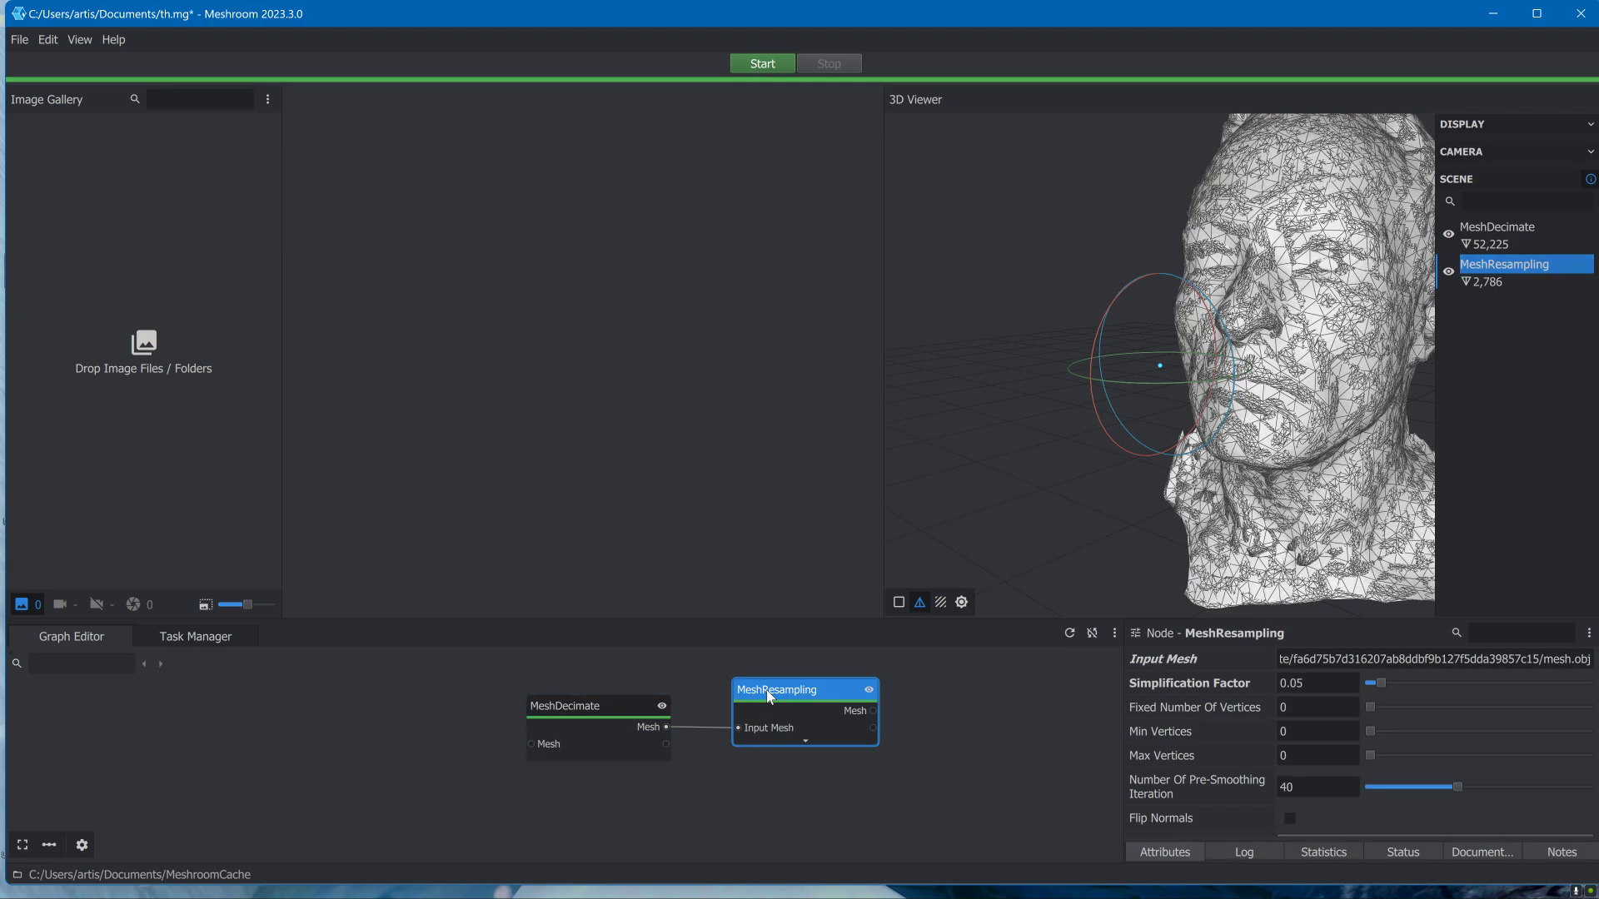
pyautogui.click(1449, 234)
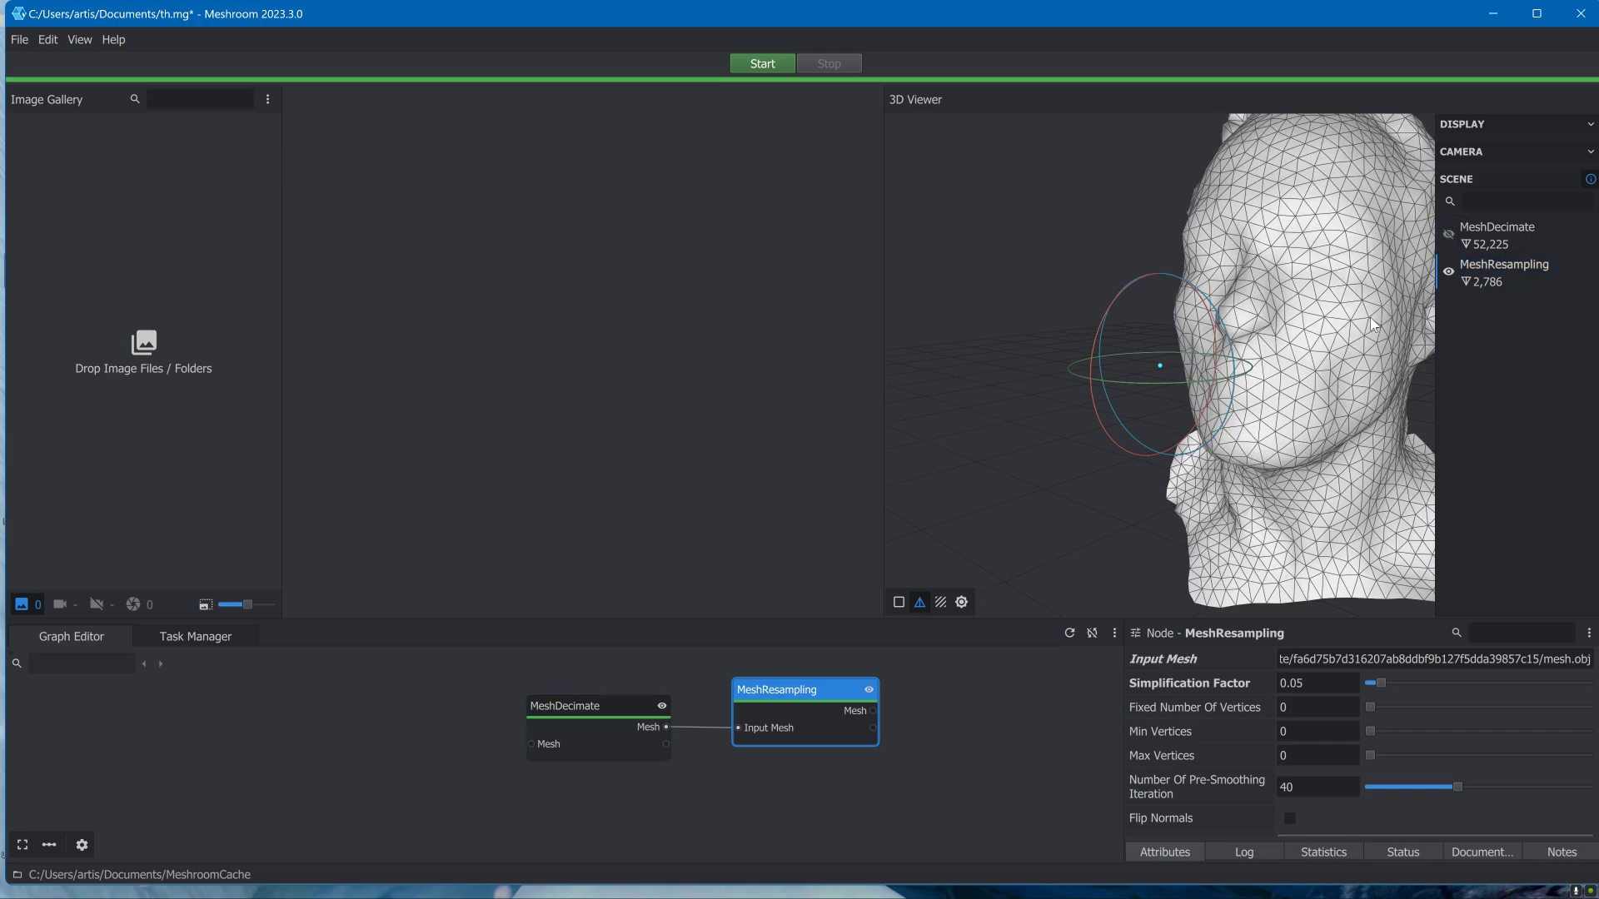
pyautogui.moveTo(1370, 317); pyautogui.dragTo(1134, 366)
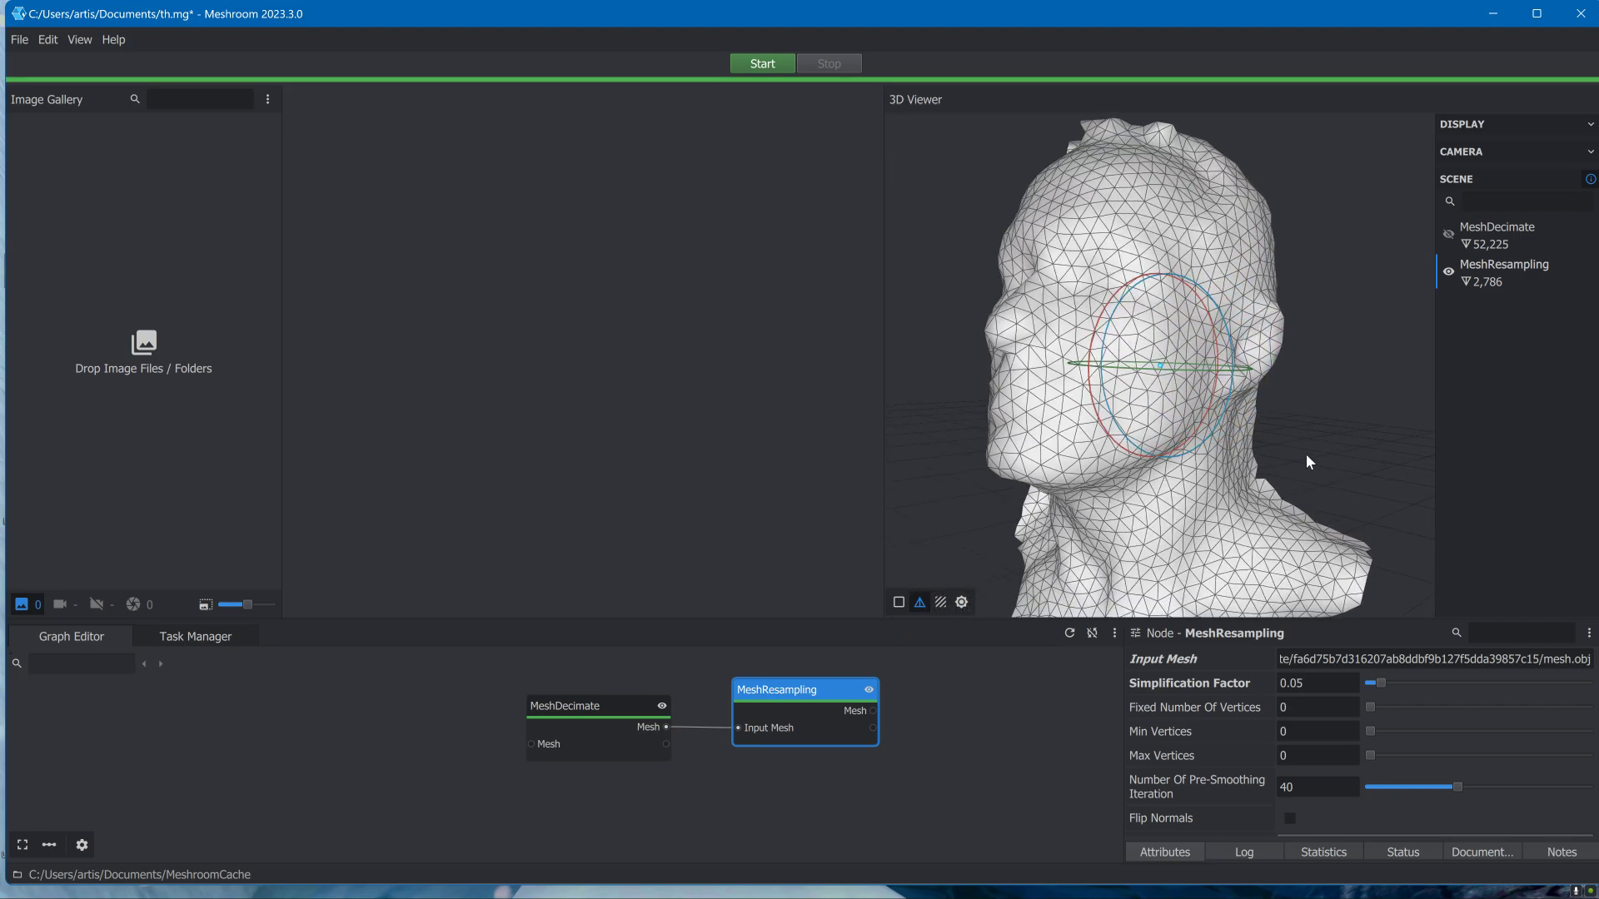
# - Set the MeshResampling node's Simplification Factor to 0.1, recompute it and inspect the resampled head in the 3D viewer
pyautogui.moveTo(1376, 683); pyautogui.dragTo(1392, 682)
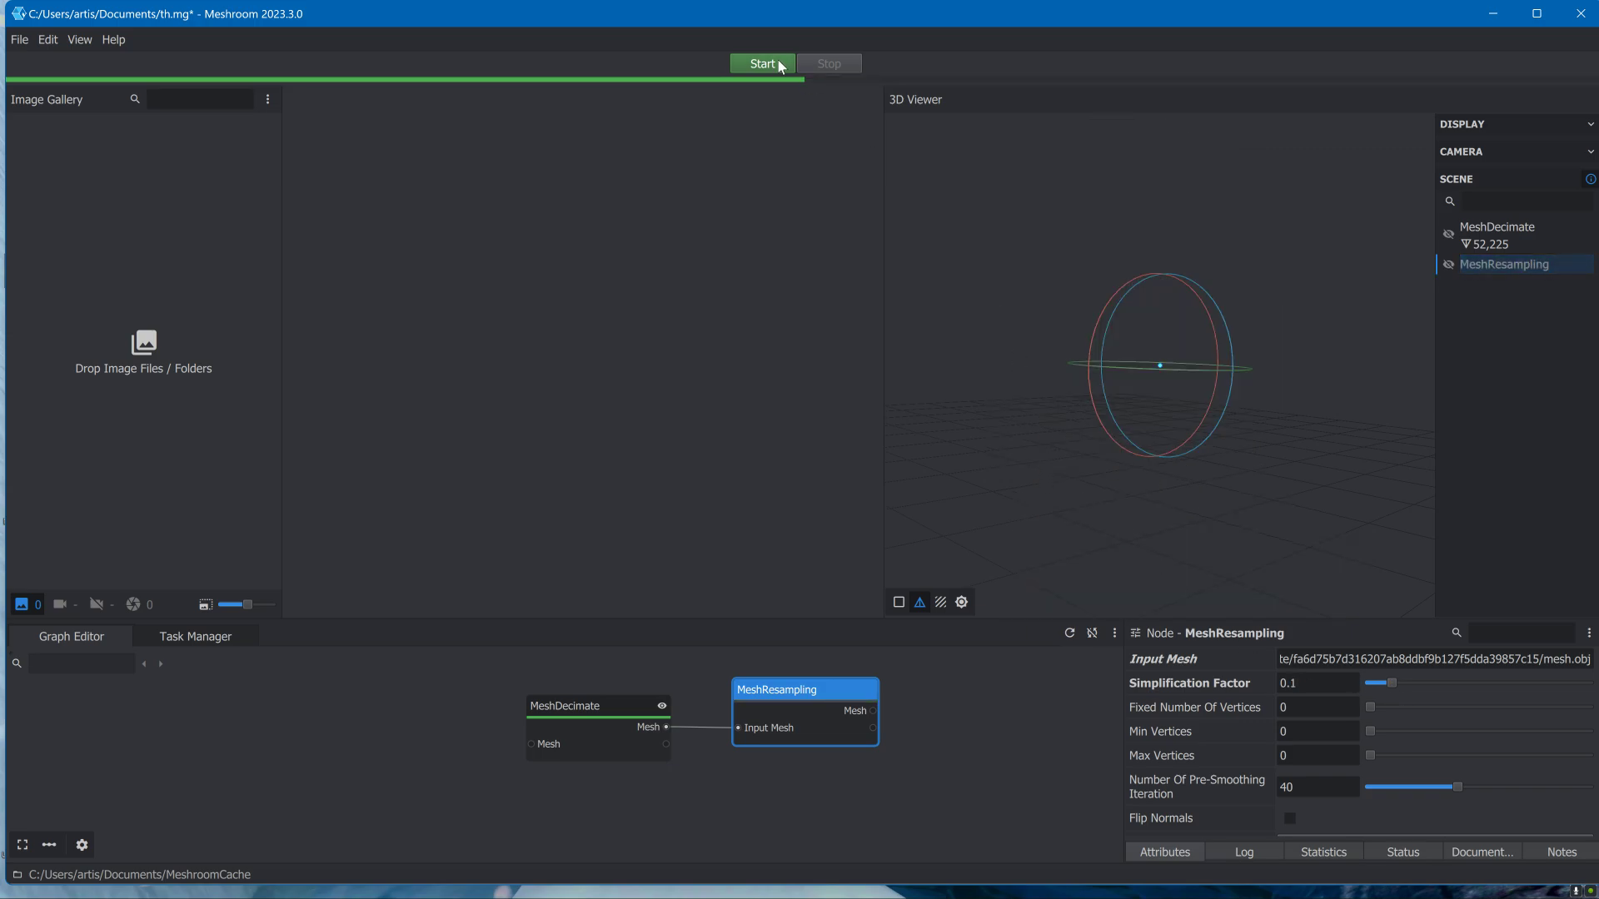
pyautogui.click(775, 63)
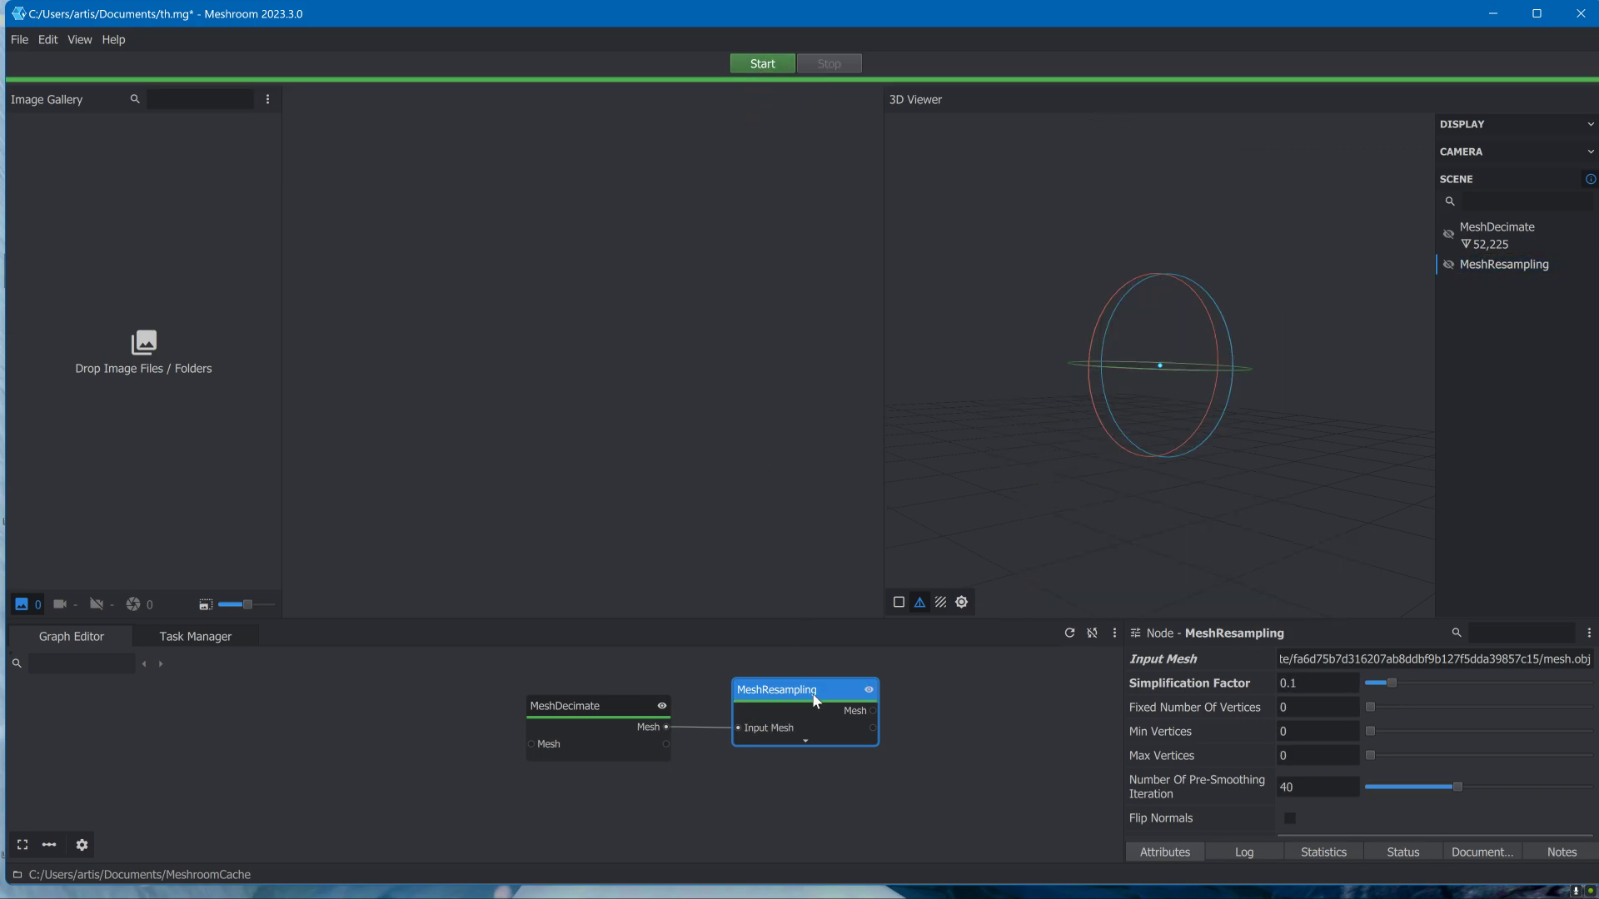
pyautogui.moveTo(985, 474); pyautogui.dragTo(1246, 398)
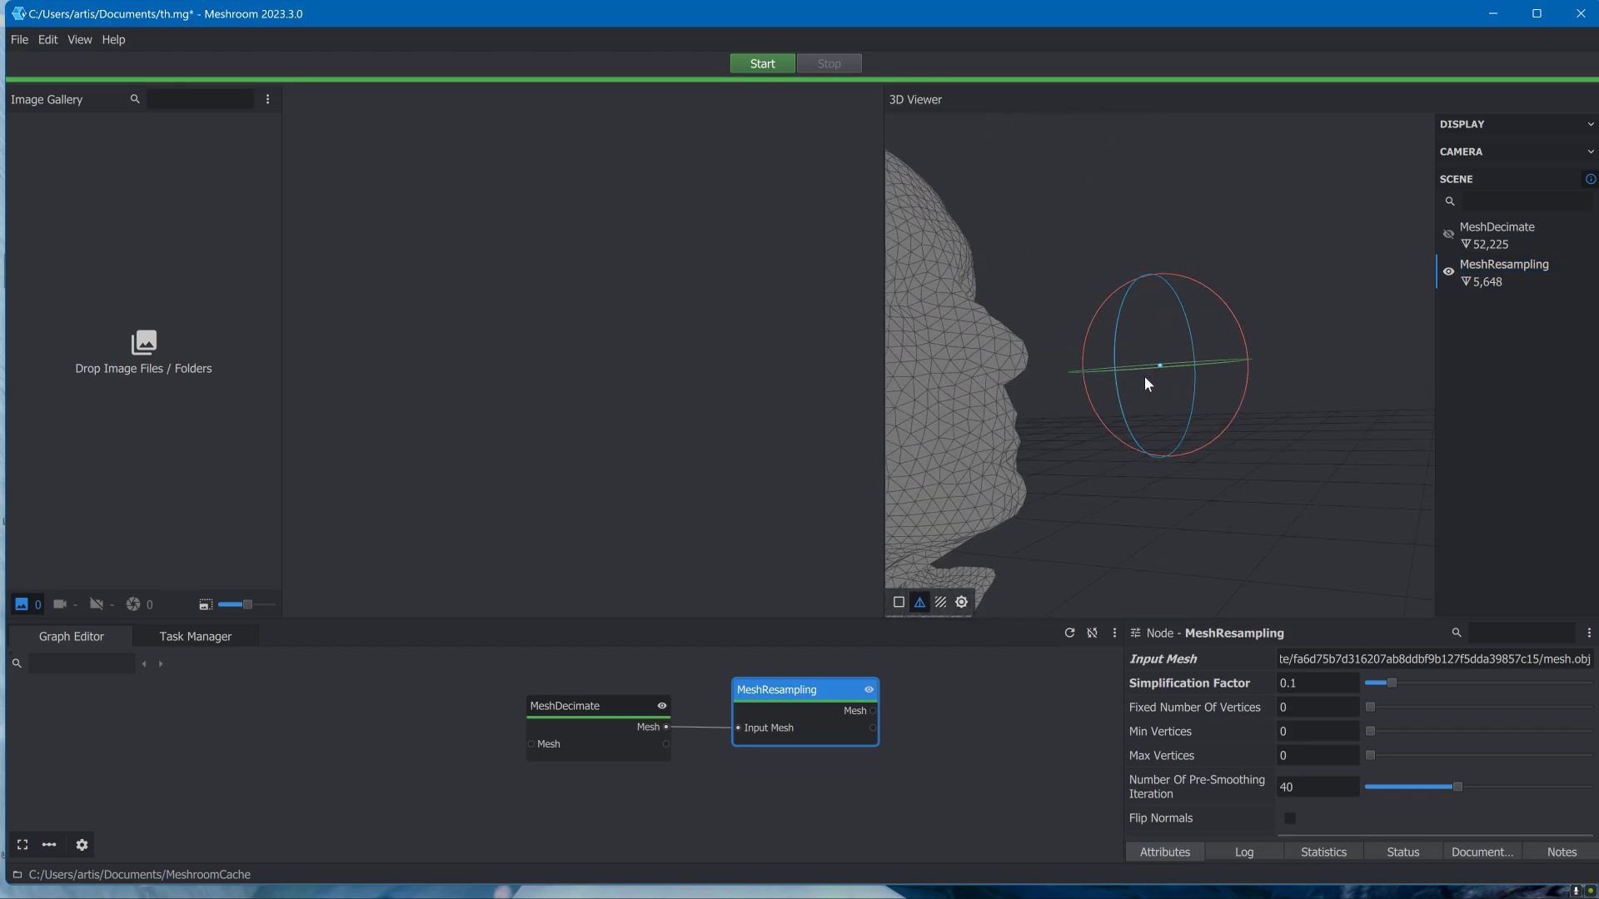
pyautogui.moveTo(1144, 384); pyautogui.dragTo(1108, 429)
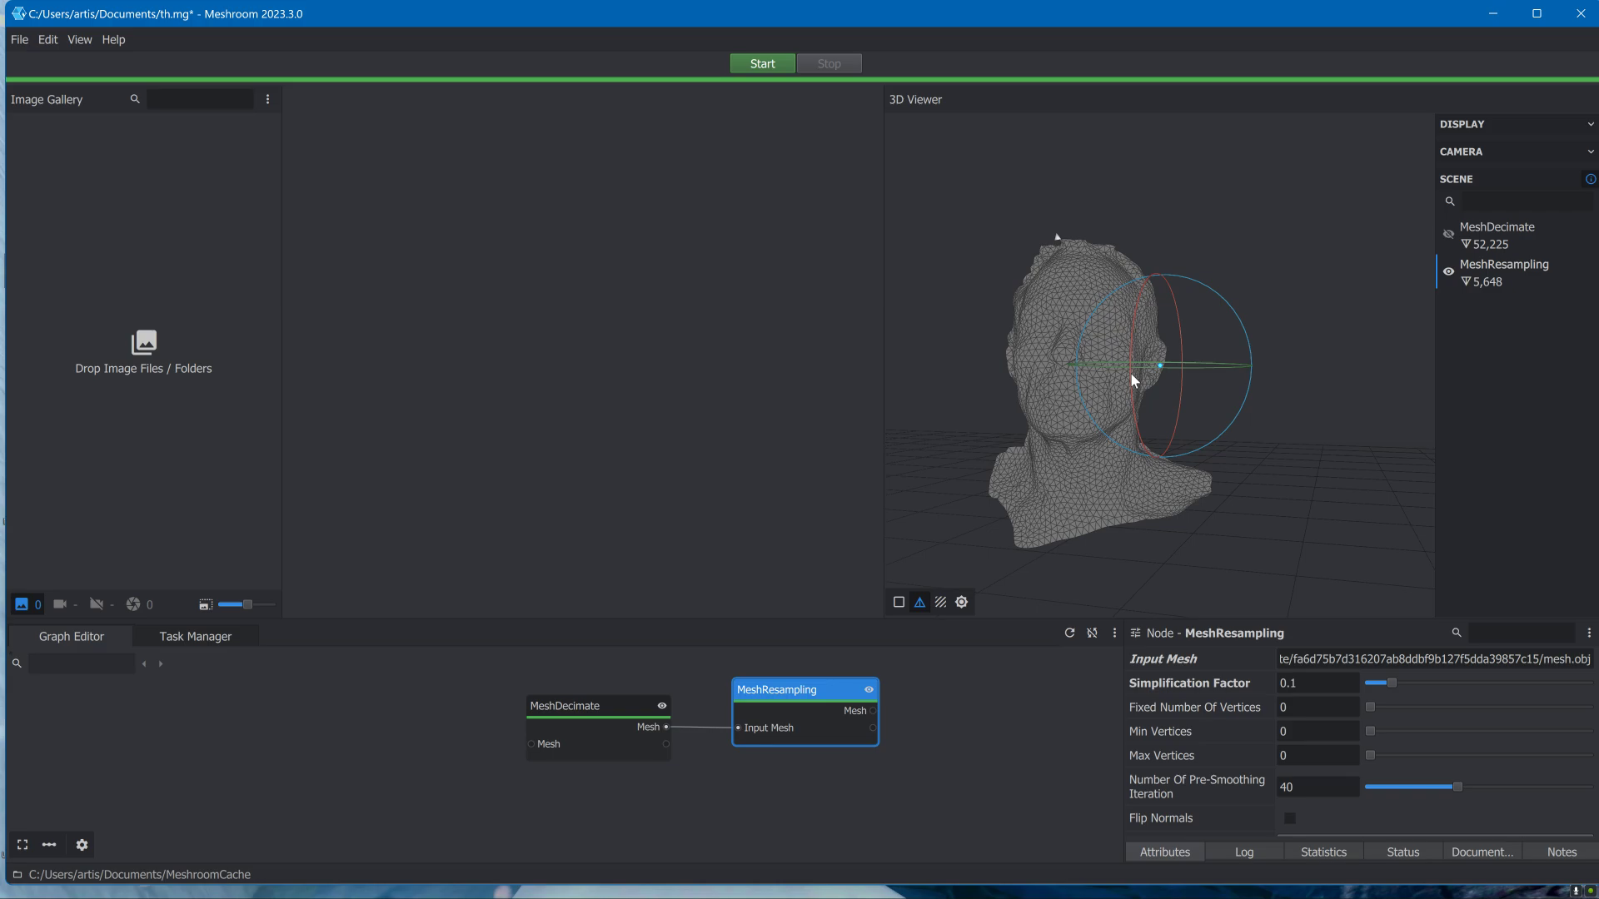
pyautogui.scroll(2, 1131, 372)
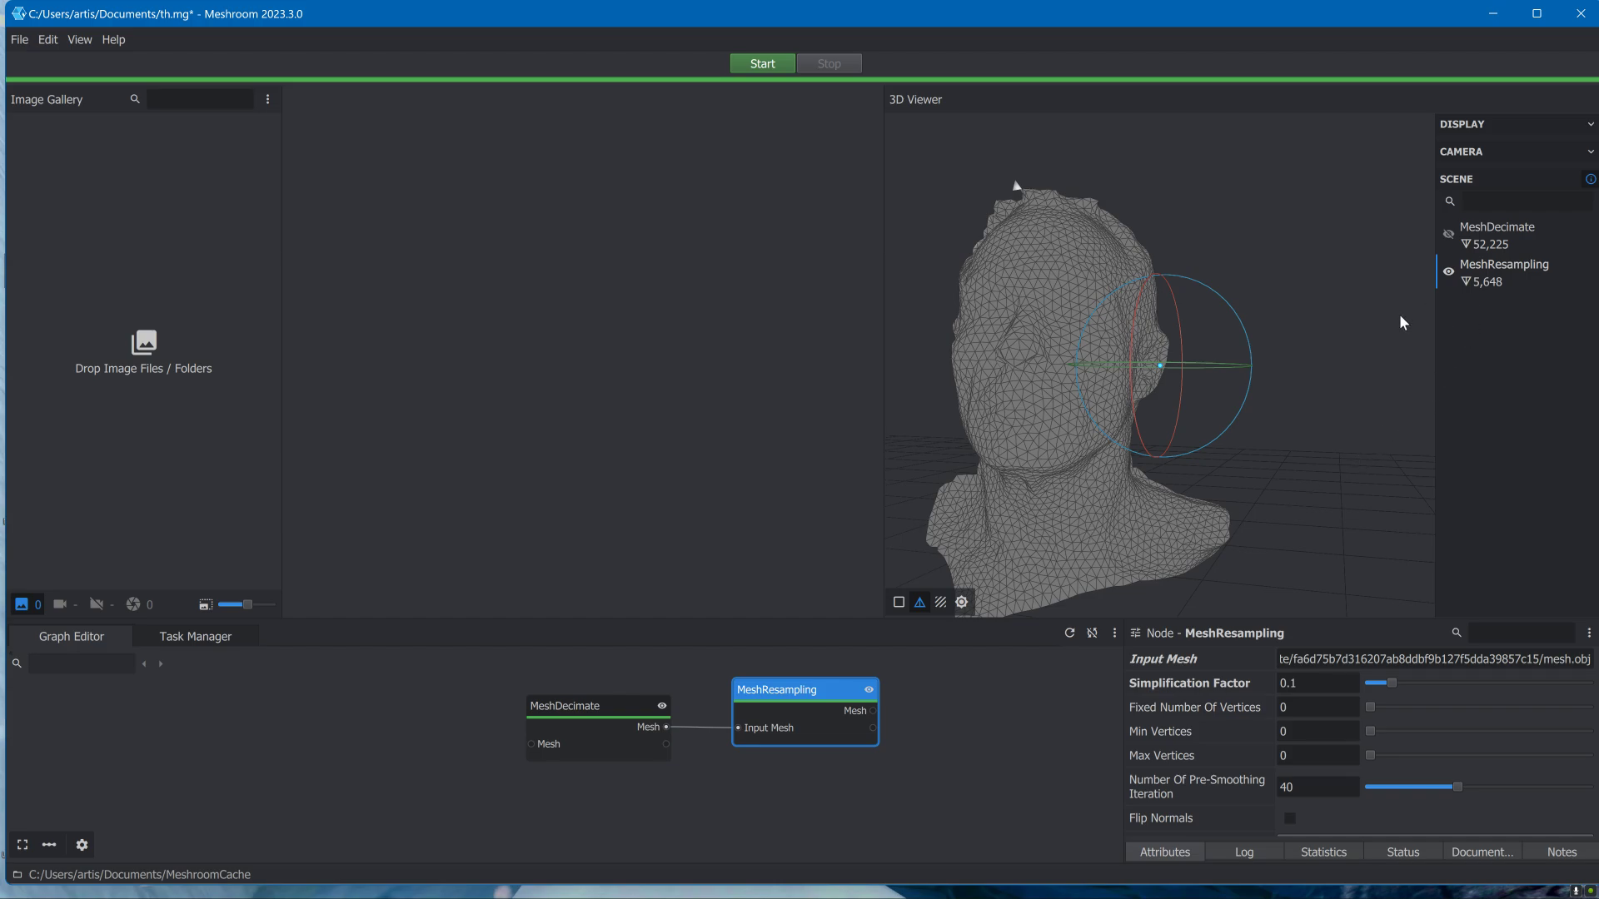
pyautogui.moveTo(1369, 321); pyautogui.dragTo(1222, 384)
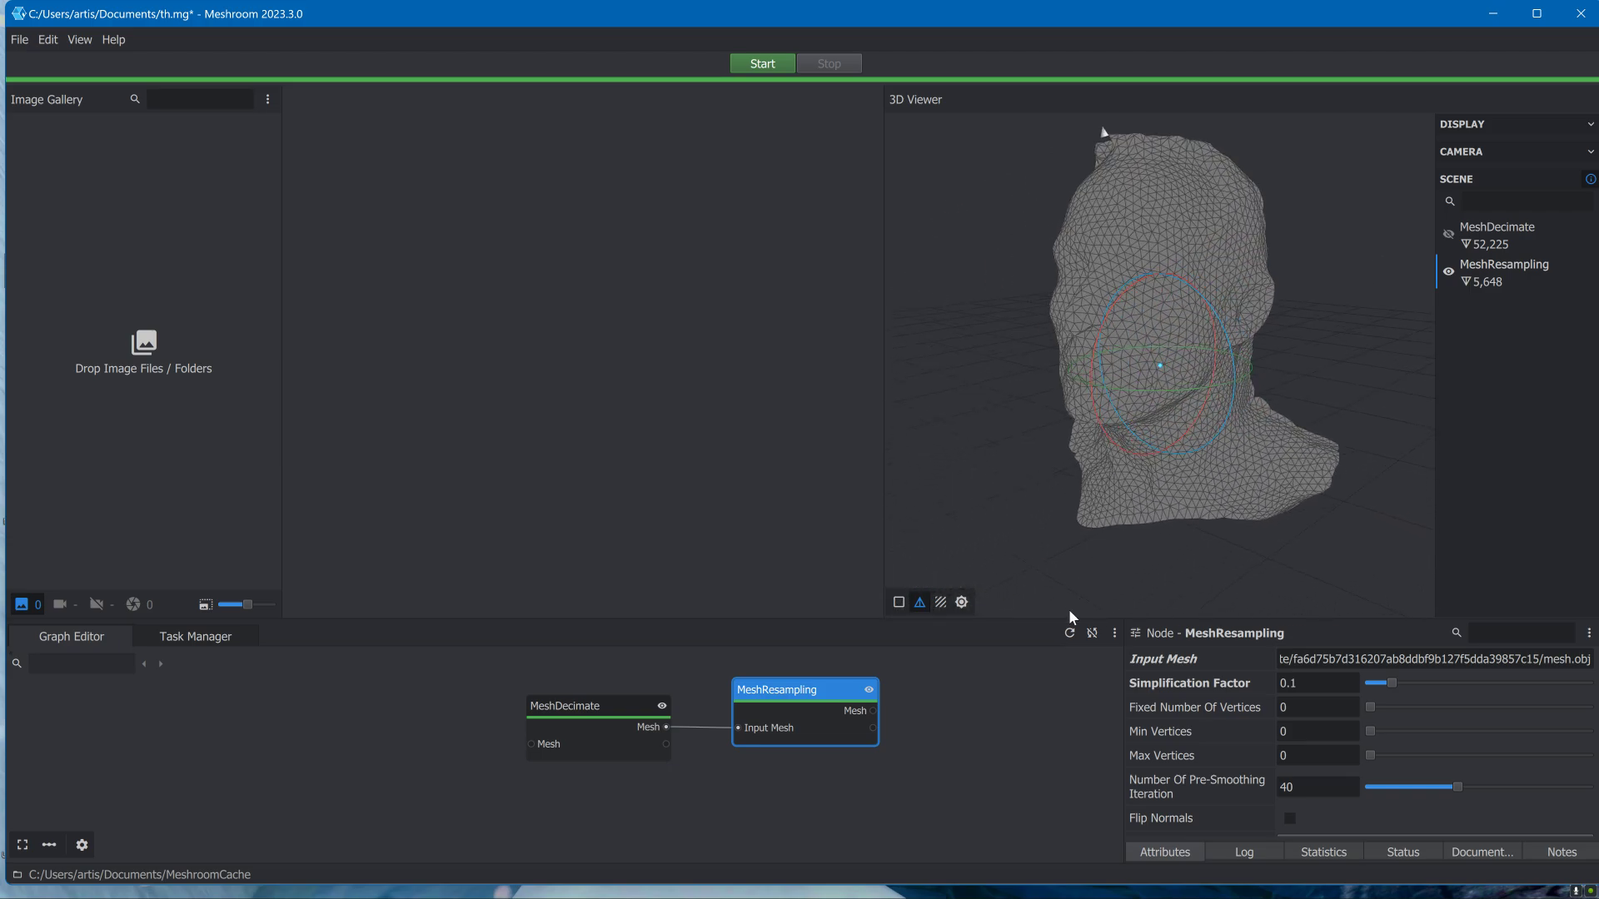
# - Slightly increase the MeshDecimate node's Simplification Factor, recompute the graph and show the MeshResampling result in the 3D viewer
pyautogui.click(603, 708)
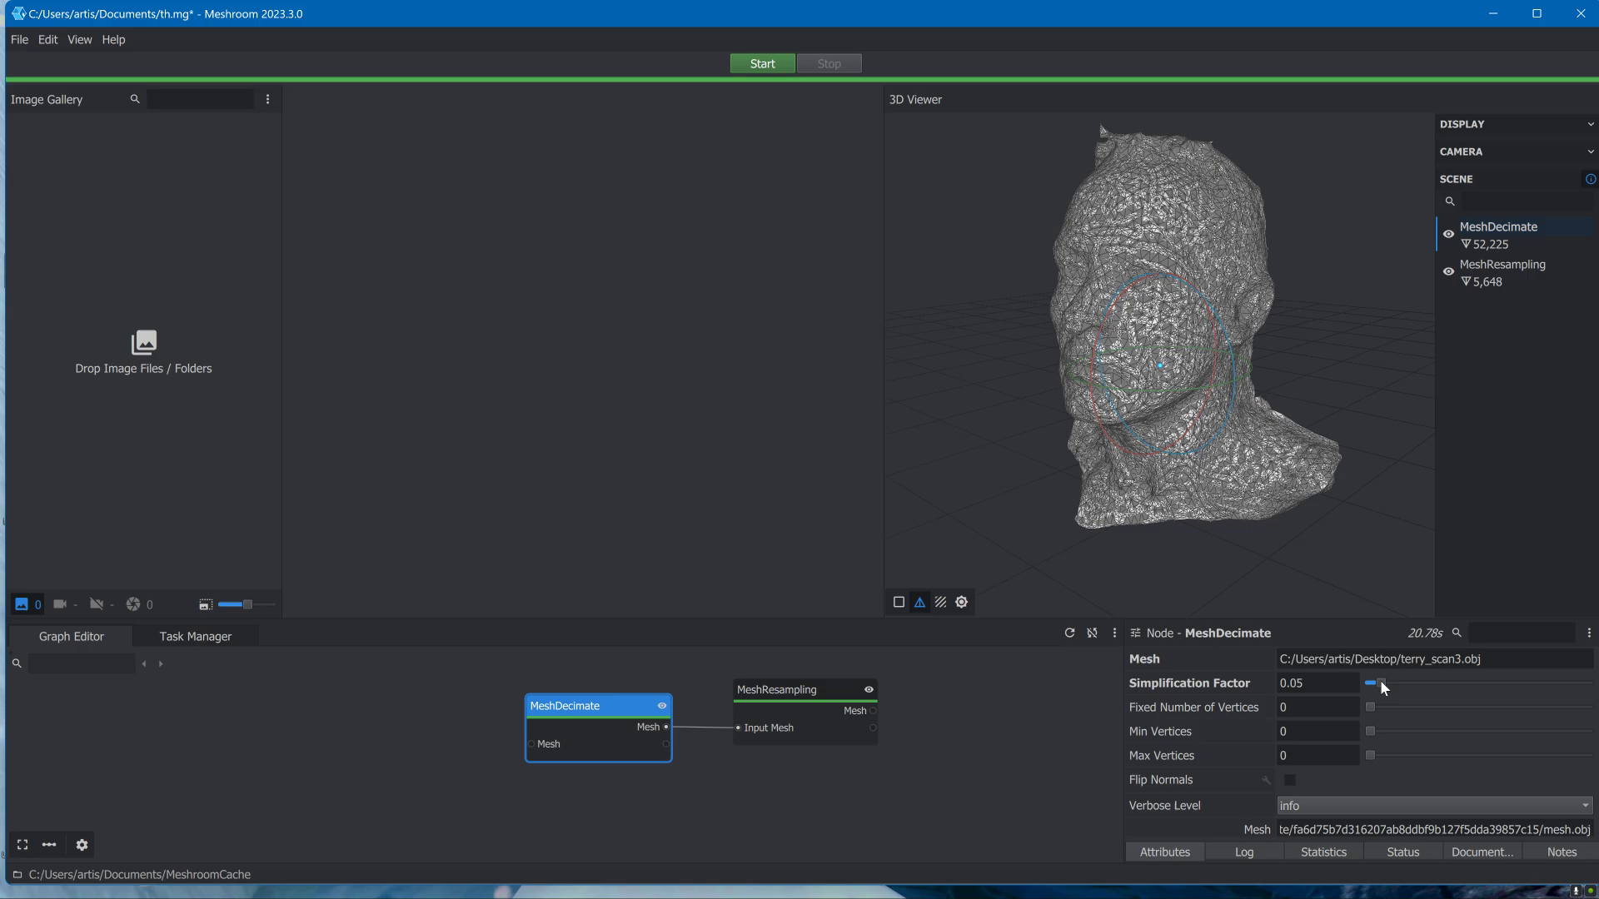
pyautogui.moveTo(1380, 681); pyautogui.dragTo(1392, 687)
pyautogui.click(786, 691)
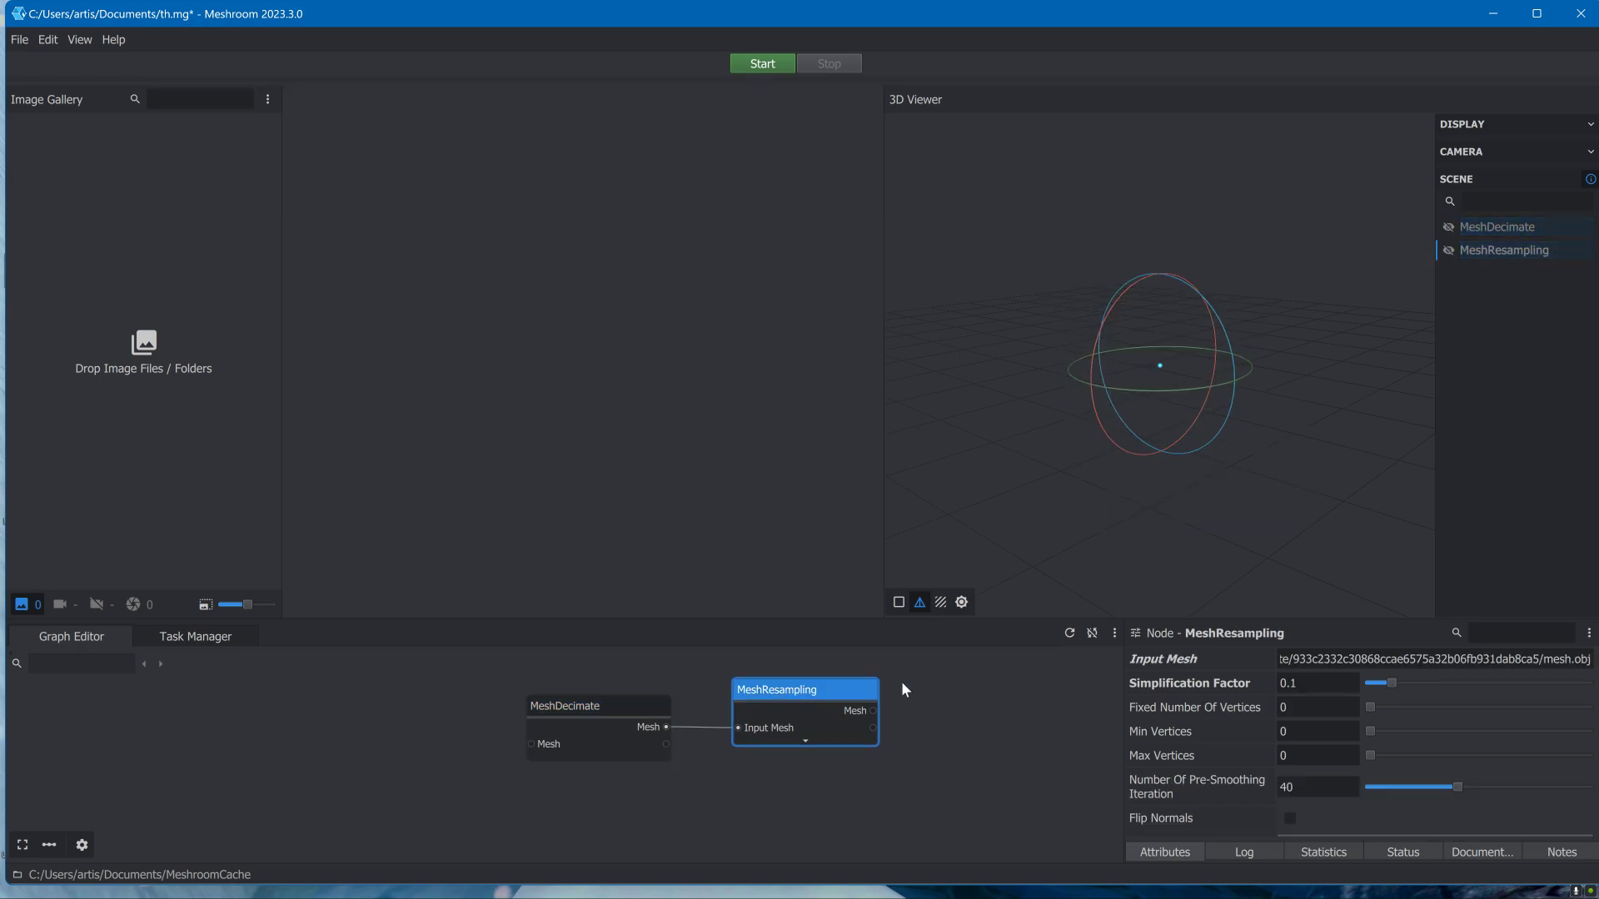
pyautogui.click(766, 70)
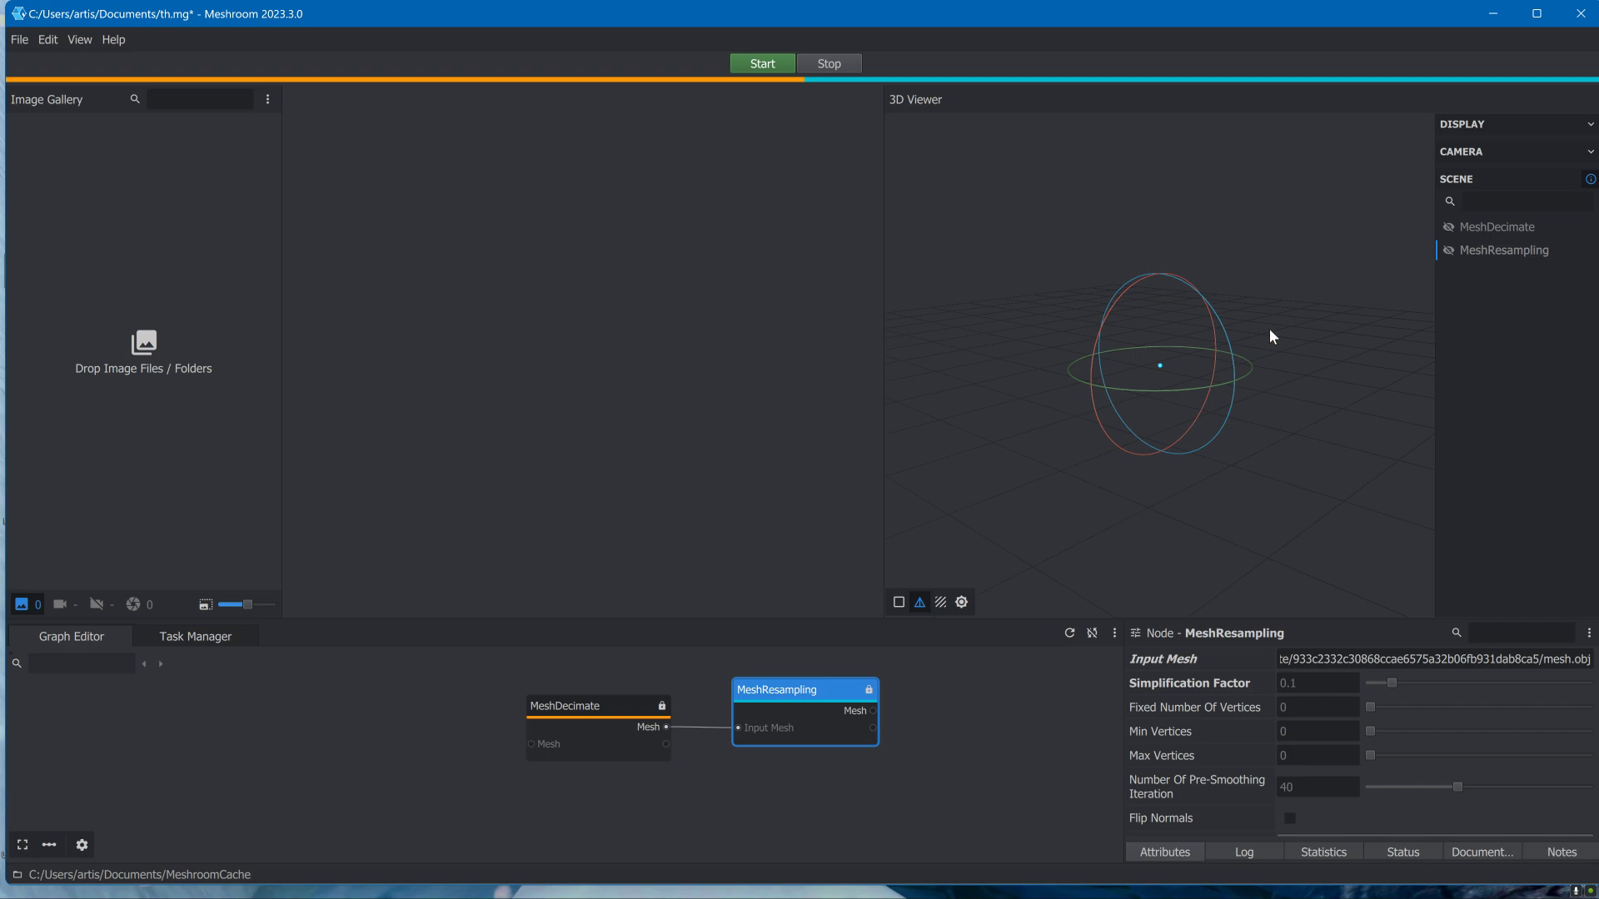
pyautogui.click(1451, 252)
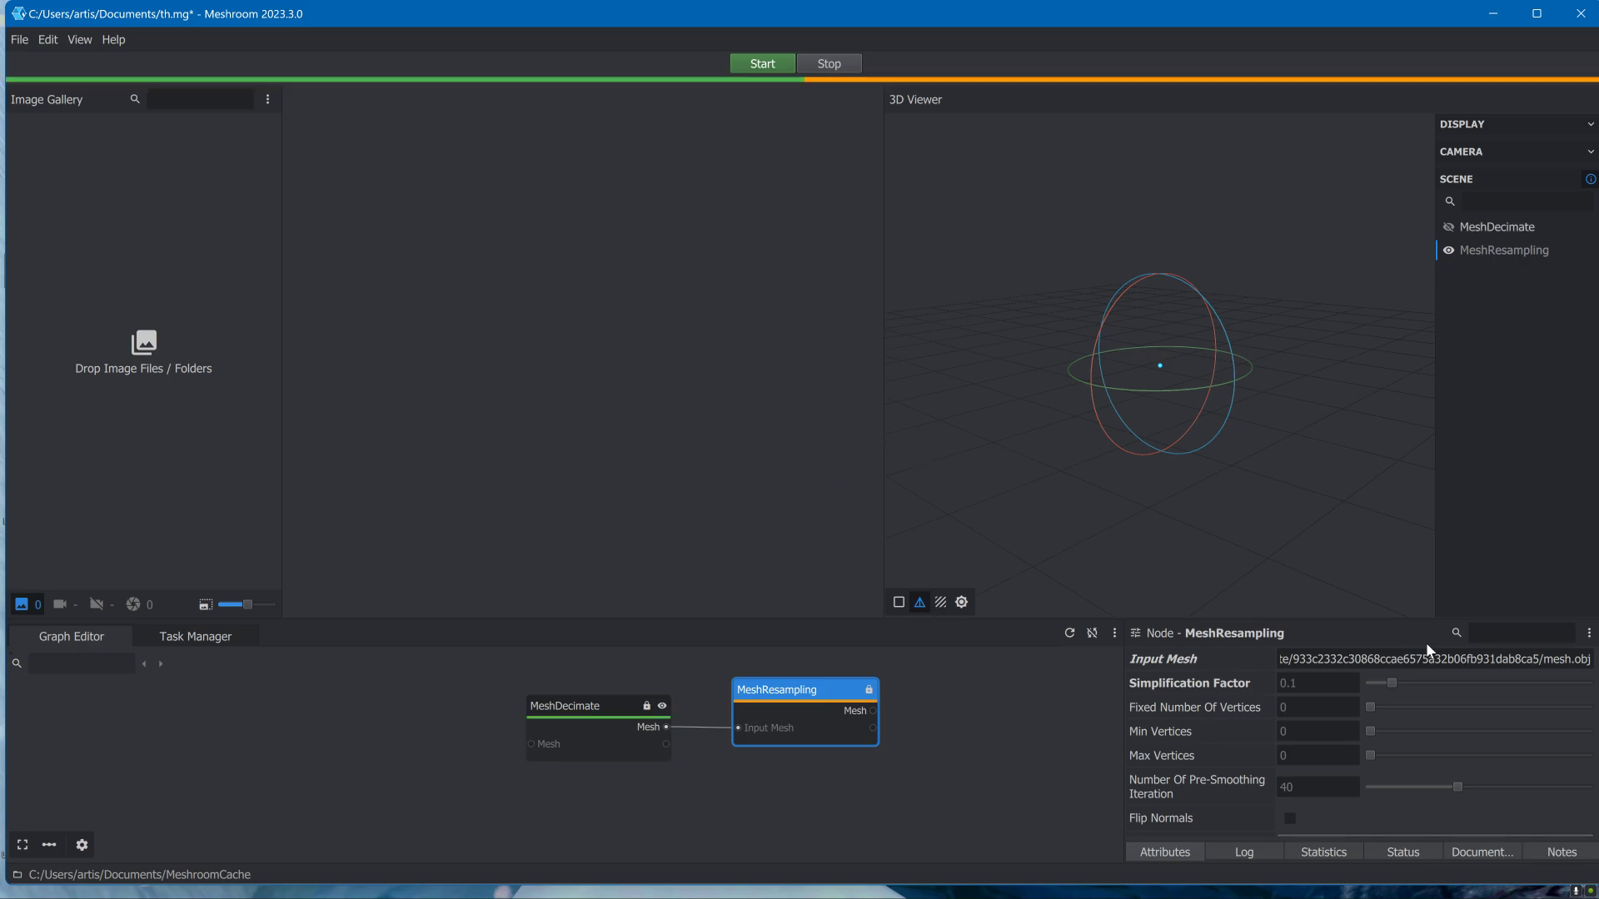
pyautogui.moveTo(1216, 541); pyautogui.dragTo(1257, 551)
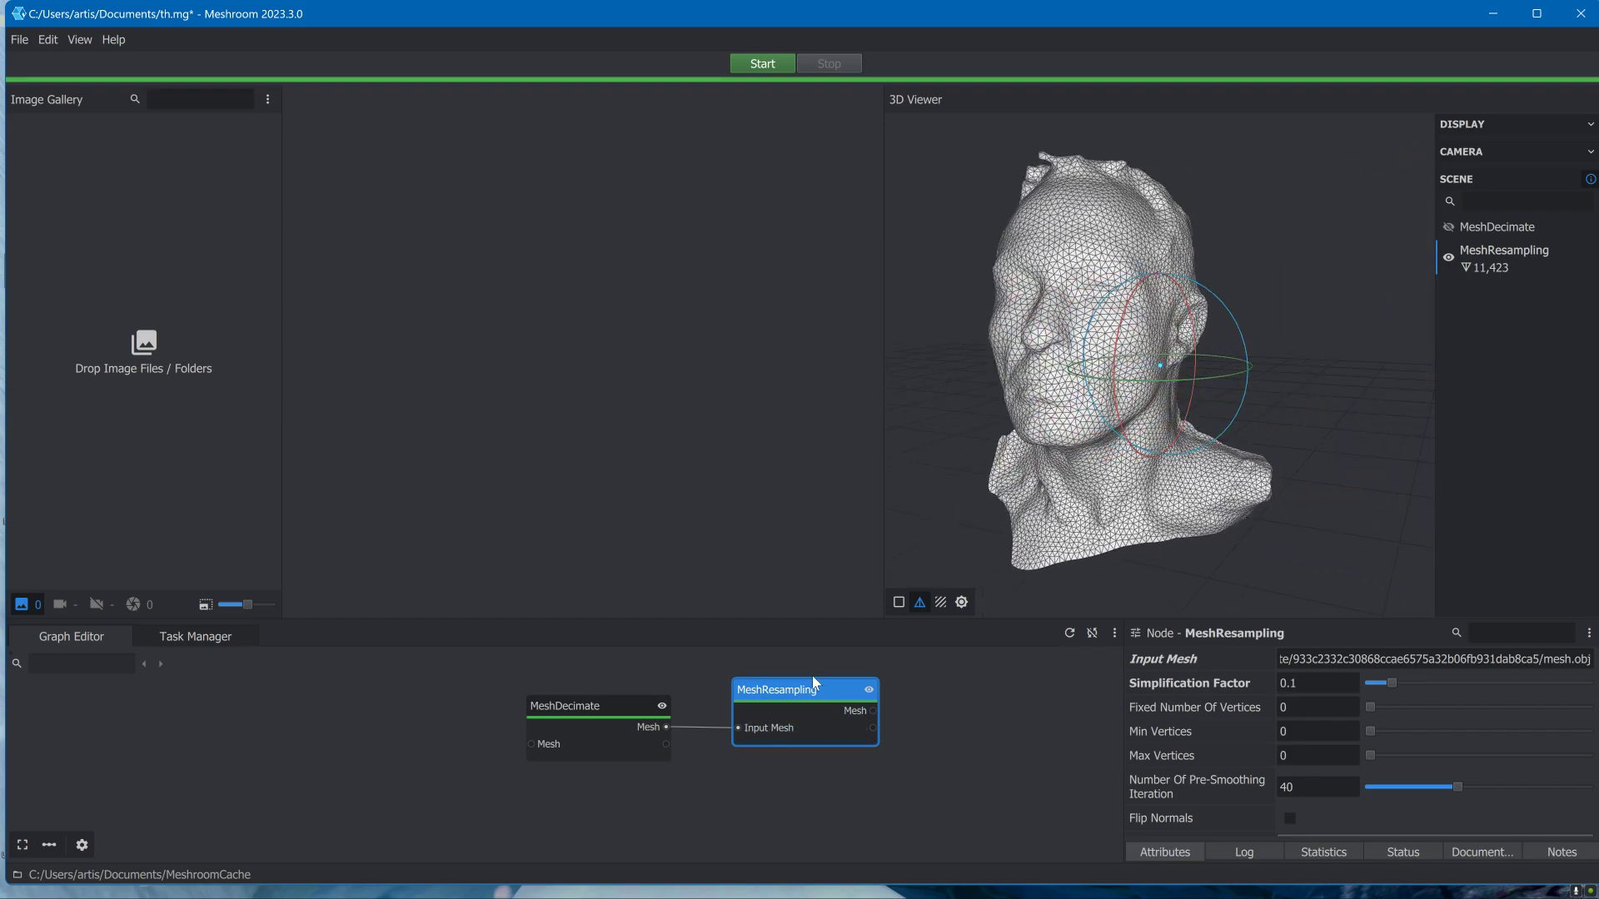
# - Copy the full output Mesh file path of the MeshResampling node
pyautogui.scroll(-2, 1271, 737)
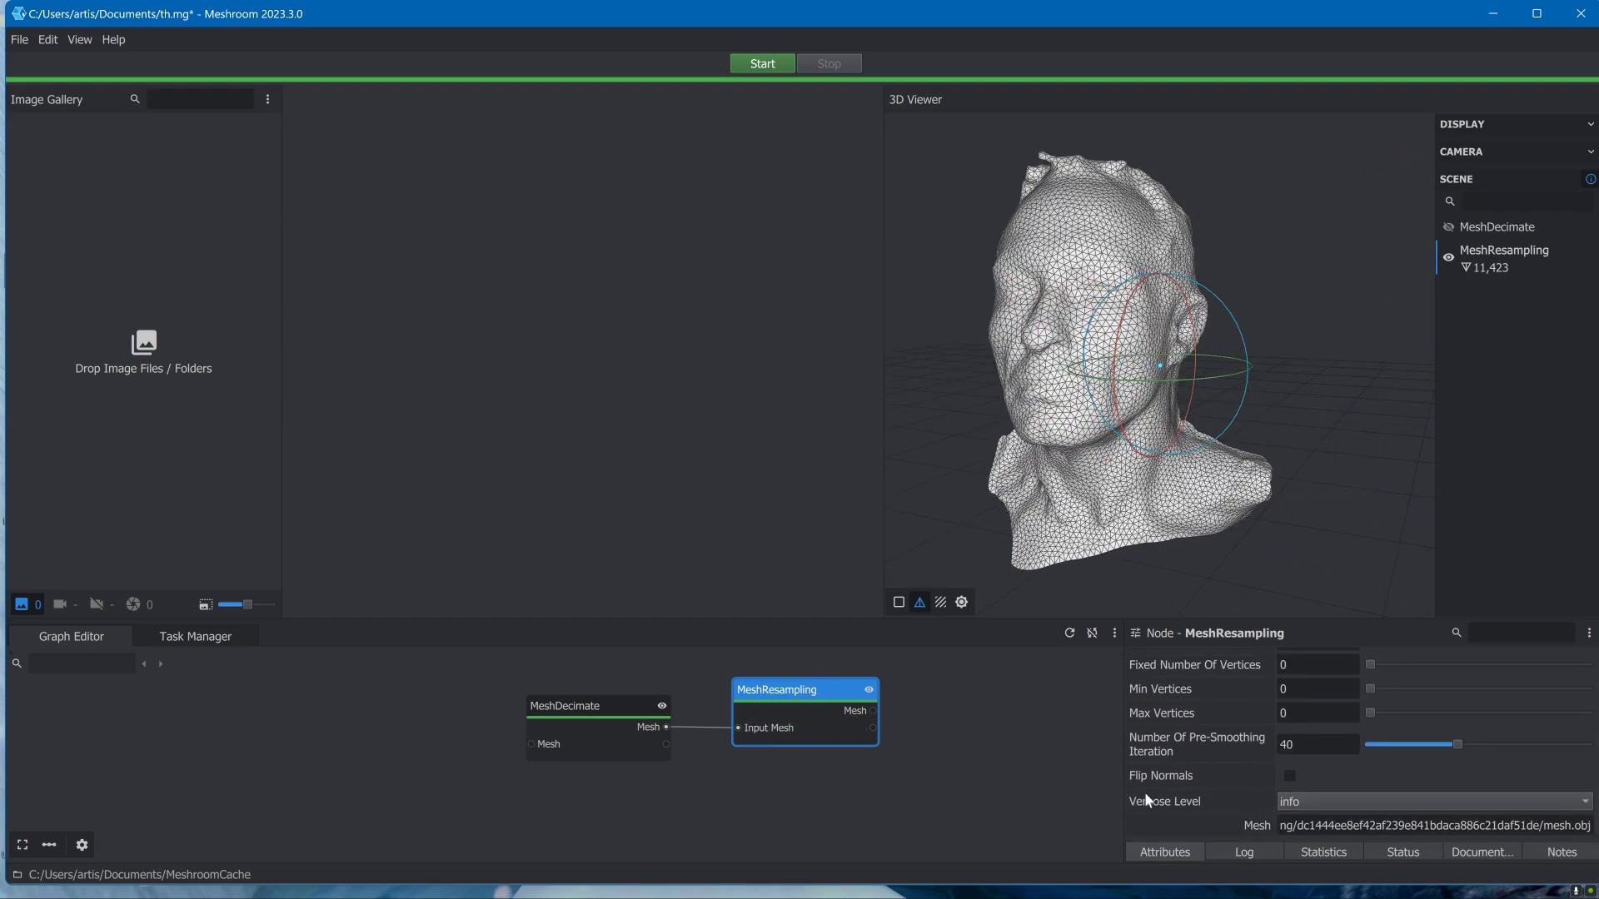
pyautogui.scroll(2, 1284, 778)
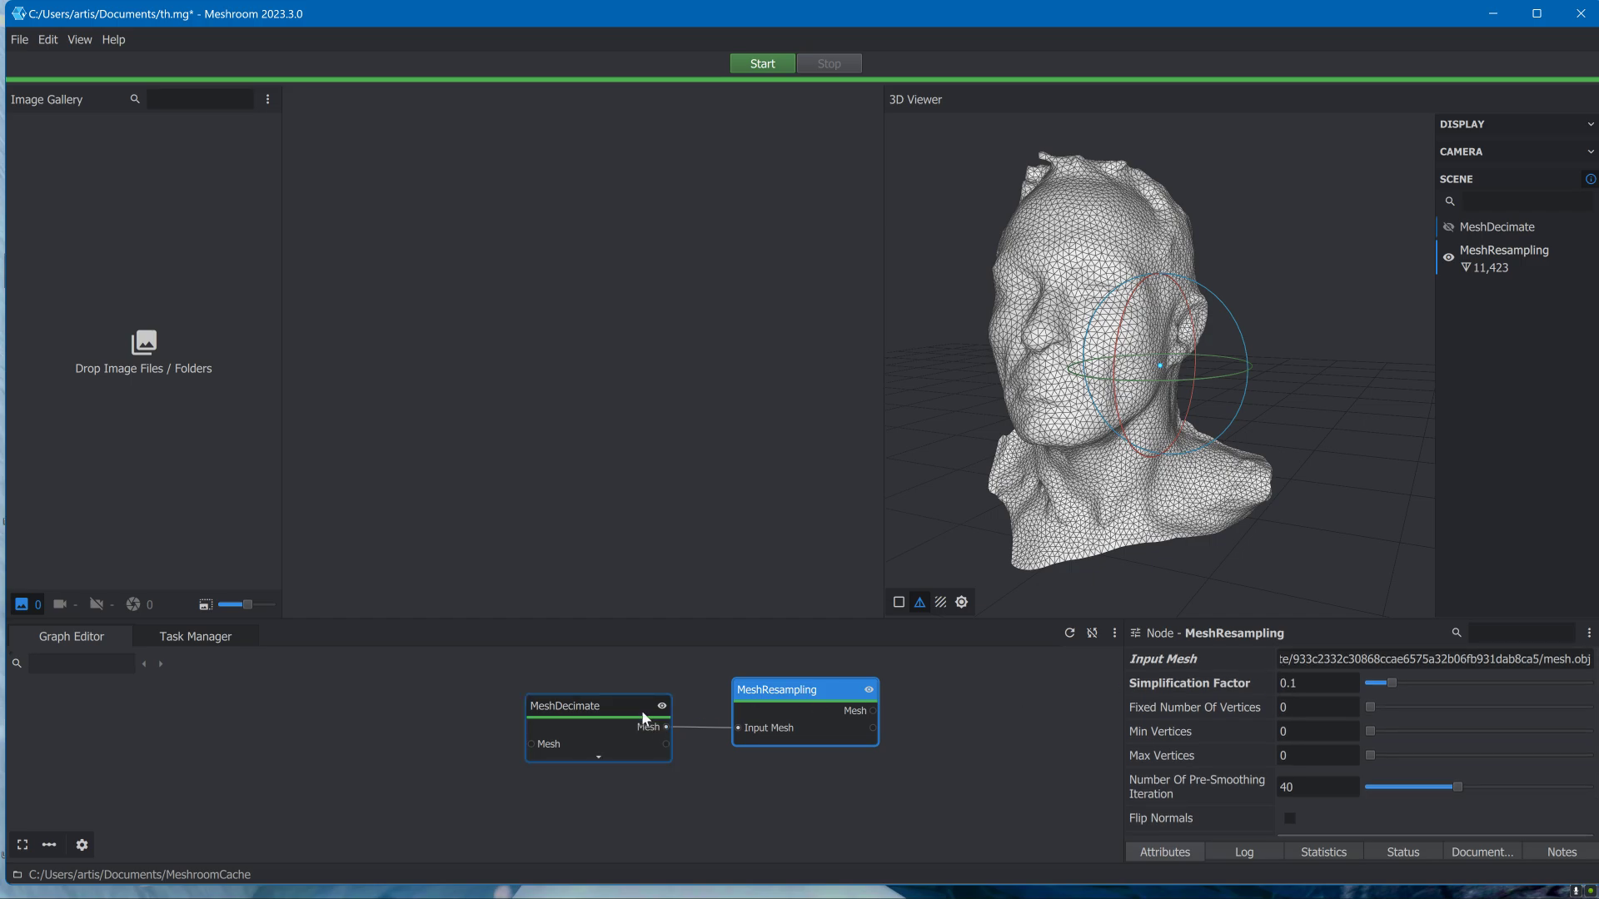
pyautogui.scroll(-2, 1192, 653)
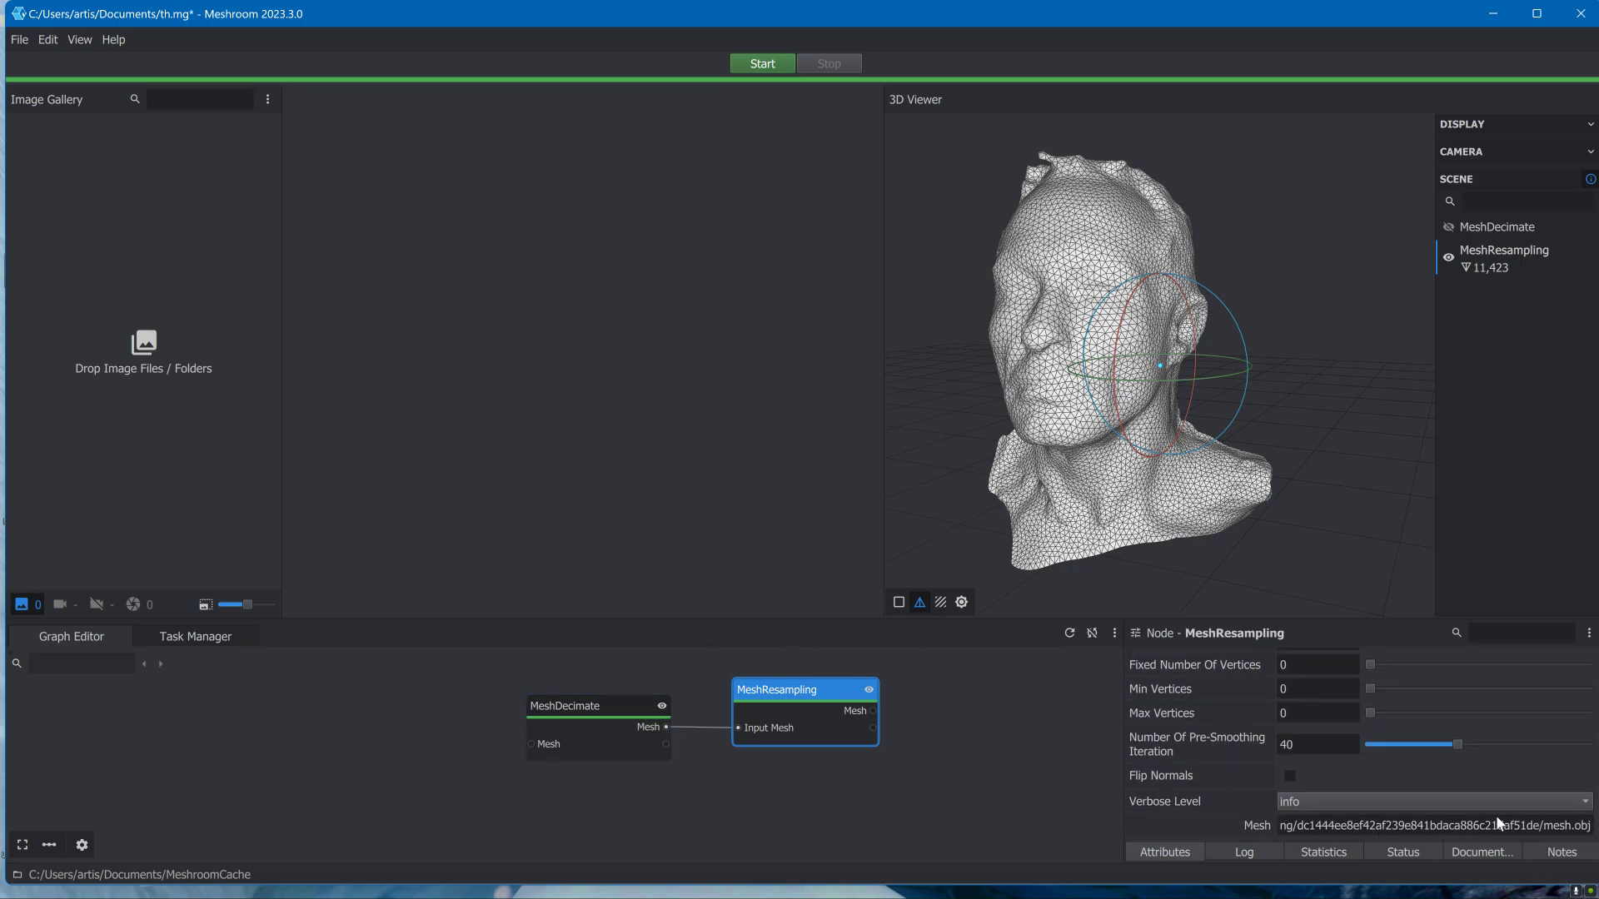
pyautogui.moveTo(1538, 824); pyautogui.dragTo(1109, 869)
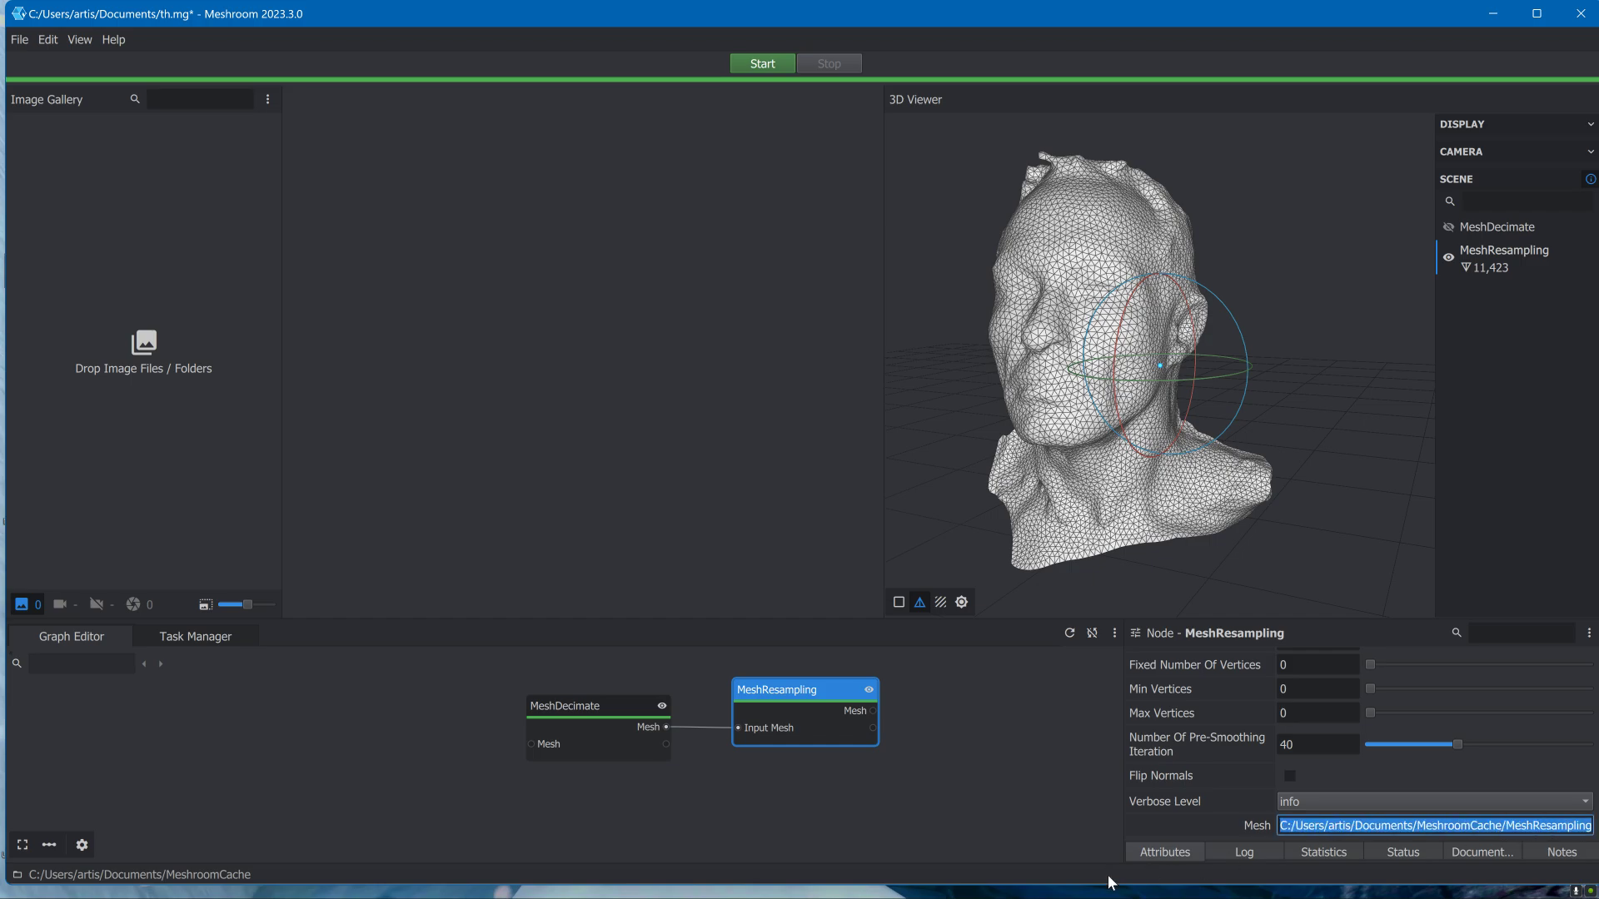
pyautogui.moveTo(1112, 894)
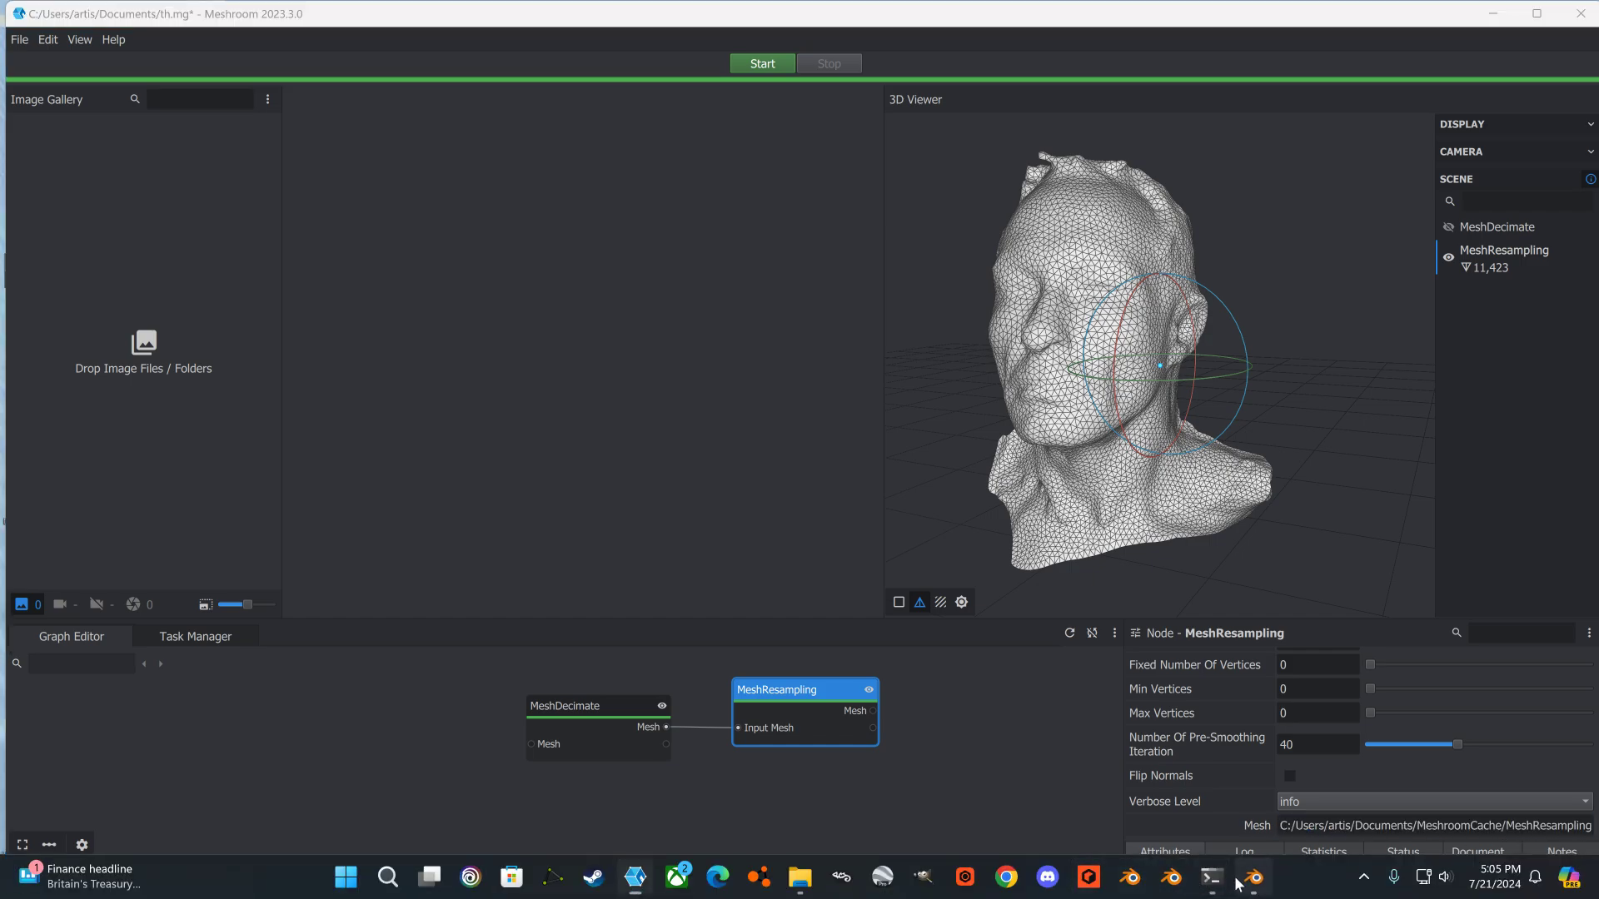
# - Switch to Blender and import mesh.obj as a Wavefront OBJ from the copied MeshroomCache path
pyautogui.click(1254, 877)
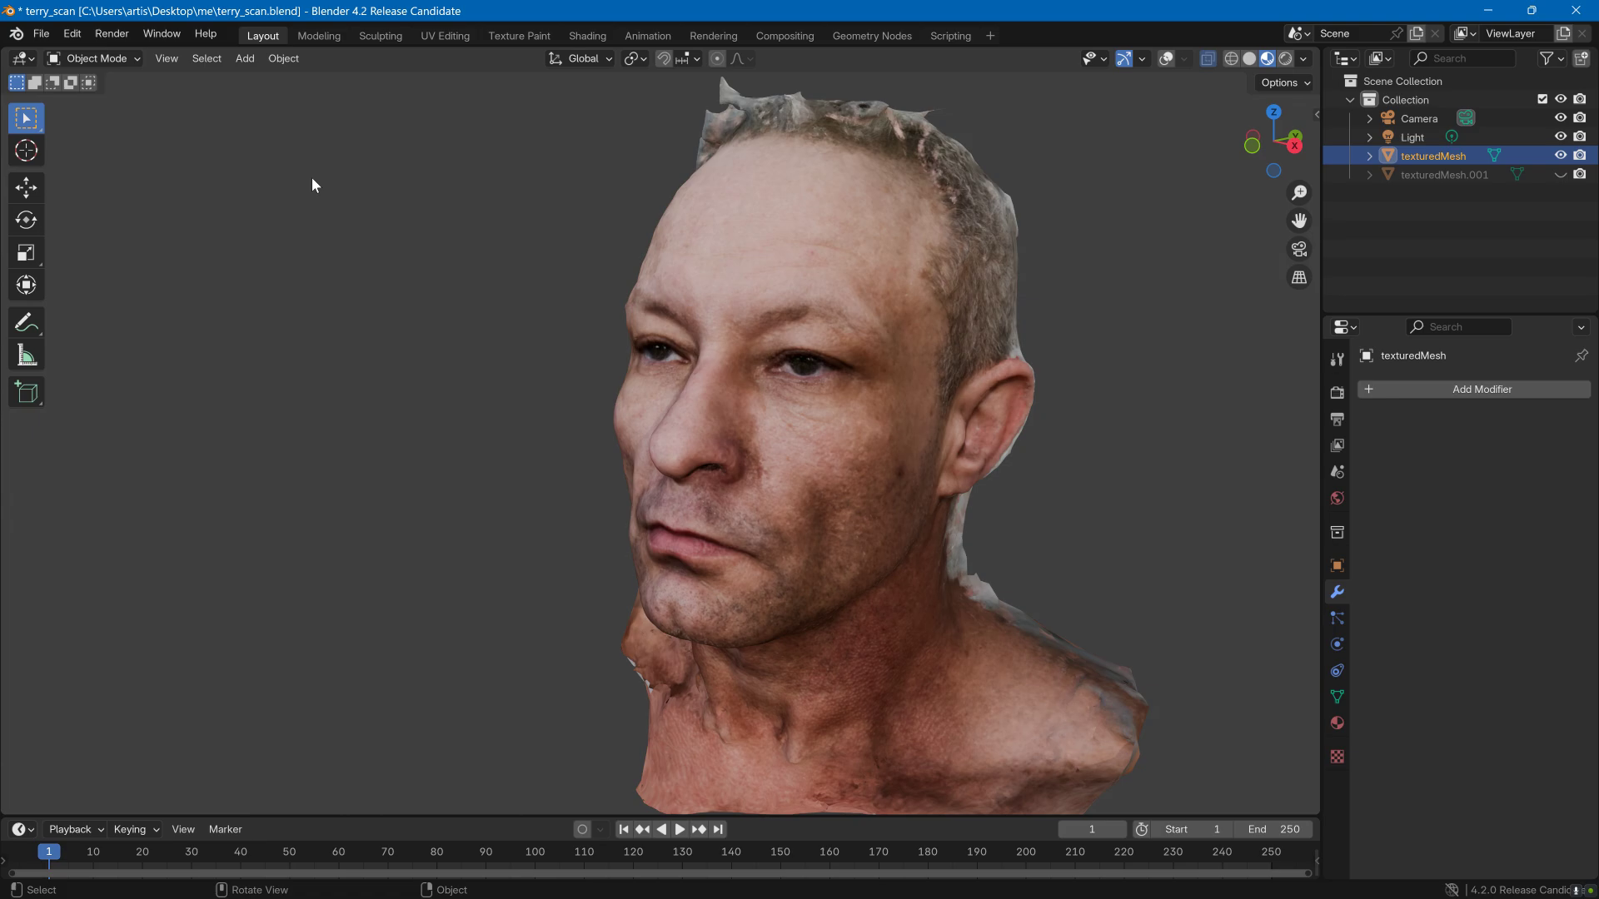
pyautogui.click(41, 33)
pyautogui.moveTo(168, 298)
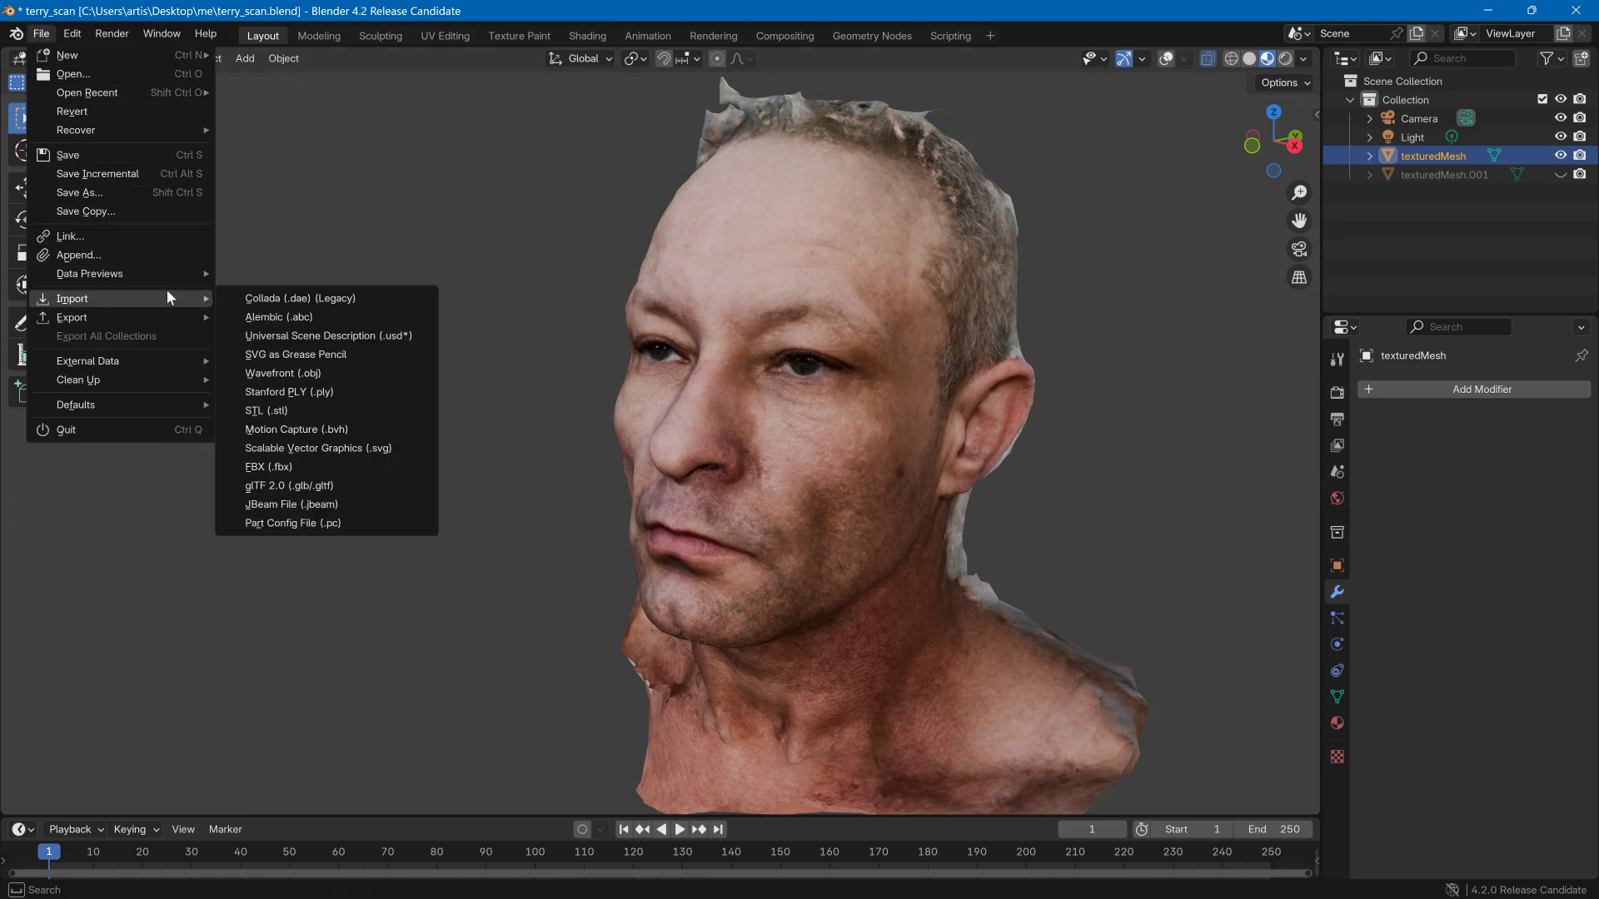
pyautogui.click(356, 376)
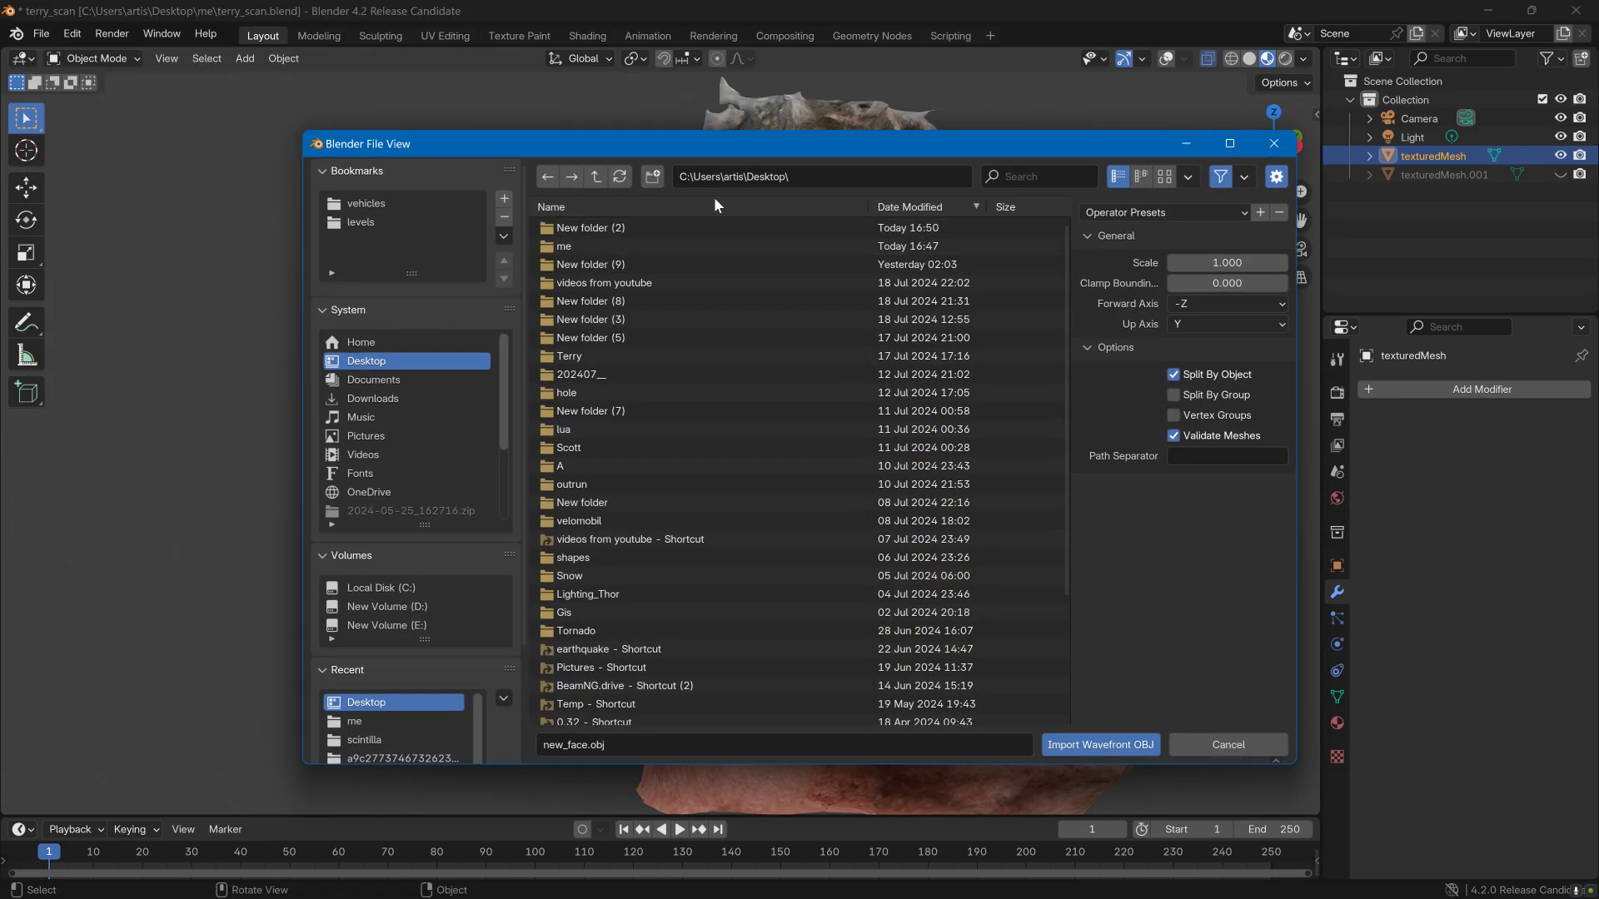
pyautogui.click(724, 177)
pyautogui.hotkey('ctrl', 'v')
pyautogui.press('Return')
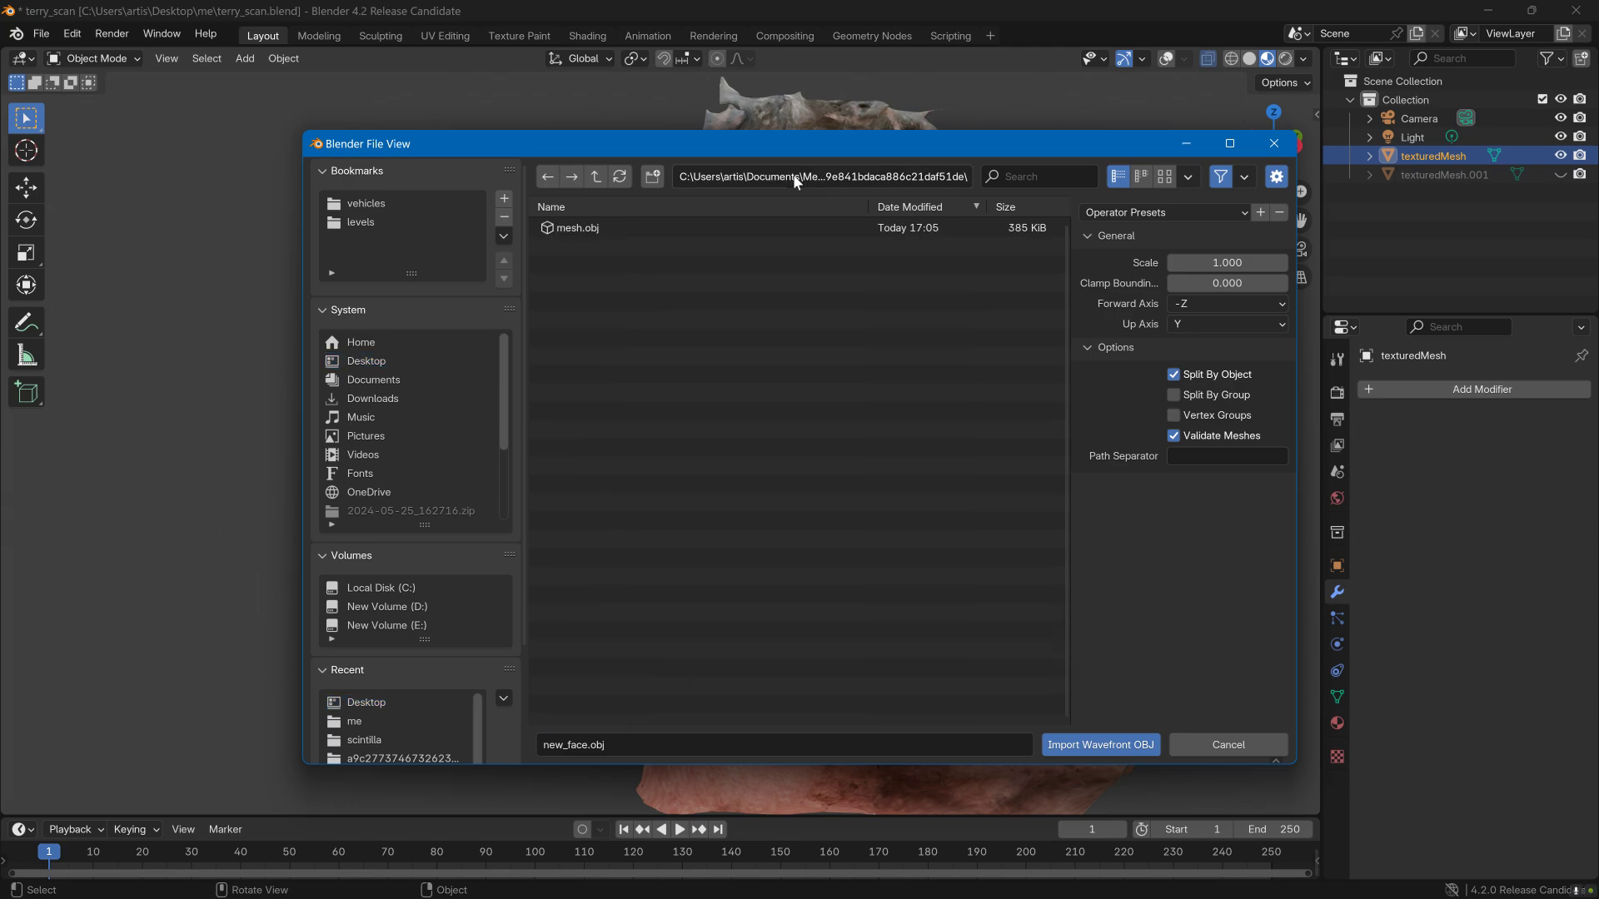
pyautogui.click(598, 226)
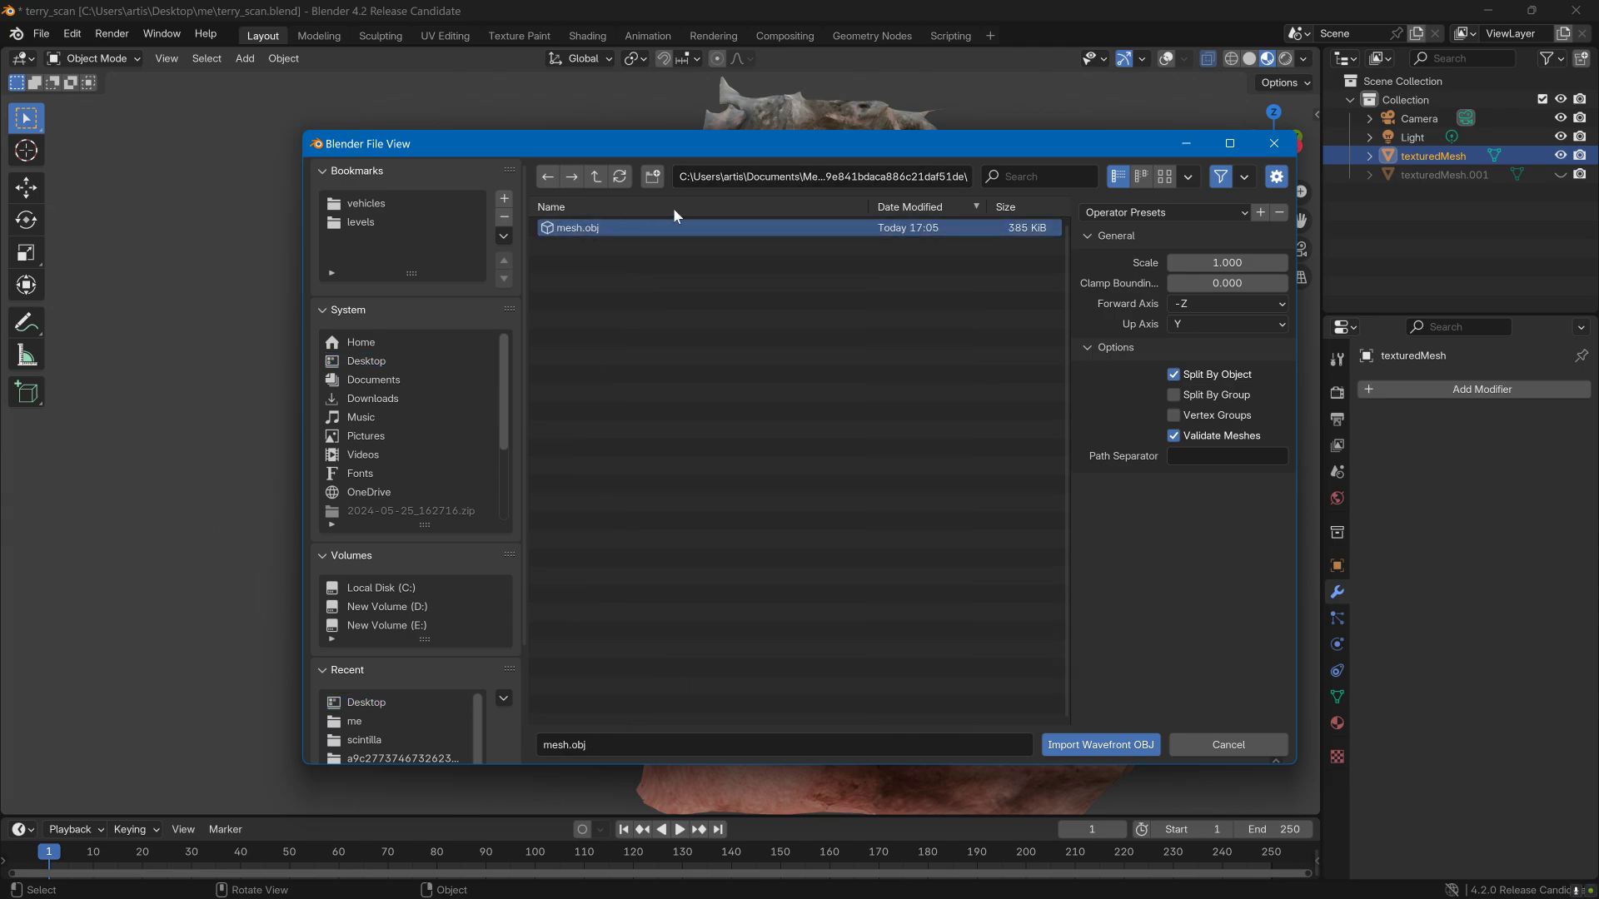
pyautogui.click(1097, 745)
# - Check how the imported mesh overlaps the textured head, and delete the Light and Camera from the scene
pyautogui.moveTo(985, 477); pyautogui.dragTo(1227, 375, button='middle')
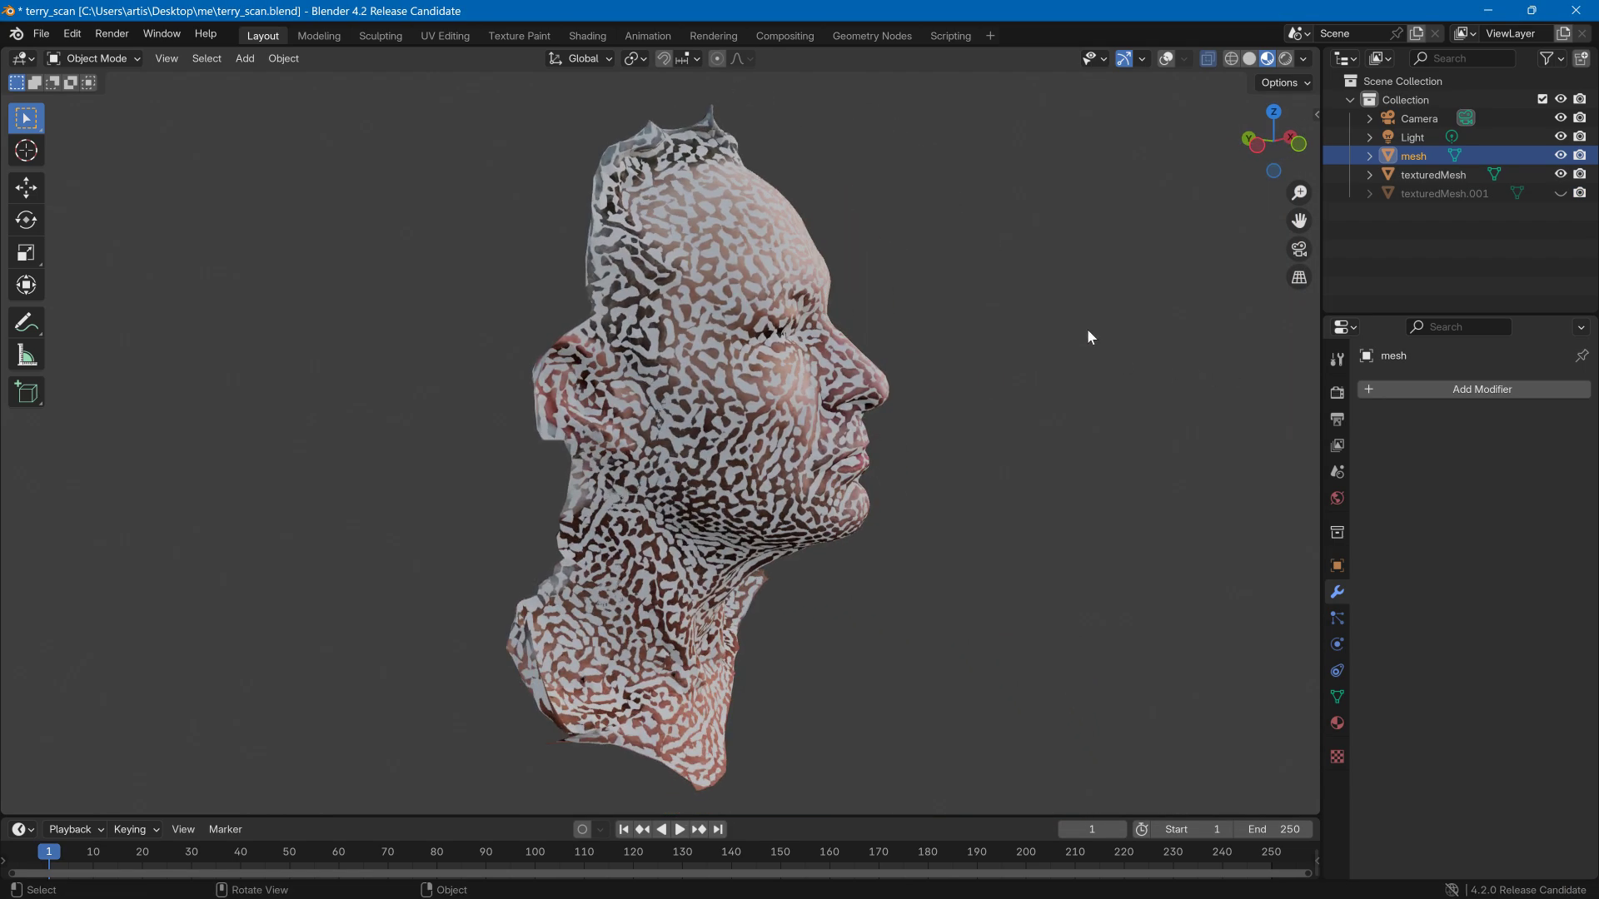
pyautogui.moveTo(1061, 303); pyautogui.dragTo(774, 283, button='middle')
pyautogui.scroll(2, 842, 282)
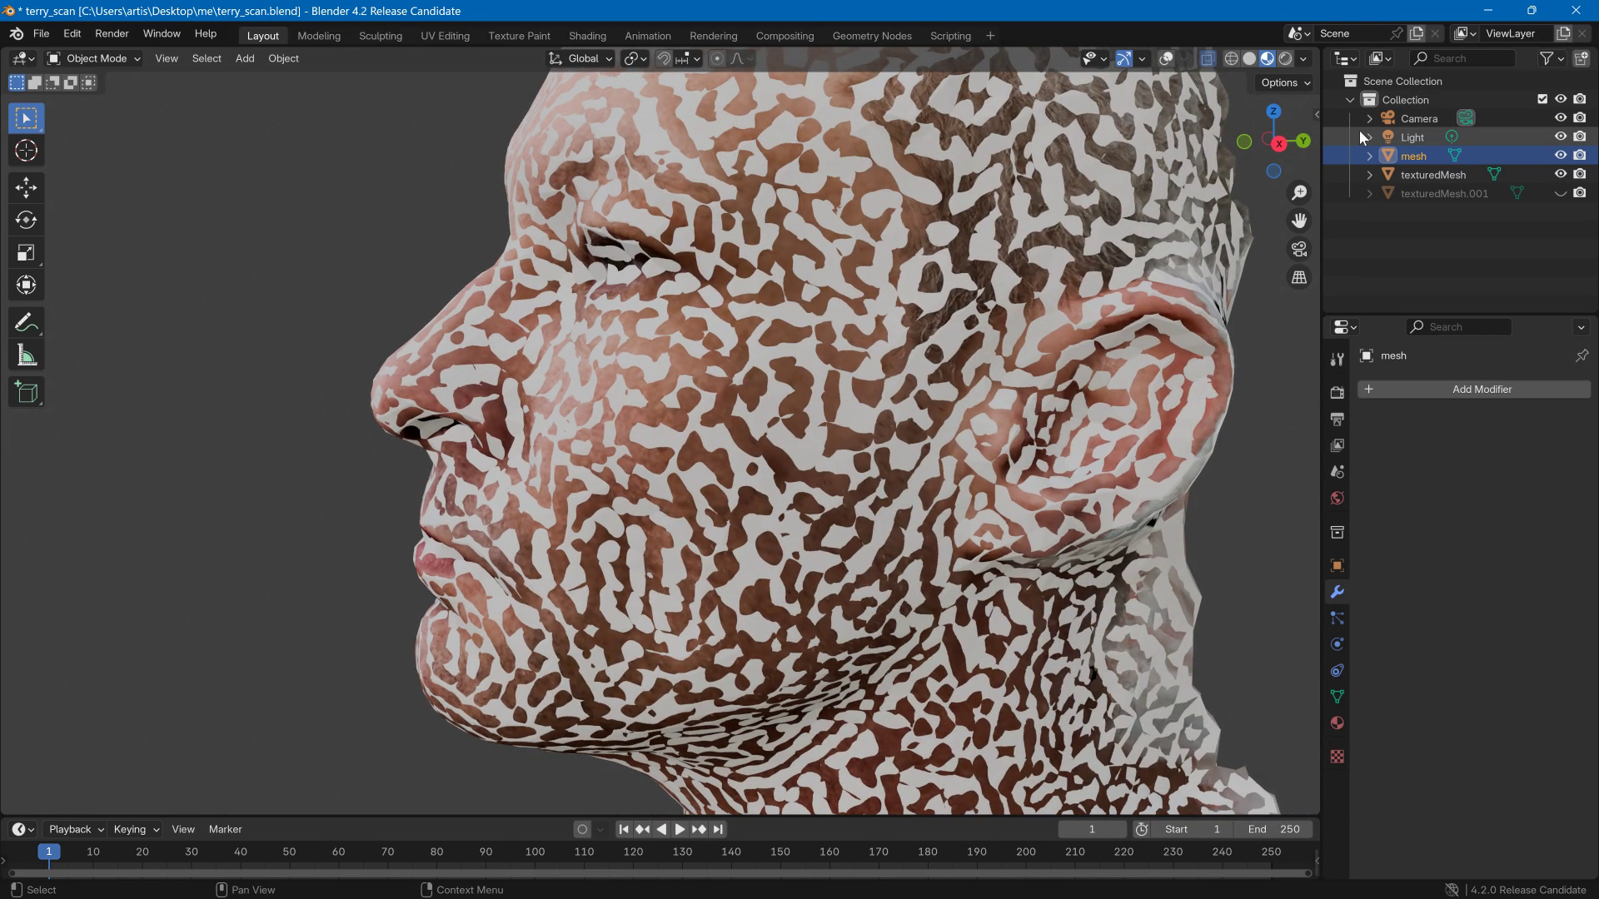
pyautogui.click(1477, 135)
pyautogui.press('Delete')
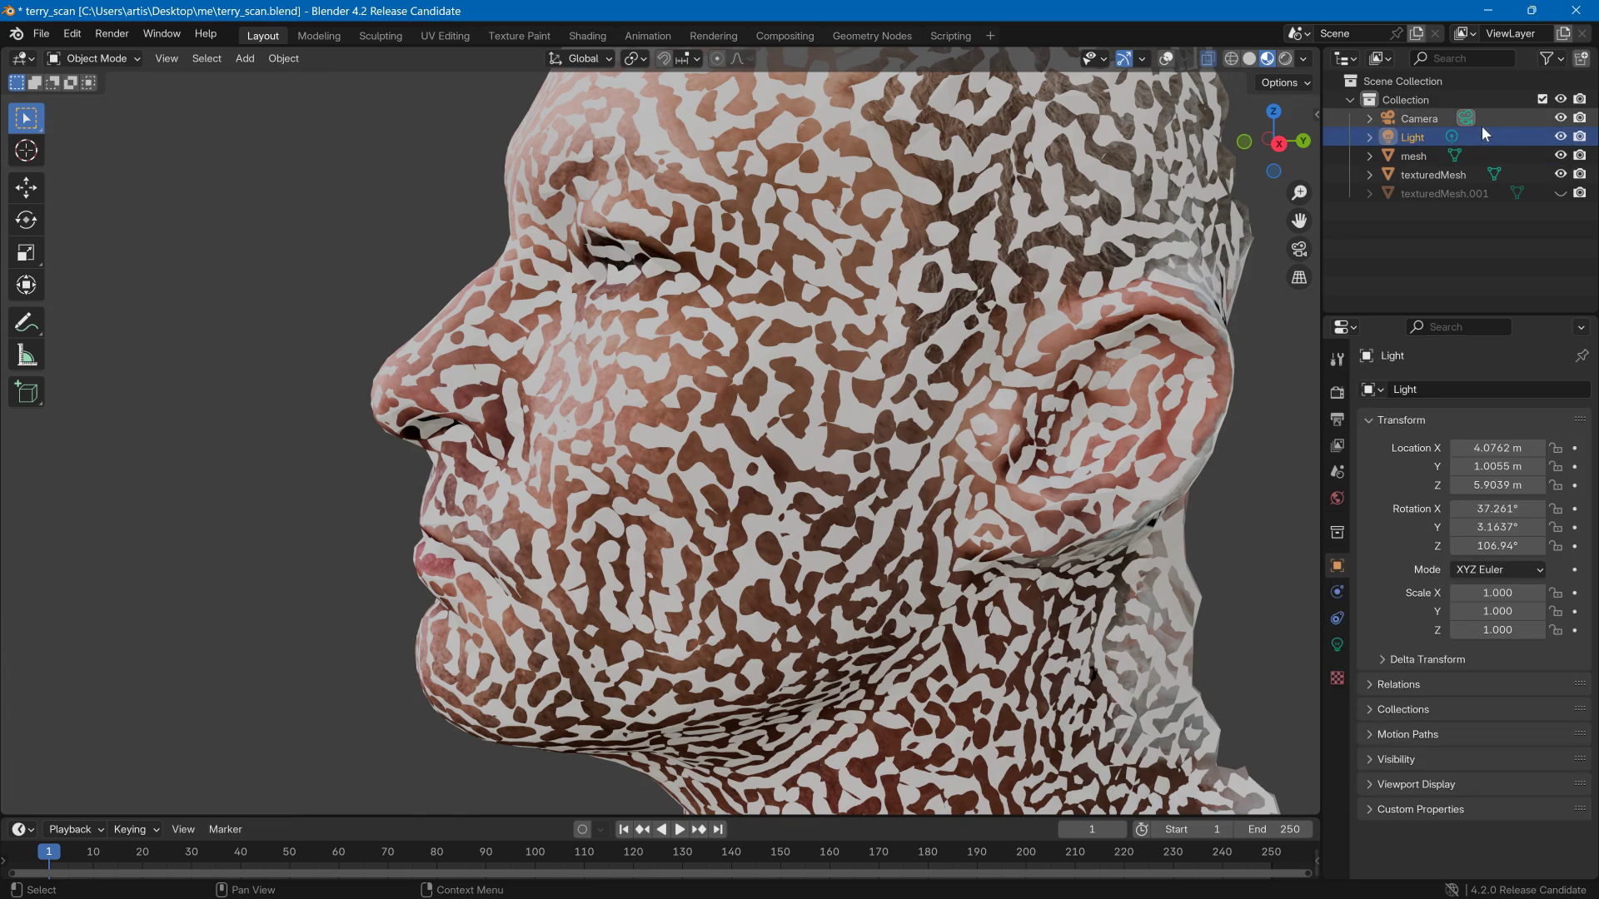
pyautogui.click(1496, 114)
pyautogui.press('Delete')
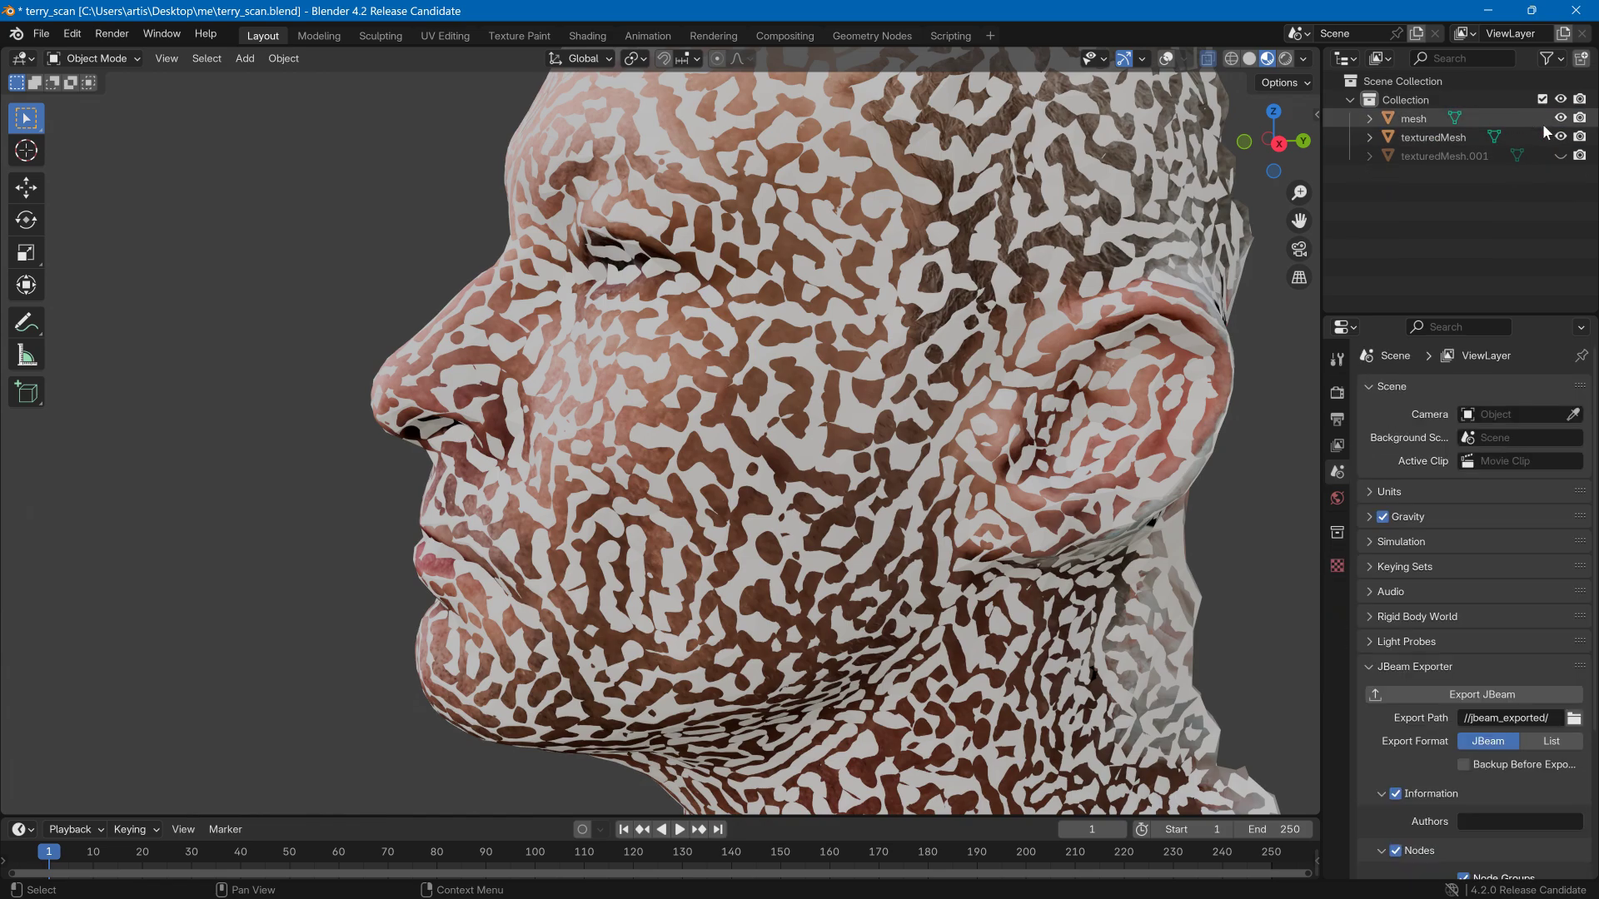
# - Hide texturedMesh and display the imported resampled mesh as a wireframe
pyautogui.click(1561, 137)
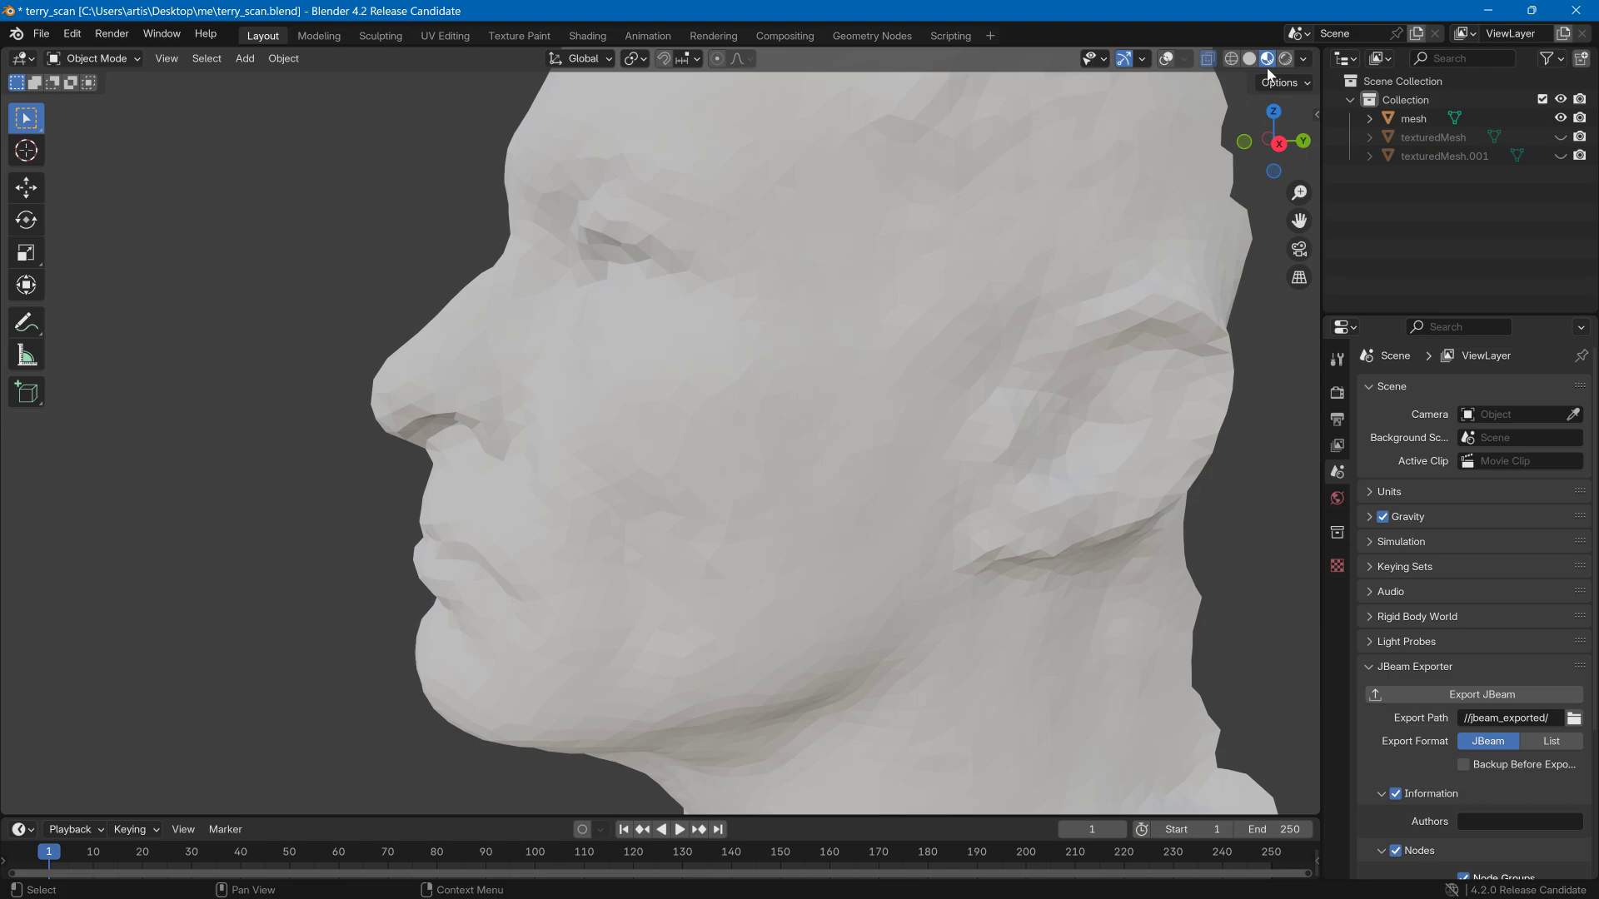
pyautogui.click(1232, 59)
pyautogui.moveTo(1236, 69); pyautogui.dragTo(1222, 113, button='middle')
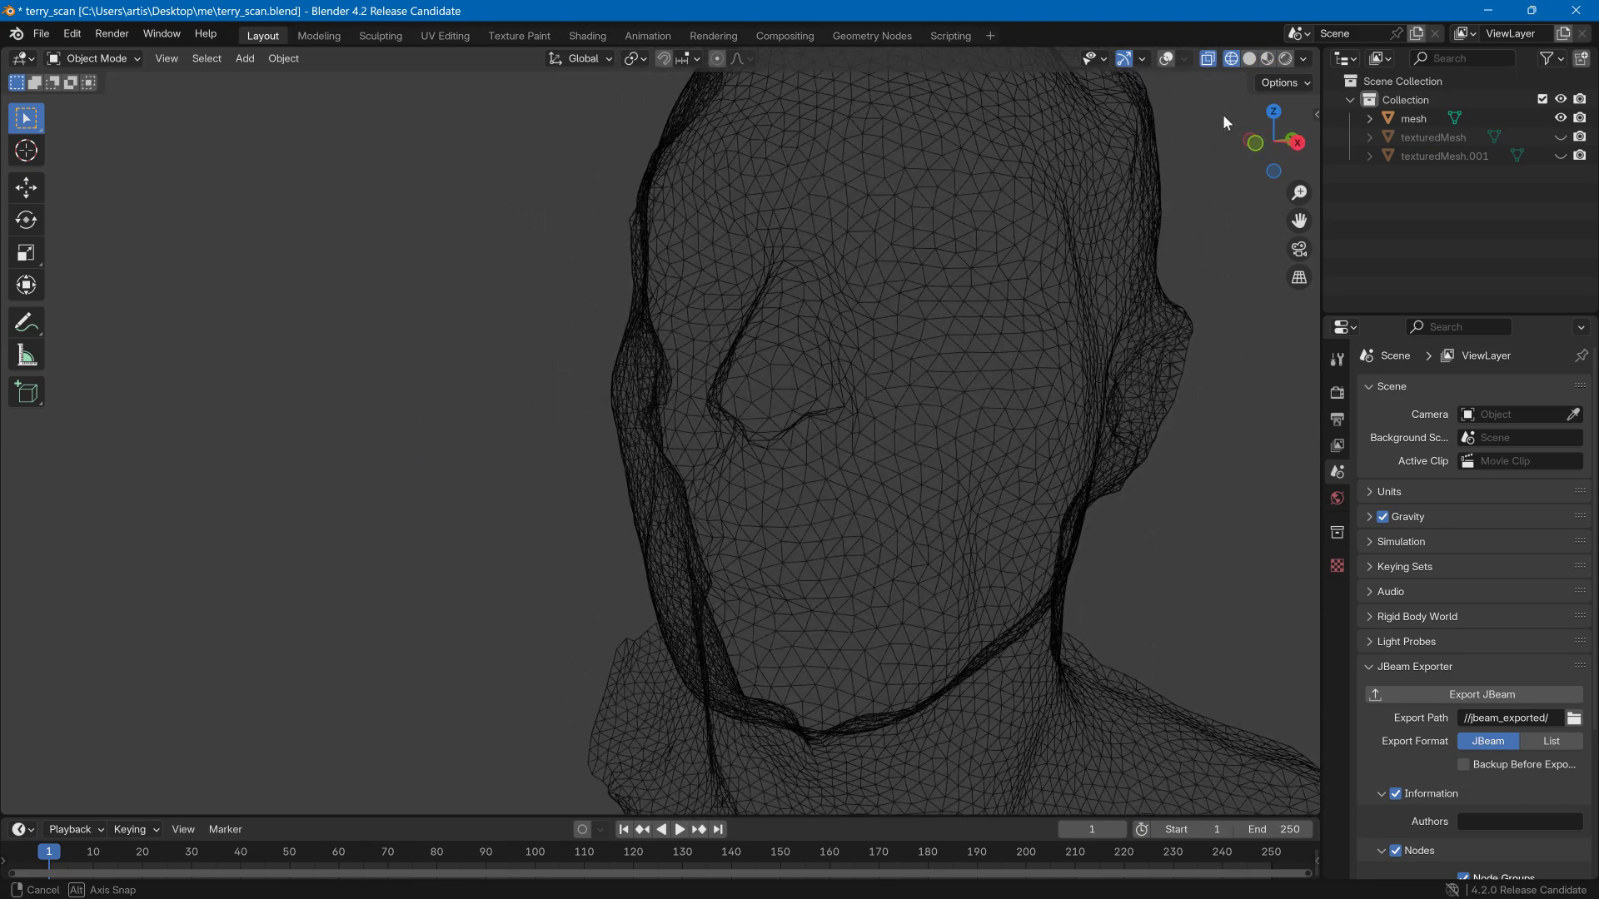
# - Toggle the visibility of texturedMesh, texturedMesh.001 and mesh to compare the wireframe density of the original and resampled heads
pyautogui.click(1557, 136)
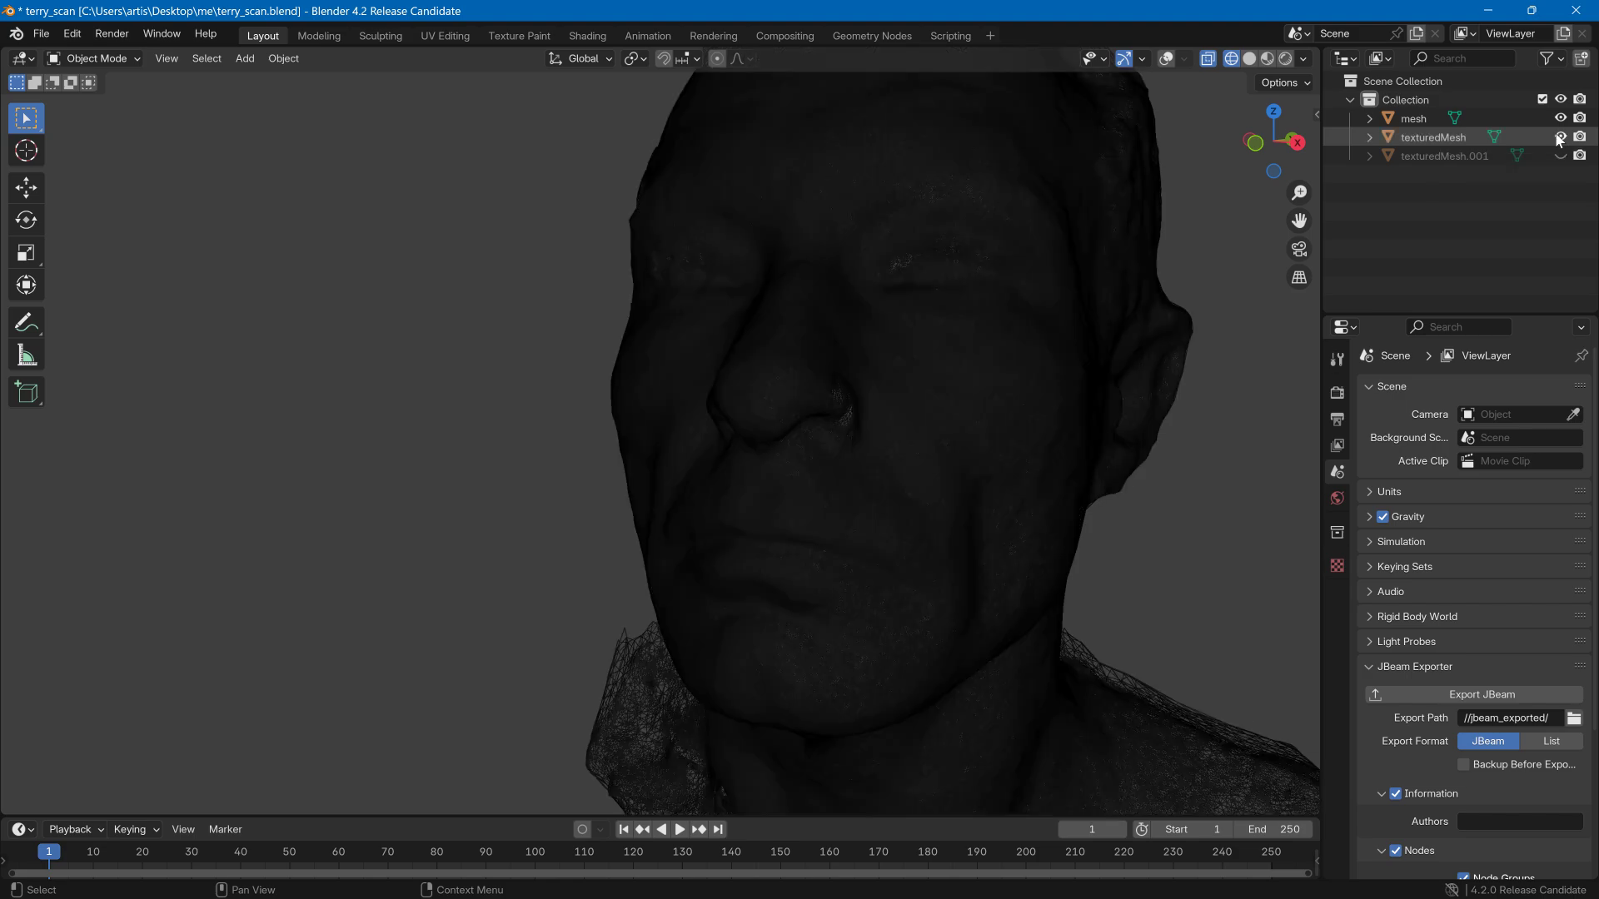
pyautogui.click(1561, 156)
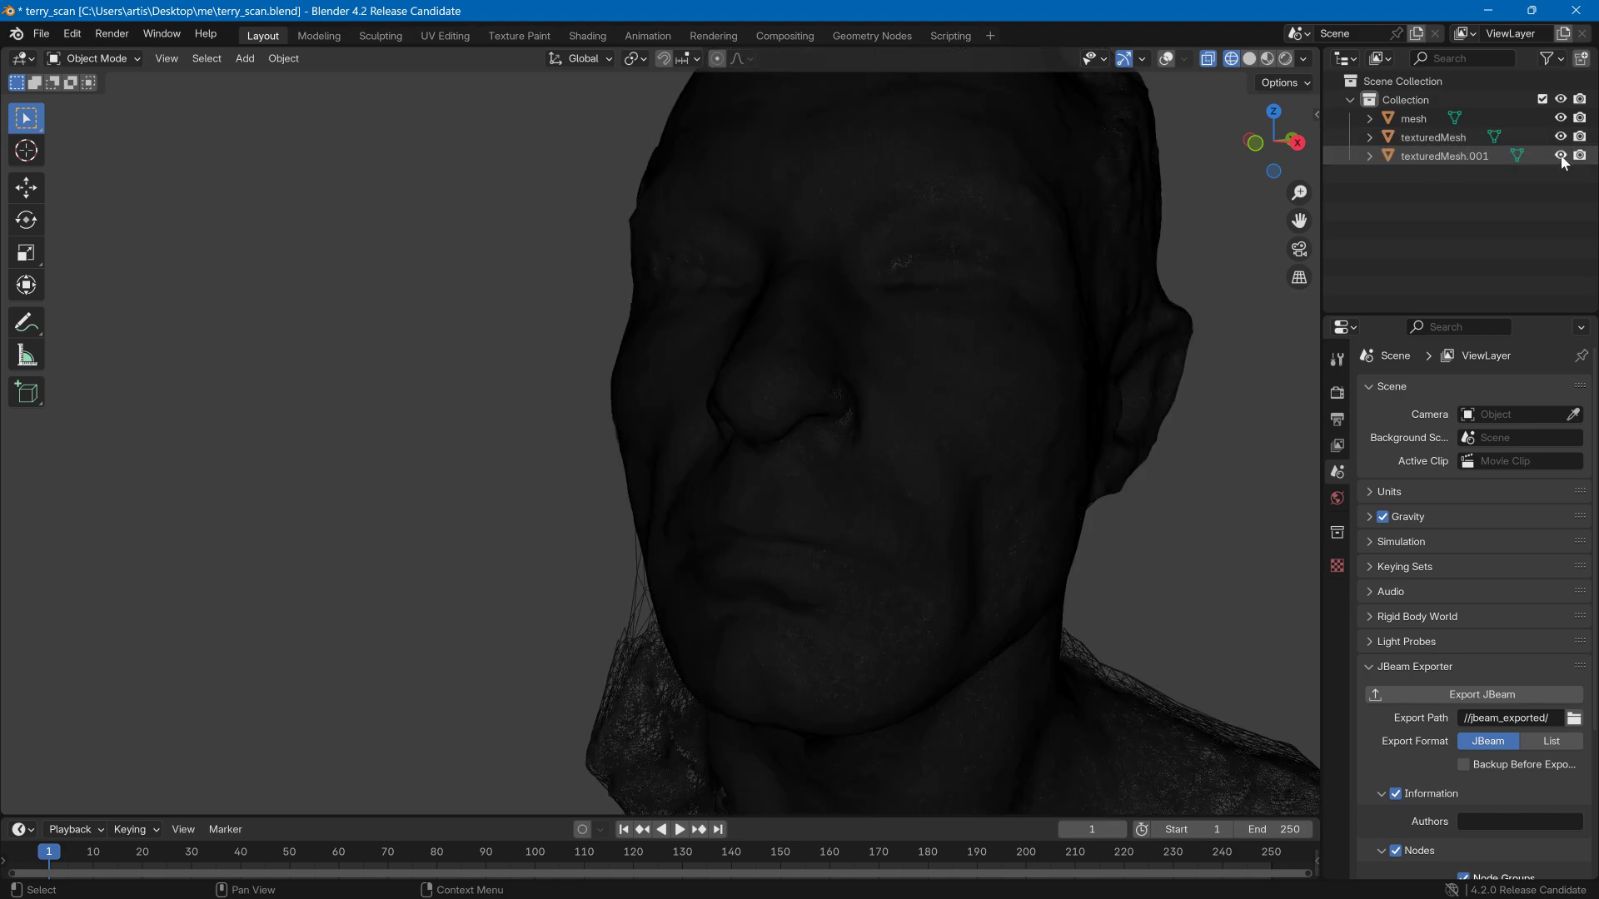
pyautogui.click(1561, 155)
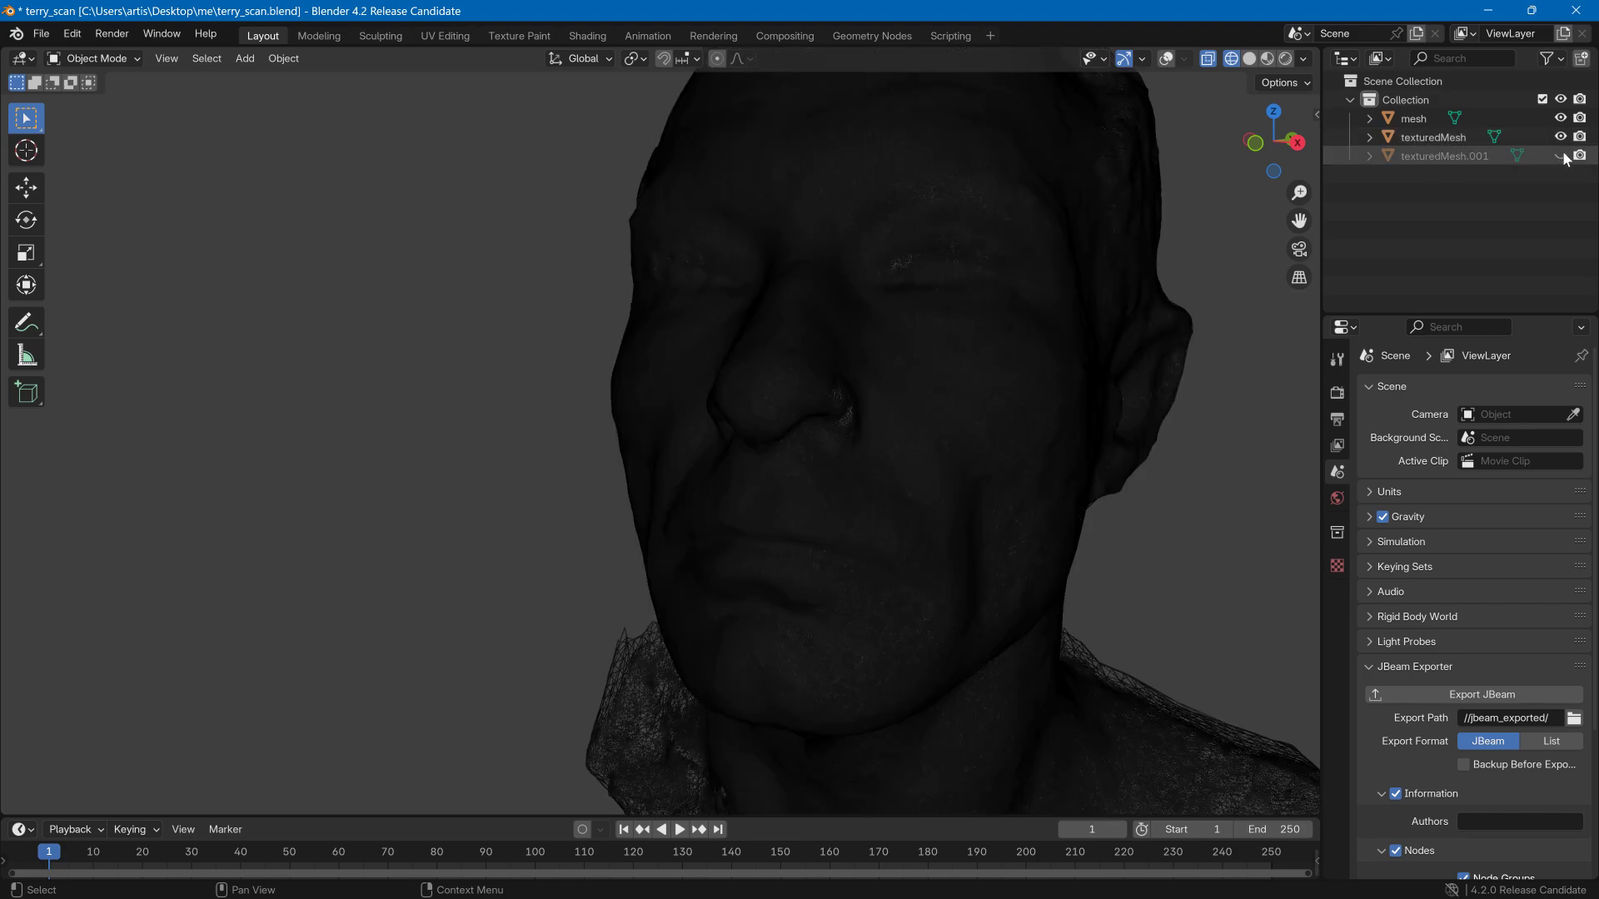
pyautogui.click(1563, 156)
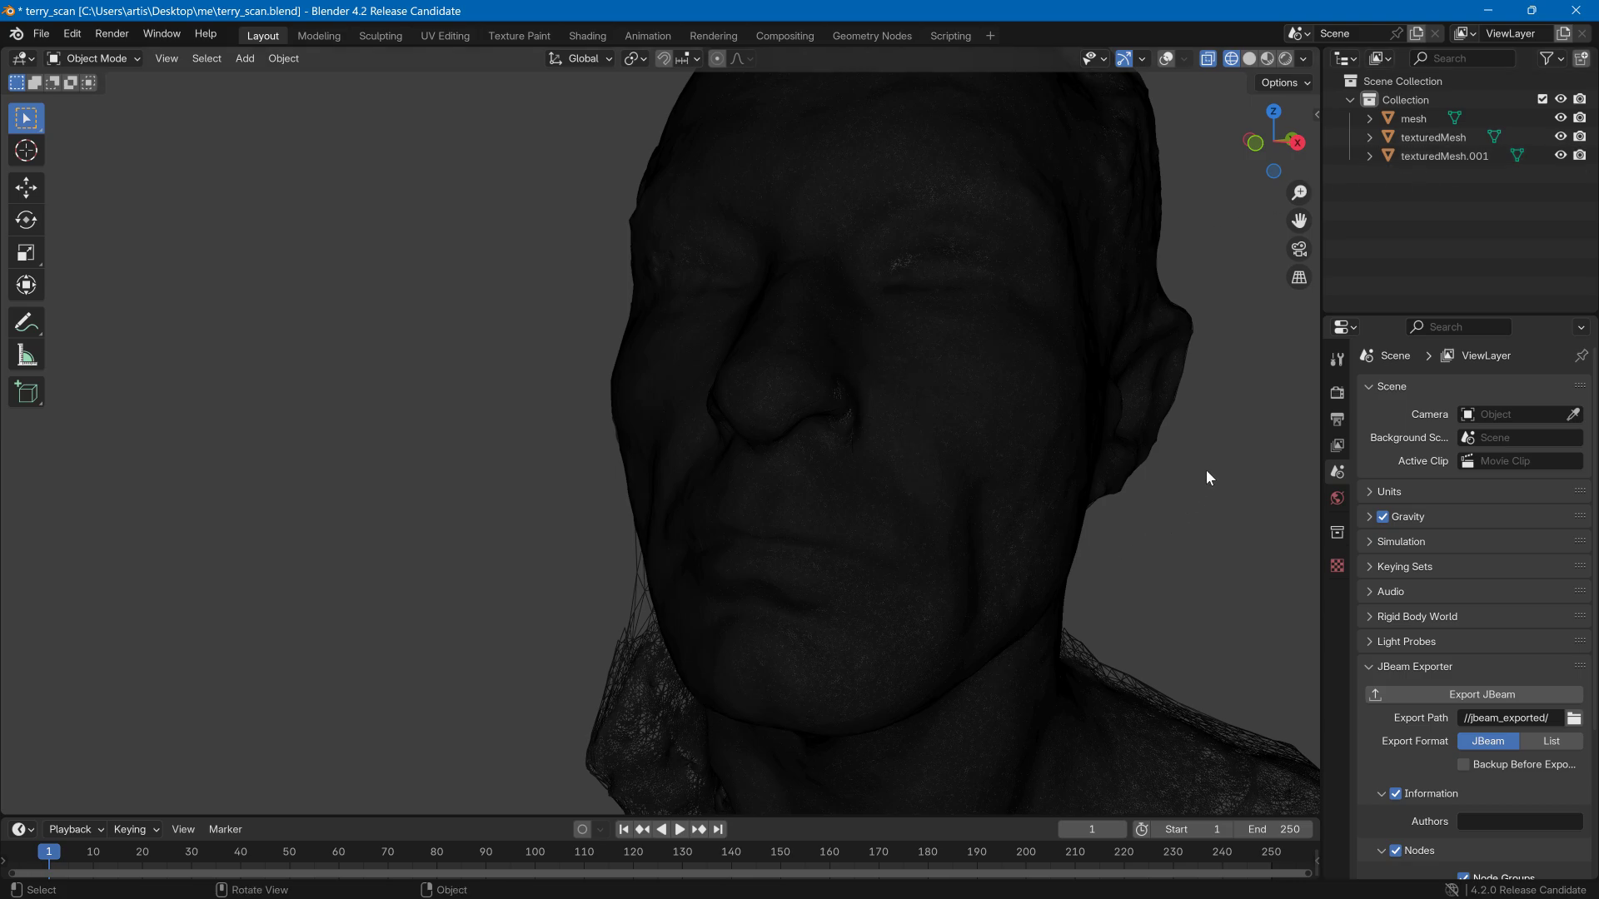
pyautogui.click(1515, 118)
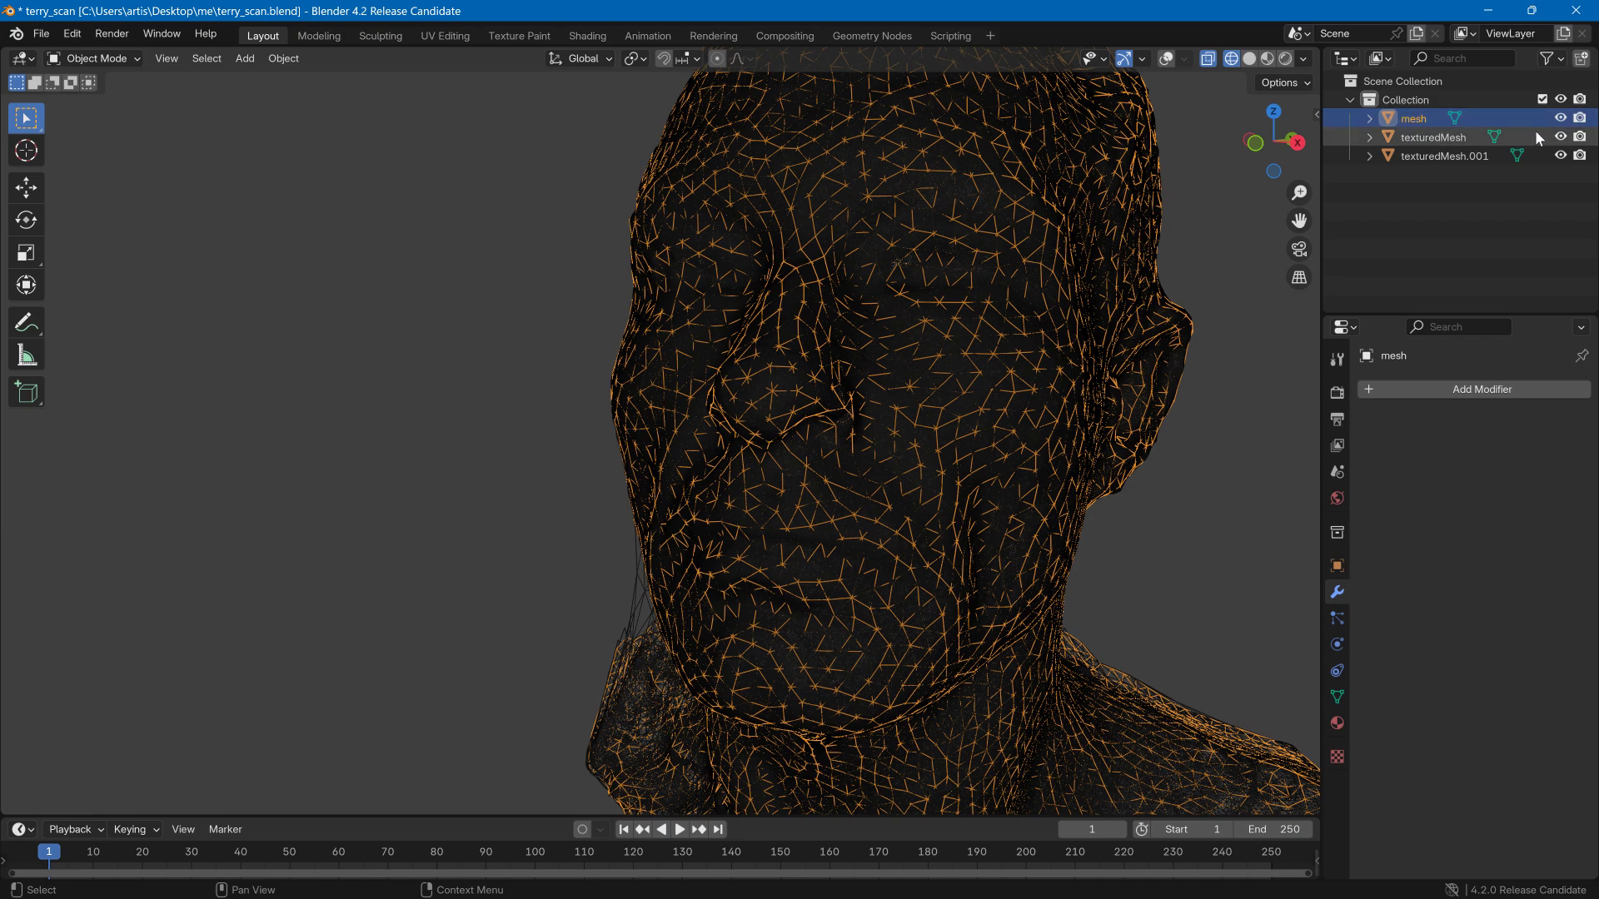
pyautogui.click(1559, 137)
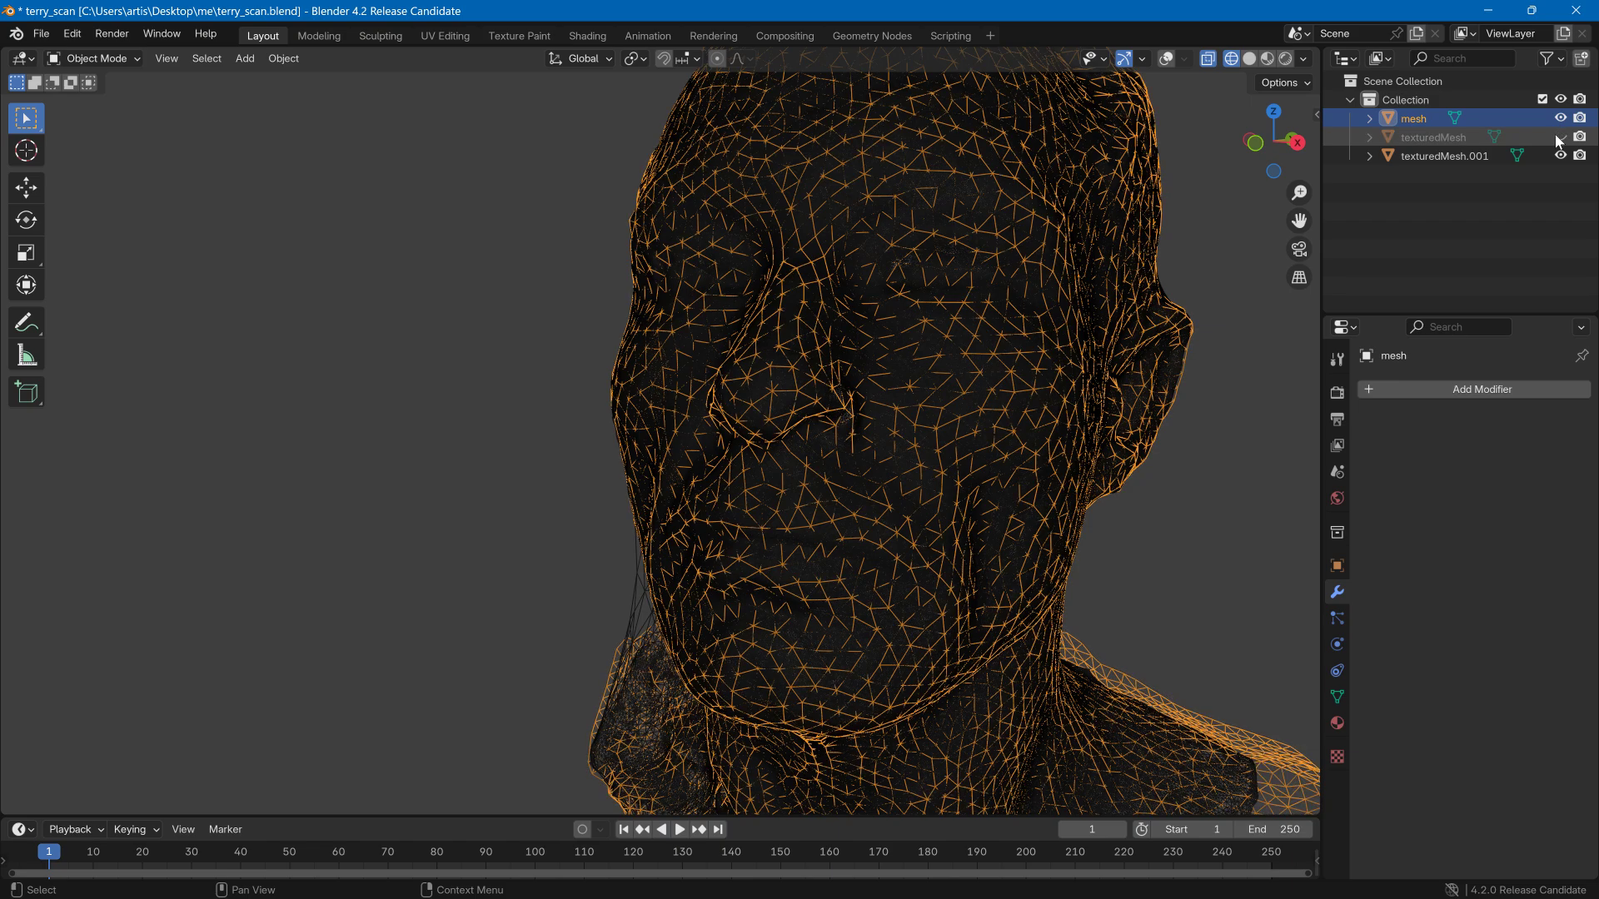
pyautogui.click(1561, 119)
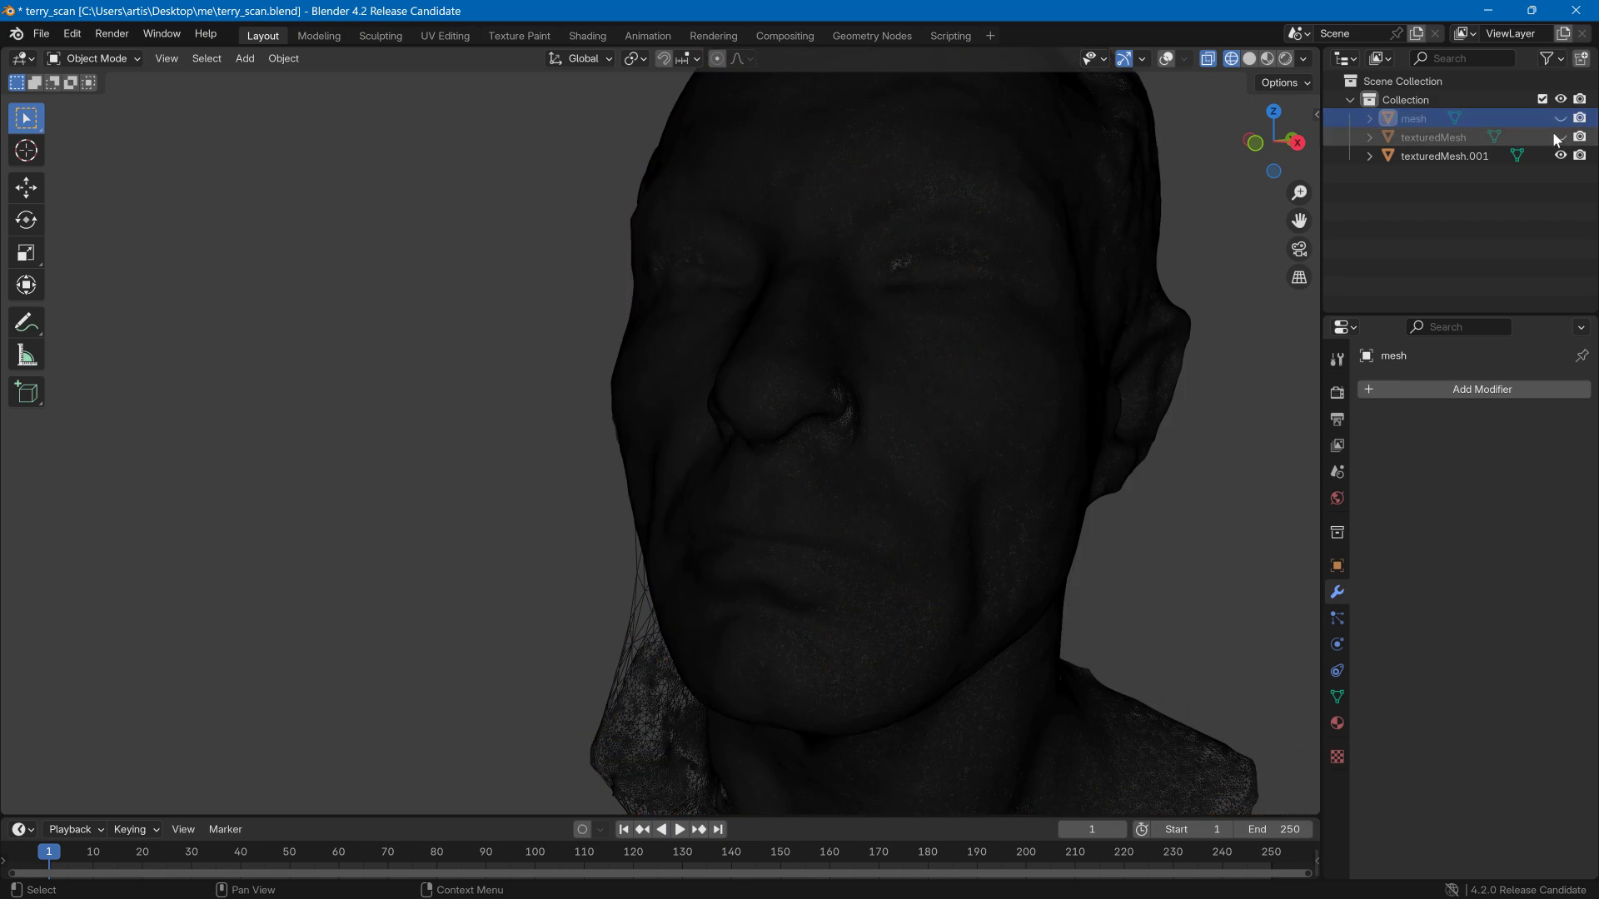
pyautogui.click(1558, 137)
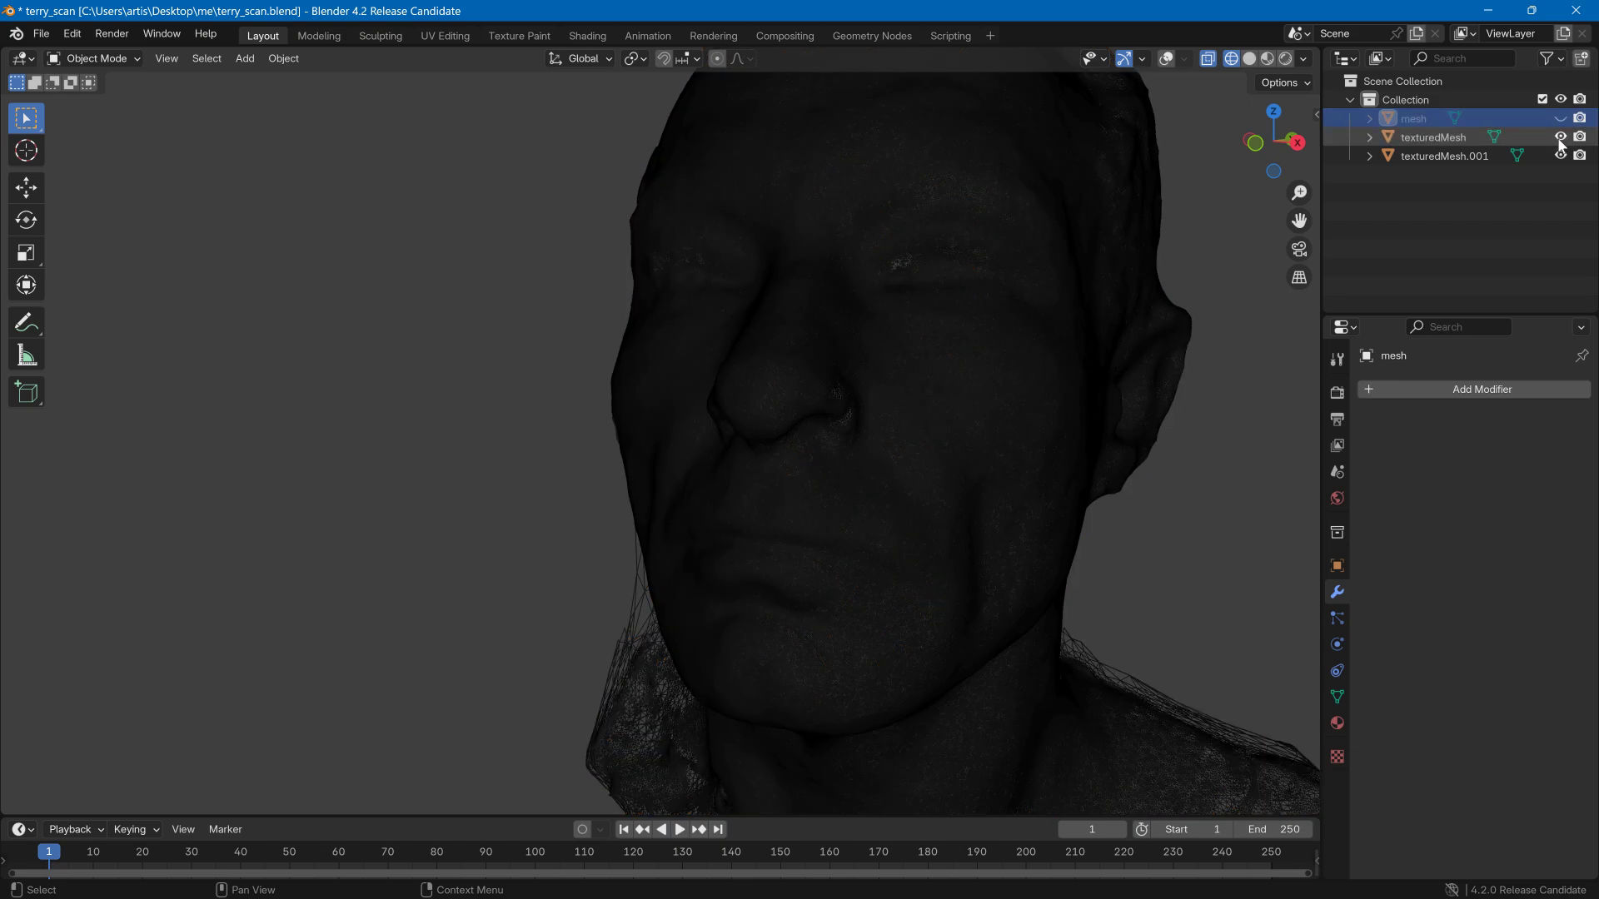
# - Switch the viewport to Material Preview shading and hide mesh and texturedMesh.001 so only texturedMesh is displayed
pyautogui.click(1266, 59)
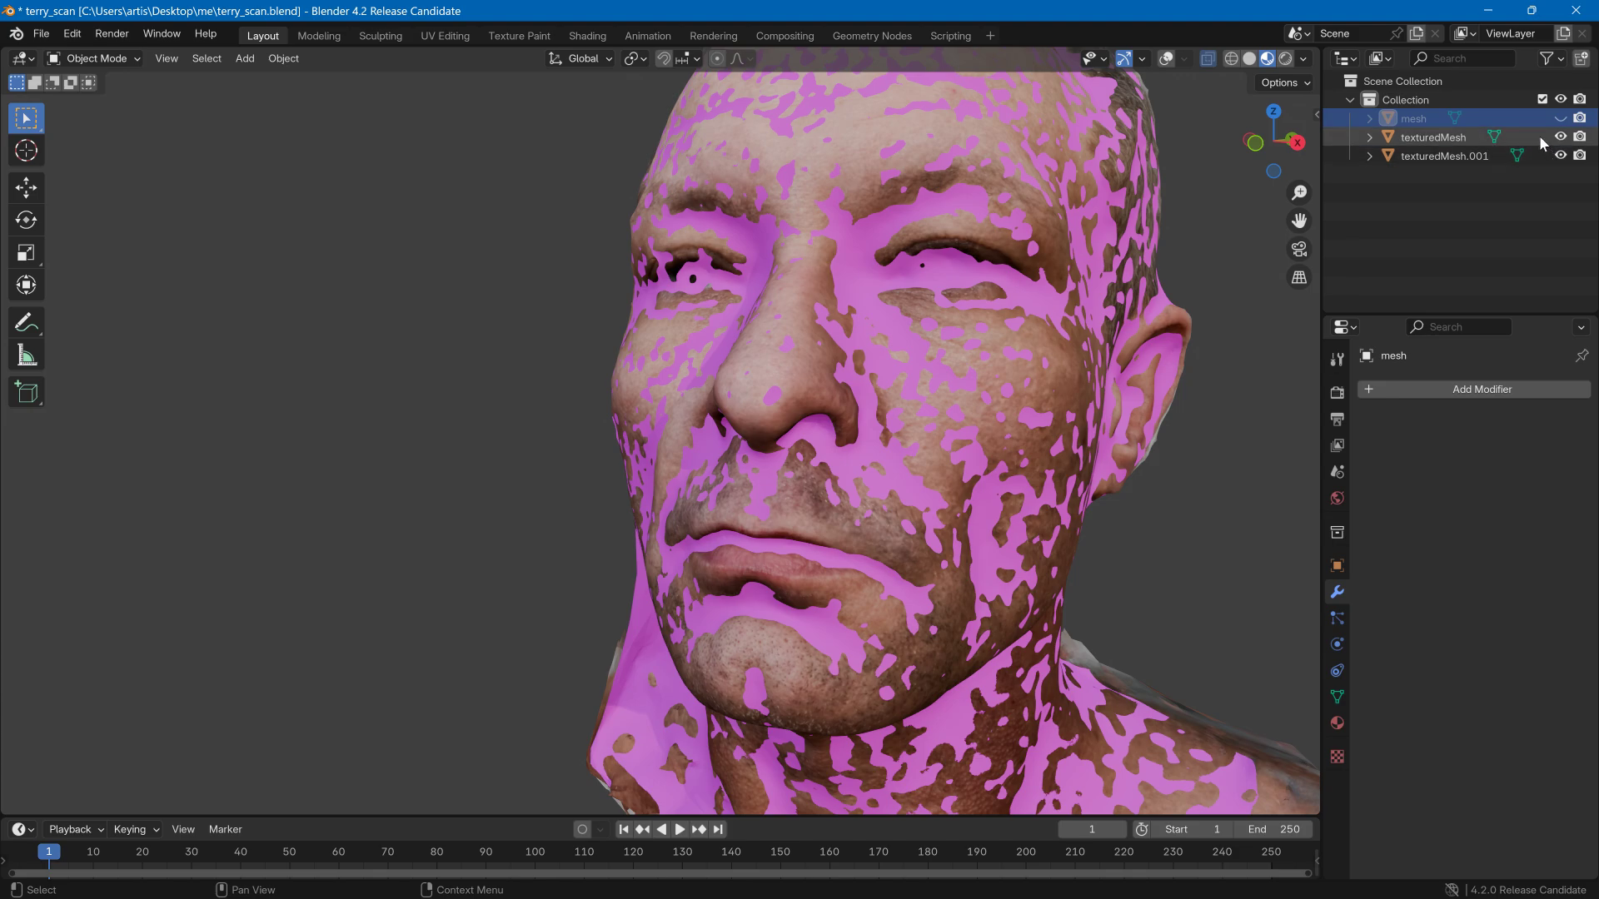
pyautogui.click(1487, 156)
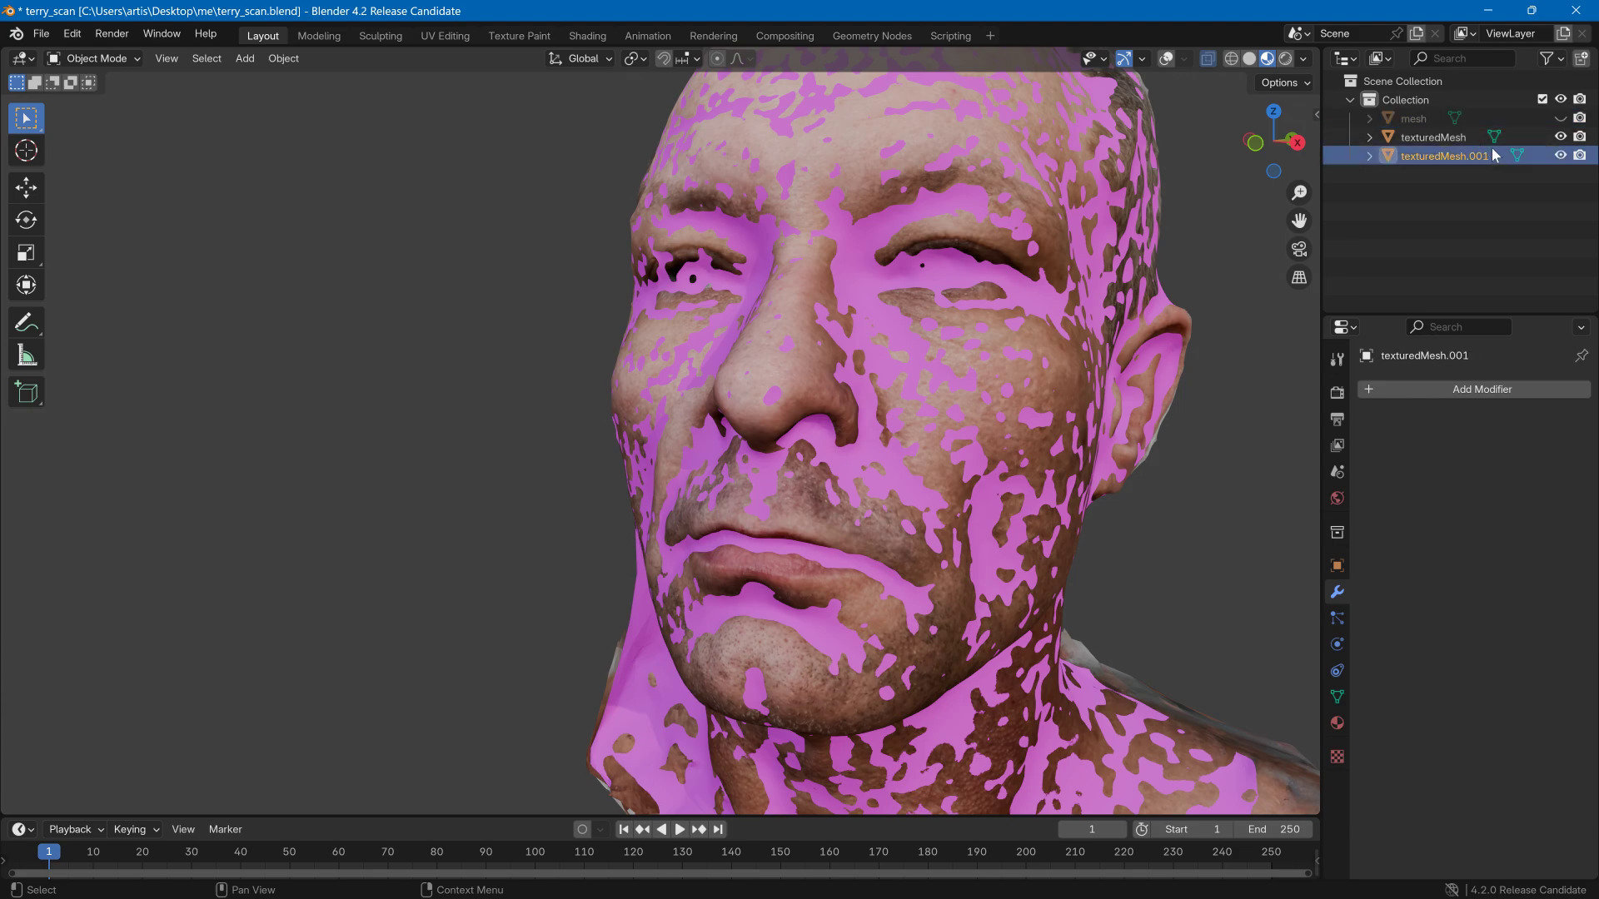
pyautogui.click(1562, 137)
pyautogui.click(1560, 156)
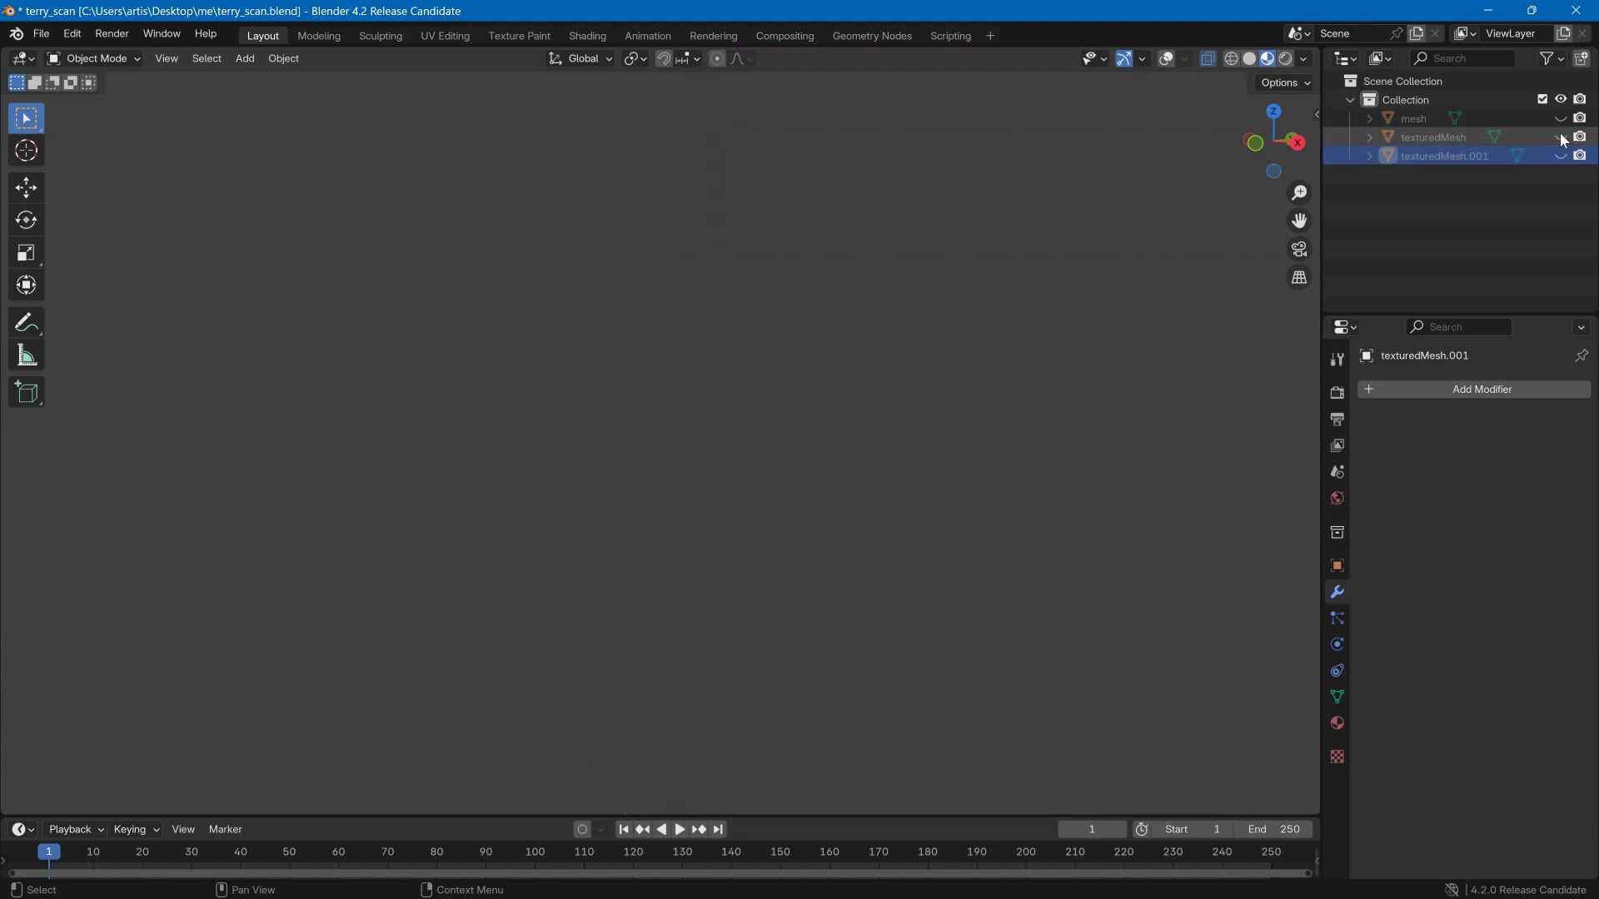
pyautogui.click(1561, 136)
pyautogui.click(1560, 118)
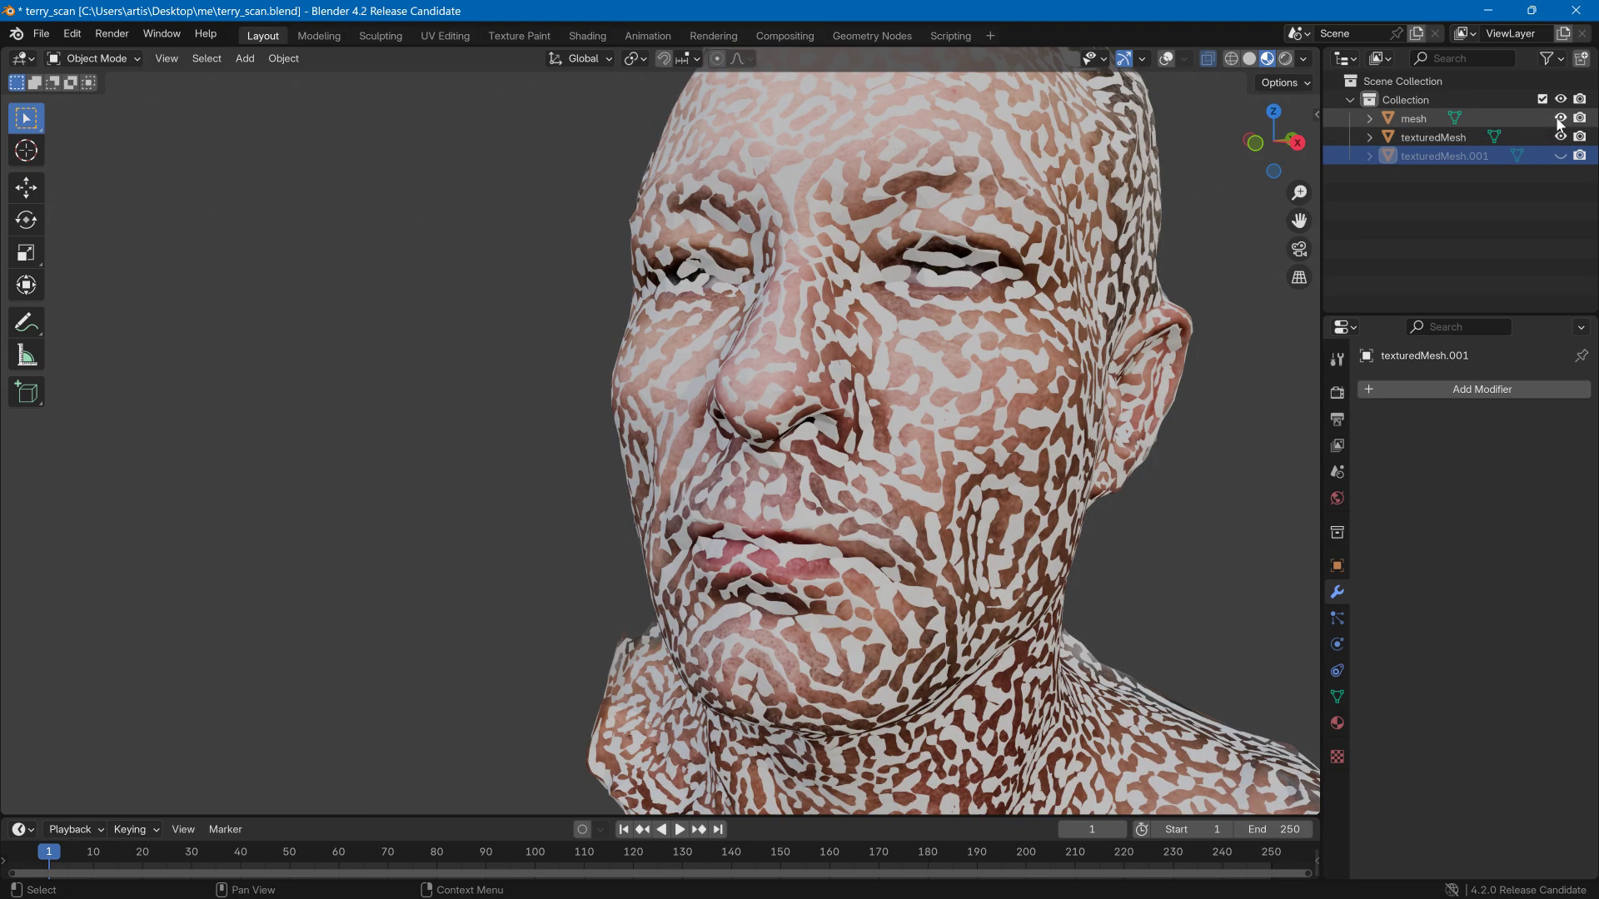
pyautogui.click(1561, 118)
# - Add a Decimate modifier to texturedMesh and set its collapse ratio to 0.05
pyautogui.click(1467, 136)
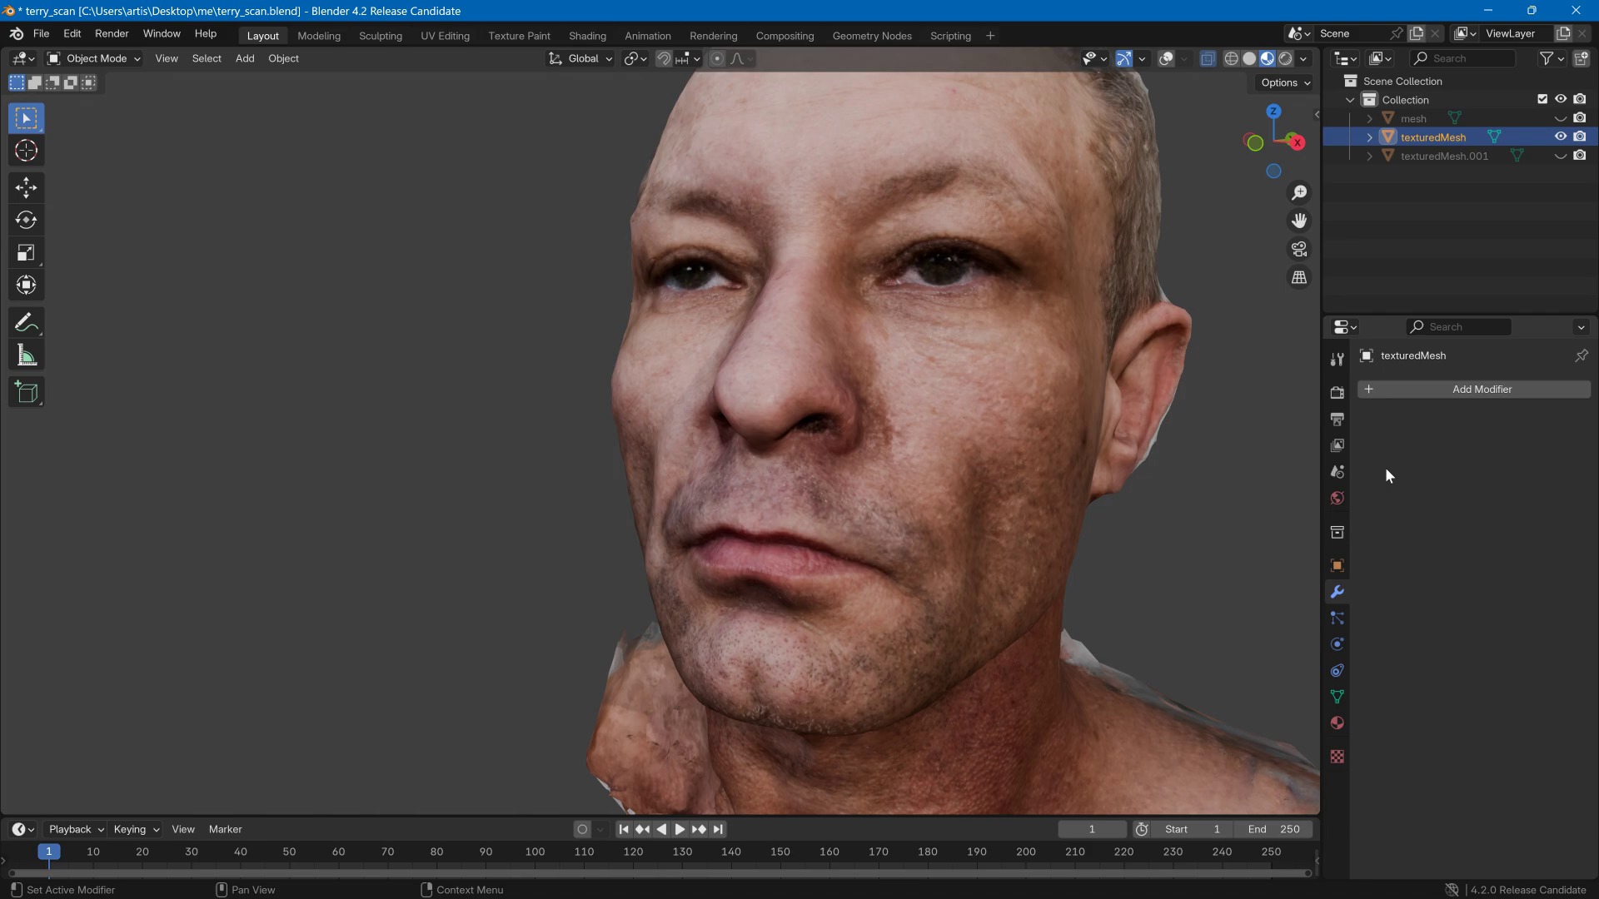
pyautogui.click(1420, 391)
pyautogui.moveTo(1419, 392)
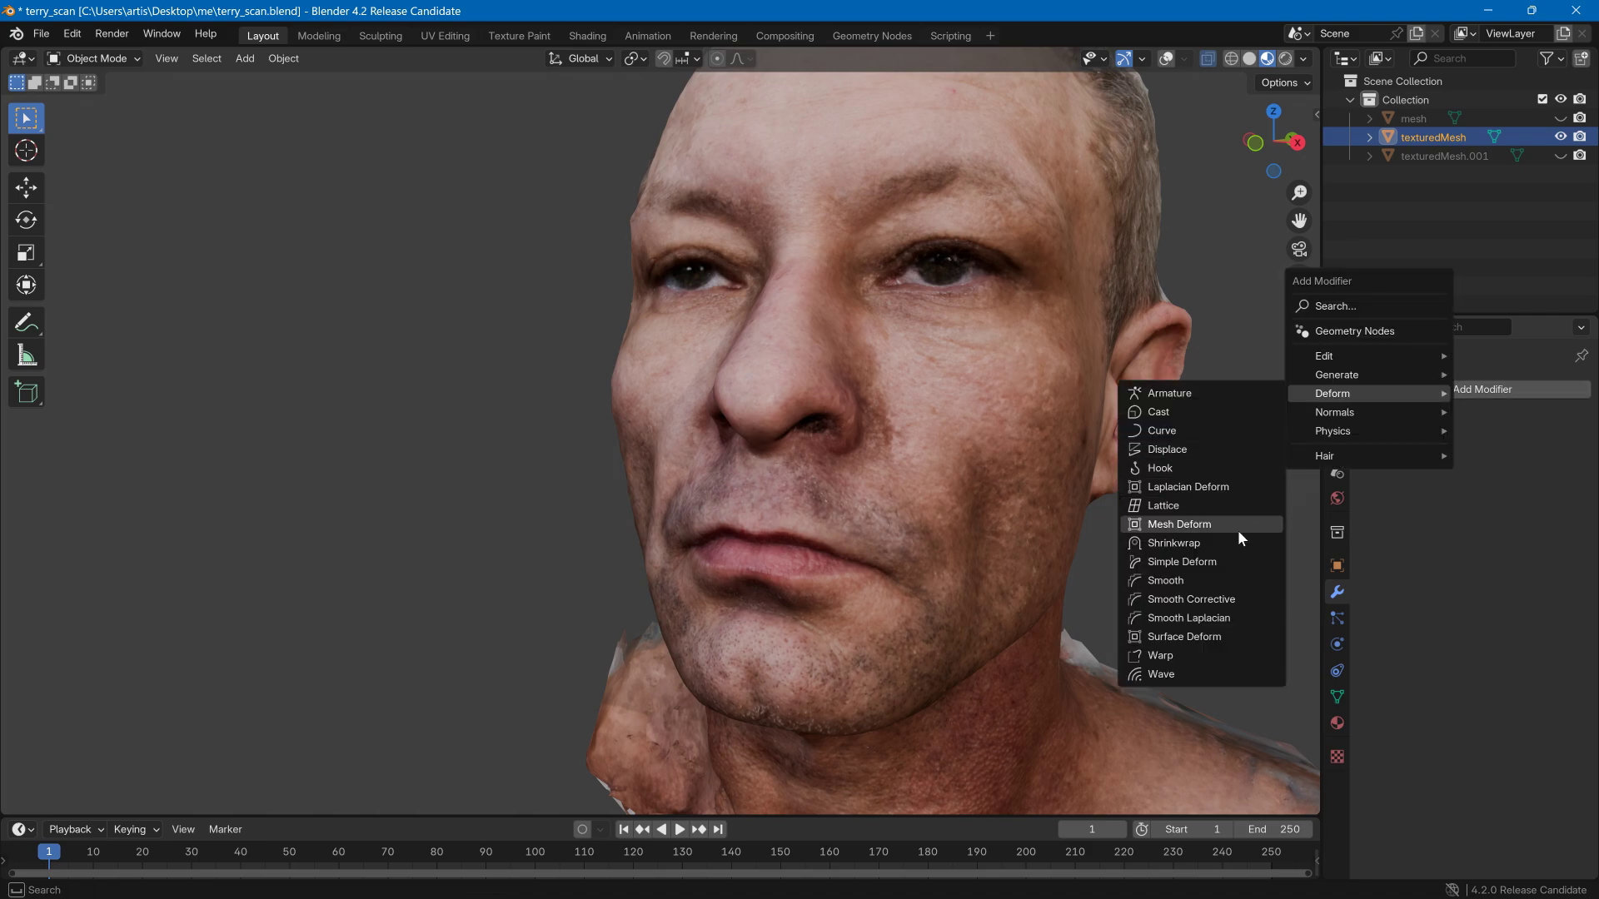
pyautogui.moveTo(1295, 375)
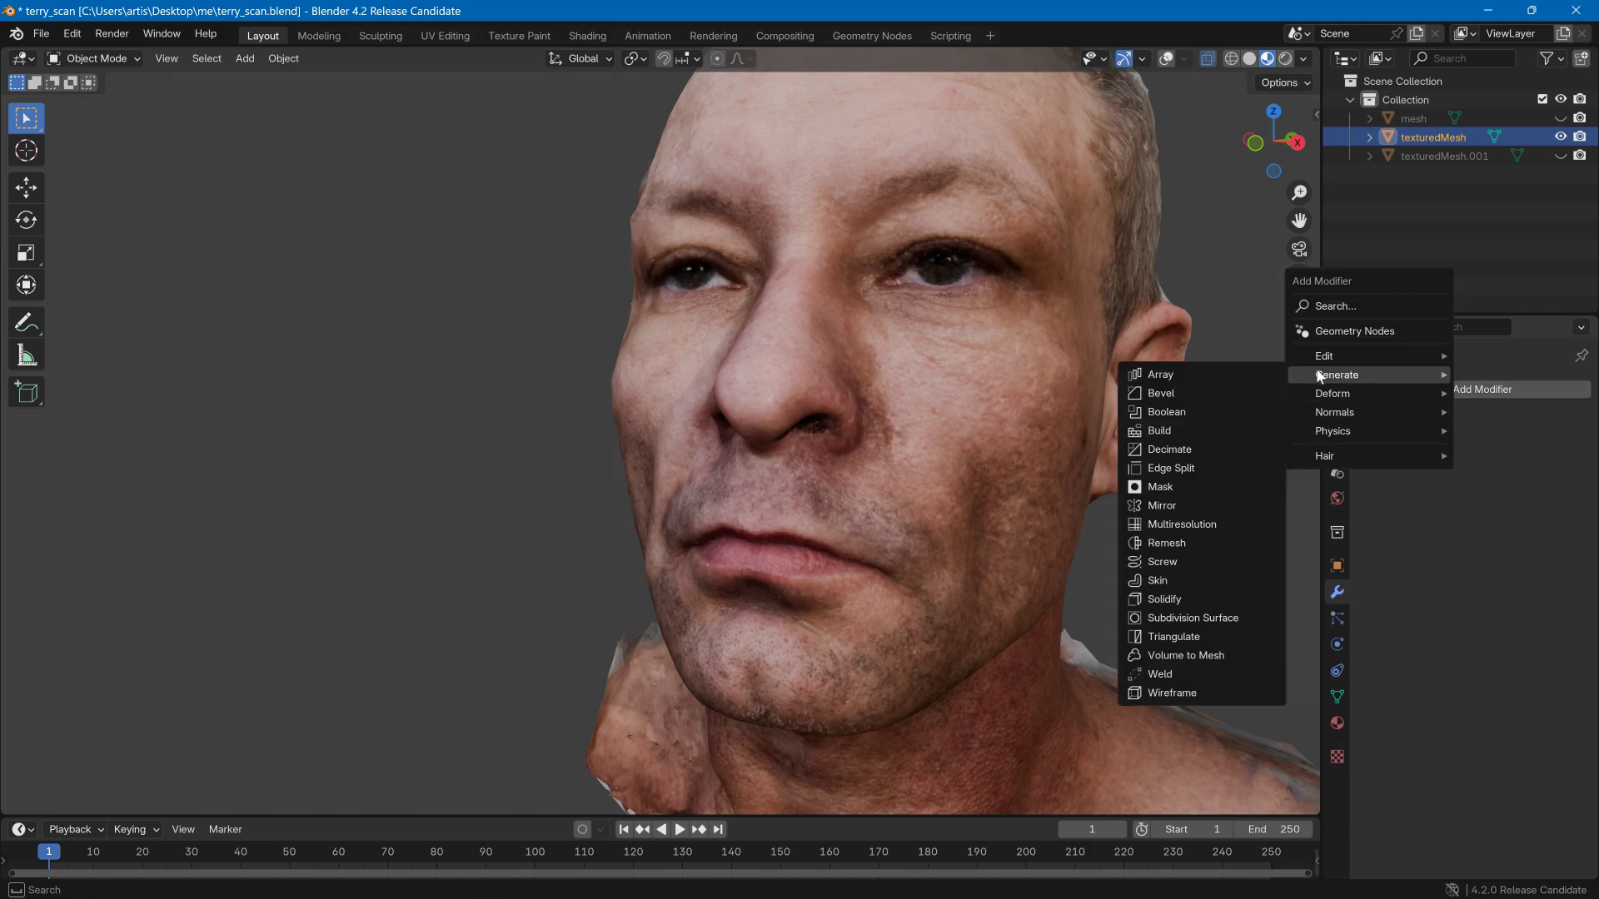
pyautogui.click(1224, 449)
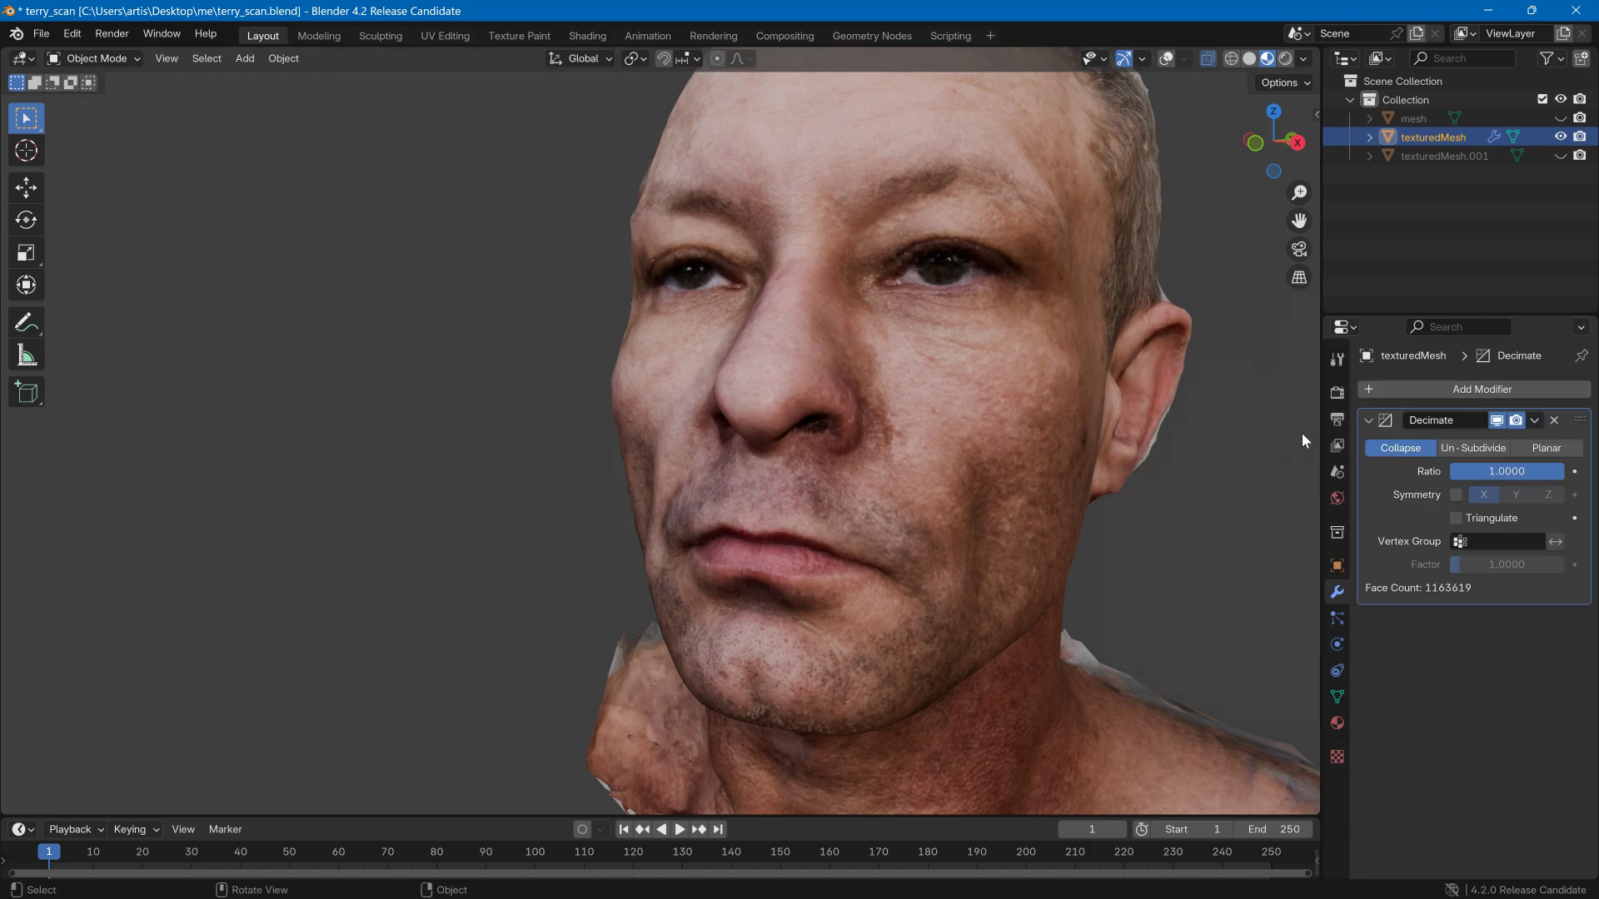
pyautogui.click(1496, 472)
pyautogui.write('.05')
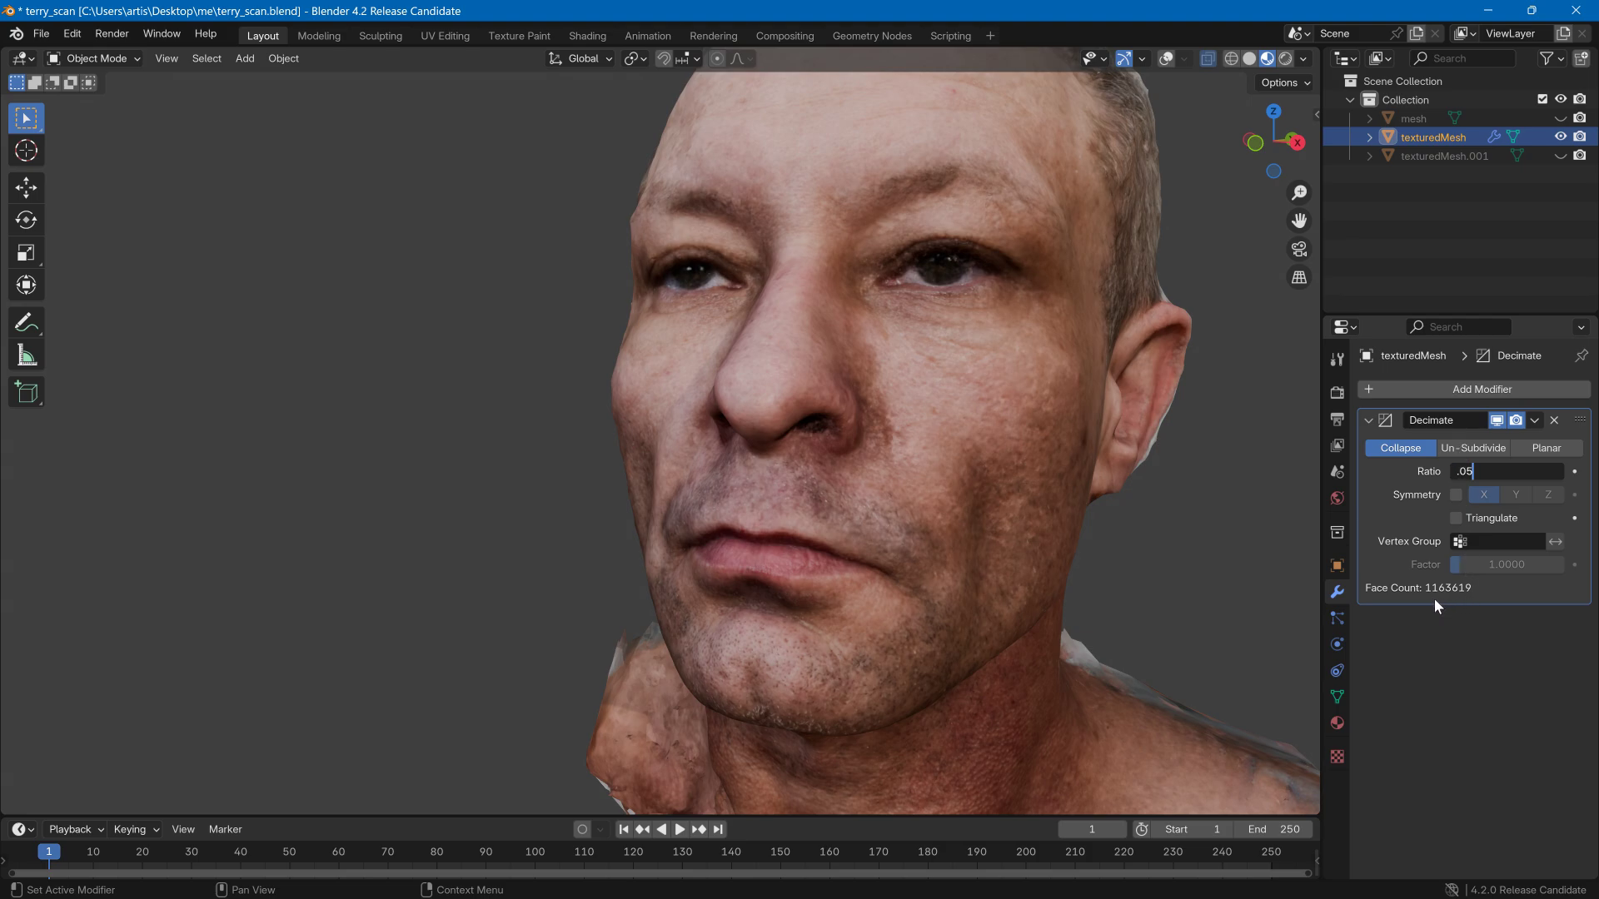
pyautogui.press('Return')
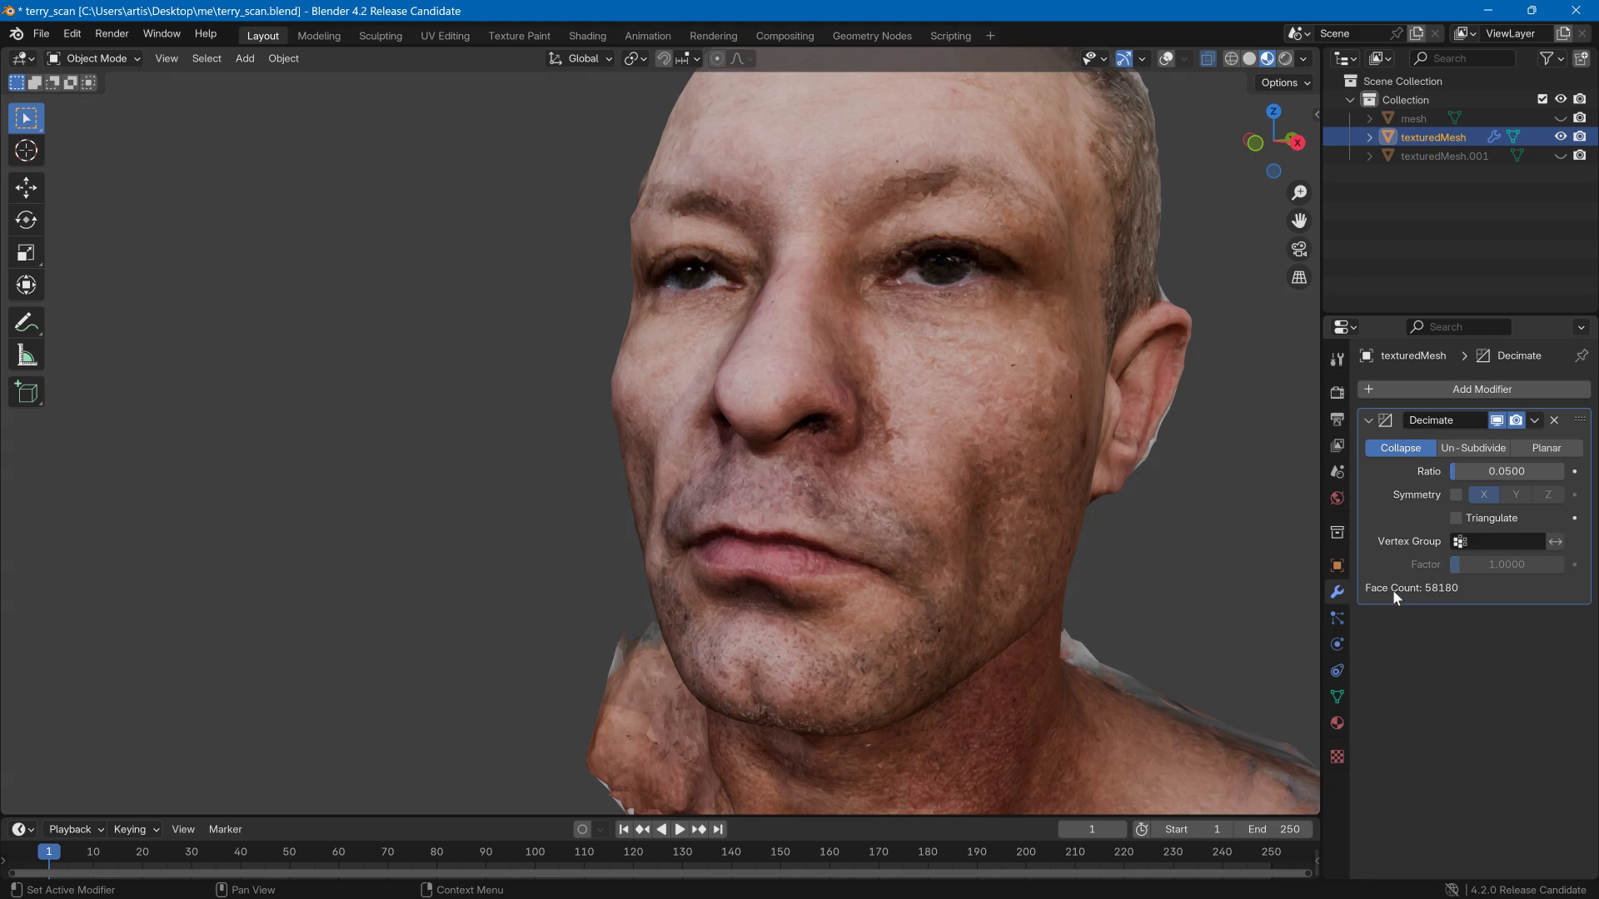
# - Inspect the decimated skin surface up close and reduce the Decimate ratio to 0.01
pyautogui.scroll(4, 1066, 483)
pyautogui.moveTo(1066, 482); pyautogui.dragTo(1001, 478, button='middle')
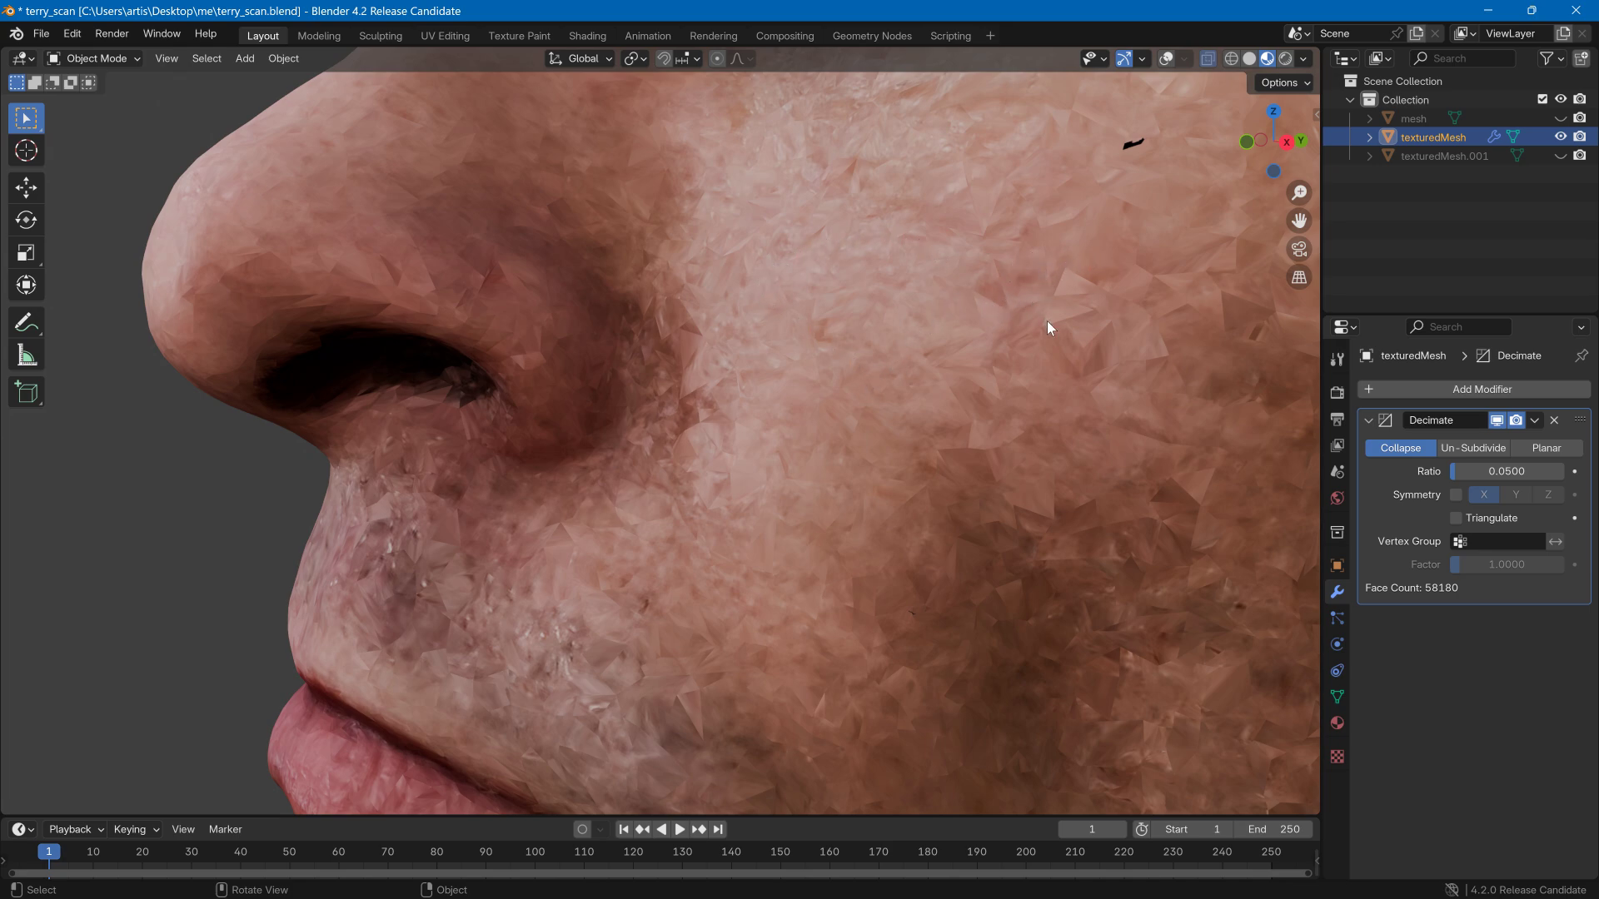
pyautogui.scroll(-6, 1047, 321)
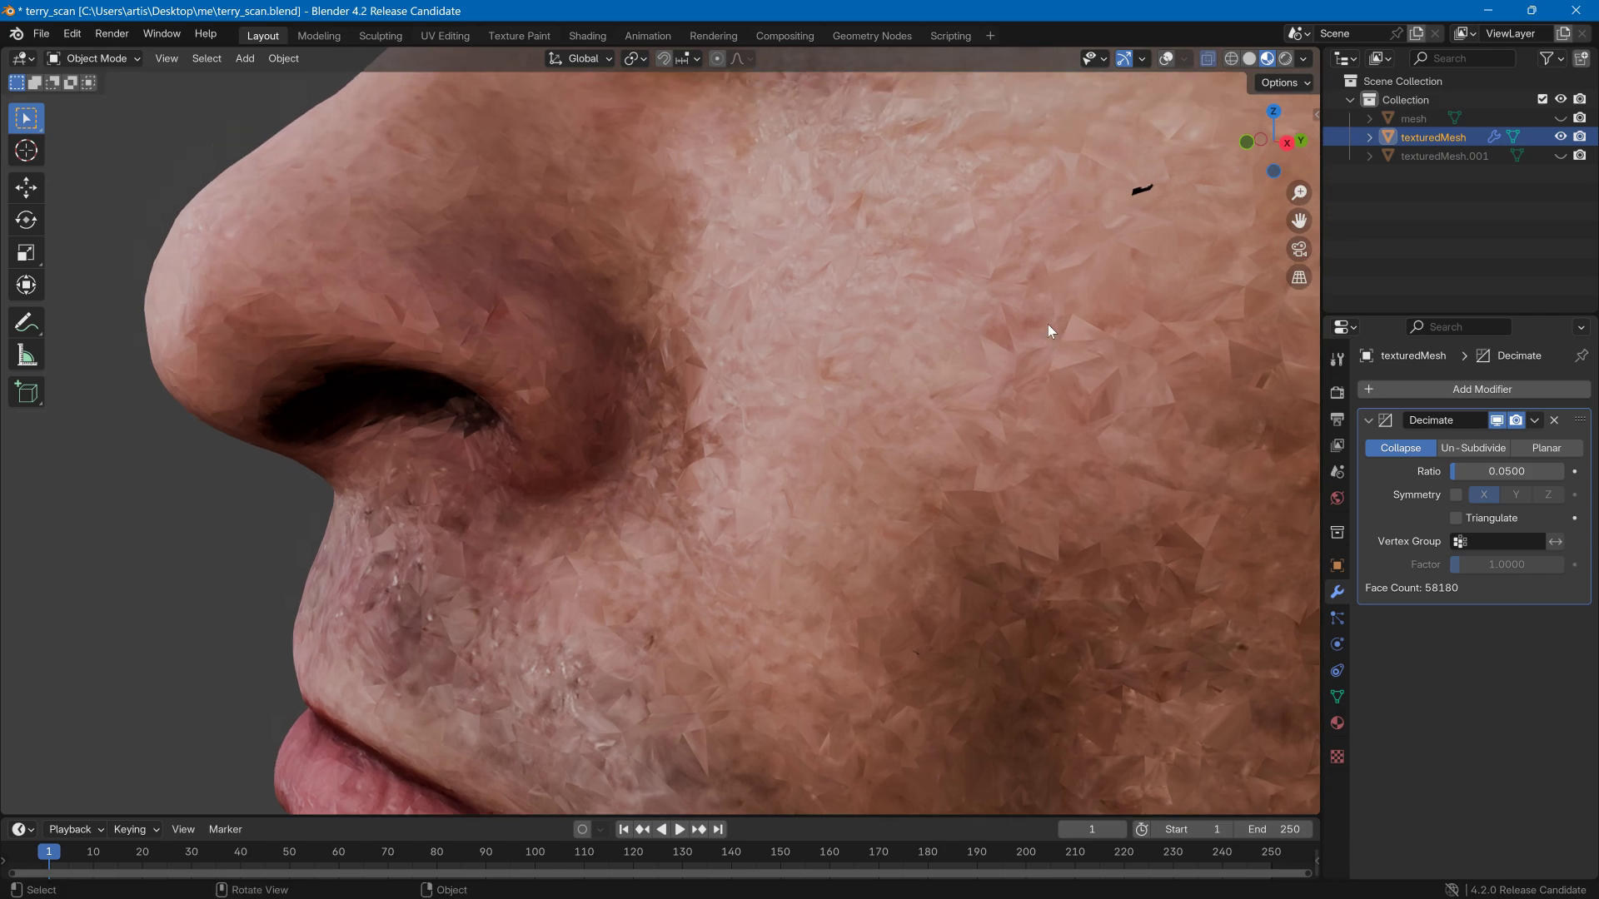
pyautogui.moveTo(1047, 325)
pyautogui.mouseDown(button='middle')
pyautogui.moveTo(1219, 347)
pyautogui.moveTo(1086, 347)
pyautogui.moveTo(1074, 331)
pyautogui.mouseUp(button='middle')
pyautogui.doubleClick(1499, 471)
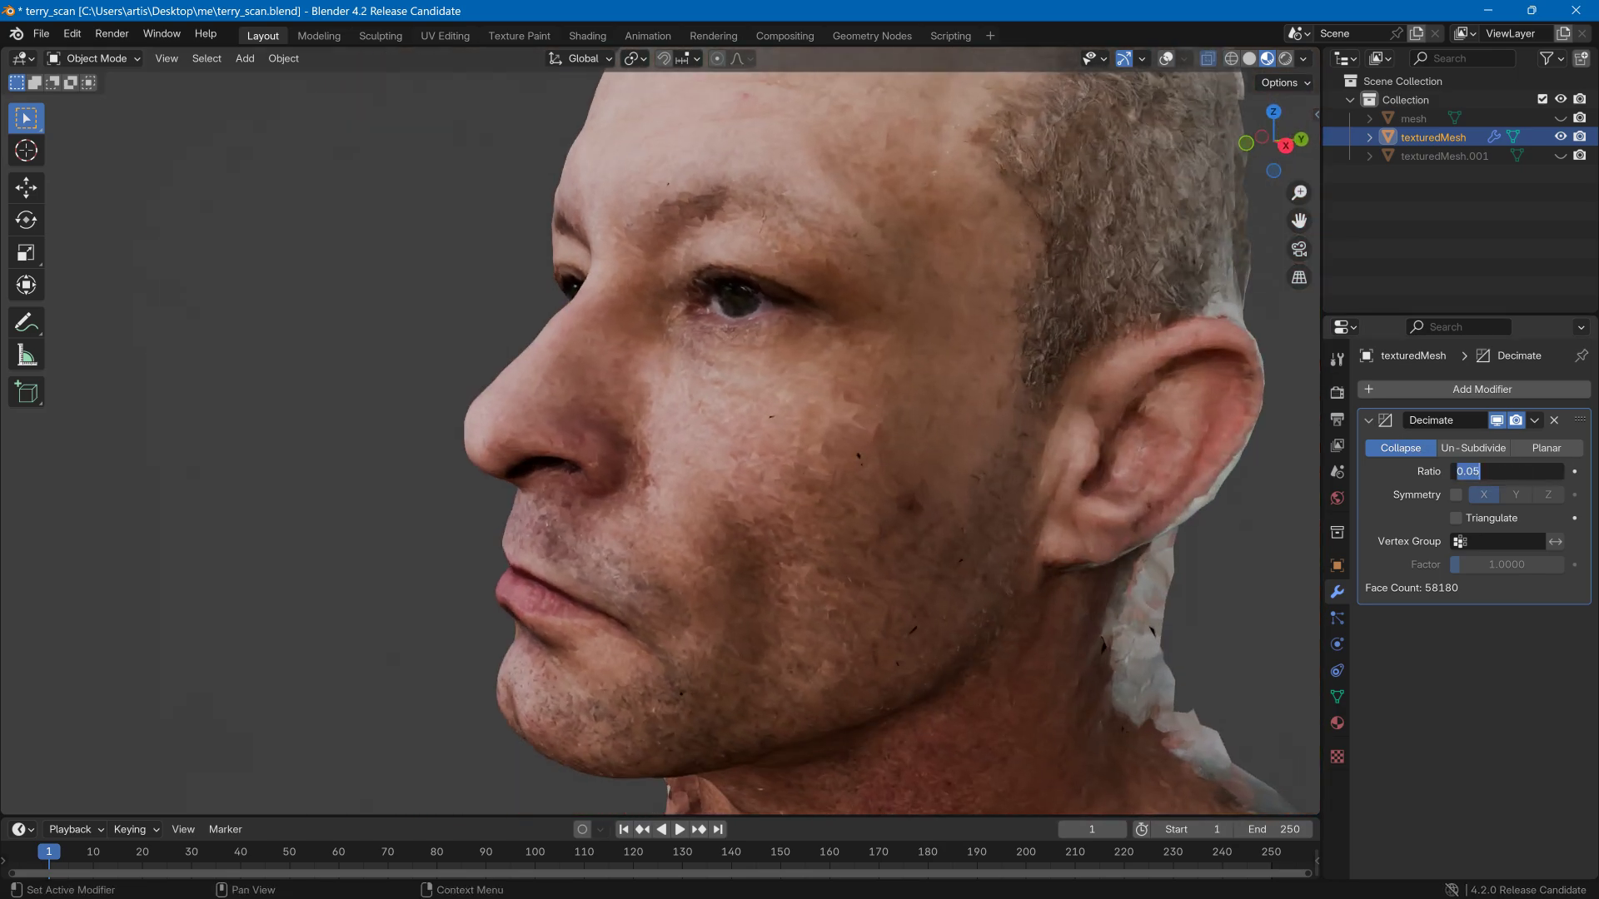
pyautogui.write('.01')
pyautogui.press('Return')
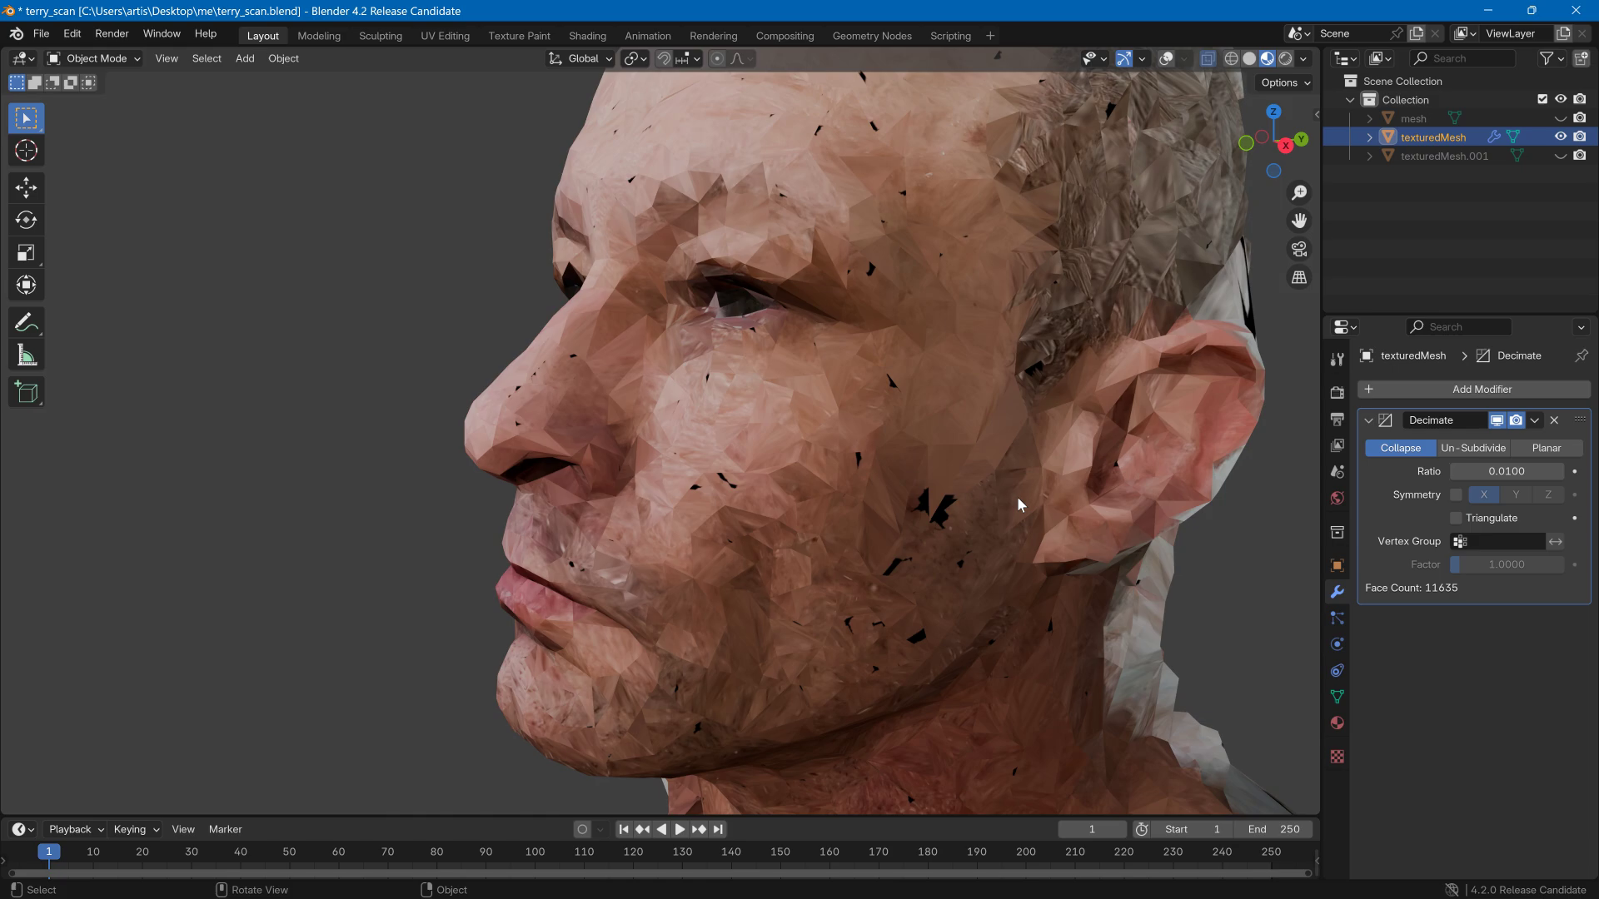
# - Display the decimated texturedMesh as a wireframe, then show mesh in its place to compare their triangle distribution
pyautogui.moveTo(1016, 496); pyautogui.dragTo(1150, 501, button='middle')
pyautogui.click(1248, 60)
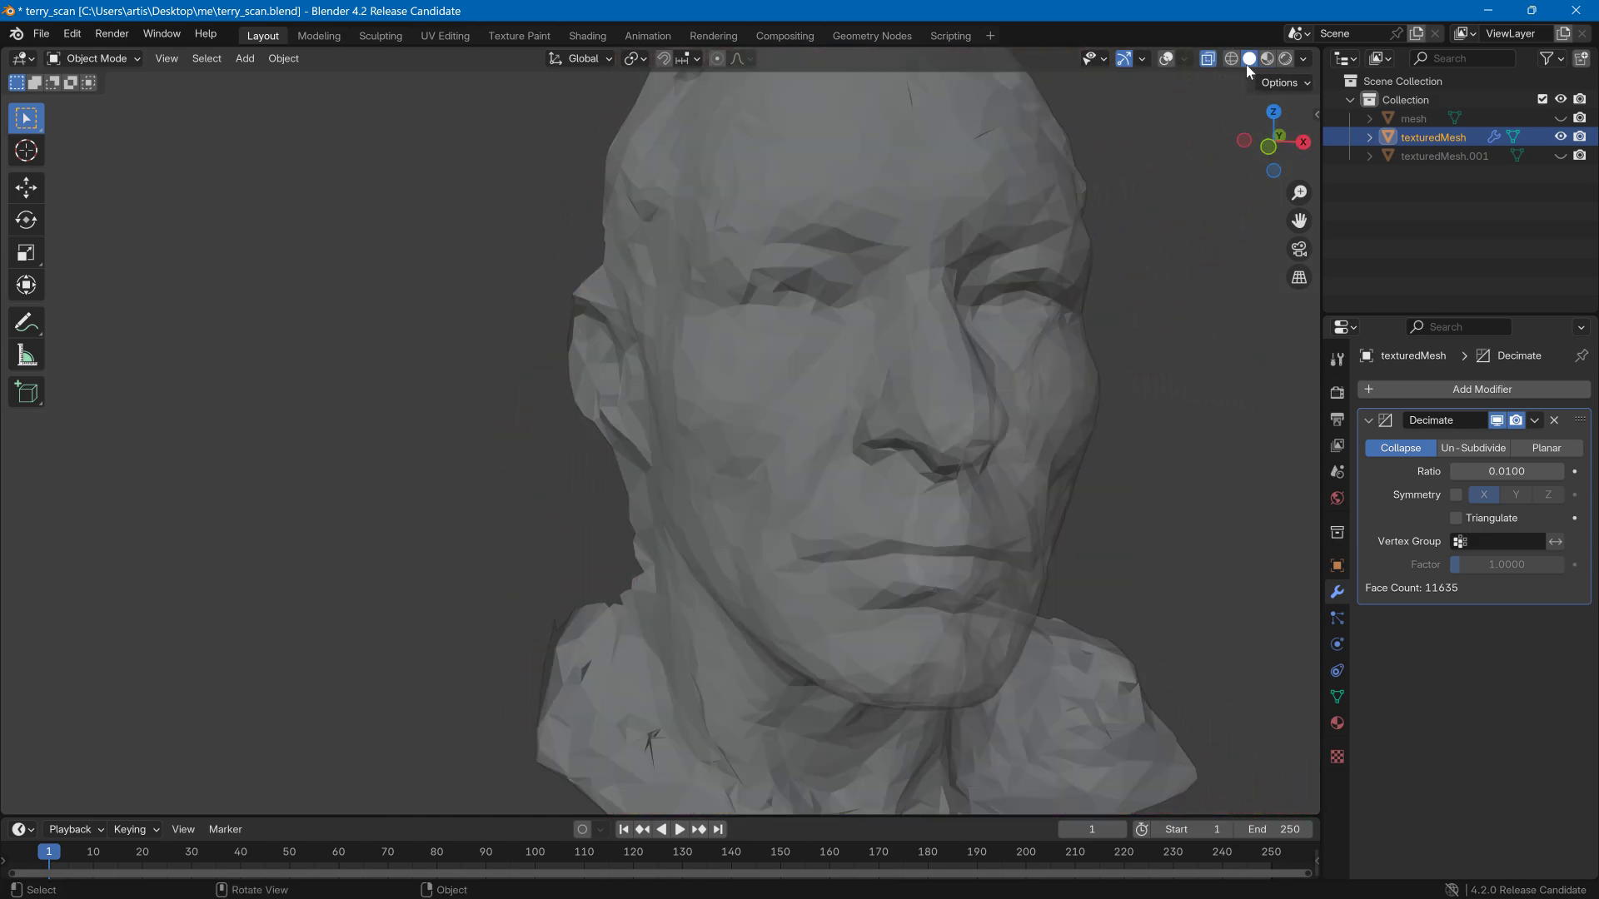
pyautogui.click(1232, 60)
pyautogui.moveTo(1228, 81); pyautogui.dragTo(1096, 176, button='middle')
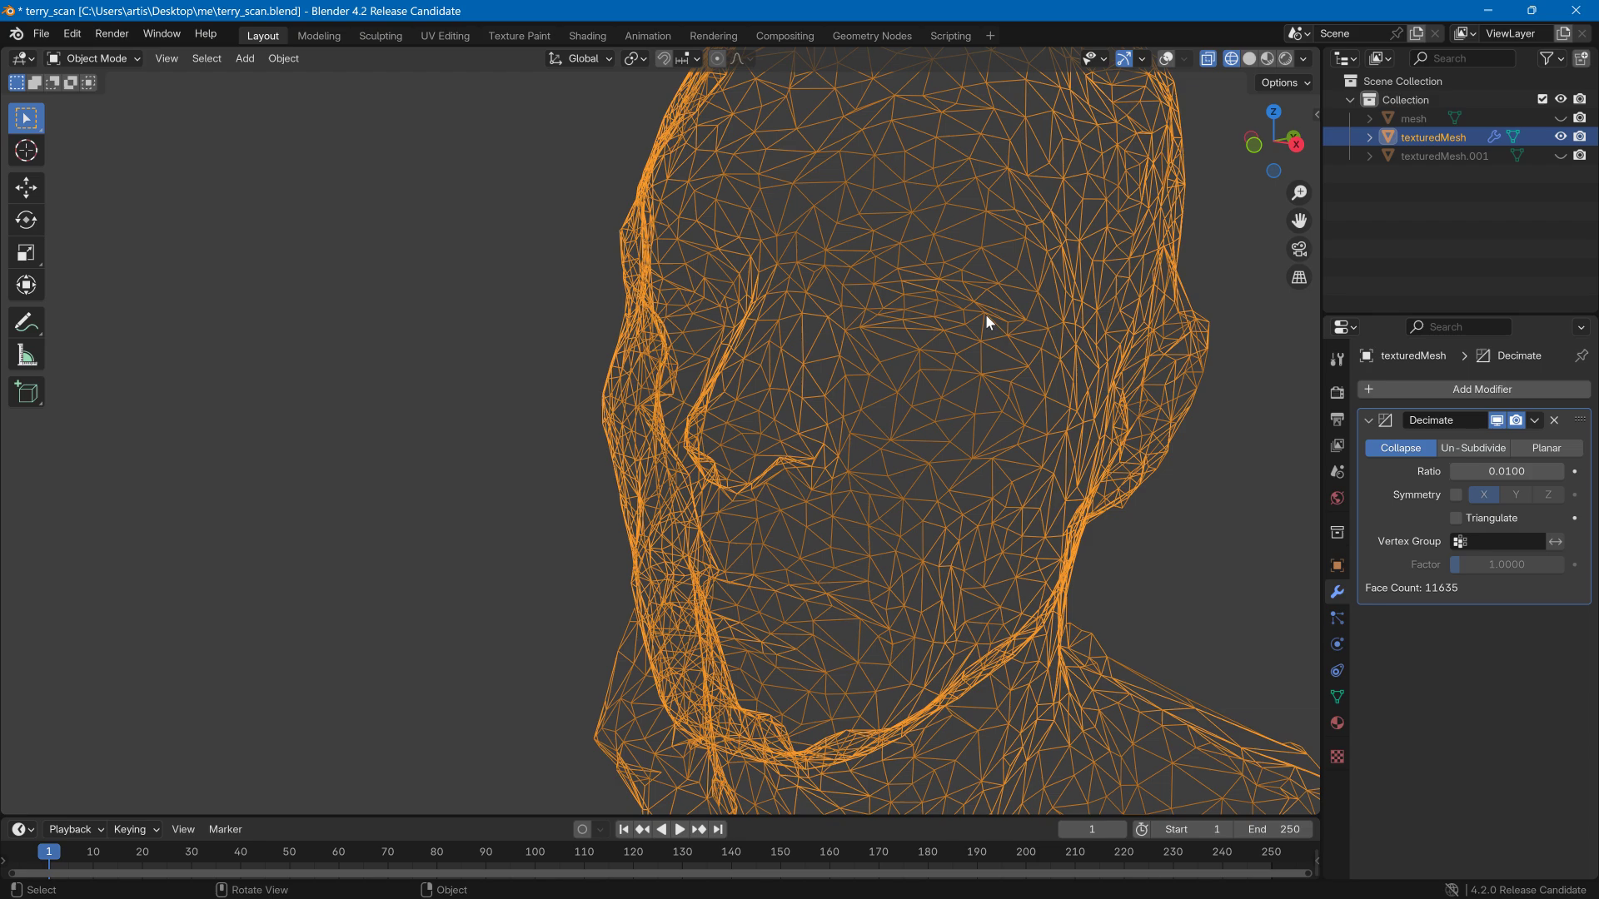
pyautogui.click(1560, 137)
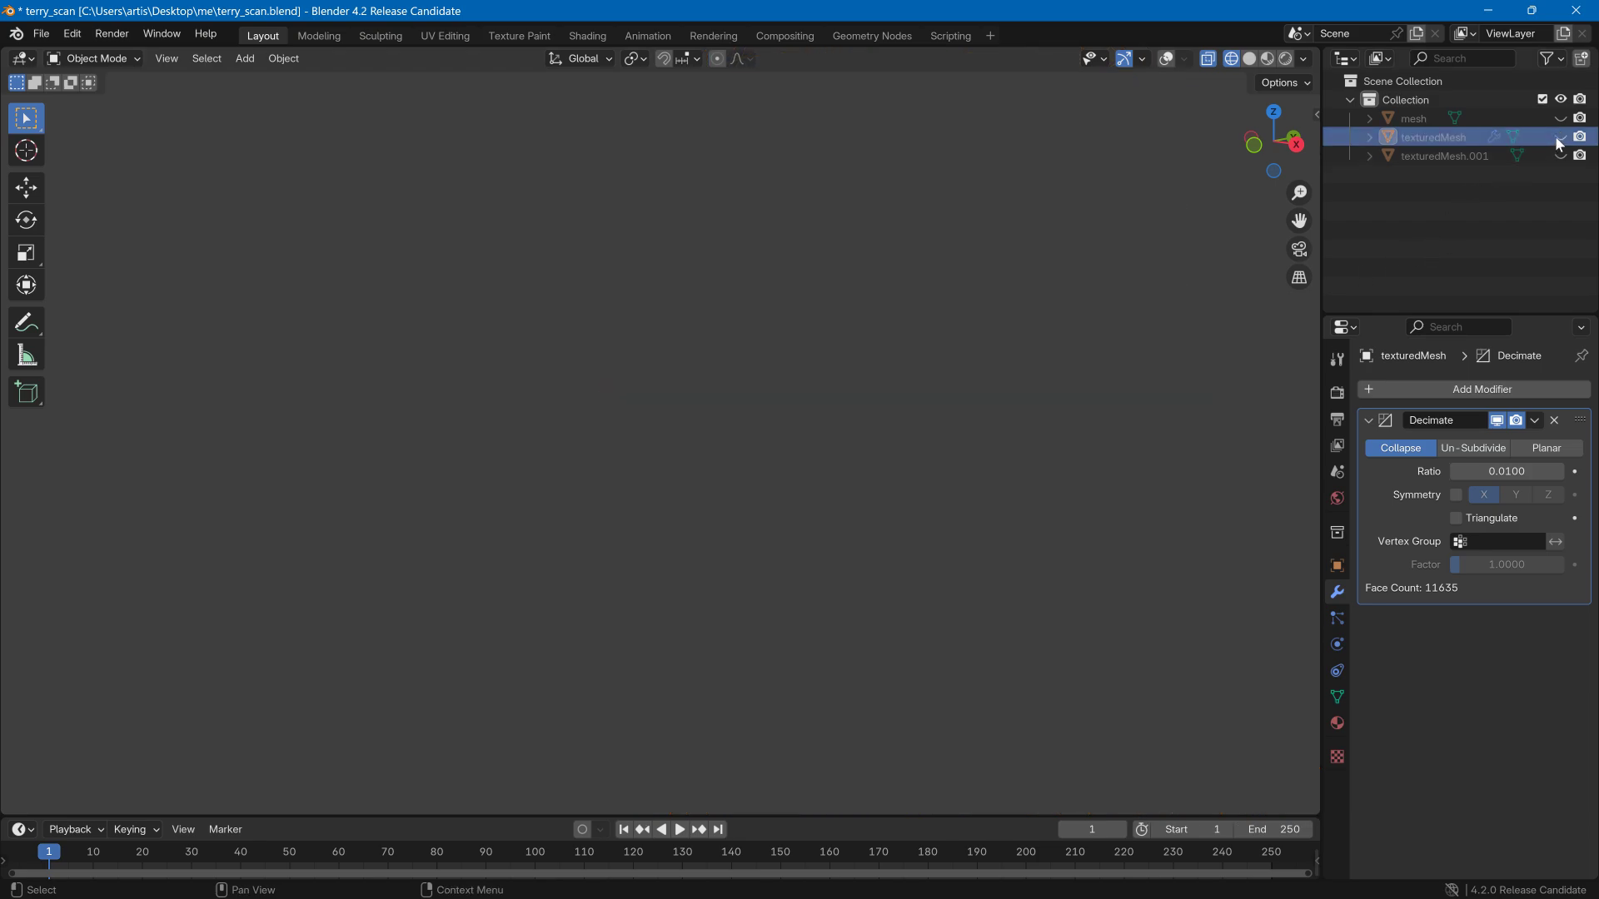
pyautogui.click(1559, 119)
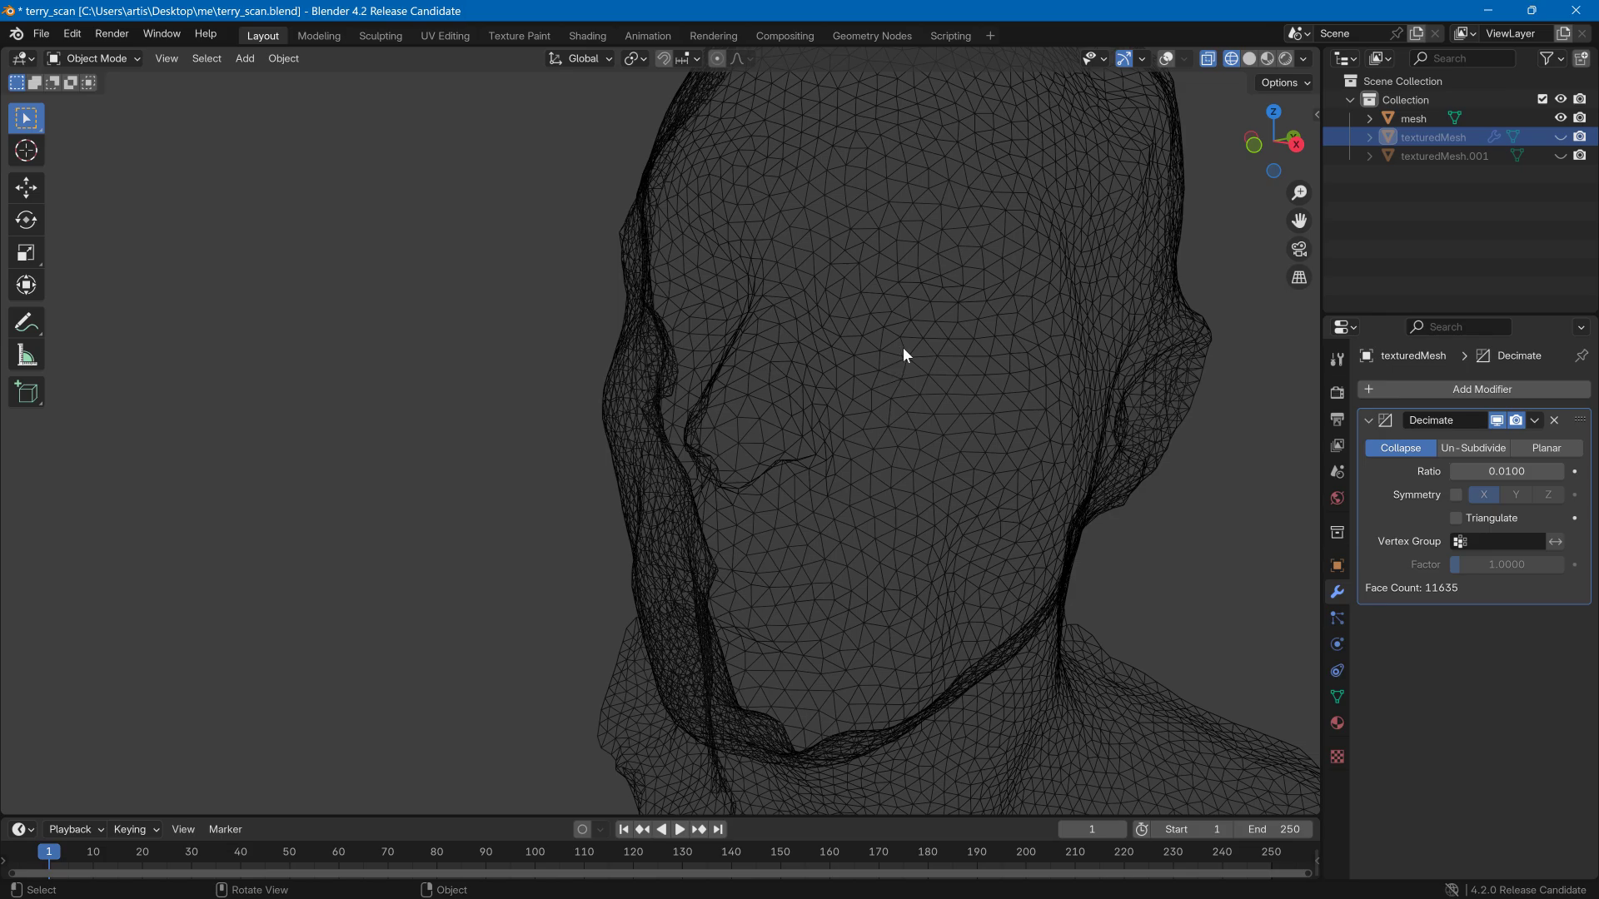
pyautogui.moveTo(903, 347); pyautogui.dragTo(931, 293, button='middle')
pyautogui.scroll(-2, 961, 315)
# - Toggle the visibility of mesh, texturedMesh and texturedMesh.001 to compare wireframe densities, leaving only texturedMesh shown
pyautogui.click(1559, 136)
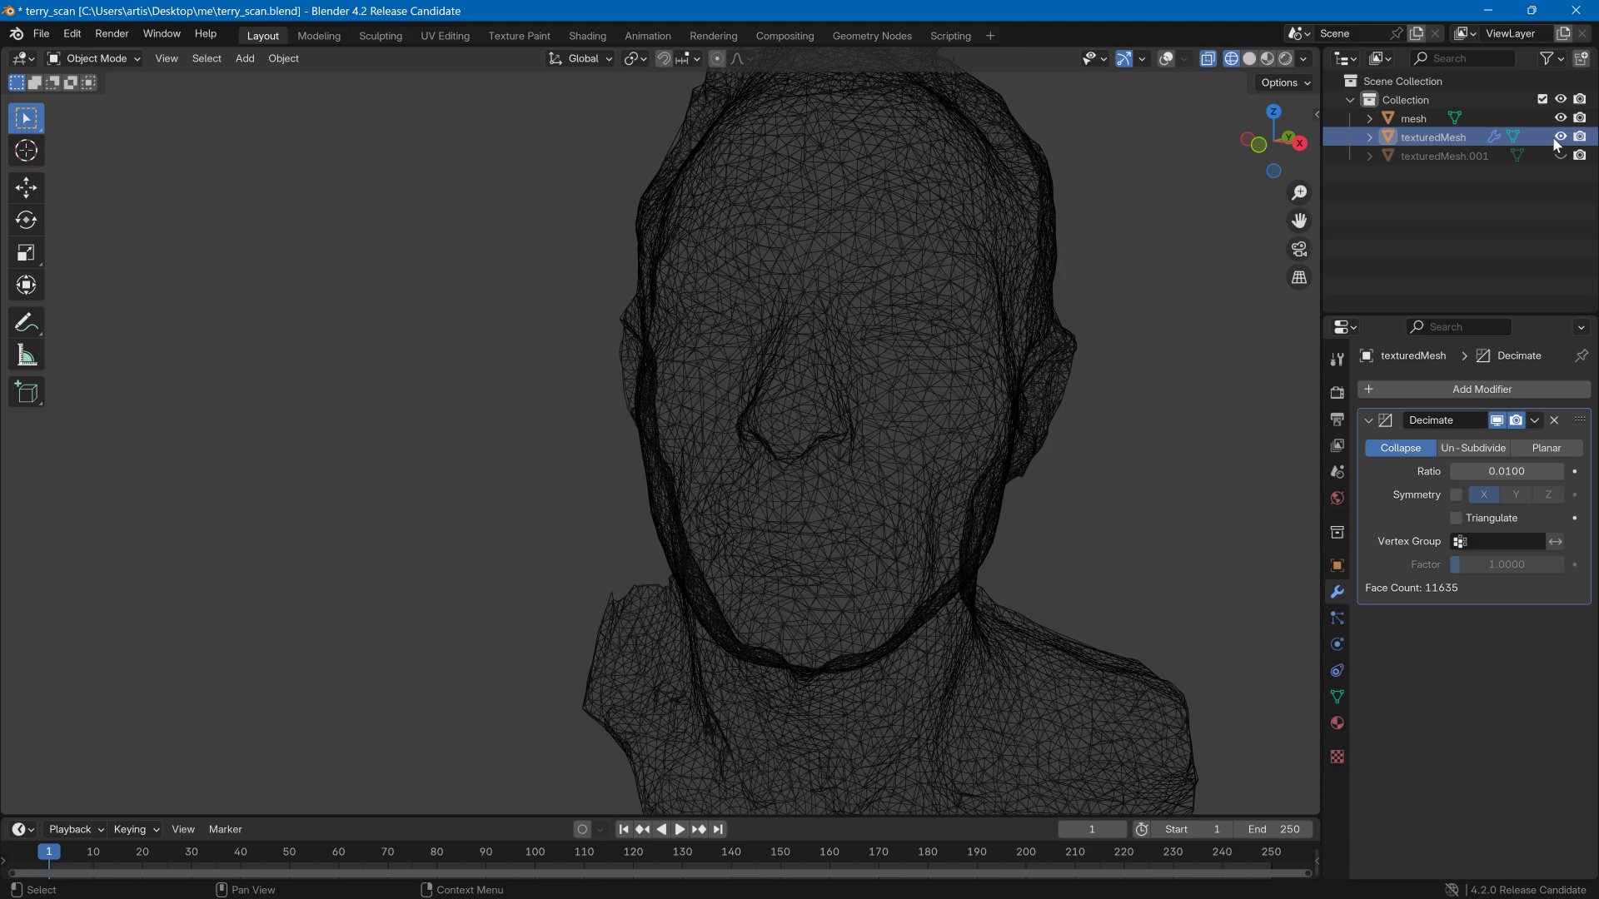
pyautogui.click(1559, 156)
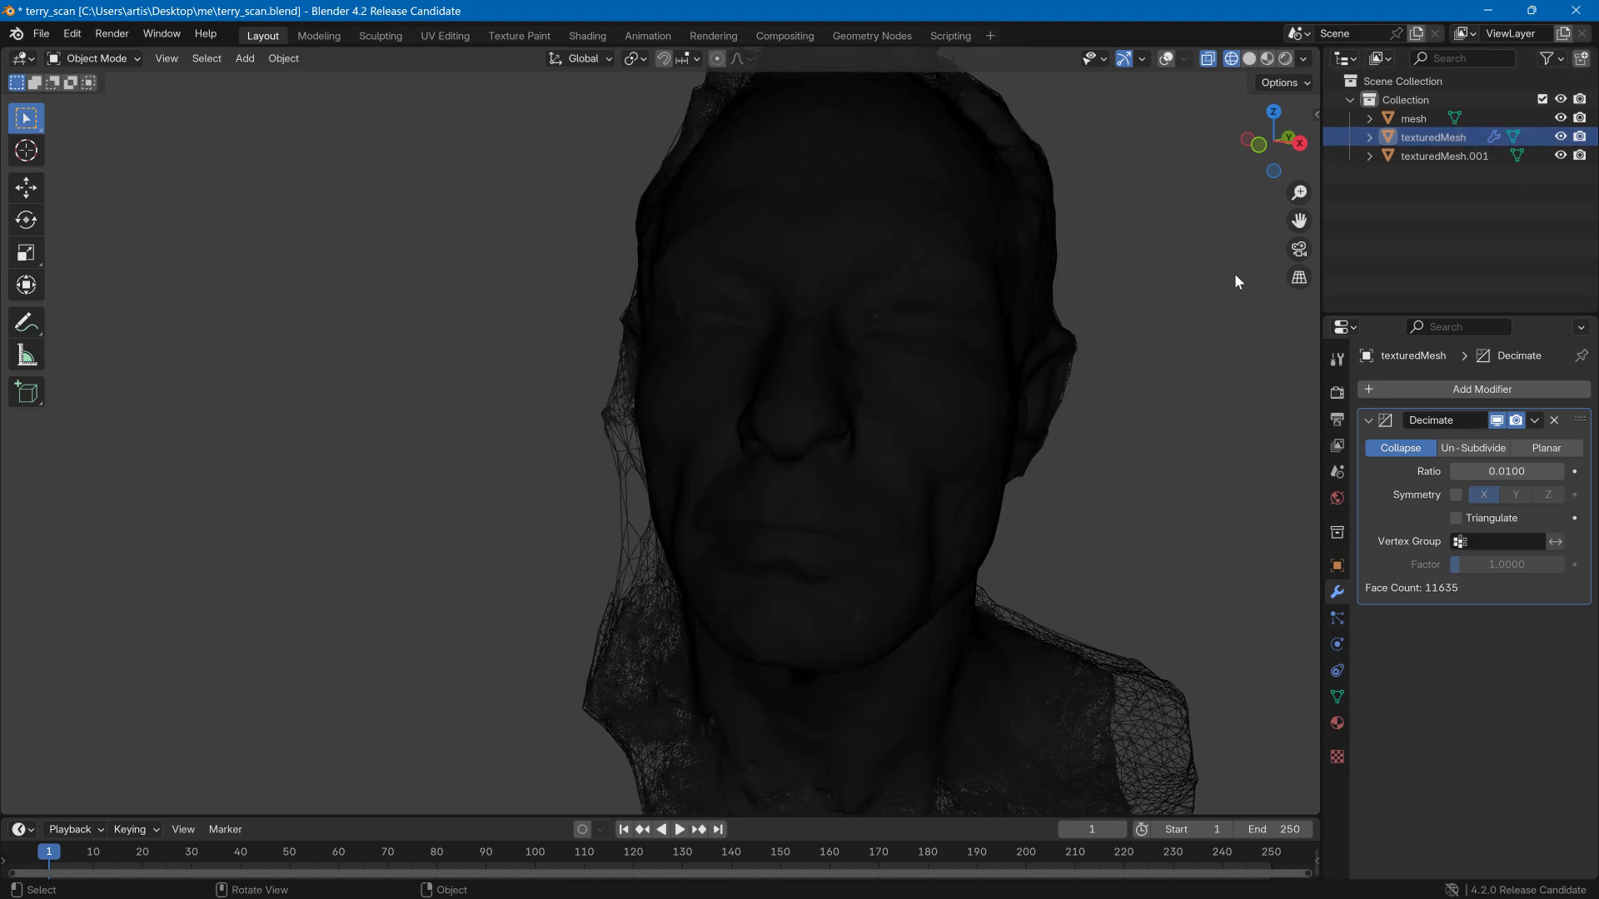
pyautogui.click(1560, 137)
pyautogui.click(1559, 136)
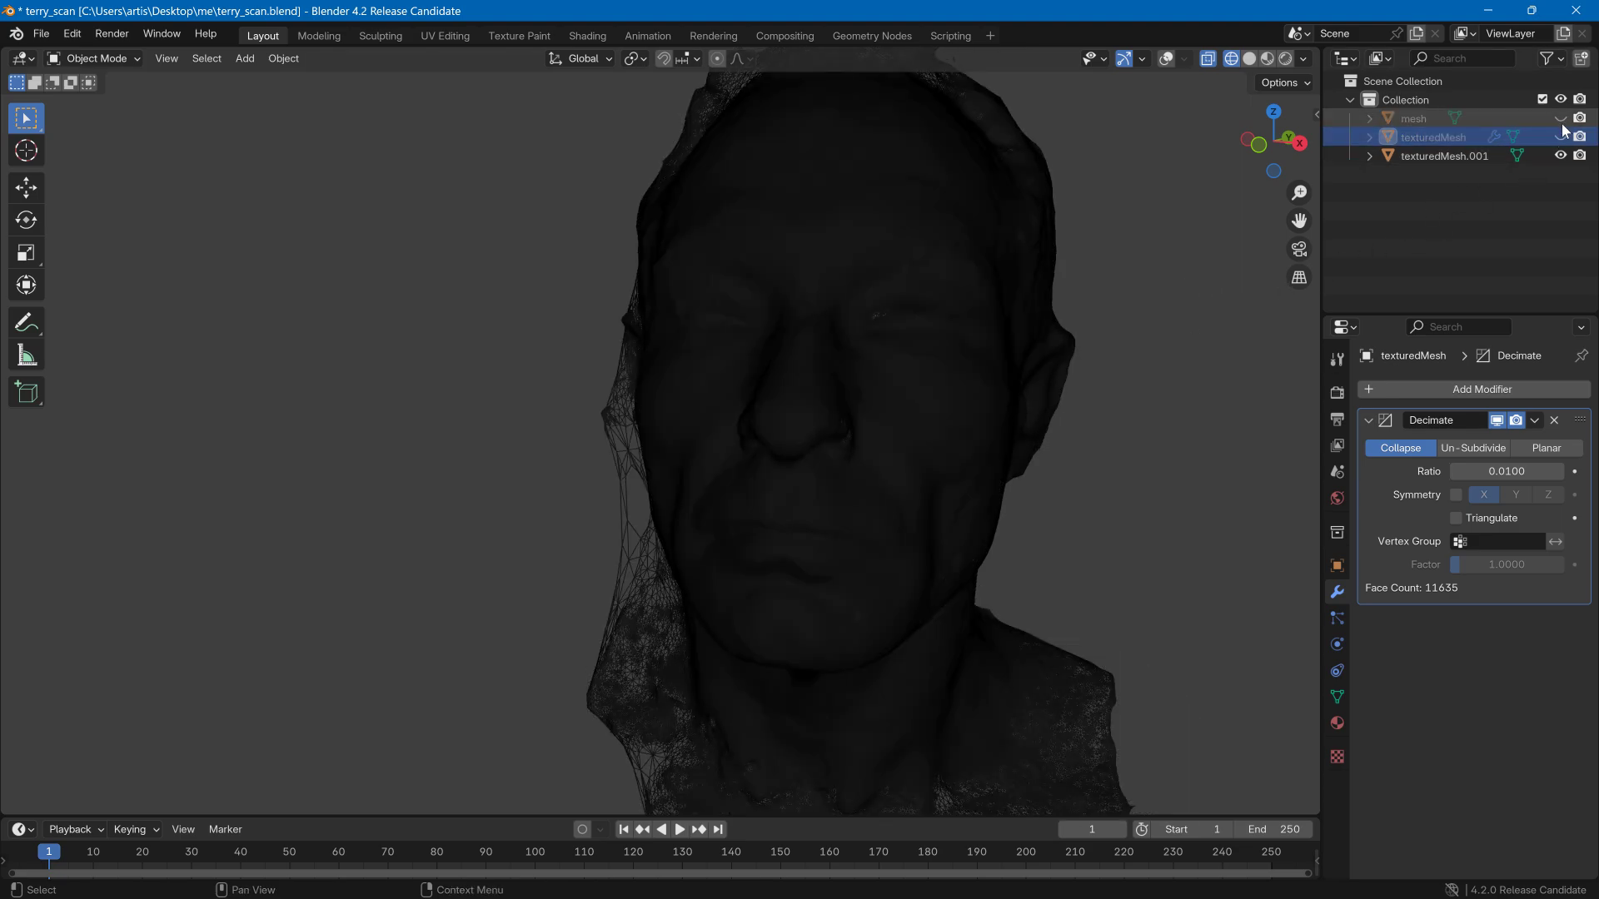
pyautogui.click(1561, 122)
pyautogui.click(1560, 150)
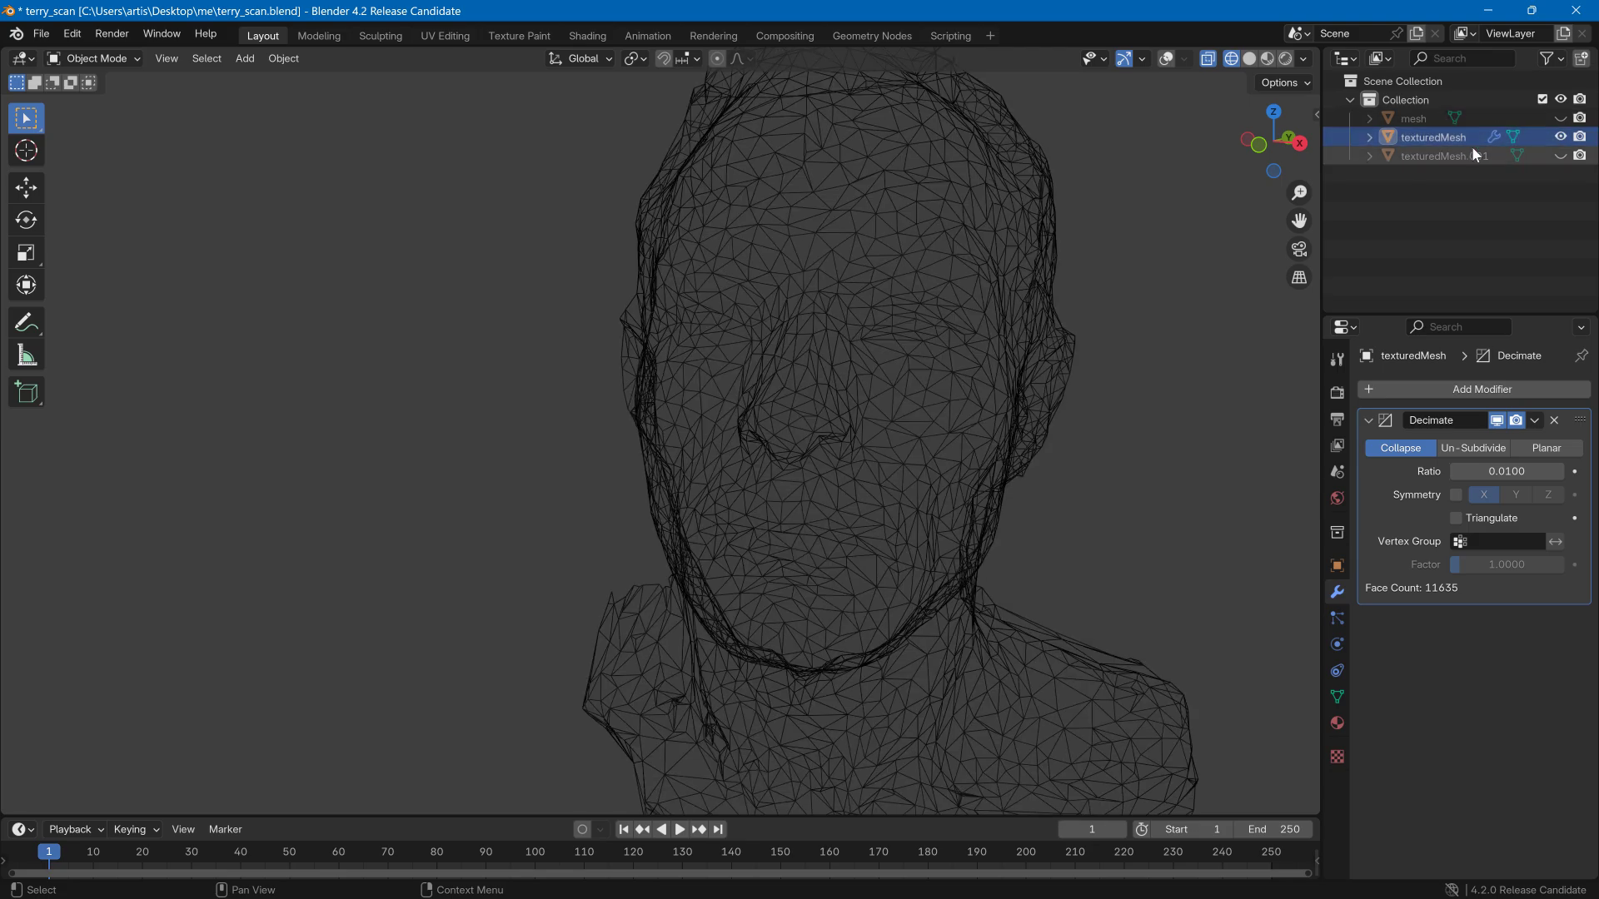
# - Inspect the decimated head in Material Preview and remove the Decimate modifier from texturedMesh
pyautogui.click(1267, 58)
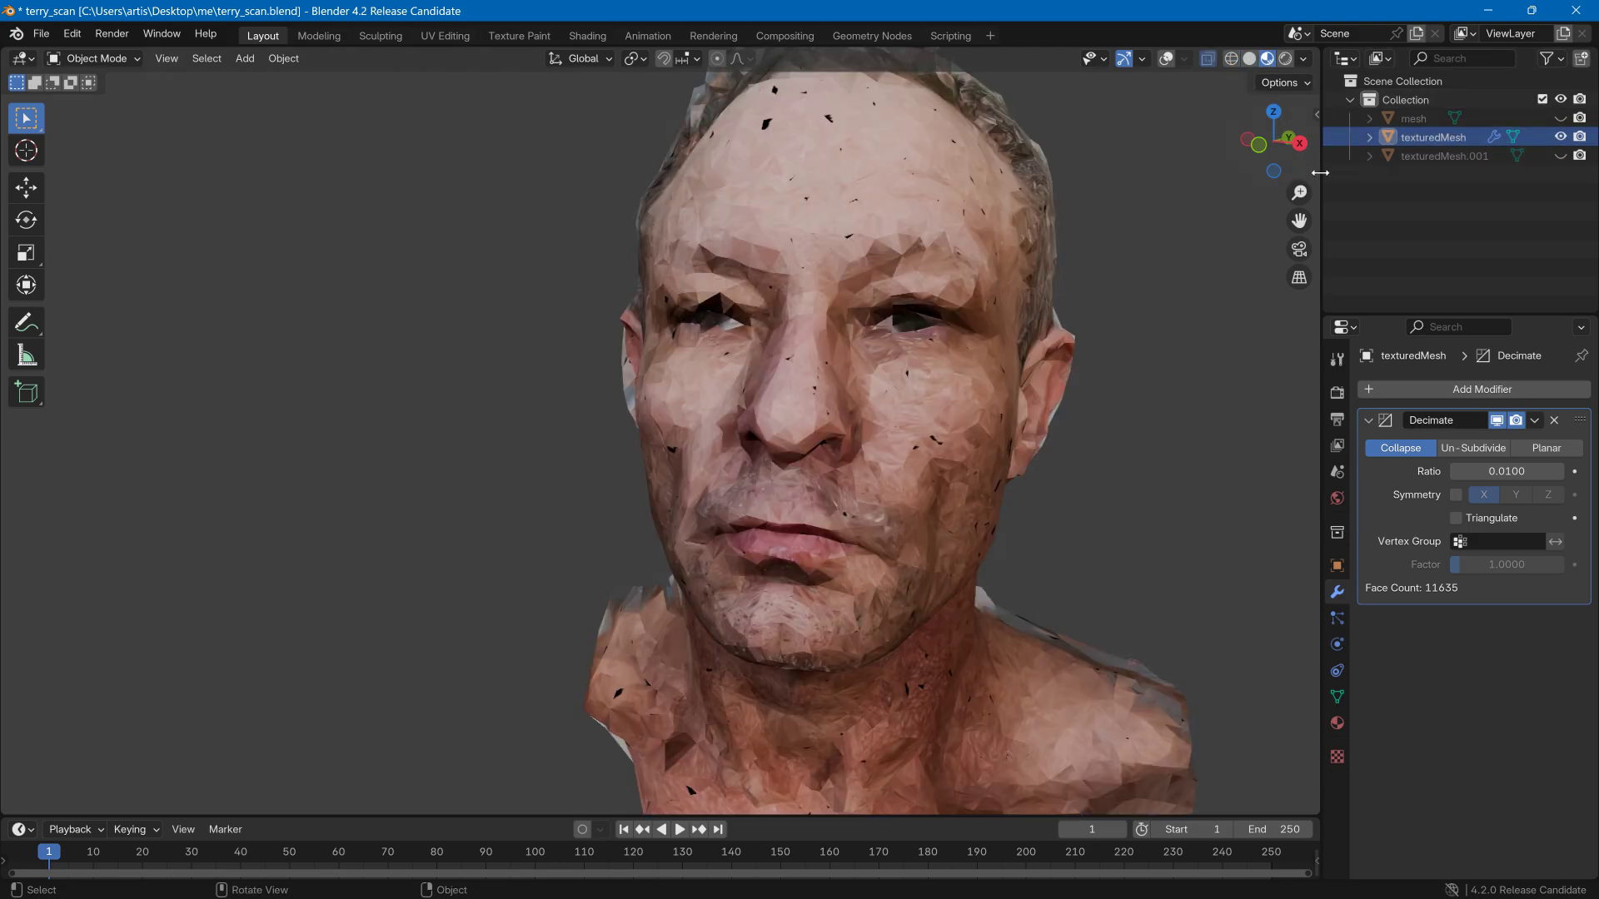
pyautogui.moveTo(1108, 264)
pyautogui.mouseDown(button='middle')
pyautogui.moveTo(1037, 260)
pyautogui.moveTo(1187, 250)
pyautogui.moveTo(1140, 260)
pyautogui.mouseUp(button='middle')
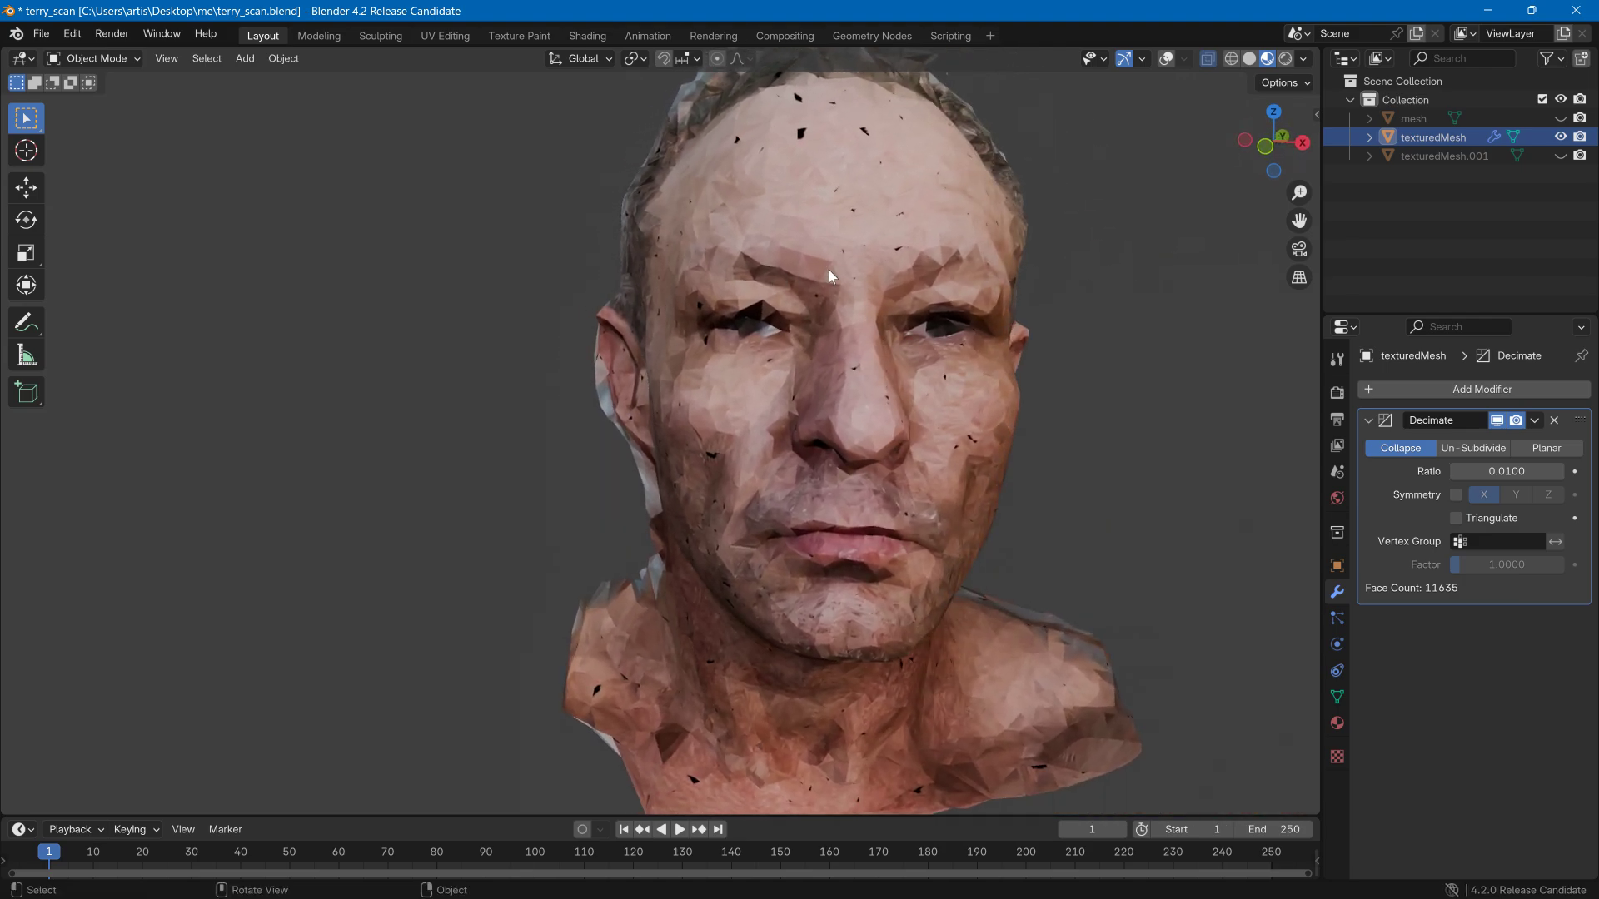
pyautogui.click(1552, 420)
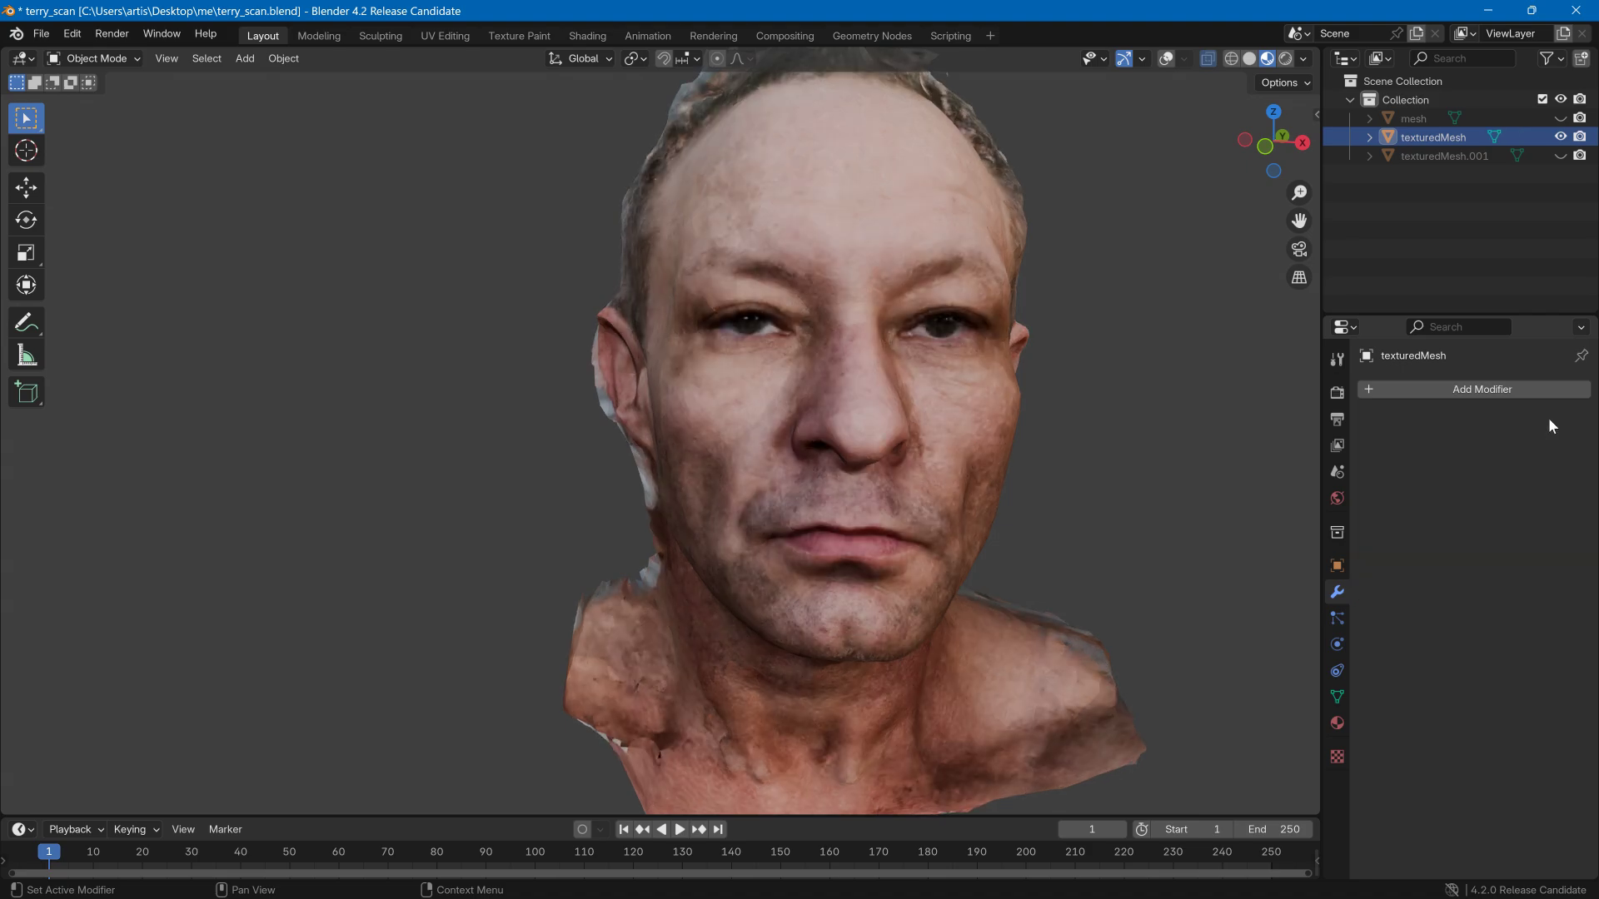
# - Check texturedMesh.001 against the textured head and delete it from the scene
pyautogui.click(1553, 156)
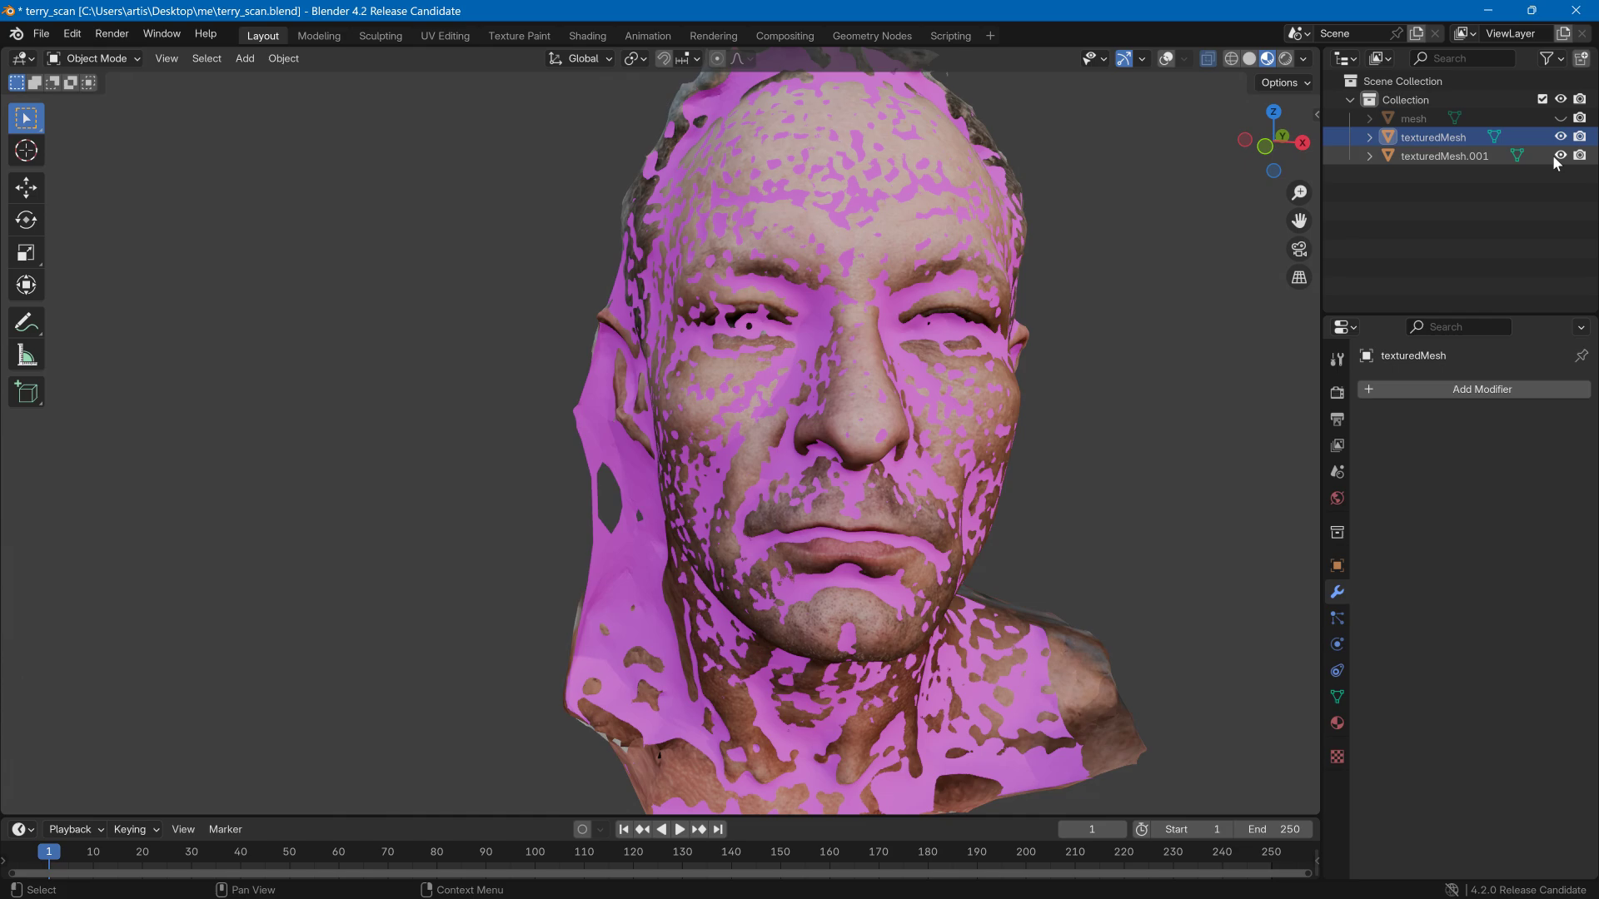
pyautogui.click(1554, 156)
pyautogui.click(1472, 162)
pyautogui.rightClick(1472, 161)
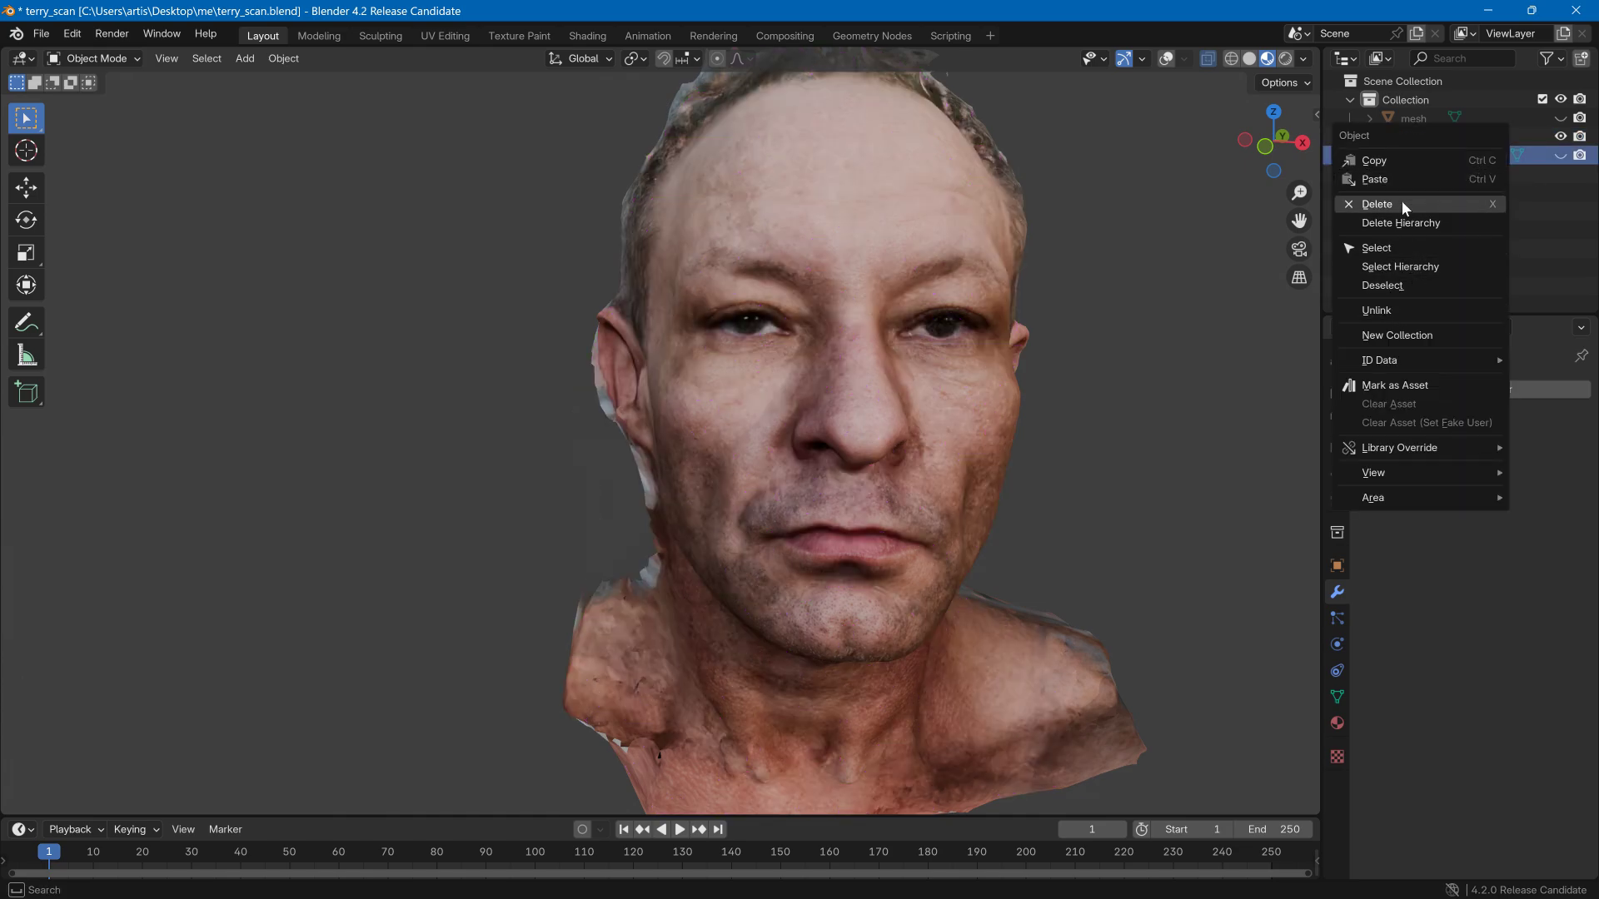
pyautogui.click(1401, 204)
# - Rename texturedMesh to high and mesh to low
pyautogui.doubleClick(1447, 139)
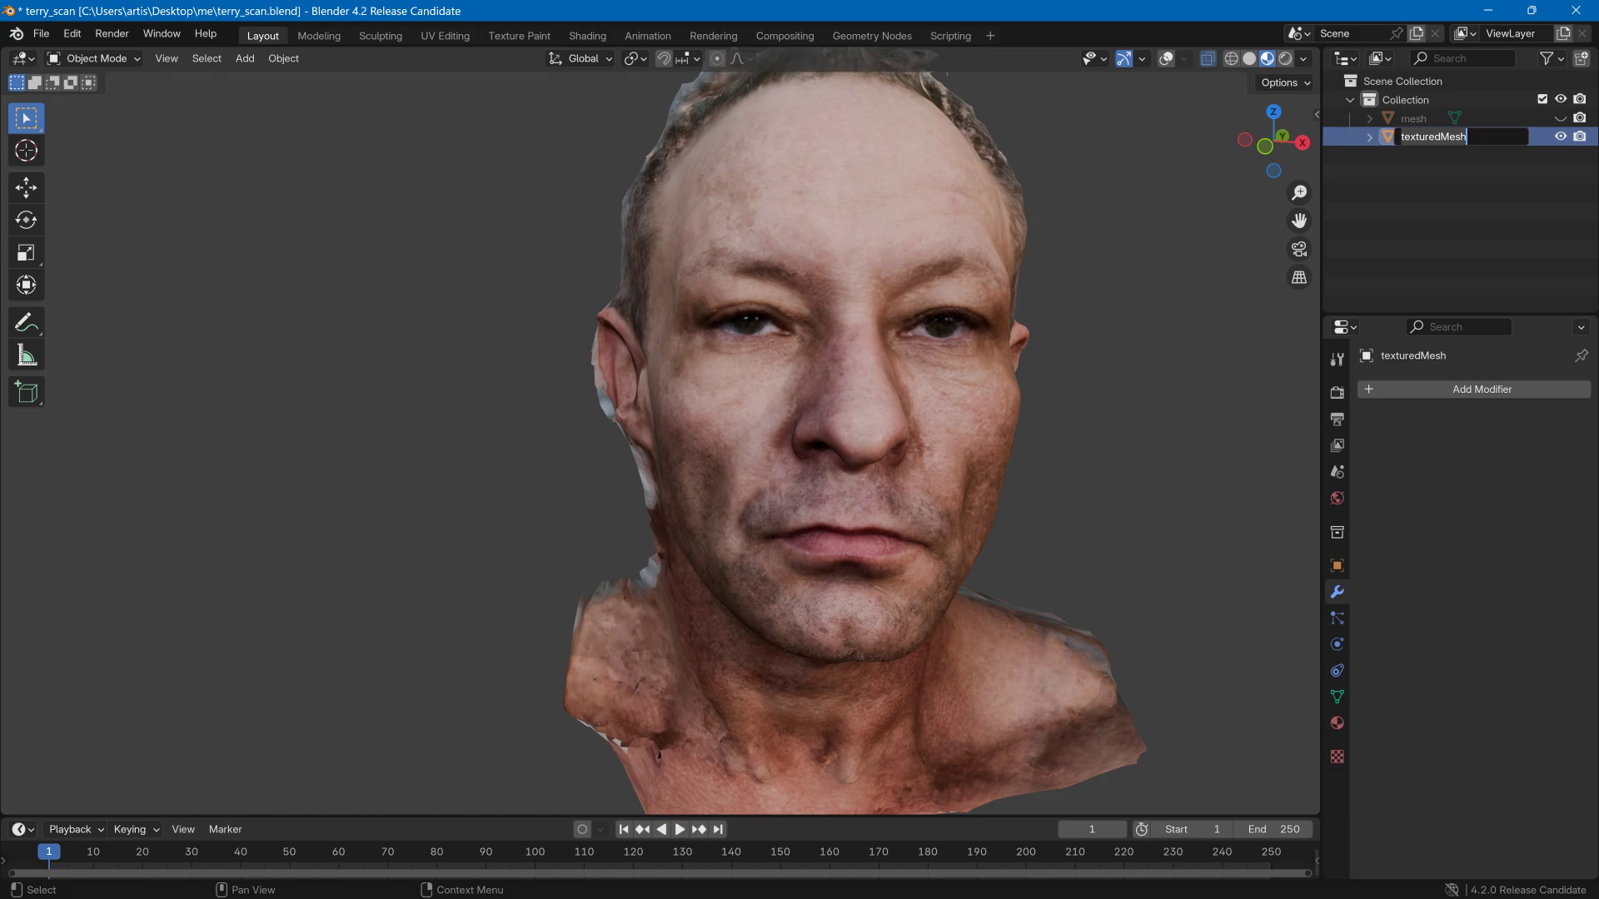
pyautogui.write('high')
pyautogui.press('Return')
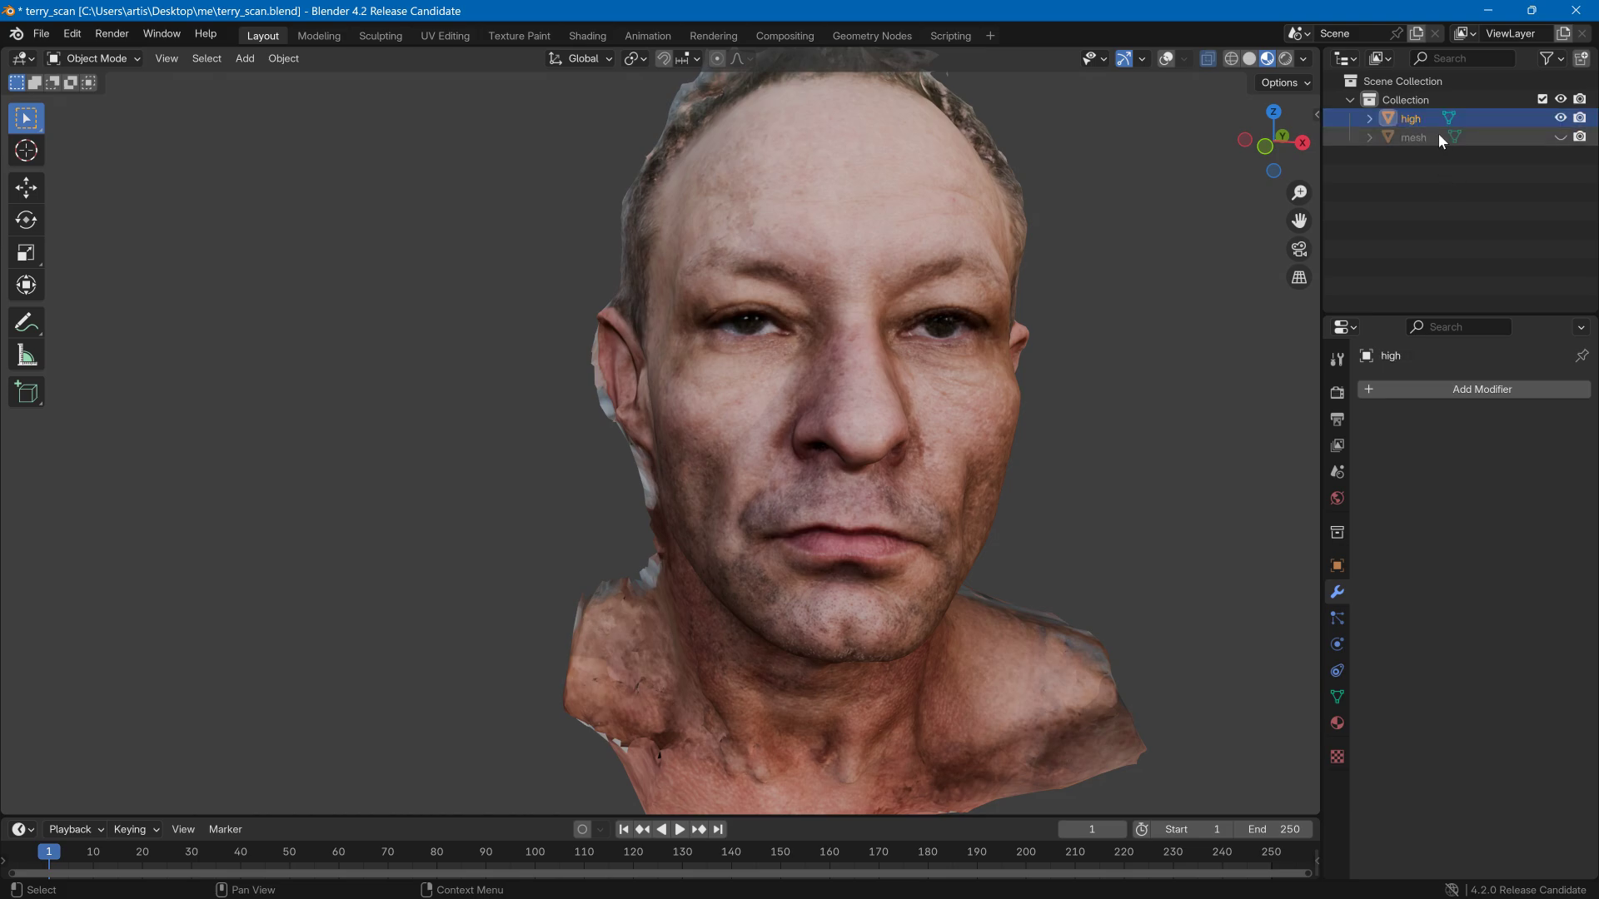
pyautogui.click(1432, 137)
pyautogui.doubleClick(1434, 140)
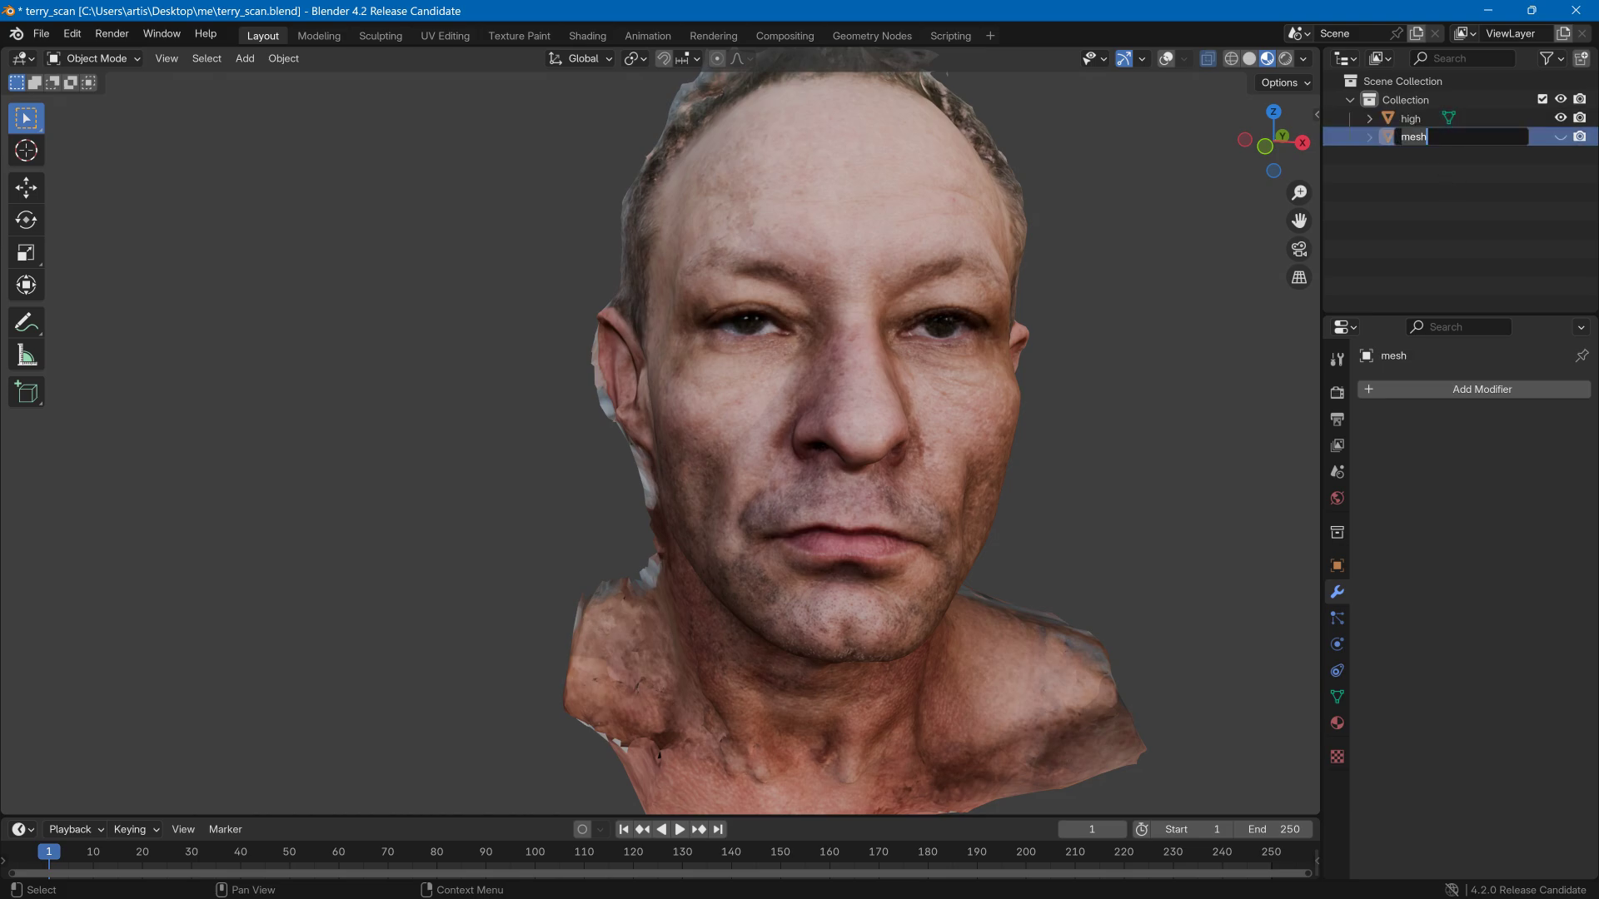
pyautogui.write('low')
pyautogui.press('Return')
# - Show the low mesh, hide the high mesh, and inspect the low head from the front, side and back
pyautogui.click(1561, 137)
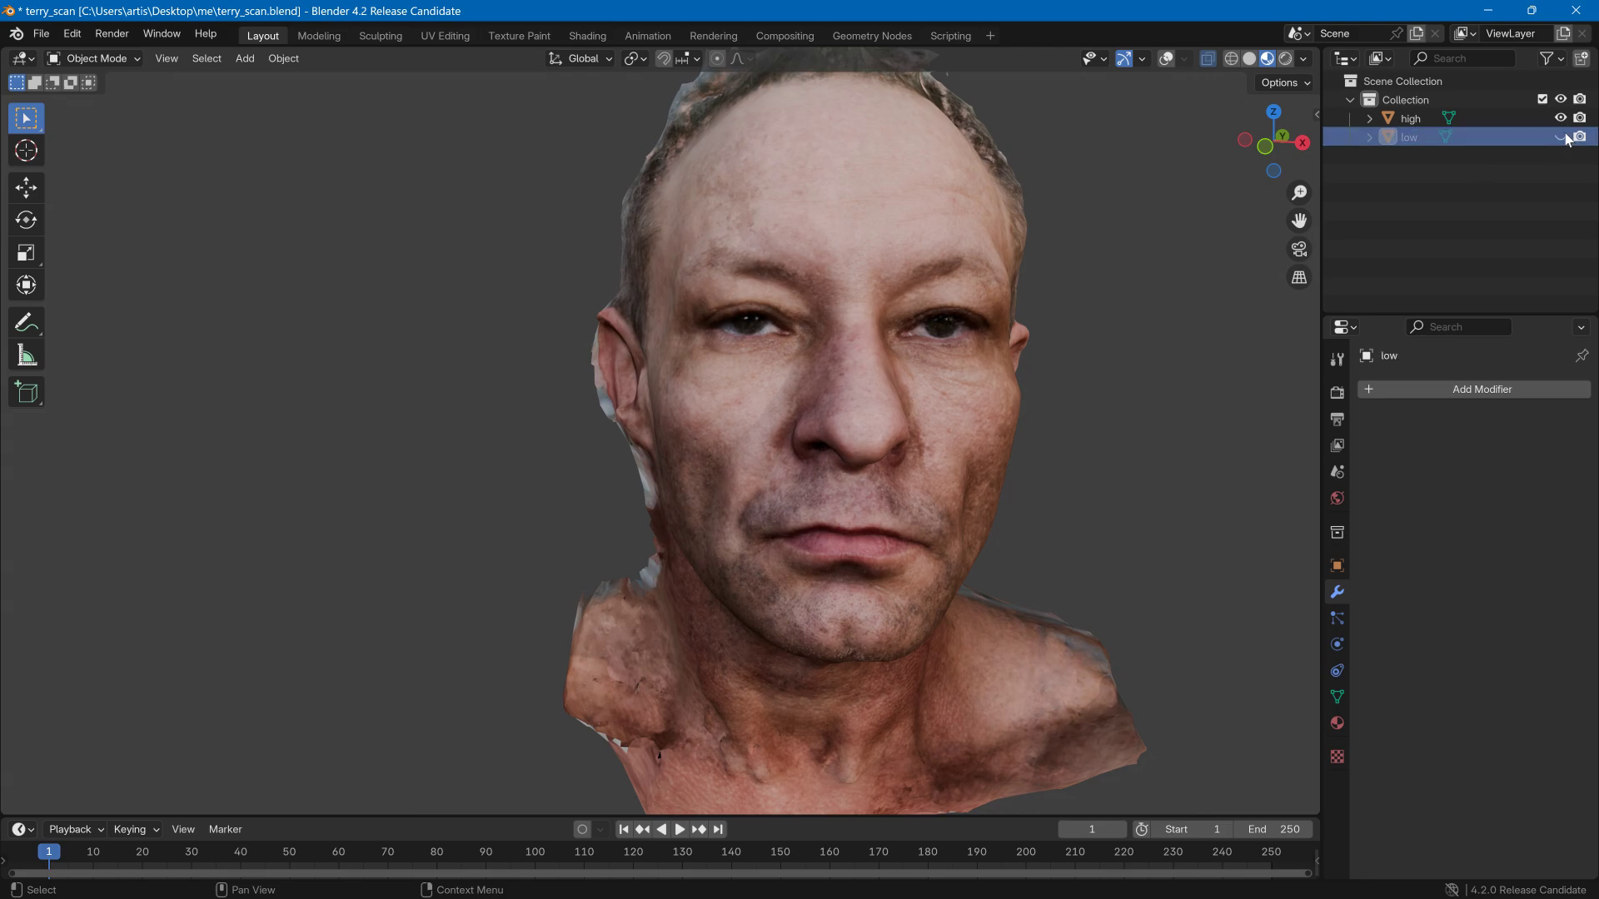
pyautogui.moveTo(1171, 228); pyautogui.dragTo(1426, 188, button='middle')
pyautogui.click(1559, 118)
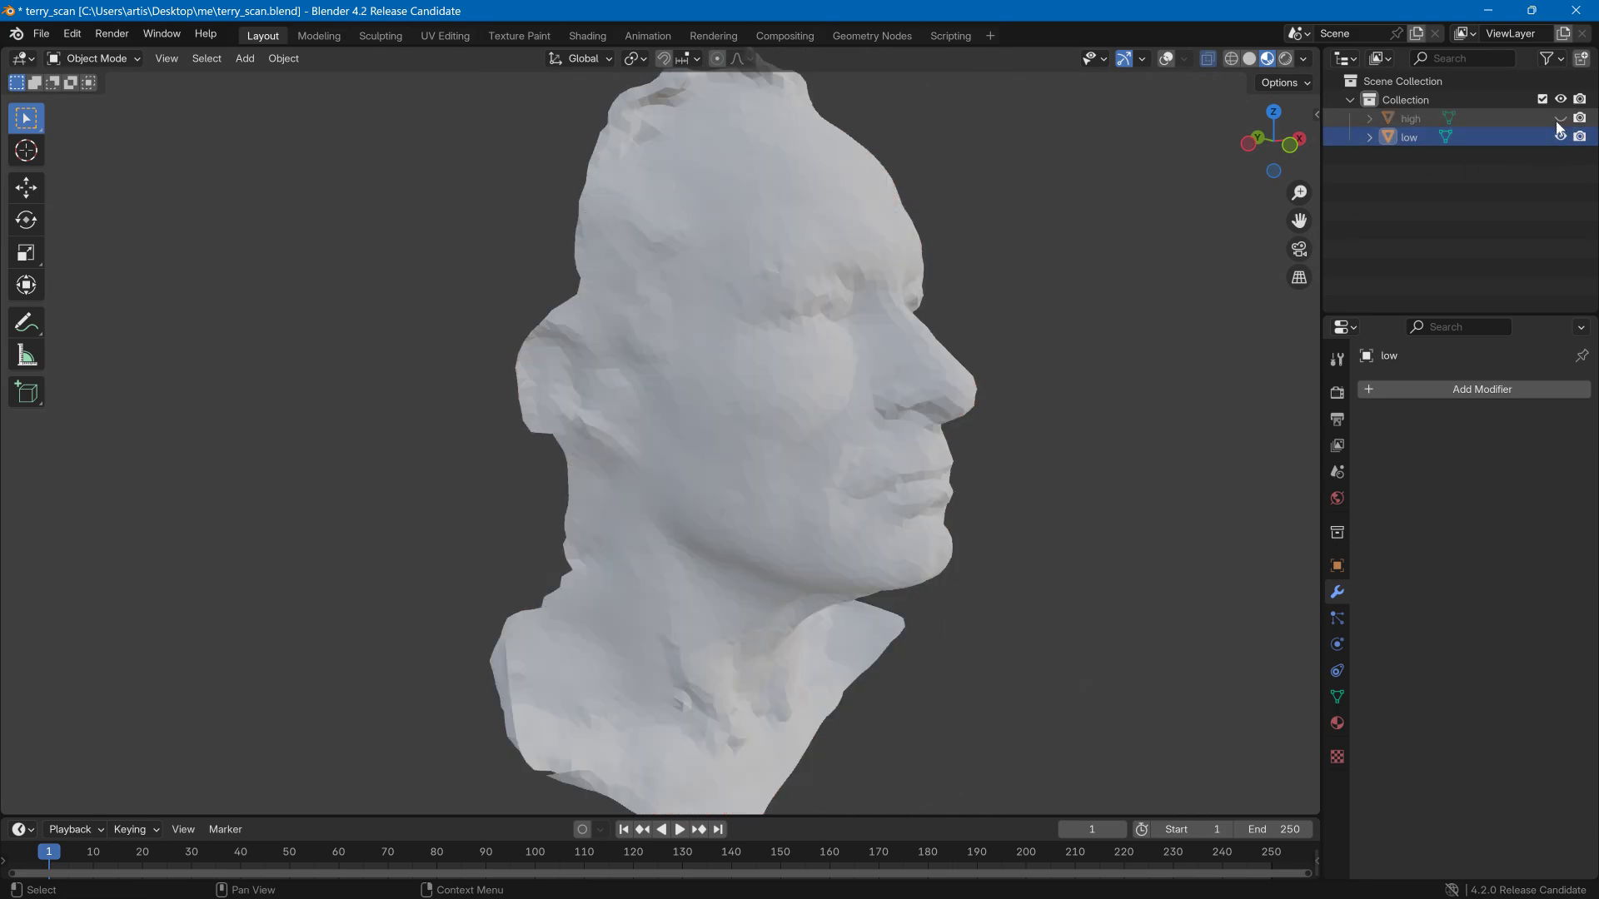
pyautogui.moveTo(1197, 229); pyautogui.dragTo(3, 266, button='middle')
pyautogui.moveTo(583, 276); pyautogui.dragTo(517, 257, button='middle')
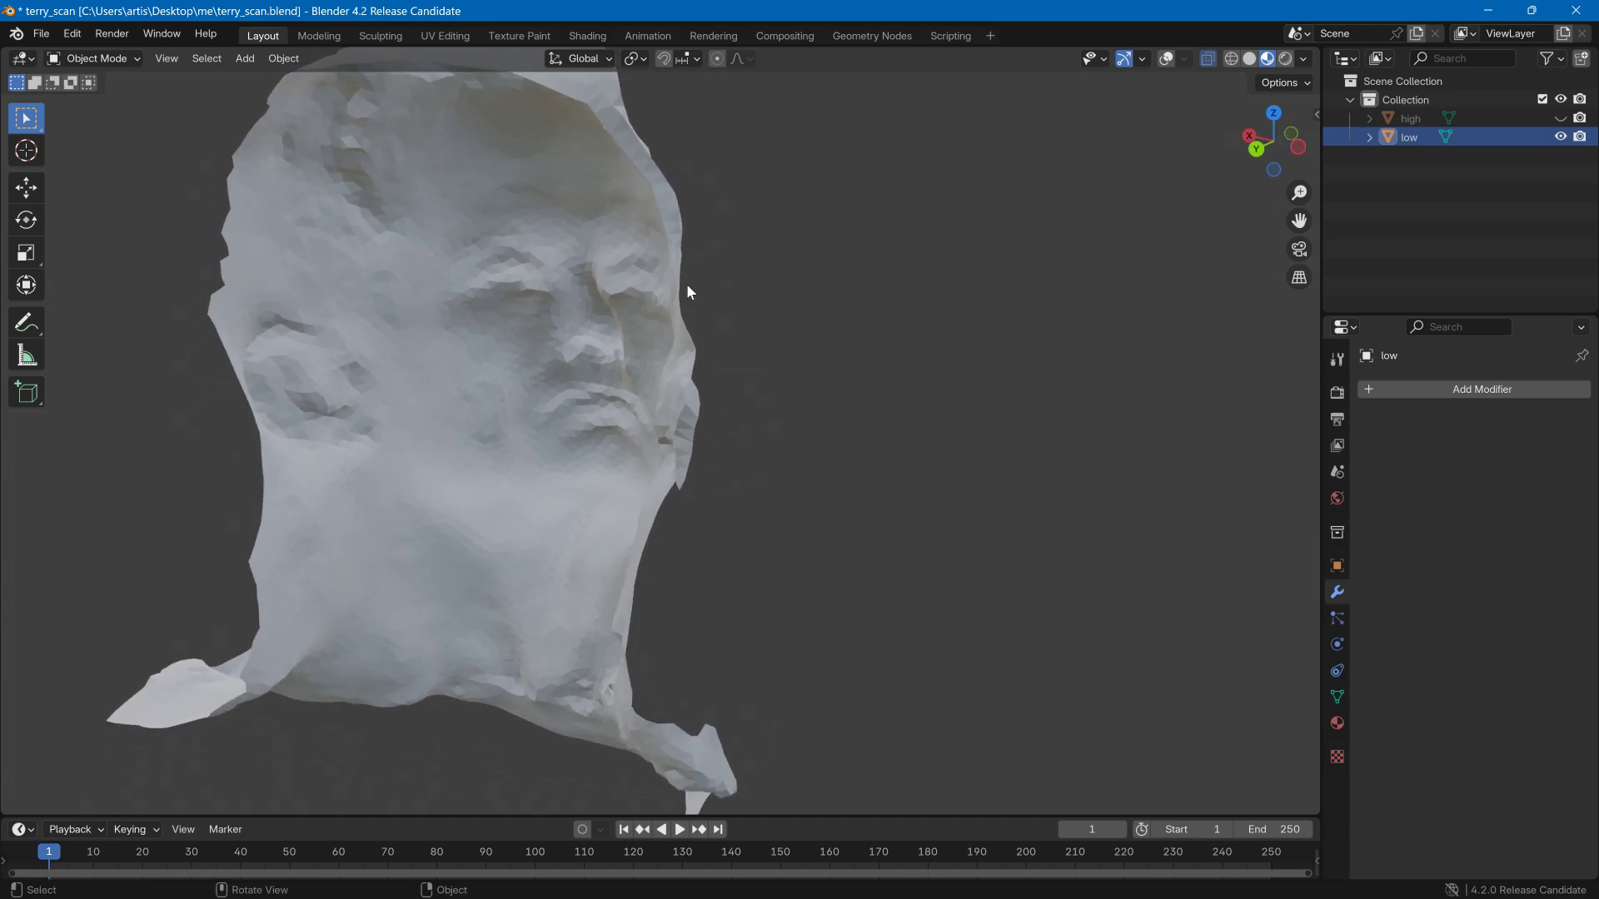
pyautogui.moveTo(688, 291); pyautogui.dragTo(658, 249, button='middle')
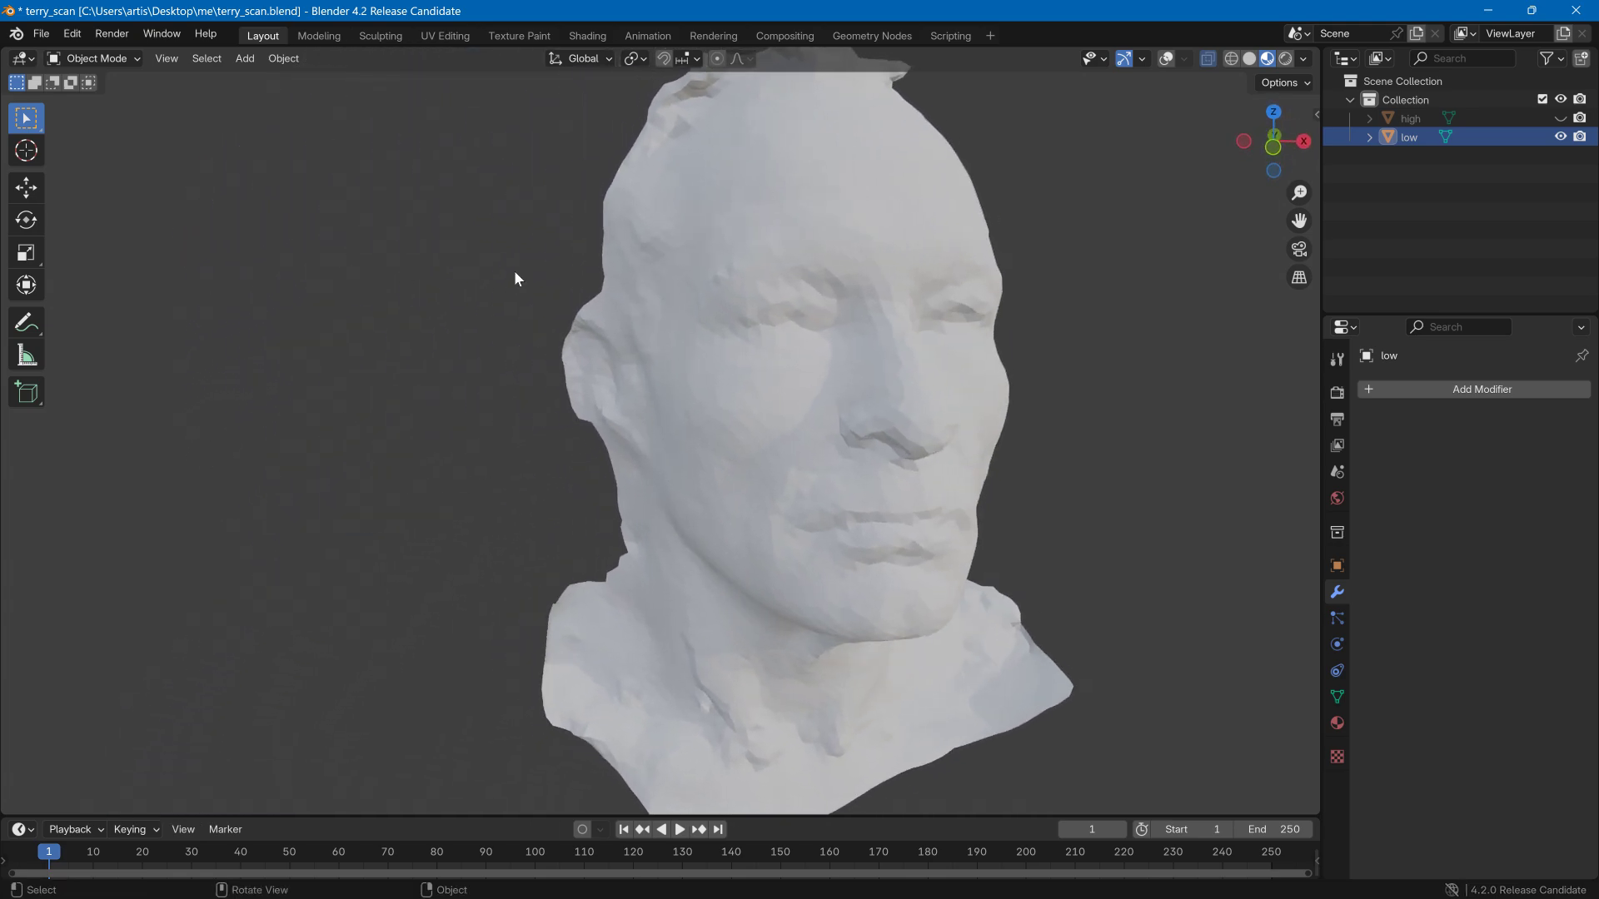
pyautogui.moveTo(1047, 627); pyautogui.dragTo(816, 487, button='middle')
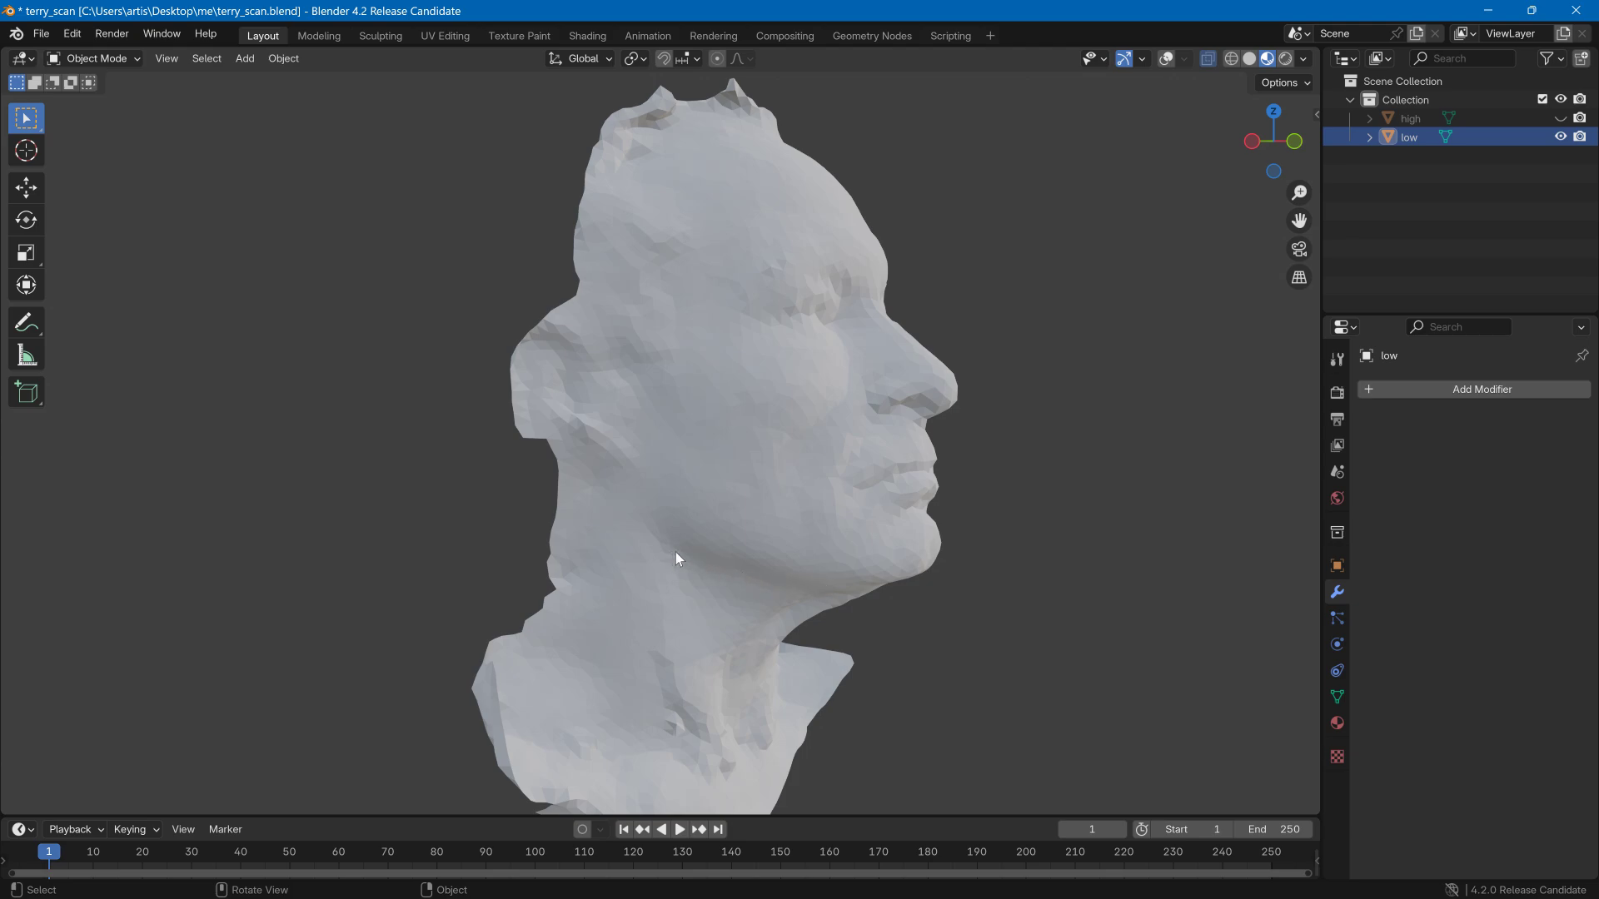
# - Switch the low head to Edit Mode and turn on the viewport overlays to show its wireframe
pyautogui.moveTo(705, 548); pyautogui.dragTo(920, 414, button='middle')
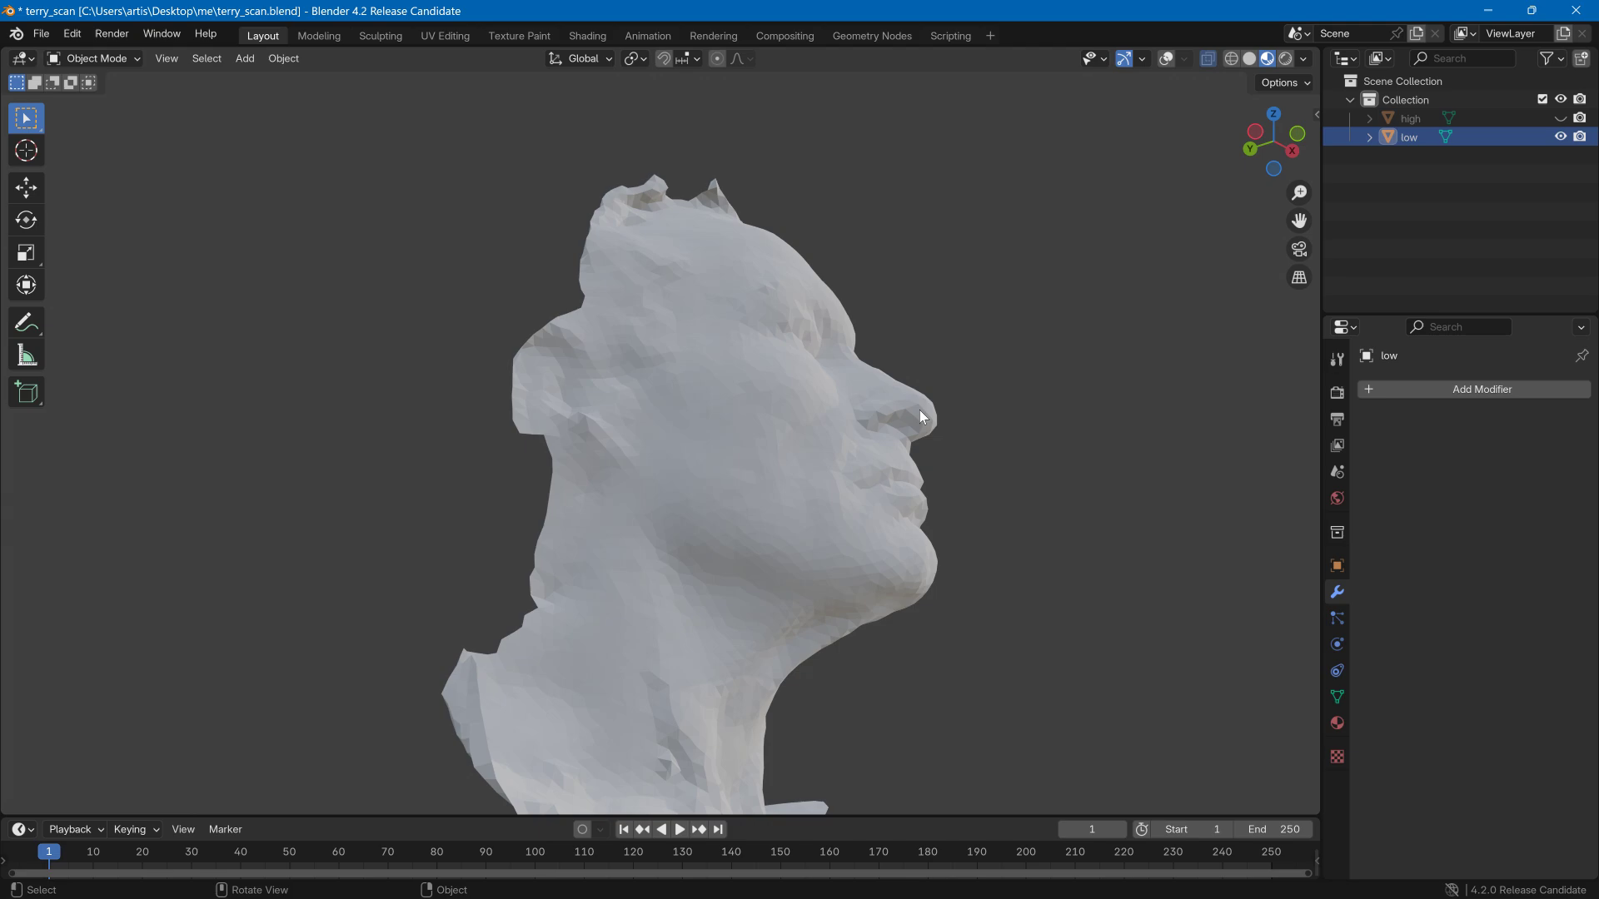
pyautogui.click(131, 61)
pyautogui.click(130, 95)
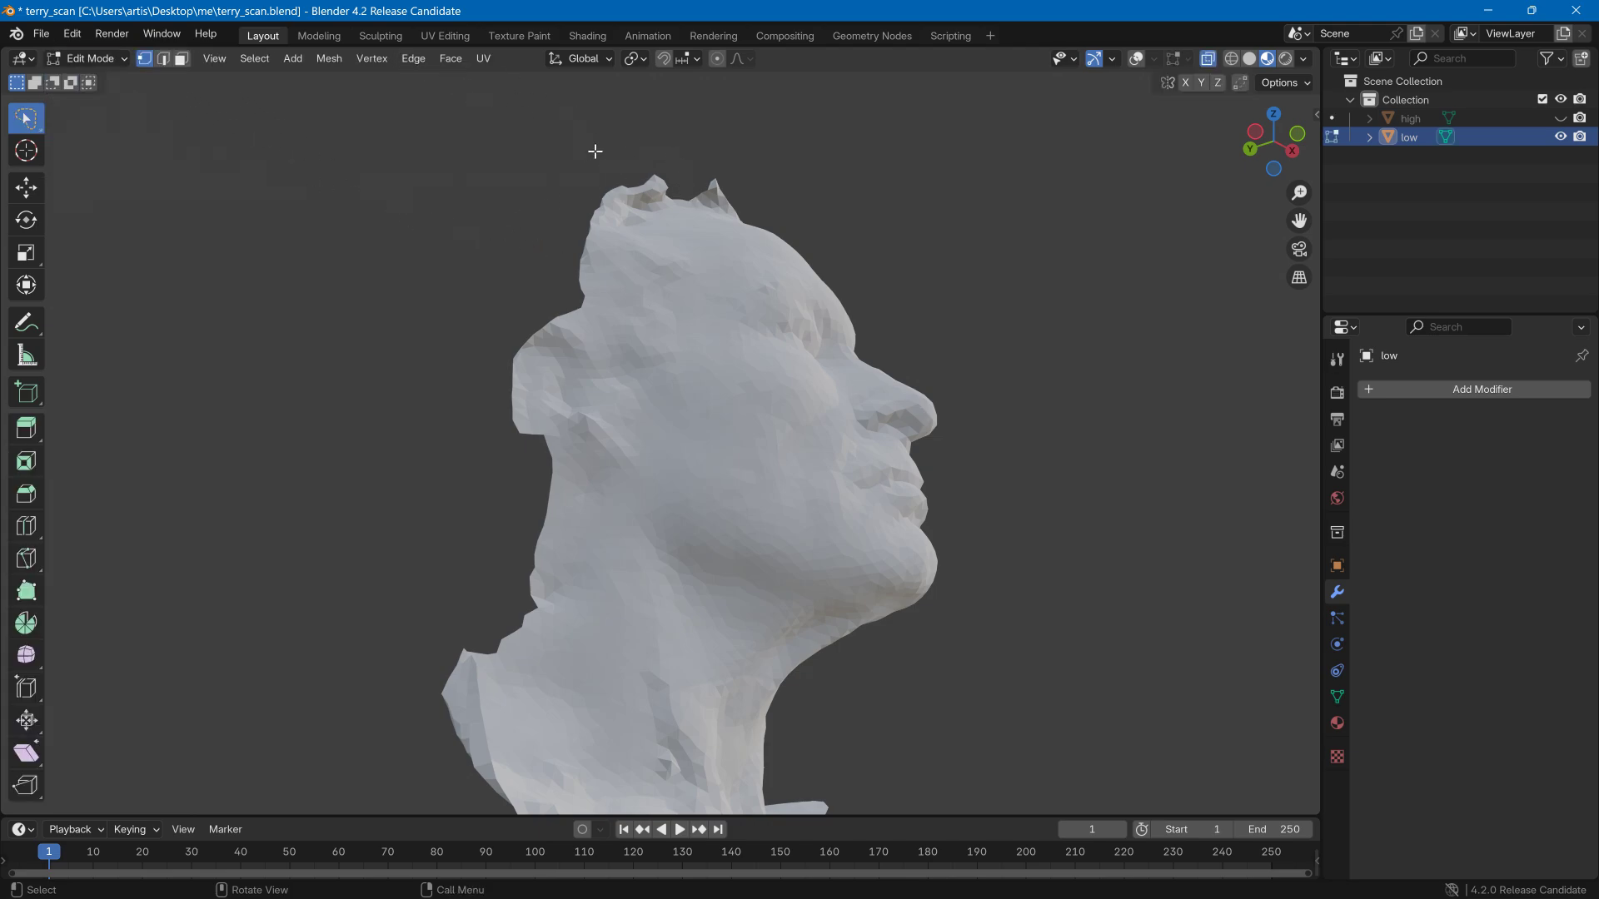
pyautogui.click(1142, 60)
# - Select a shortest vertex path from the mesh's back edge below the ear, along the jawline, to underneath the chin
pyautogui.moveTo(888, 346); pyautogui.dragTo(961, 281, button='middle')
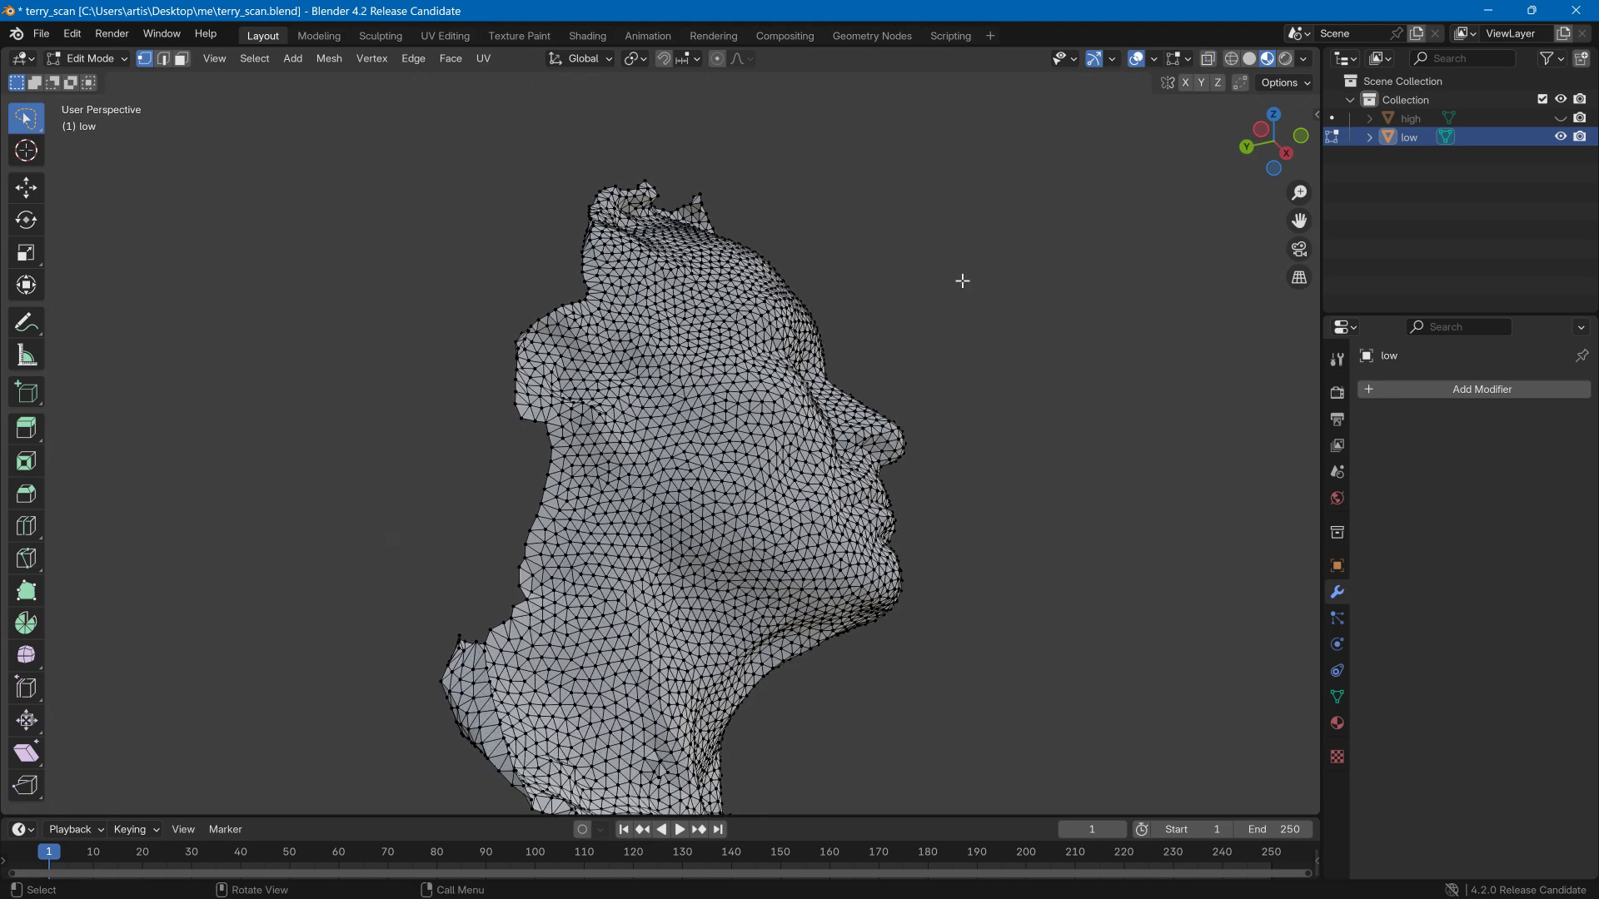
pyautogui.scroll(2, 717, 445)
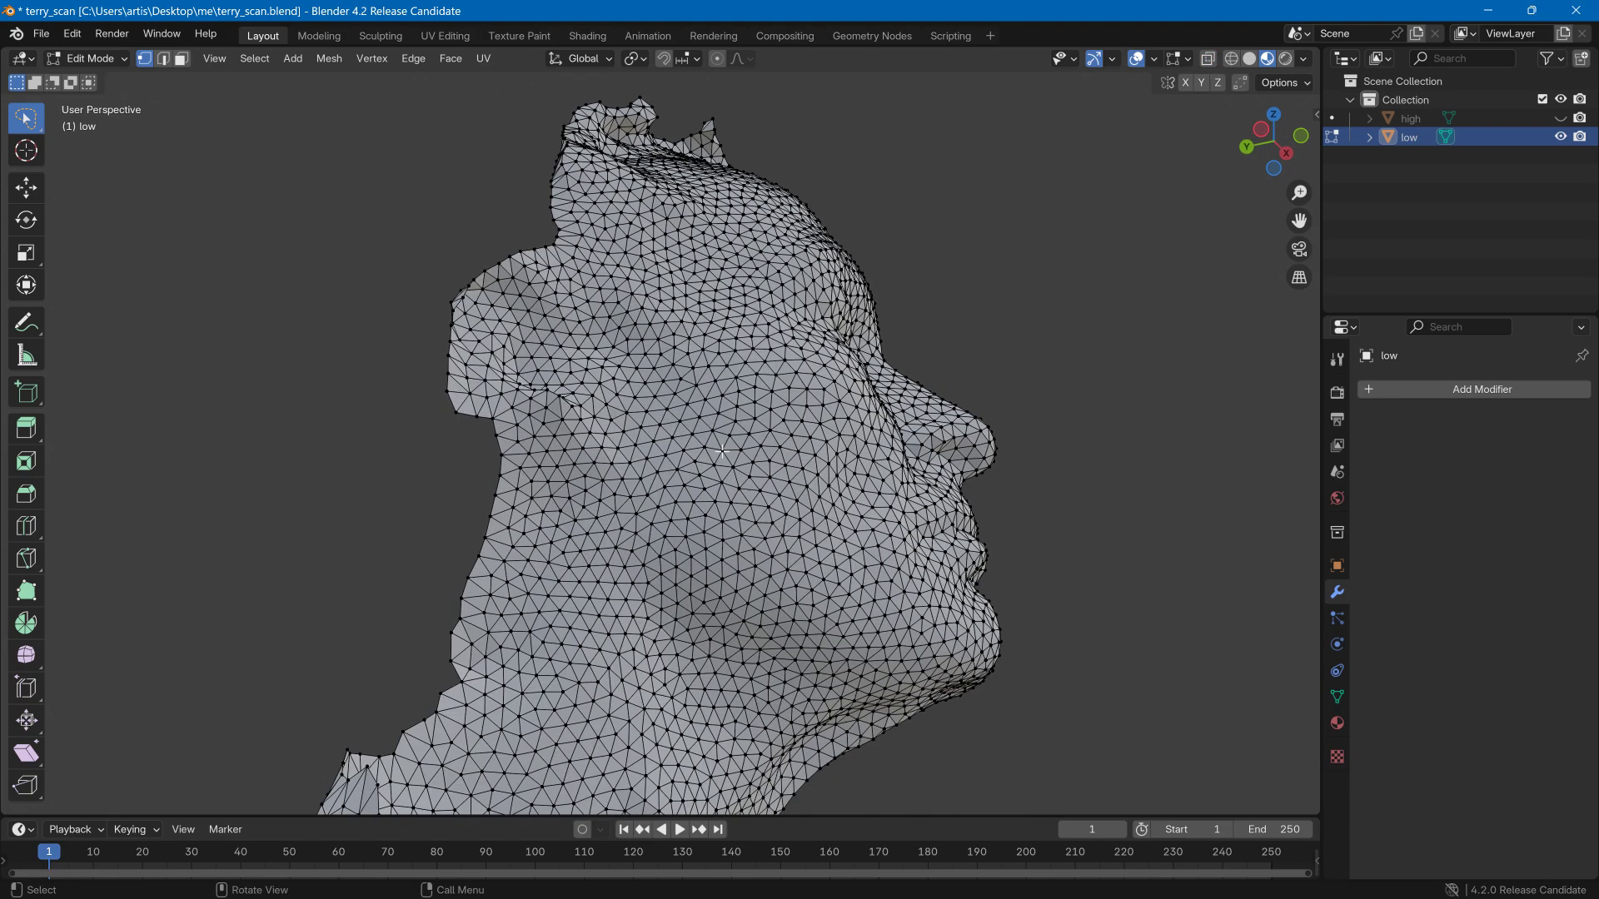
pyautogui.click(501, 478)
pyautogui.keyDown('ctrl'); pyautogui.click(950, 683); pyautogui.keyUp('ctrl')
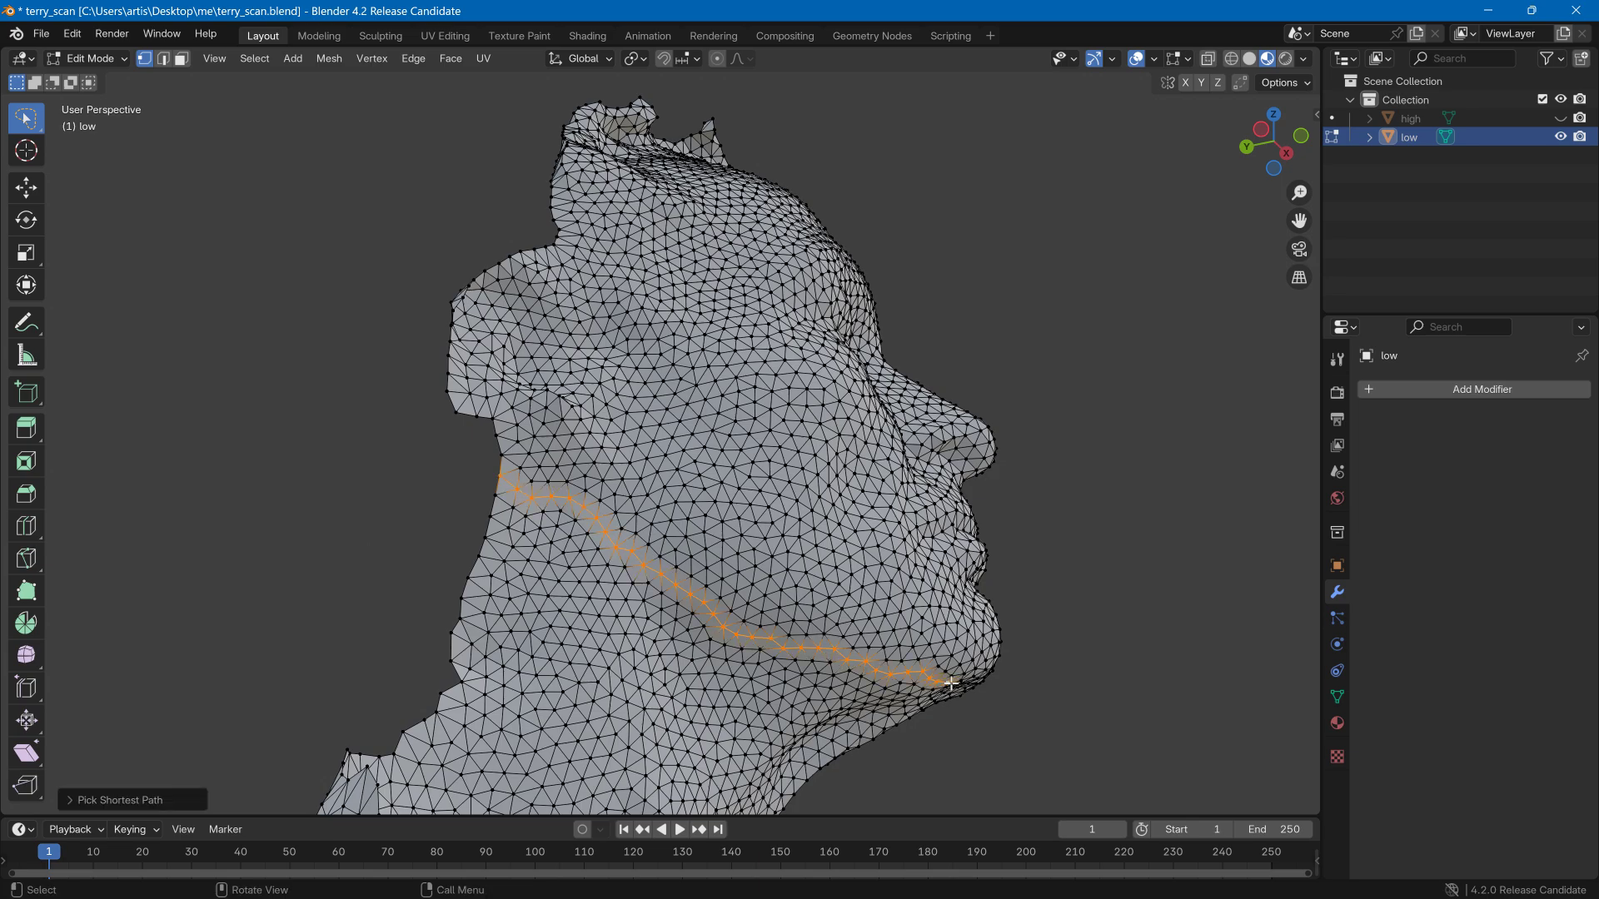
pyautogui.moveTo(965, 690); pyautogui.dragTo(897, 375, button='middle')
pyautogui.keyDown('ctrl'); pyautogui.click(911, 323); pyautogui.keyUp('ctrl')
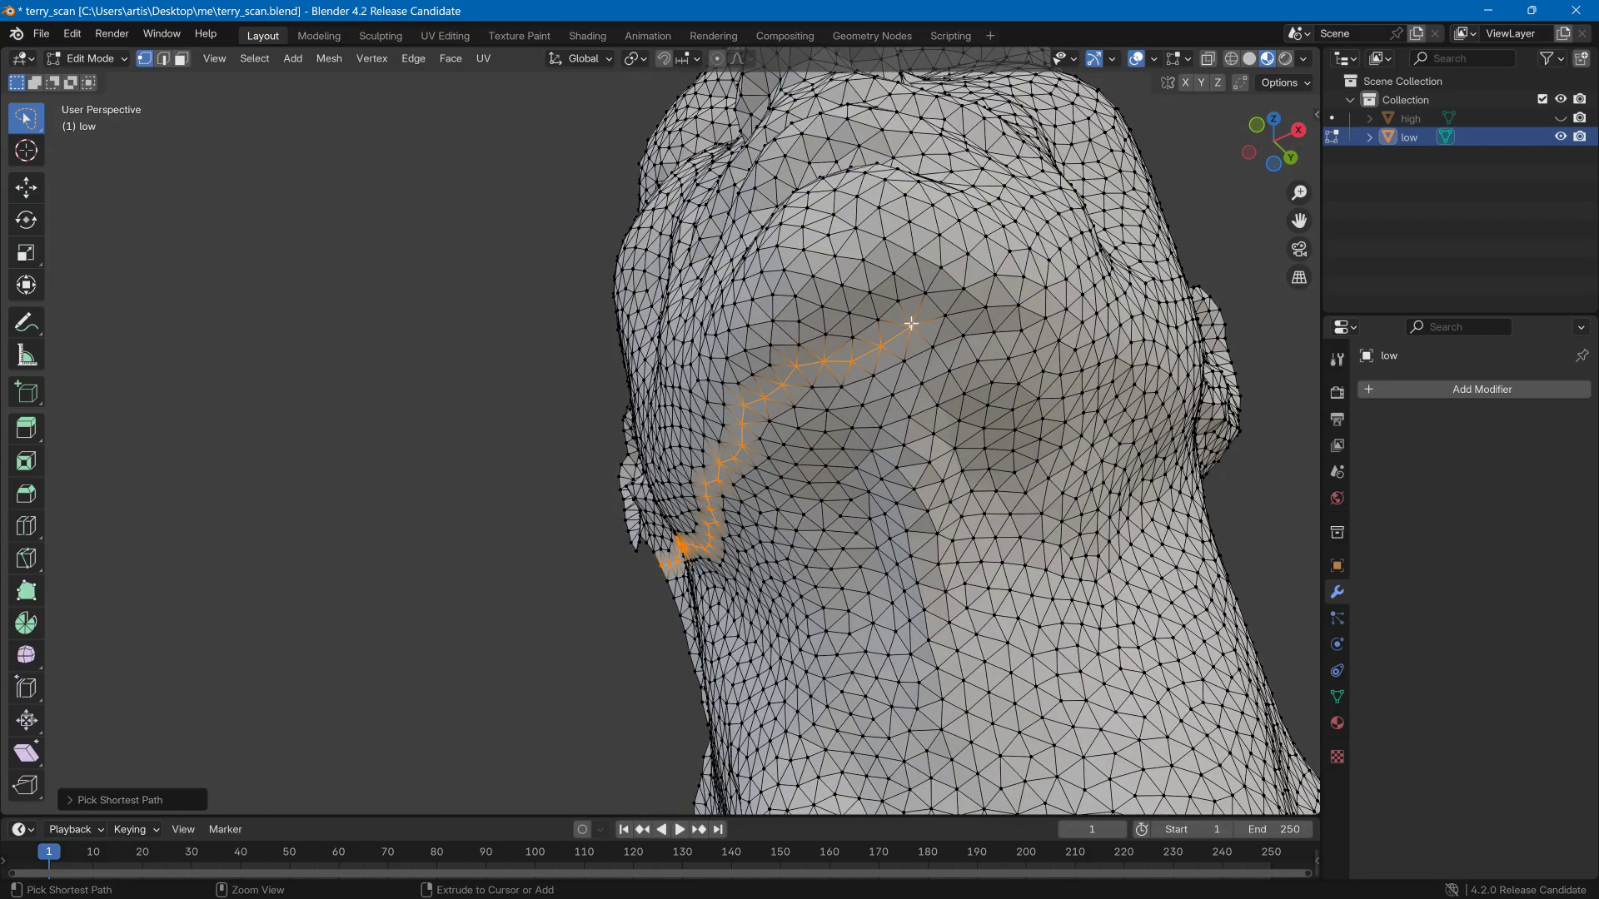
# - Extend the shortest-path selection from under the chin along the opposite jawline towards the jaw corner
pyautogui.moveTo(1049, 413); pyautogui.dragTo(1023, 321, button='middle')
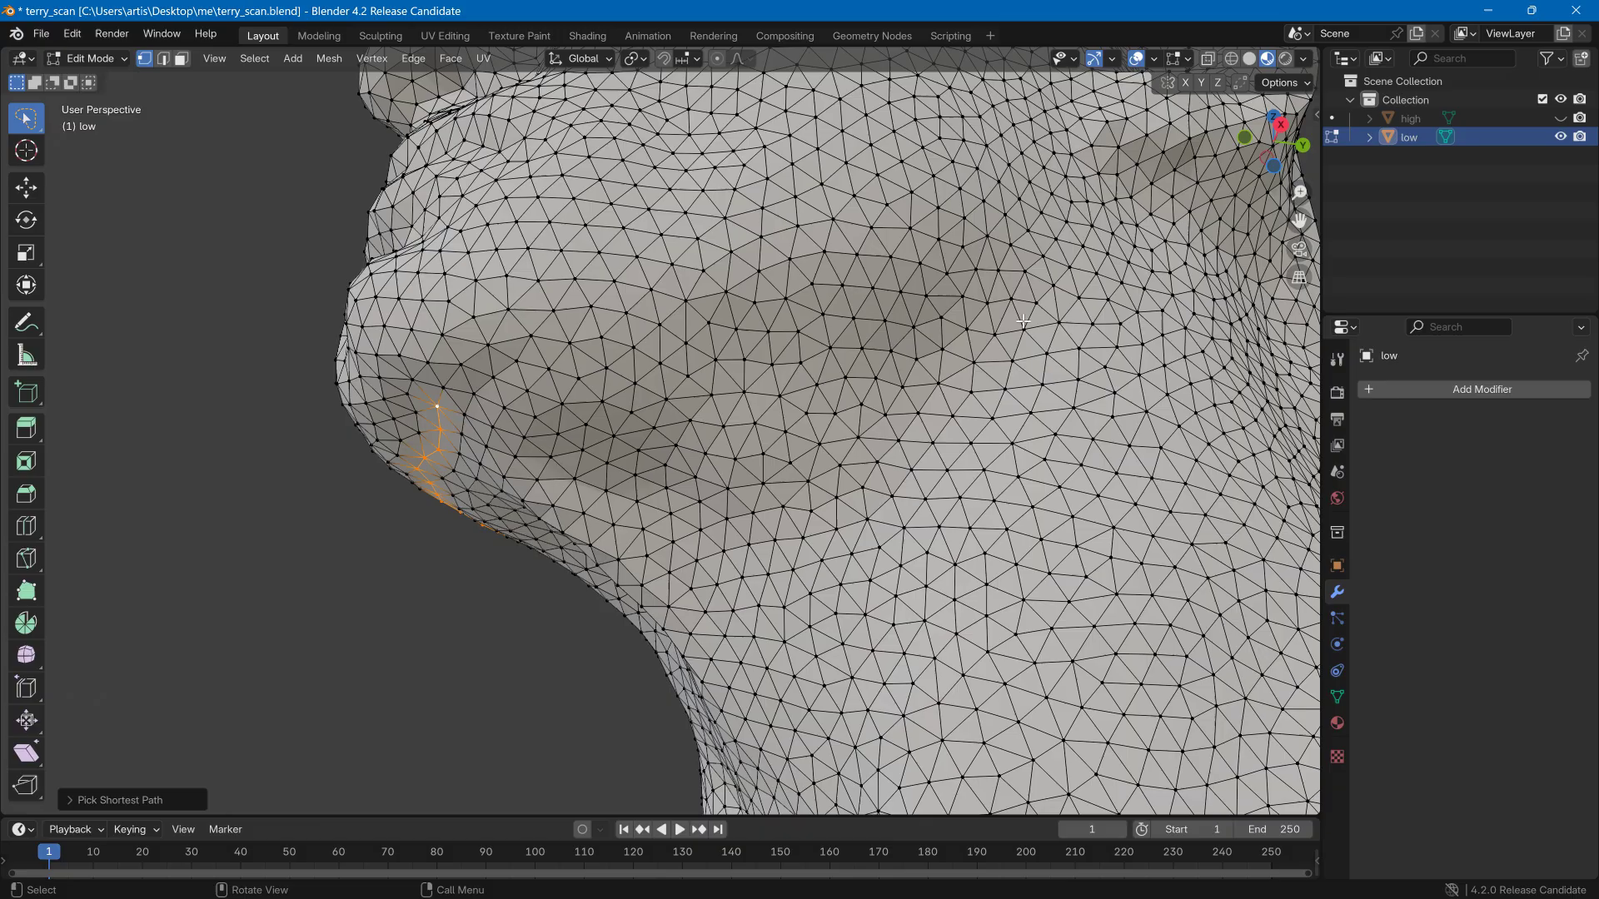
pyautogui.moveTo(876, 456); pyautogui.dragTo(837, 490, button='middle')
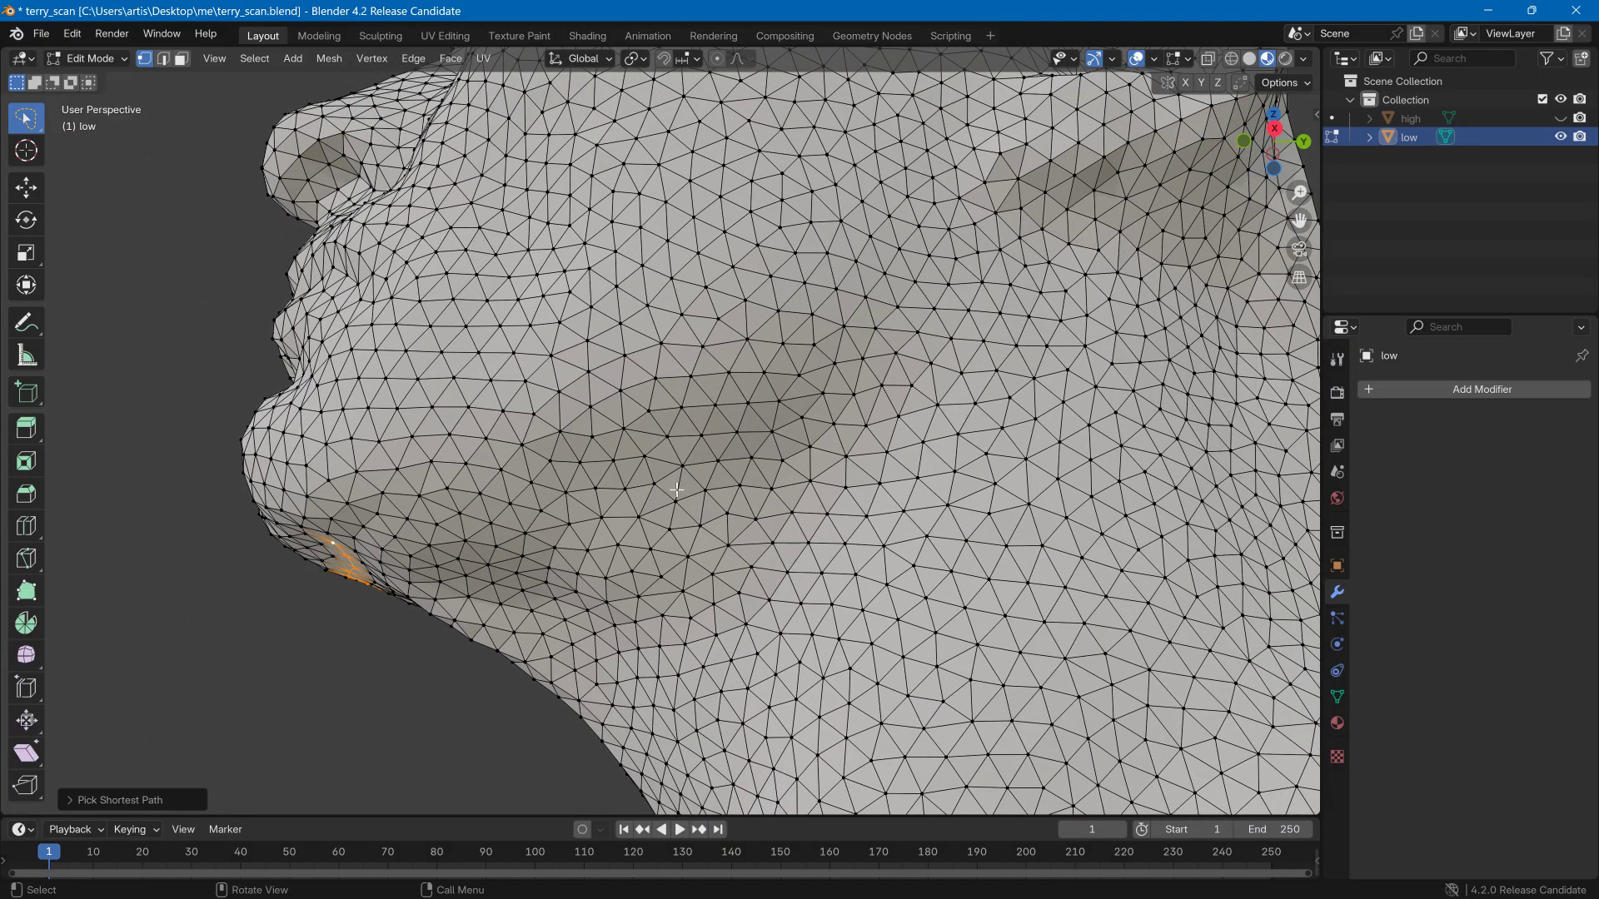
pyautogui.scroll(-5, 1190, 254)
pyautogui.moveTo(1106, 257); pyautogui.dragTo(866, 495, button='middle')
pyautogui.keyDown('ctrl'); pyautogui.click(970, 323); pyautogui.keyUp('ctrl')
pyautogui.hotkey('ctrl', 'z')
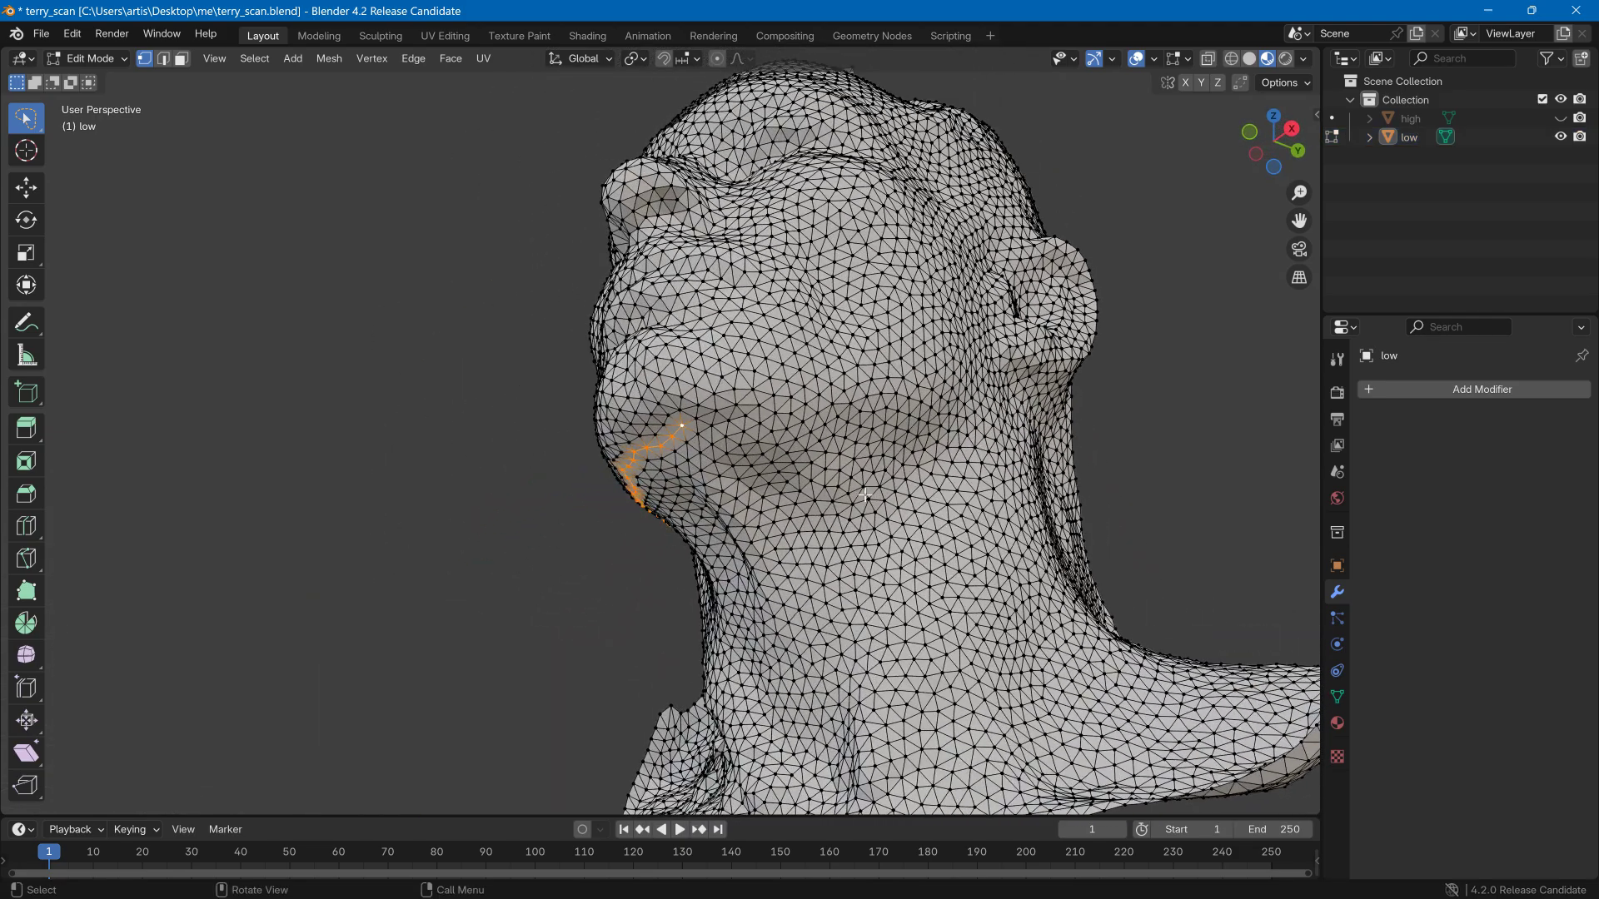
pyautogui.keyDown('ctrl'); pyautogui.click(949, 447); pyautogui.keyUp('ctrl')
# - Continue the path to the back edge below the other ear and mark the whole selected line as a UV seam
pyautogui.scroll(-4, 949, 447)
pyautogui.moveTo(949, 447); pyautogui.dragTo(932, 487, button='middle')
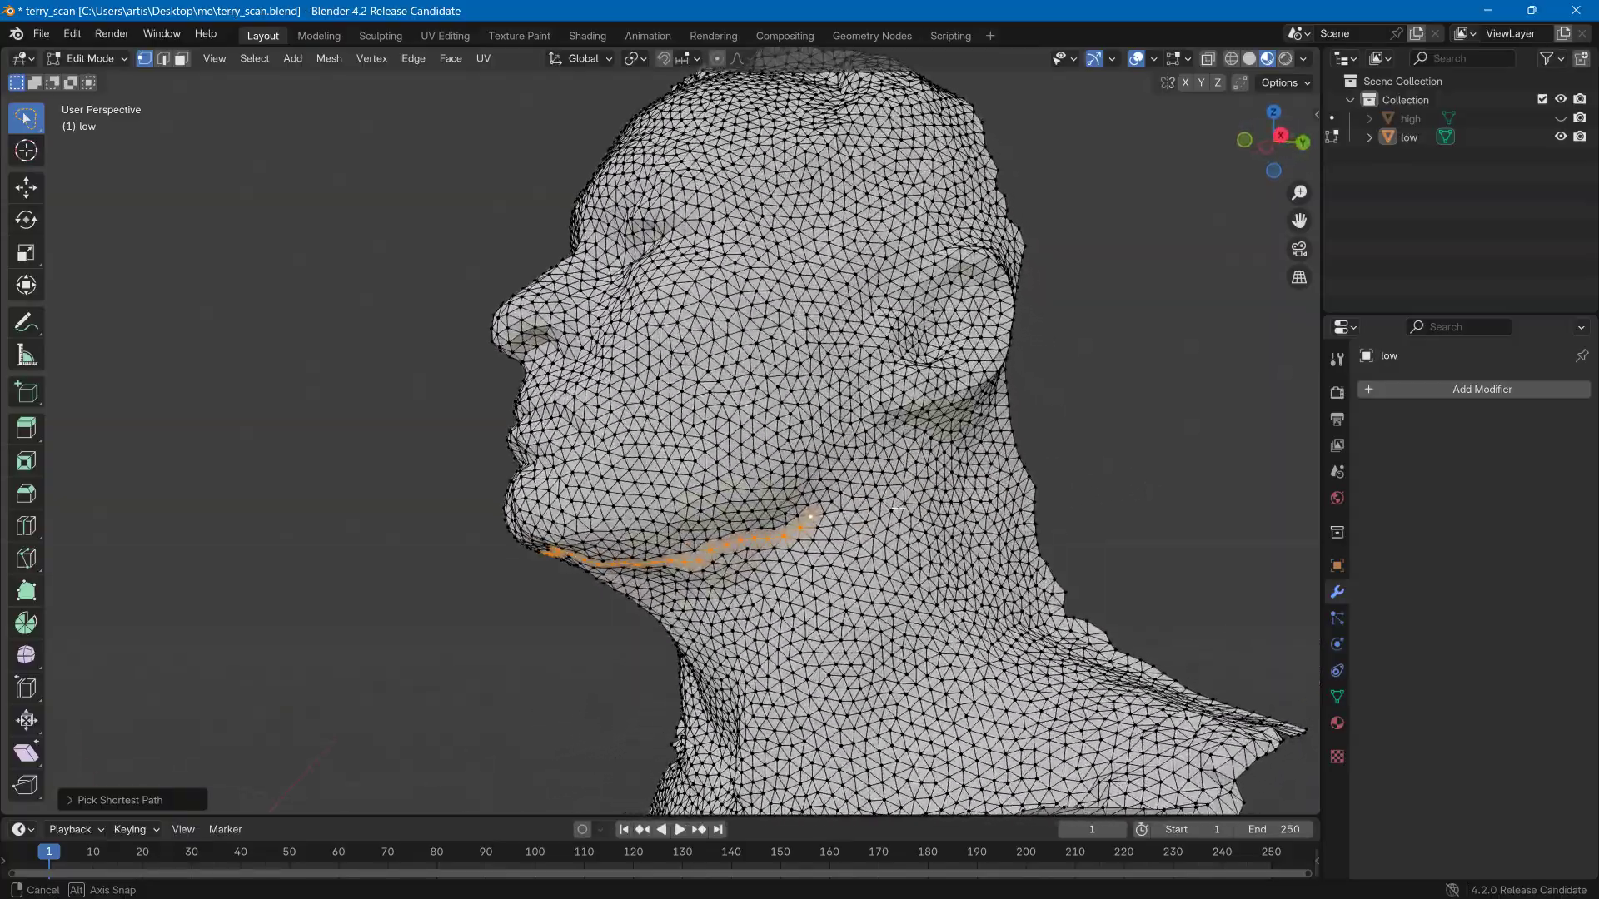
pyautogui.keyDown('ctrl'); pyautogui.click(1006, 420); pyautogui.keyUp('ctrl')
pyautogui.moveTo(1007, 420); pyautogui.dragTo(1060, 467, button='middle')
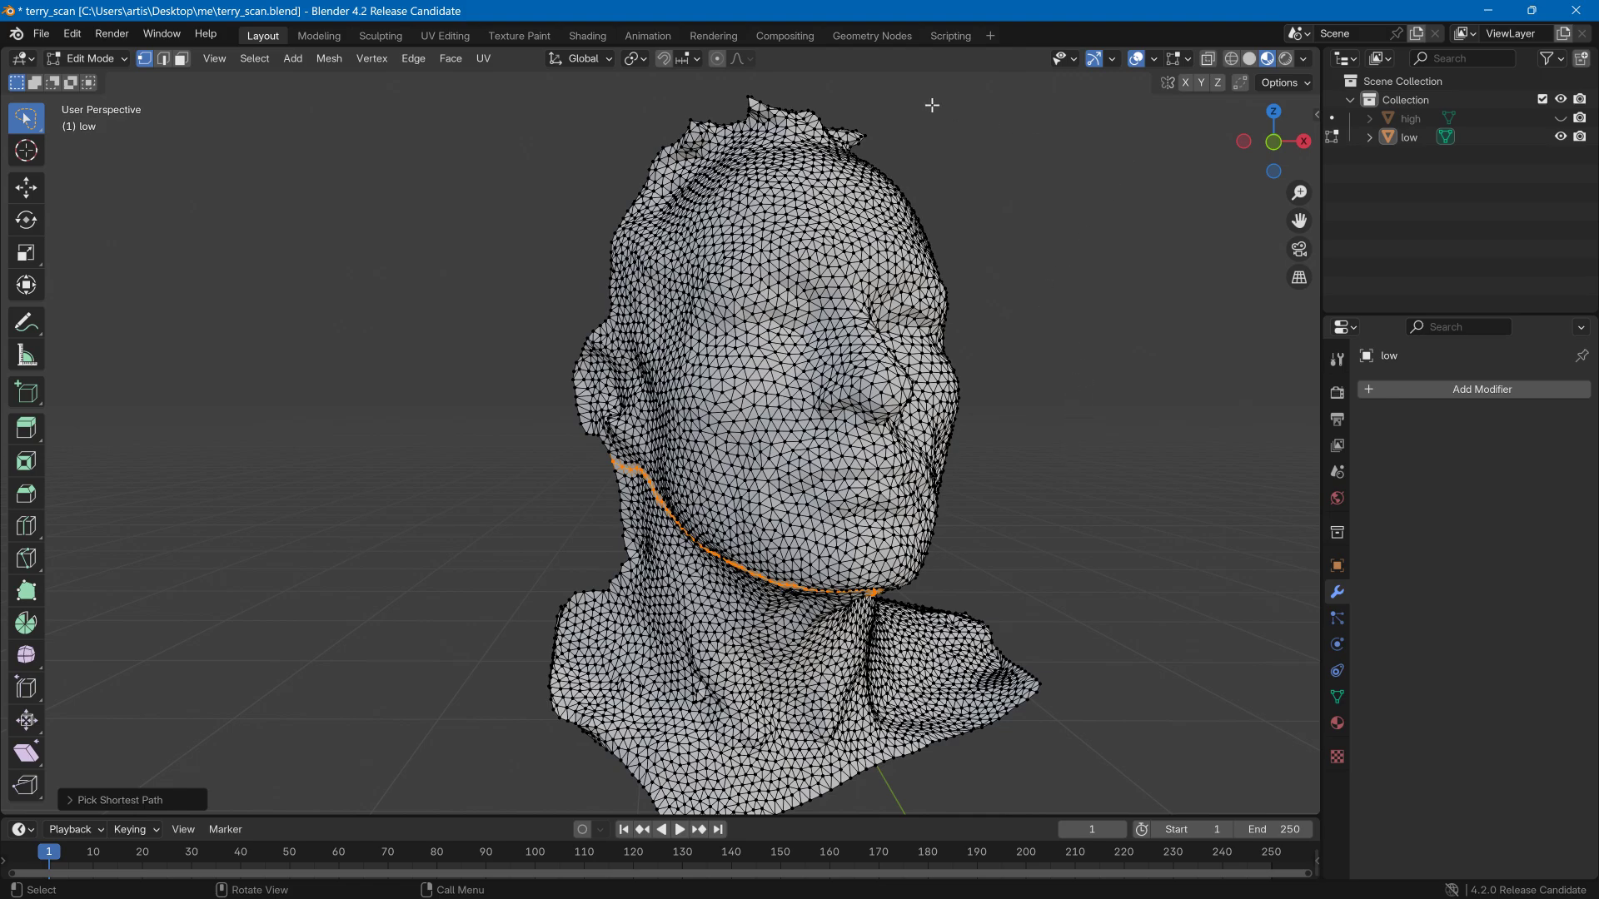
pyautogui.click(487, 60)
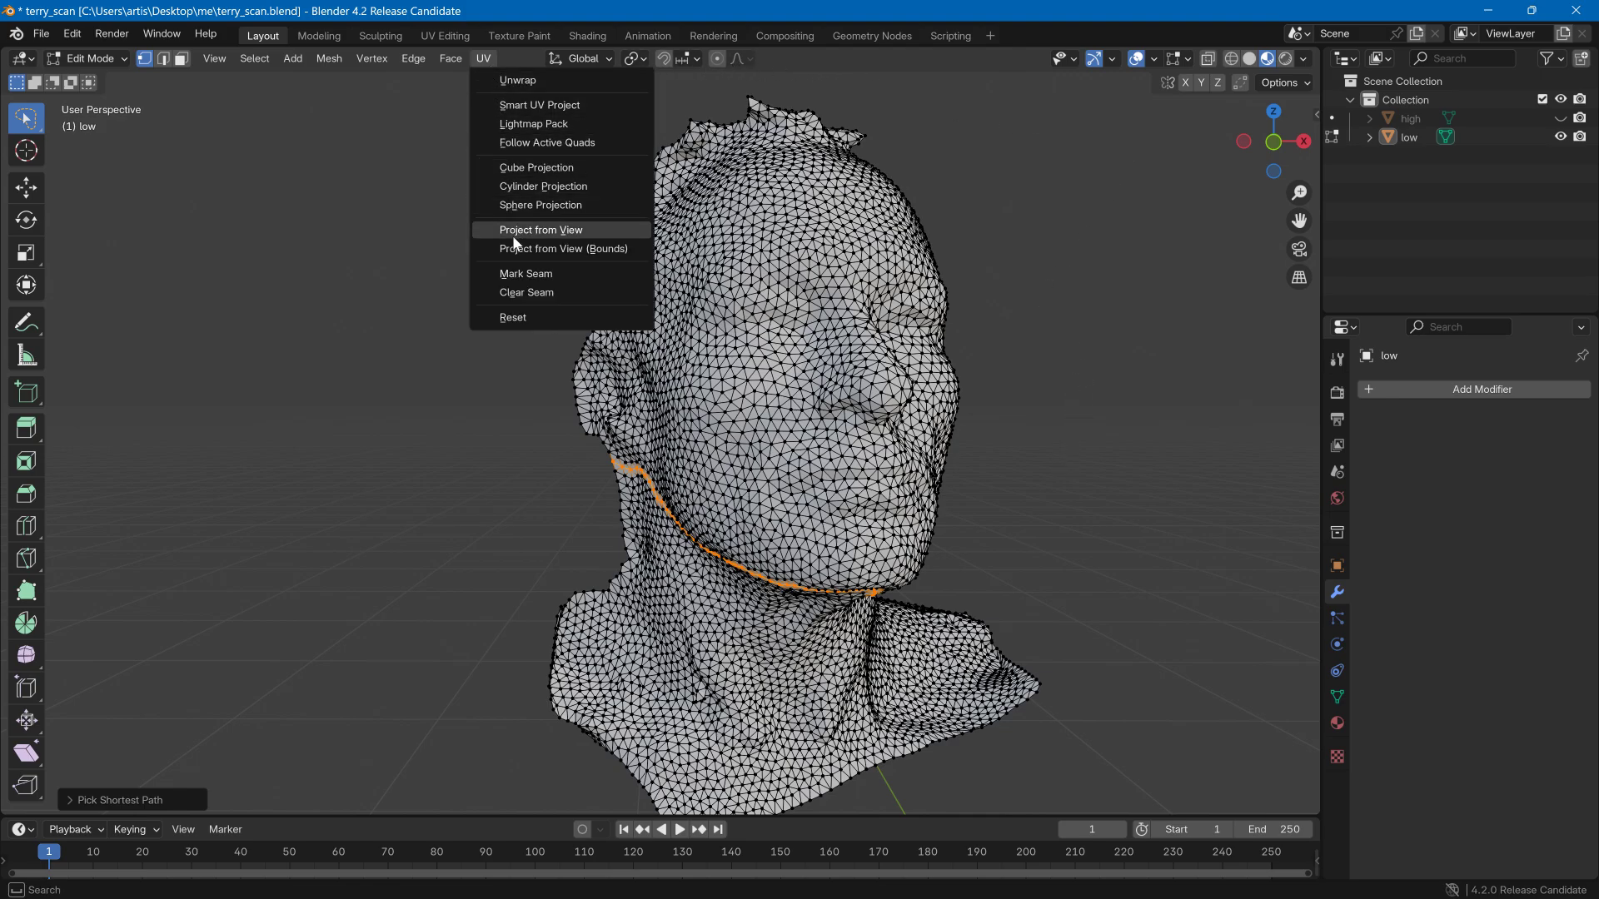
pyautogui.click(514, 275)
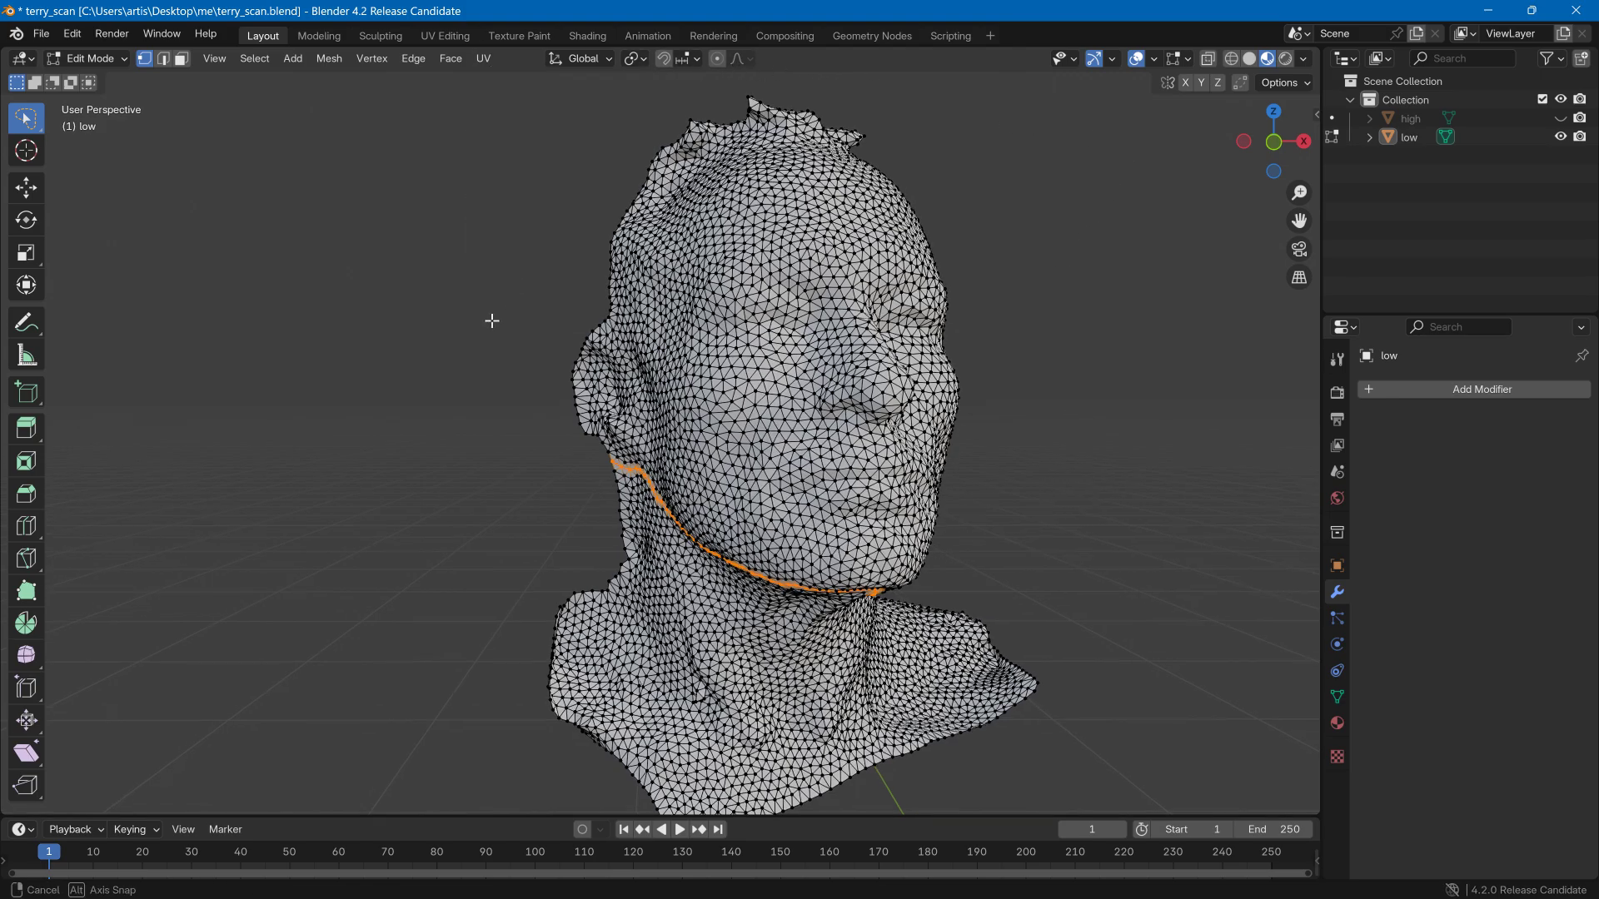
# - Unwrap the entire low mesh and inspect its UV islands in the UV Editing workspace
pyautogui.press('a')
pyautogui.moveTo(497, 325)
pyautogui.mouseDown(button='middle')
pyautogui.moveTo(580, 312)
pyautogui.moveTo(902, 325)
pyautogui.moveTo(494, 336)
pyautogui.moveTo(496, 293)
pyautogui.mouseUp(button='middle')
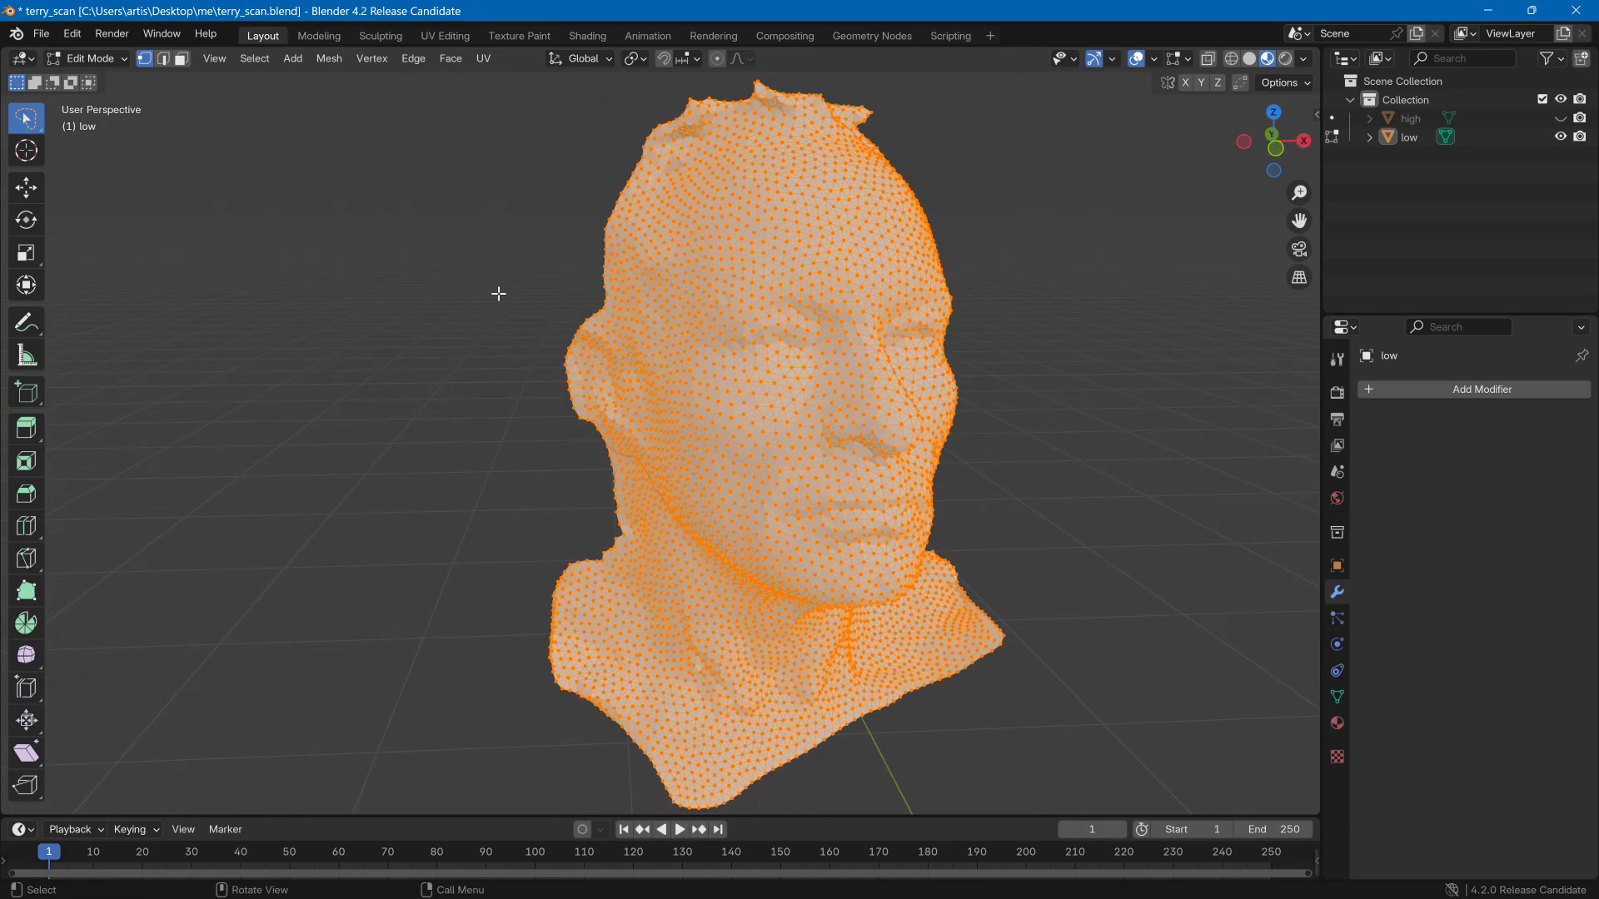
pyautogui.click(483, 60)
pyautogui.click(493, 87)
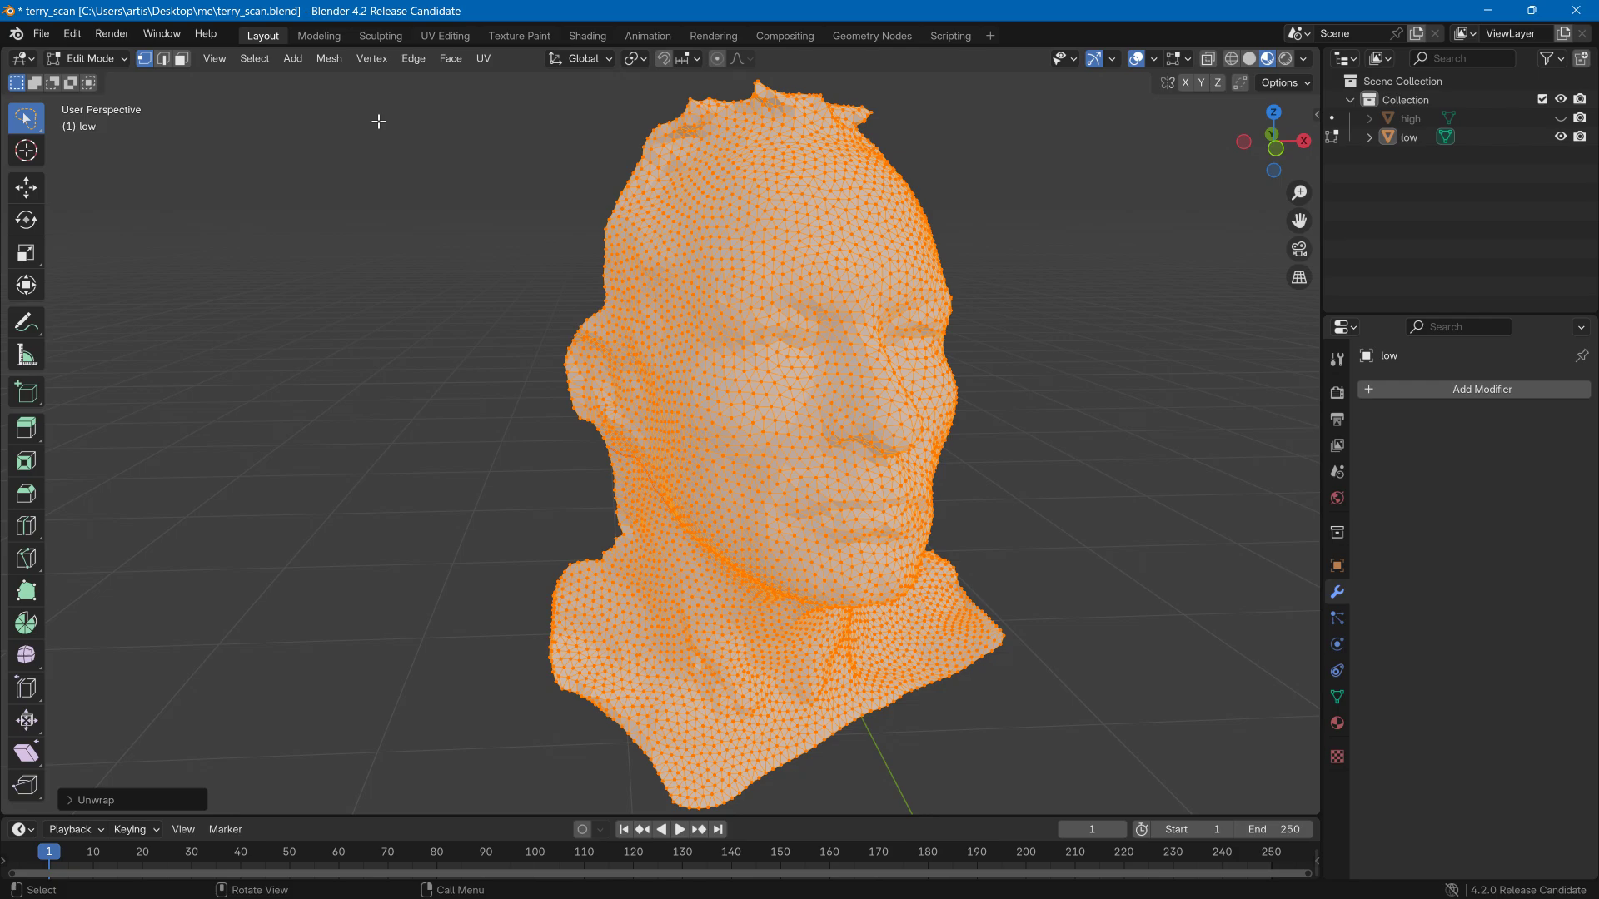
pyautogui.click(442, 35)
pyautogui.scroll(5, 387, 255)
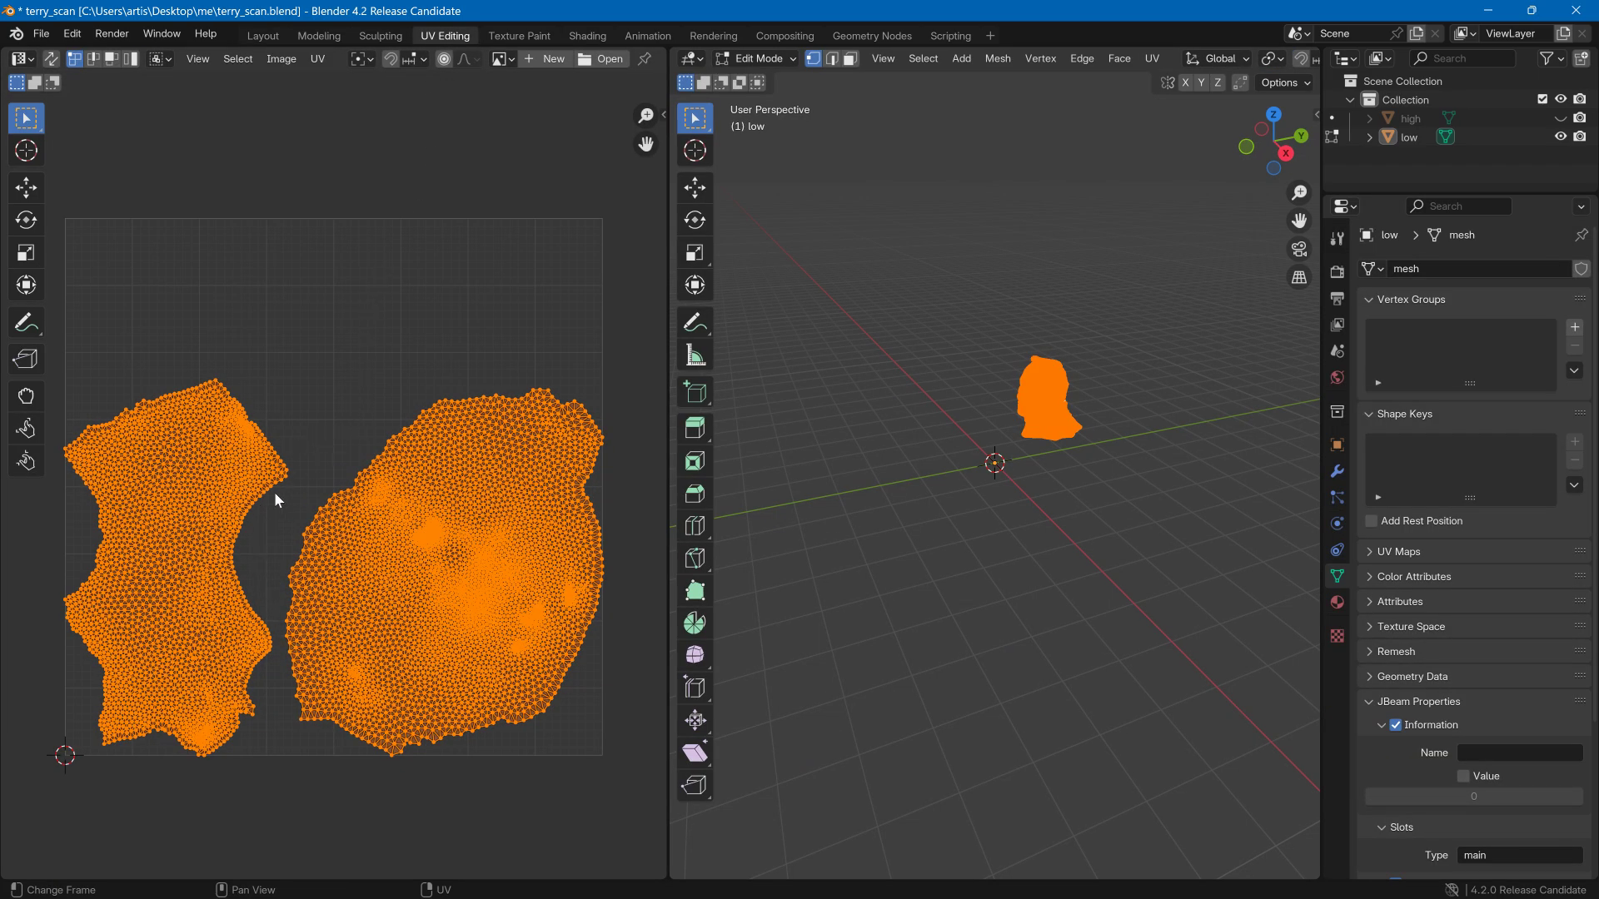
pyautogui.scroll(8, 551, 530)
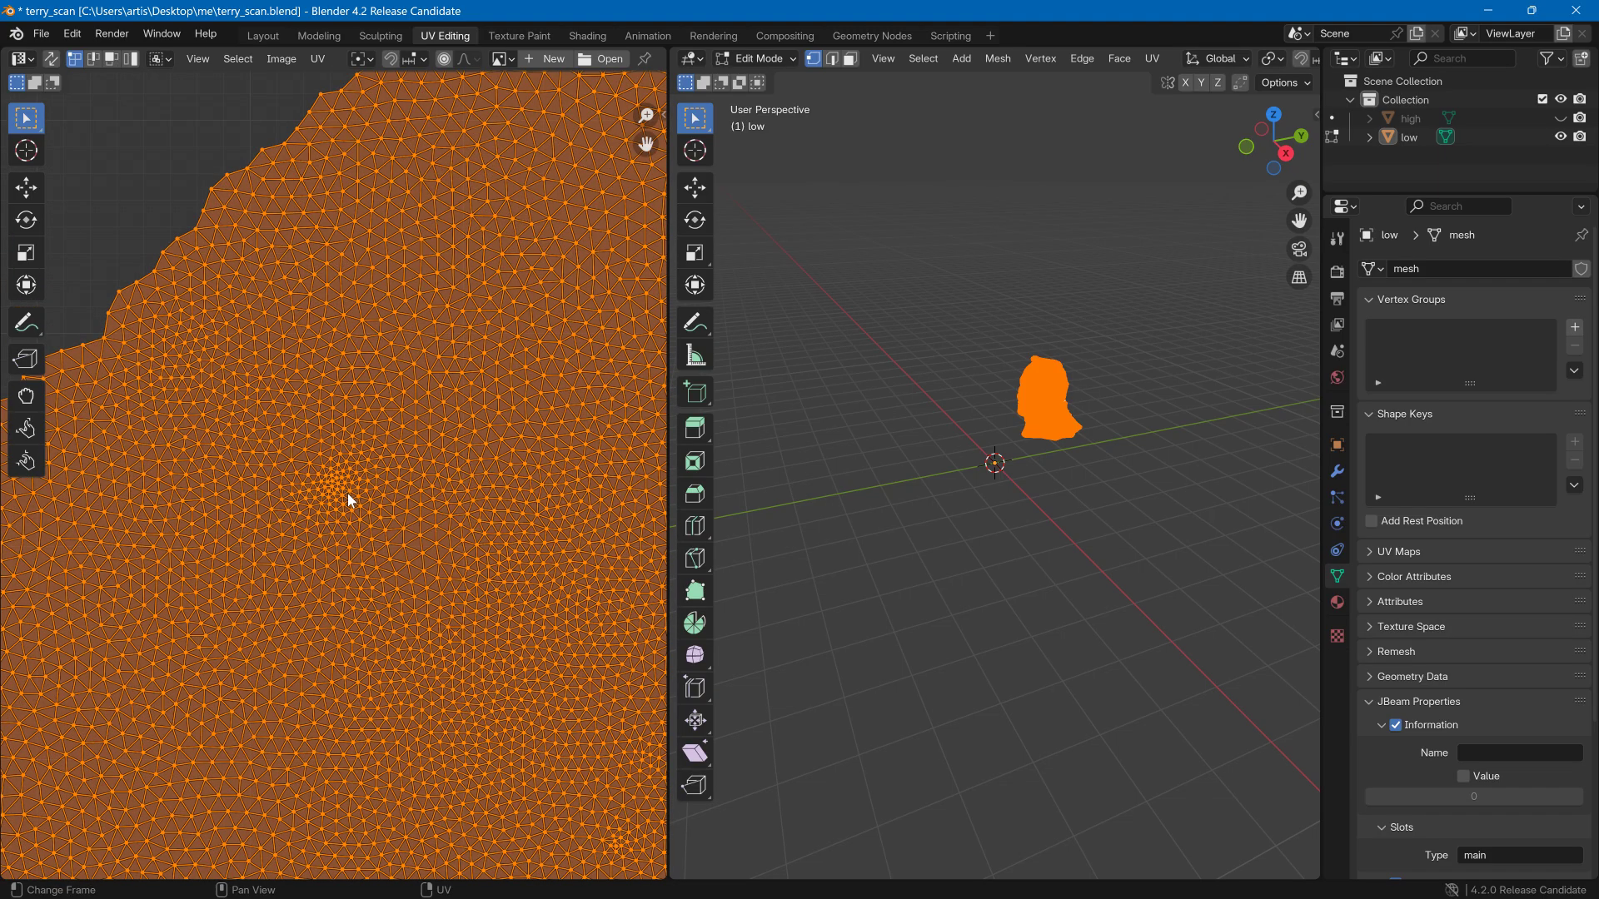
pyautogui.moveTo(347, 493); pyautogui.dragTo(153, 293, button='middle')
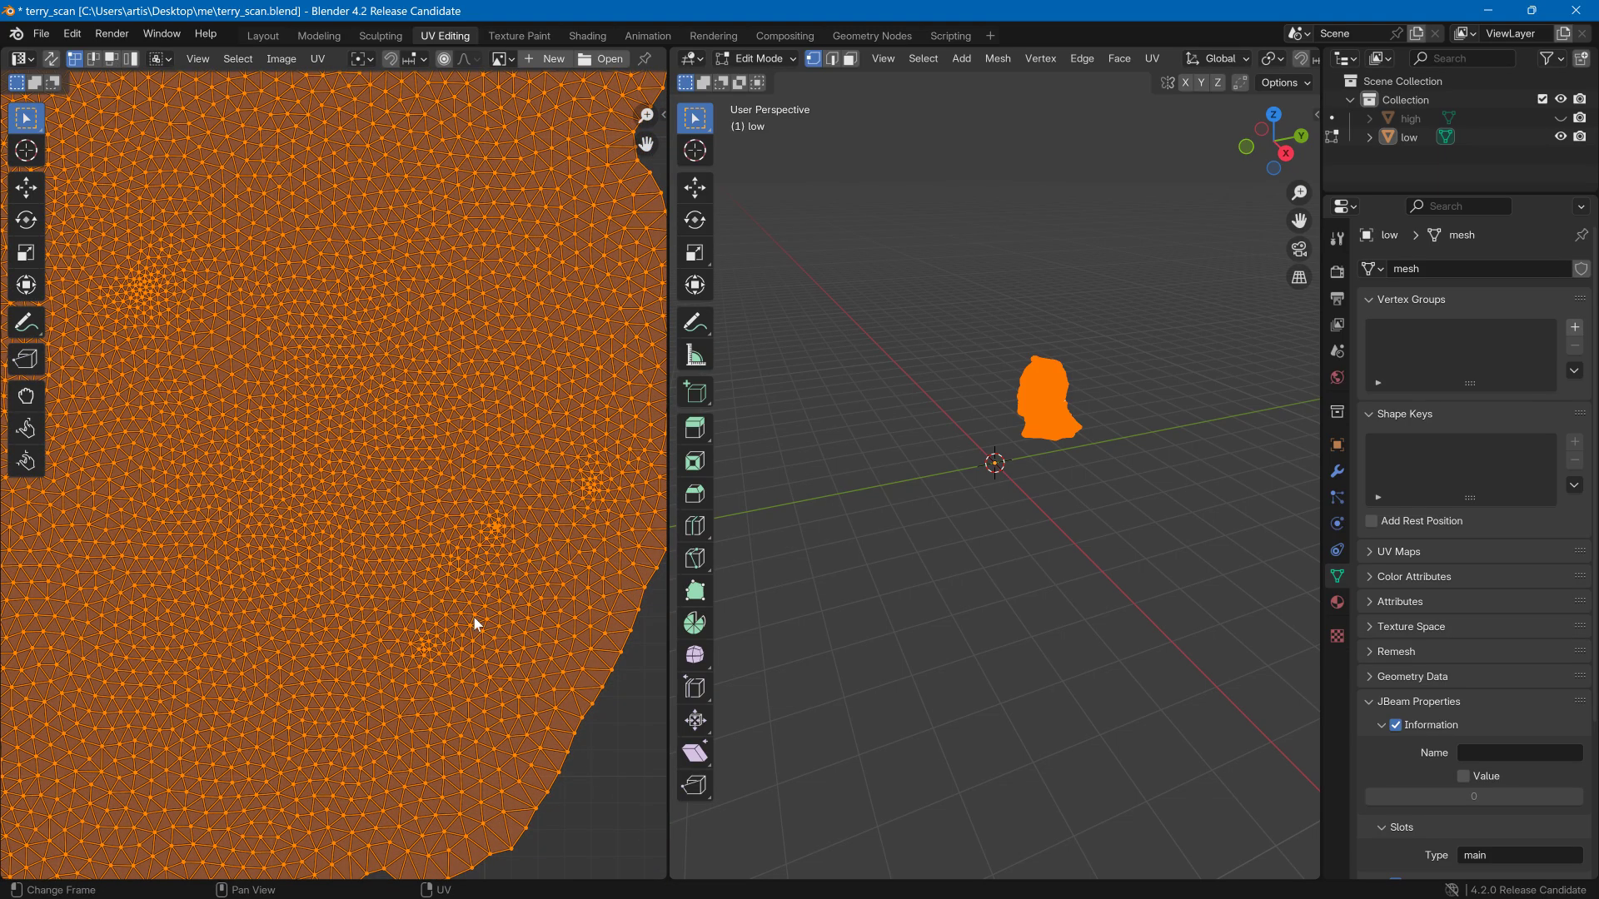
pyautogui.scroll(-6, 402, 500)
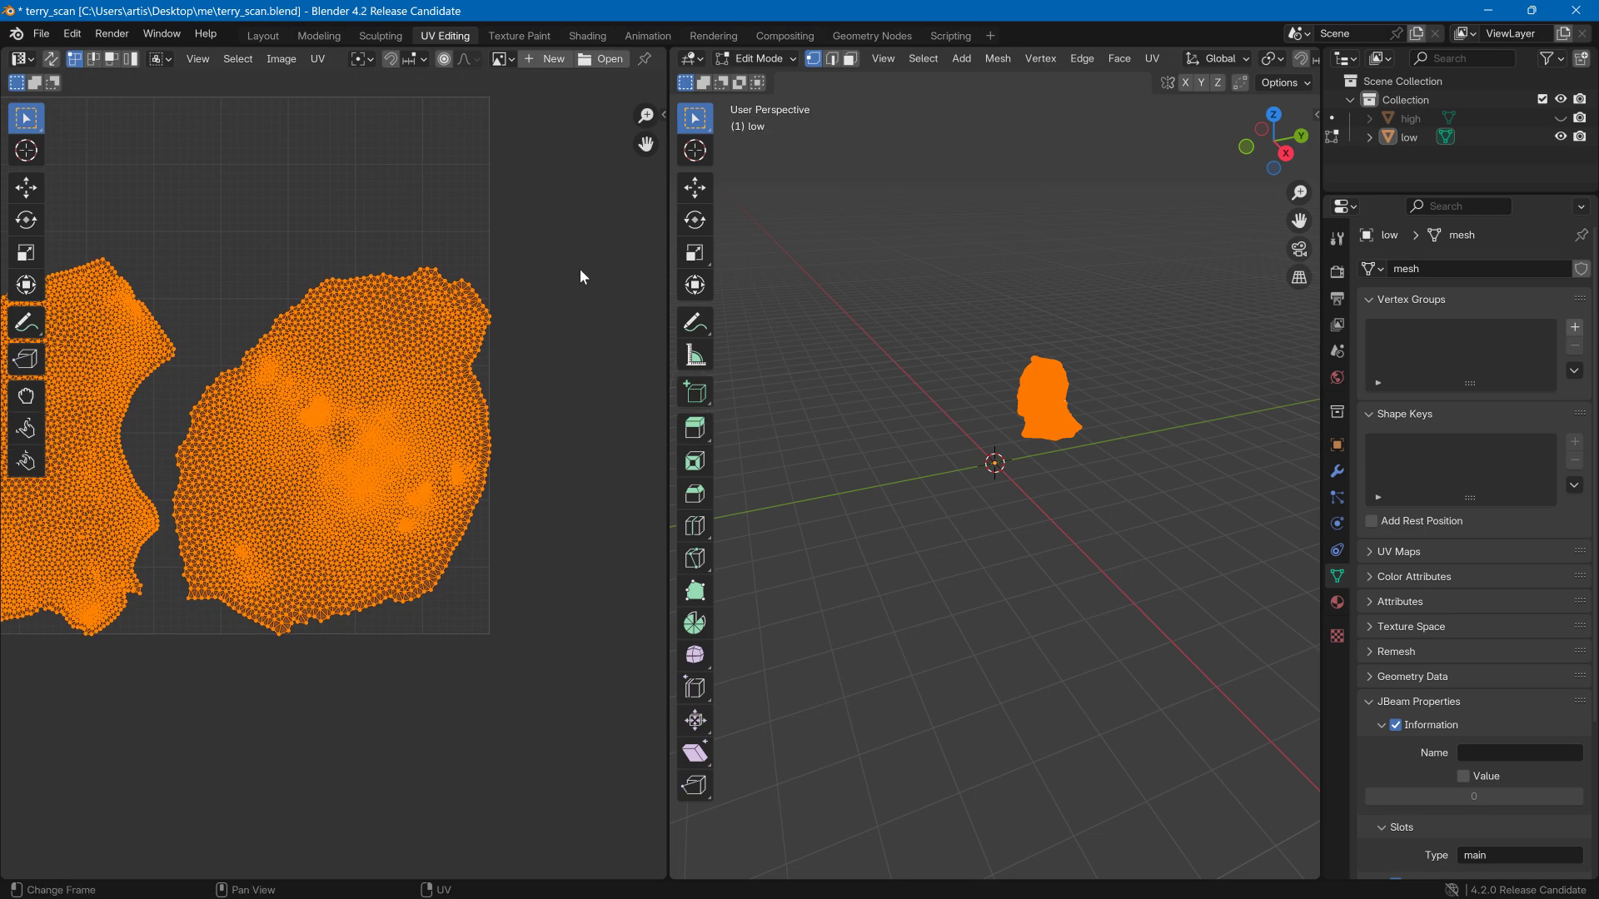
# - Return to the Layout workspace, clear the vertex selection on the low mesh and go back to Object Mode
pyautogui.click(278, 33)
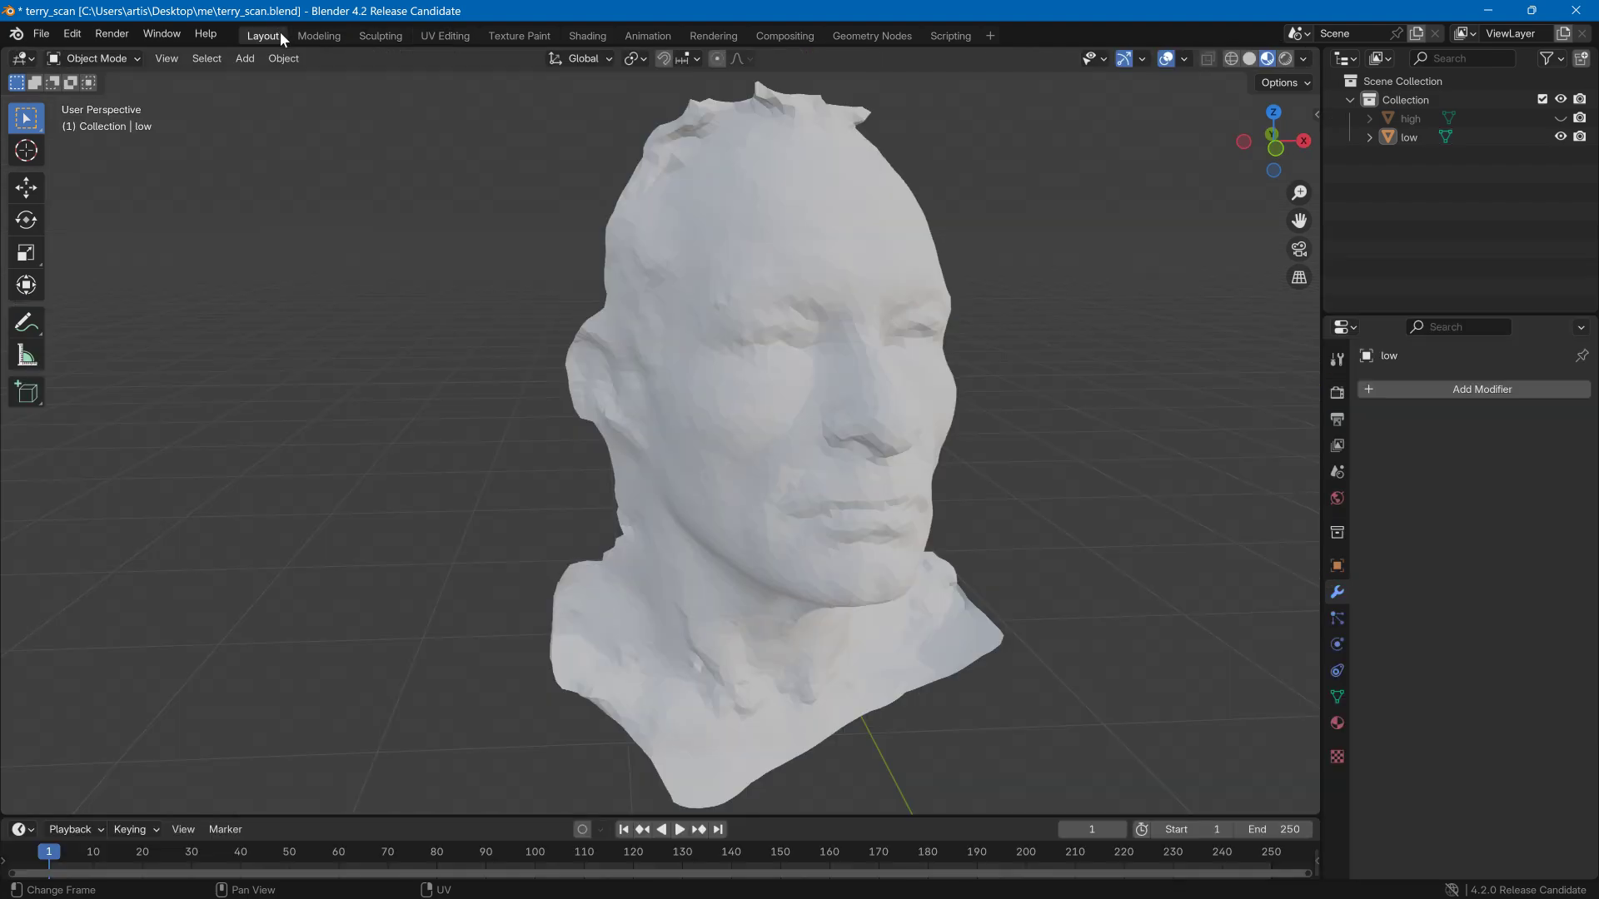
pyautogui.moveTo(659, 153); pyautogui.dragTo(518, 138, button='middle')
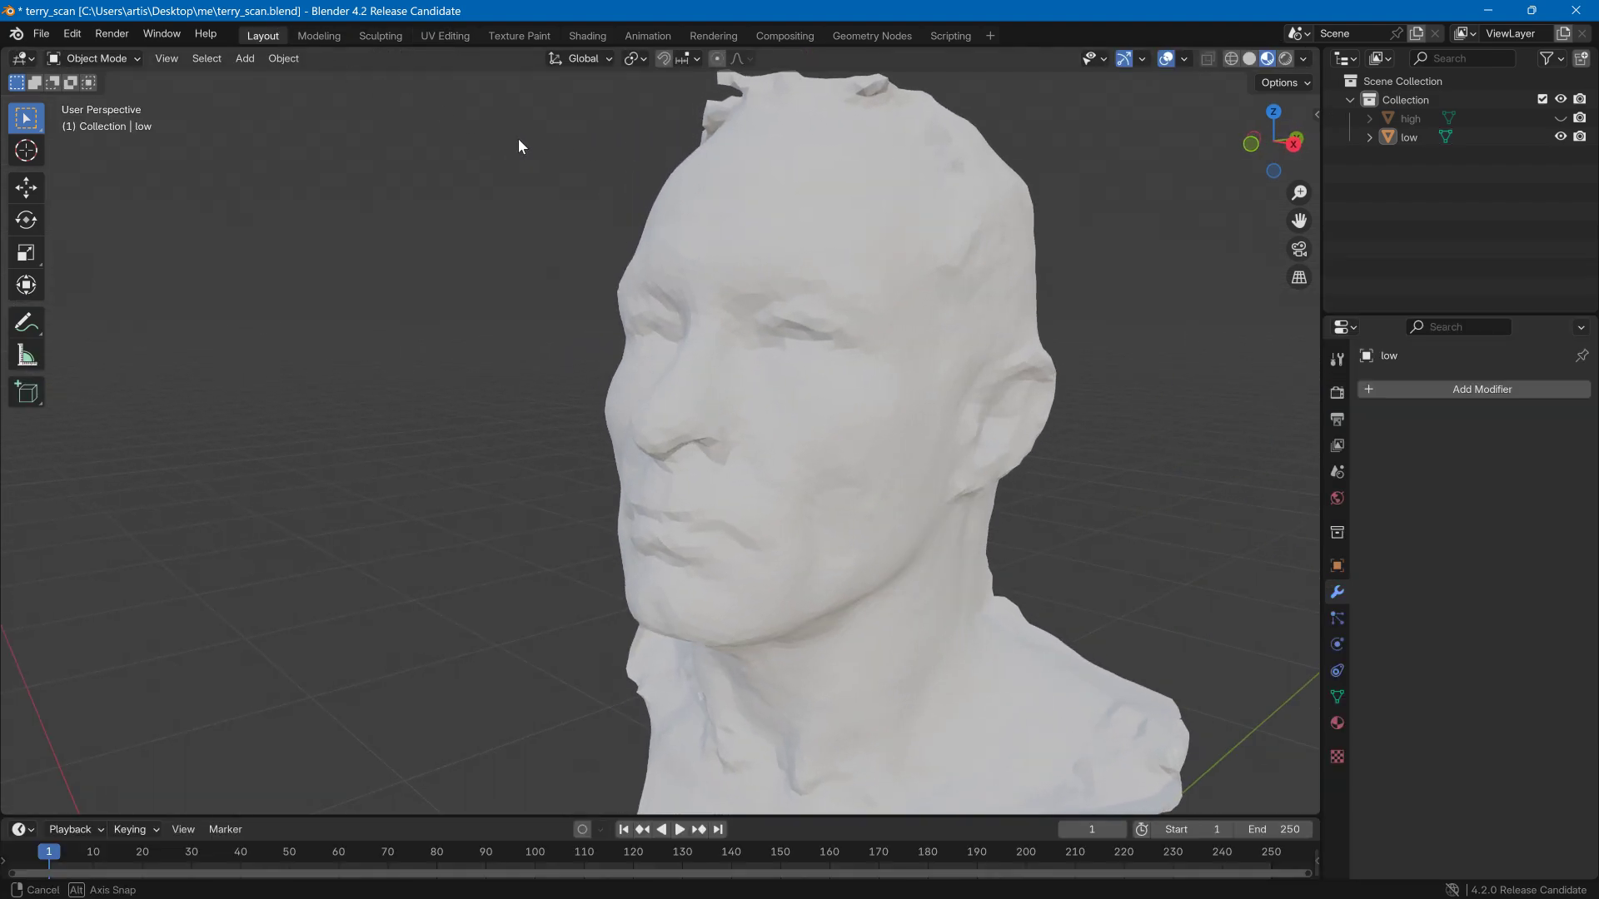
pyautogui.press('Tab')
pyautogui.hotkey('alt', 'a')
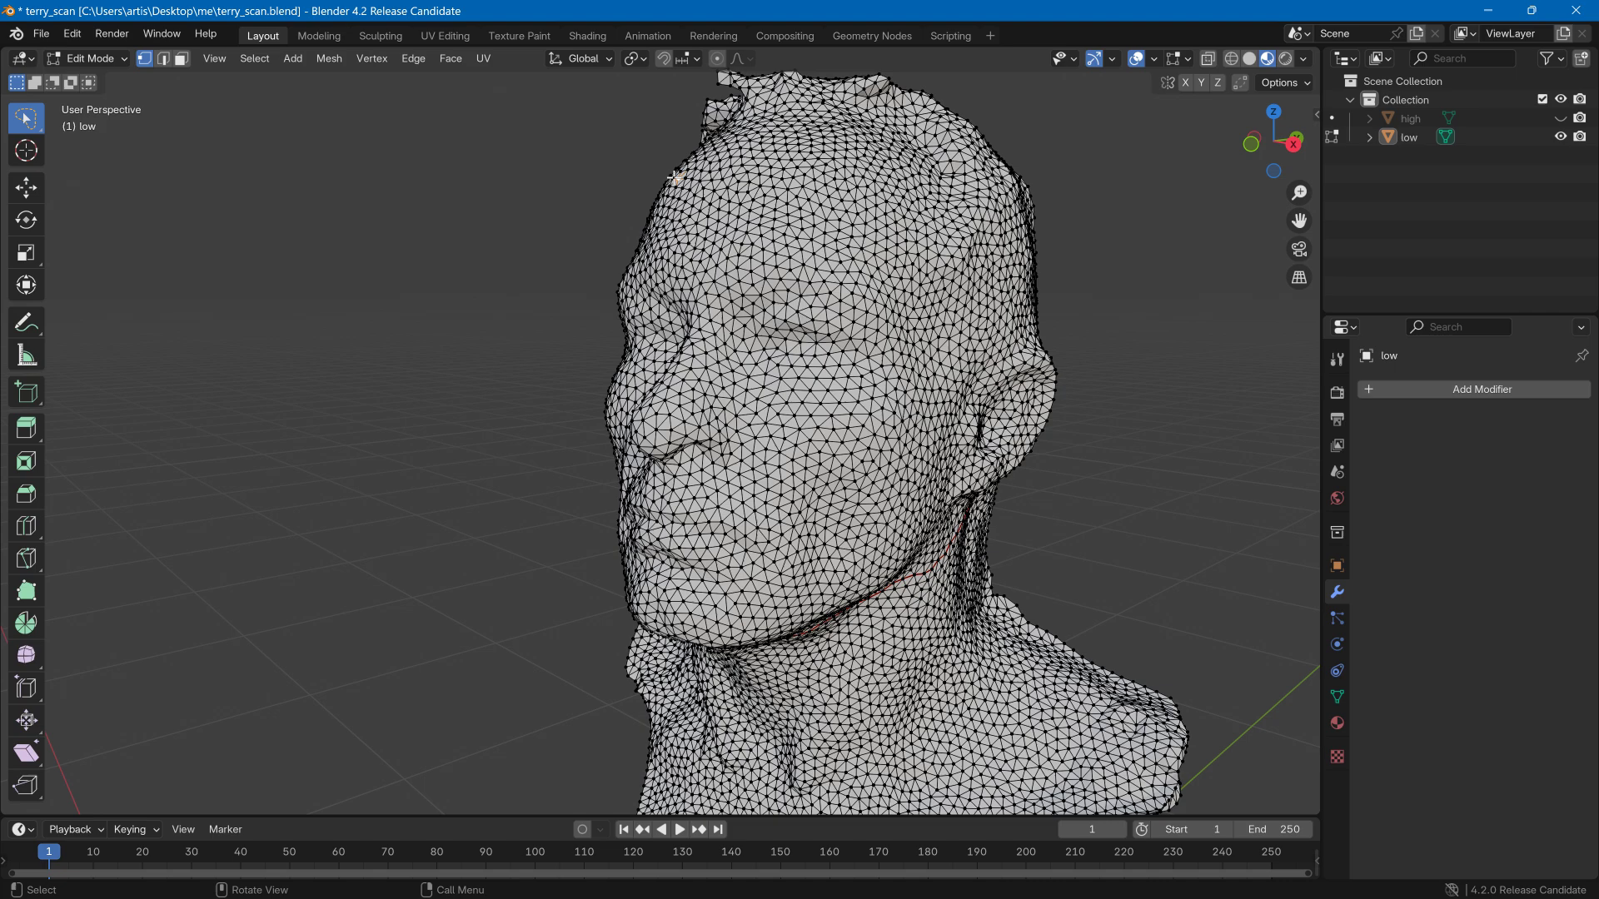
pyautogui.press('Tab')
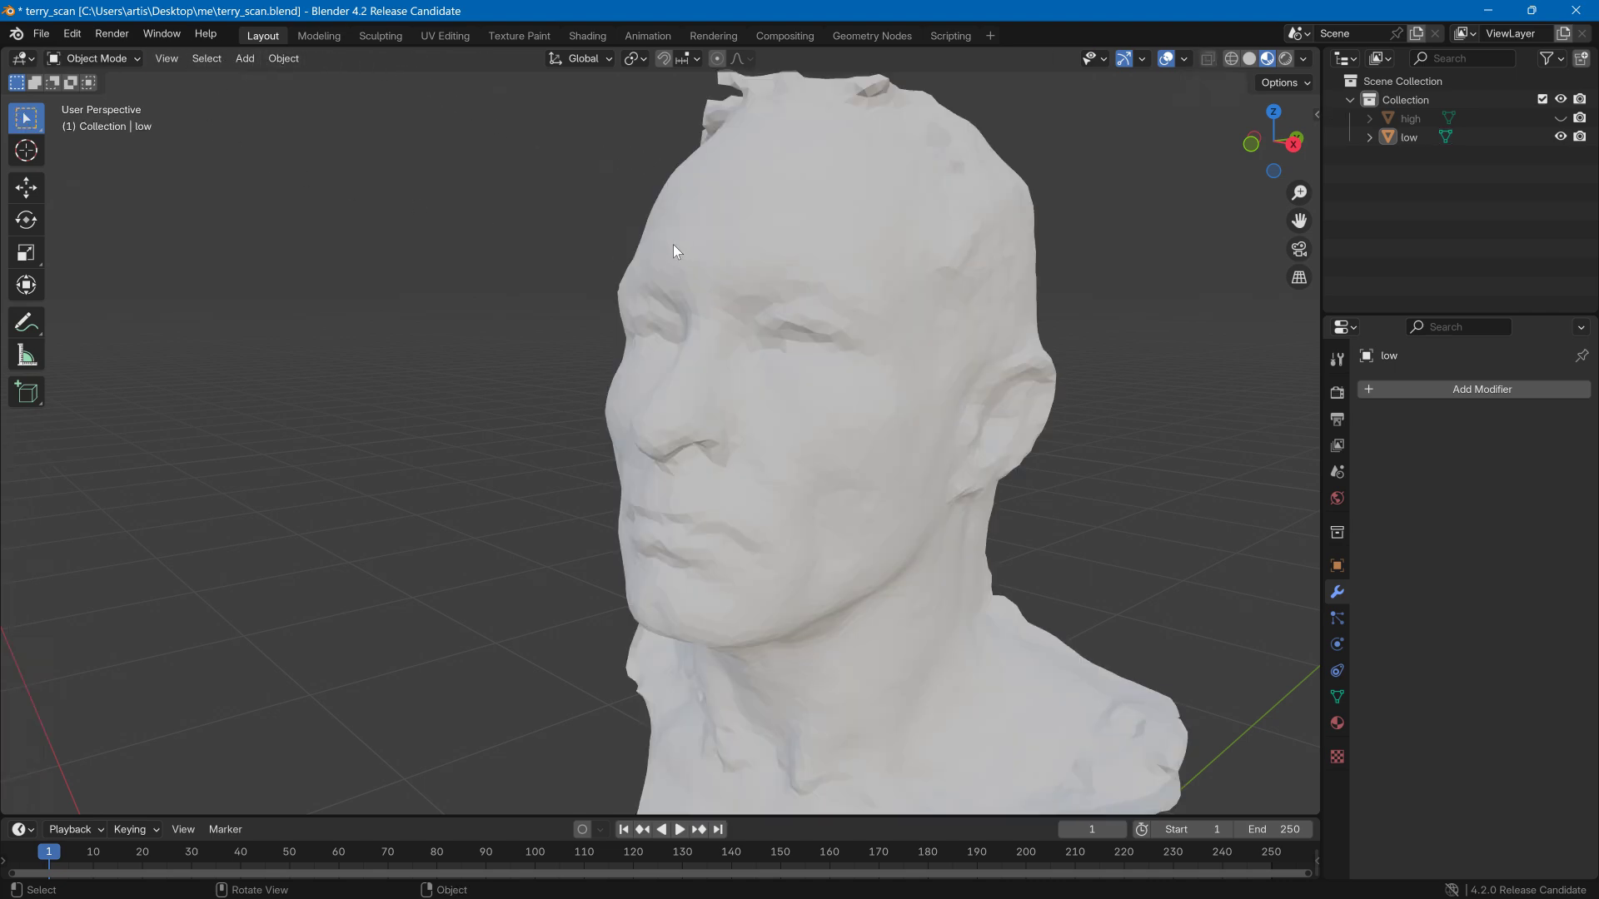
# - Apply Shade Smooth to the low head
pyautogui.click(670, 193)
pyautogui.click(283, 58)
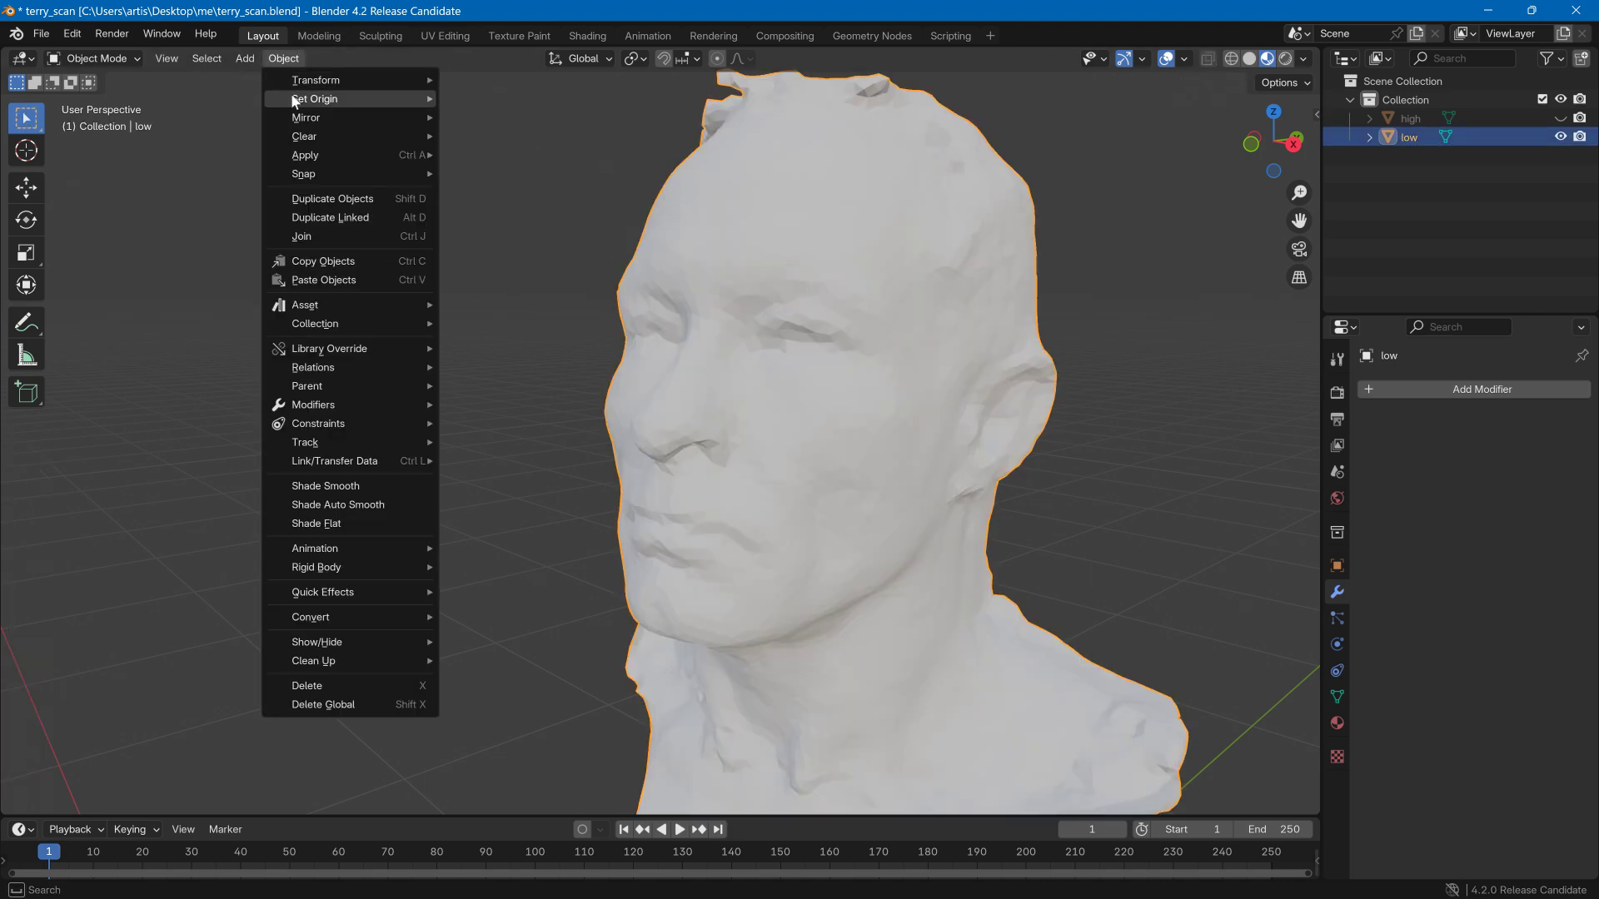
pyautogui.click(367, 486)
pyautogui.moveTo(455, 367); pyautogui.dragTo(716, 326, button='middle')
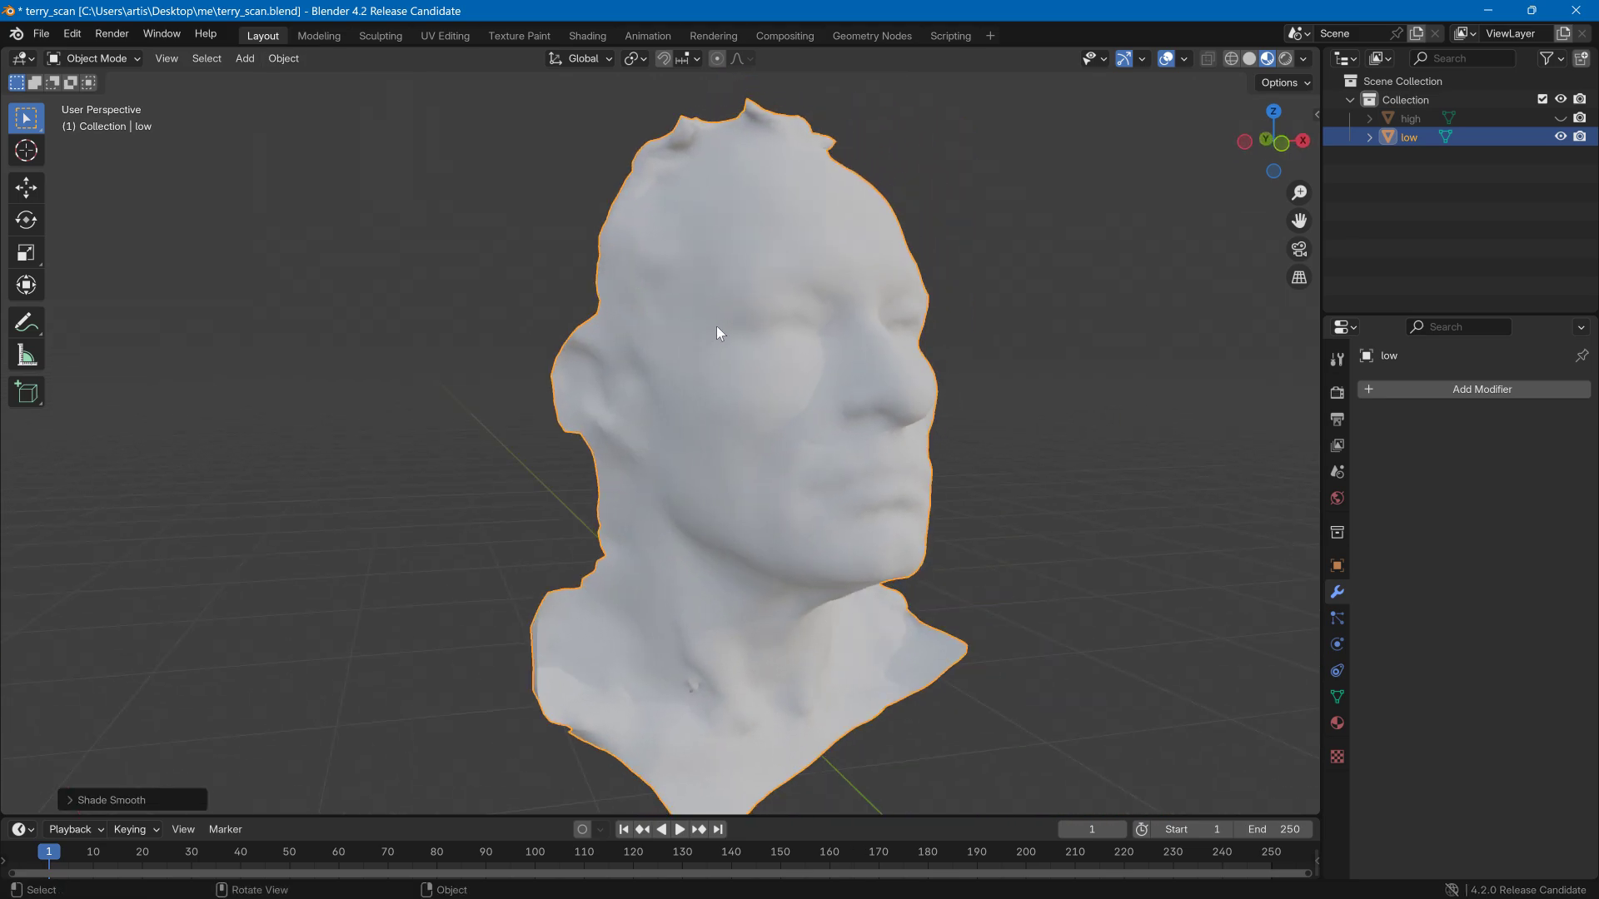
# - Set the render engine to Cycles on GPU Compute with 128 maximum render samples
pyautogui.click(1336, 391)
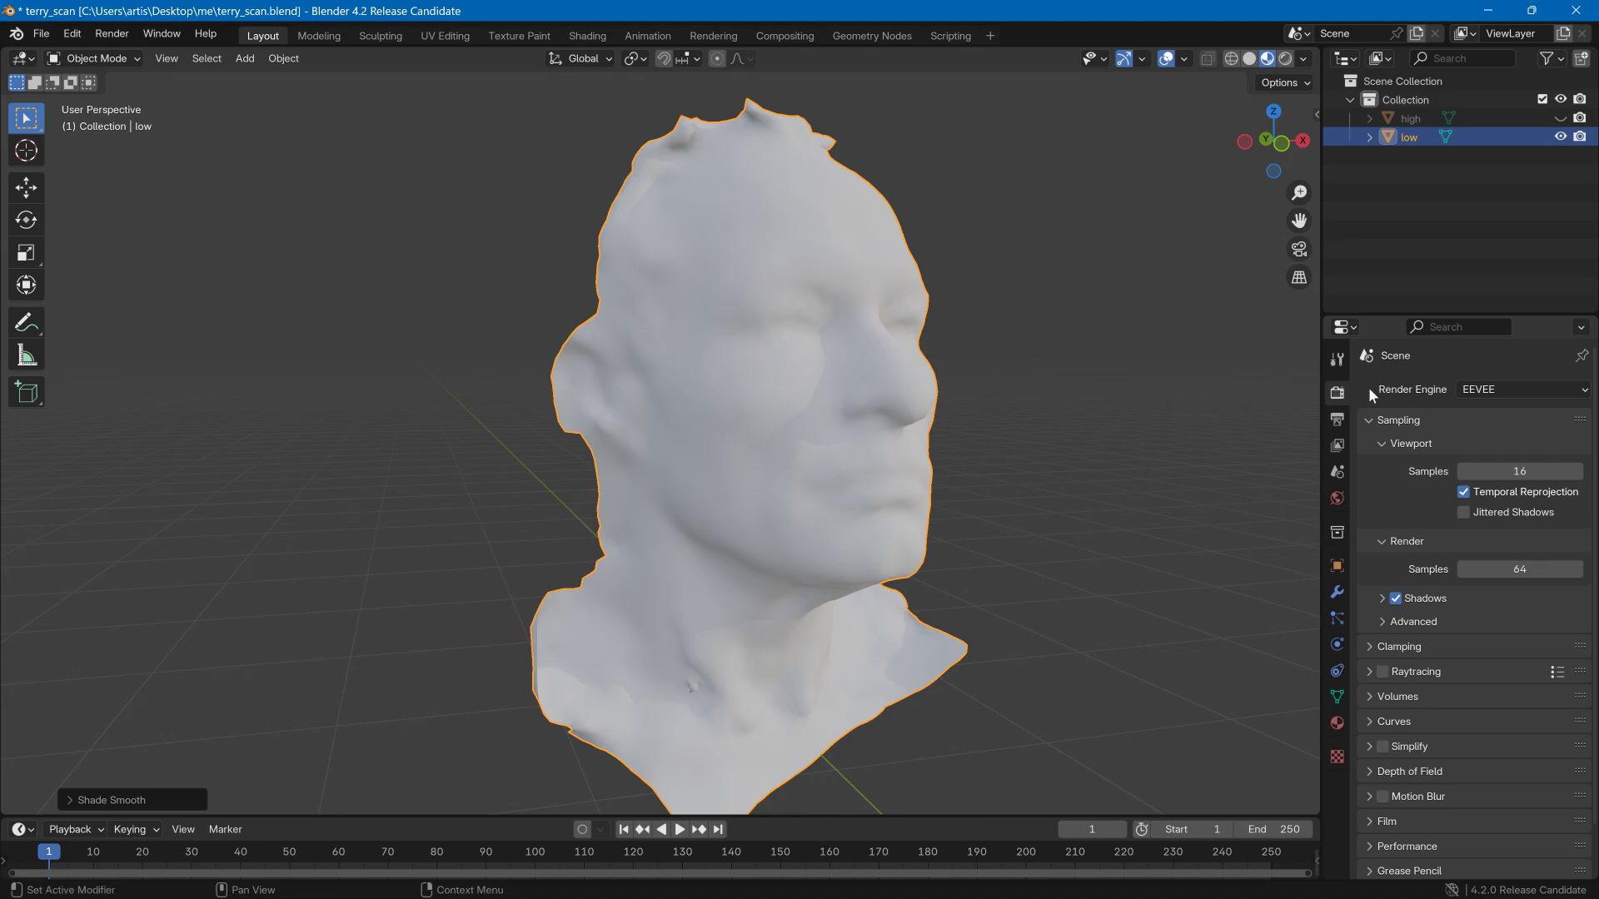
pyautogui.click(1490, 389)
pyautogui.click(1499, 432)
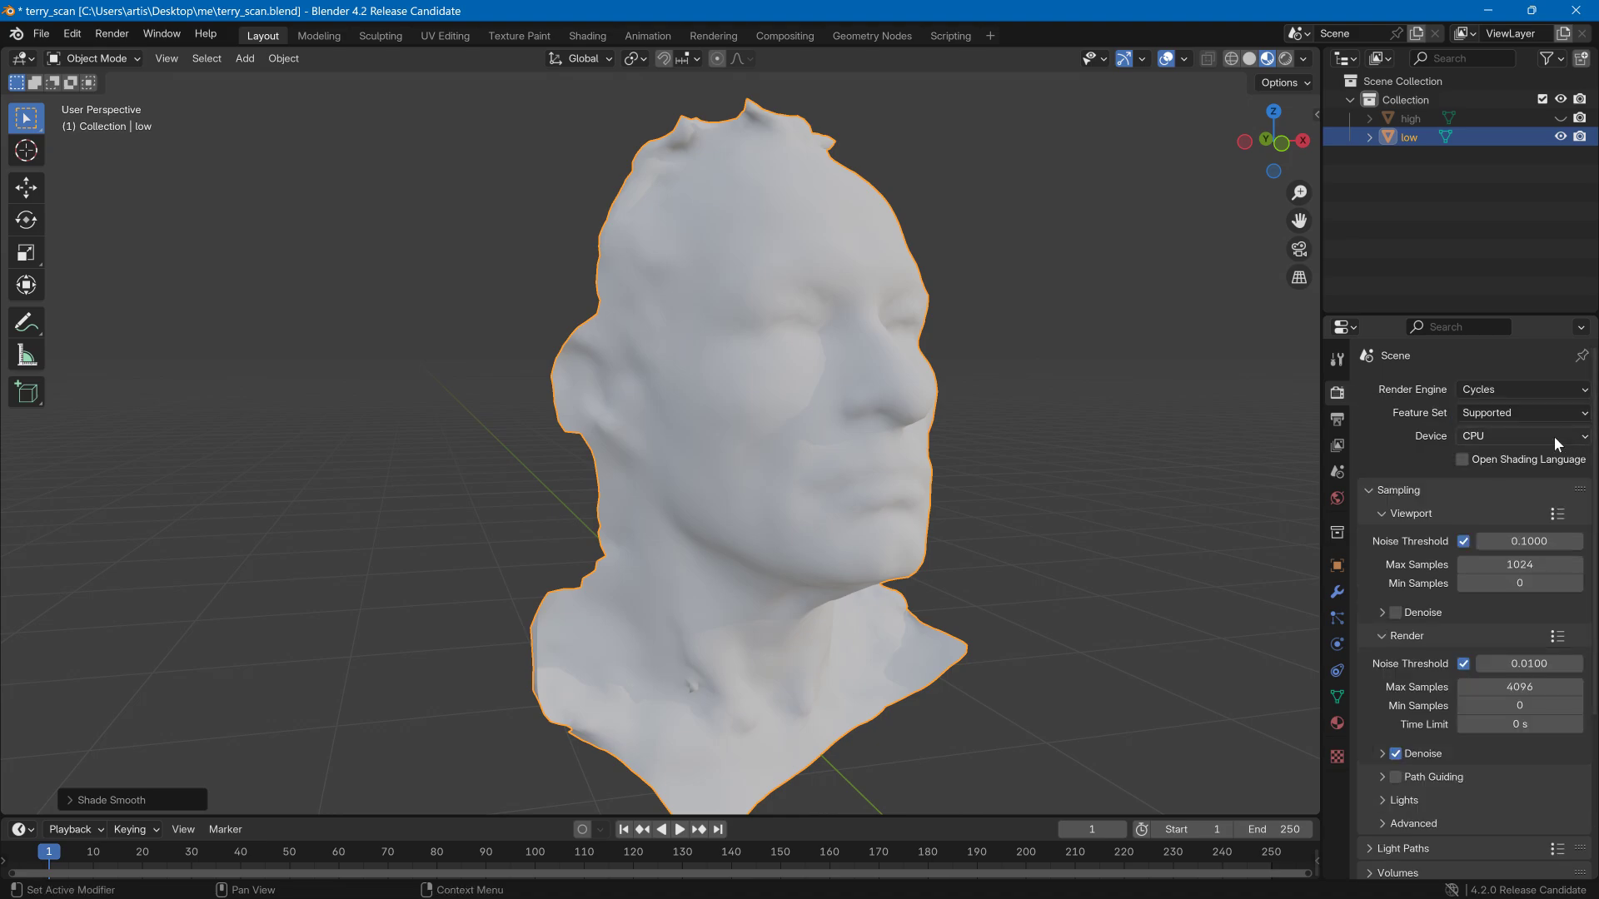
pyautogui.click(1553, 436)
pyautogui.click(1517, 471)
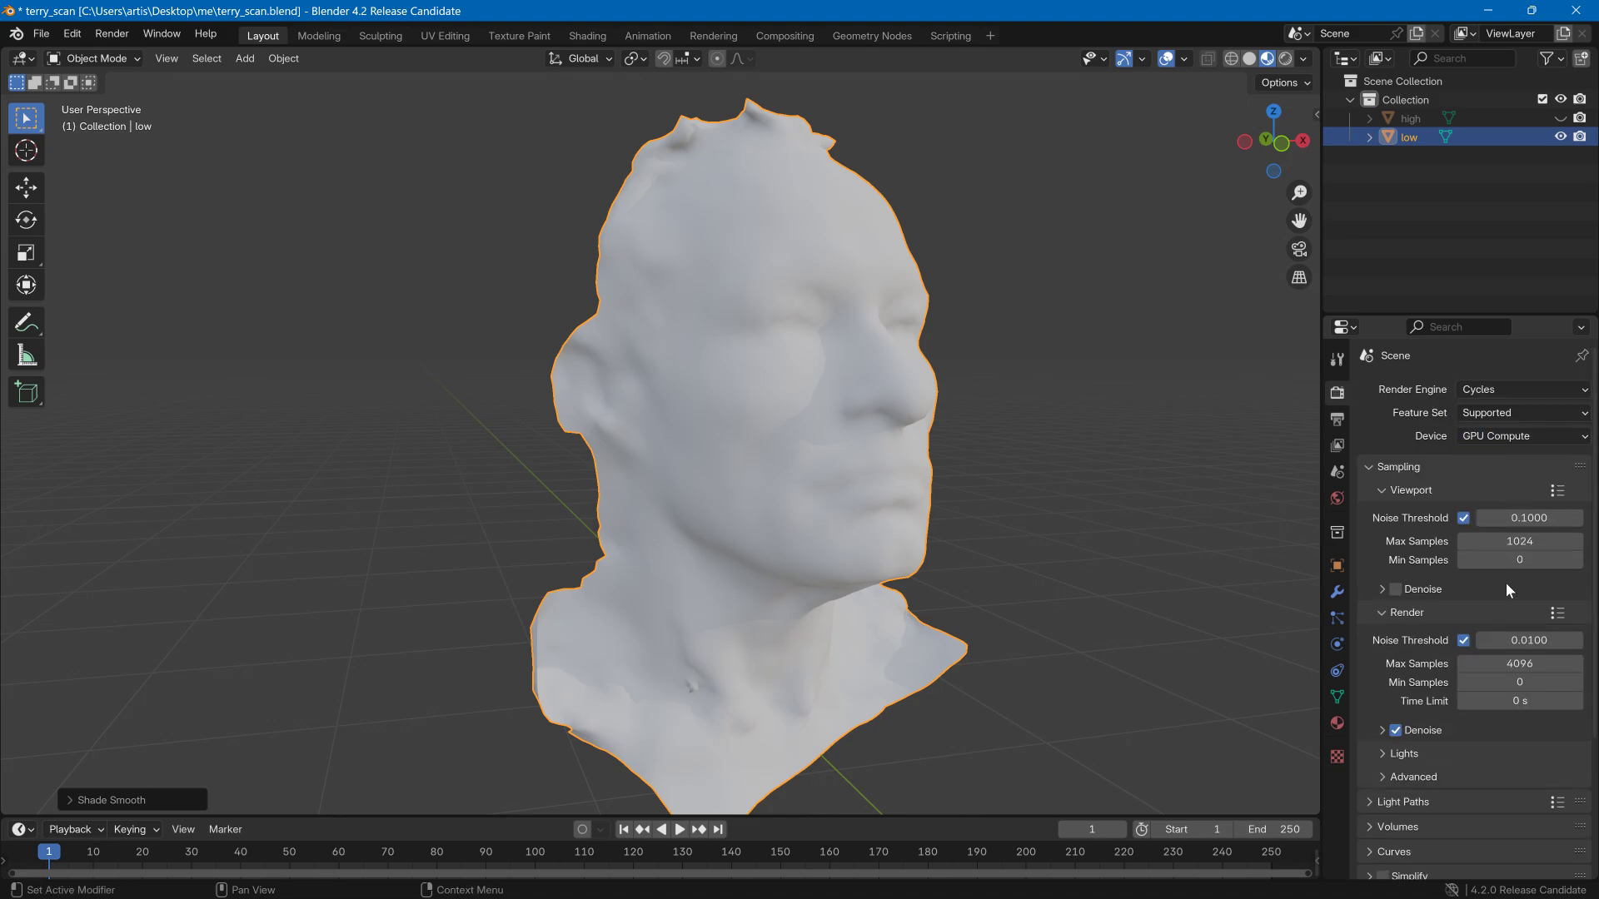
pyautogui.click(1520, 664)
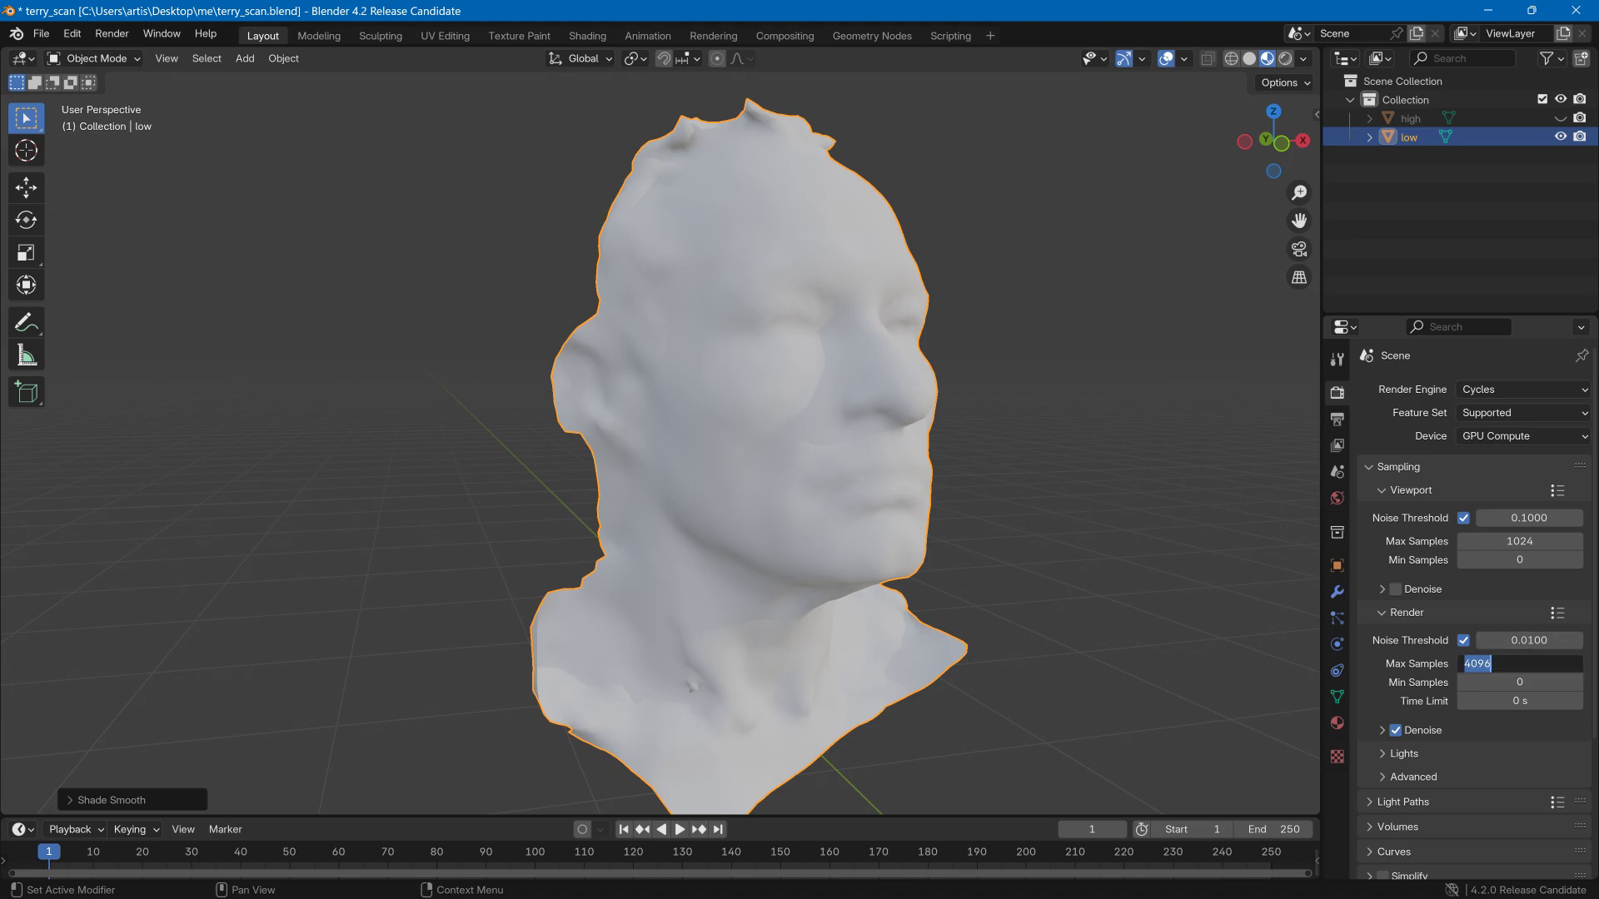
pyautogui.write('128')
pyautogui.press('Return')
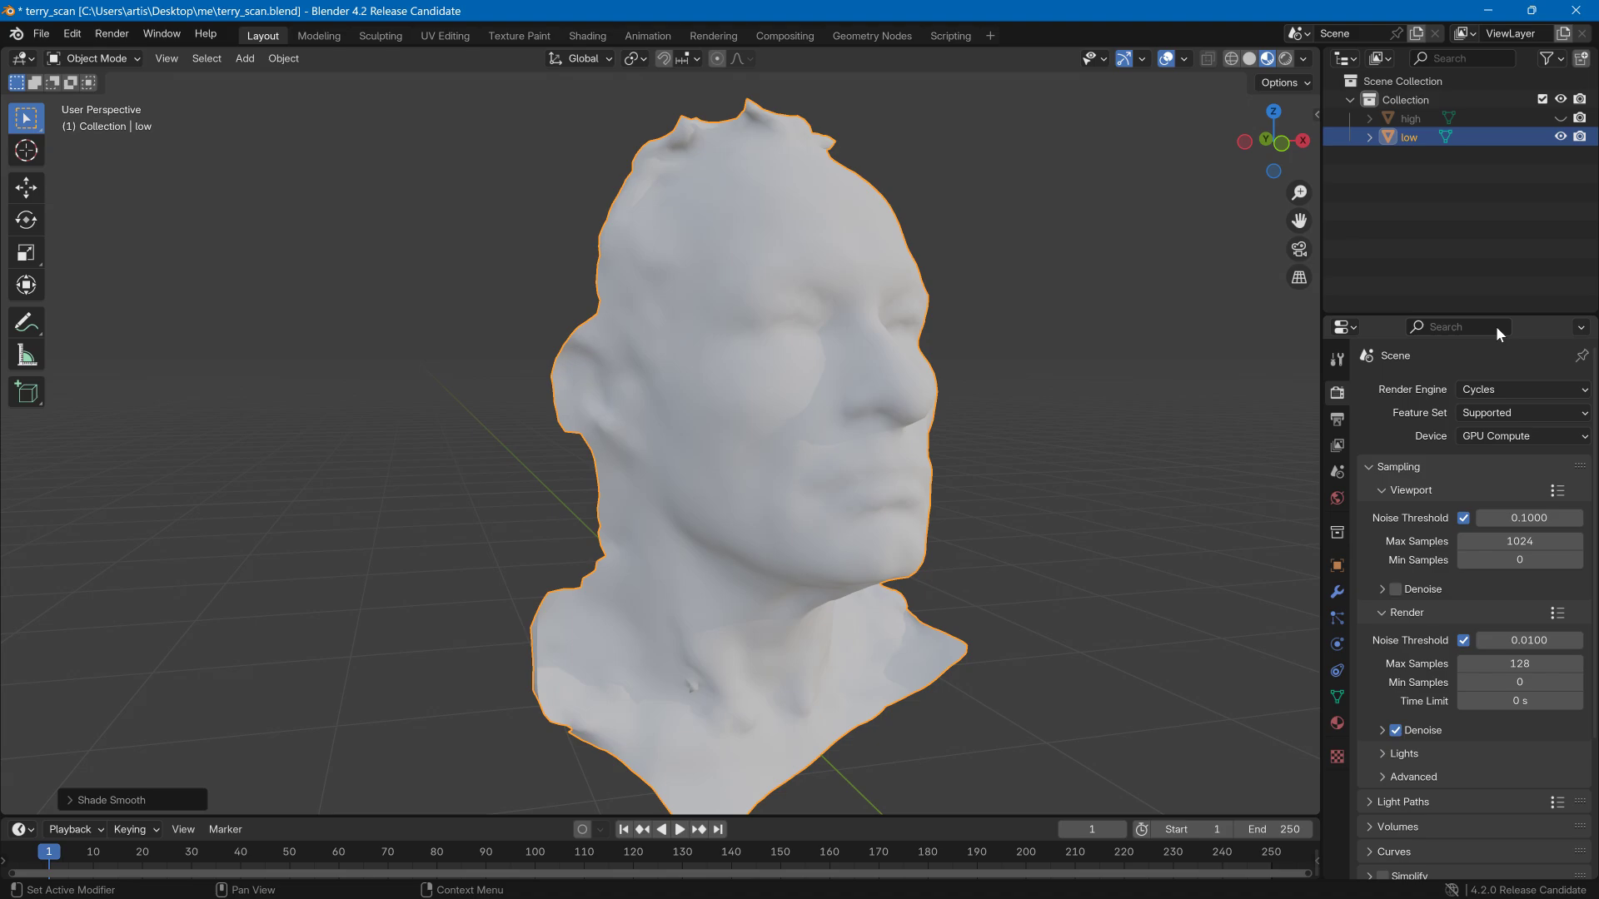
# - Show the high mesh together with low and examine close up how their surfaces overlap
pyautogui.click(1560, 117)
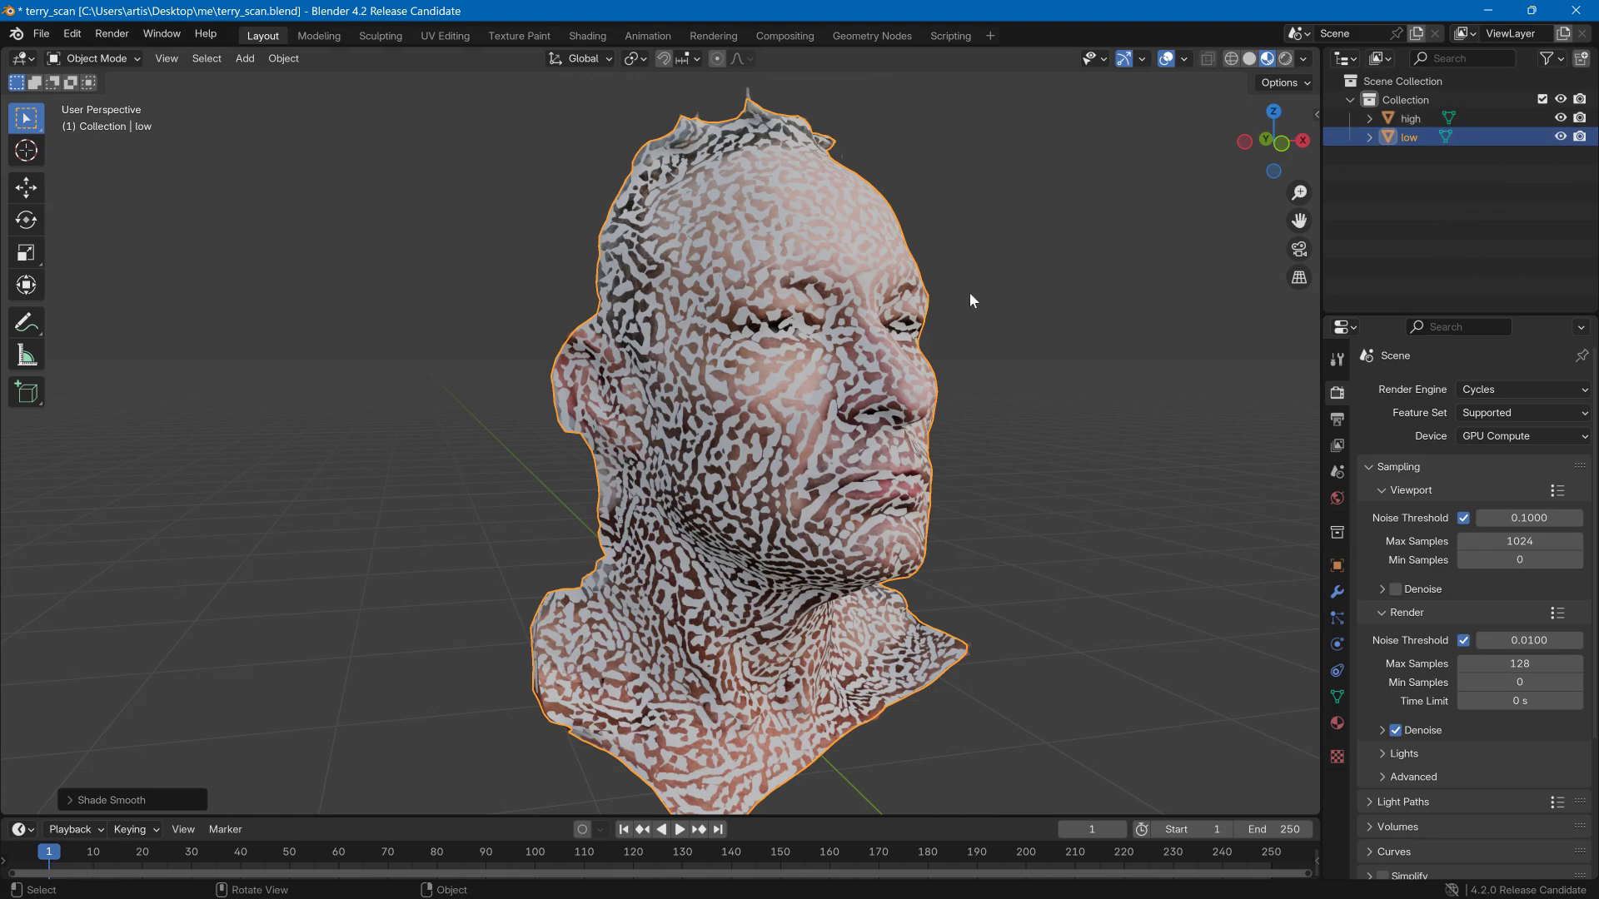
pyautogui.scroll(4, 962, 316)
pyautogui.moveTo(963, 316); pyautogui.dragTo(1197, 358, button='middle')
pyautogui.scroll(6, 917, 341)
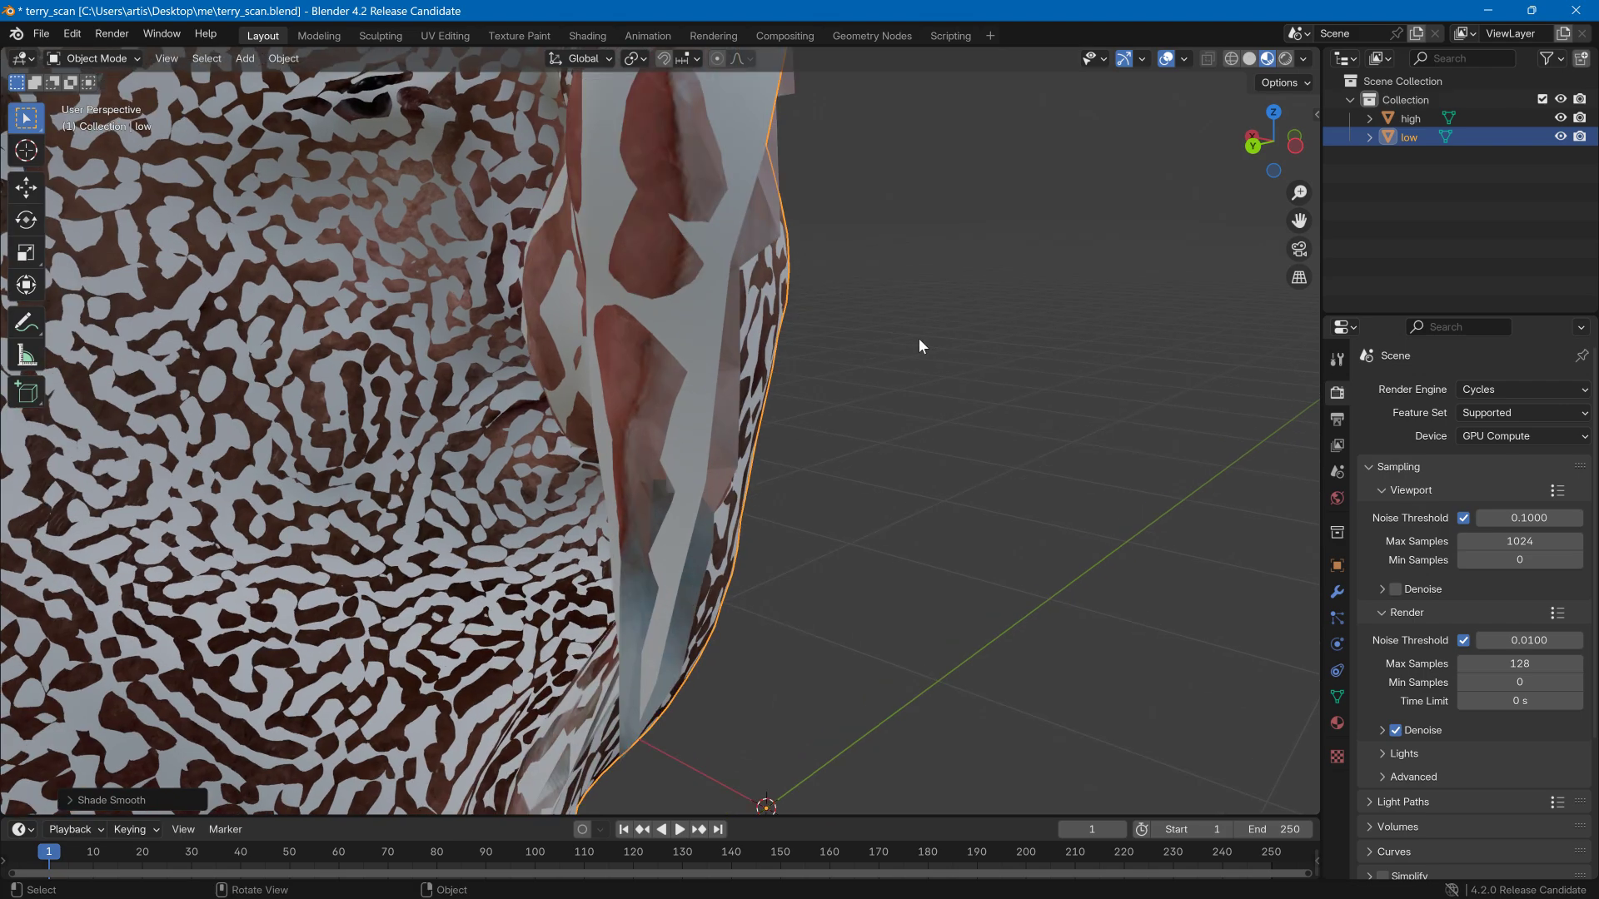
pyautogui.scroll(2, 911, 348)
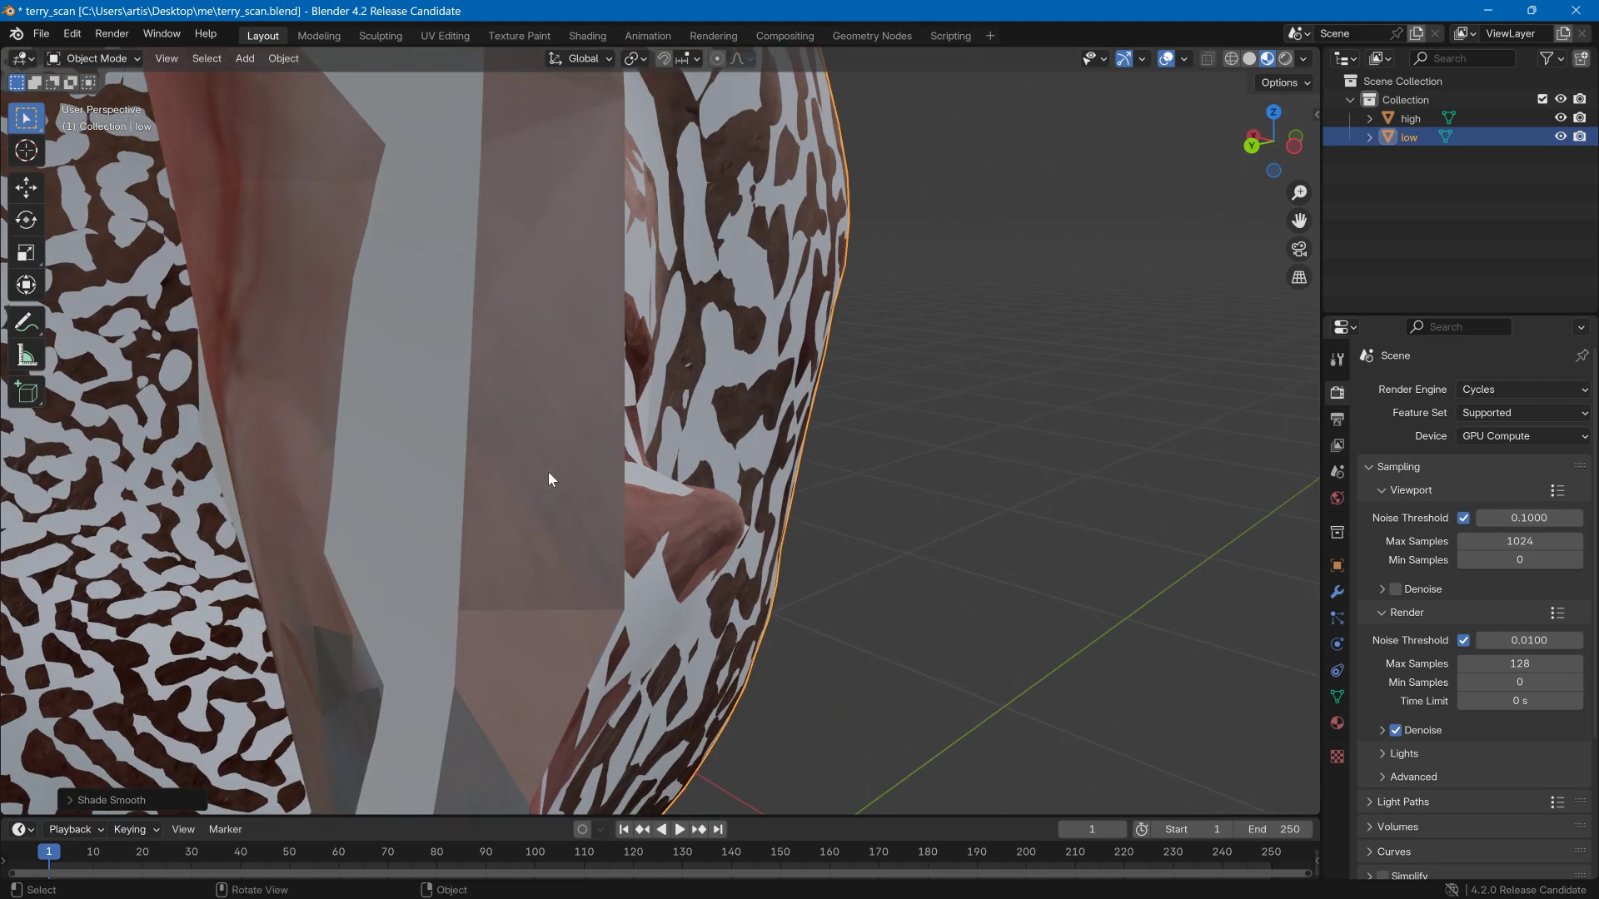
pyautogui.moveTo(548, 480)
pyautogui.mouseDown(button='middle')
pyautogui.moveTo(572, 463)
pyautogui.moveTo(530, 473)
pyautogui.moveTo(502, 453)
pyautogui.moveTo(556, 472)
pyautogui.moveTo(572, 497)
pyautogui.mouseUp(button='middle')
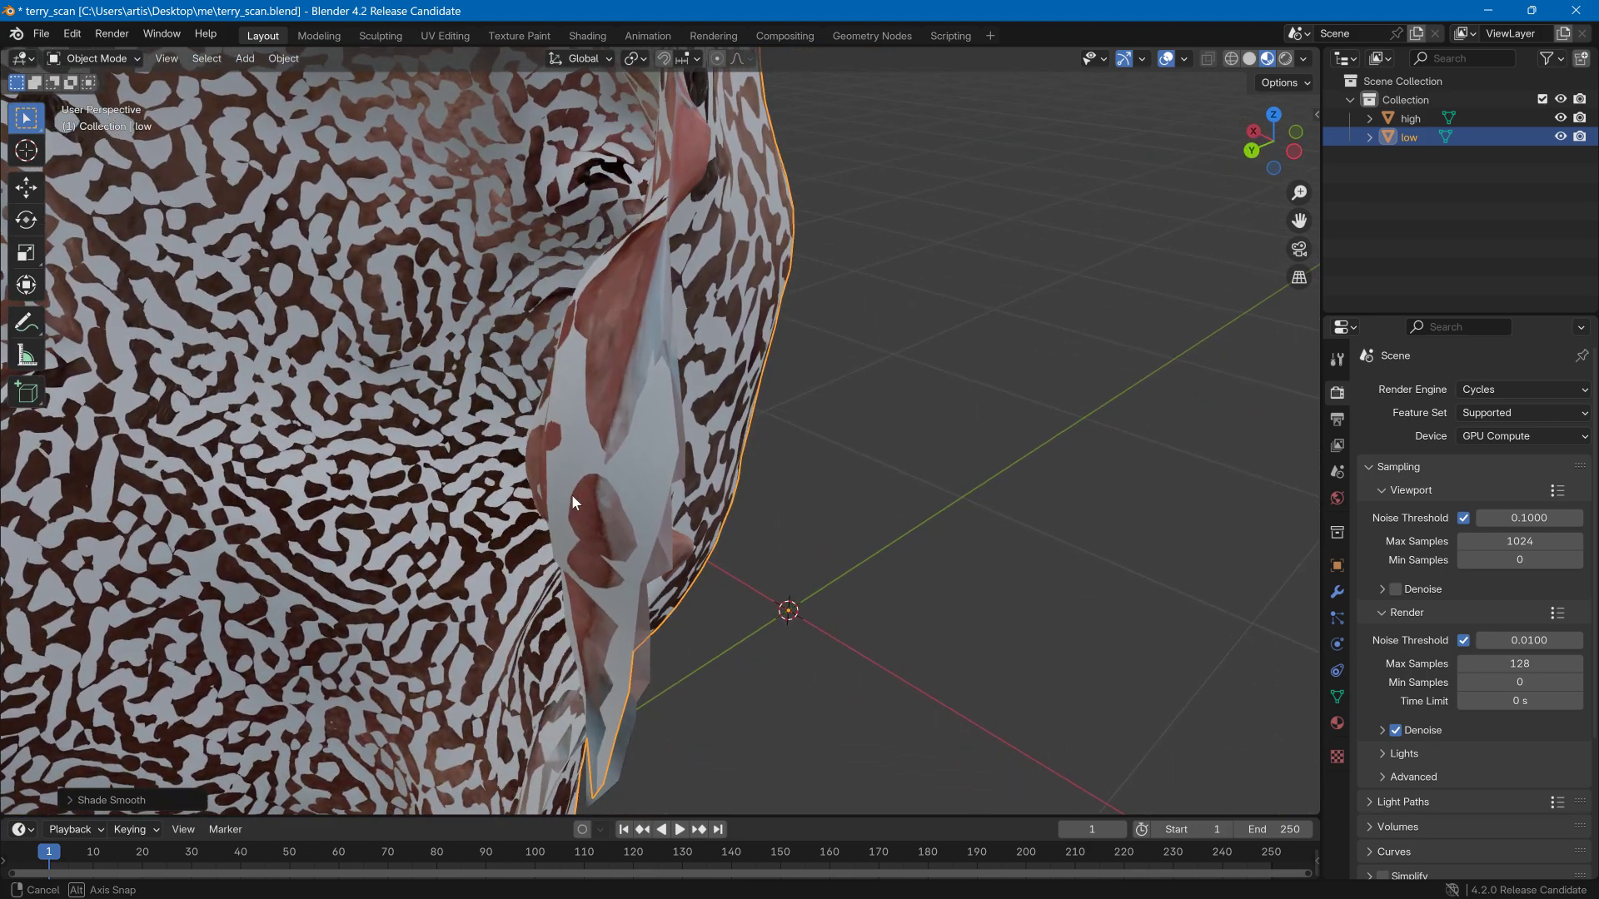
pyautogui.scroll(10, 574, 490)
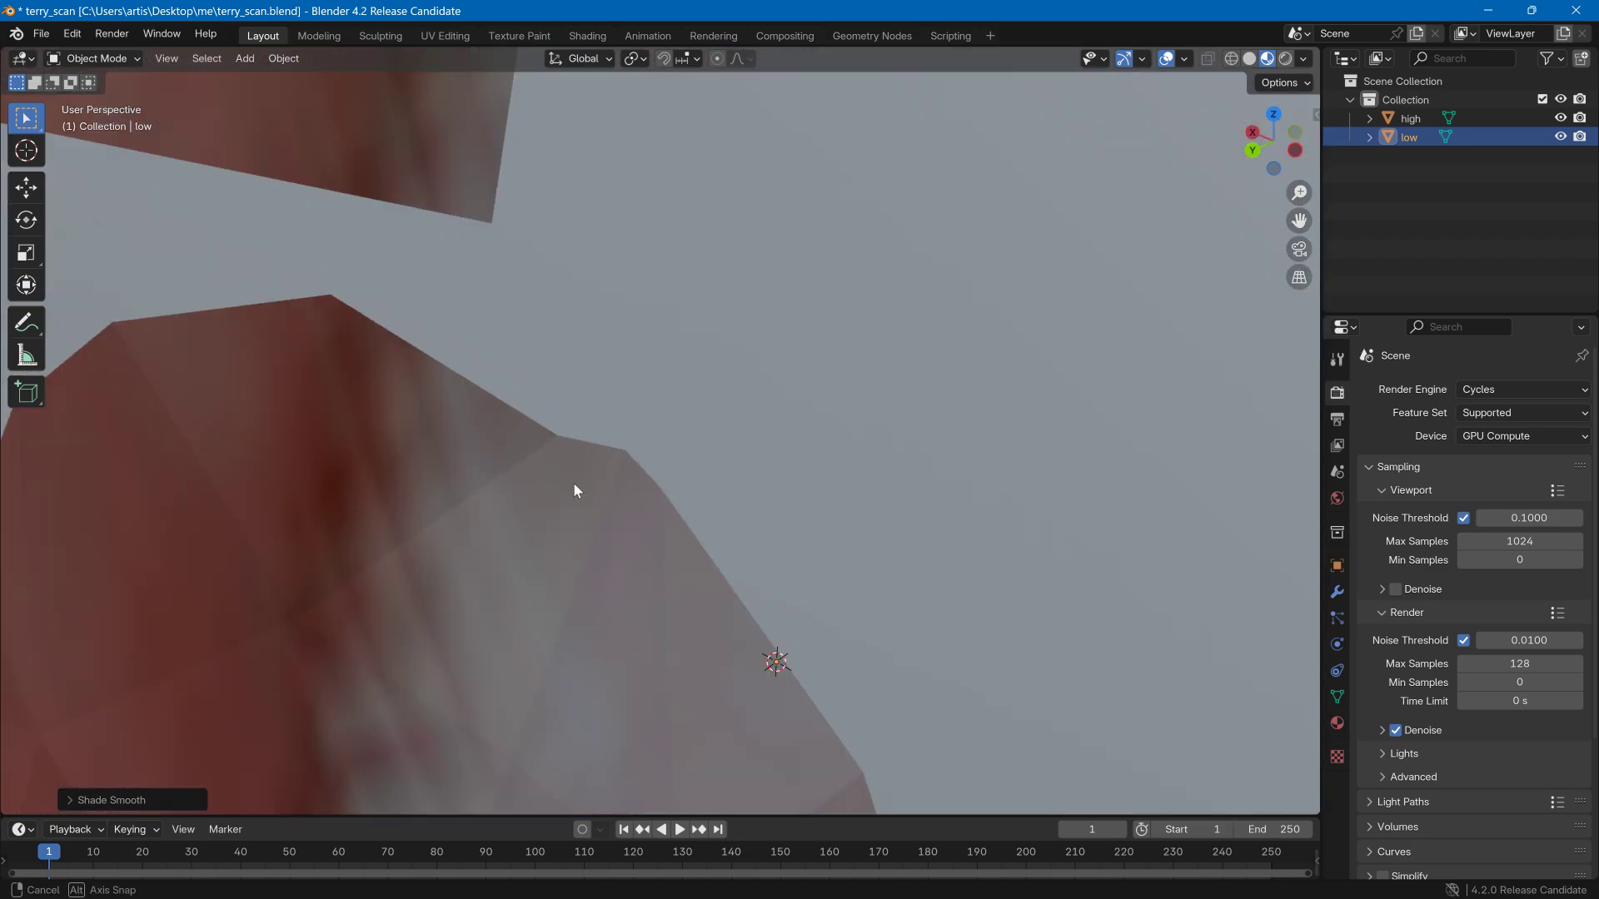
# - Measure the distance across the ear area where the high and low surfaces separate, and view the whole overlapping head
pyautogui.scroll(-10, 573, 491)
pyautogui.moveTo(573, 487); pyautogui.dragTo(551, 450, button='middle')
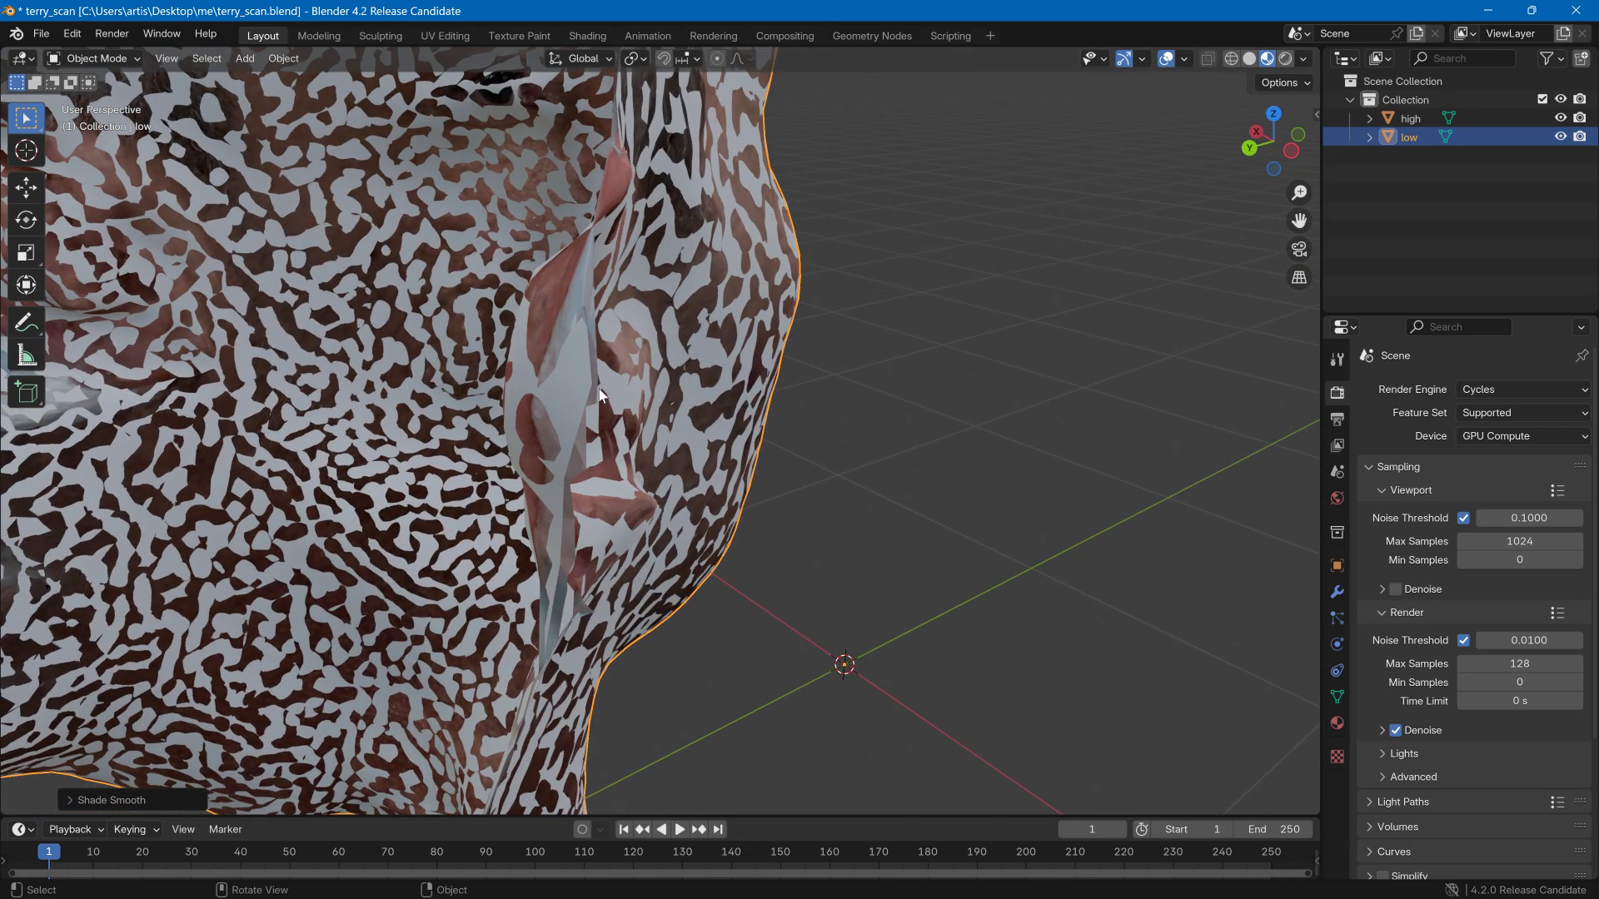
pyautogui.click(26, 356)
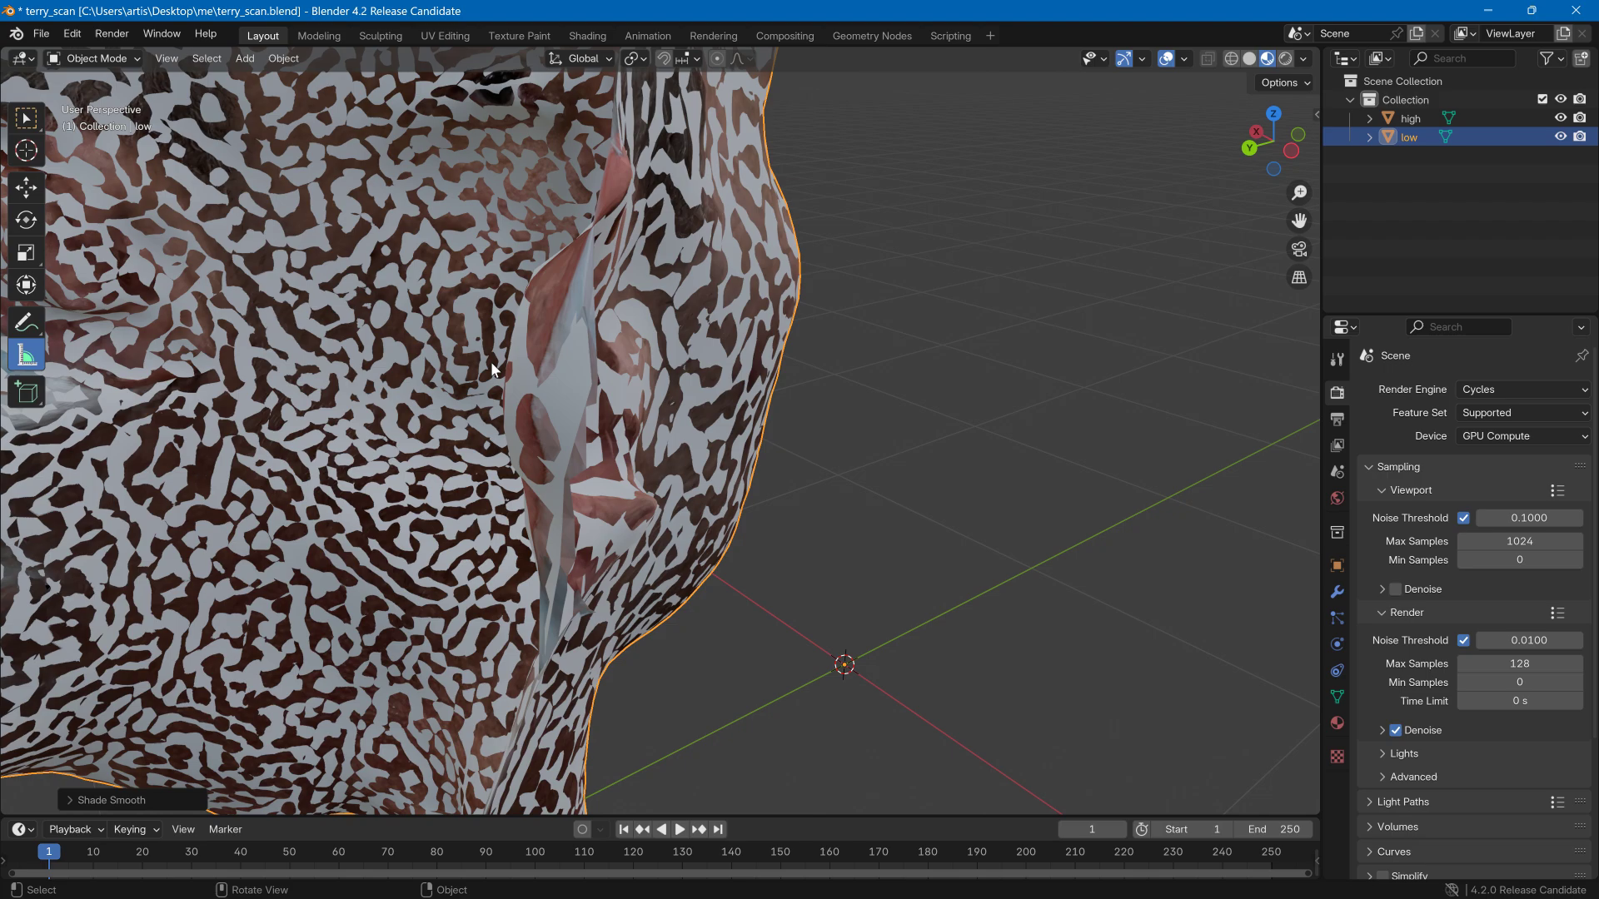
pyautogui.moveTo(542, 387); pyautogui.dragTo(599, 387)
pyautogui.moveTo(723, 398); pyautogui.dragTo(787, 238, button='middle')
pyautogui.scroll(-4, 617, 399)
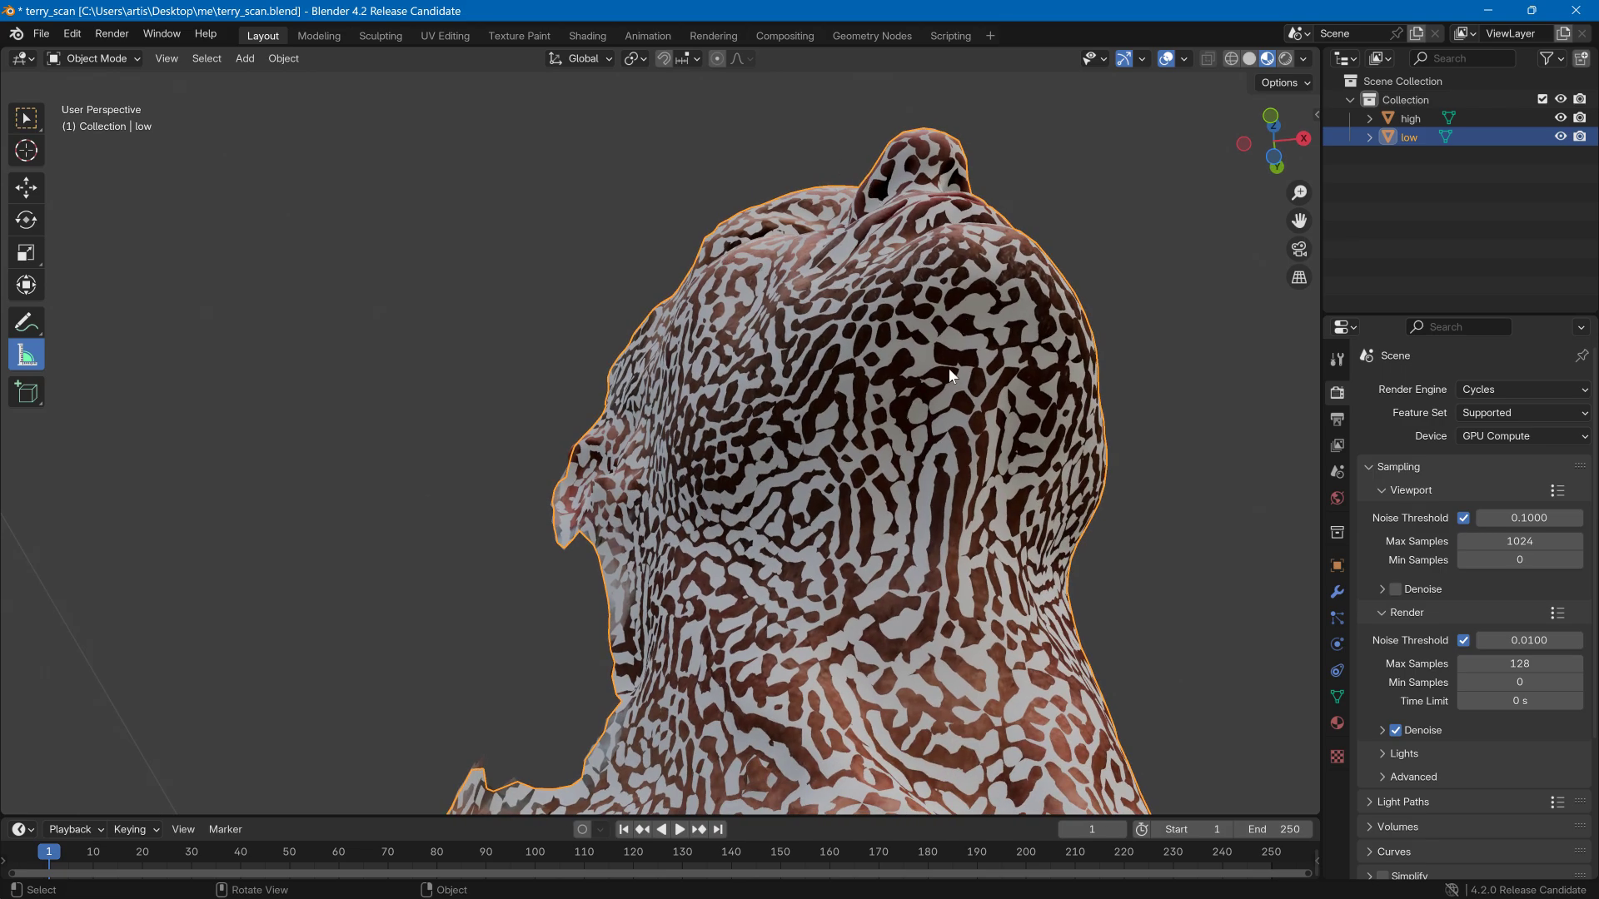
pyautogui.moveTo(947, 388); pyautogui.dragTo(1156, 518, button='middle')
pyautogui.scroll(-4, 903, 455)
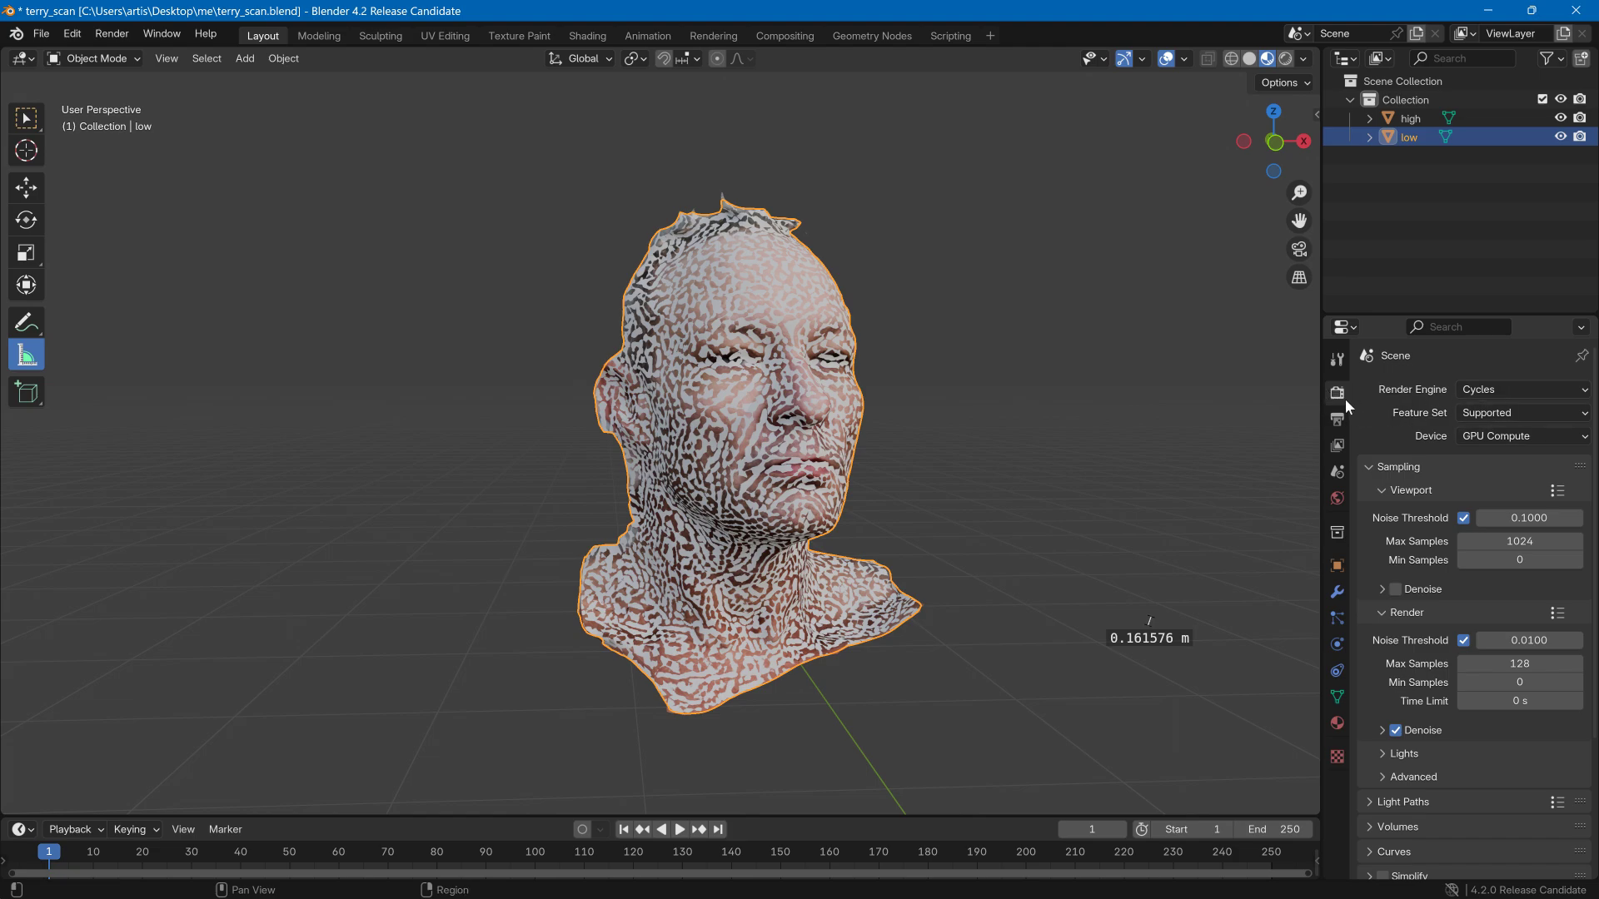
# - Set the bake type to Diffuse with the Direct and Indirect contributions disabled, leaving only Color
pyautogui.scroll(-5, 1400, 580)
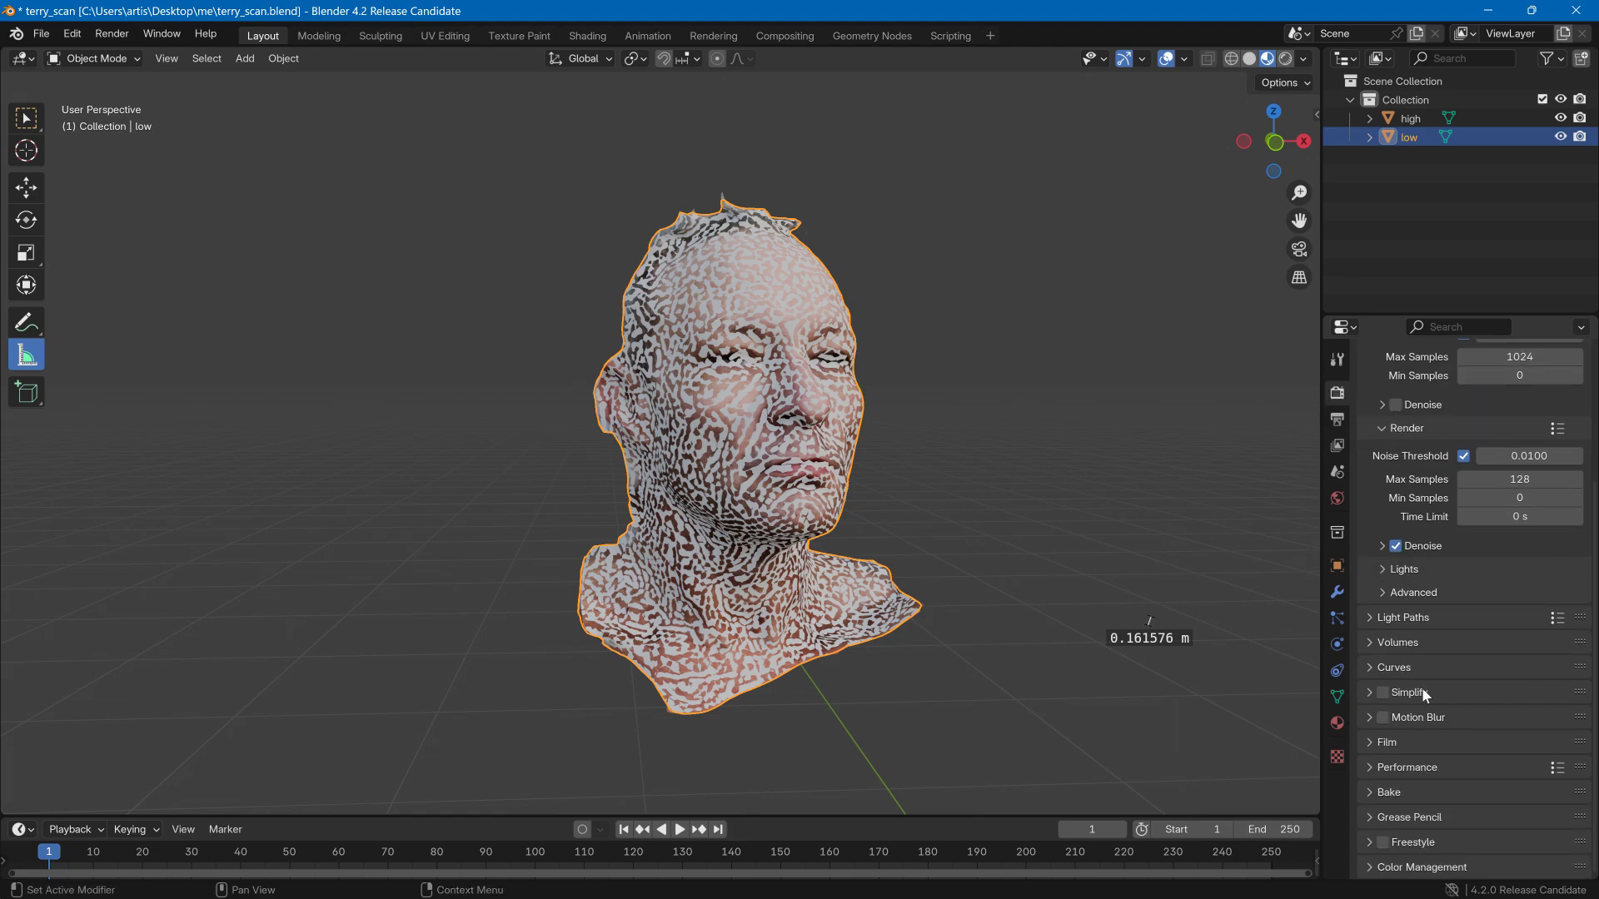
pyautogui.click(1389, 792)
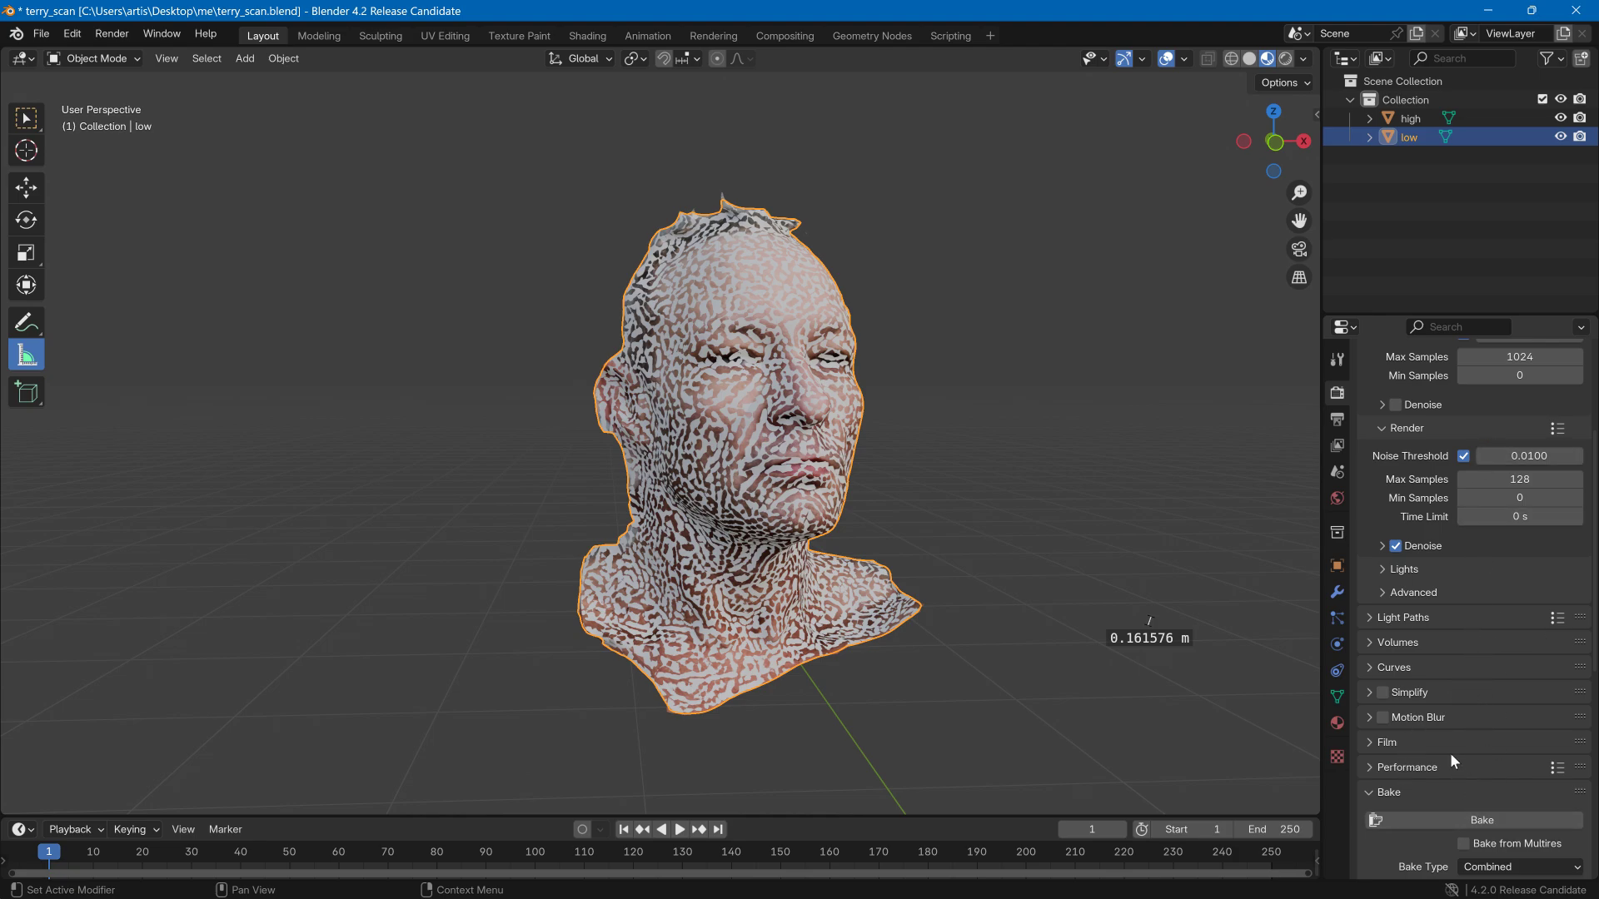
pyautogui.scroll(-5, 1449, 750)
pyautogui.click(1498, 682)
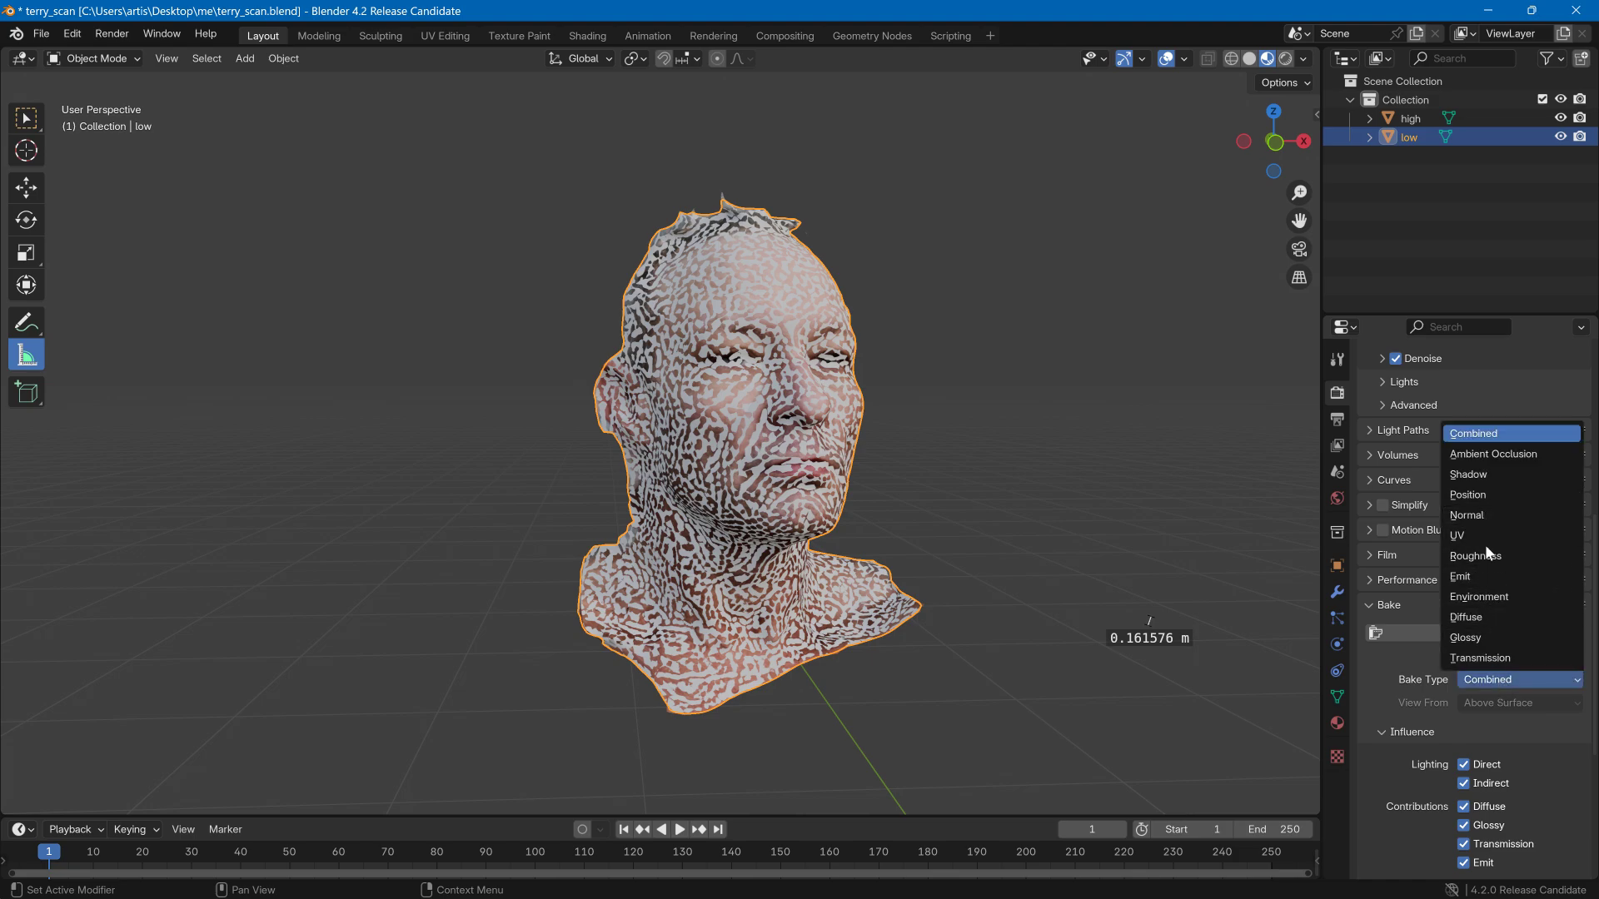
pyautogui.click(1474, 617)
pyautogui.click(1484, 766)
pyautogui.click(1467, 784)
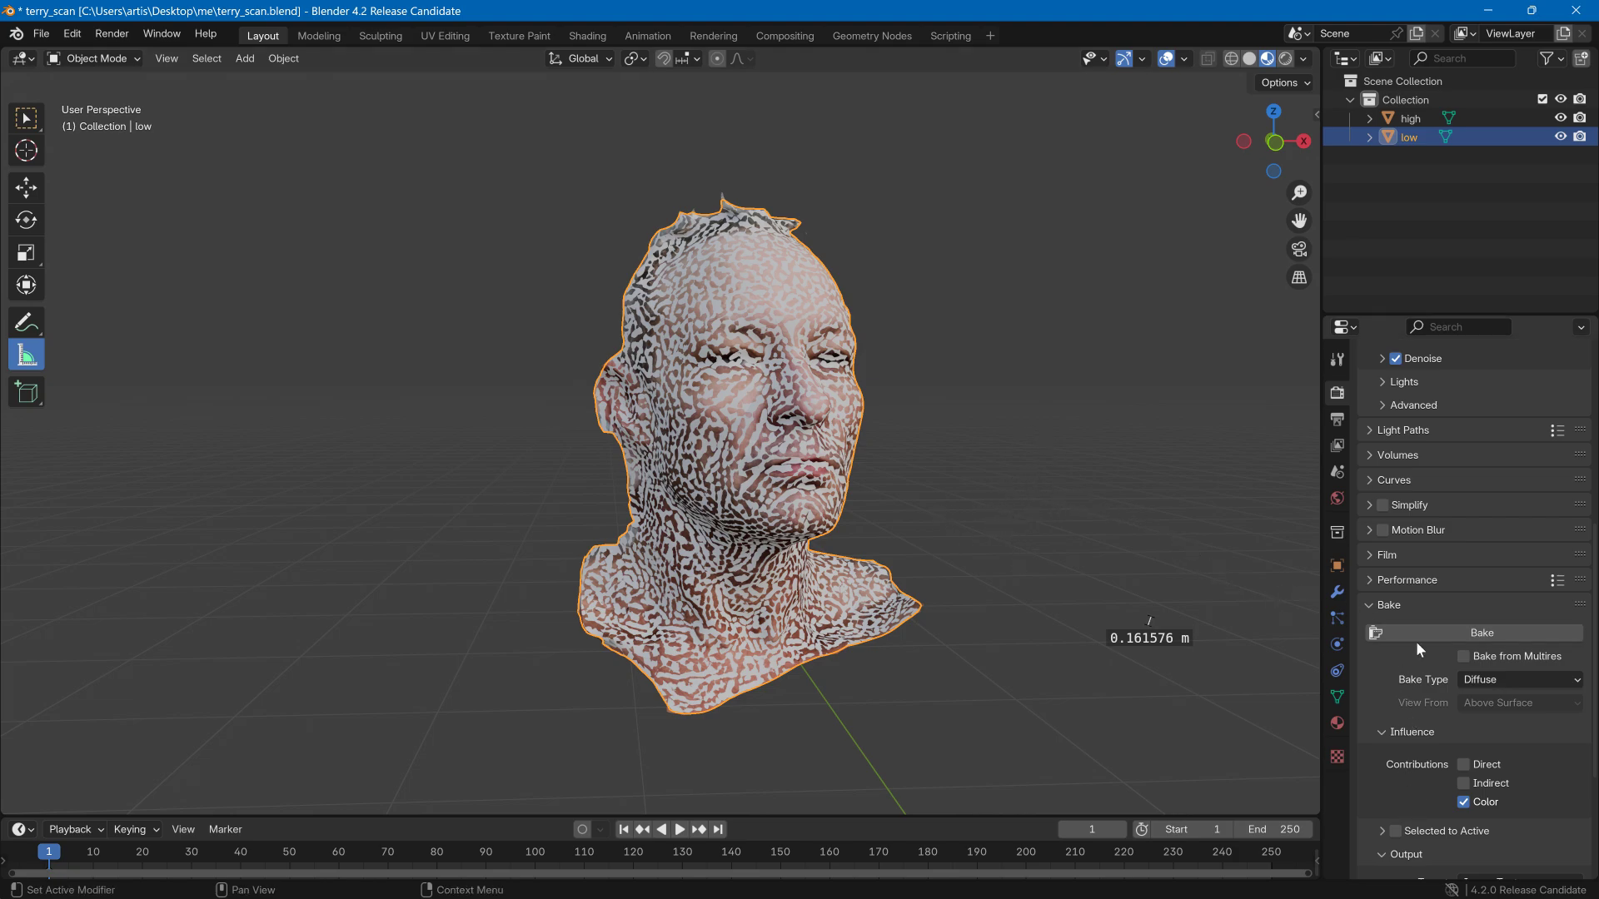
# - Enable Selected to Active baking and expand its settings
pyautogui.click(1492, 121)
pyautogui.click(1490, 137)
pyautogui.click(1384, 831)
pyautogui.scroll(-5, 1420, 761)
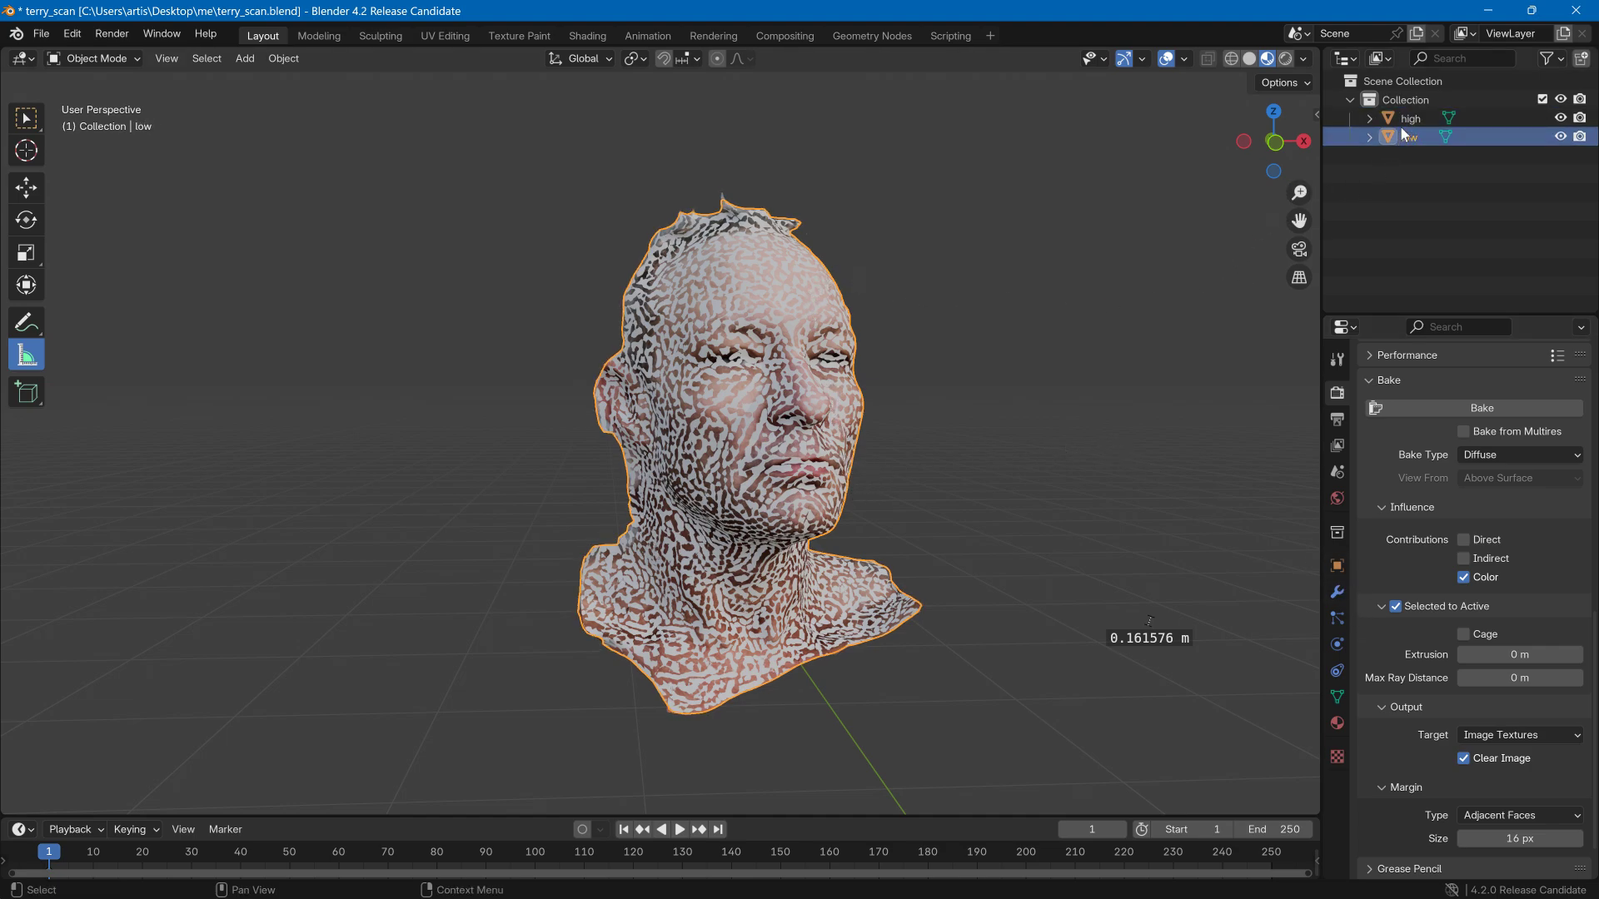
# - Select the high mesh in the scene, then add low to the selection as the active object
pyautogui.click(756, 220)
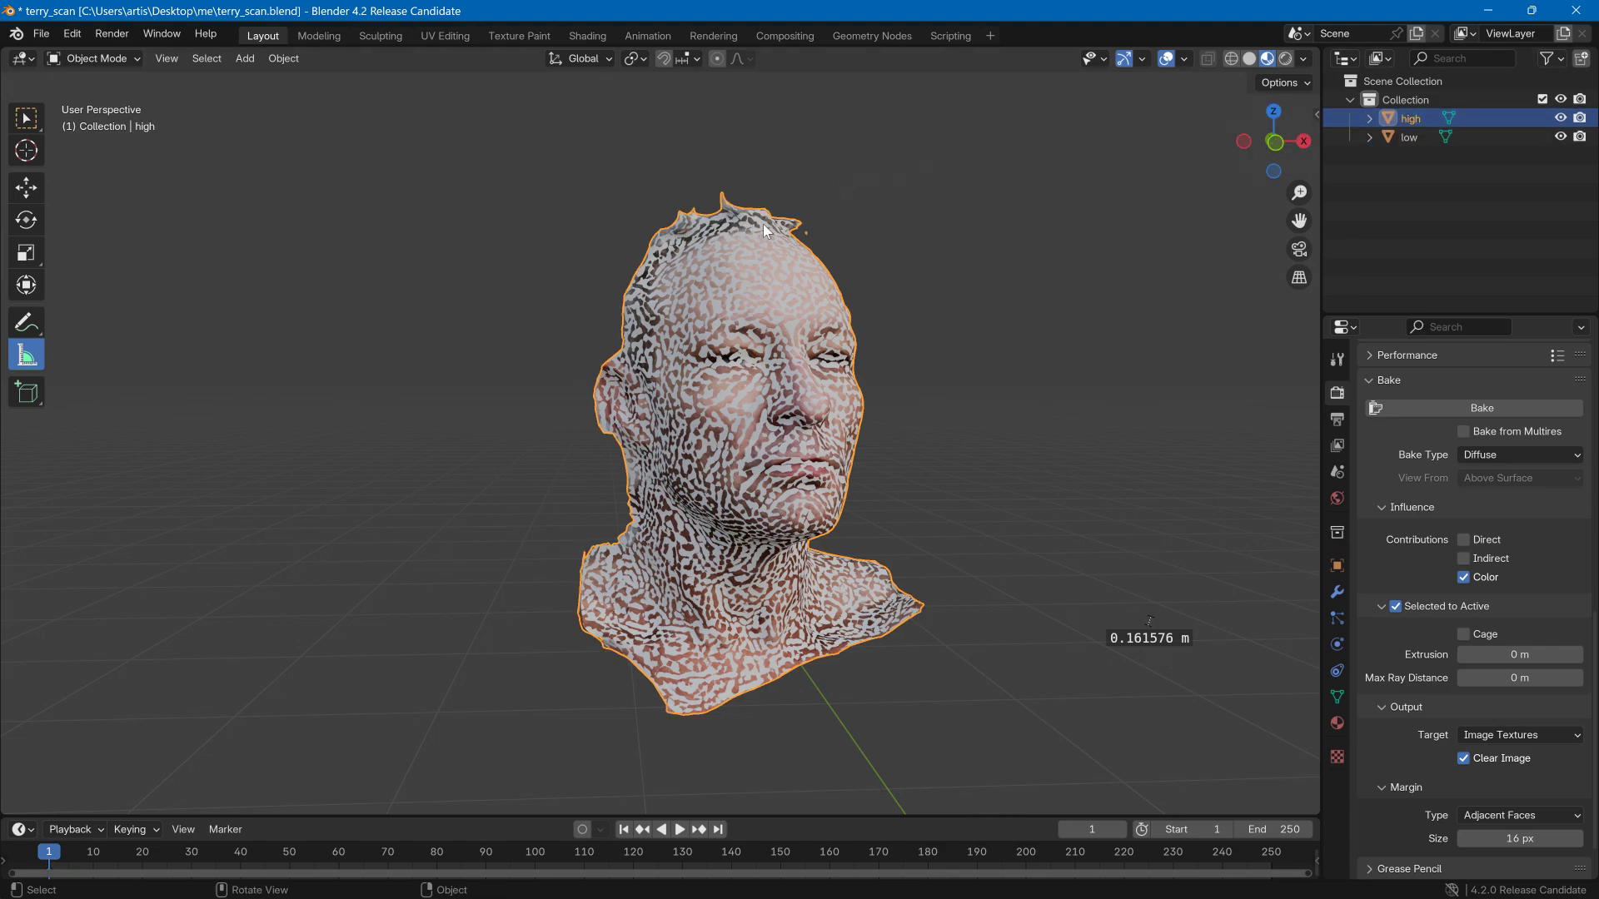
pyautogui.moveTo(951, 258); pyautogui.dragTo(1006, 363, button='middle')
pyautogui.scroll(5, 1006, 364)
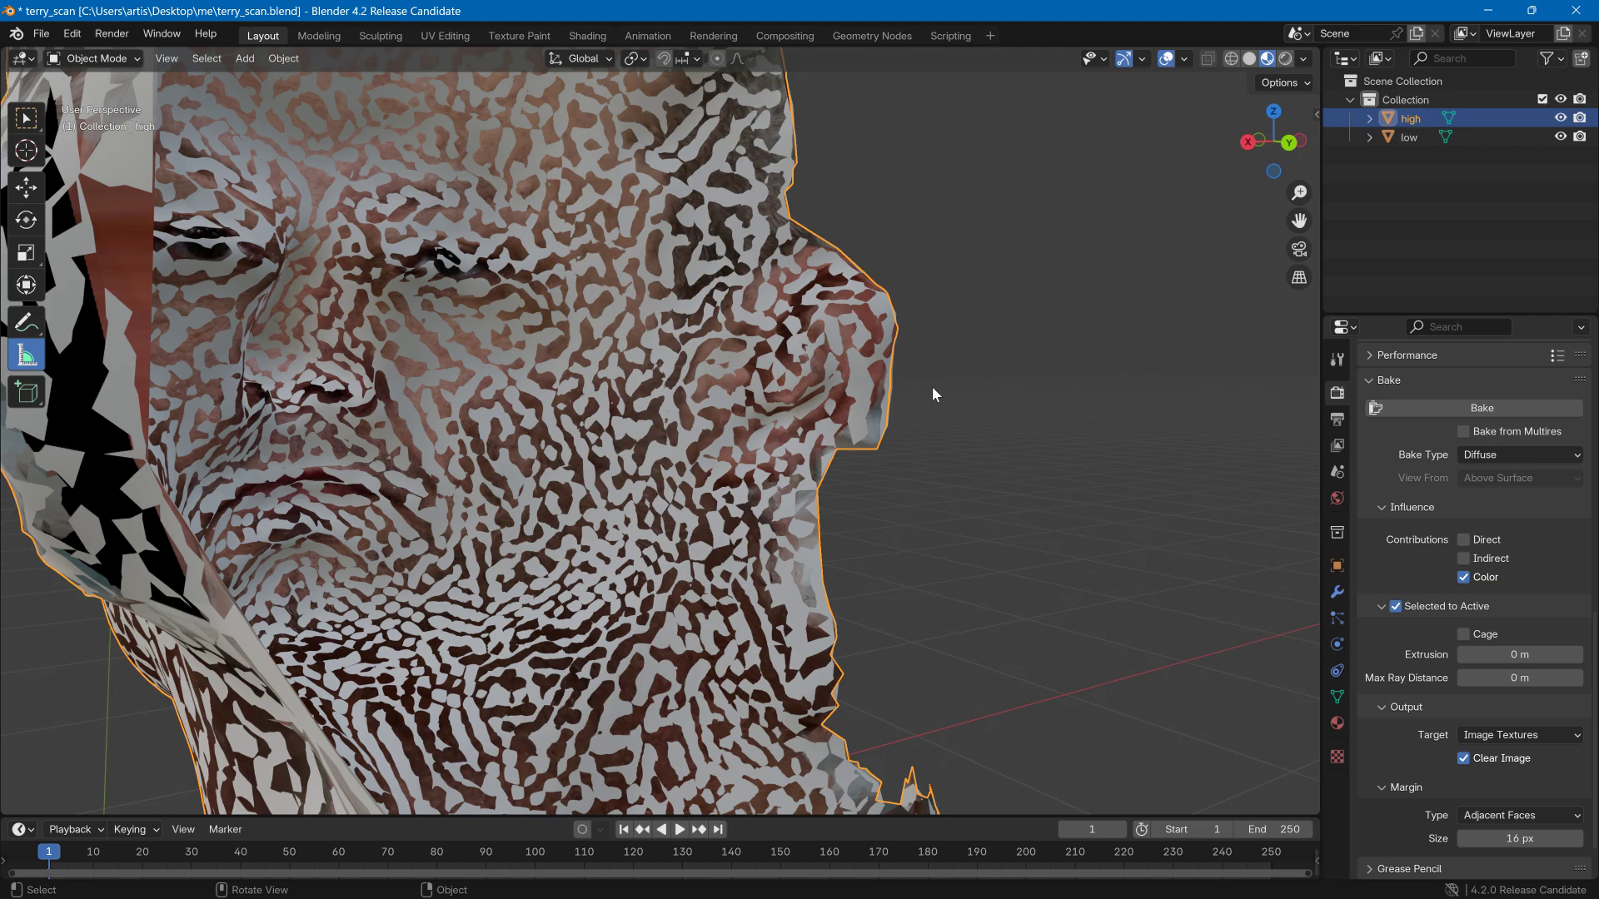
pyautogui.keyDown('shift'); pyautogui.click(856, 402); pyautogui.keyUp('shift')
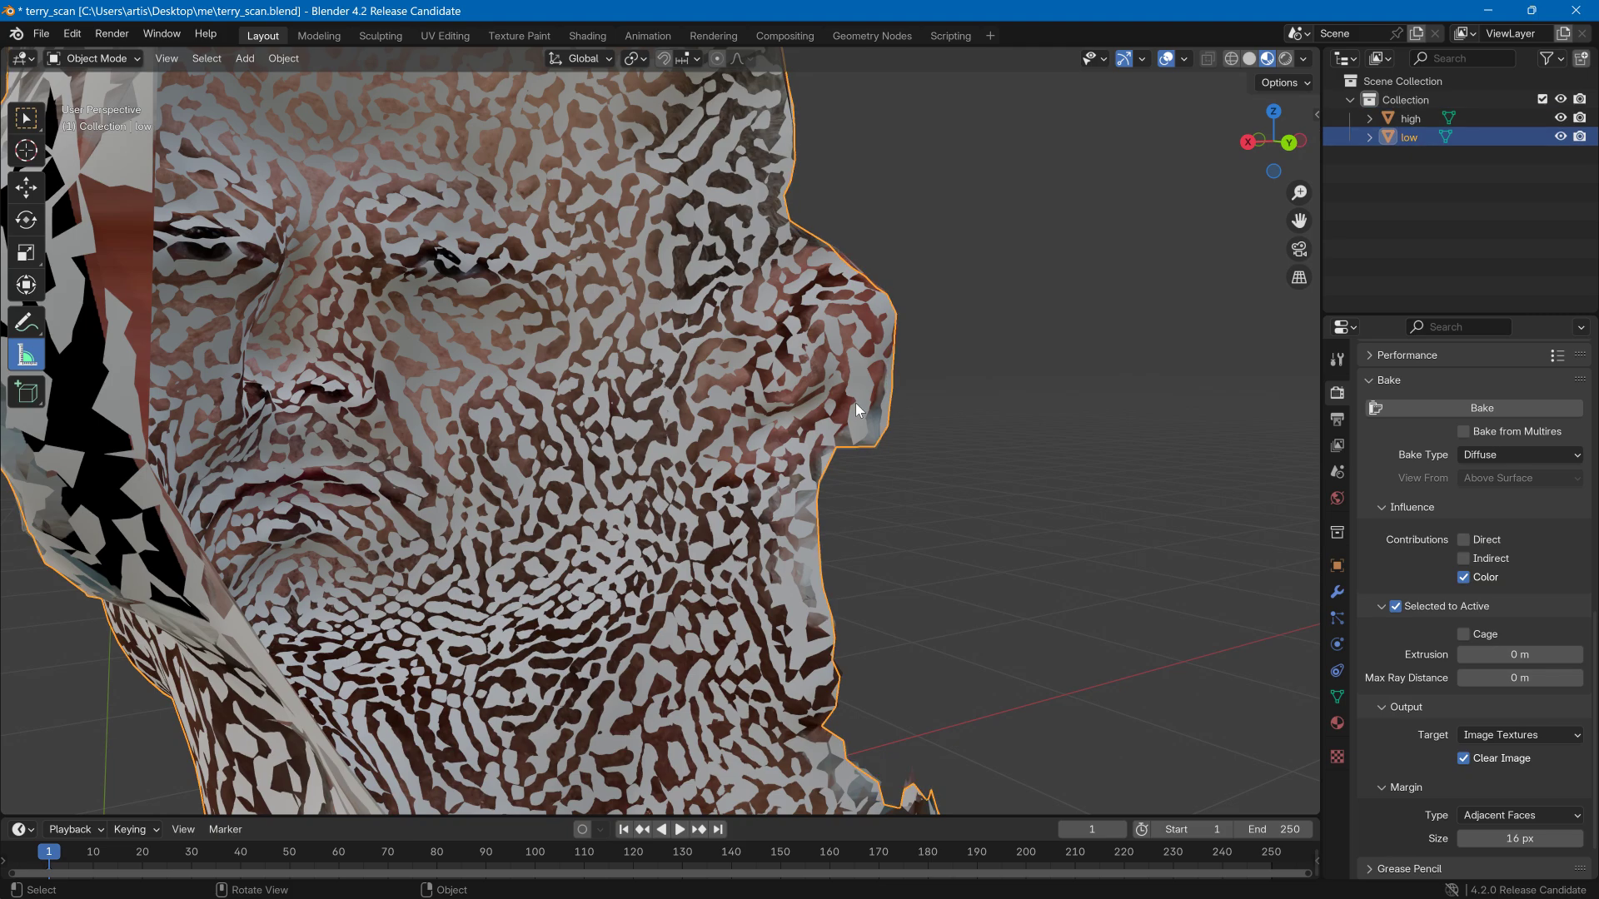
pyautogui.click(1410, 119)
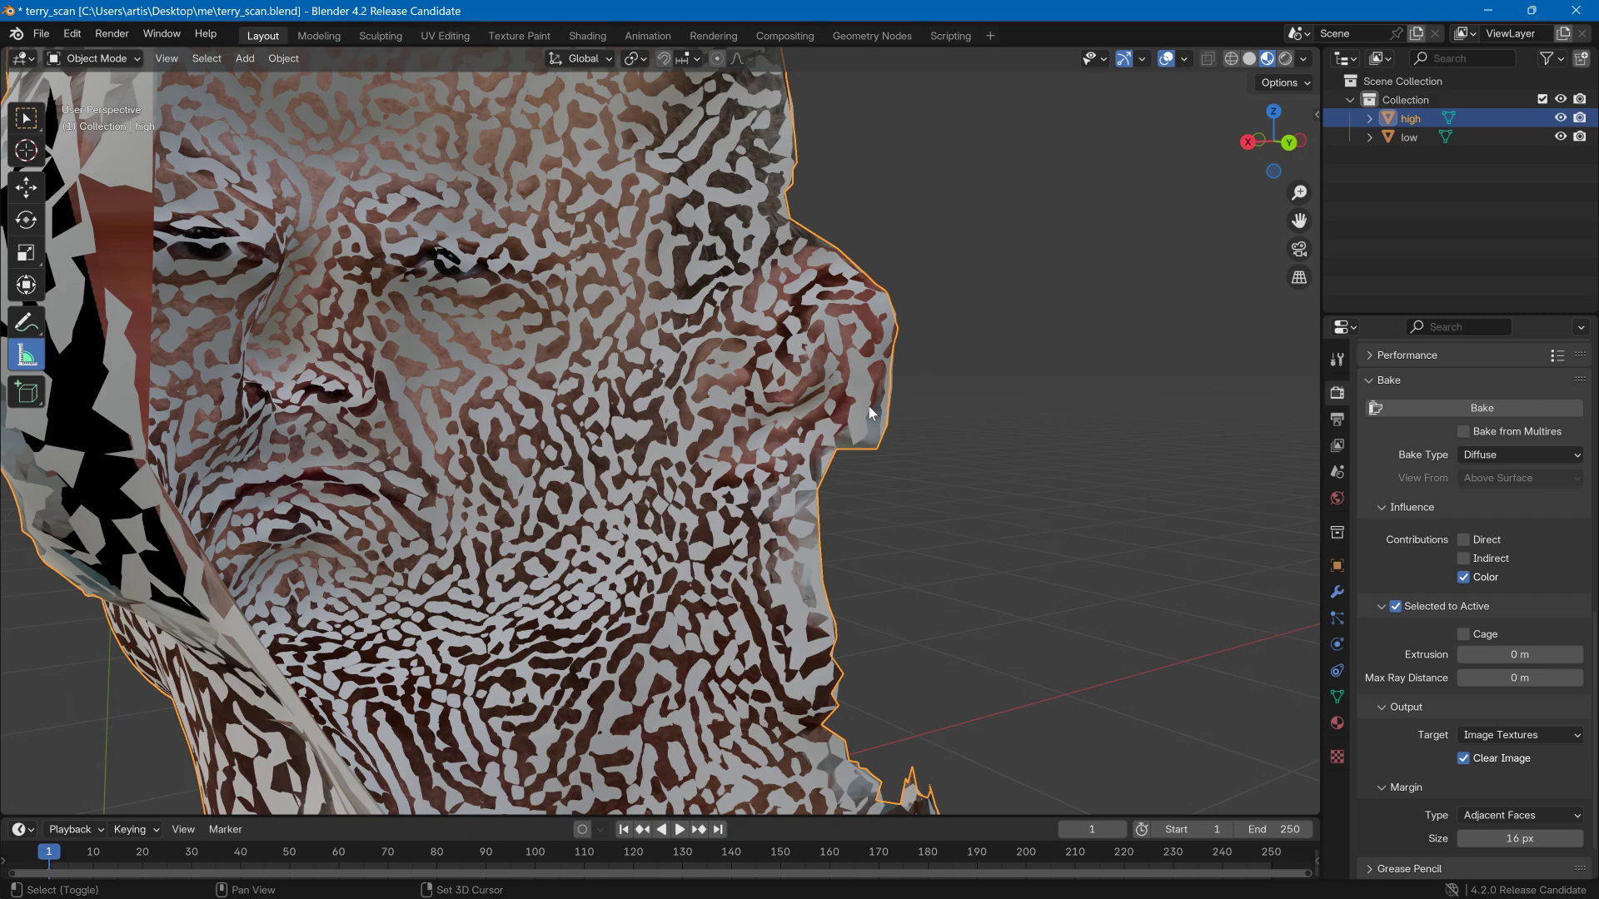
pyautogui.keyDown('shift'); pyautogui.click(820, 427); pyautogui.keyUp('shift')
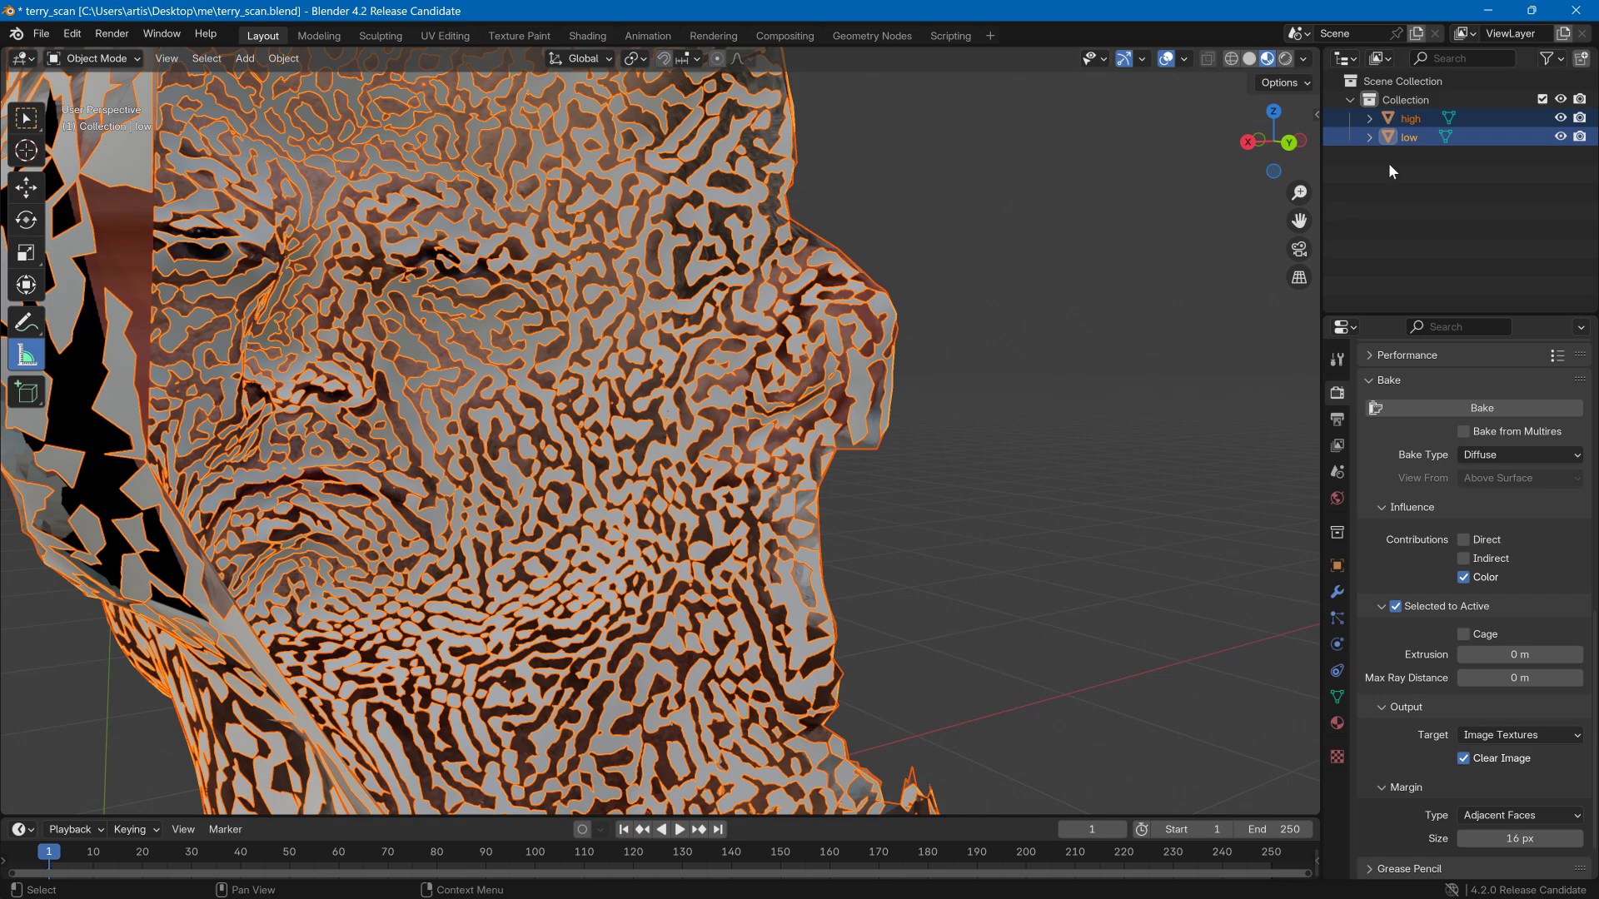
# - Try selecting both meshes from the object list, then reselect high and add low as the active object
pyautogui.moveTo(853, 414); pyautogui.dragTo(1365, 228, button='middle')
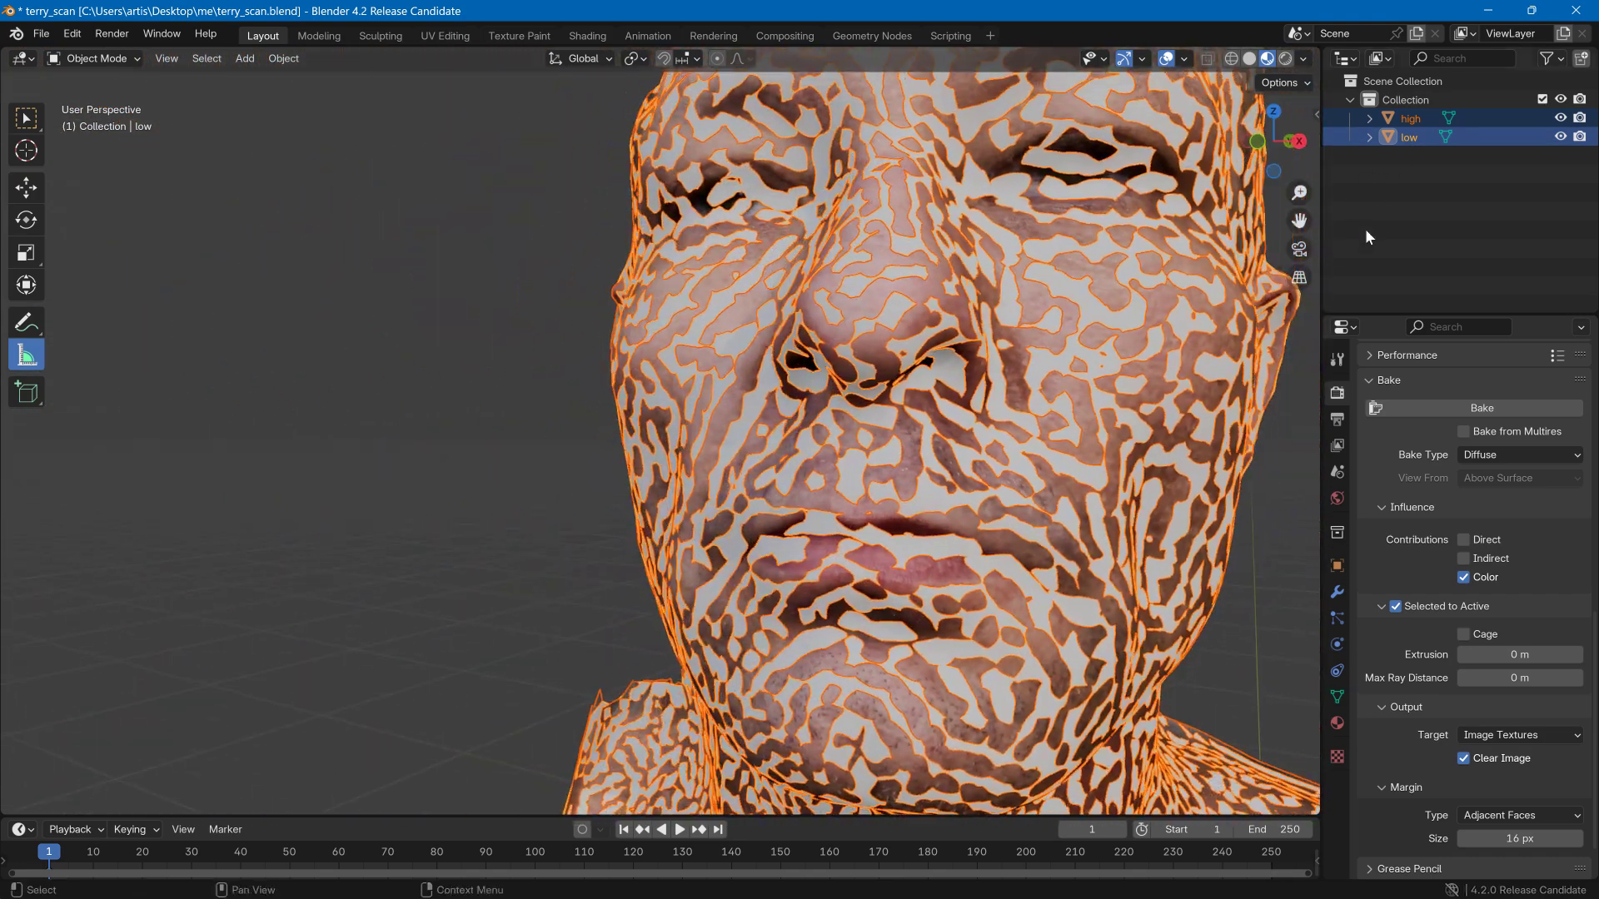
pyautogui.click(1407, 119)
pyautogui.keyDown('ctrl'); pyautogui.click(1406, 134); pyautogui.keyUp('ctrl')
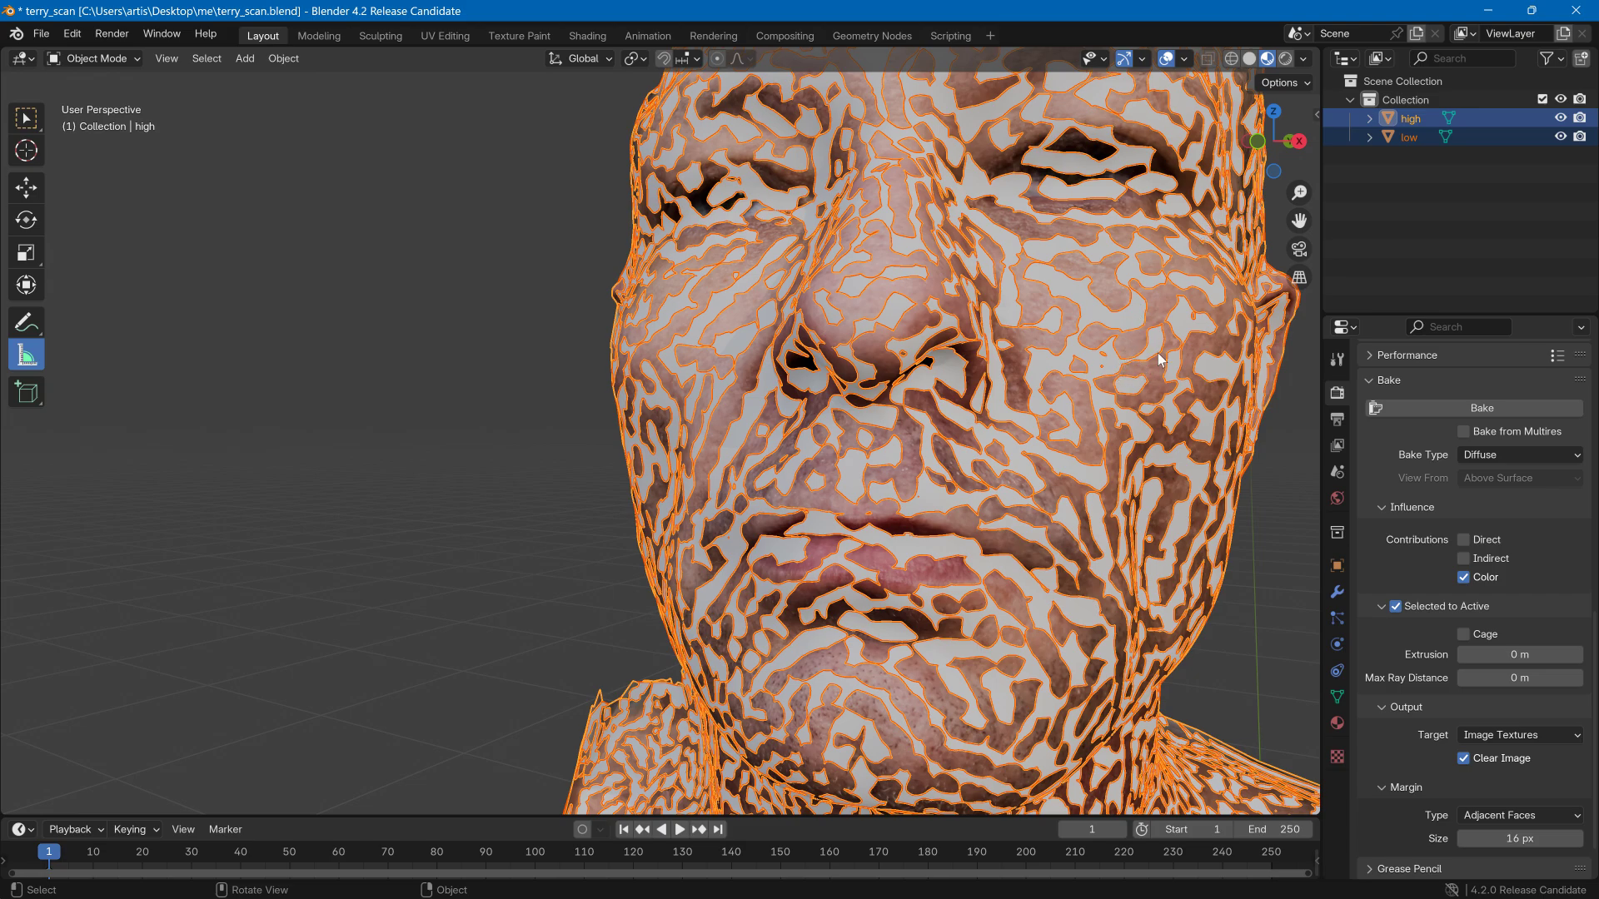
pyautogui.click(1413, 120)
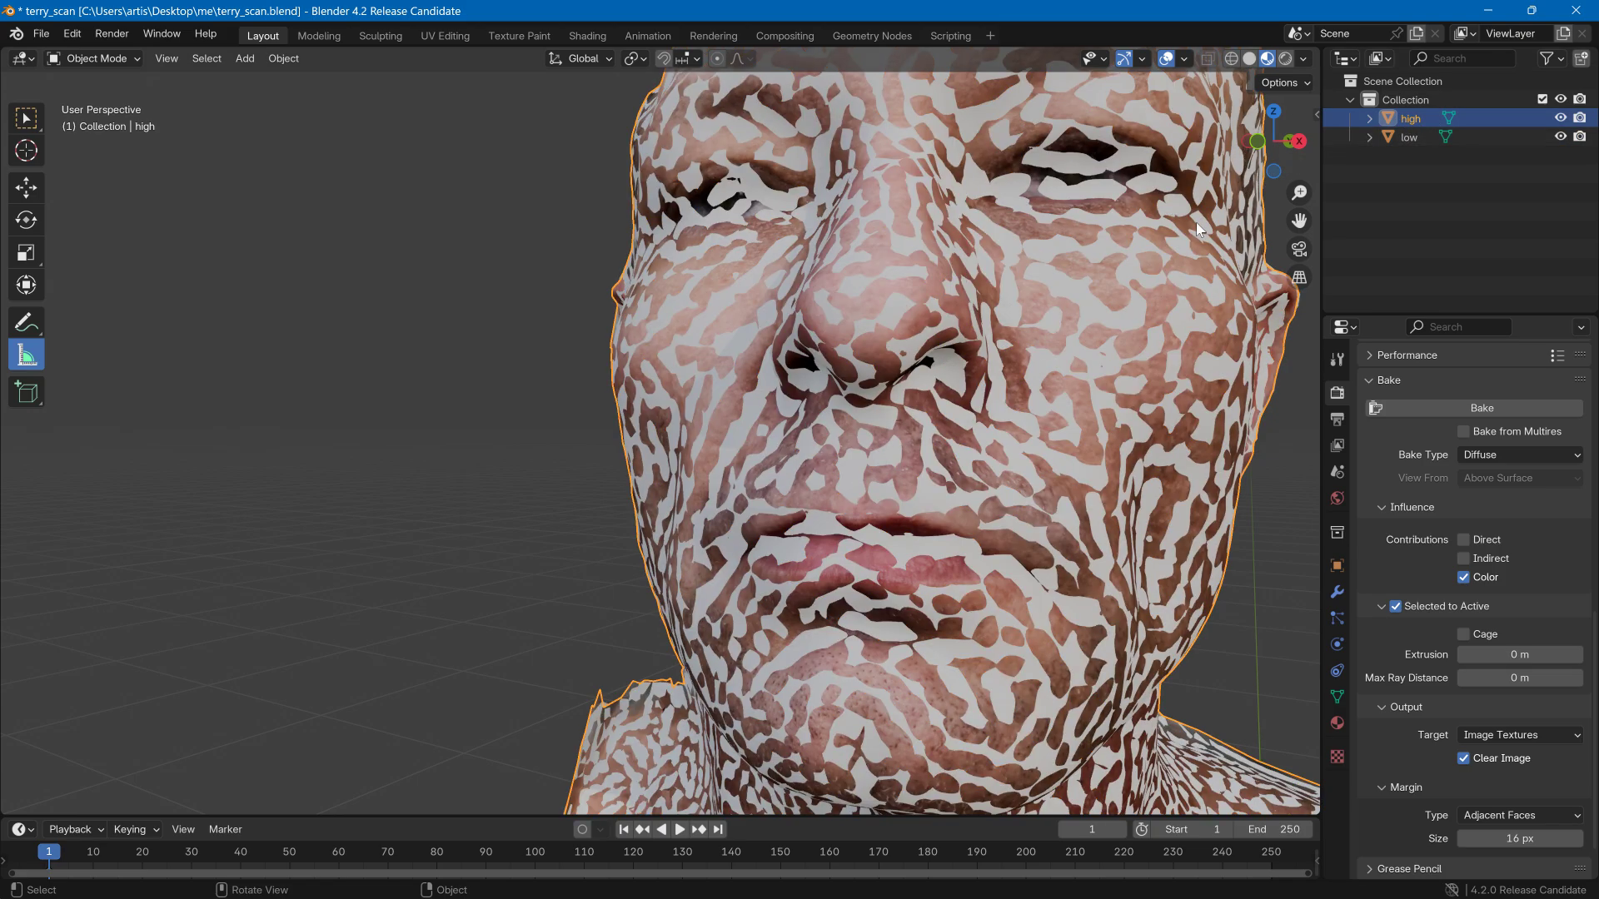
pyautogui.keyDown('shift'); pyautogui.click(1071, 424); pyautogui.keyUp('shift')
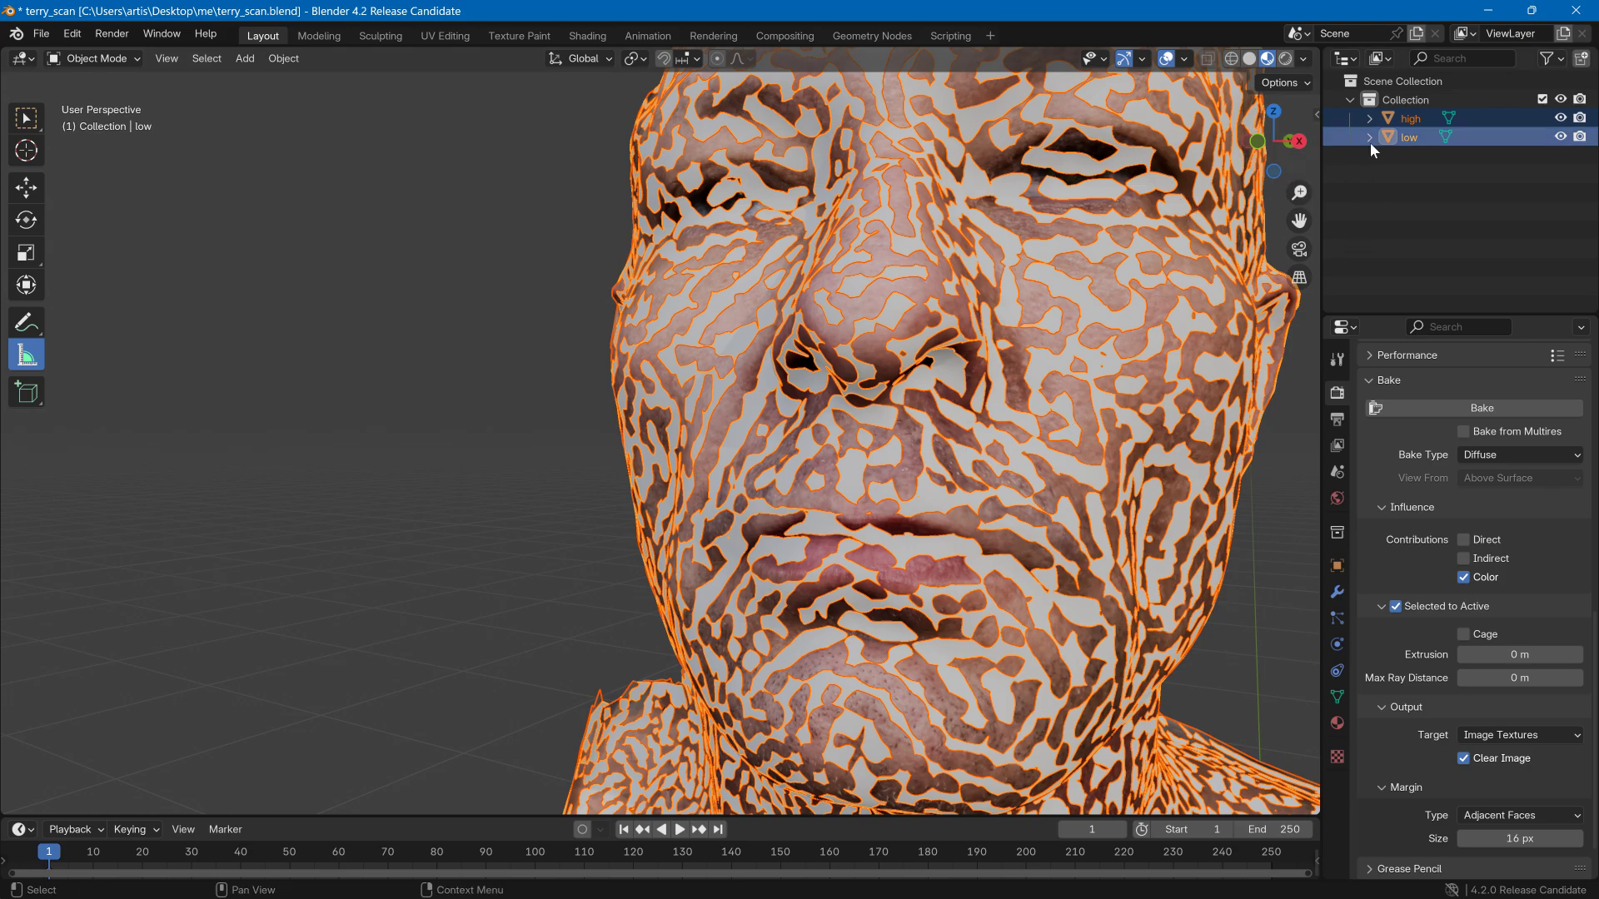
# - Change the high mesh's viewport display from Textured to Bounds
pyautogui.click(1369, 119)
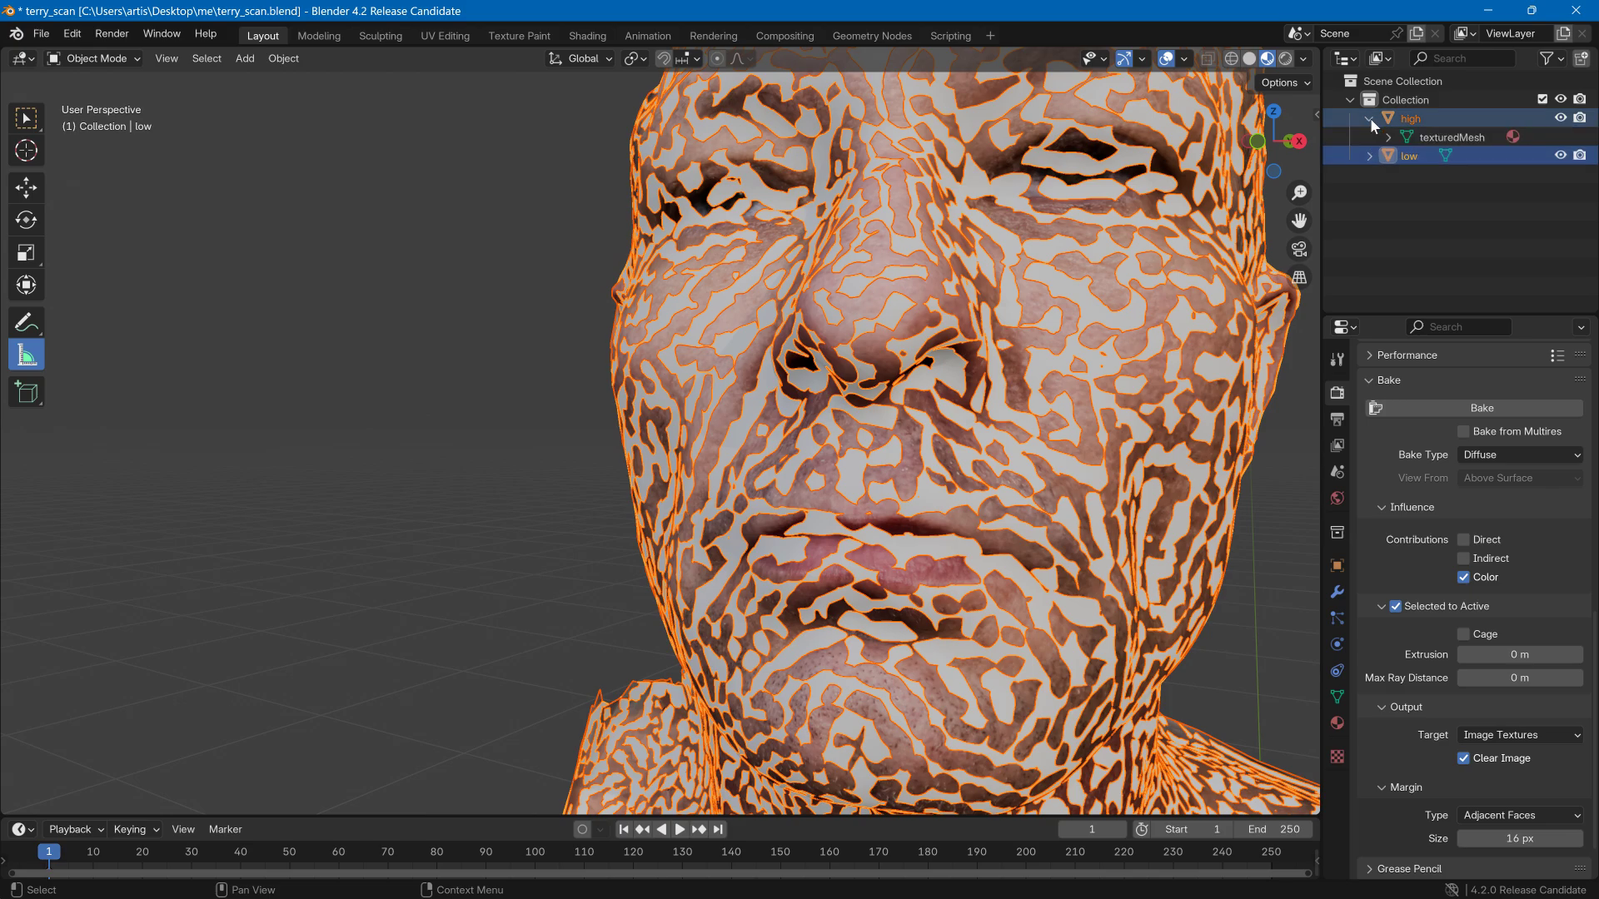
pyautogui.click(1408, 121)
pyautogui.click(1337, 566)
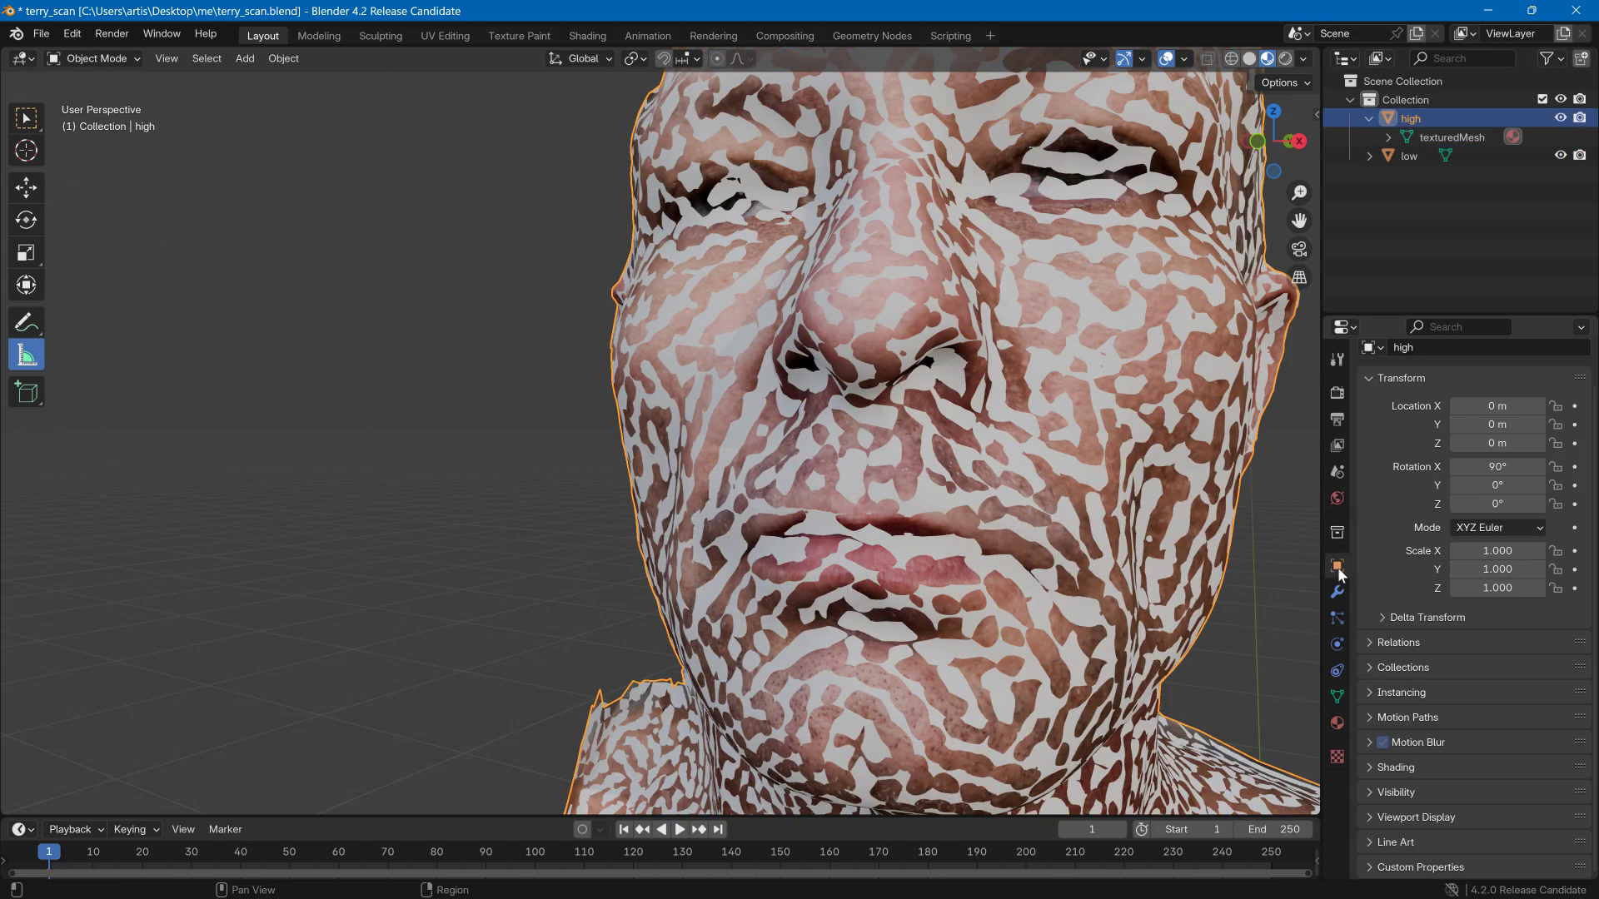
pyautogui.click(1407, 817)
pyautogui.scroll(-5, 1406, 788)
pyautogui.click(1499, 788)
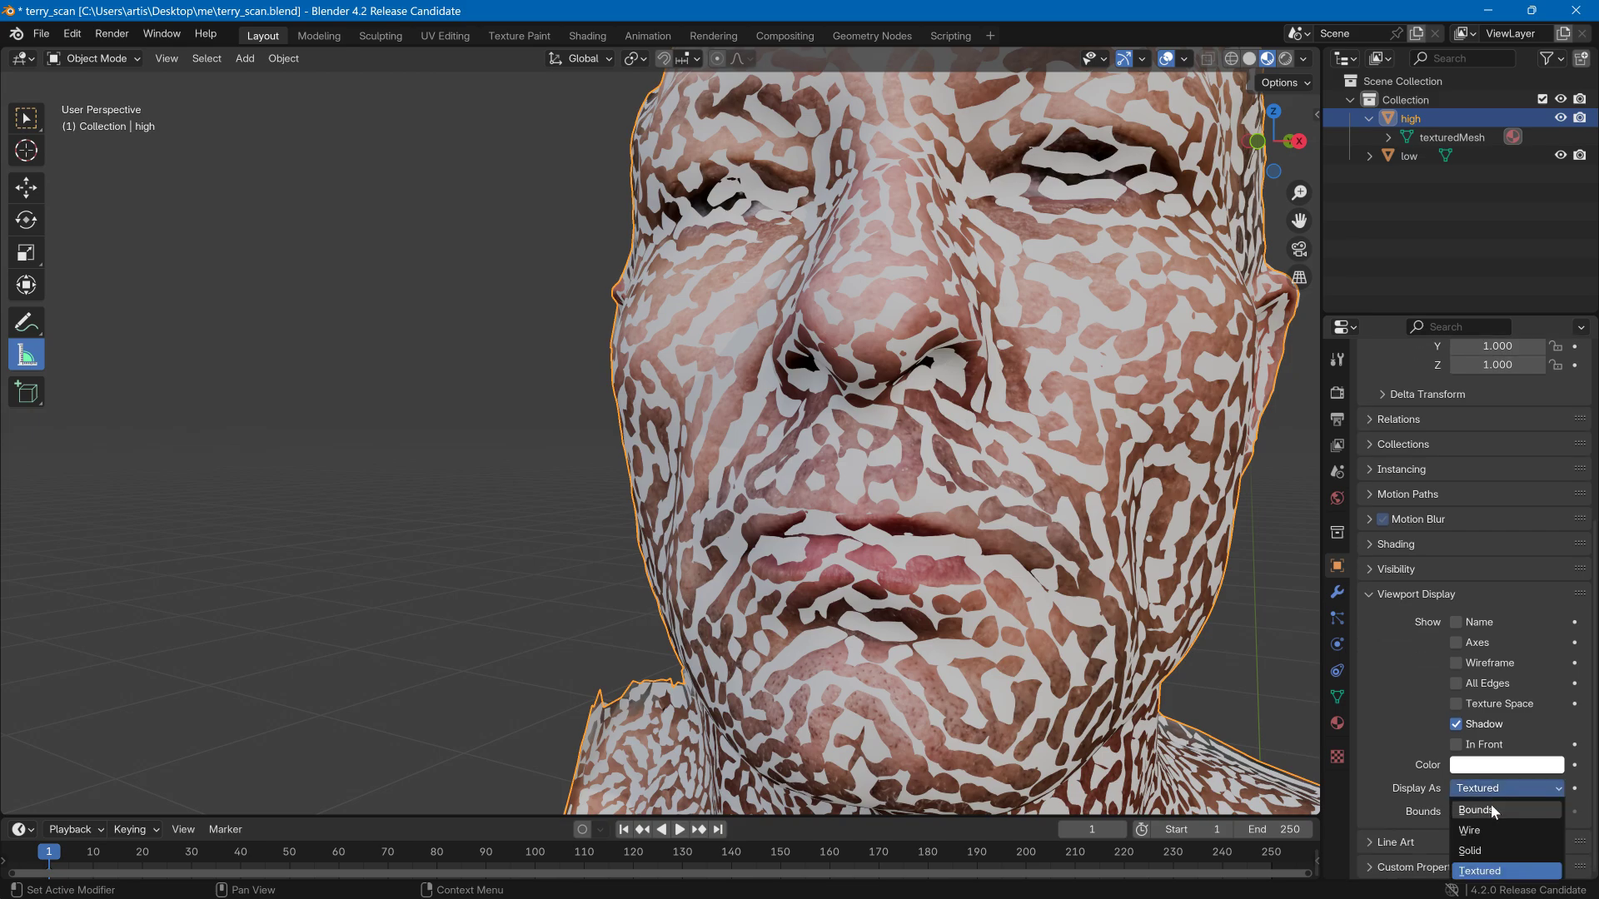
pyautogui.click(1491, 806)
# - Clear the selection, select high by its bounding box, and add low as the active object
pyautogui.hotkey('alt', 'a')
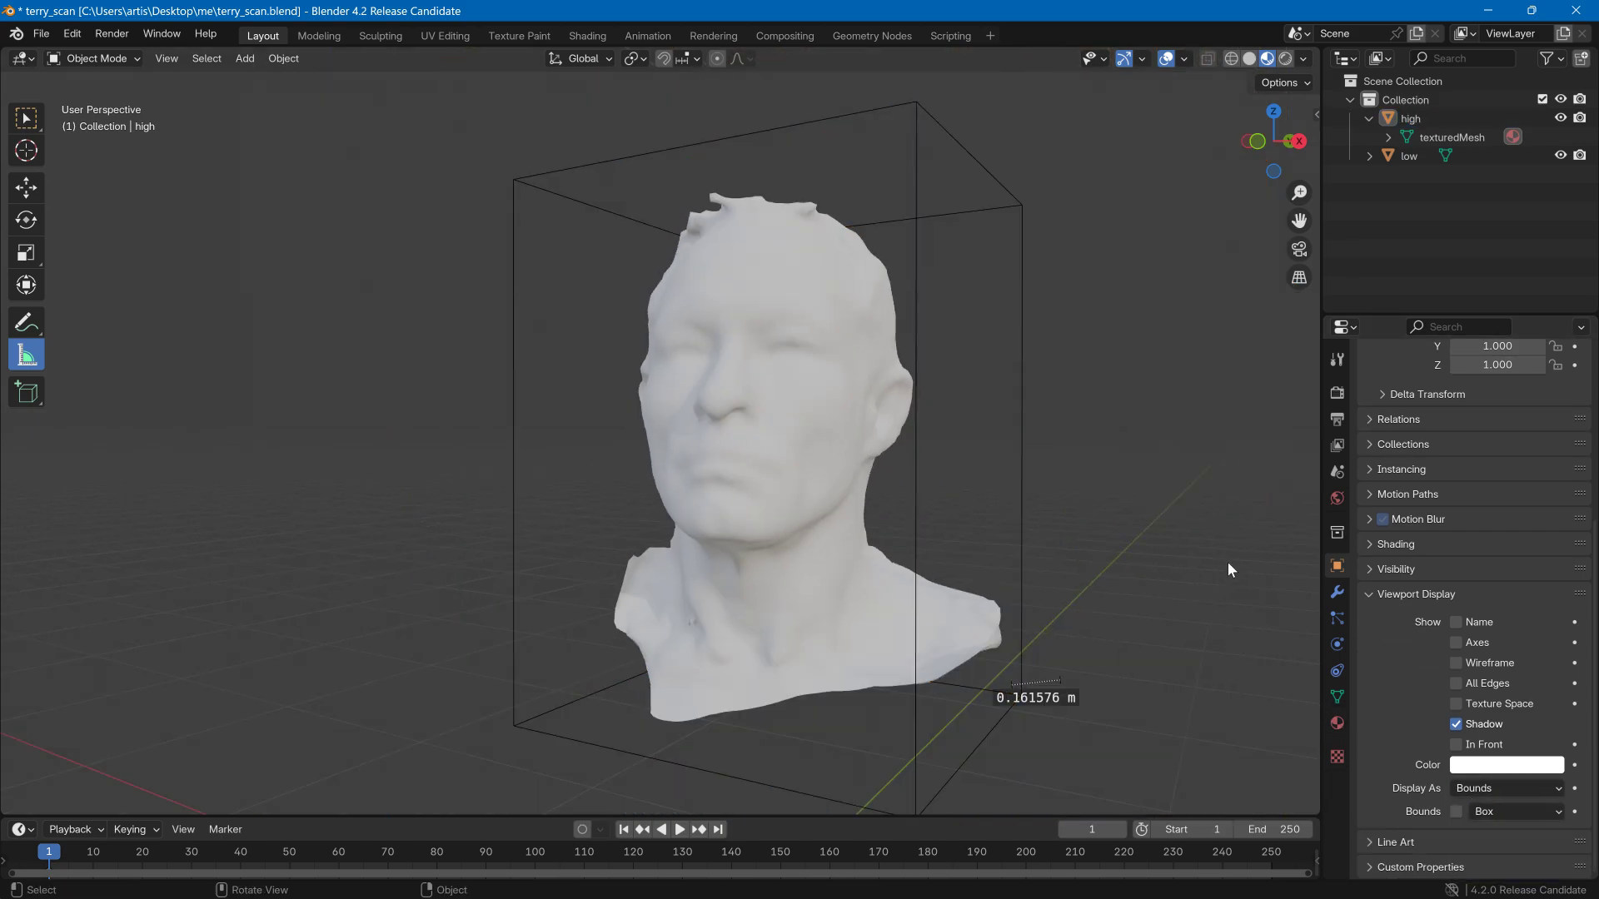
pyautogui.click(1024, 444)
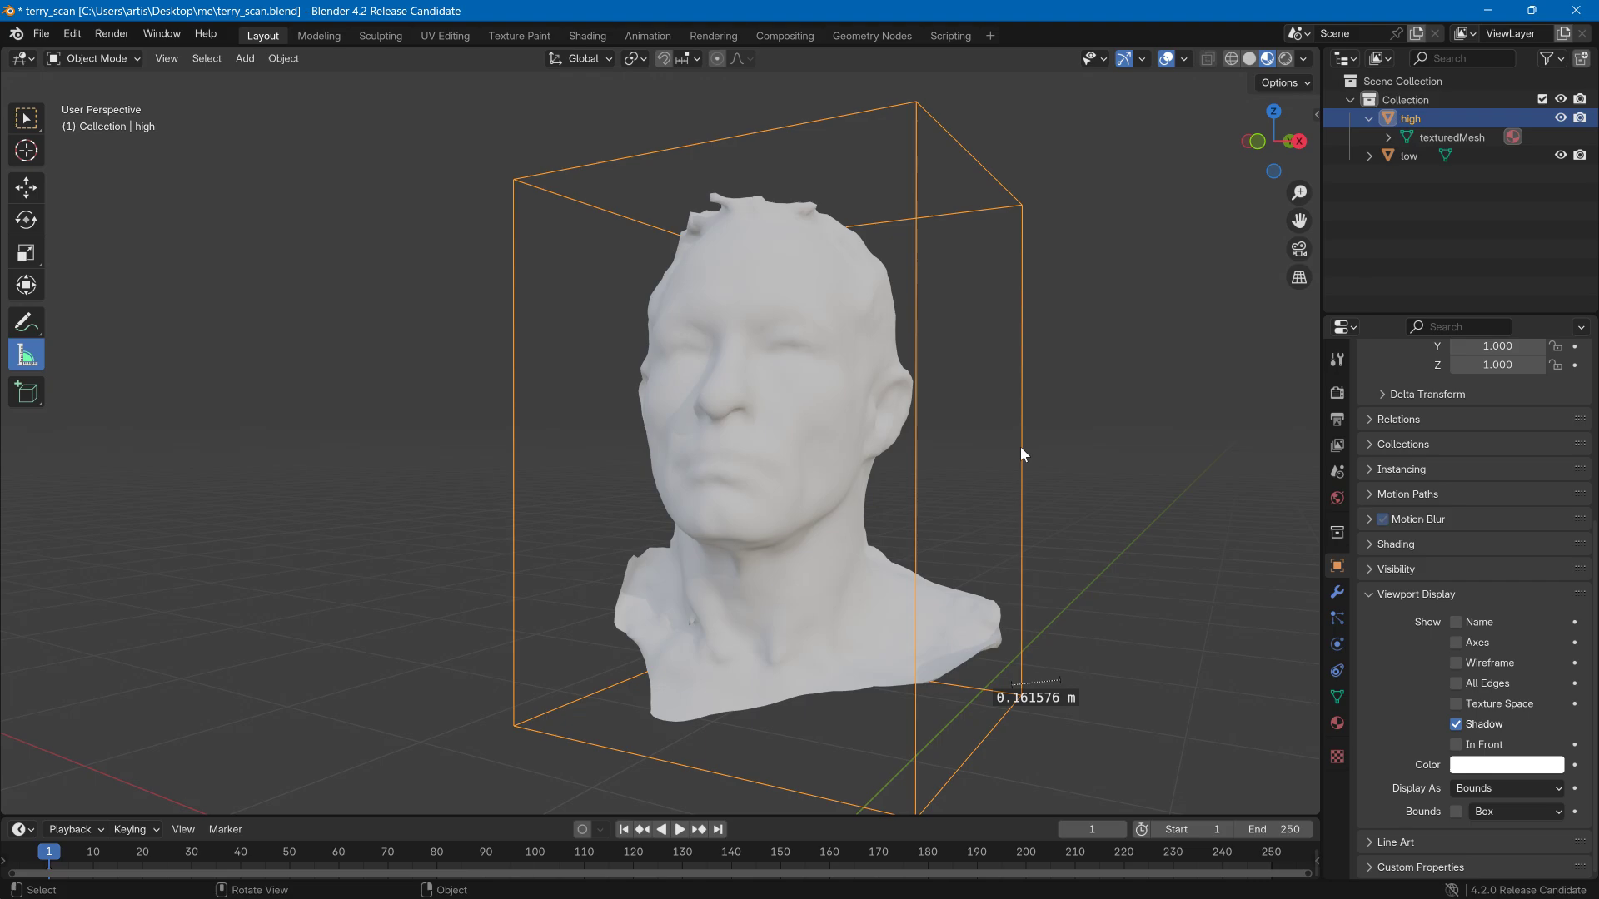
pyautogui.keyDown('shift'); pyautogui.click(871, 388); pyautogui.keyUp('shift')
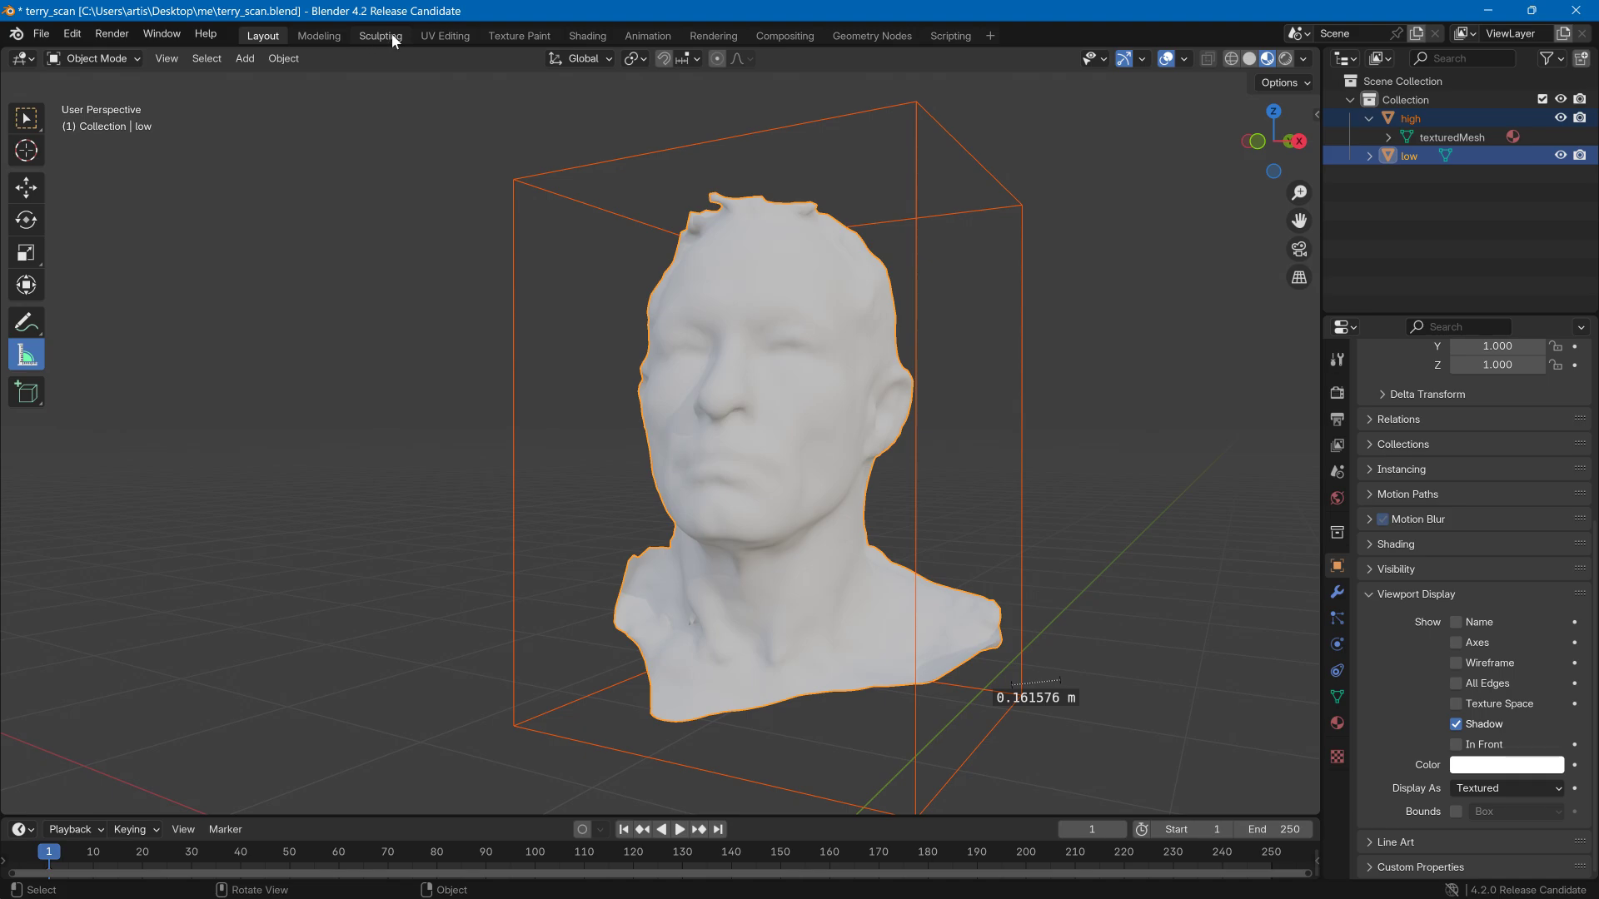
# - In the Shading workspace, delete the Principled BSDF and Material Output nodes from low's material and make the material a single-user copy
pyautogui.click(582, 34)
pyautogui.moveTo(527, 433); pyautogui.dragTo(555, 47, button='middle')
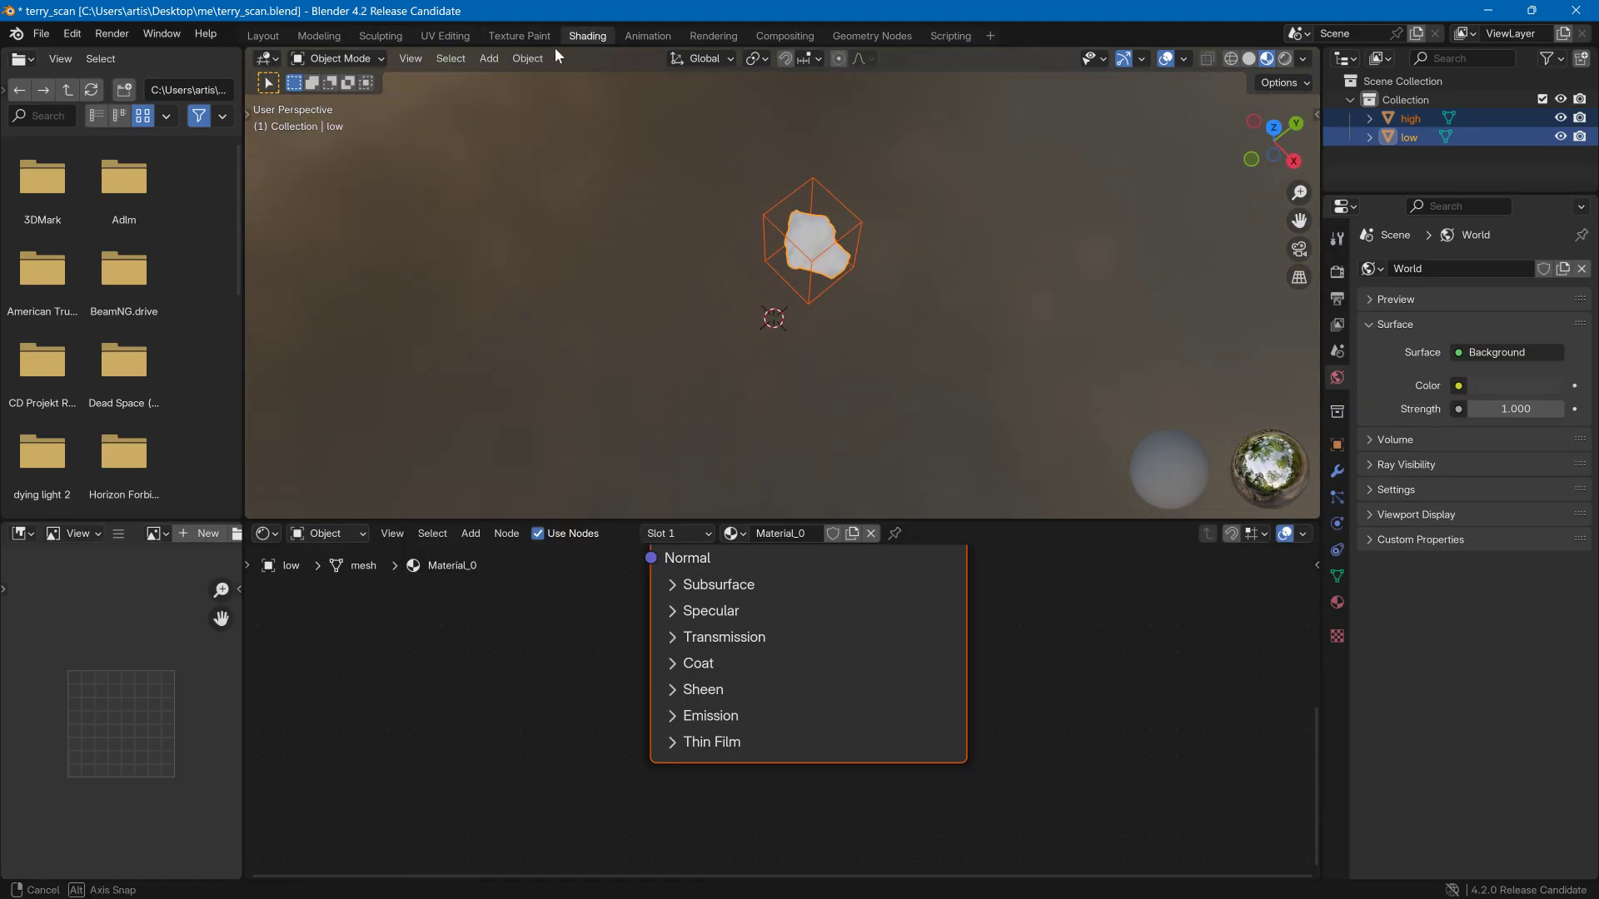
pyautogui.scroll(-4, 573, 553)
pyautogui.moveTo(626, 568); pyautogui.dragTo(788, 632, button='middle')
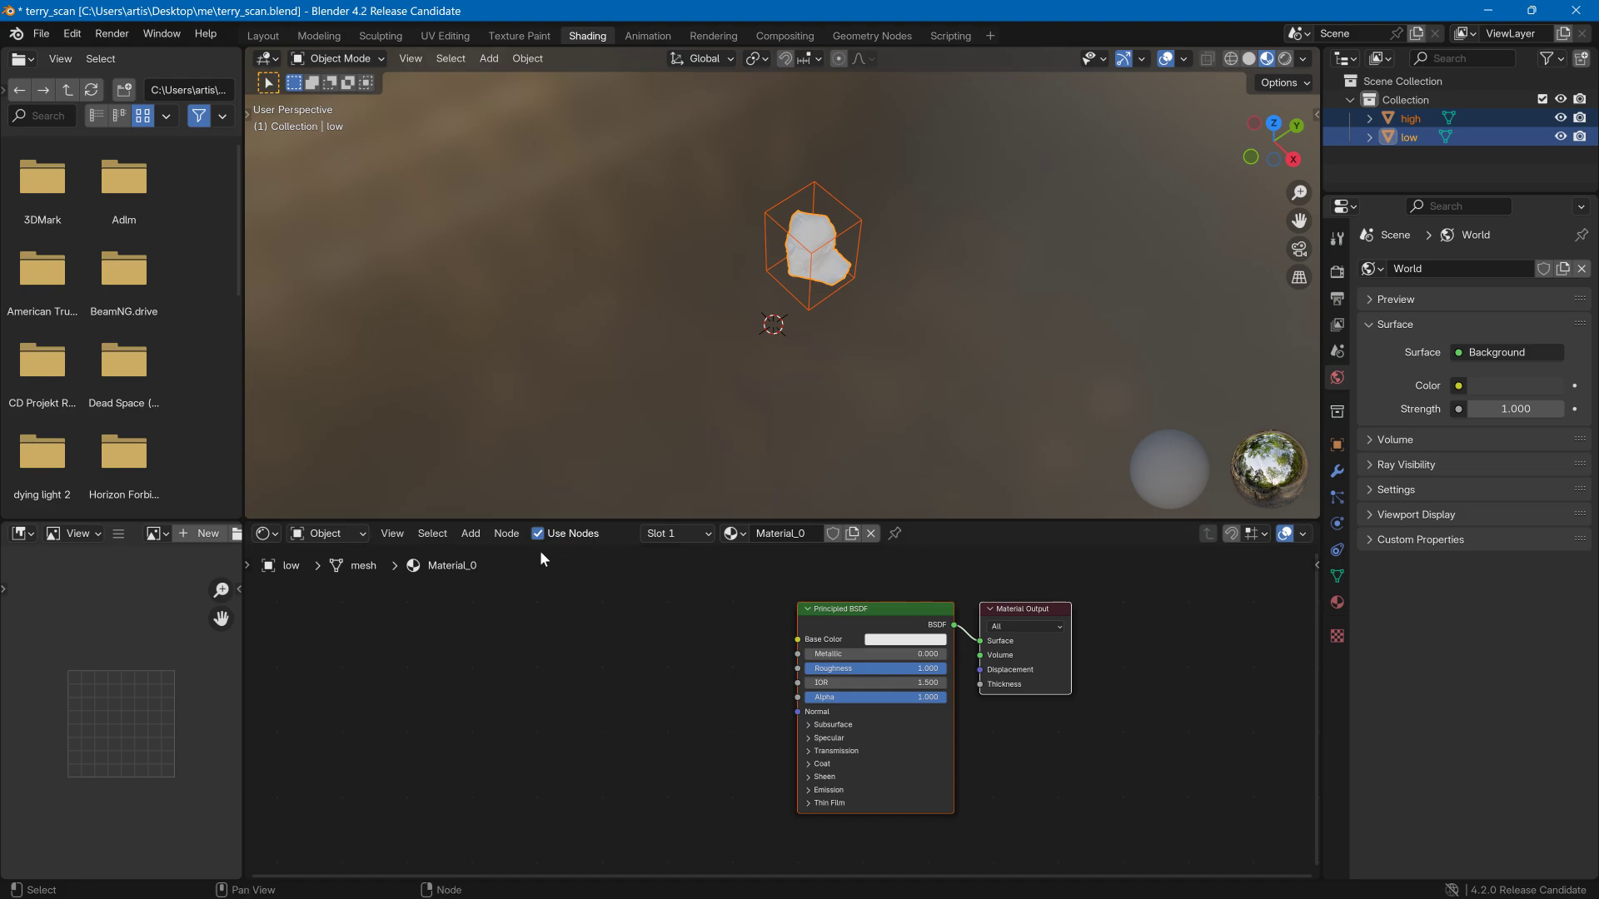
pyautogui.click(892, 606)
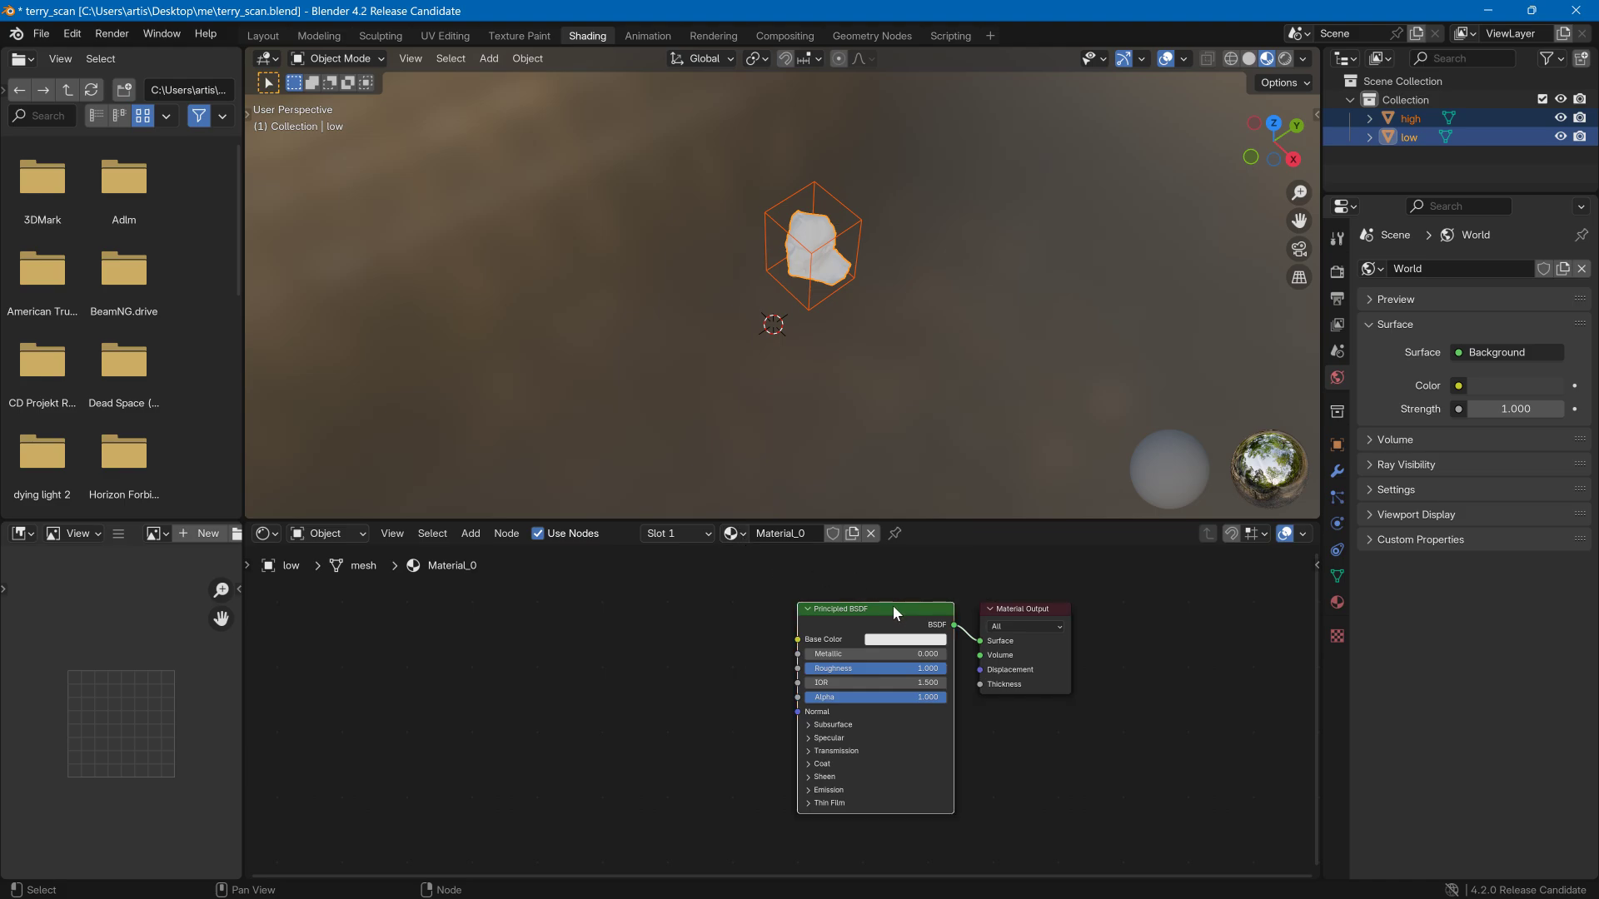
pyautogui.press('Delete')
pyautogui.click(981, 611)
pyautogui.press('Delete')
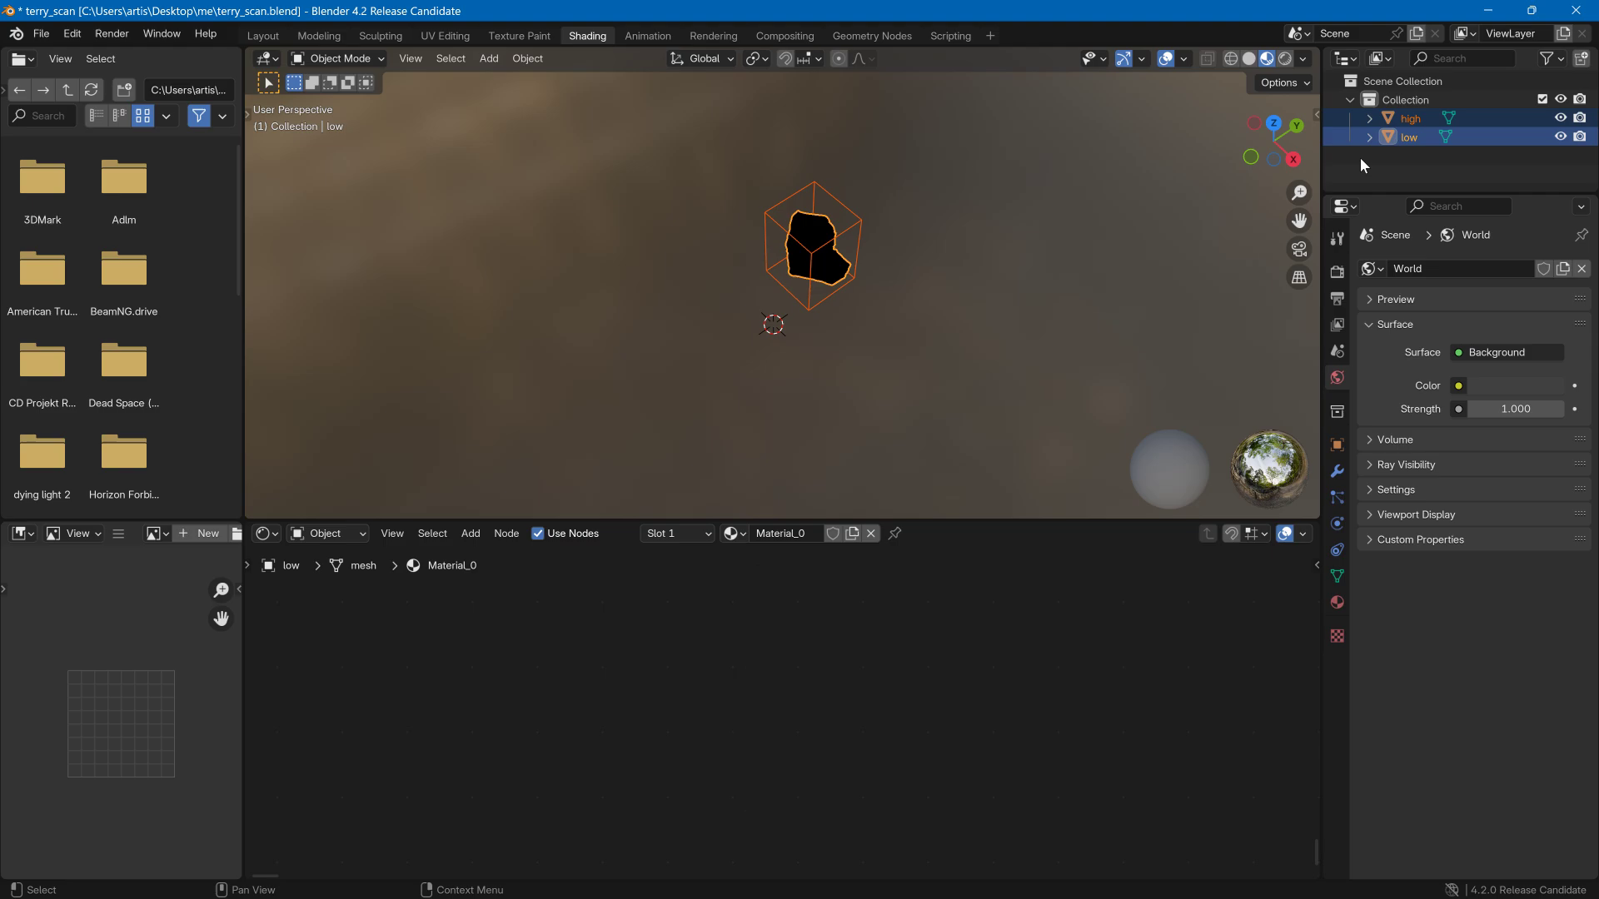
pyautogui.click(850, 542)
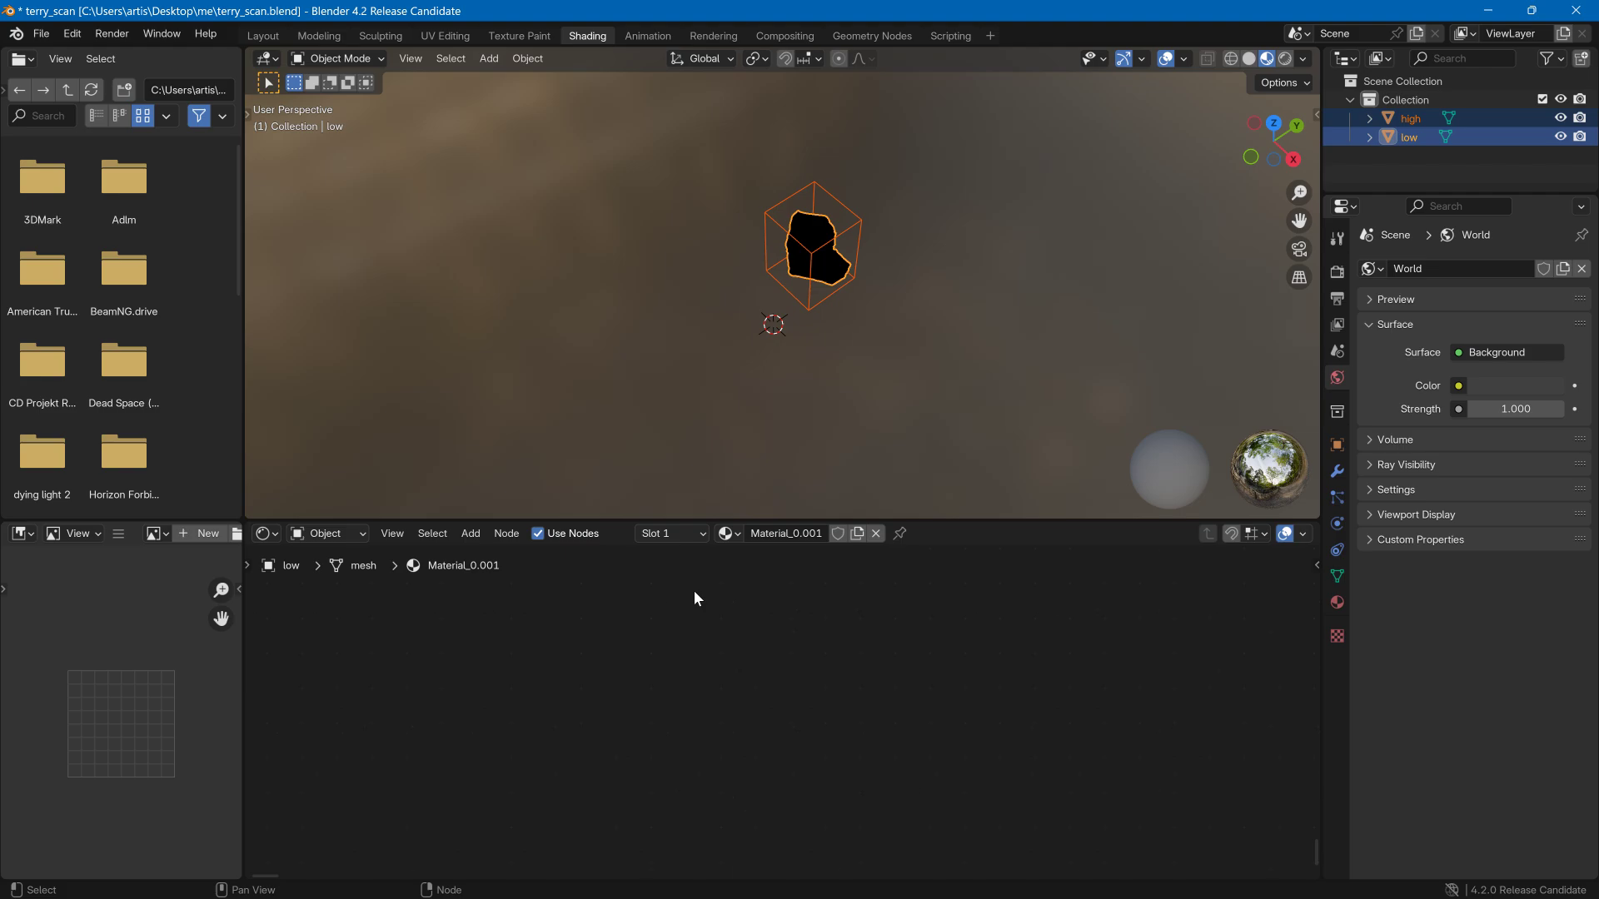
# - Add a new Principled BSDF node and a Material Output node beside it in low's material
pyautogui.click(470, 533)
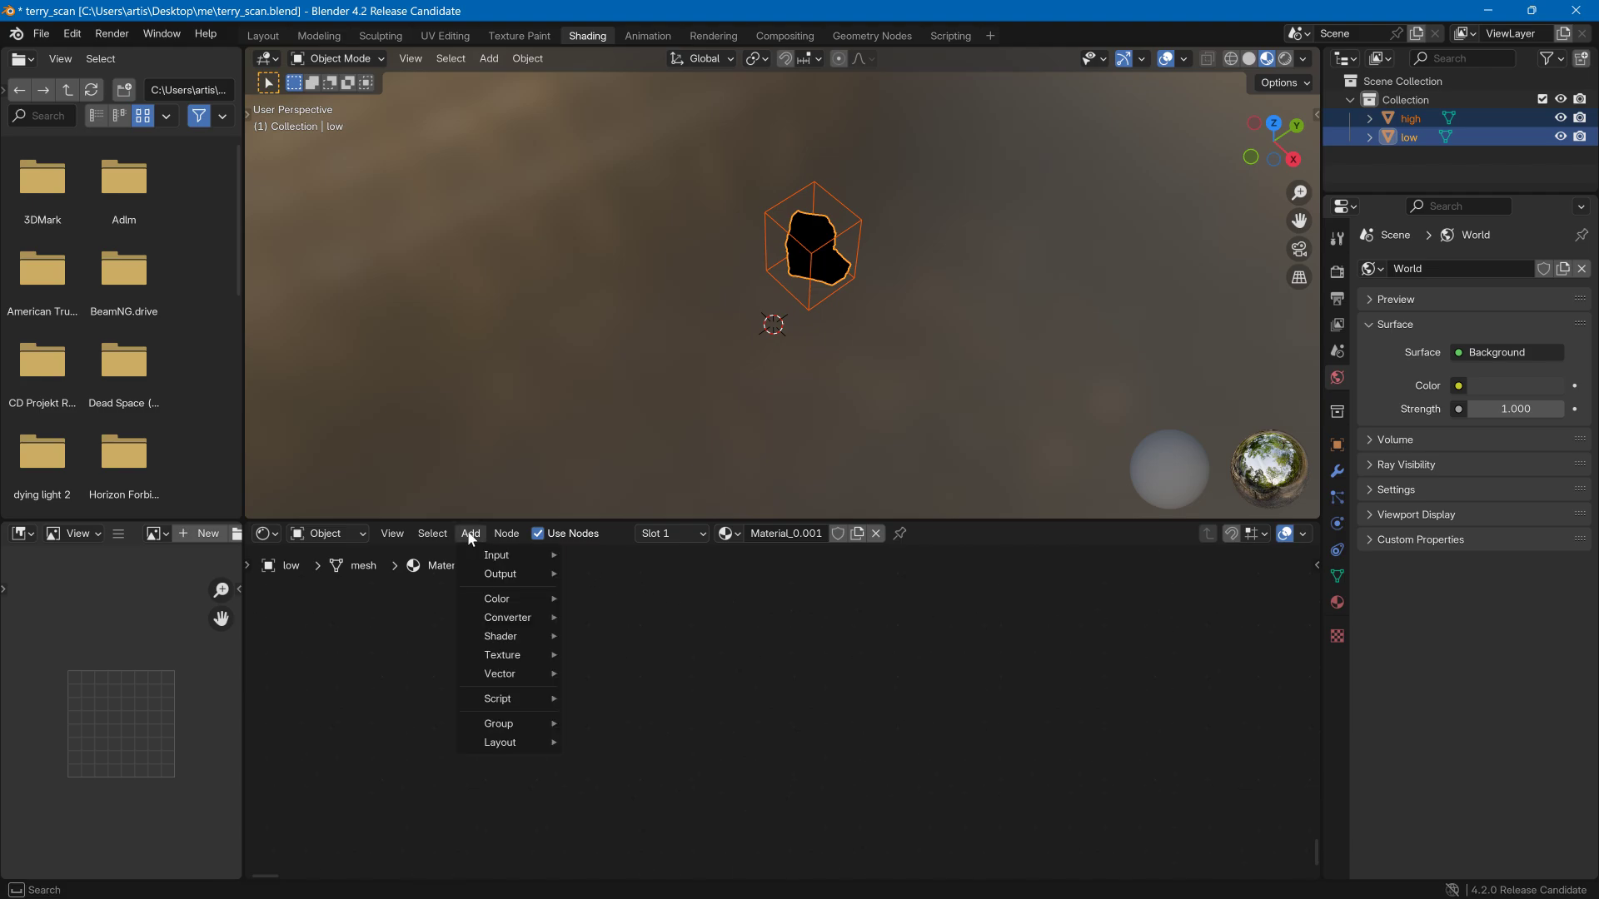
pyautogui.moveTo(511, 638)
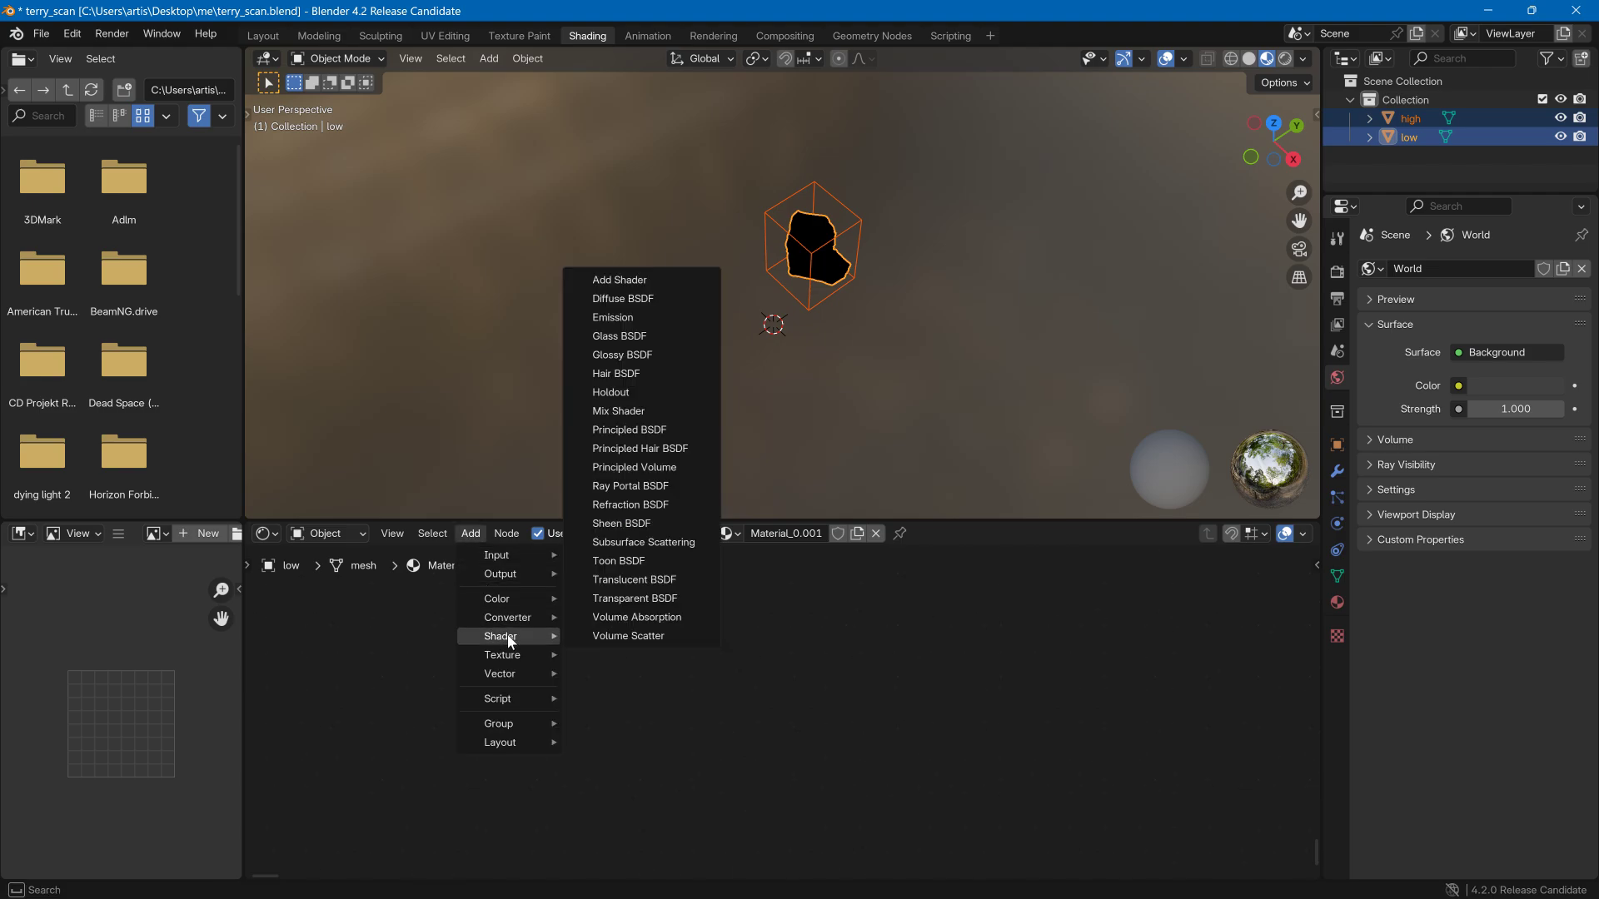
pyautogui.click(631, 430)
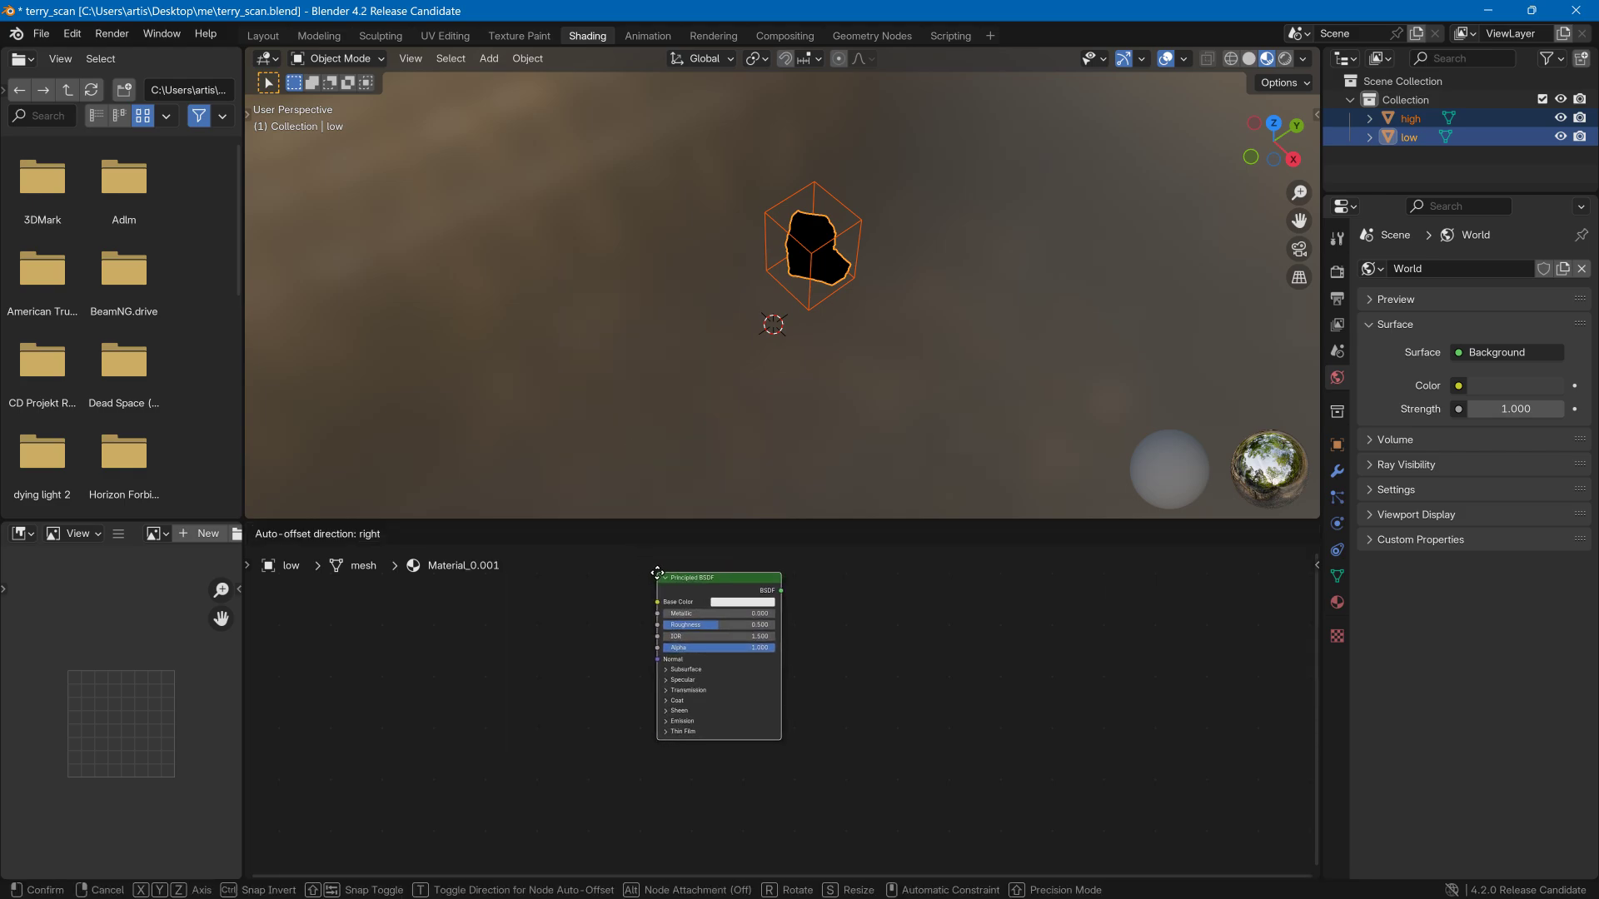
pyautogui.click(726, 572)
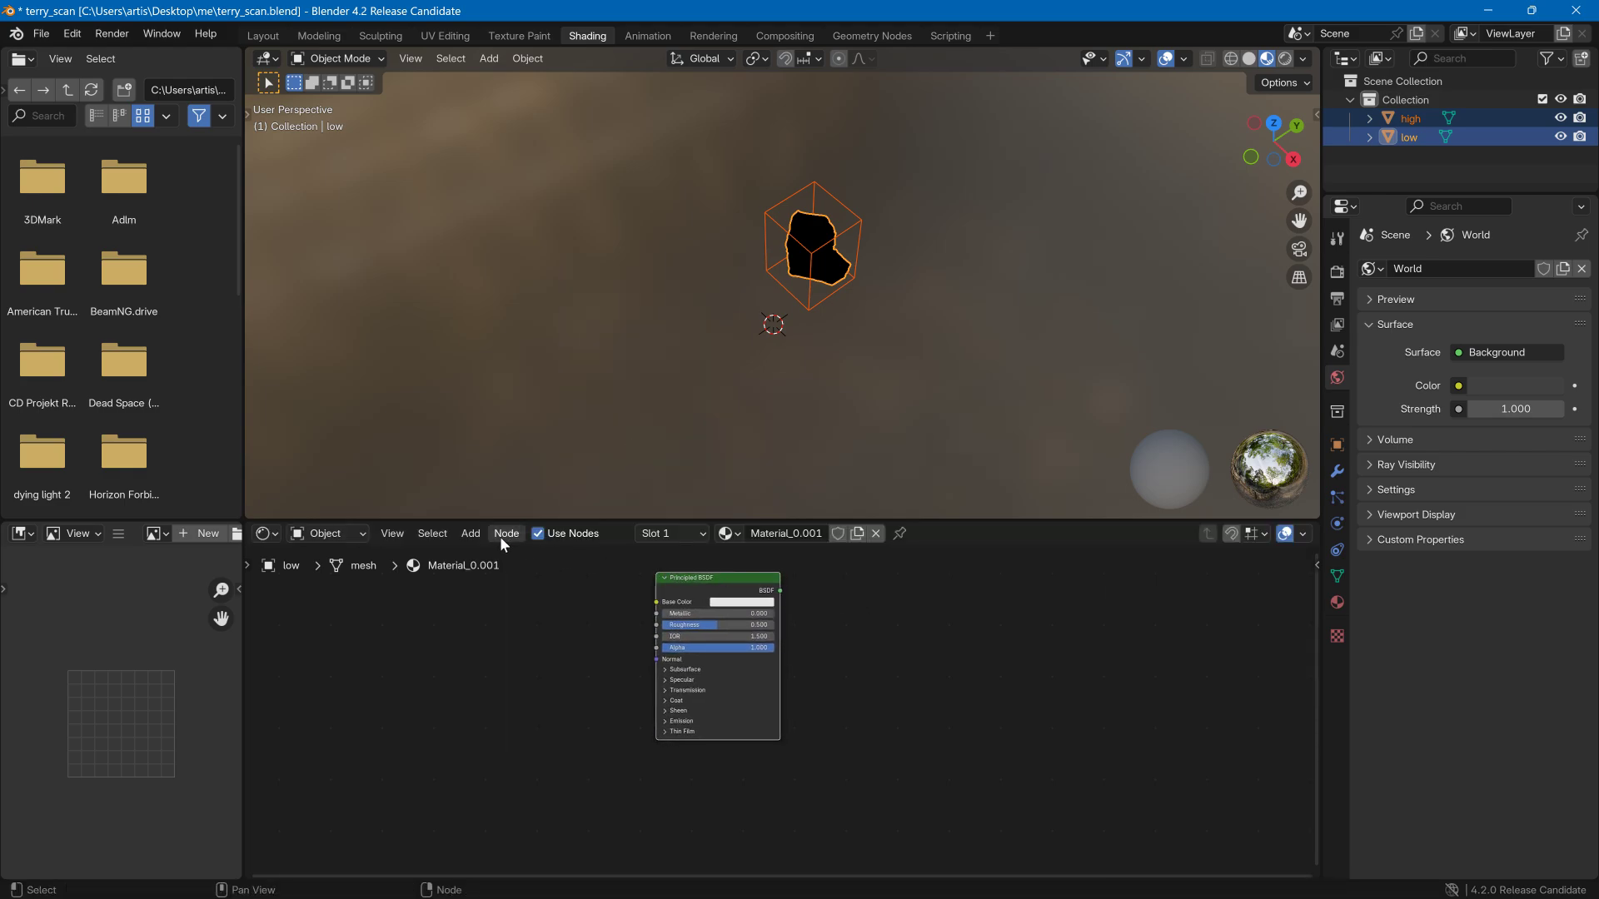
pyautogui.click(470, 533)
pyautogui.moveTo(501, 574)
pyautogui.click(628, 573)
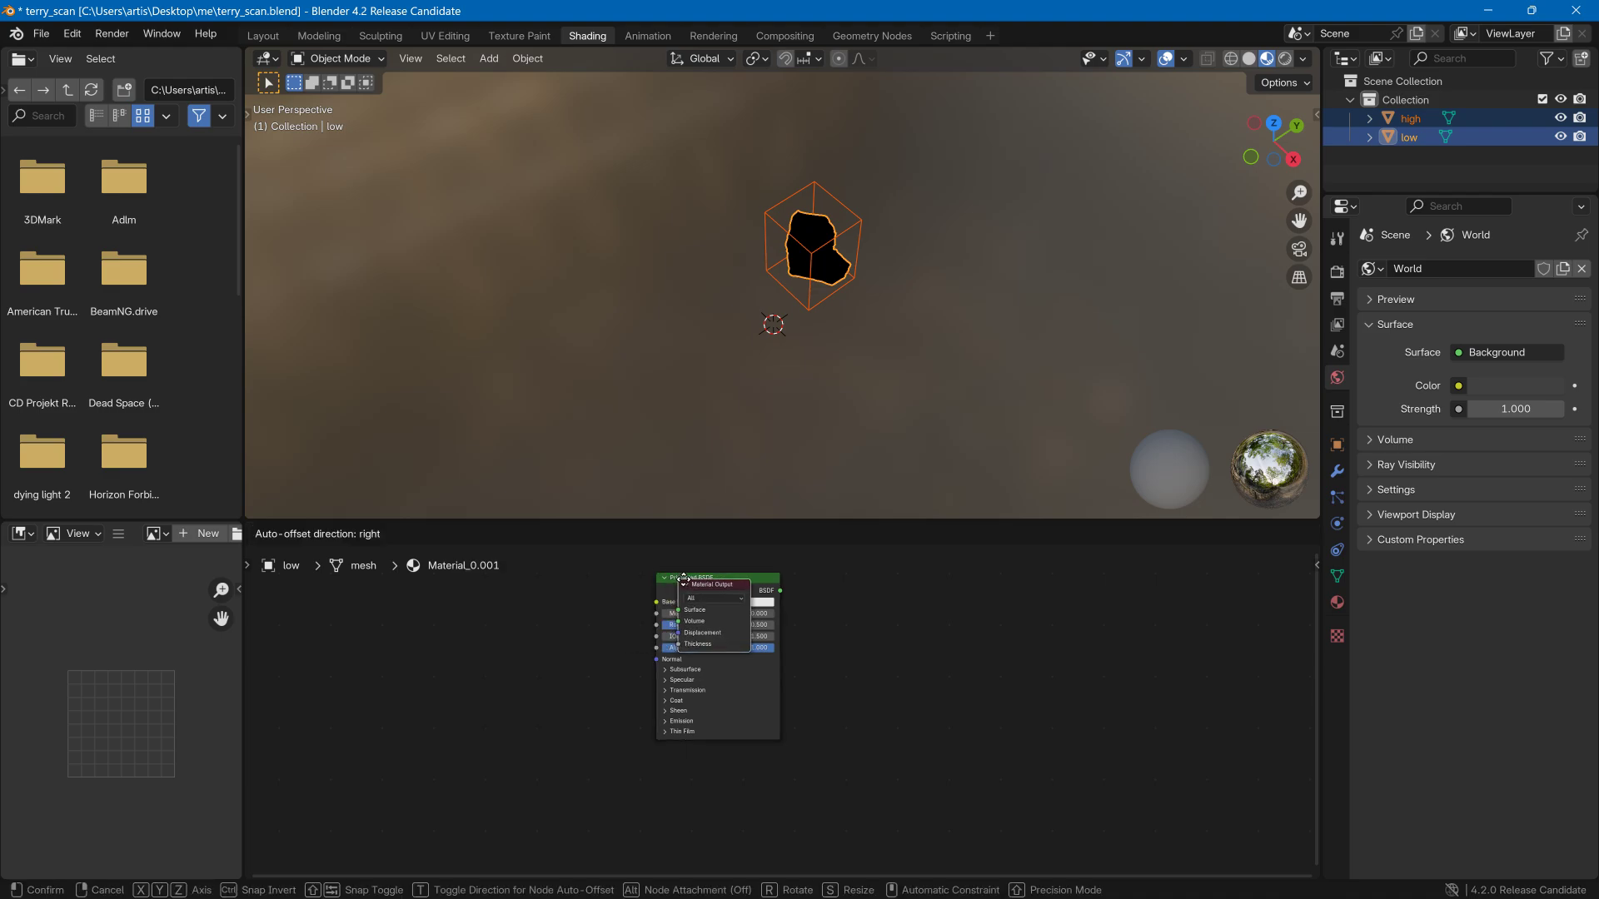
pyautogui.click(813, 583)
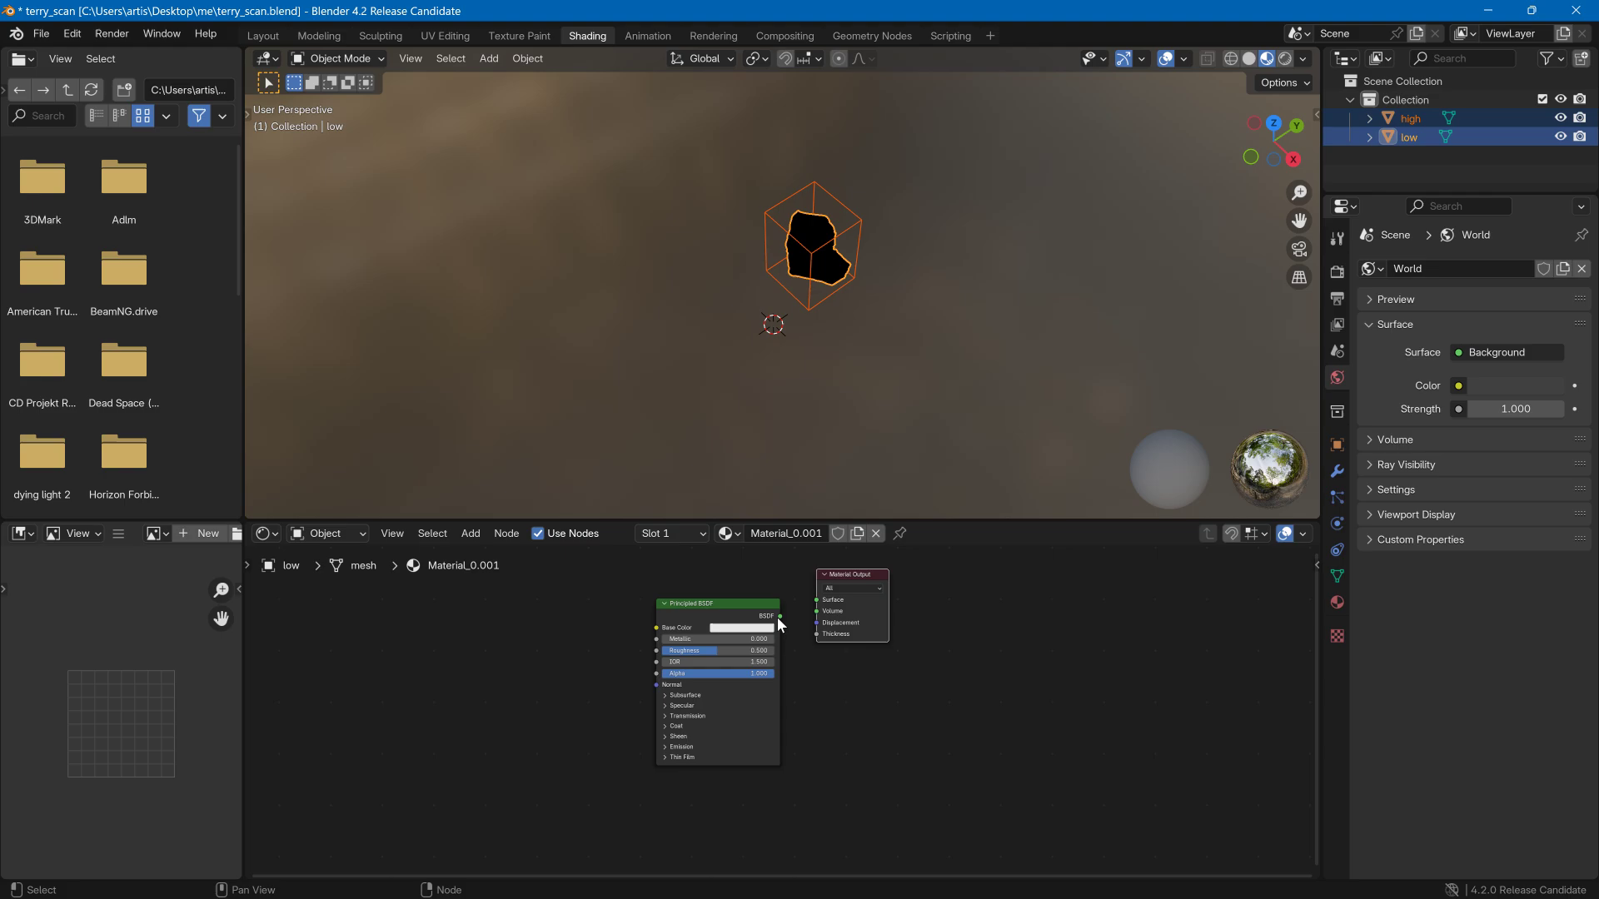
# - Connect the Principled BSDF to the Material Output's Surface input and add an Image Texture node beside the shader
pyautogui.moveTo(780, 617); pyautogui.dragTo(816, 601)
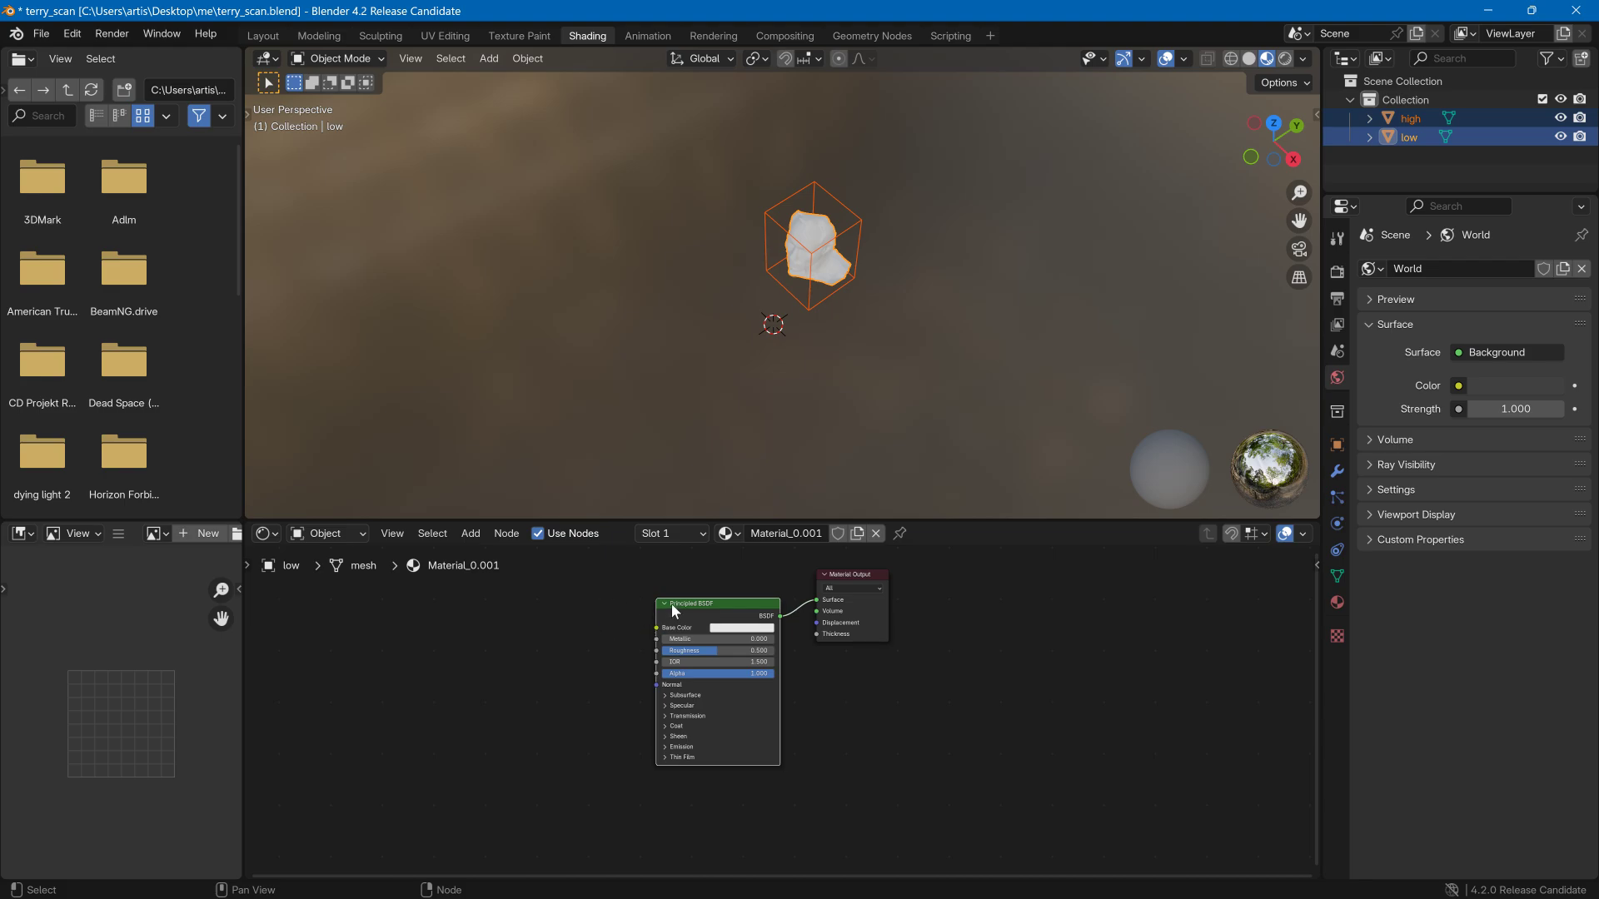
pyautogui.moveTo(673, 602); pyautogui.dragTo(668, 587)
pyautogui.click(471, 533)
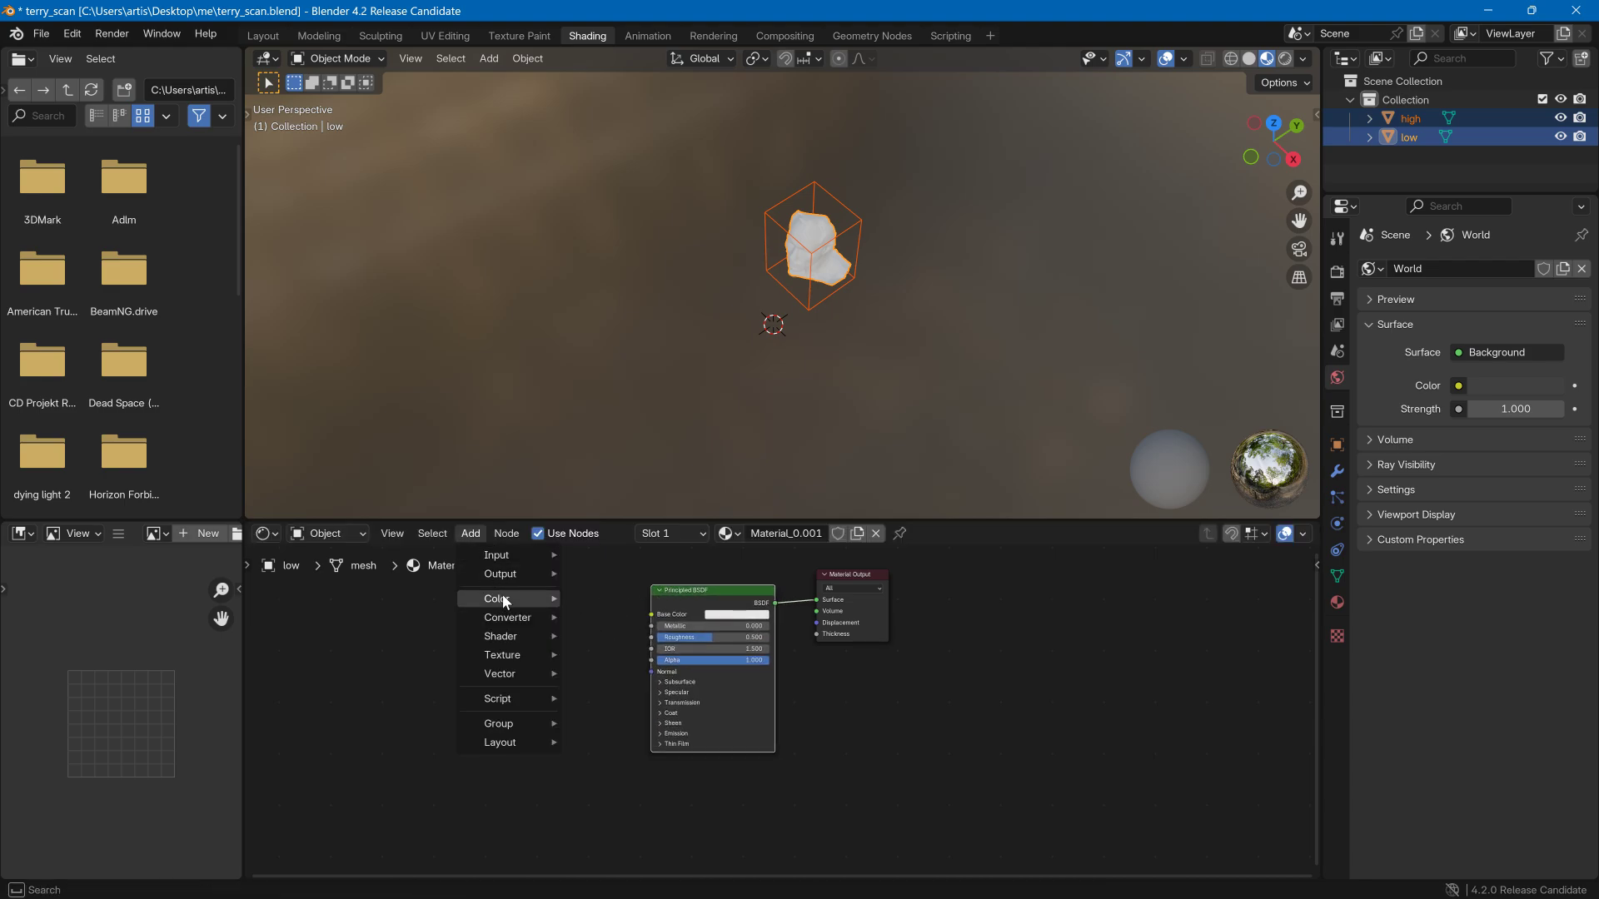
pyautogui.moveTo(533, 654)
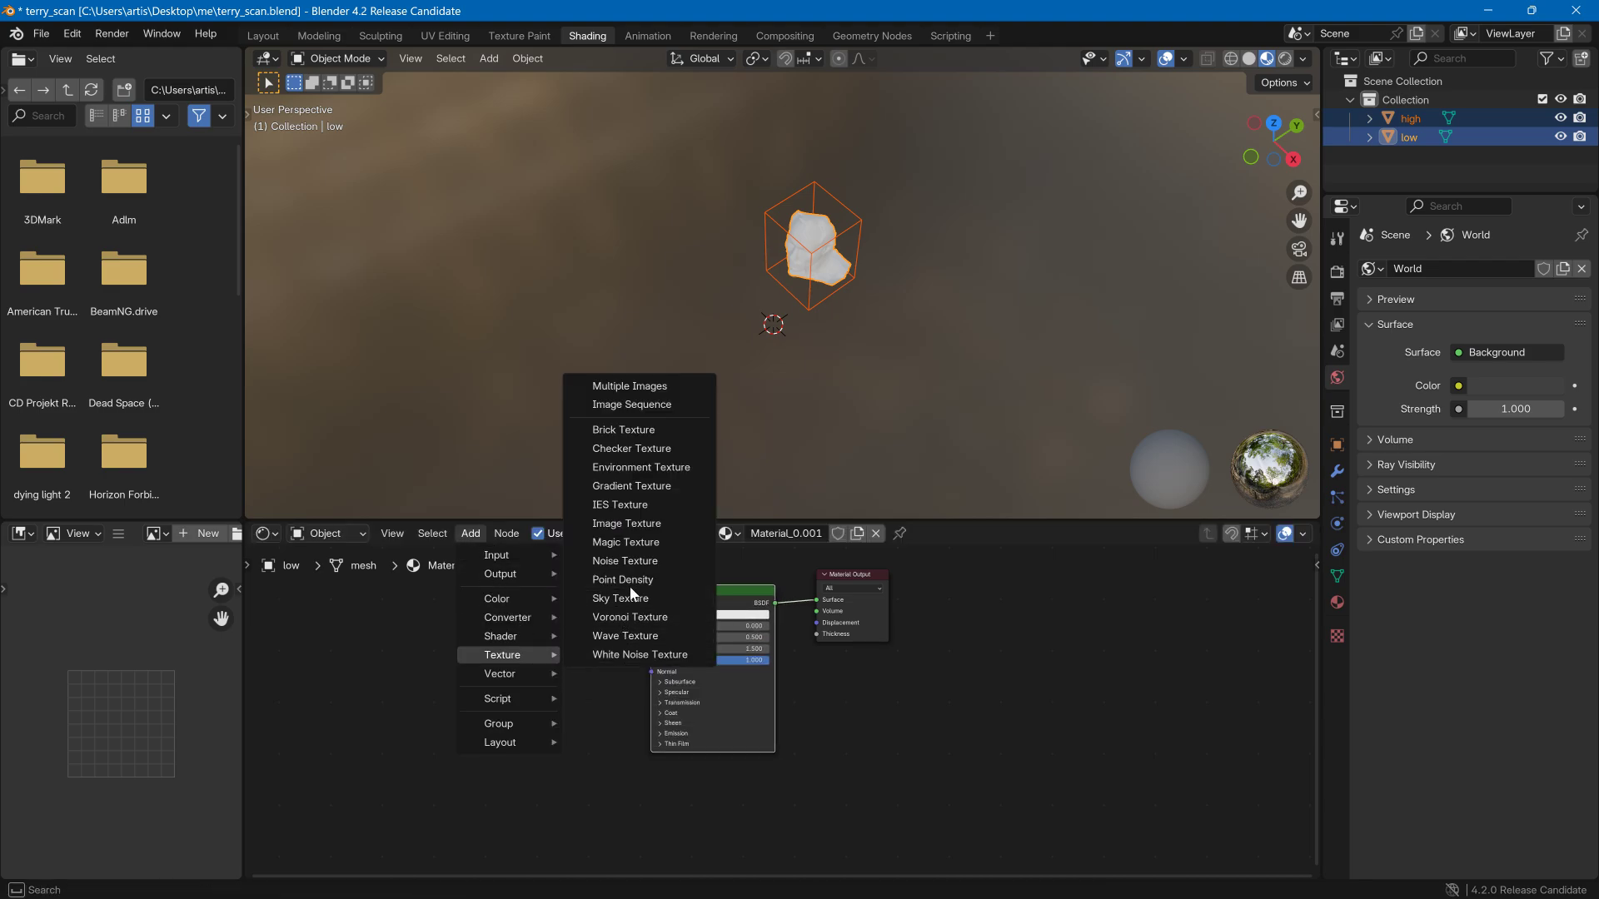
pyautogui.click(638, 526)
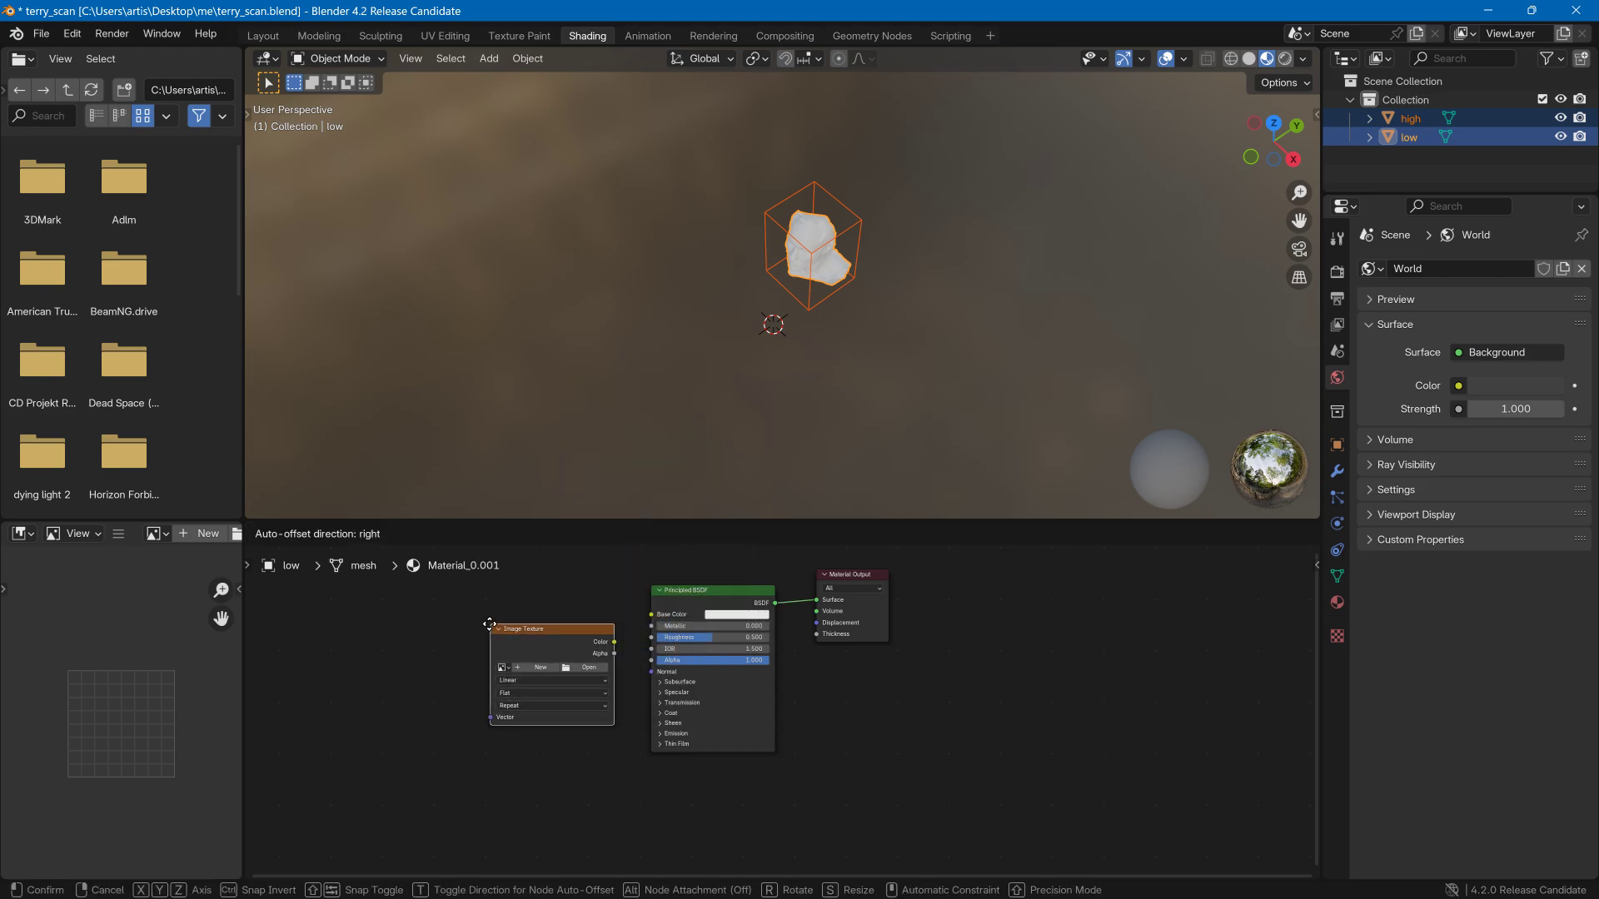
pyautogui.click(481, 624)
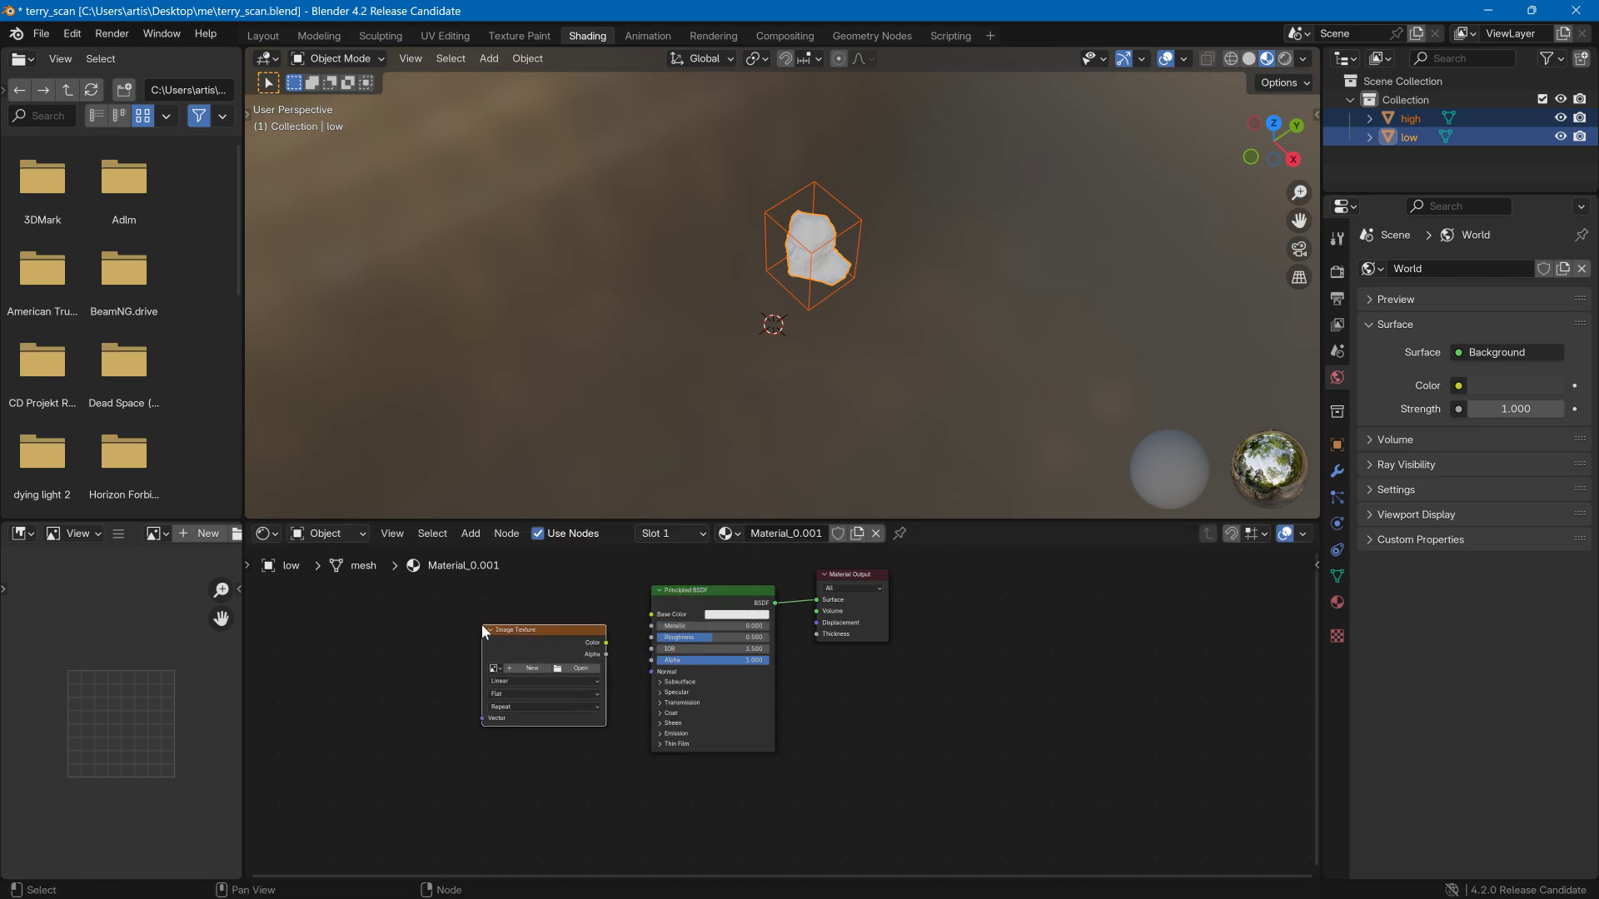
# - Create a new 4096 × 4096 px image without alpha in the Image Texture node
pyautogui.click(532, 667)
pyautogui.click(607, 692)
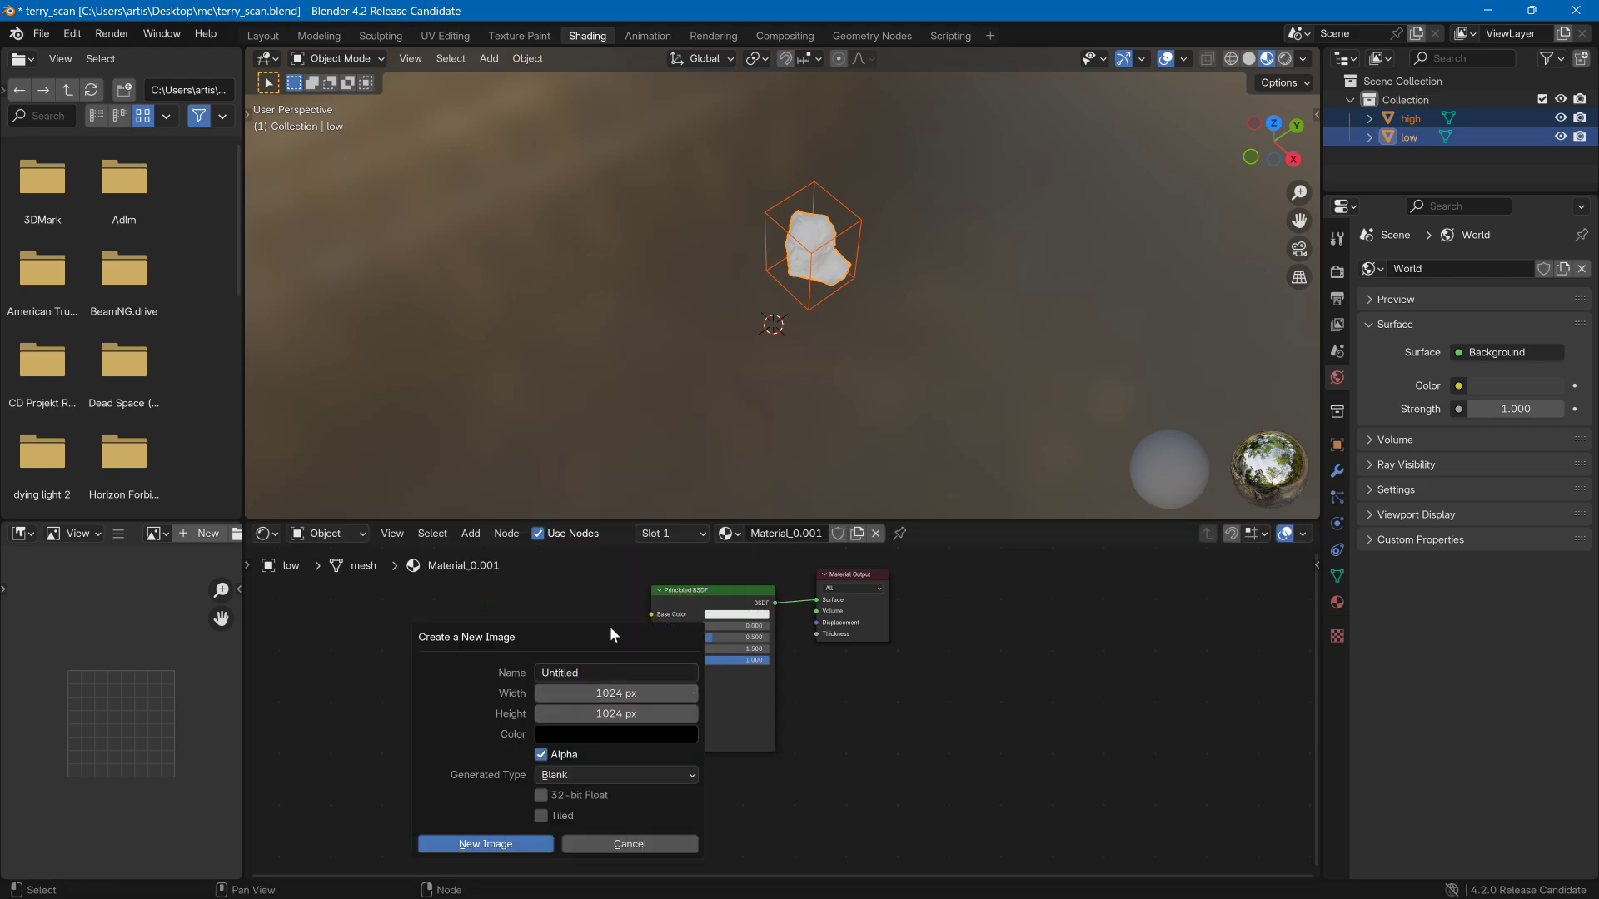
pyautogui.click(615, 693)
pyautogui.write('40')
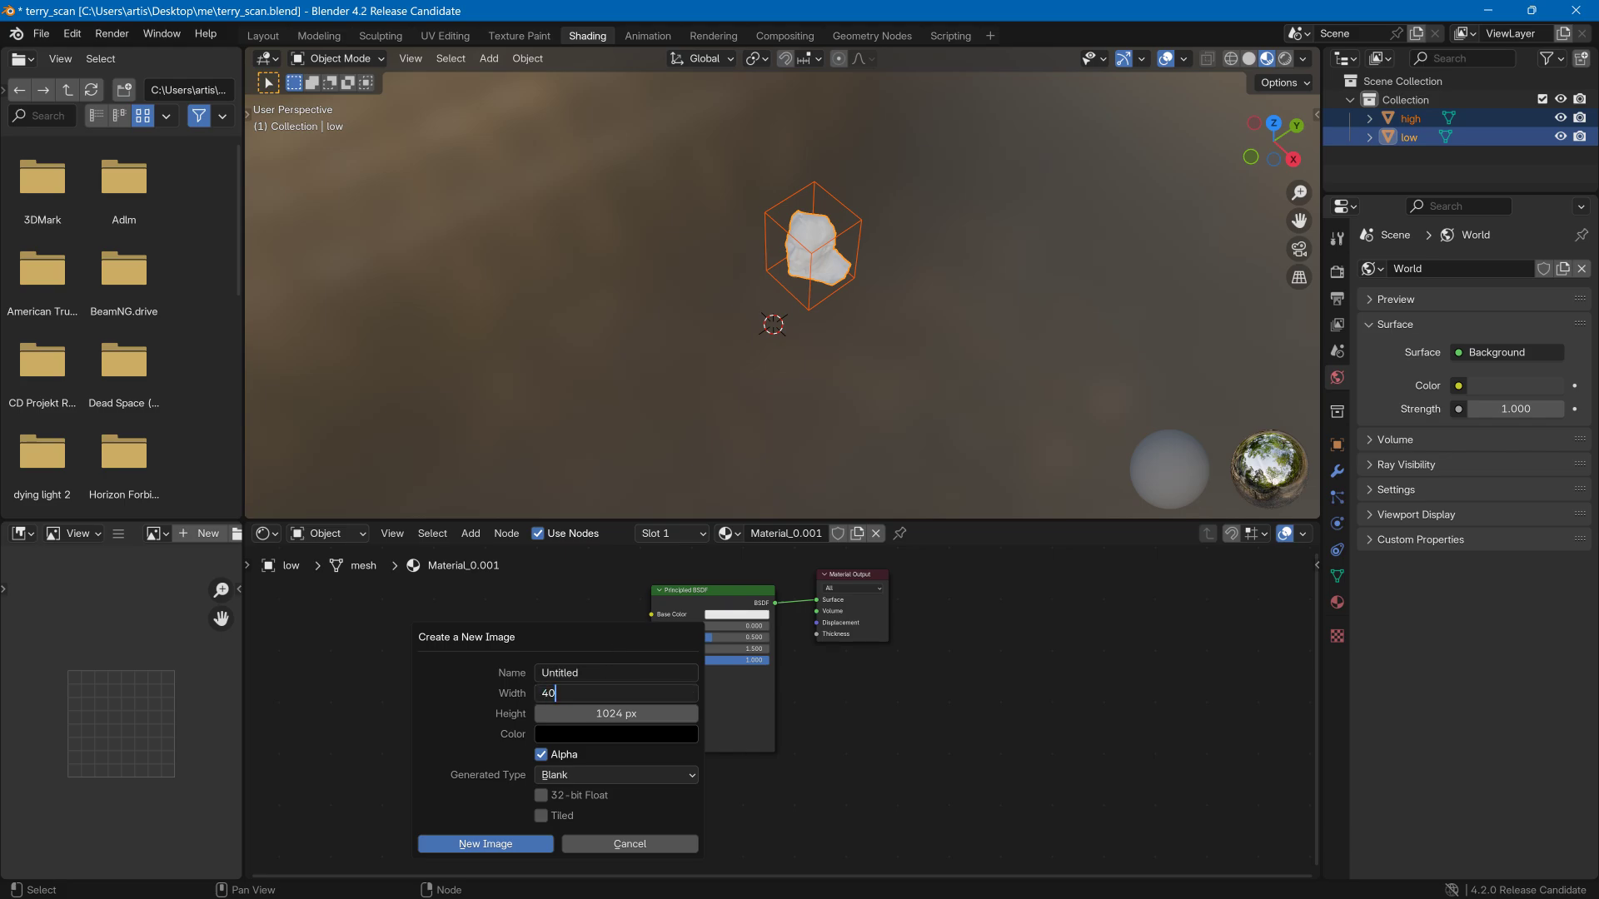
pyautogui.write('96')
pyautogui.press('Tab')
pyautogui.write('4096')
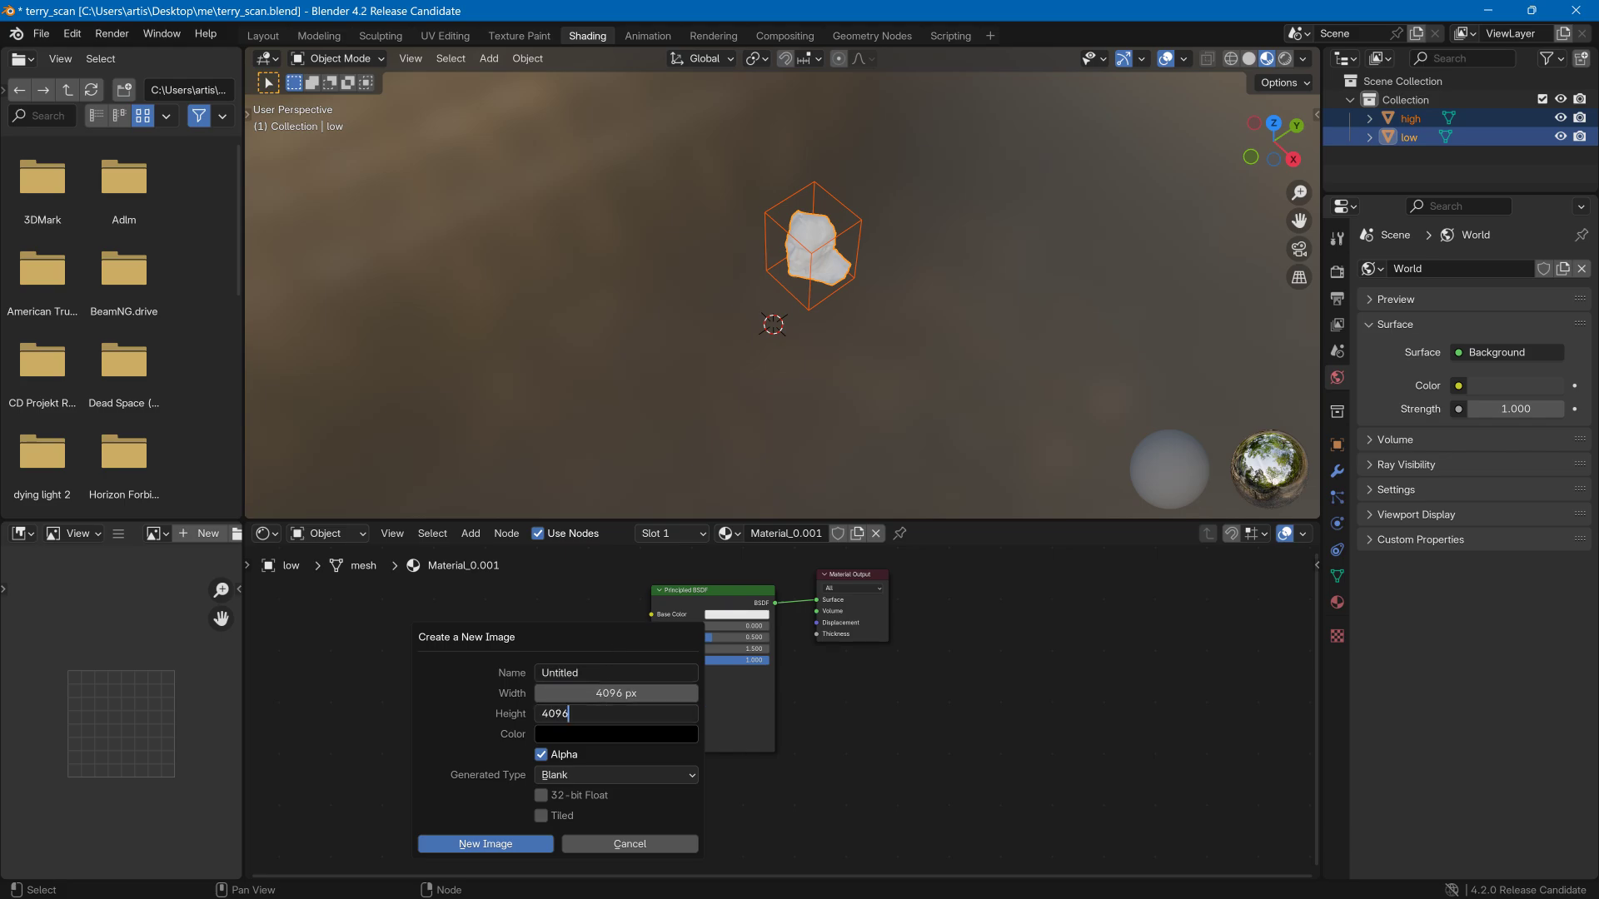
pyautogui.press('Return')
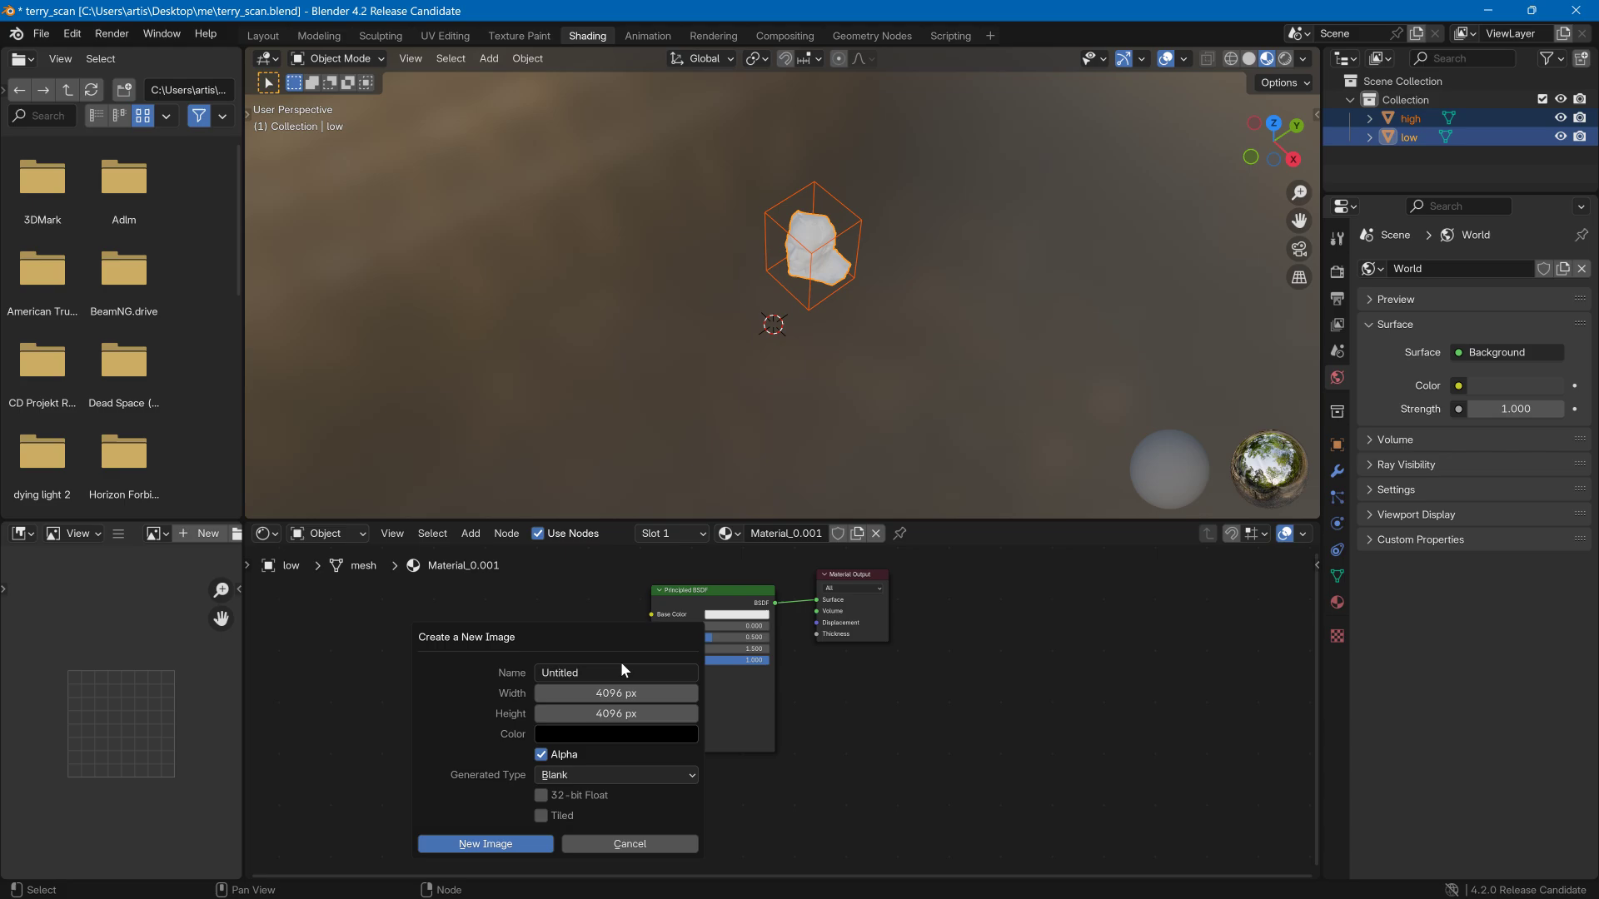
pyautogui.click(541, 755)
pyautogui.click(487, 844)
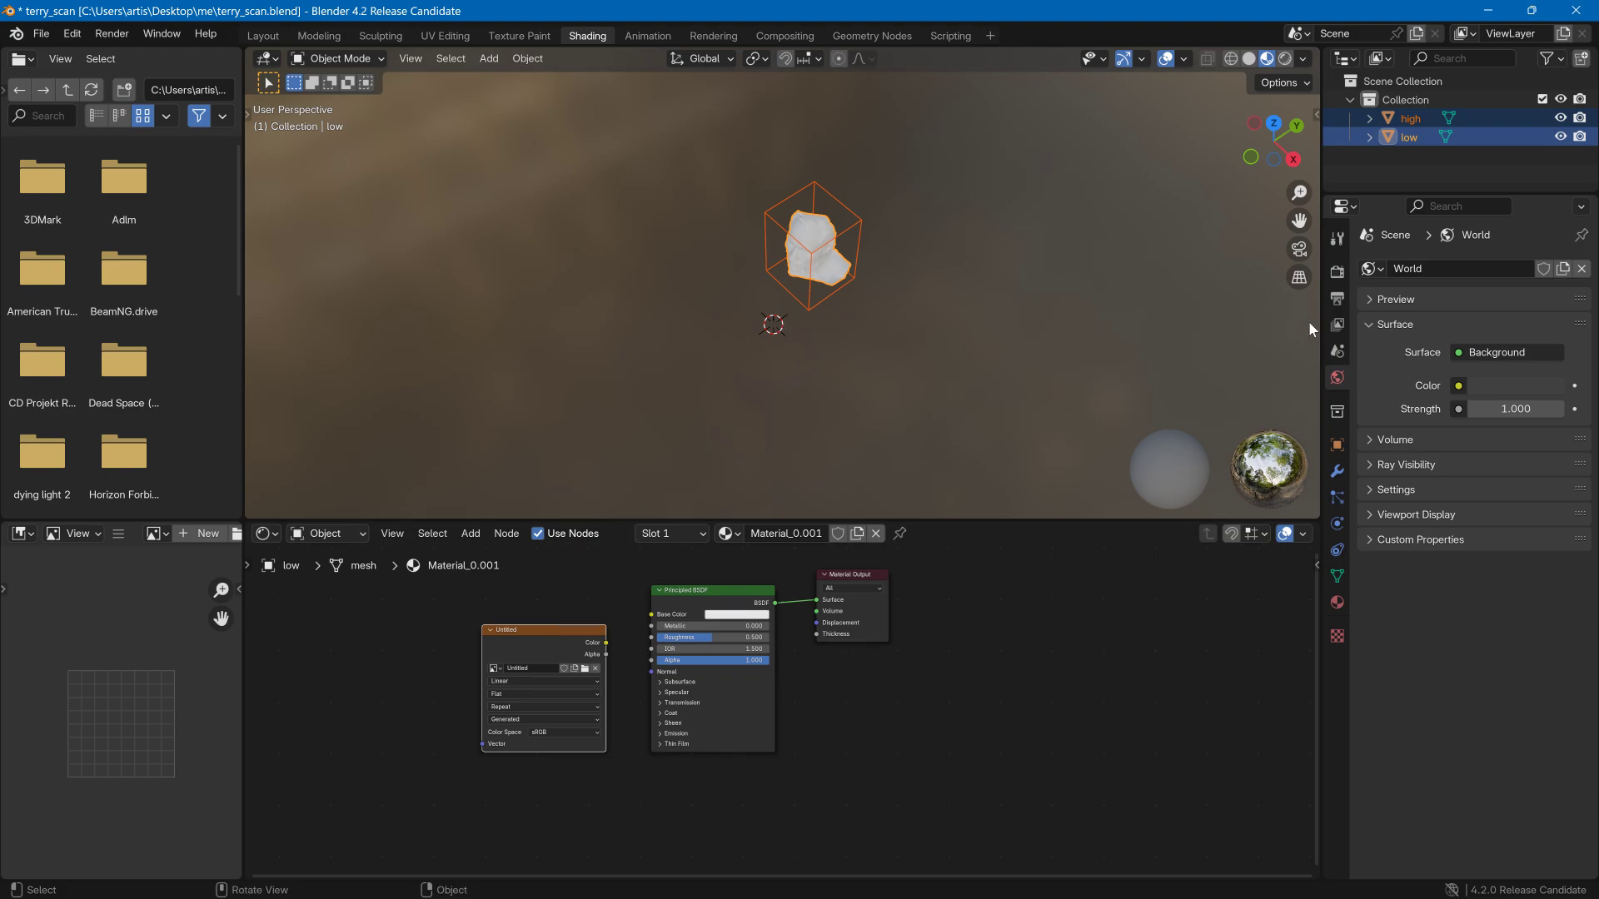
# - Expand the Bake settings in the render properties
pyautogui.click(1336, 272)
pyautogui.scroll(-2, 1396, 672)
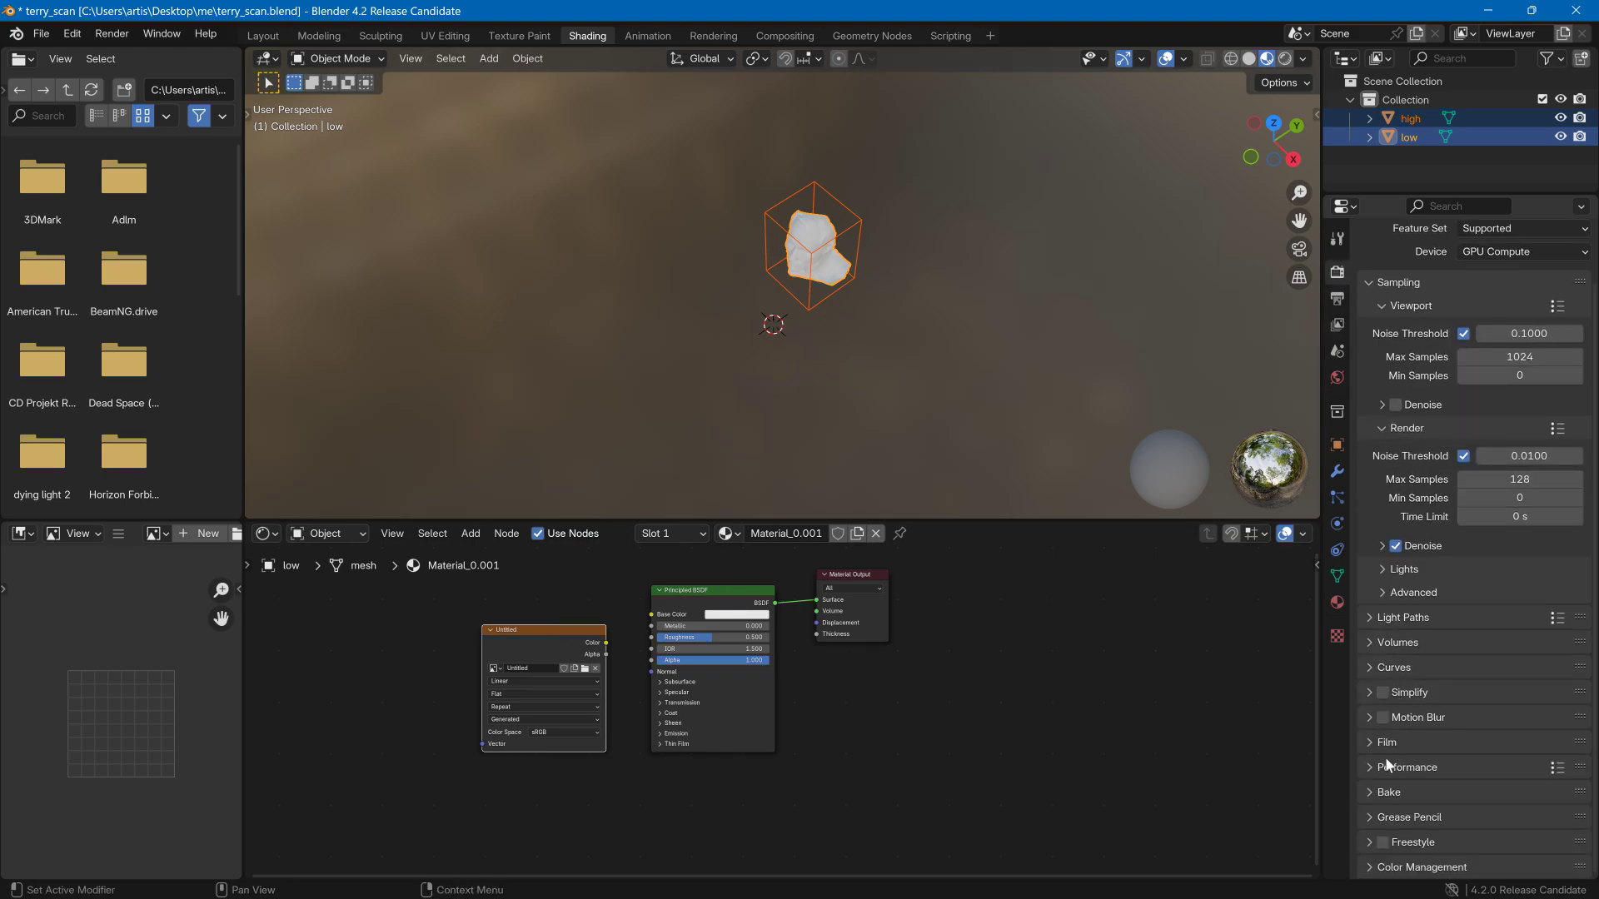
pyautogui.click(1389, 792)
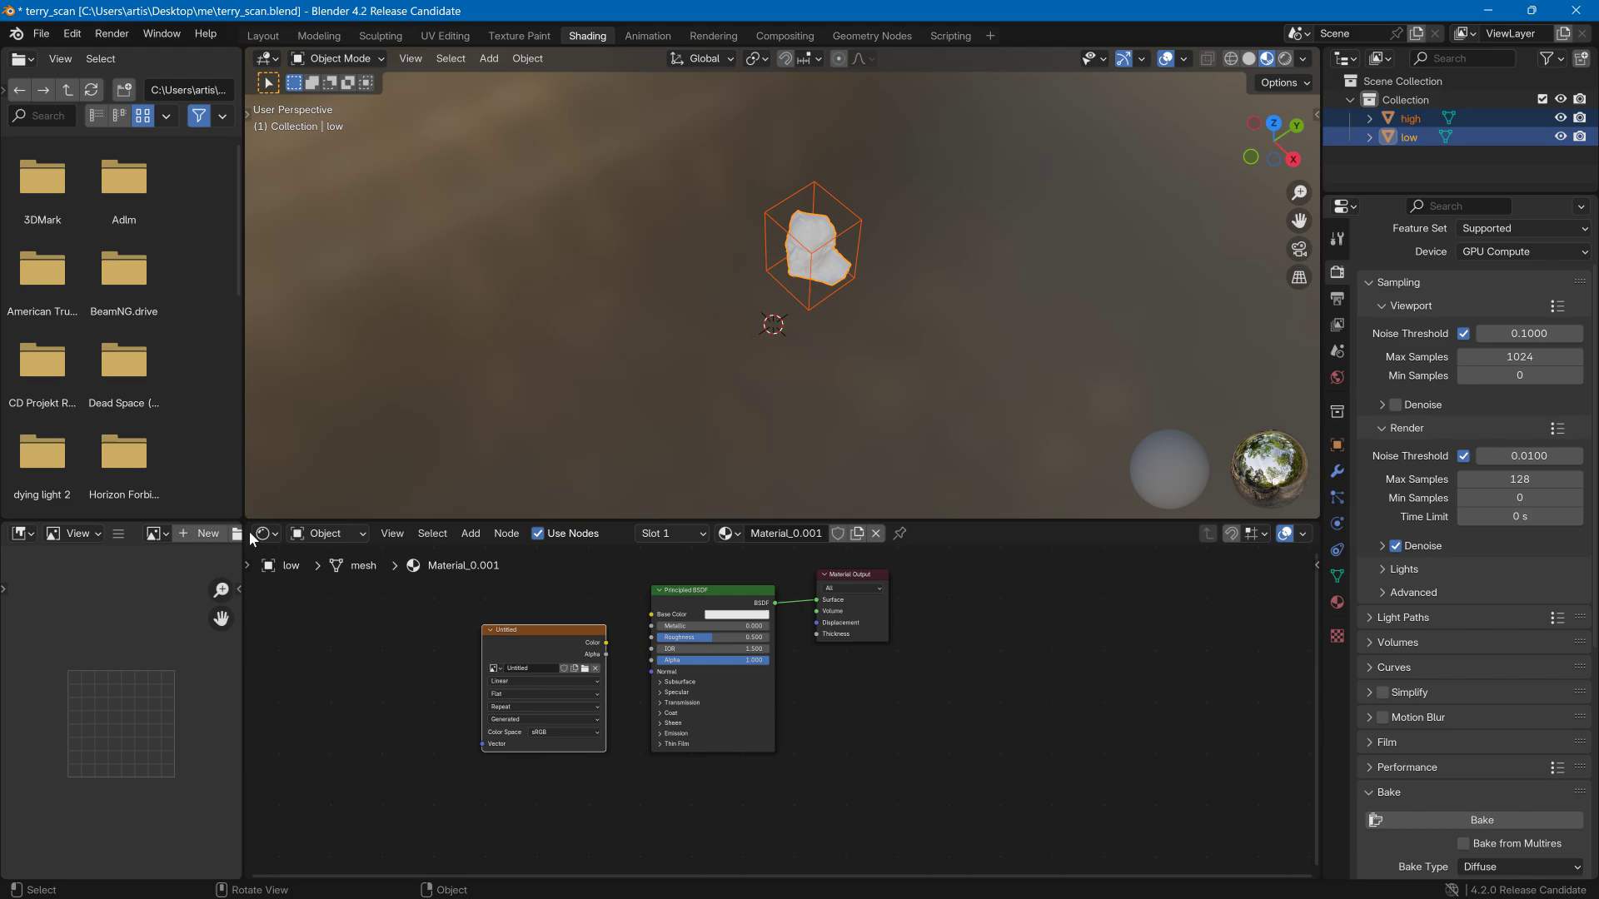
# - Extend the Image Editor over the file browser area and widen it to make room for the baked image
pyautogui.moveTo(240, 517); pyautogui.dragTo(234, 472)
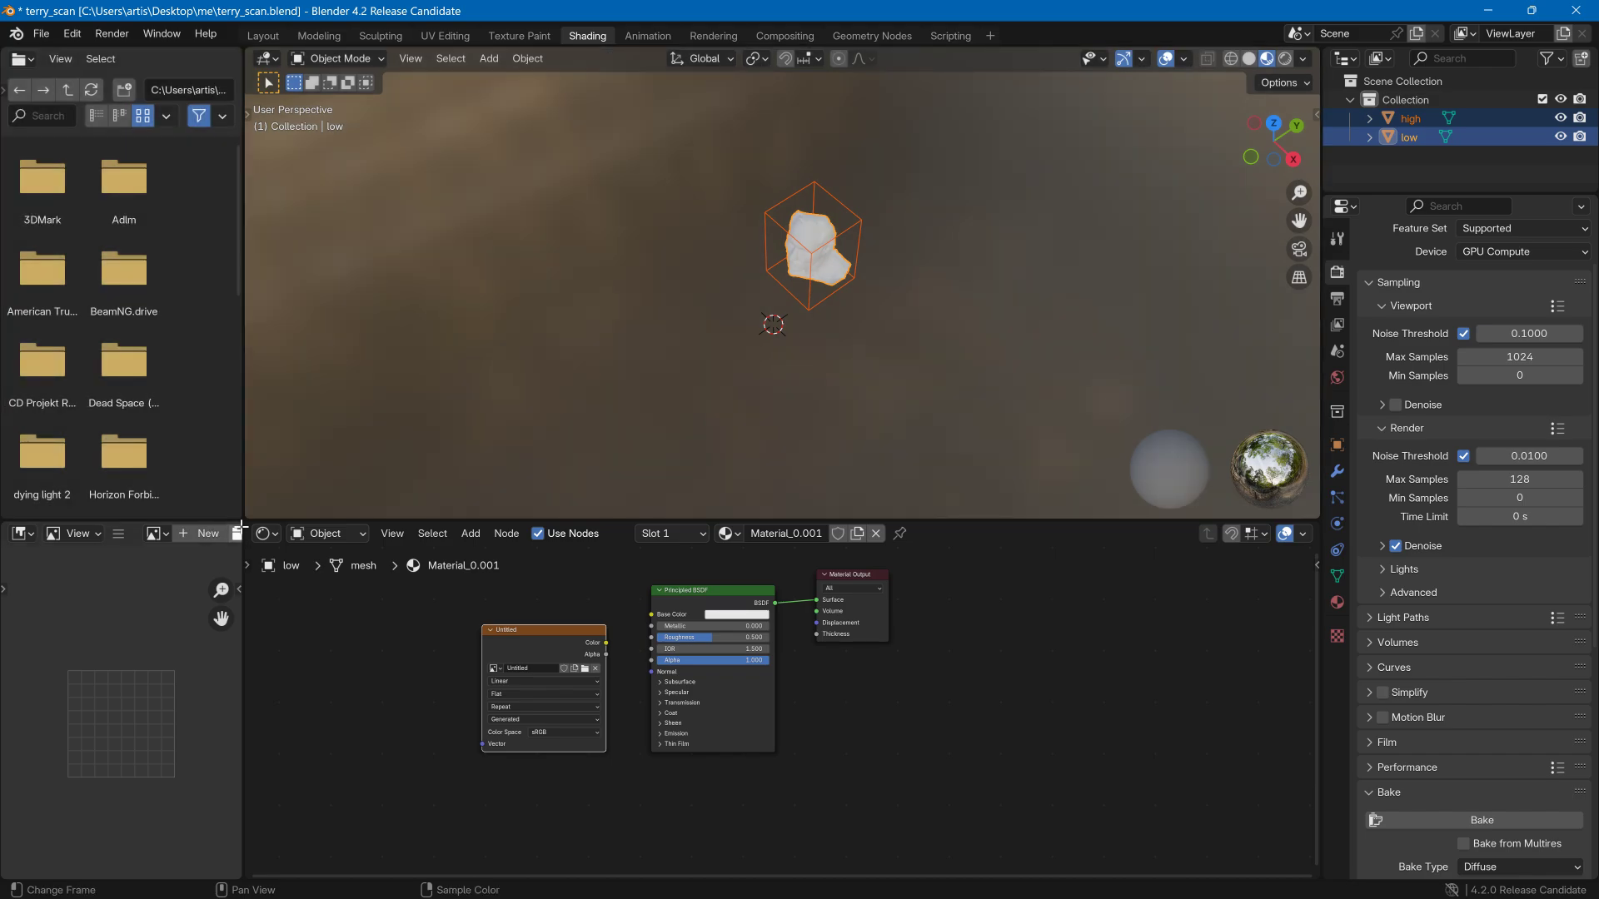
pyautogui.moveTo(240, 523); pyautogui.dragTo(376, 490)
pyautogui.scroll(4, 286, 499)
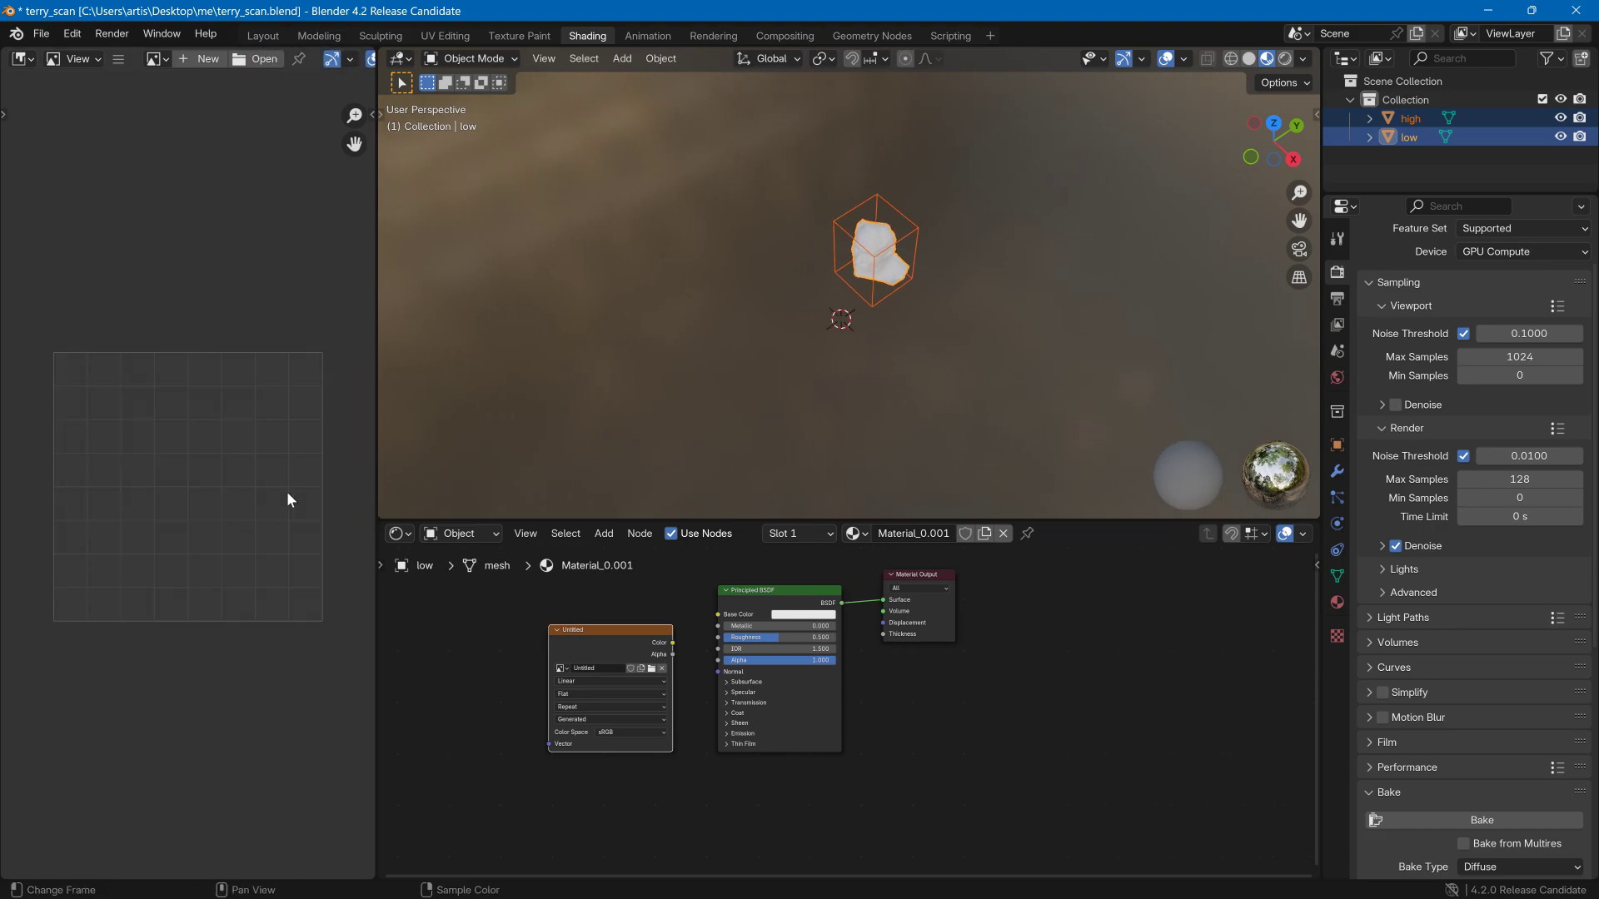
pyautogui.scroll(1, 286, 499)
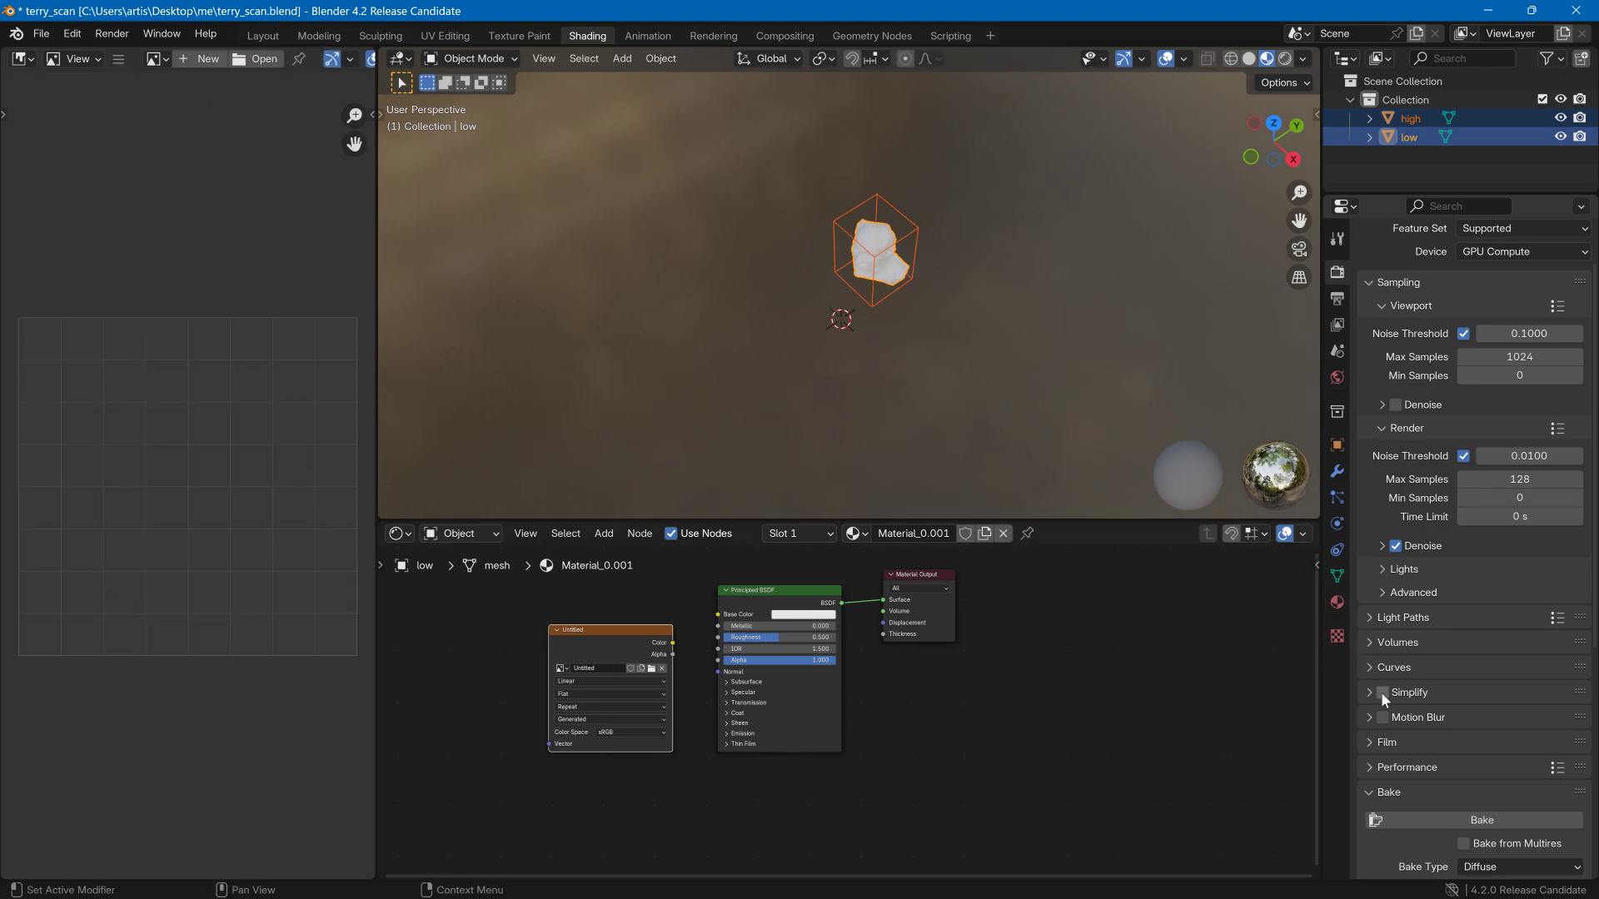
# - Set the Selected to Active extrusion to 1 m and bake the Diffuse color from high to low
pyautogui.scroll(-10, 1380, 692)
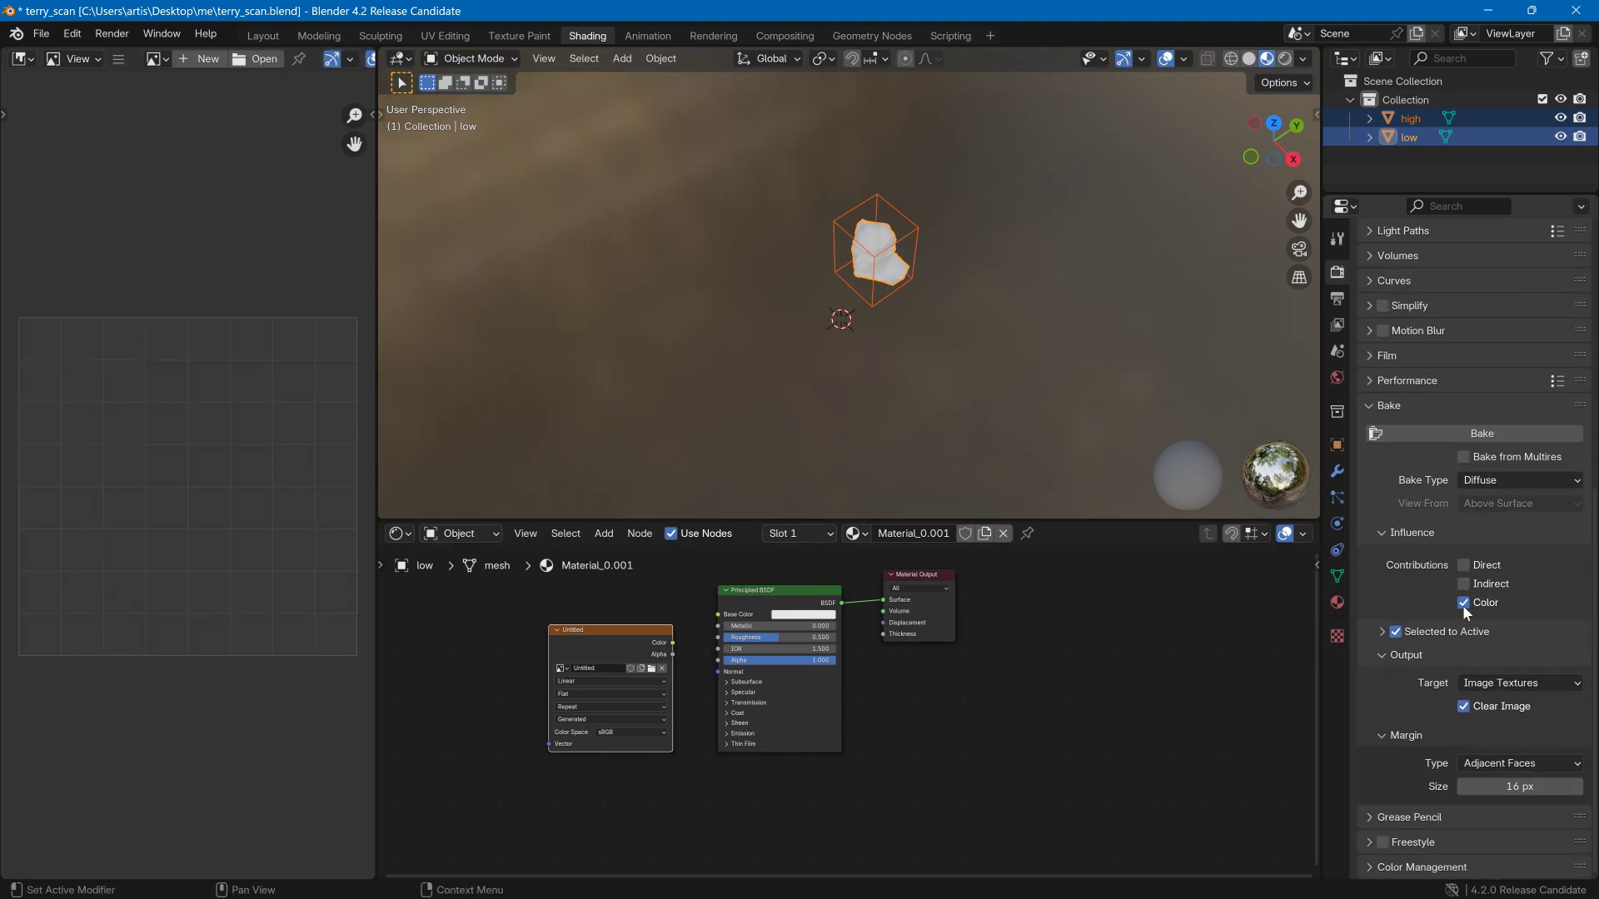
pyautogui.click(1382, 632)
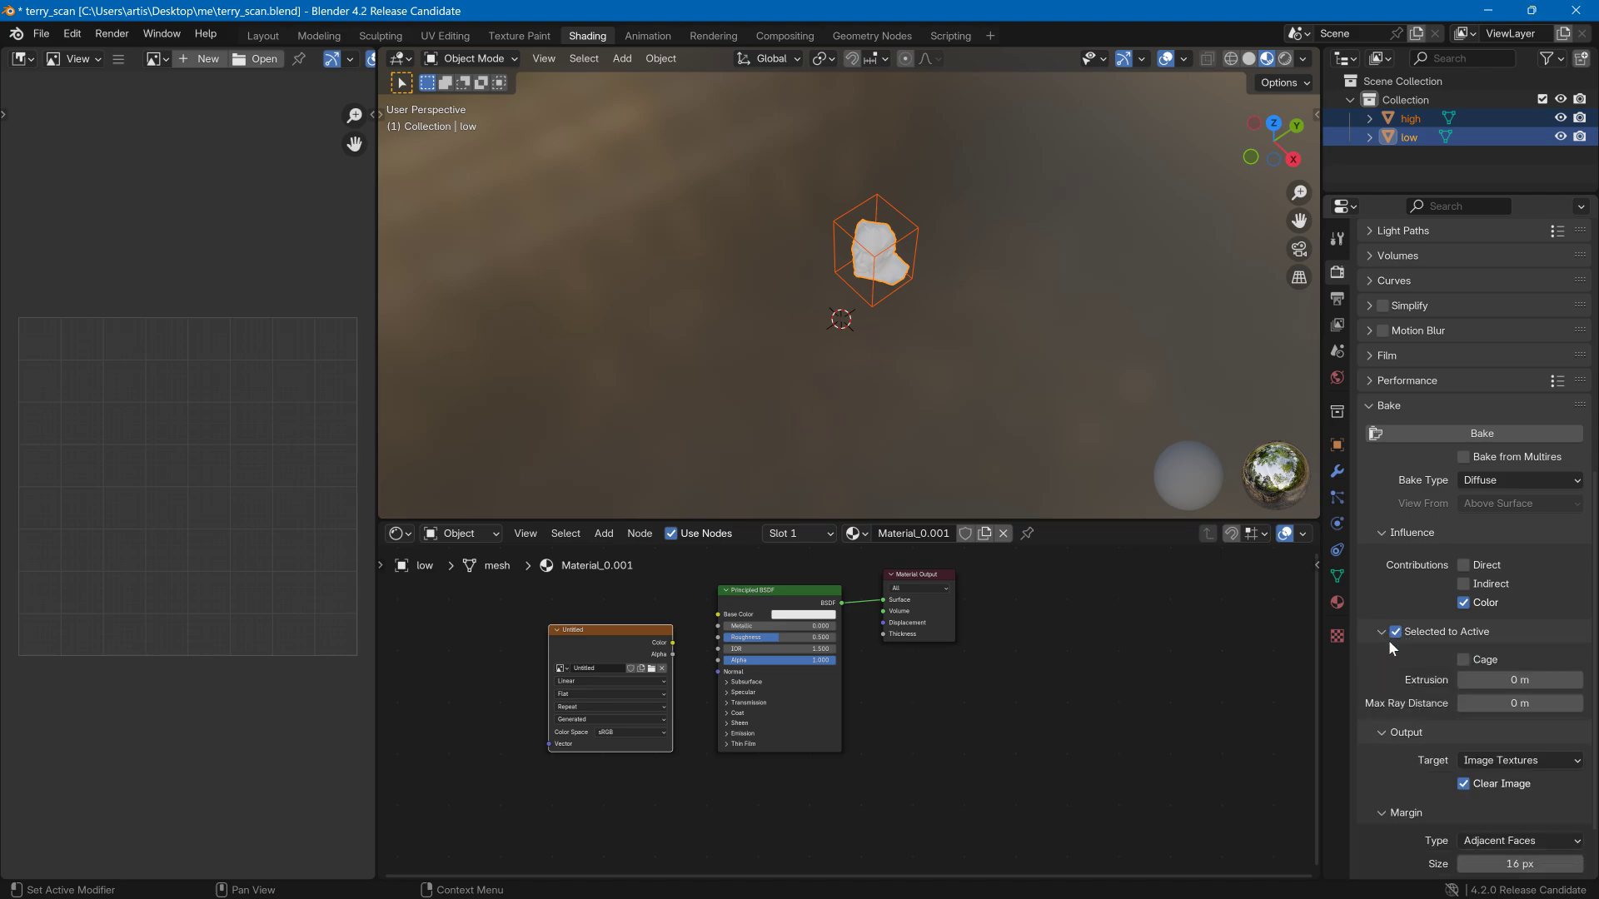
pyautogui.click(1519, 671)
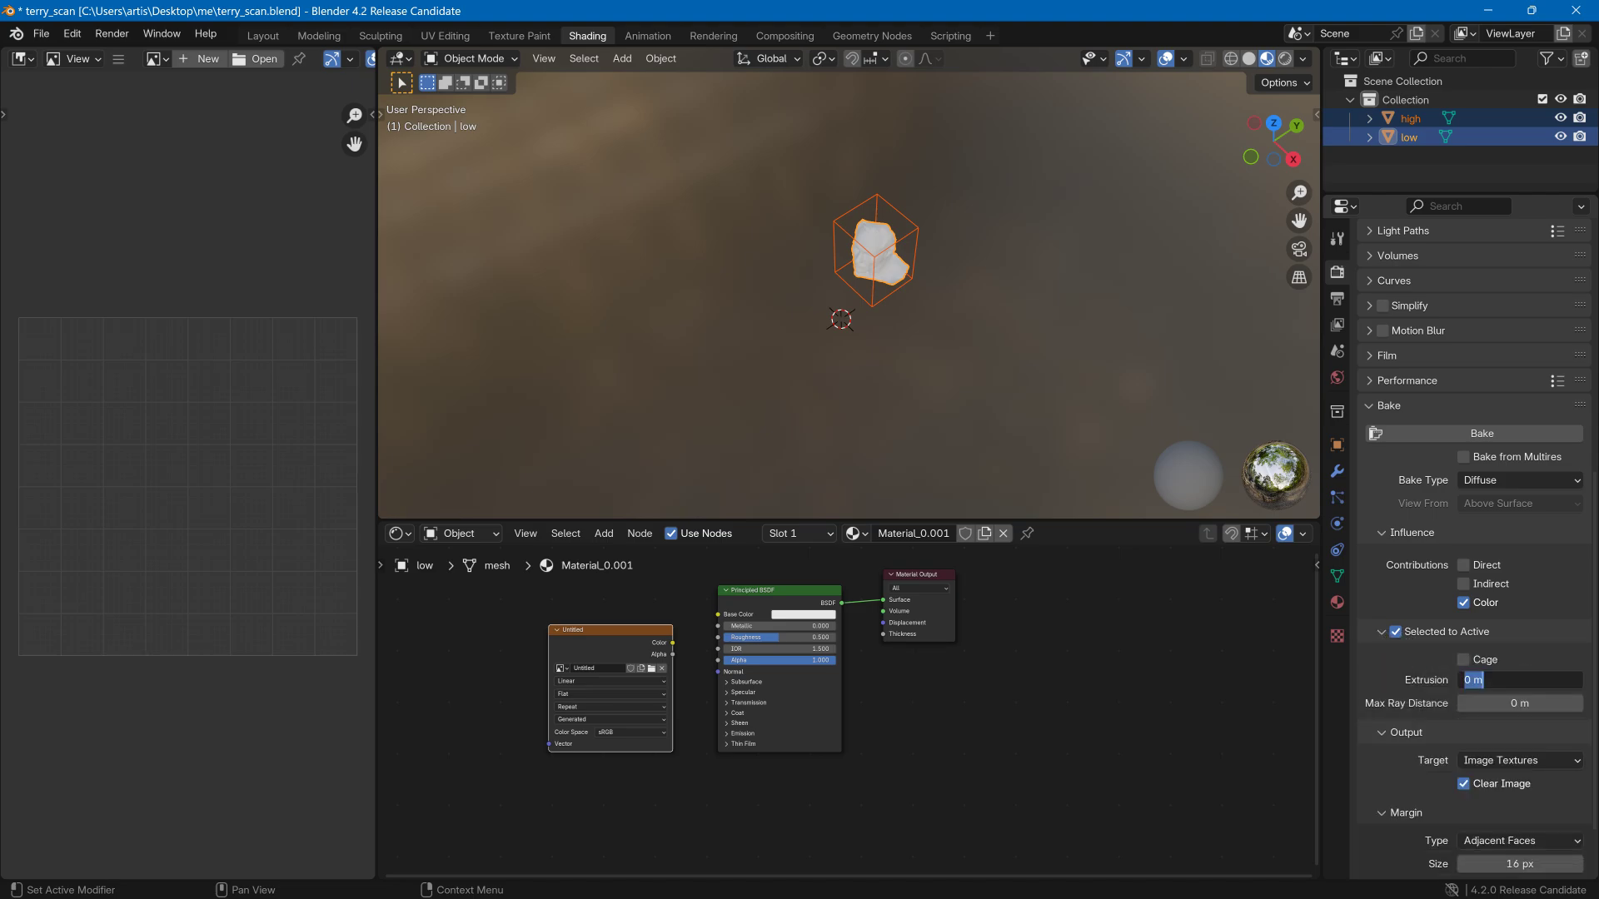
pyautogui.write('1')
pyautogui.press('Return')
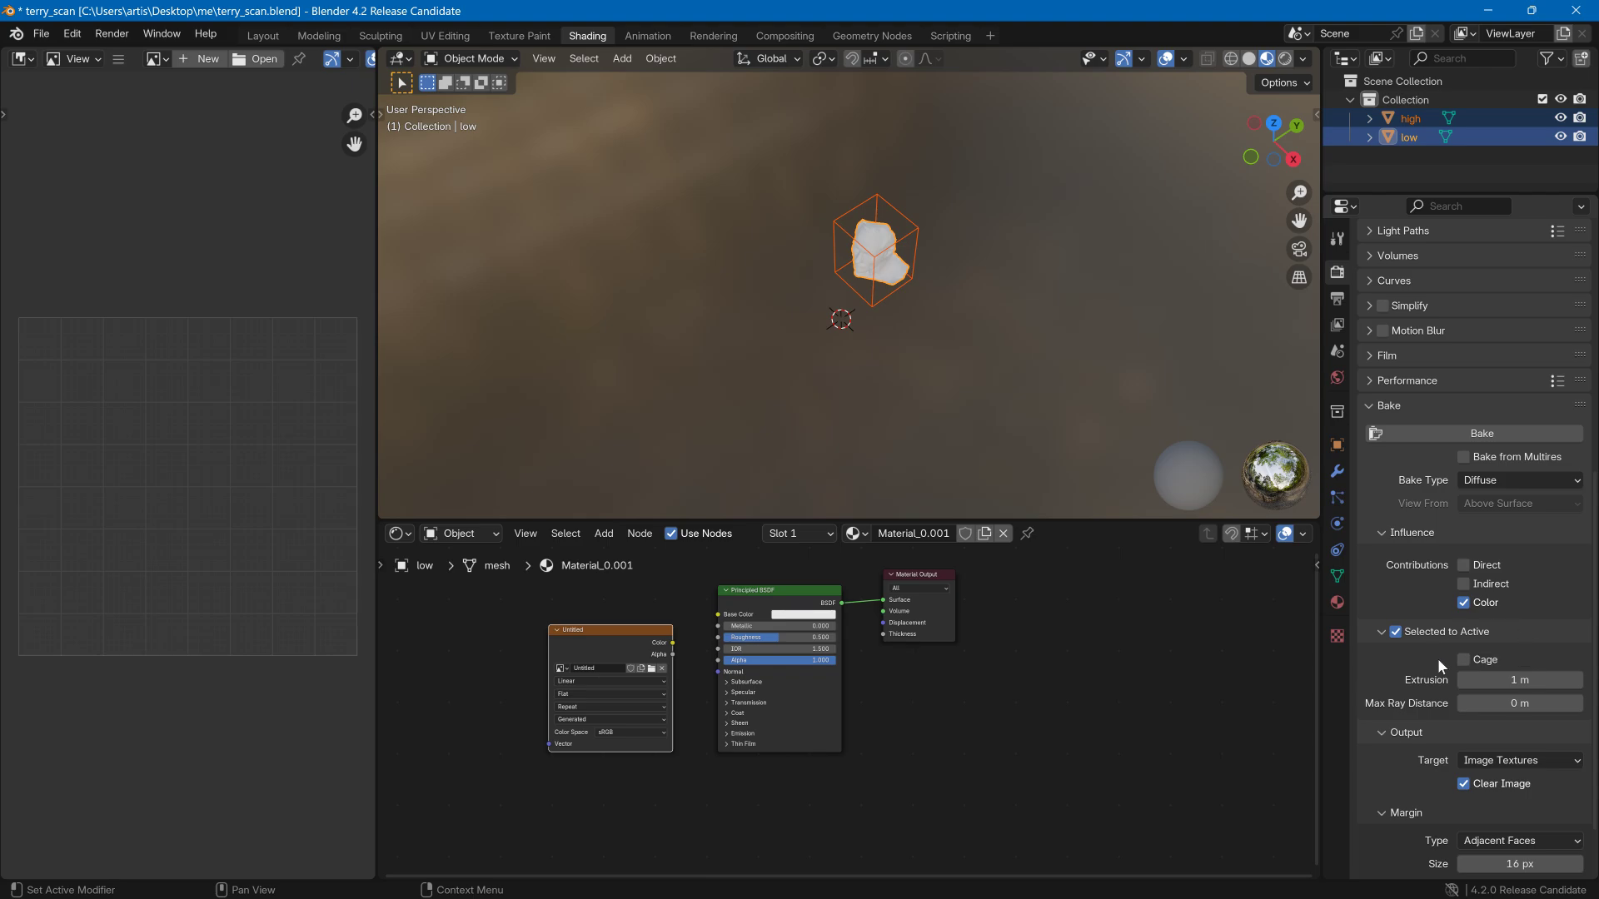
pyautogui.click(1467, 432)
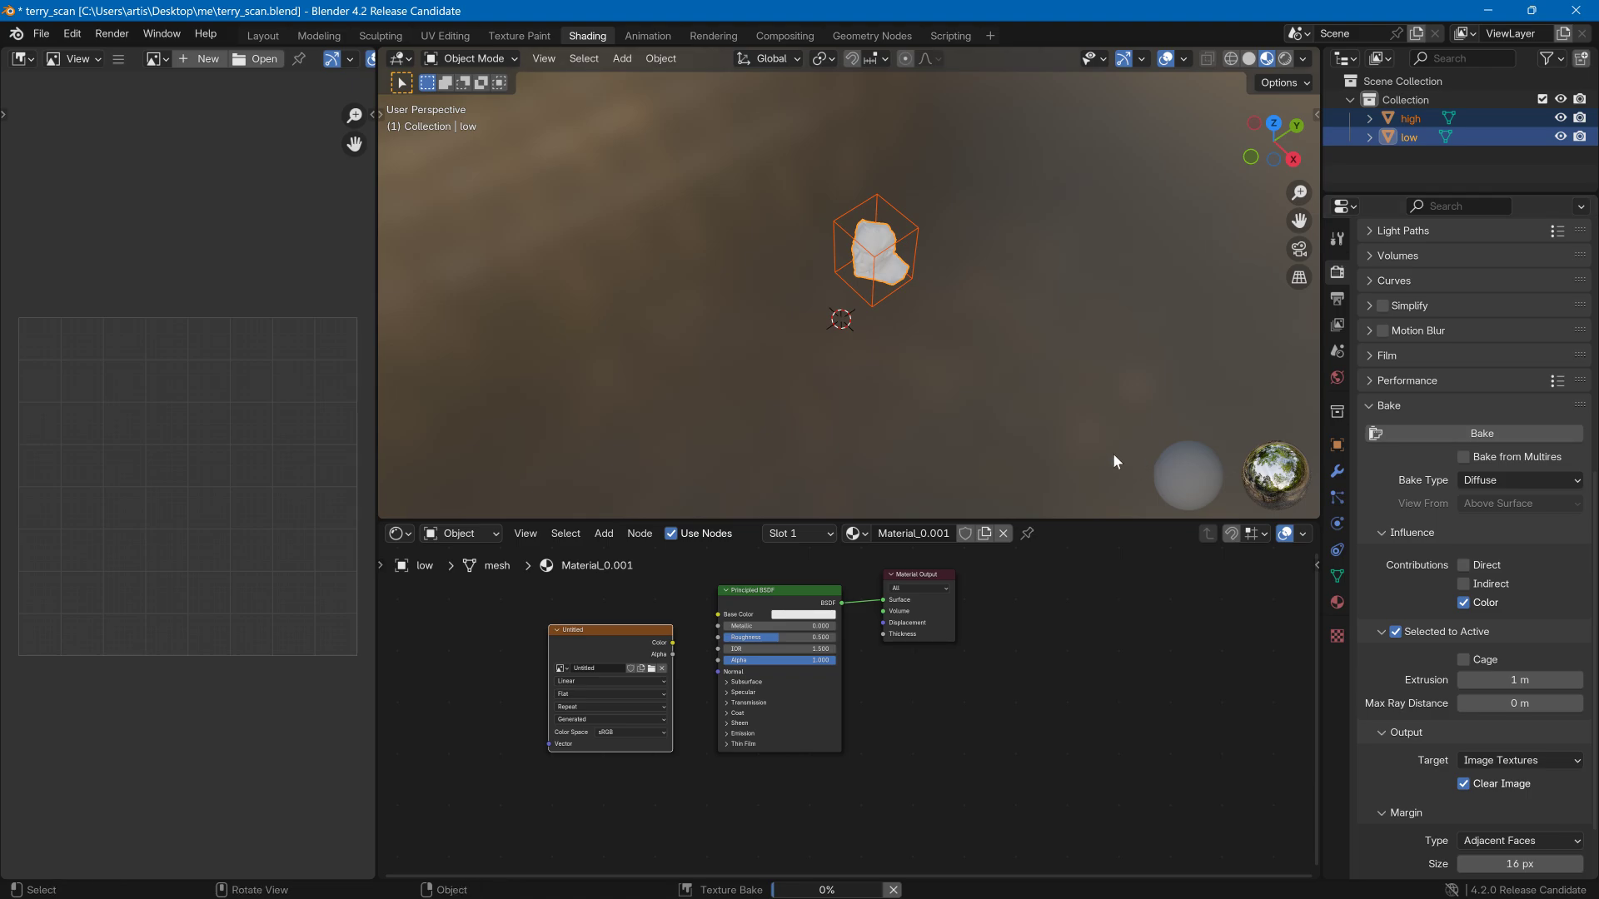
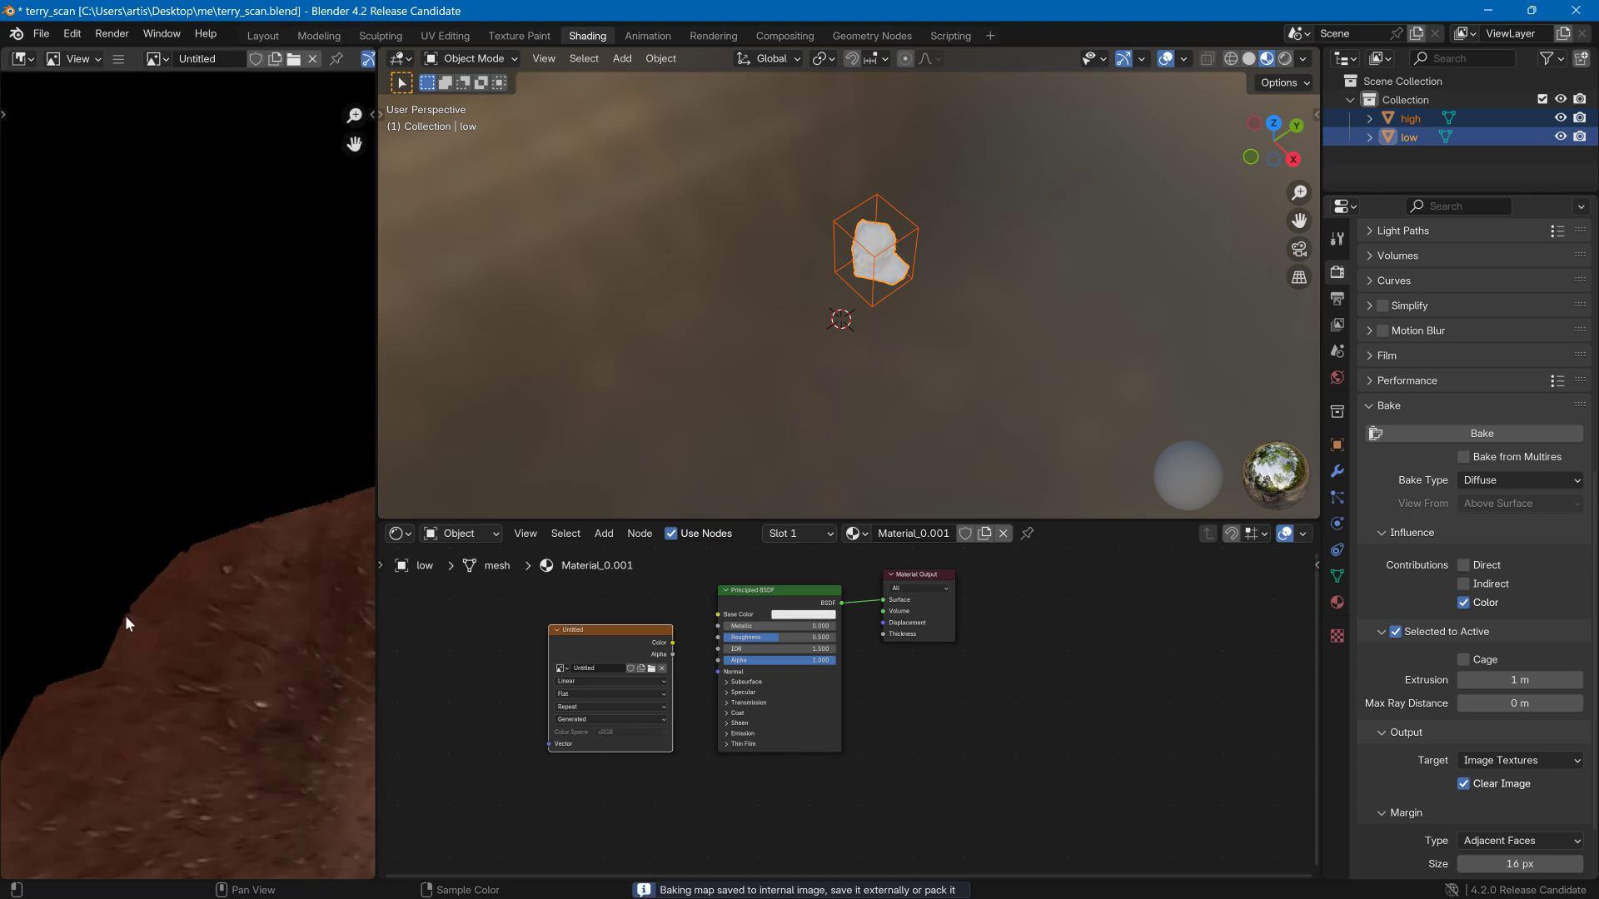
# - Connect the baked image texture's Color output to the Base Color input of low's Principled BSDF
pyautogui.scroll(-5, 97, 627)
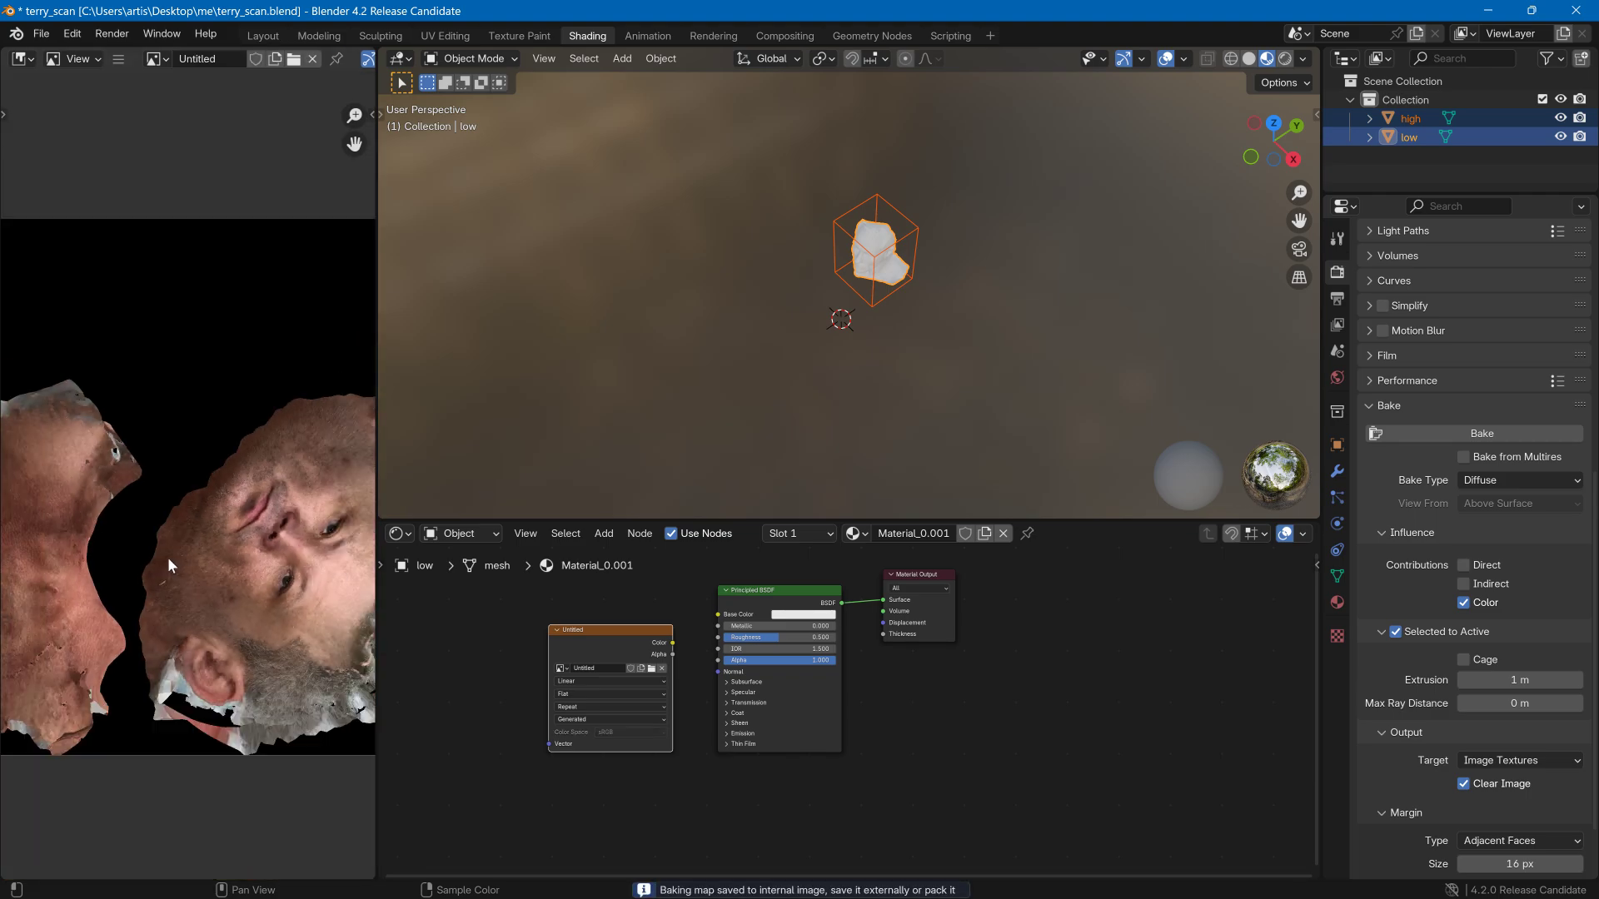
pyautogui.moveTo(141, 582)
pyautogui.mouseDown(button='middle')
pyautogui.moveTo(173, 598)
pyautogui.moveTo(119, 574)
pyautogui.mouseUp(button='middle')
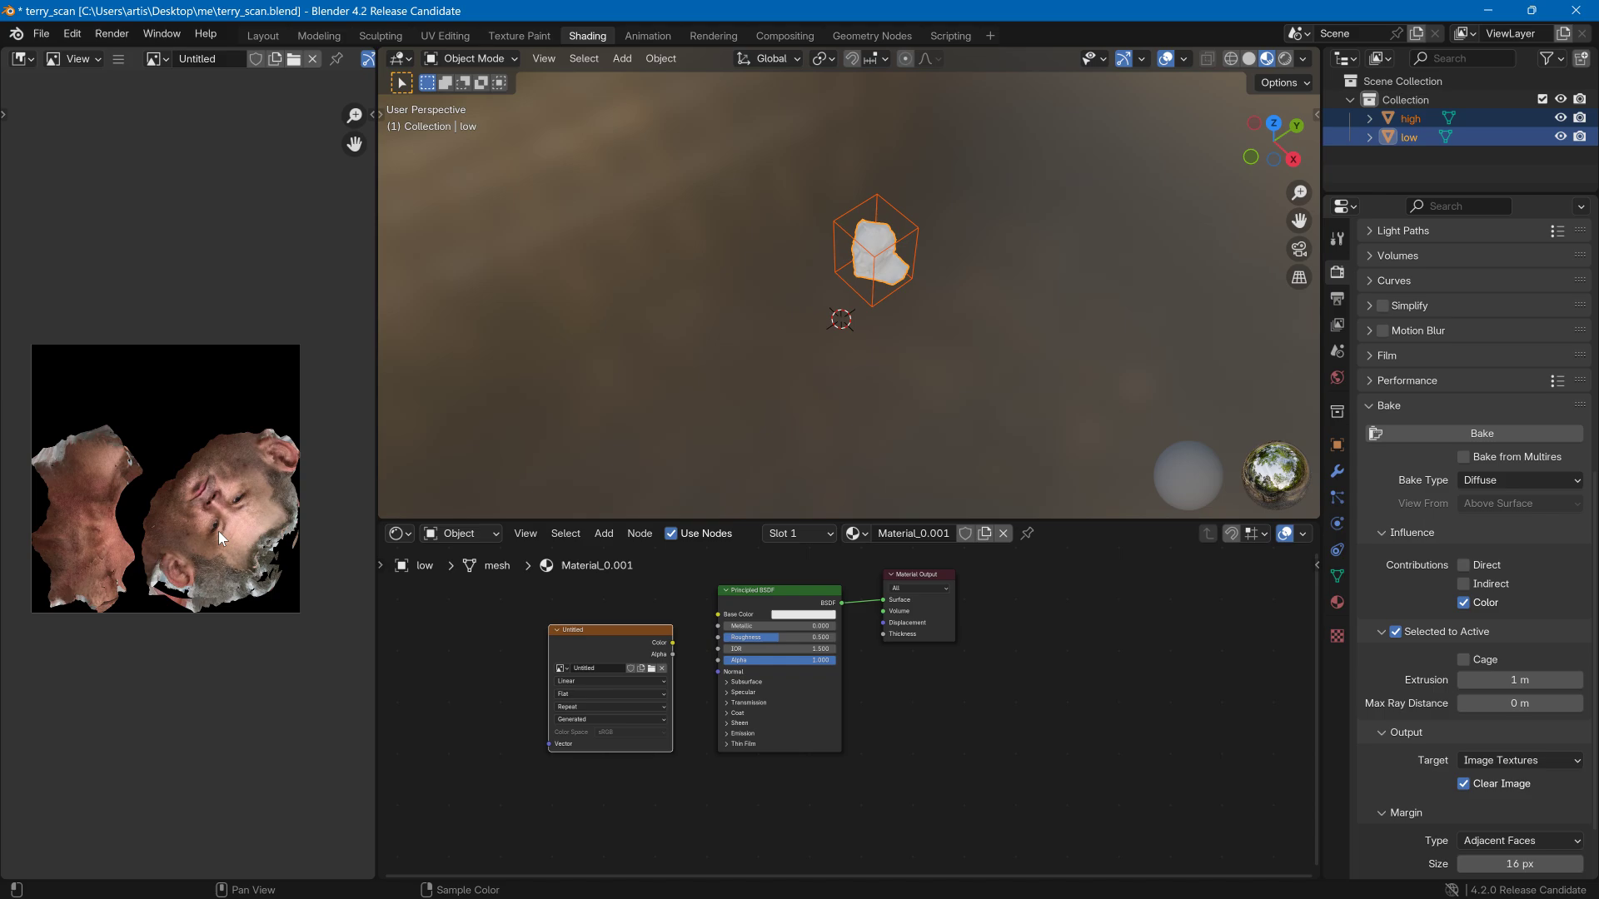
pyautogui.scroll(2, 835, 358)
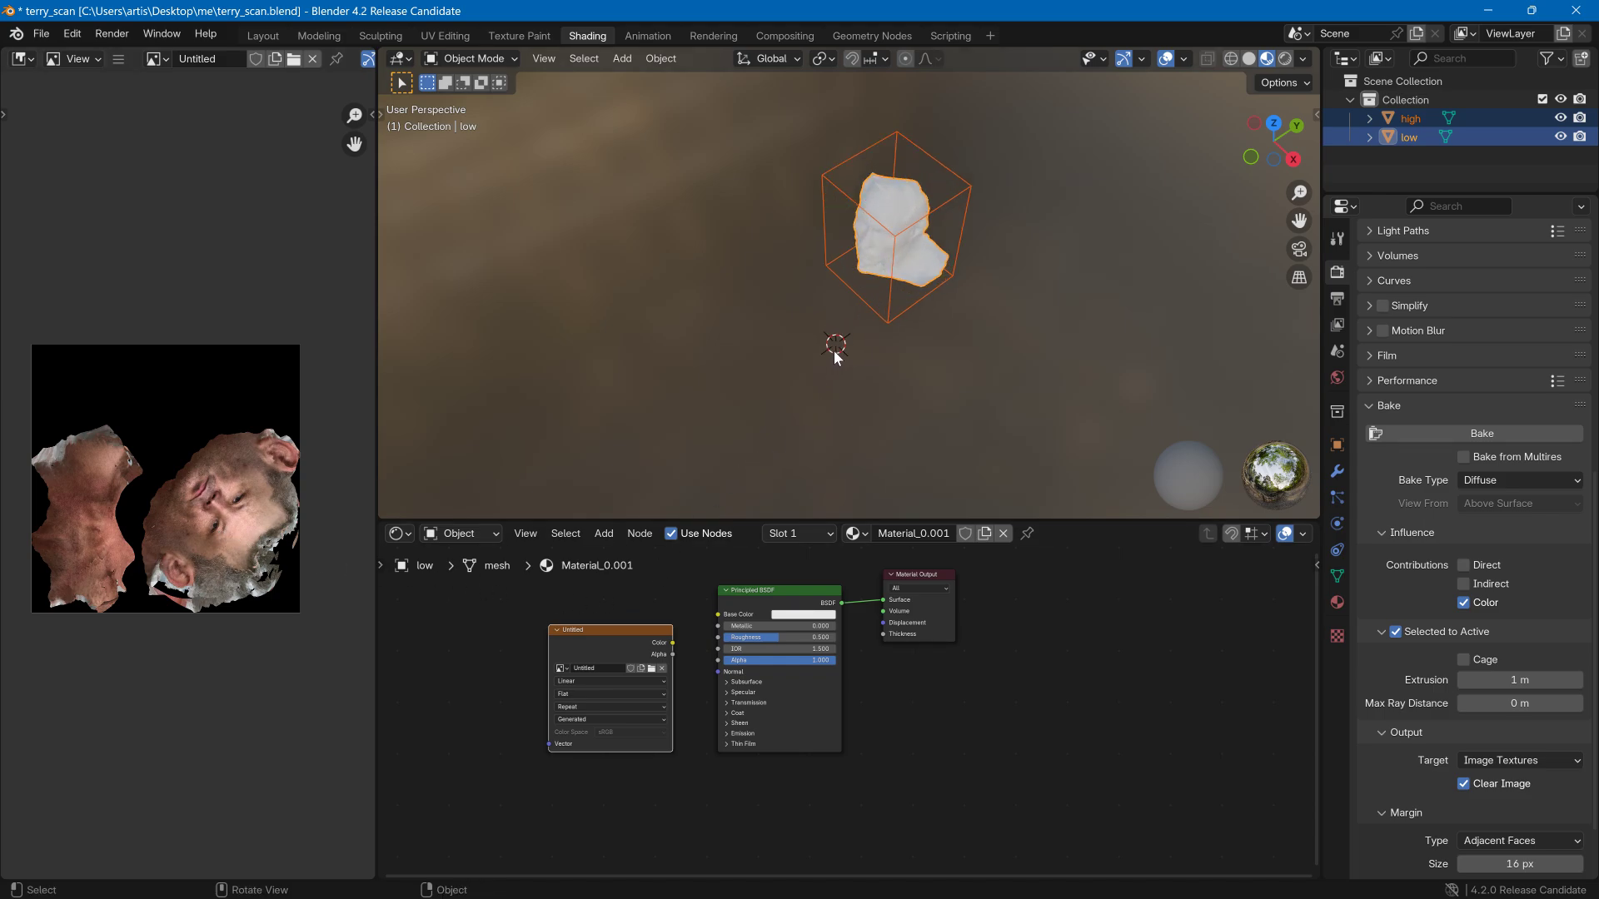
pyautogui.moveTo(835, 350); pyautogui.dragTo(888, 300, button='middle')
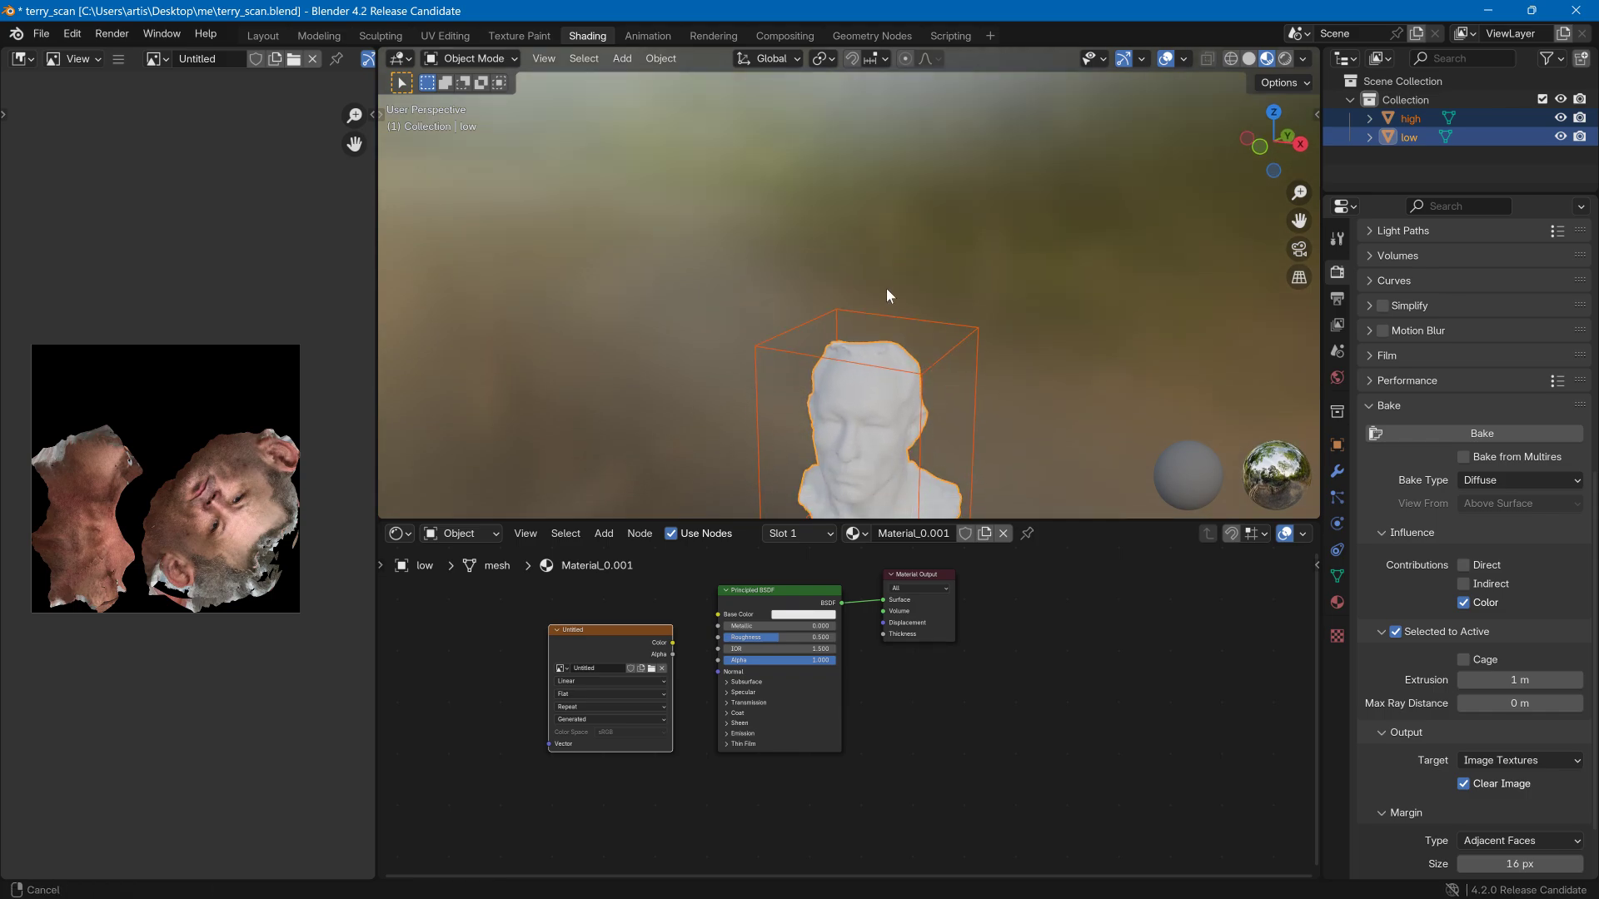
pyautogui.scroll(4, 842, 324)
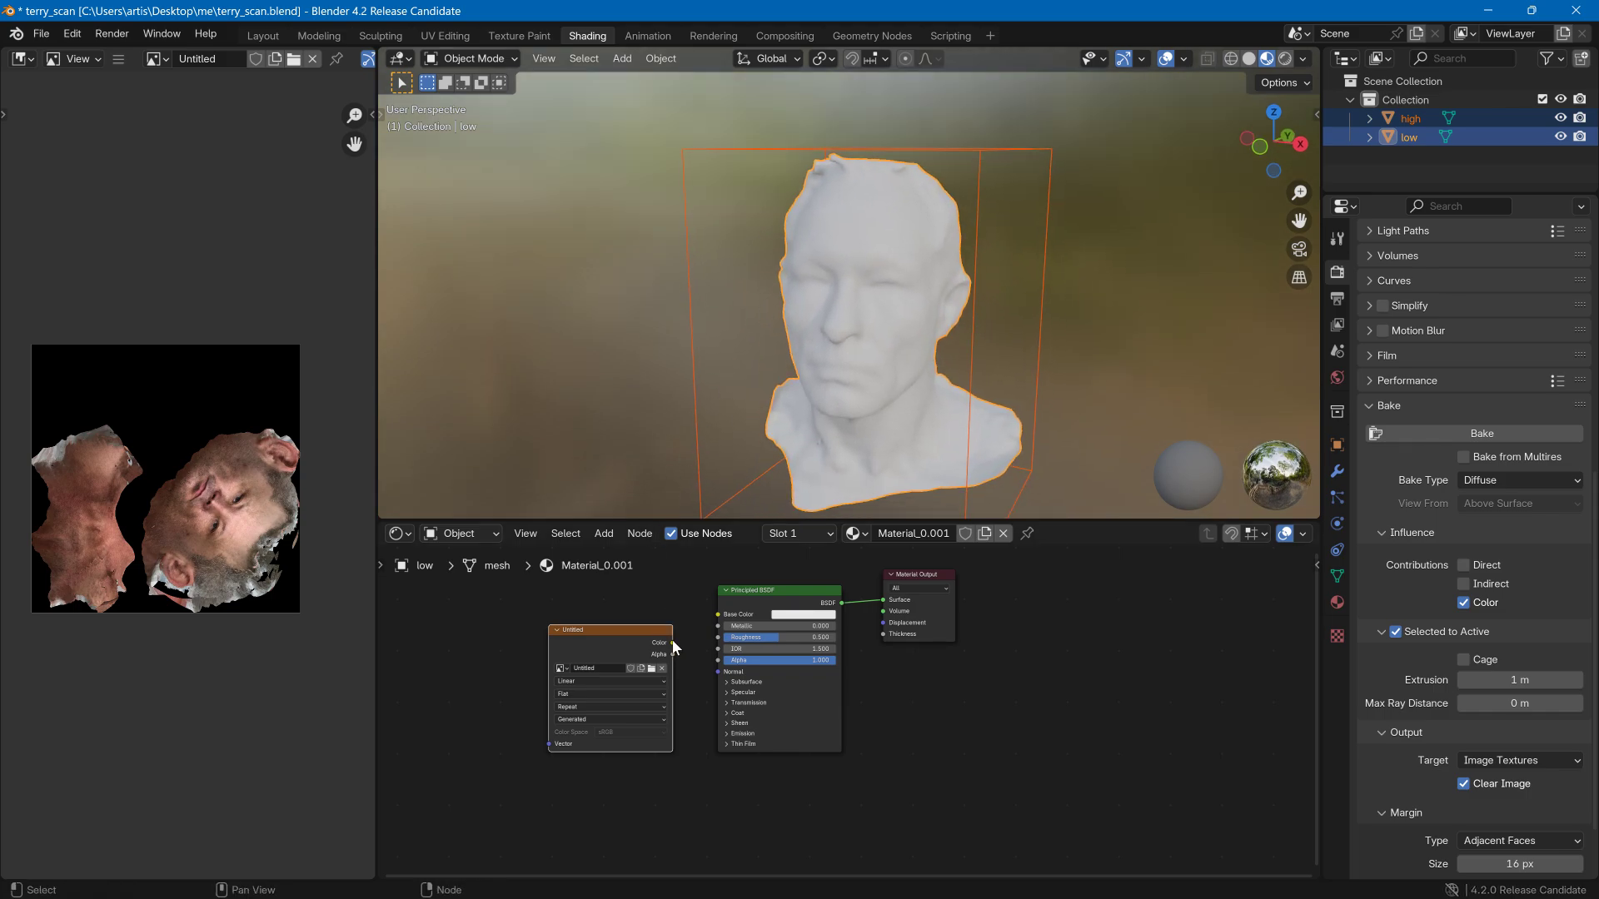
pyautogui.moveTo(672, 641); pyautogui.dragTo(715, 614)
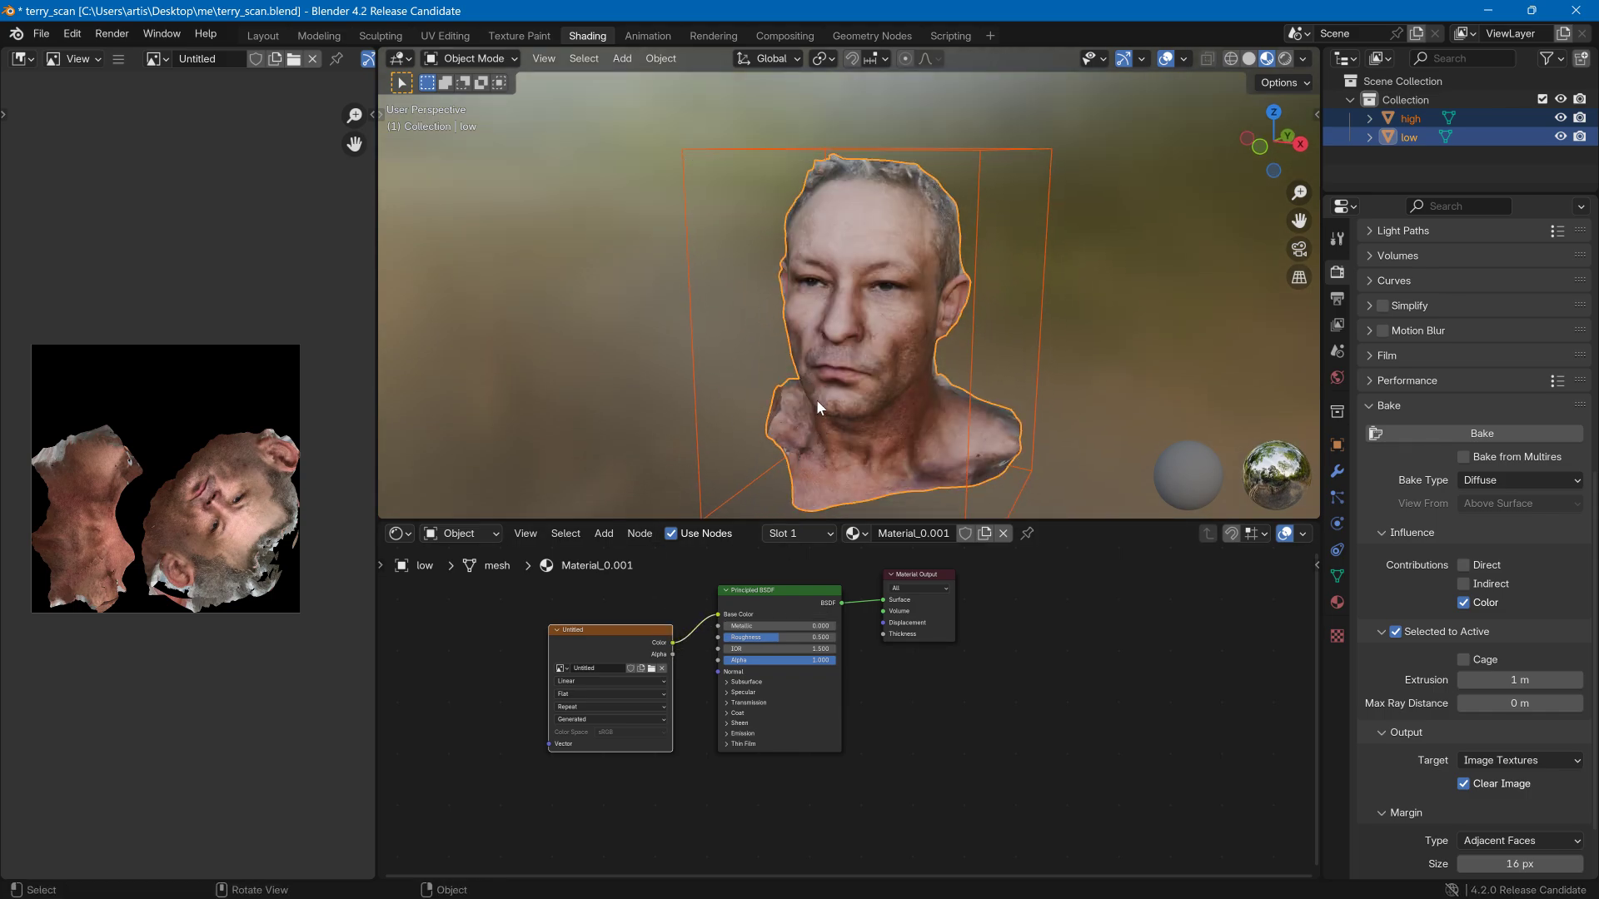
# - Hide the low mesh and select only high by its bounding box
pyautogui.moveTo(816, 400); pyautogui.dragTo(708, 368, button='middle')
pyautogui.scroll(3, 858, 367)
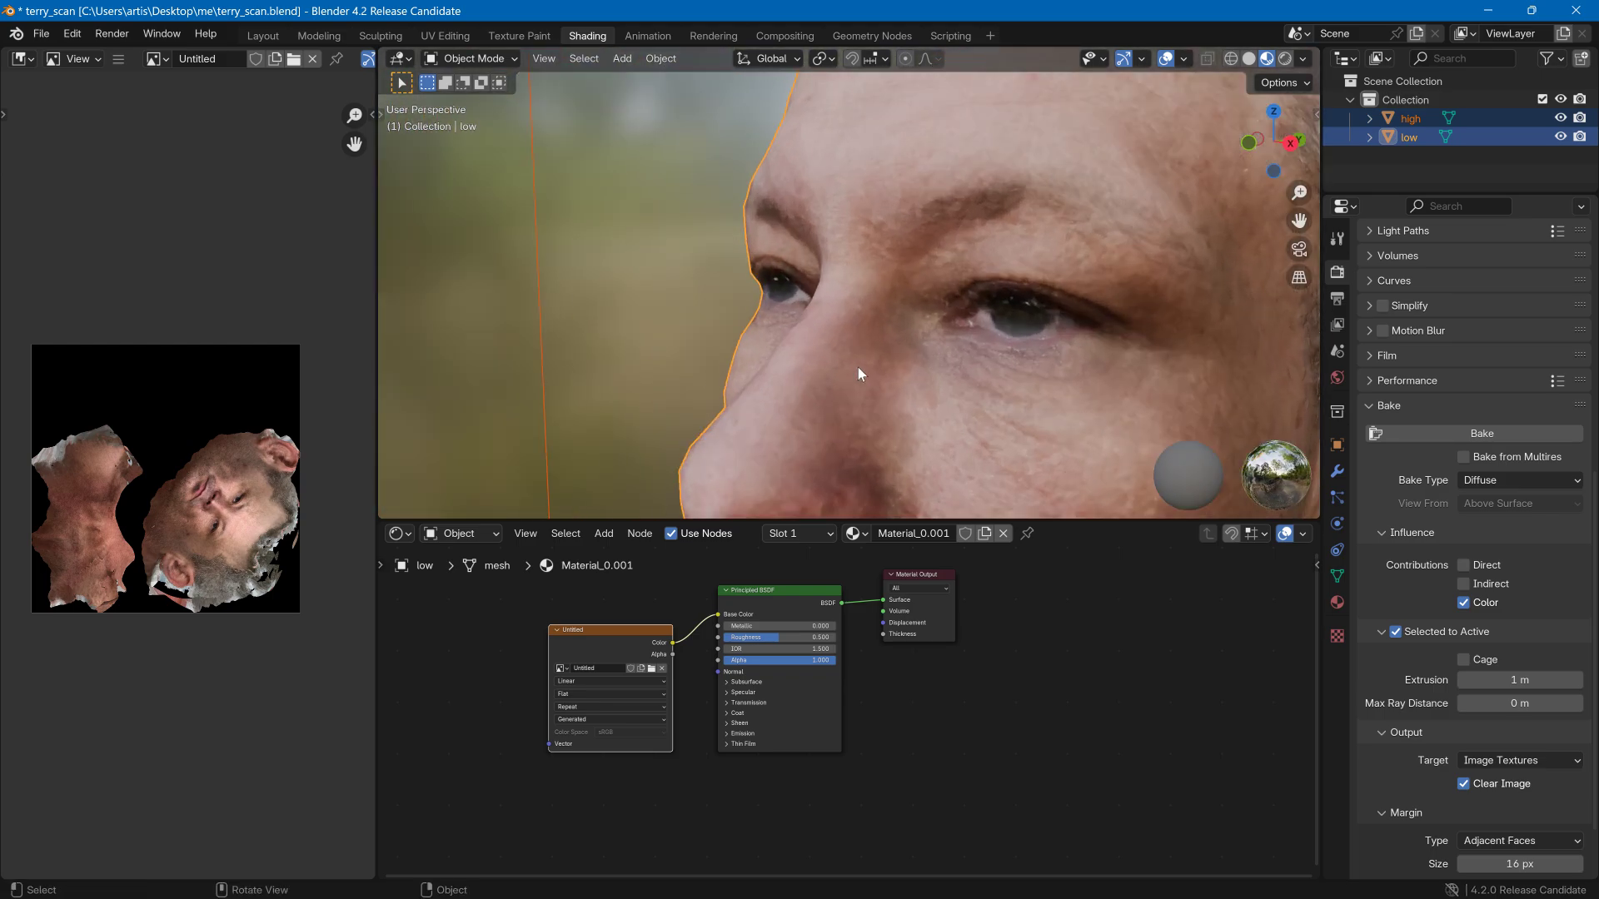
pyautogui.moveTo(858, 367); pyautogui.dragTo(829, 393, button='middle')
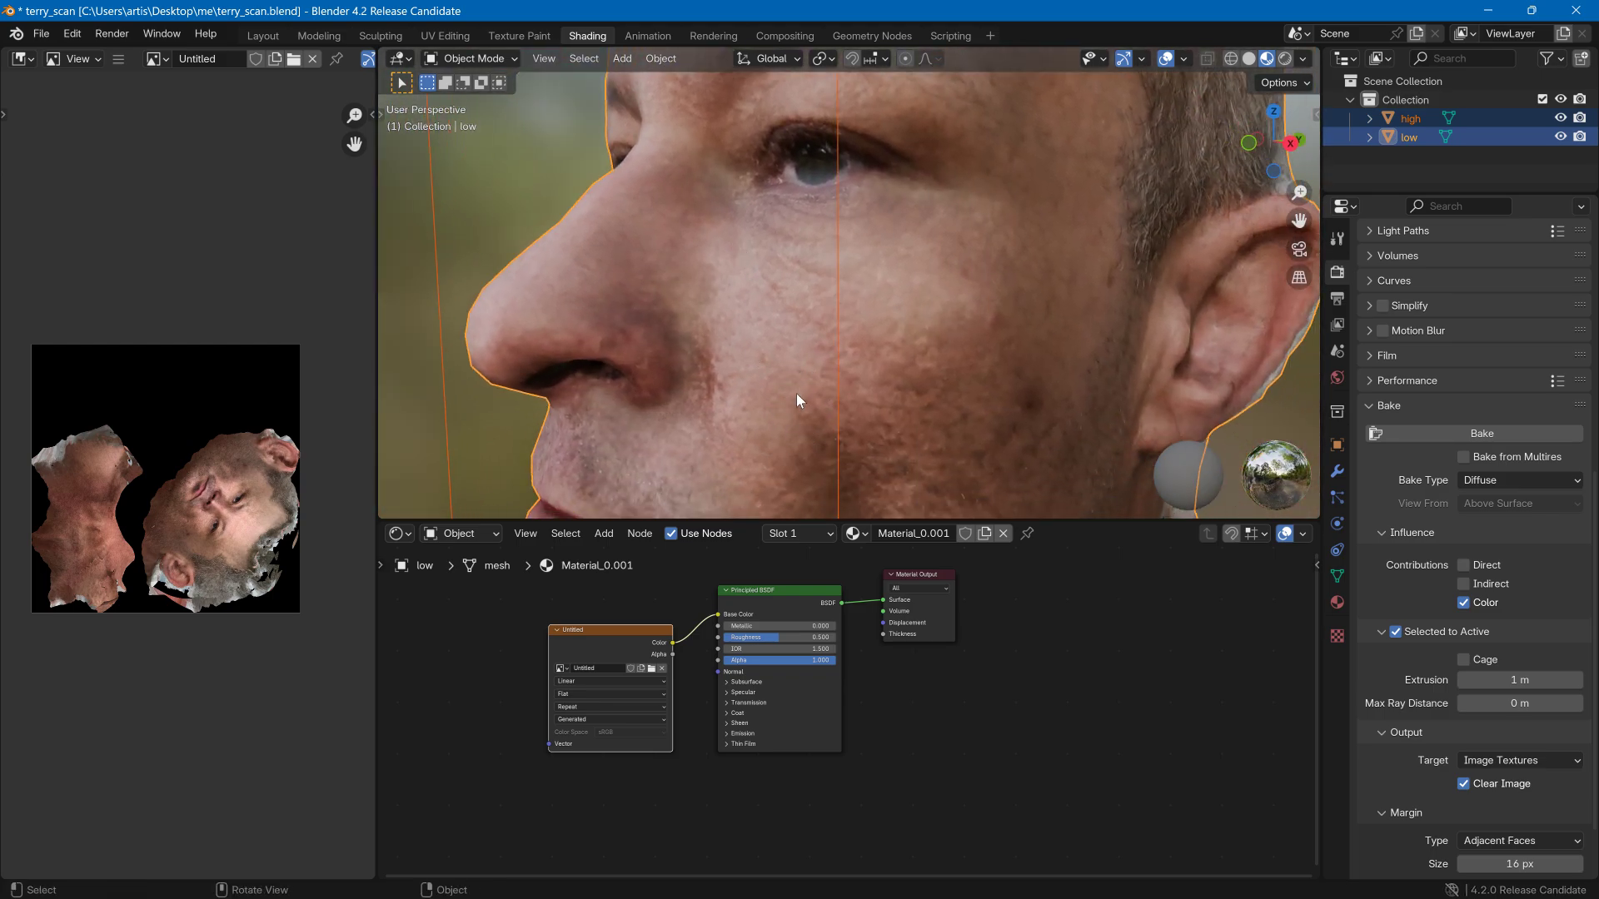
pyautogui.scroll(-3, 803, 382)
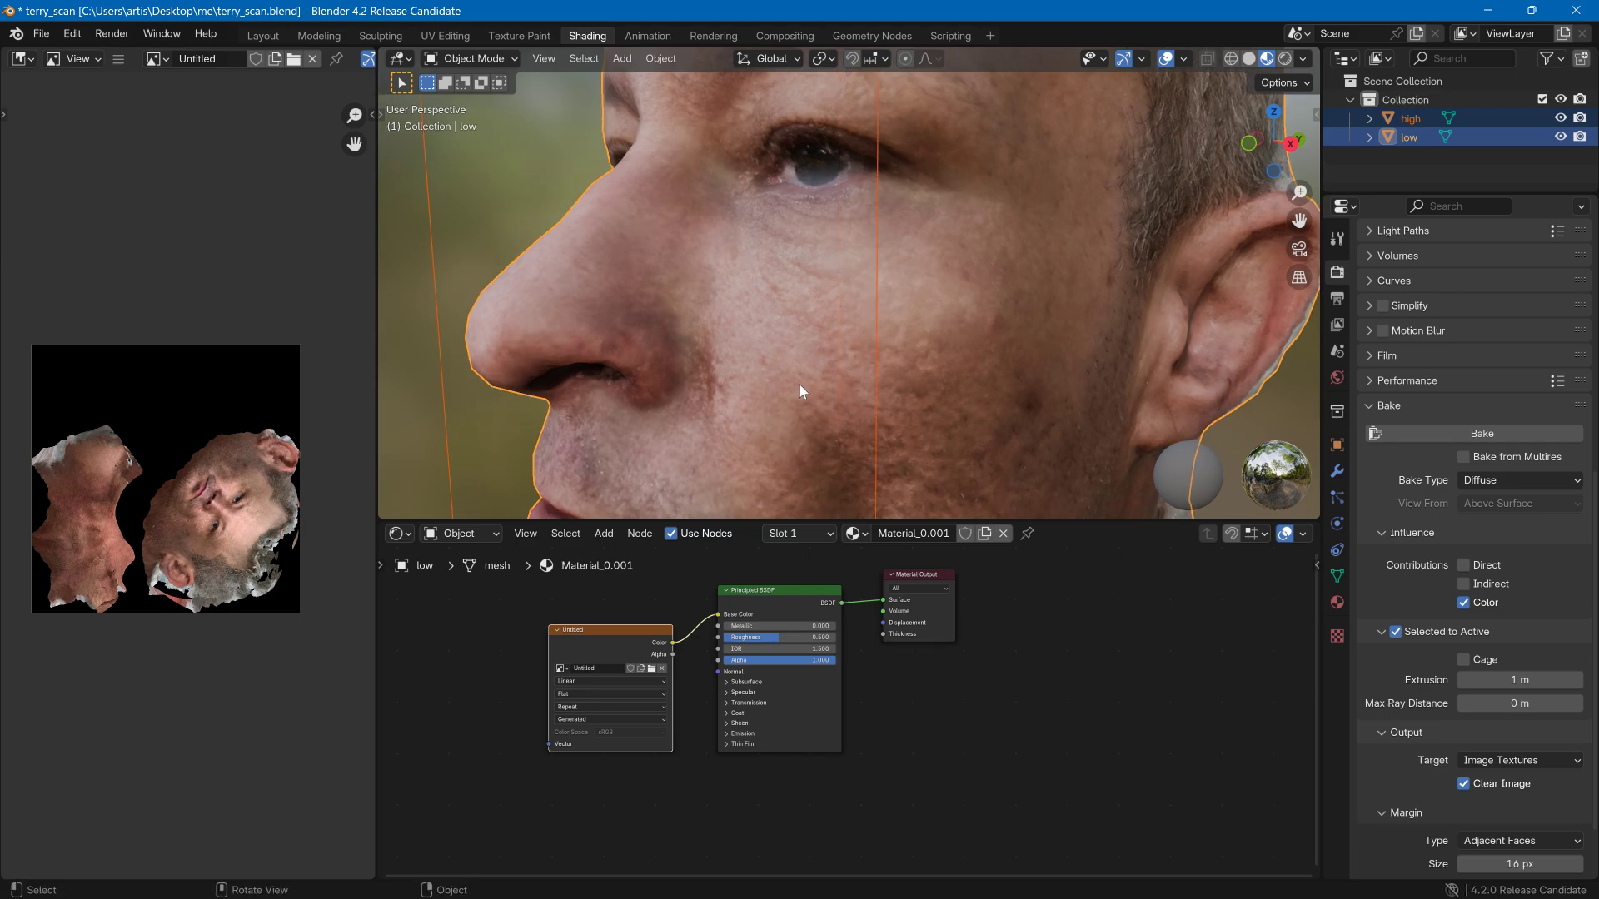
pyautogui.moveTo(799, 385); pyautogui.dragTo(893, 403, button='middle')
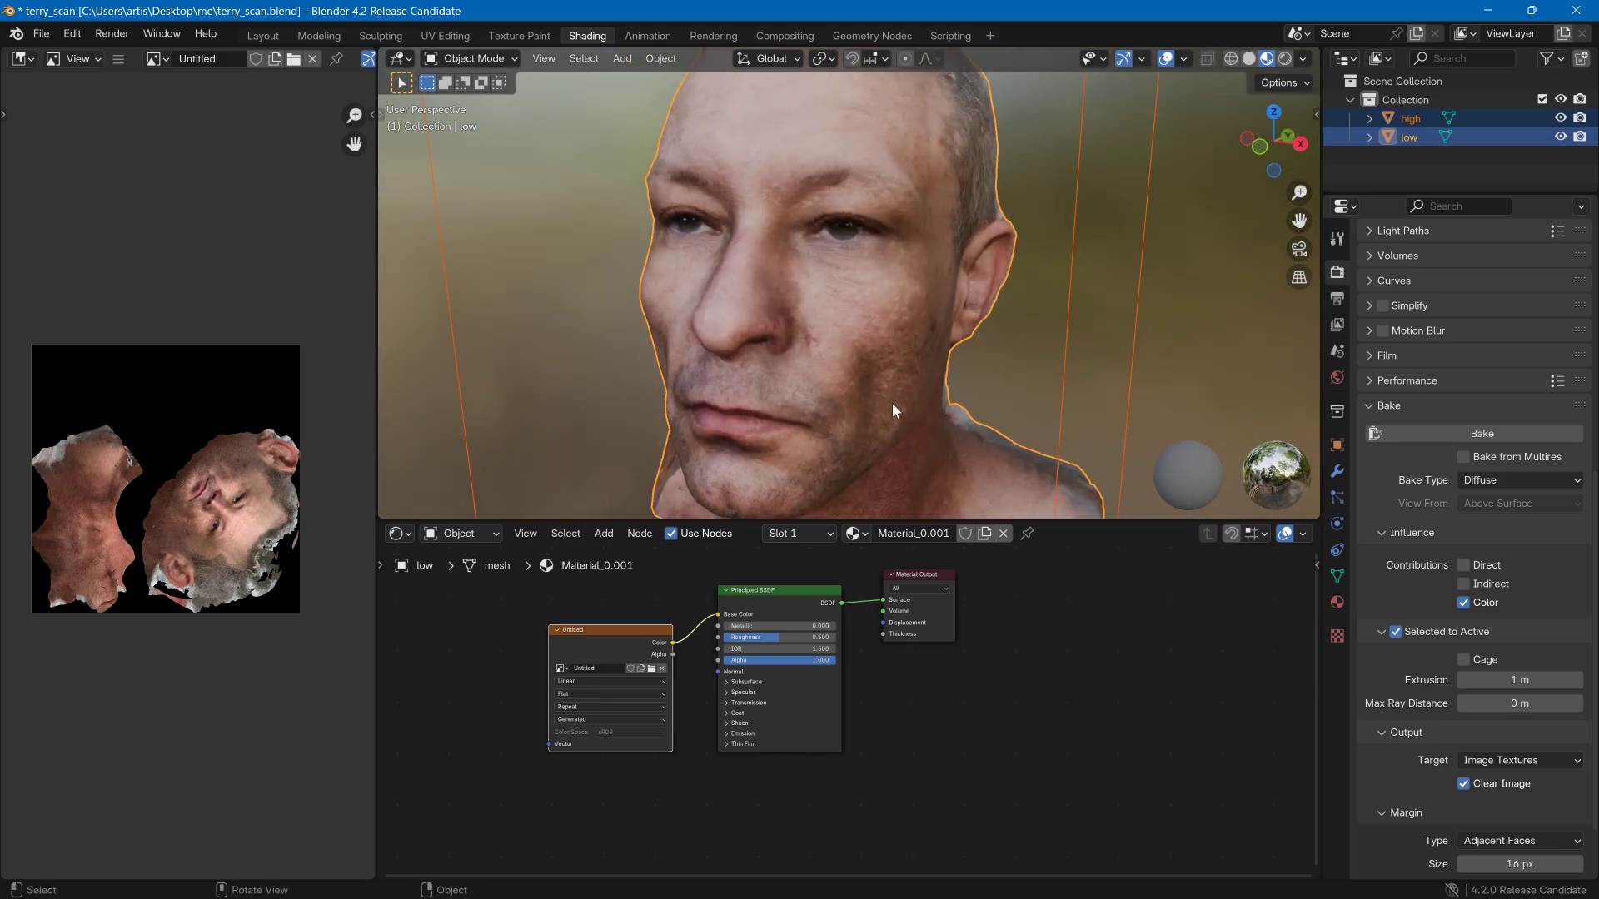
pyautogui.click(1561, 136)
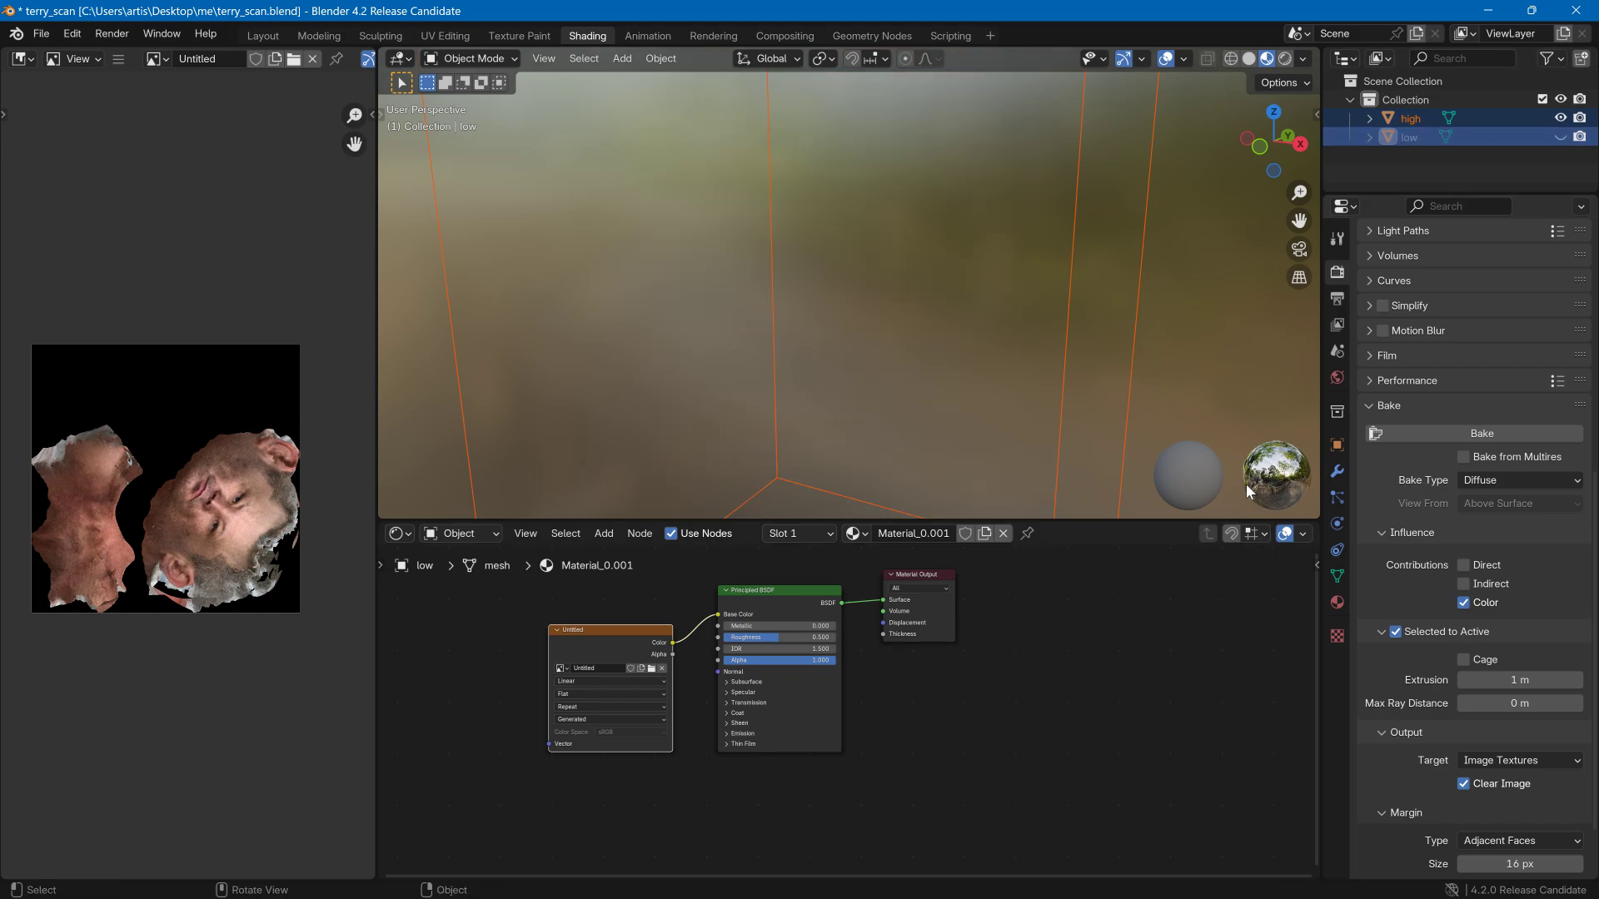
pyautogui.click(1130, 444)
# - Set high's viewport display back to Textured to compare its face with the baked low mesh
pyautogui.click(1337, 444)
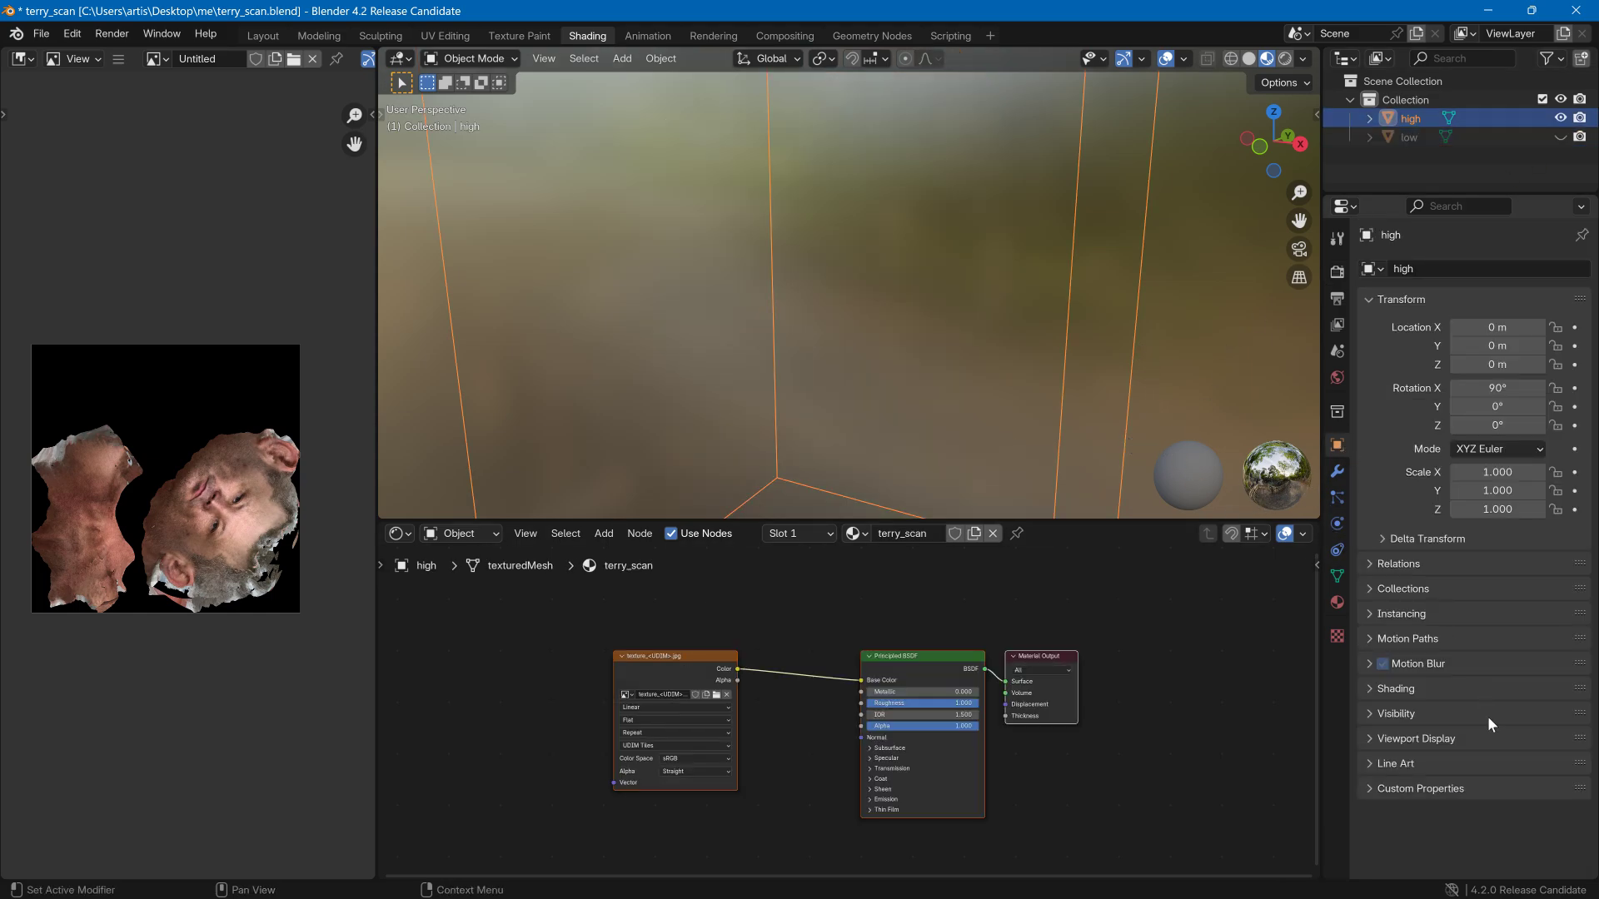
pyautogui.click(1447, 738)
pyautogui.scroll(-4, 1449, 739)
pyautogui.click(1507, 788)
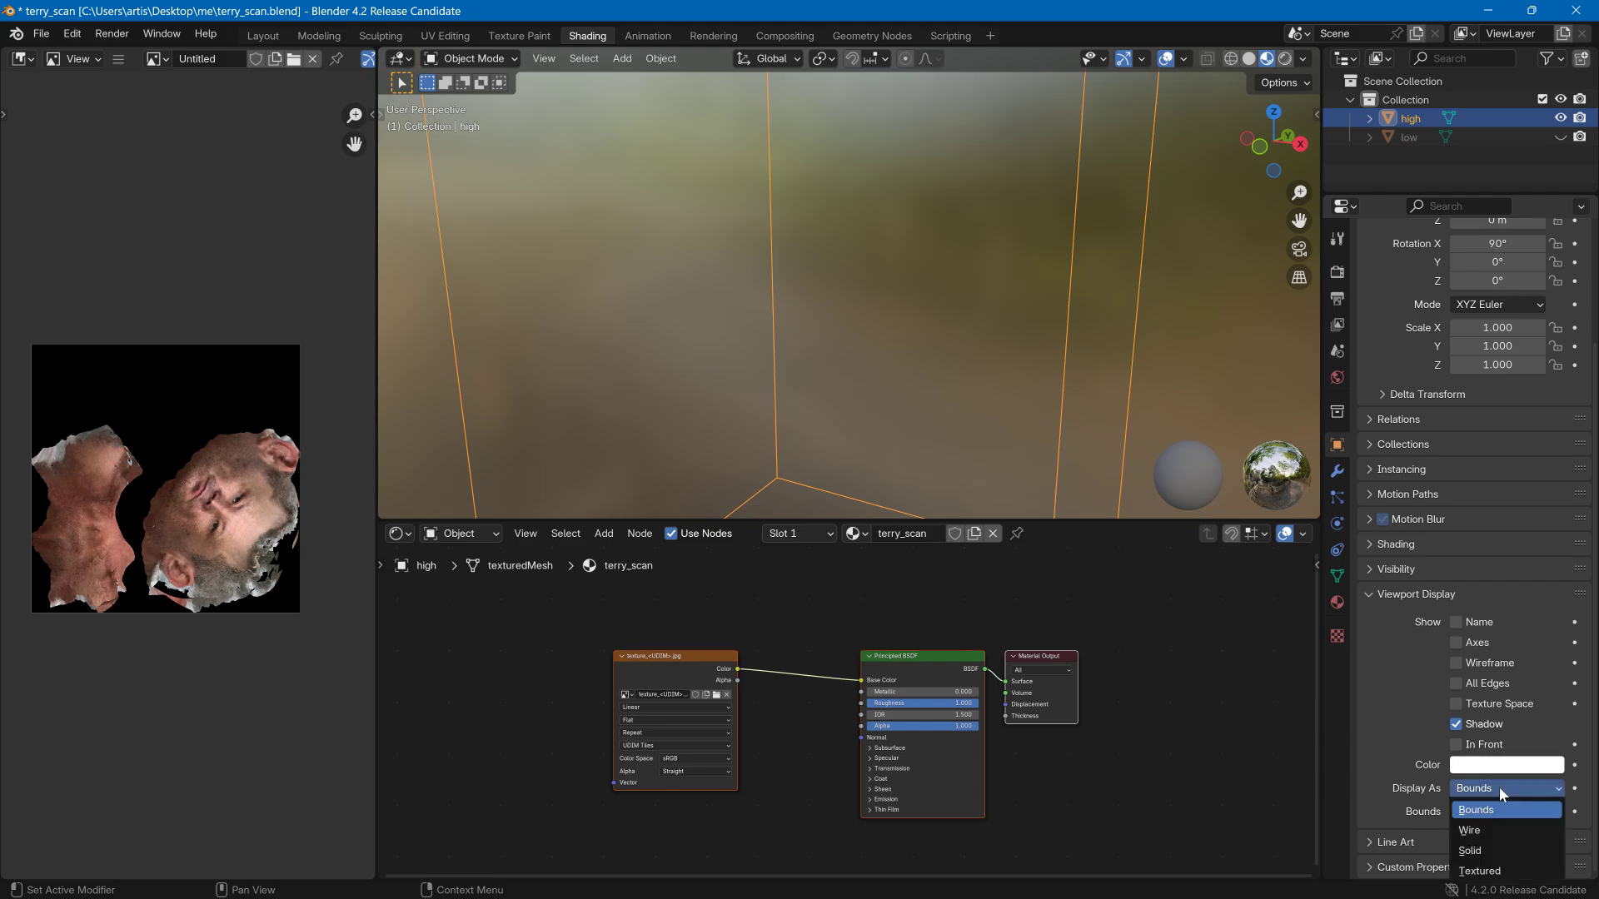
pyautogui.click(1482, 871)
pyautogui.scroll(4, 1070, 382)
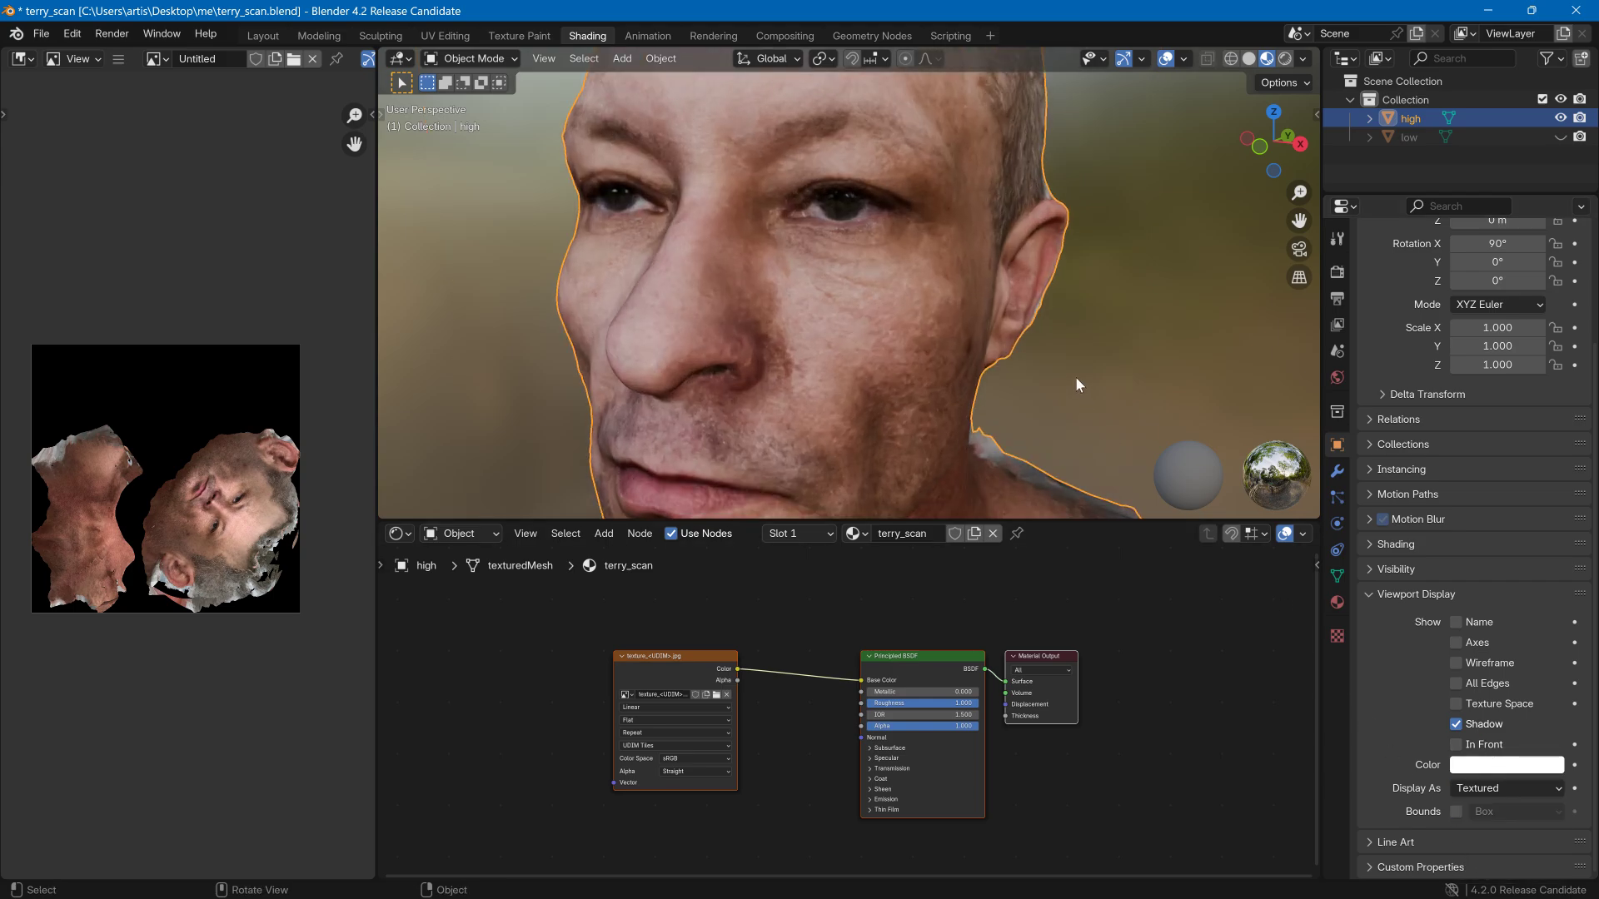
# - Switch visibility back and forth between high and low to compare their textured faces, ending with only low shown
pyautogui.click(1561, 119)
pyautogui.click(1560, 137)
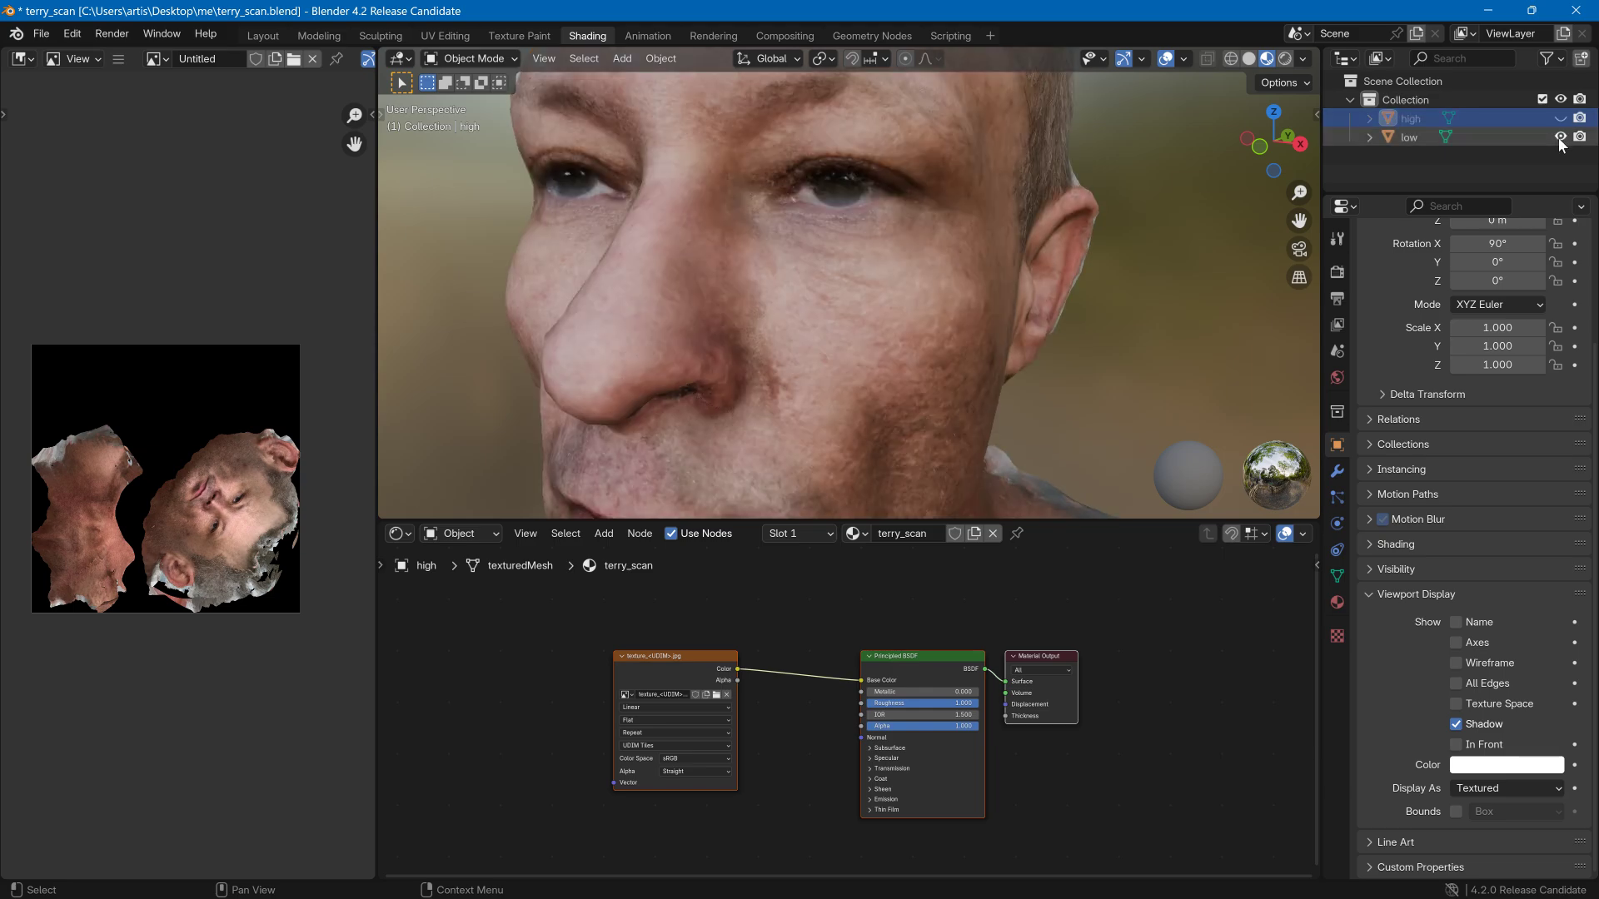
pyautogui.click(1560, 138)
pyautogui.click(1560, 137)
pyautogui.click(1561, 137)
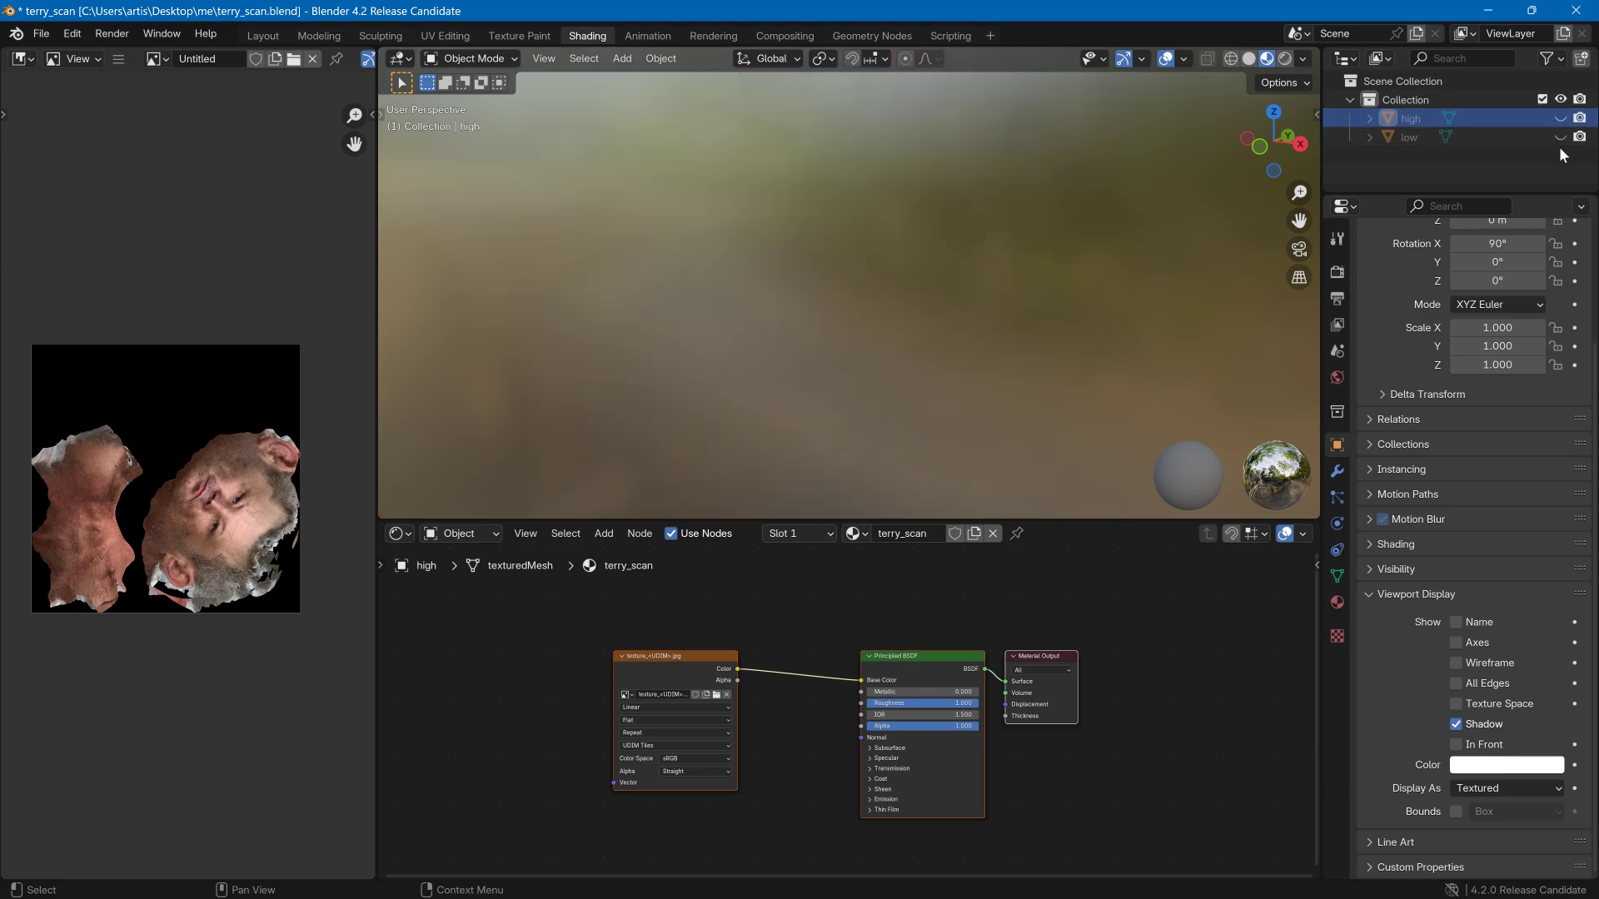
pyautogui.click(1561, 137)
pyautogui.click(1560, 137)
pyautogui.click(1560, 137)
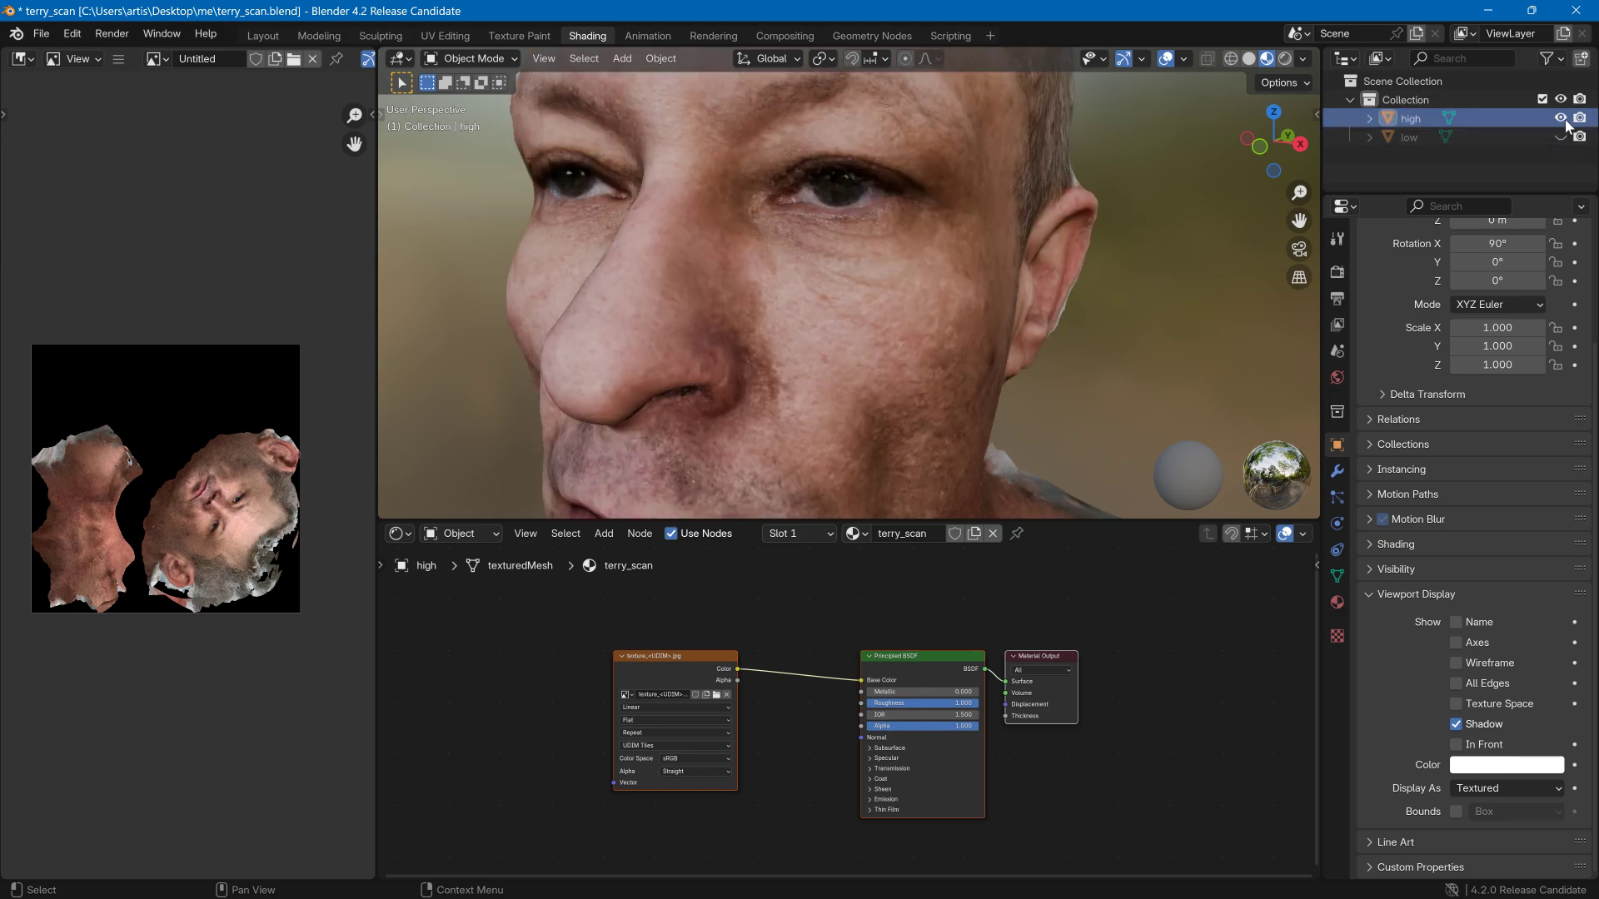
pyautogui.click(1560, 137)
pyautogui.click(1560, 138)
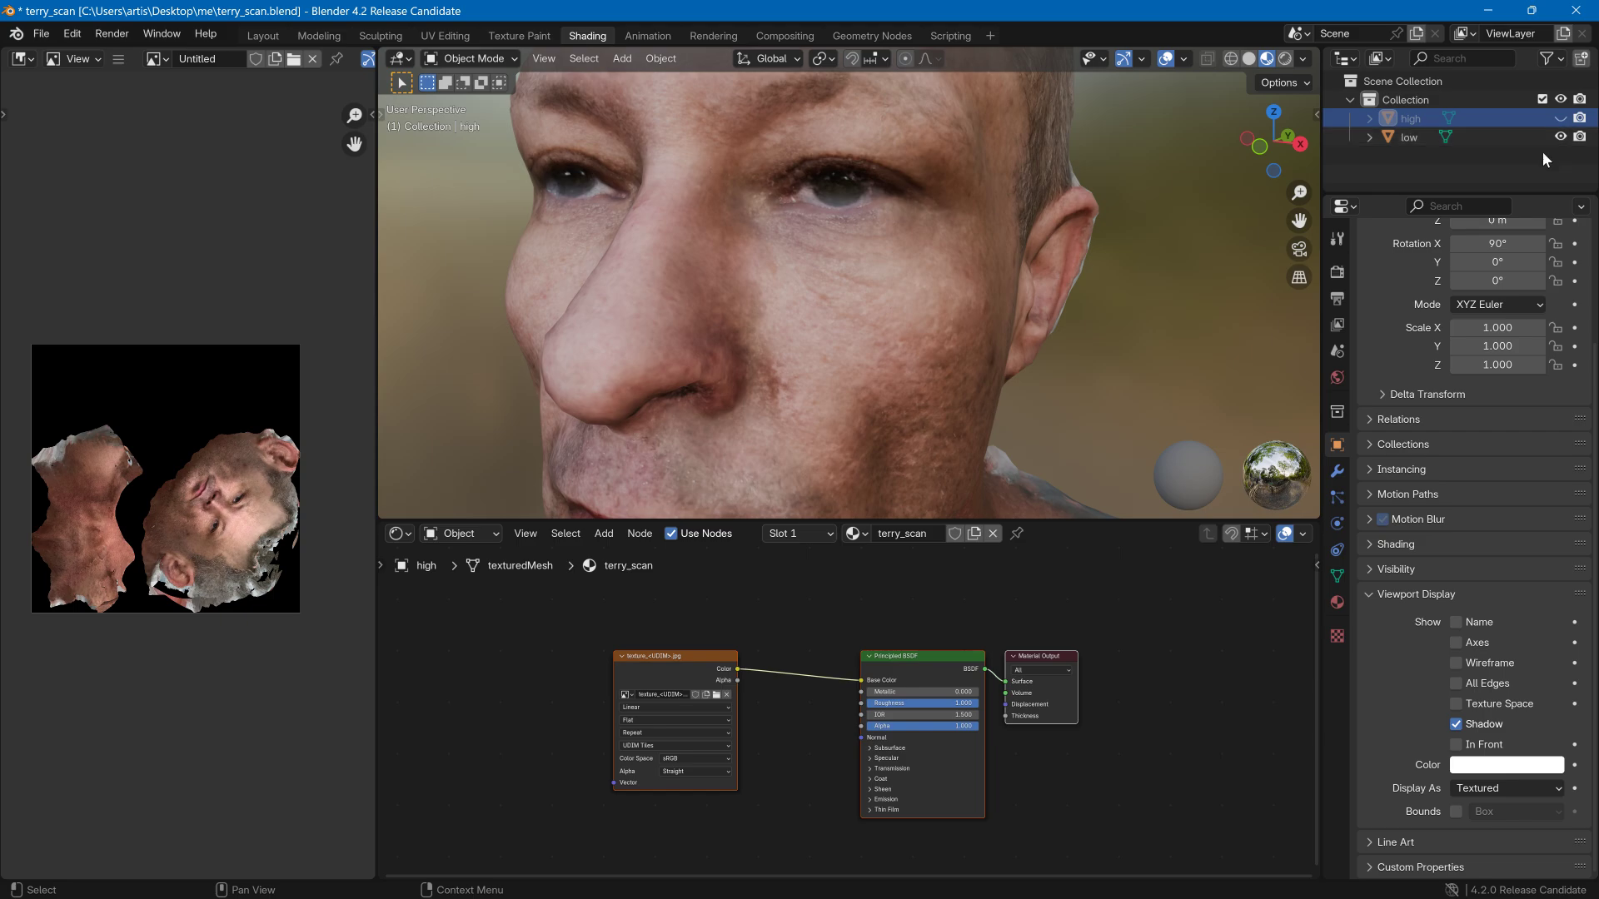
pyautogui.scroll(-5, 1184, 244)
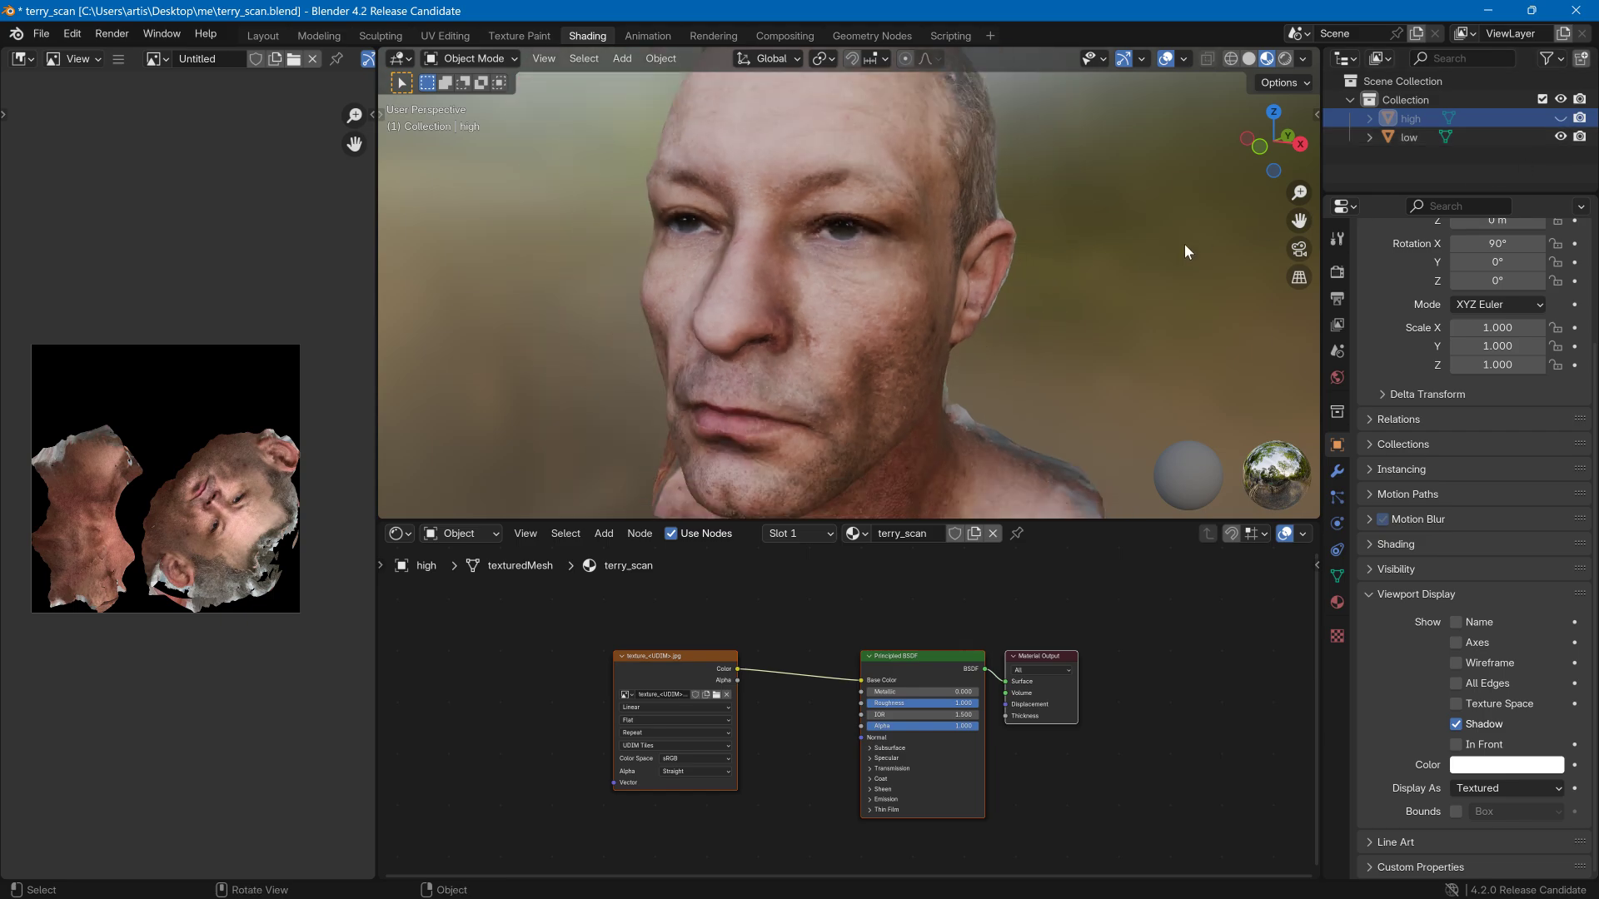
pyautogui.click(881, 287)
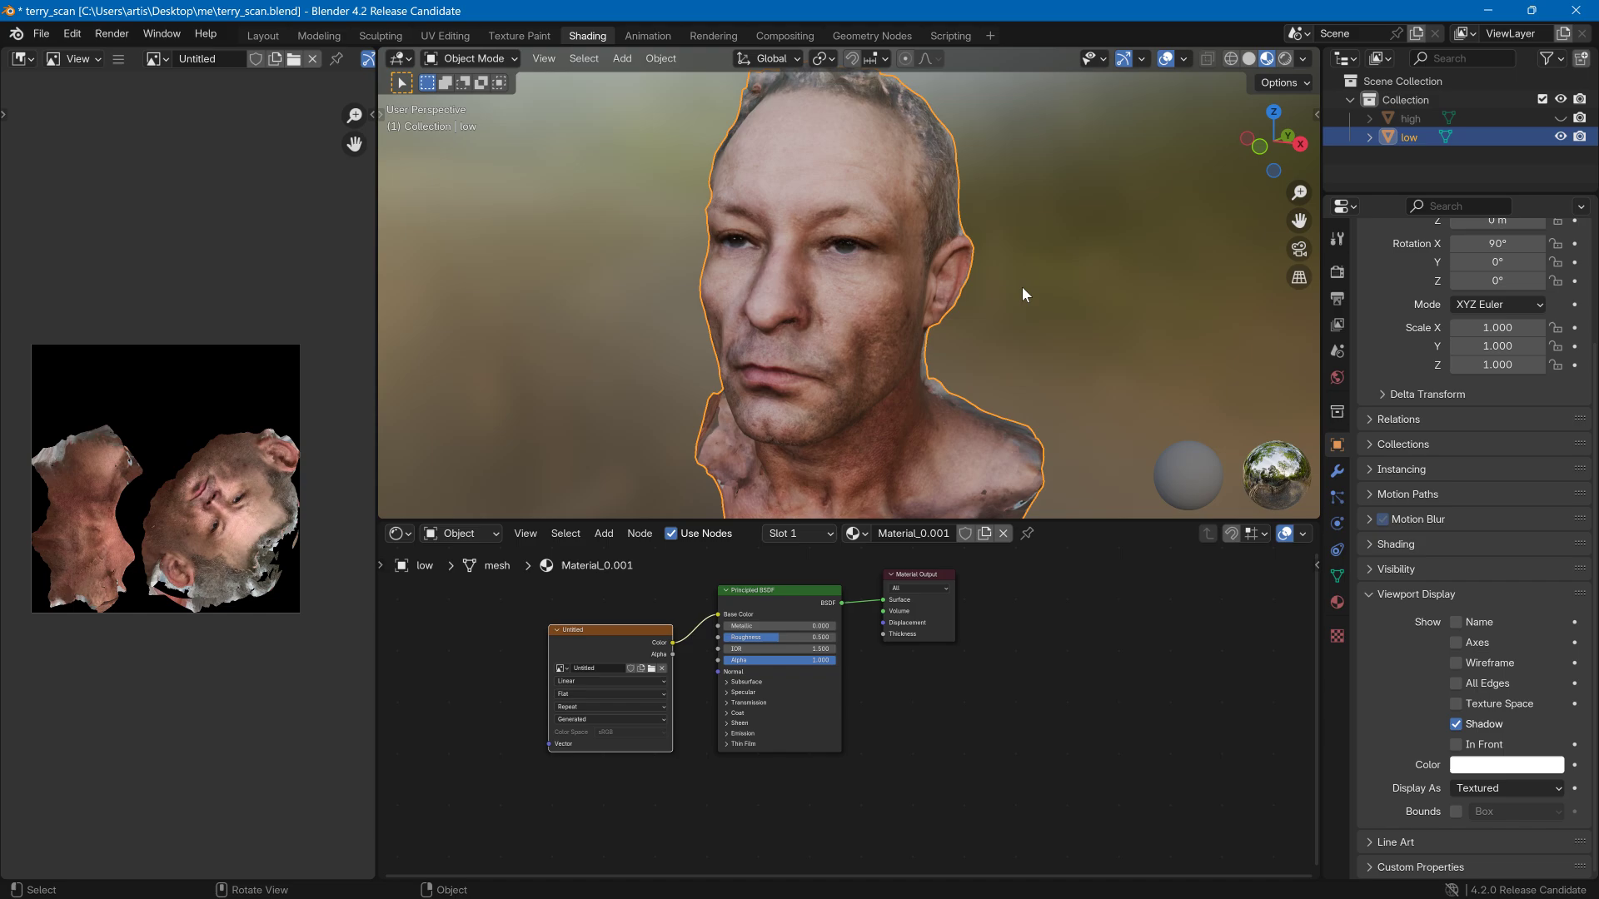
# - Unhide the high mesh, set its viewport display to Bounds and keep it selected by its bounding box
pyautogui.click(1560, 117)
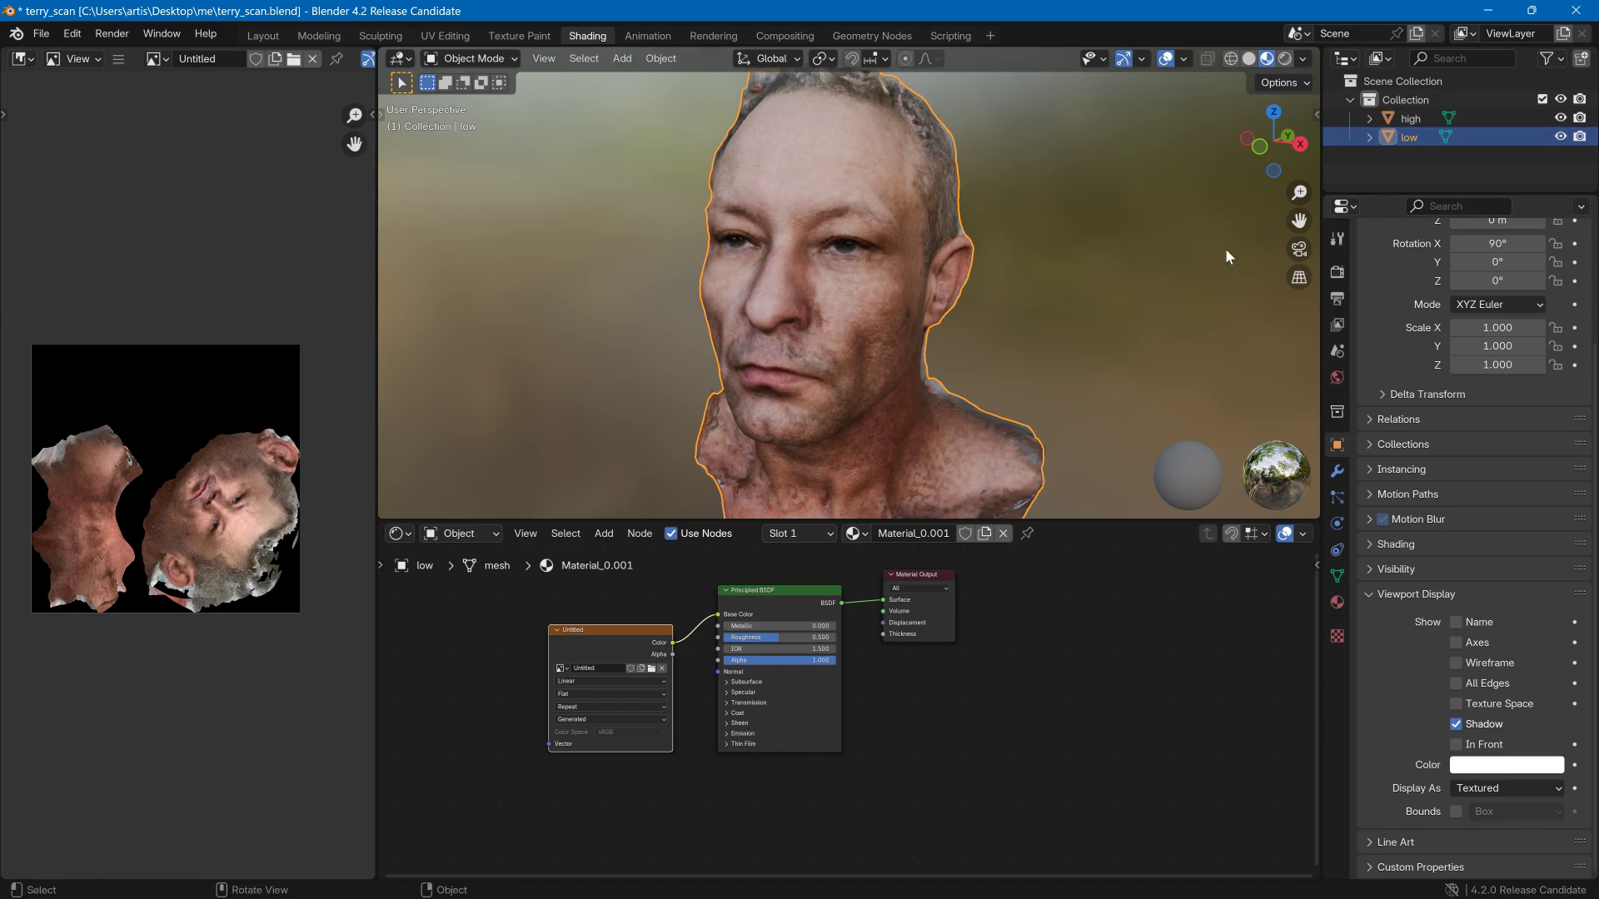
pyautogui.click(1062, 288)
pyautogui.click(931, 267)
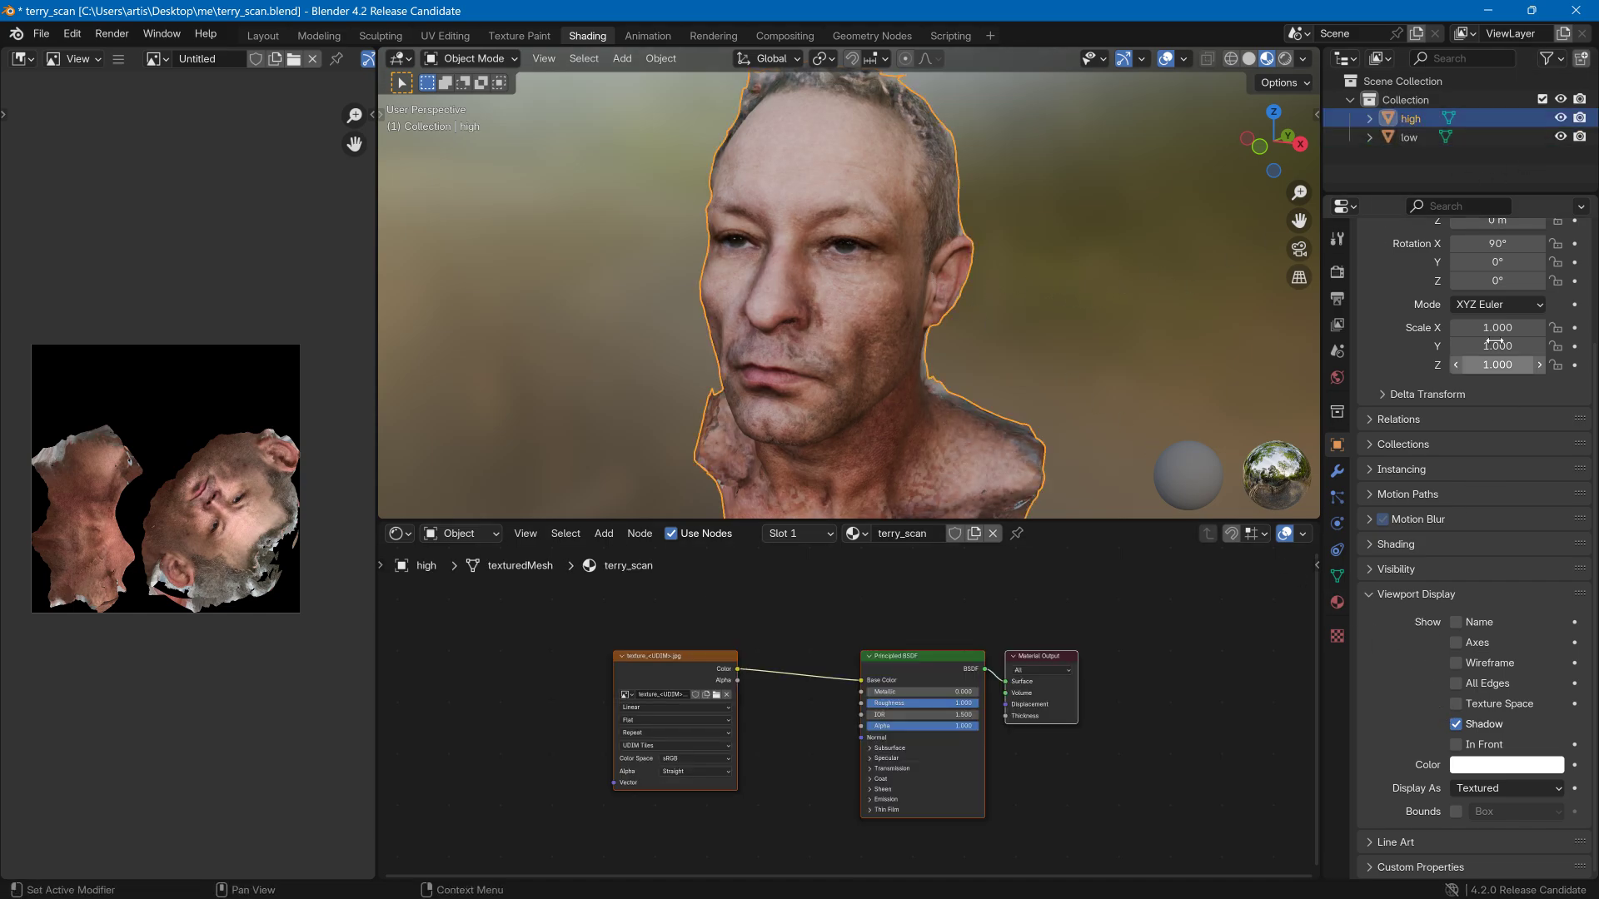
pyautogui.click(1505, 786)
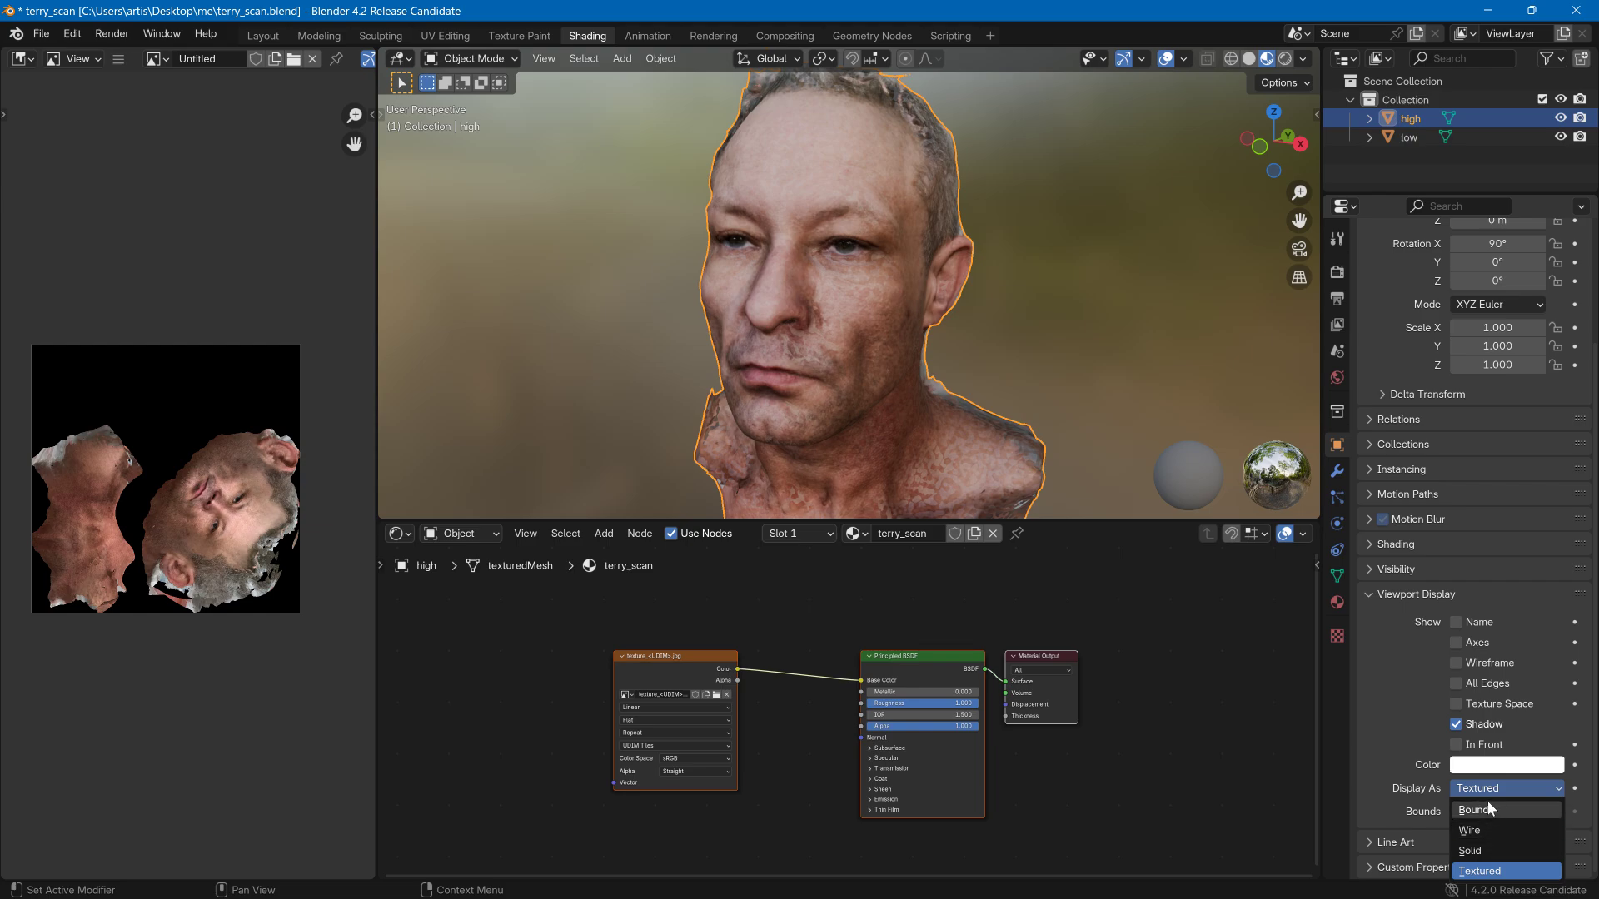
pyautogui.click(1487, 805)
pyautogui.moveTo(1119, 302); pyautogui.dragTo(1138, 278, button='middle')
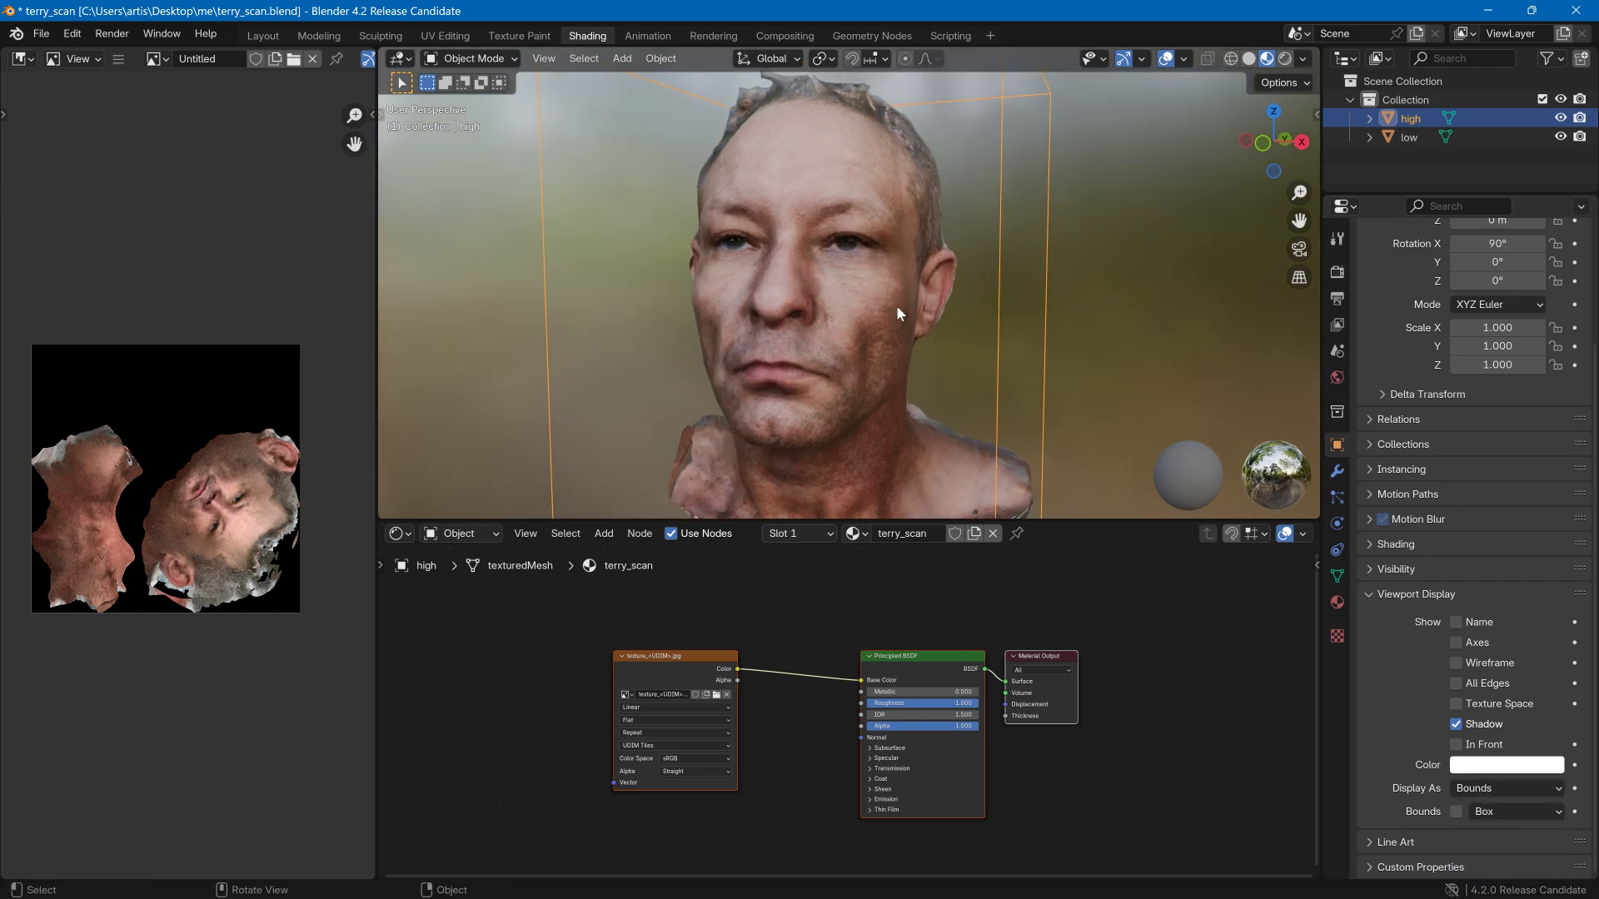
pyautogui.click(1034, 317)
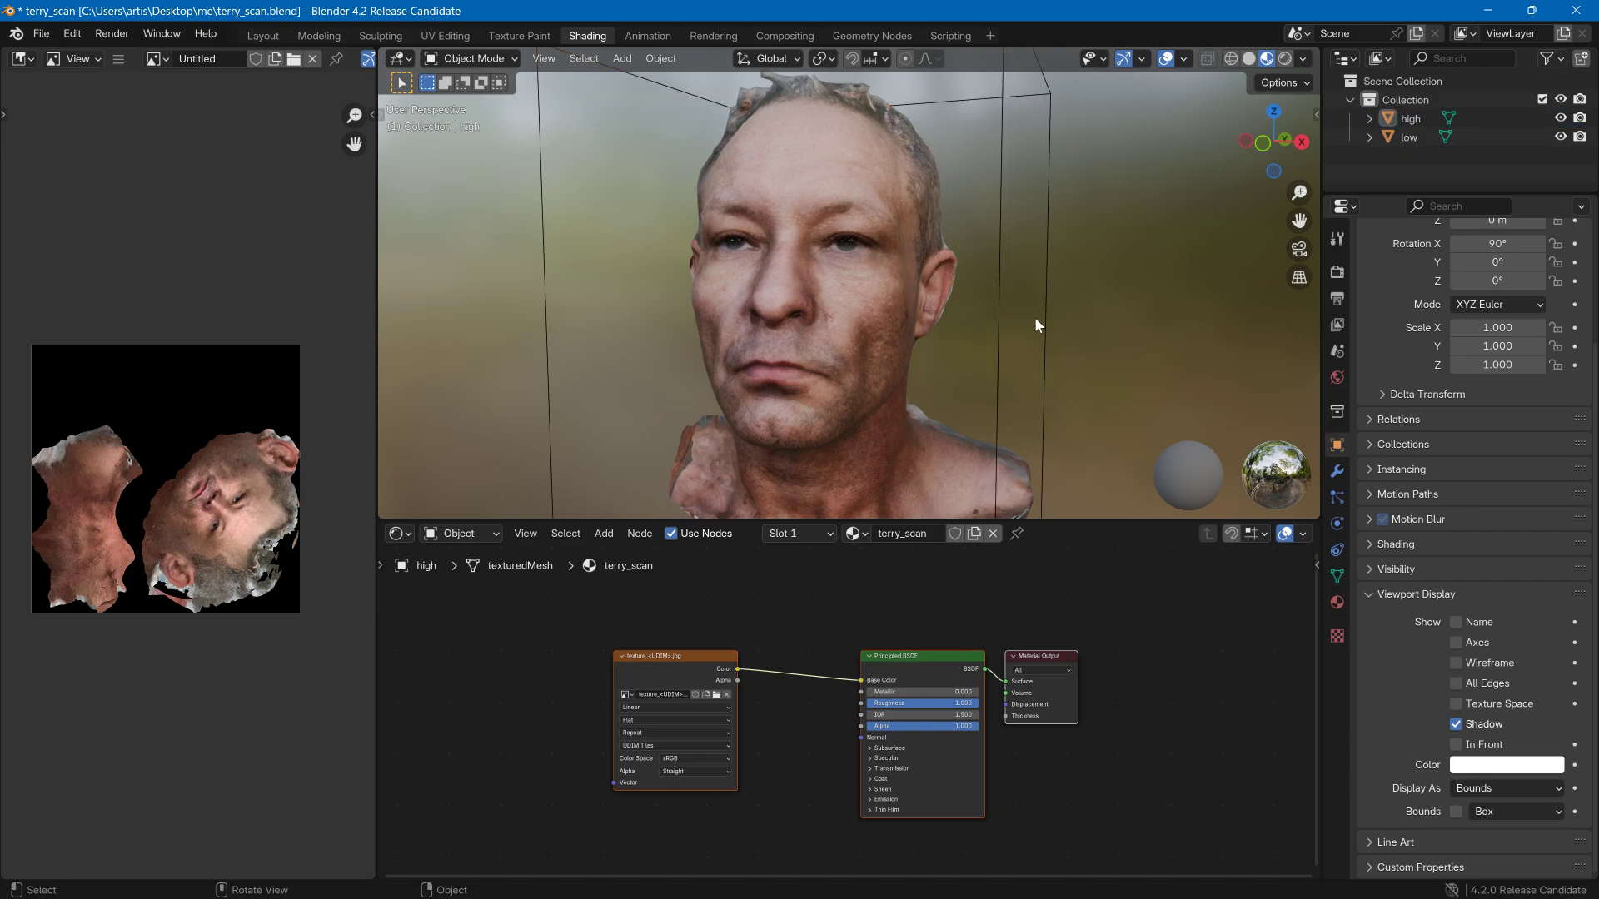
pyautogui.click(1046, 317)
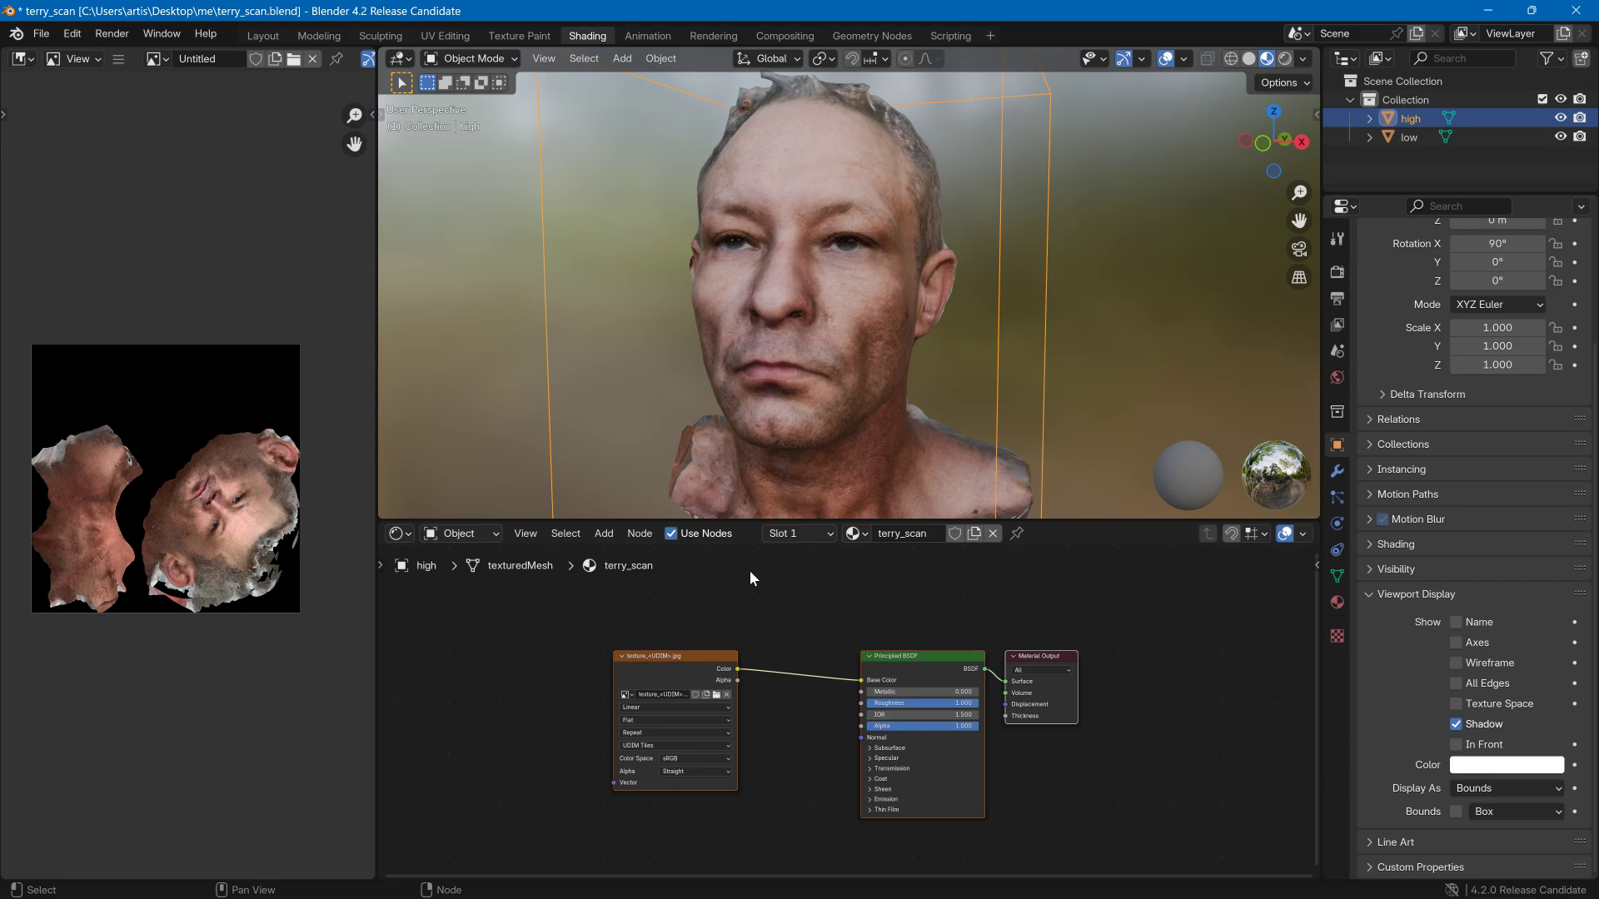
pyautogui.click(603, 534)
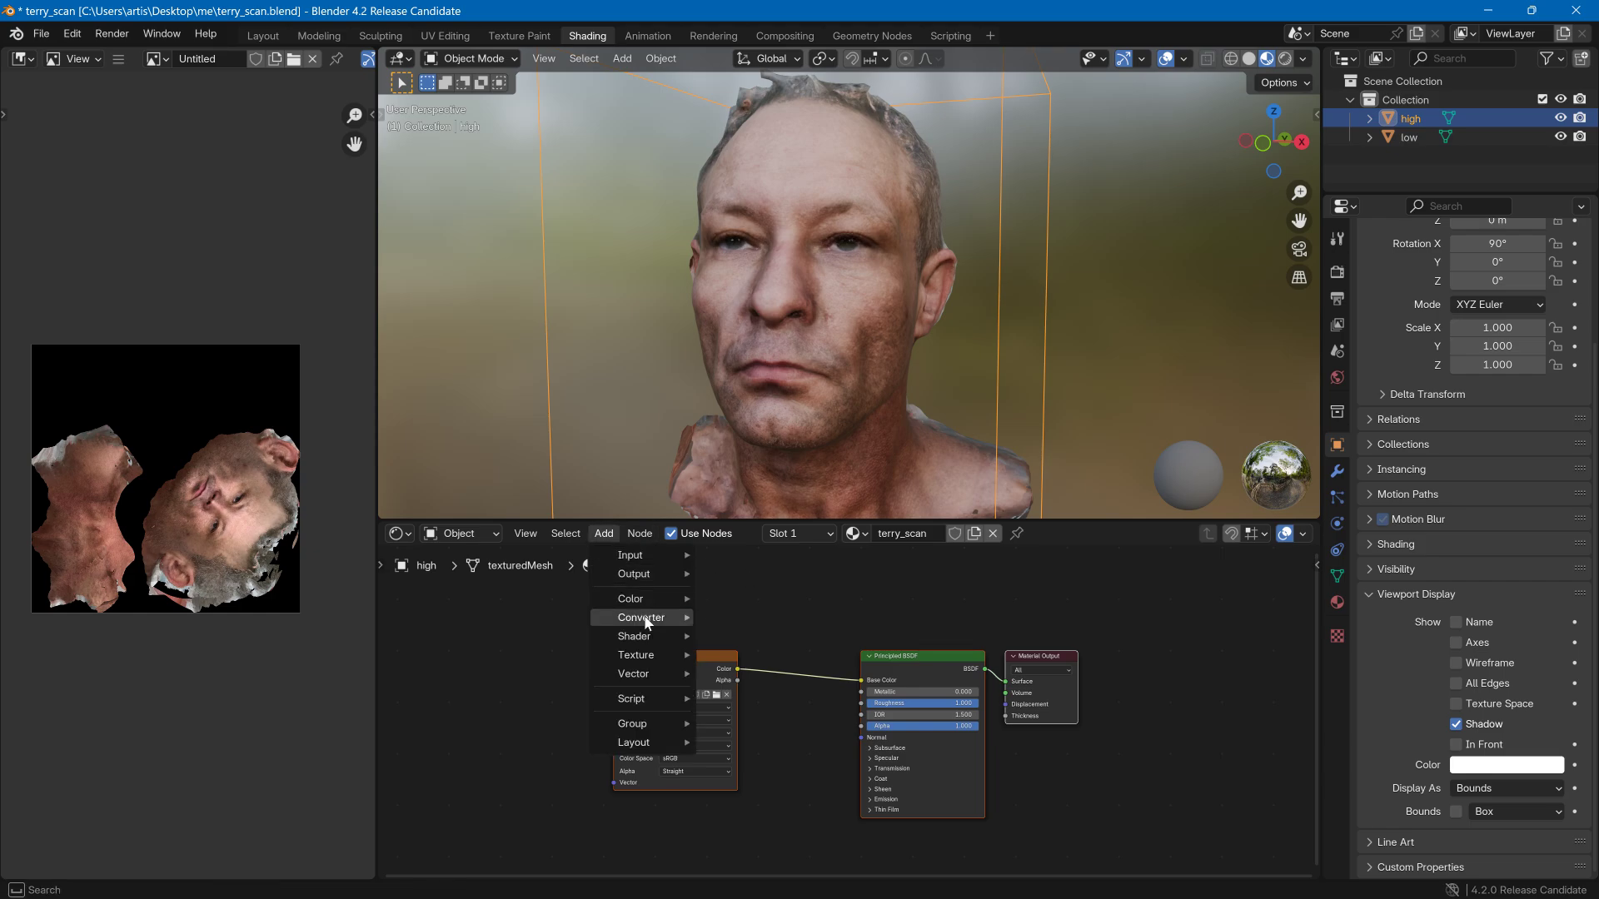
pyautogui.moveTo(676, 655)
pyautogui.click(759, 523)
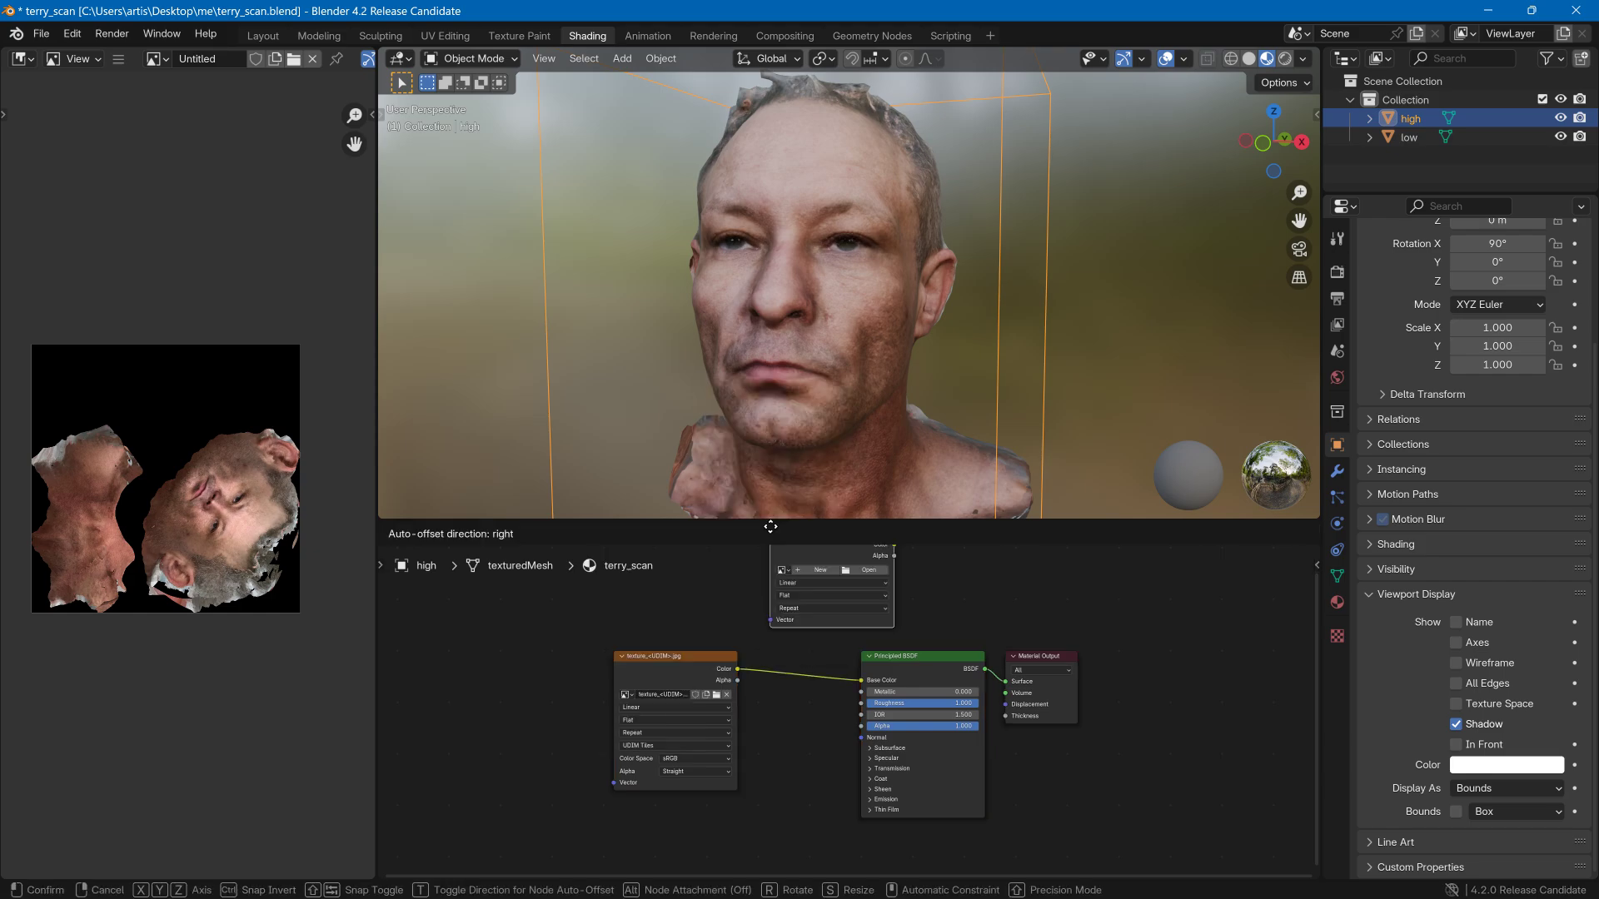
pyautogui.click(500, 658)
pyautogui.click(500, 657)
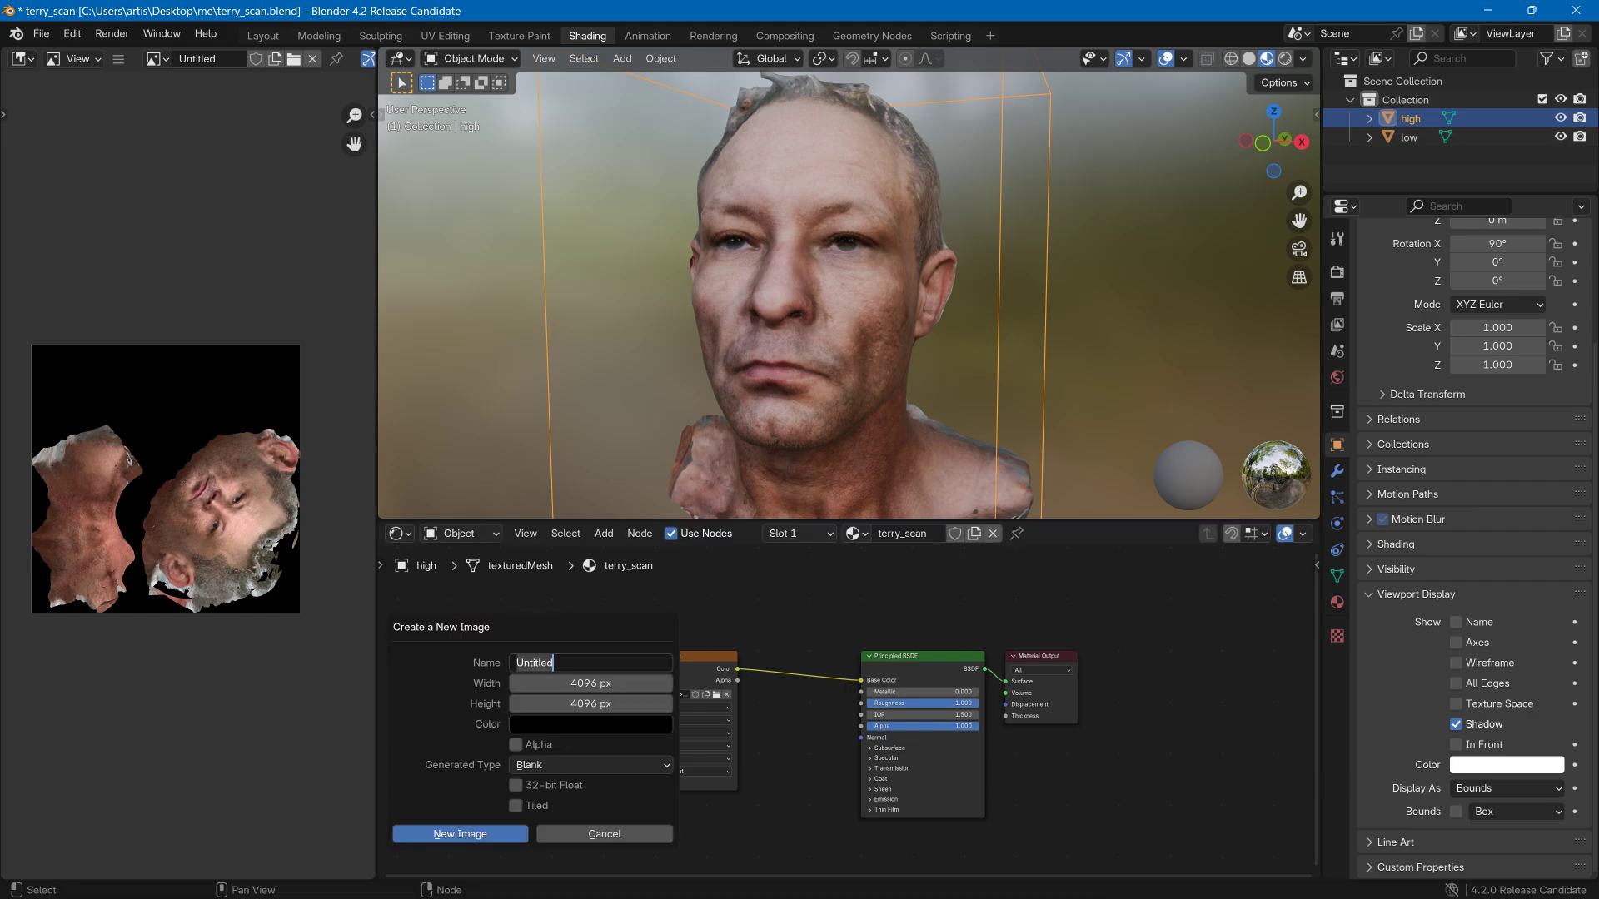
pyautogui.click(471, 833)
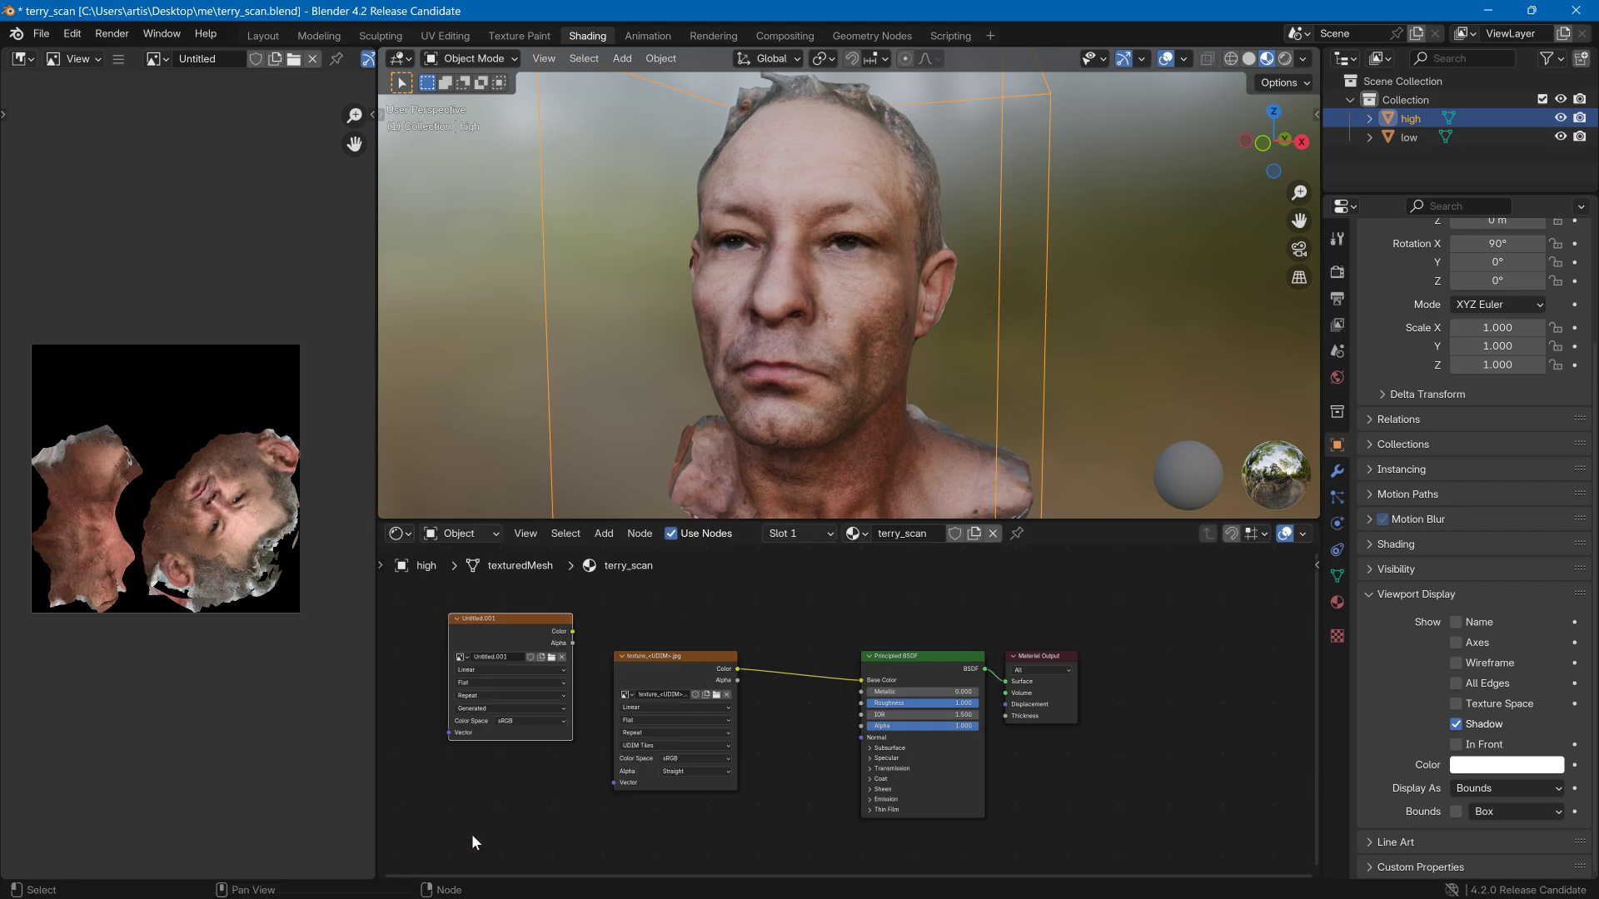
pyautogui.click(526, 722)
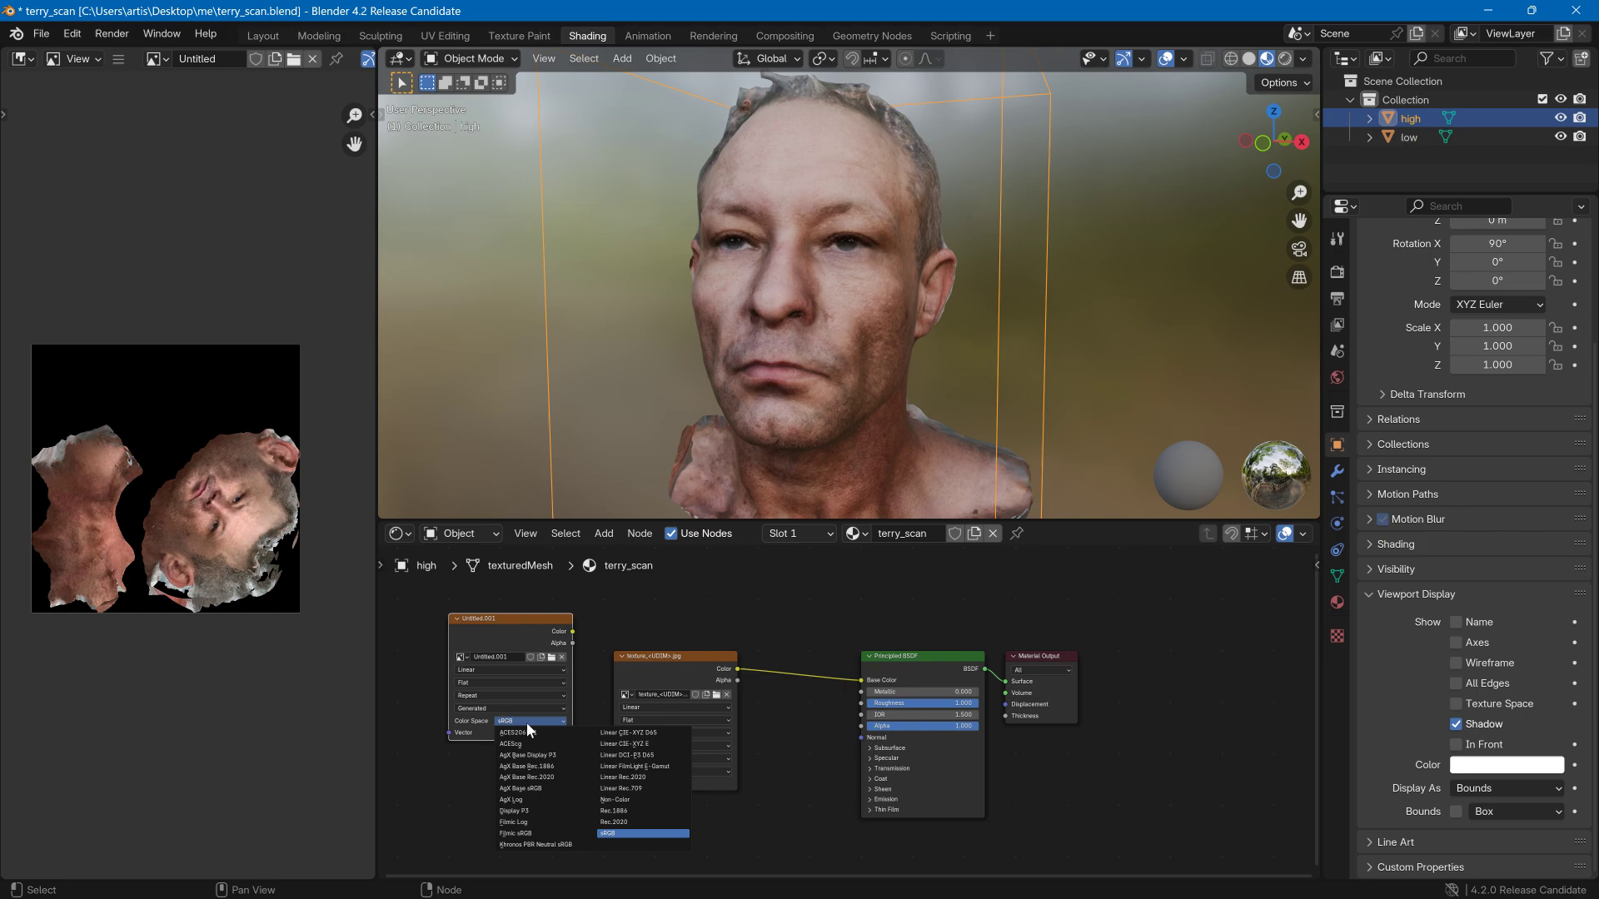
pyautogui.click(642, 777)
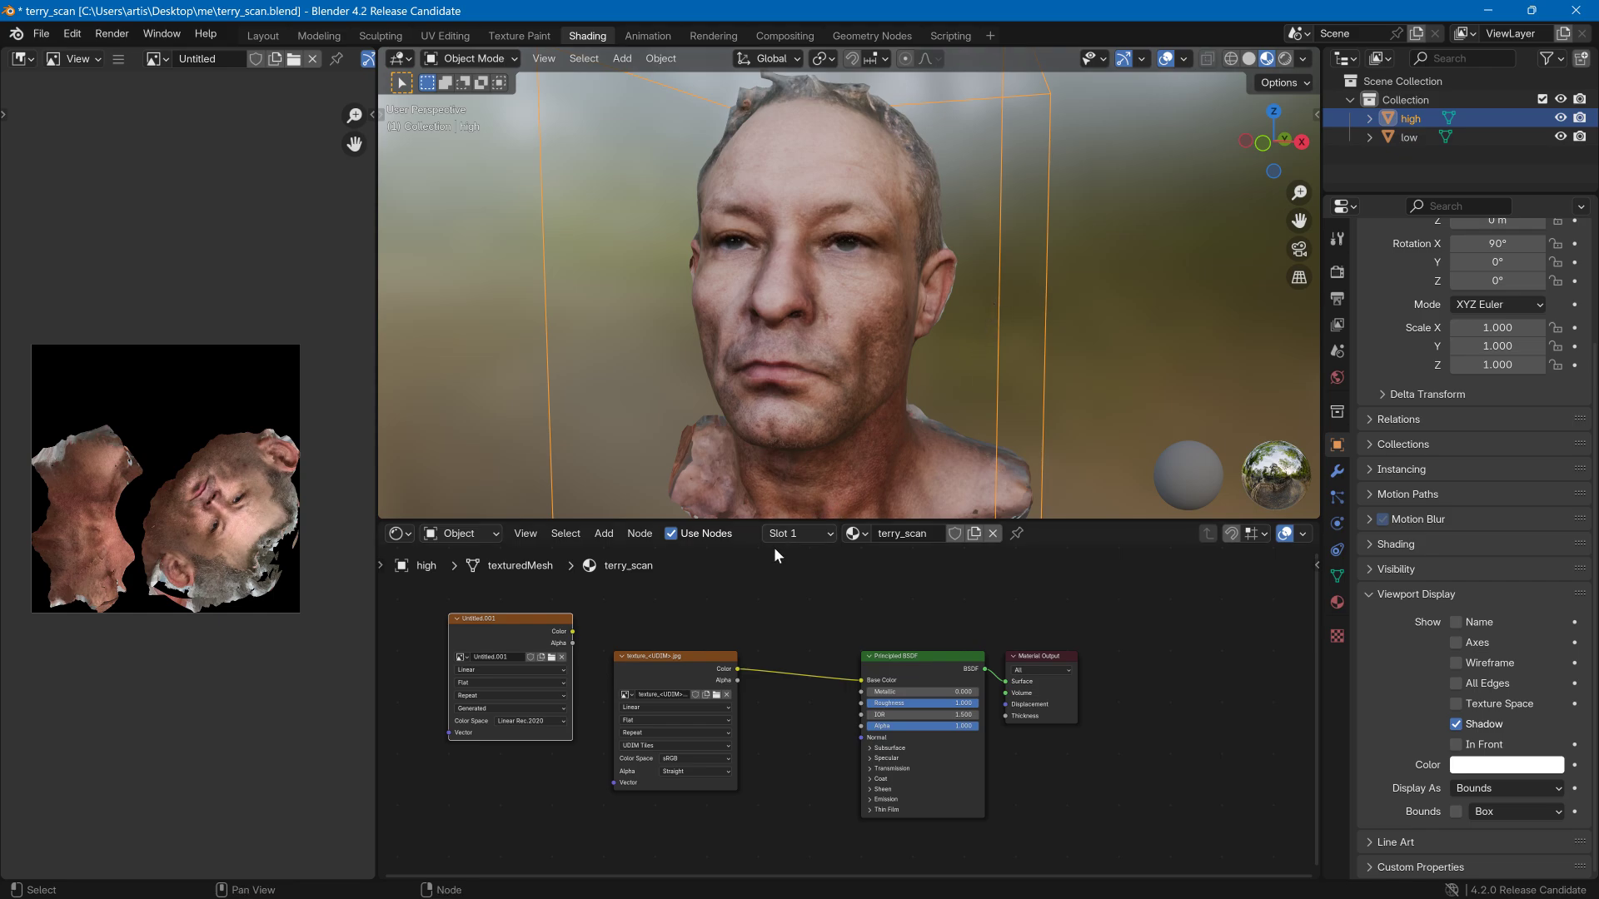
pyautogui.click(1023, 388)
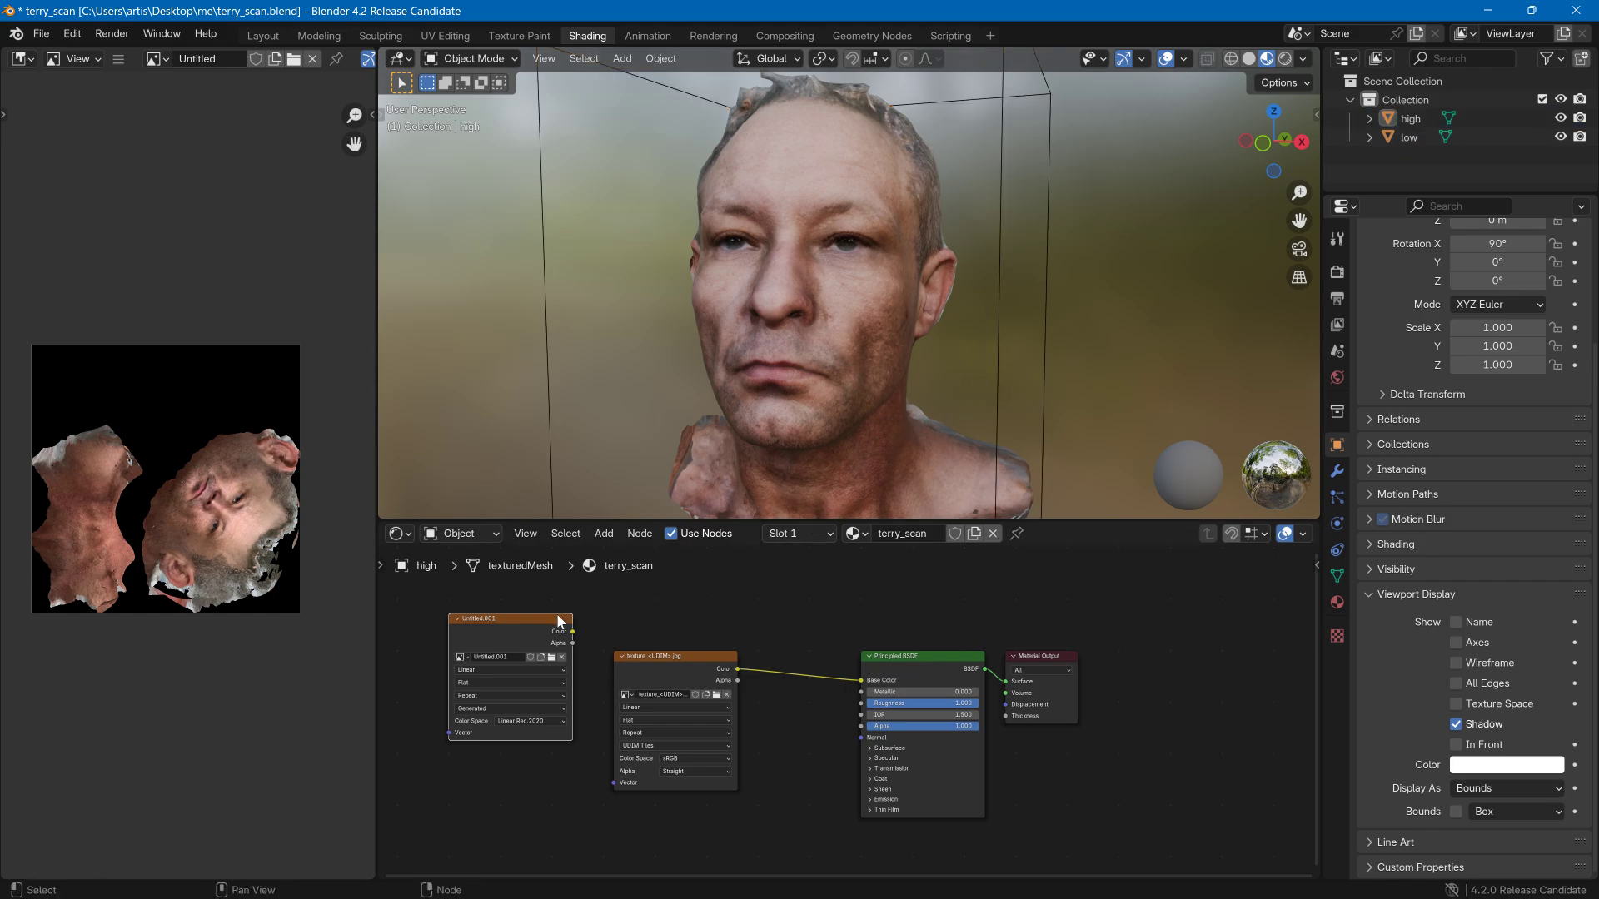
pyautogui.press('Delete')
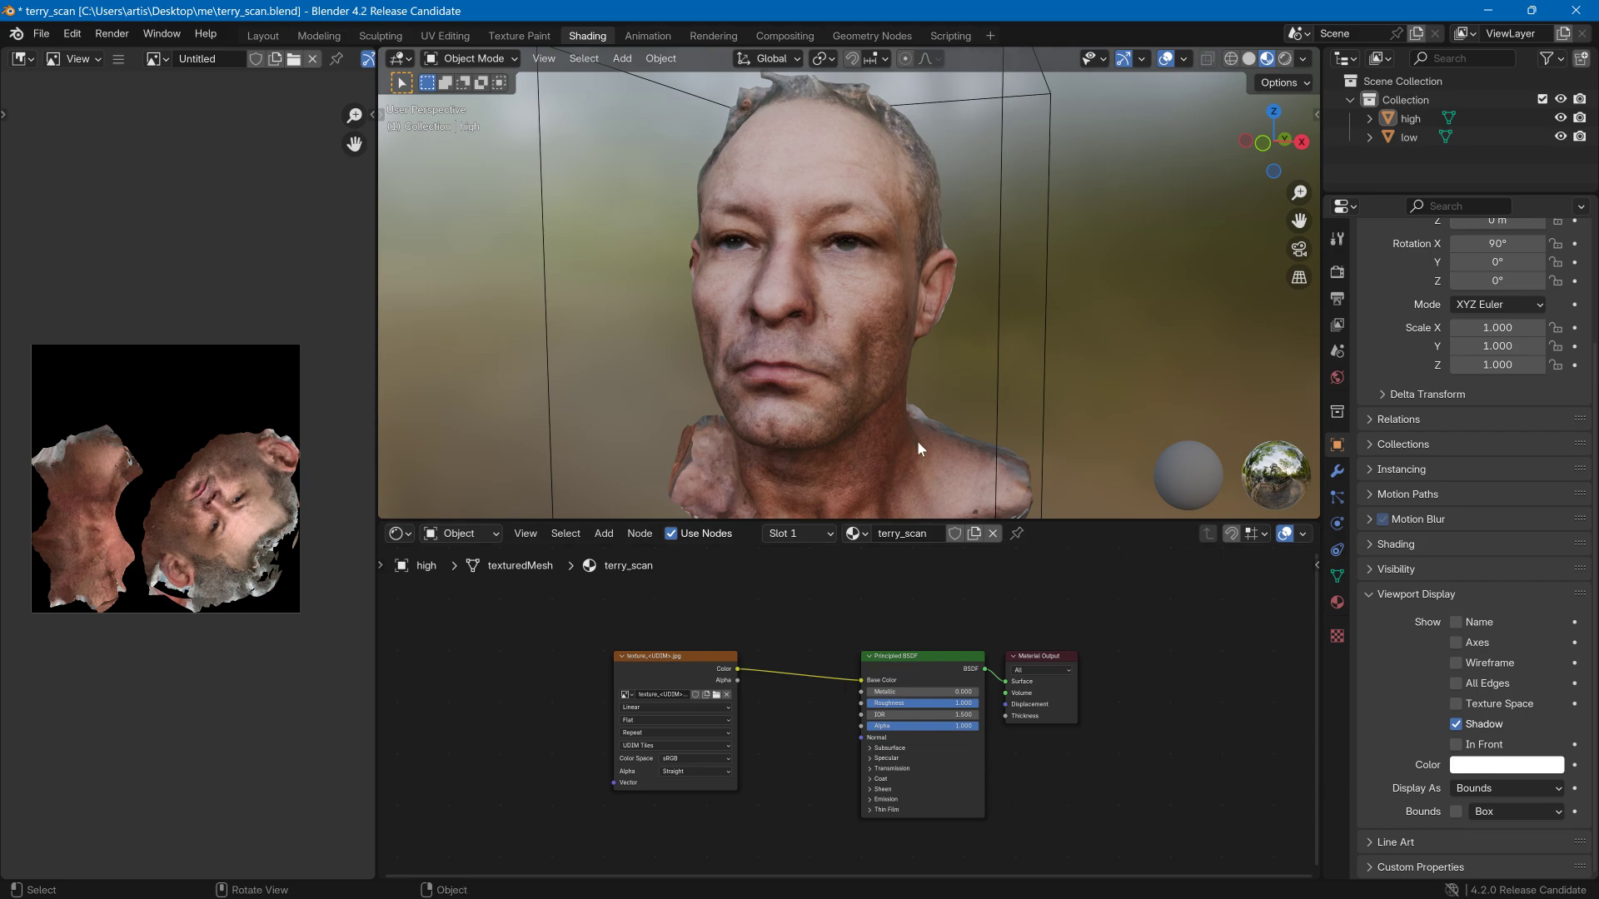
# - With high selected and low active, add an Image Texture node with a new 4096 px image in Linear Rec.2020 color space to low's material
pyautogui.click(998, 380)
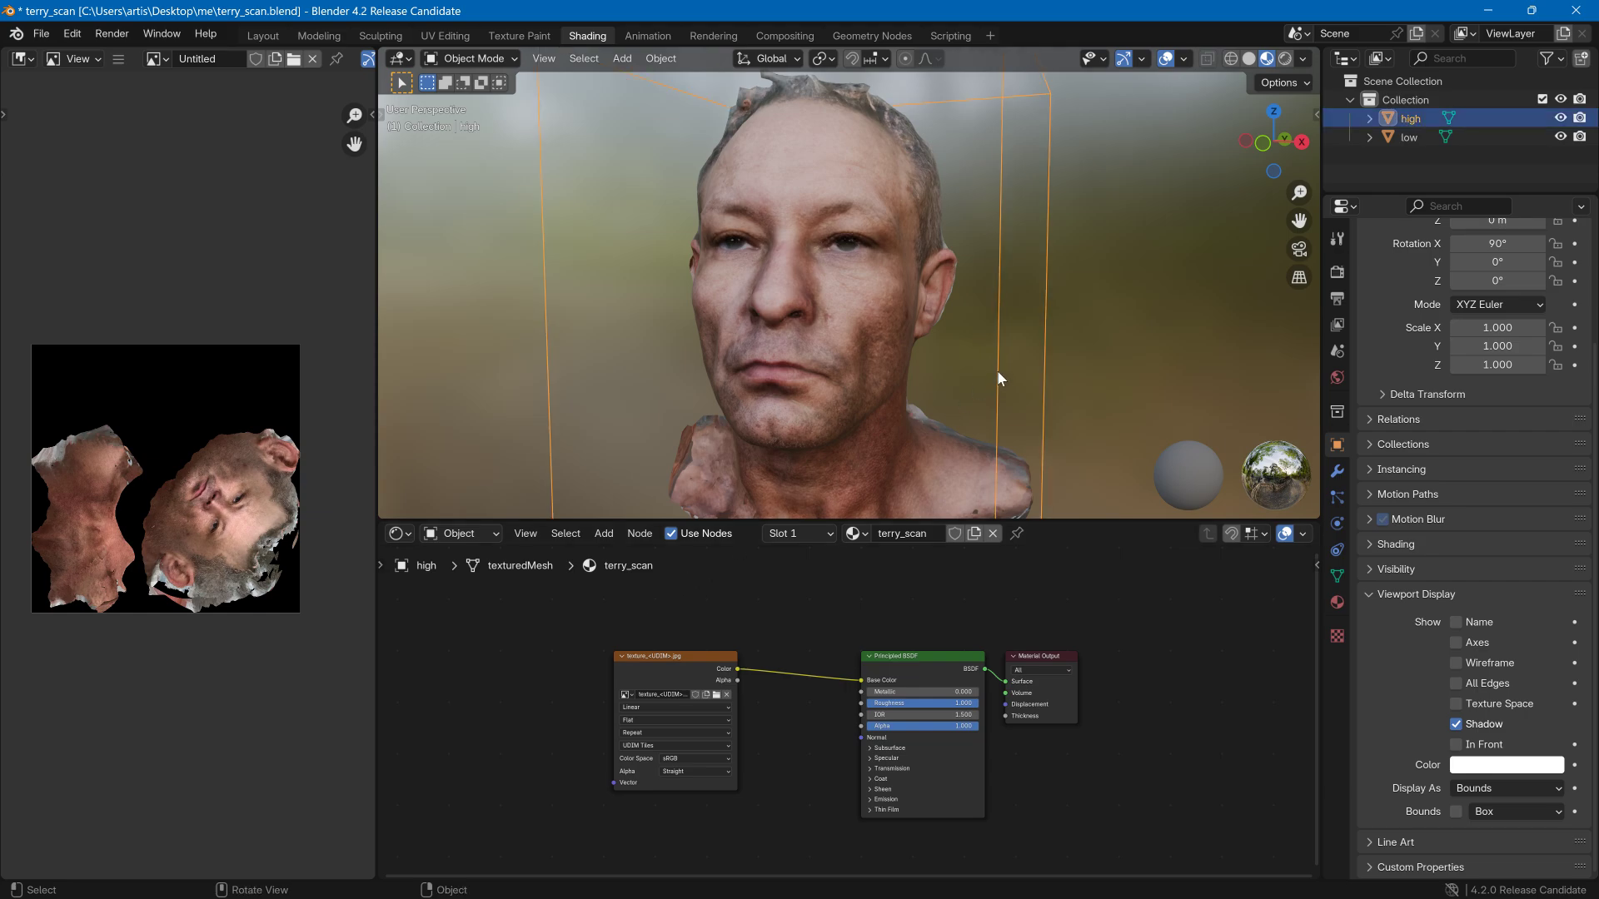
pyautogui.keyDown('shift'); pyautogui.click(875, 350); pyautogui.keyUp('shift')
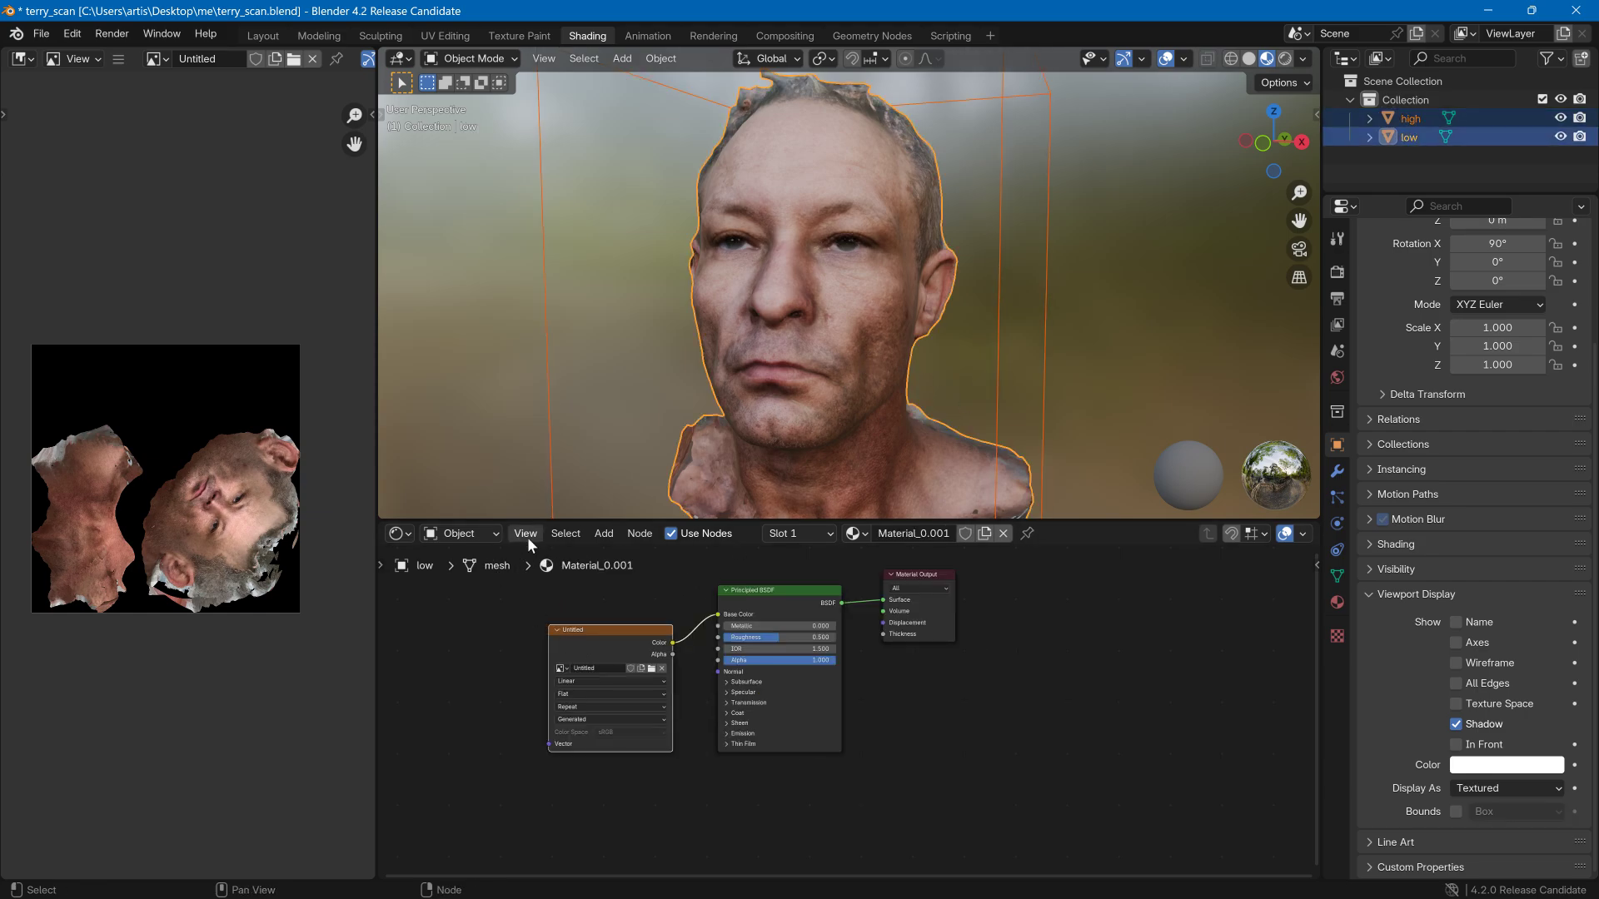
pyautogui.click(593, 533)
pyautogui.moveTo(614, 654)
pyautogui.click(603, 534)
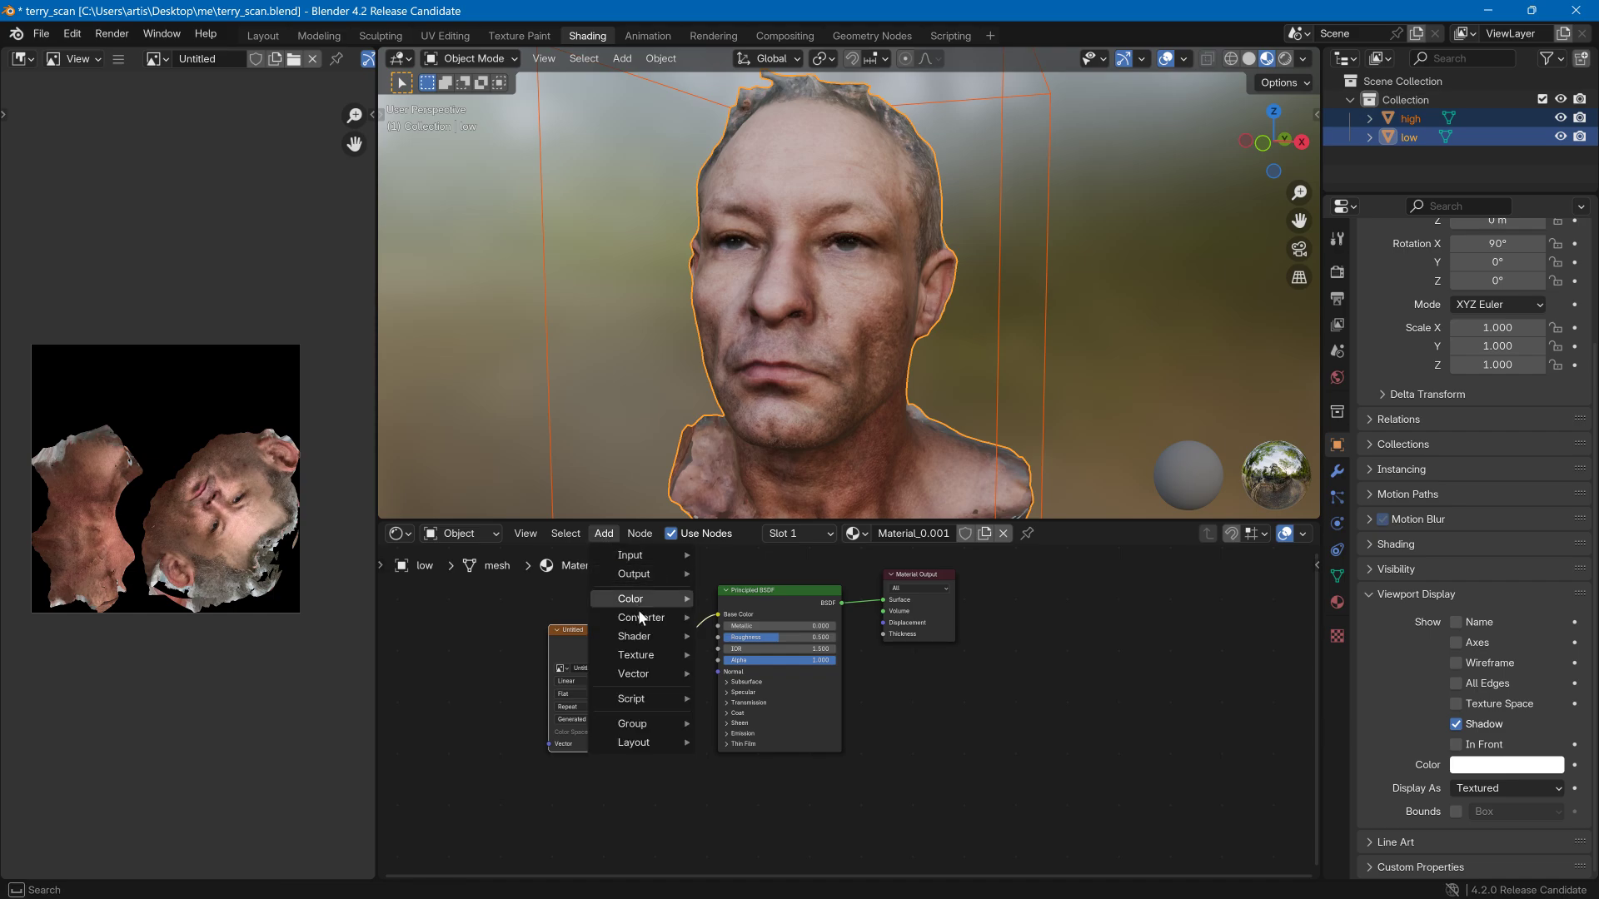
pyautogui.click(751, 525)
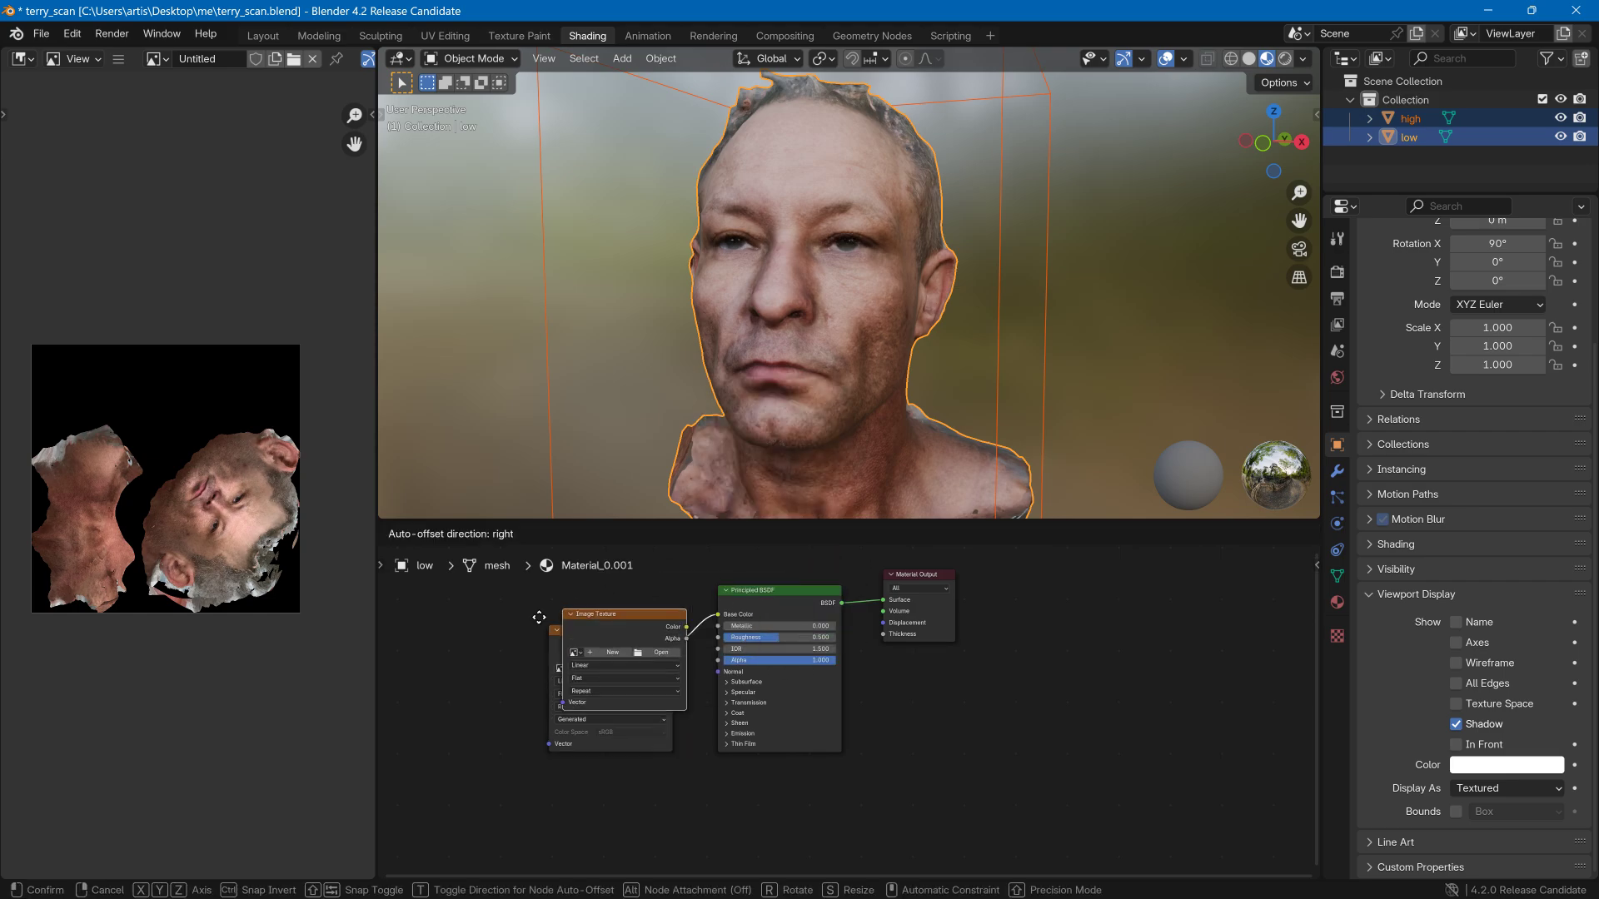
pyautogui.click(442, 652)
pyautogui.click(460, 682)
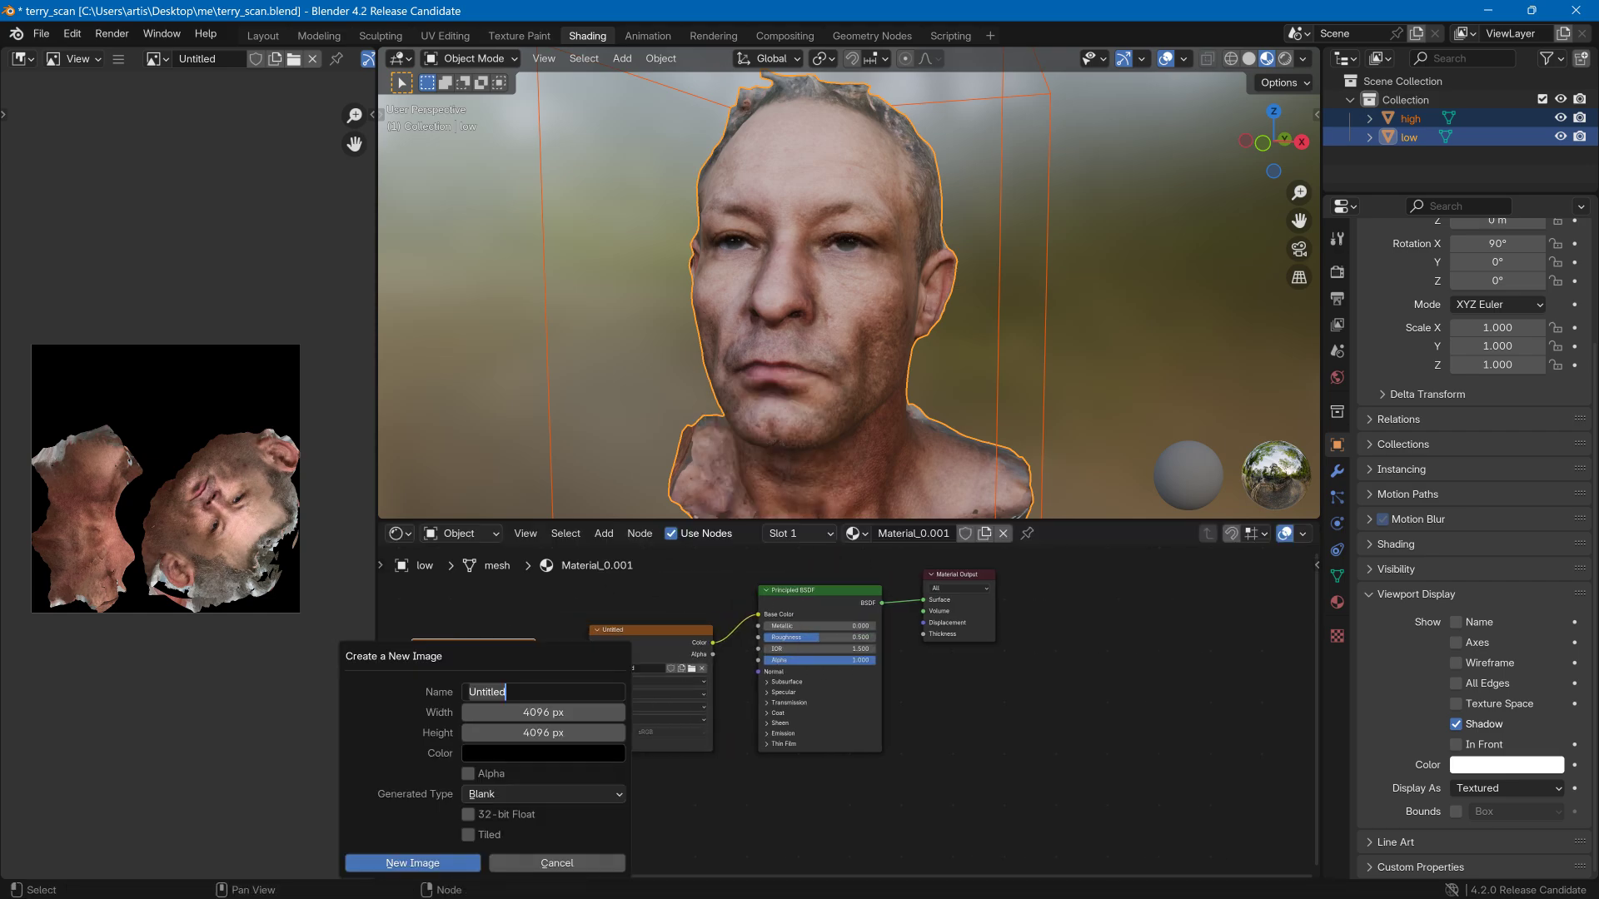
pyautogui.press('Return')
pyautogui.click(478, 746)
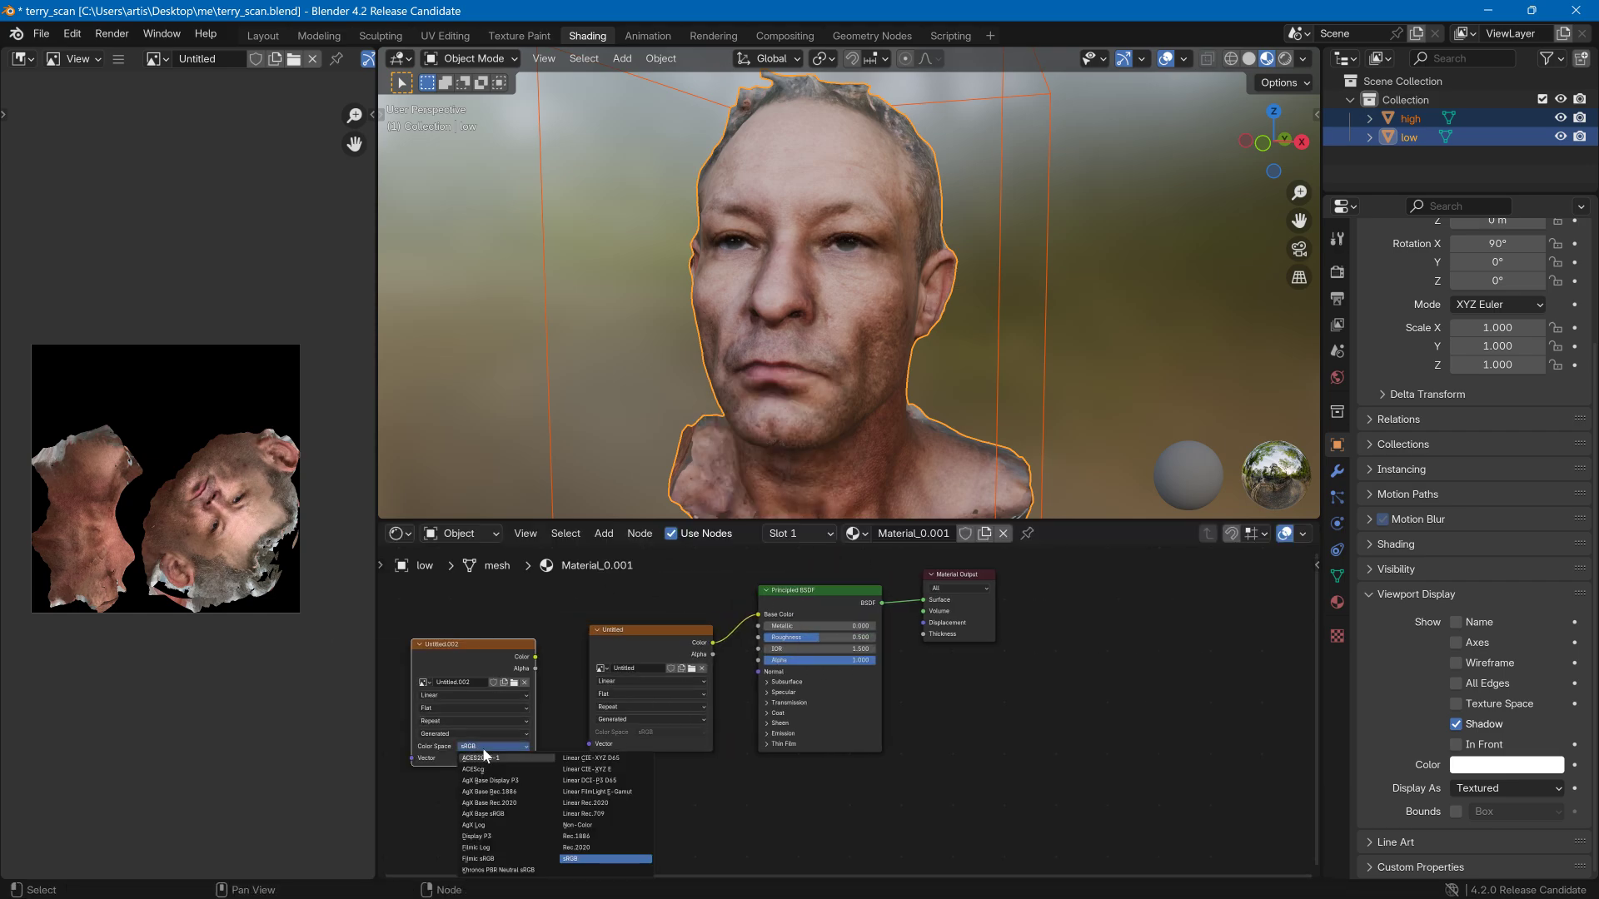
pyautogui.click(617, 803)
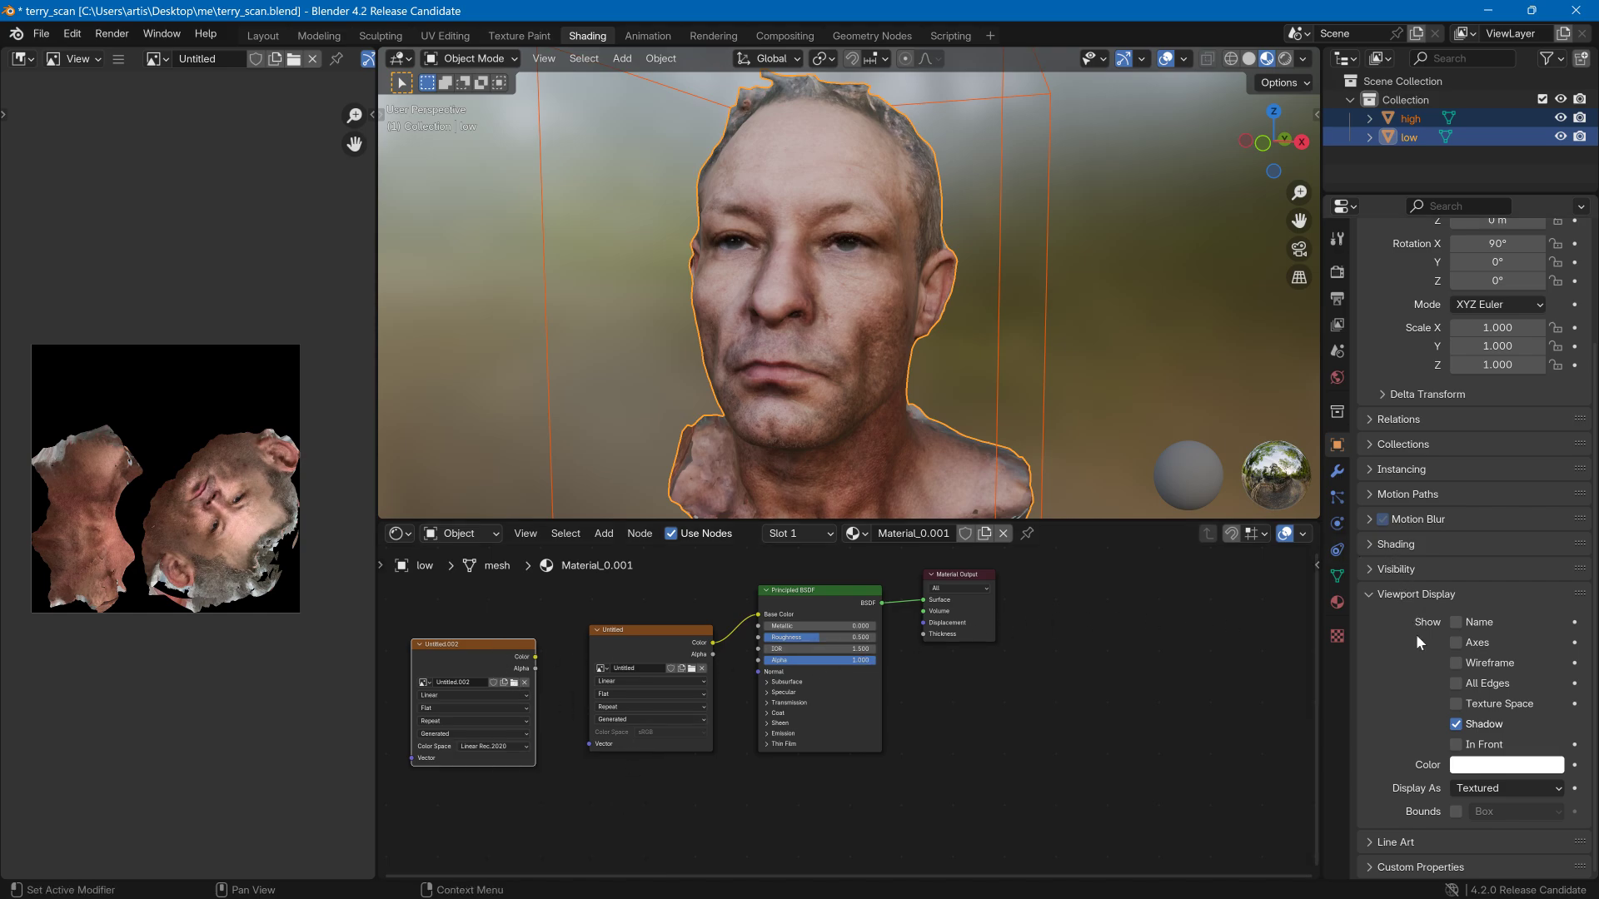
# - Set the Cycles bake type to Normal and bake the normal map from high to low
pyautogui.click(1484, 788)
pyautogui.click(1337, 271)
pyautogui.scroll(-5, 1482, 582)
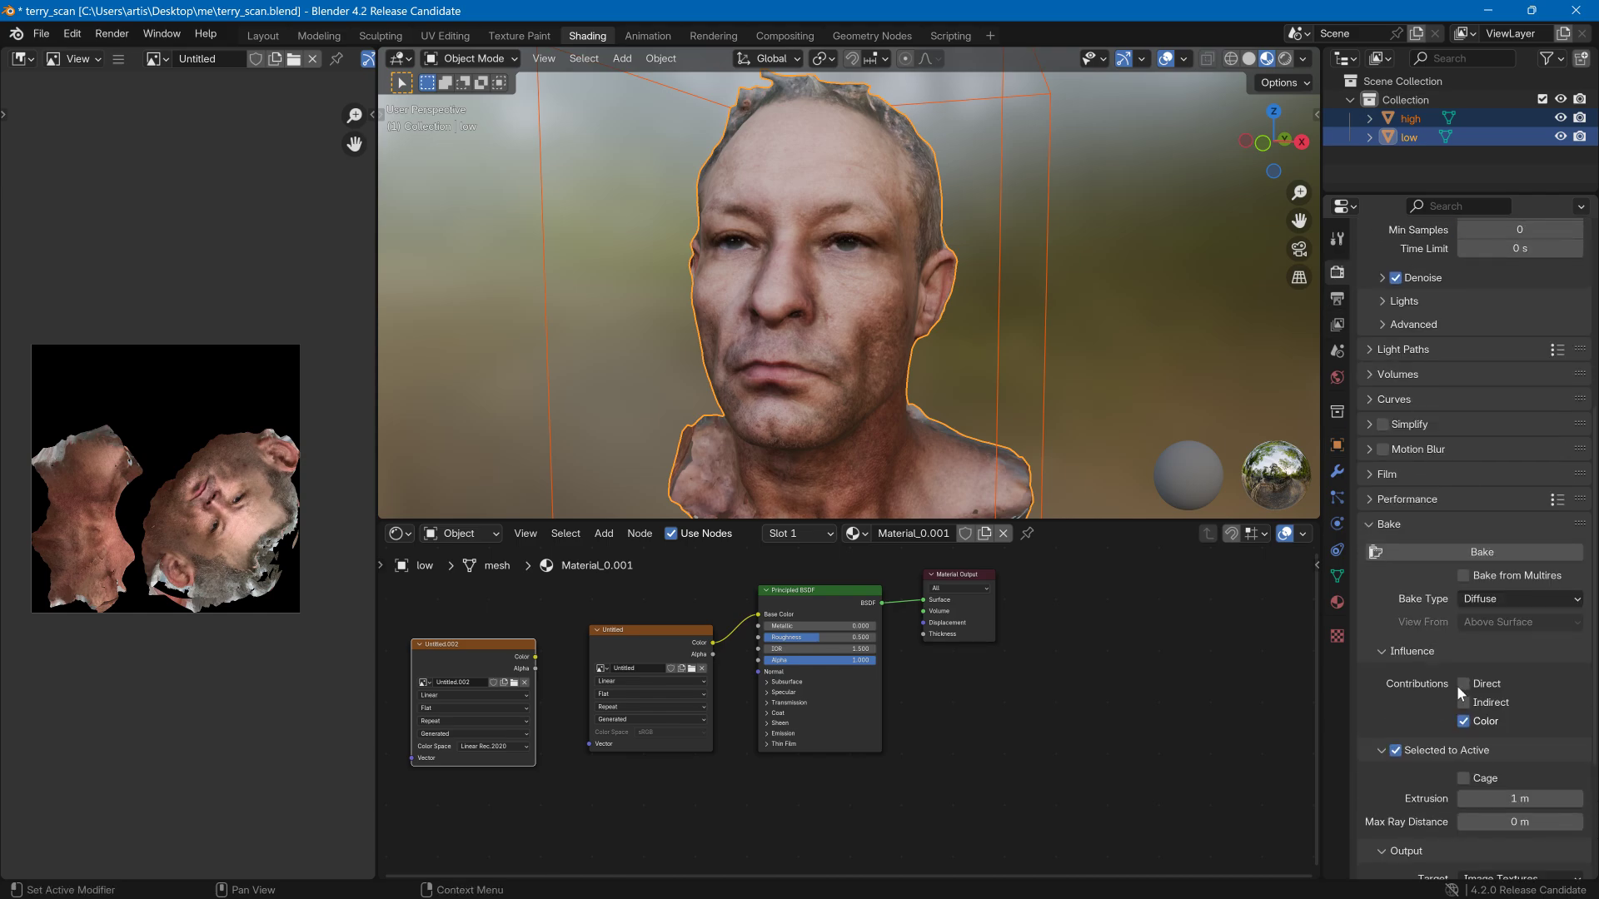
pyautogui.click(1519, 599)
pyautogui.click(1478, 702)
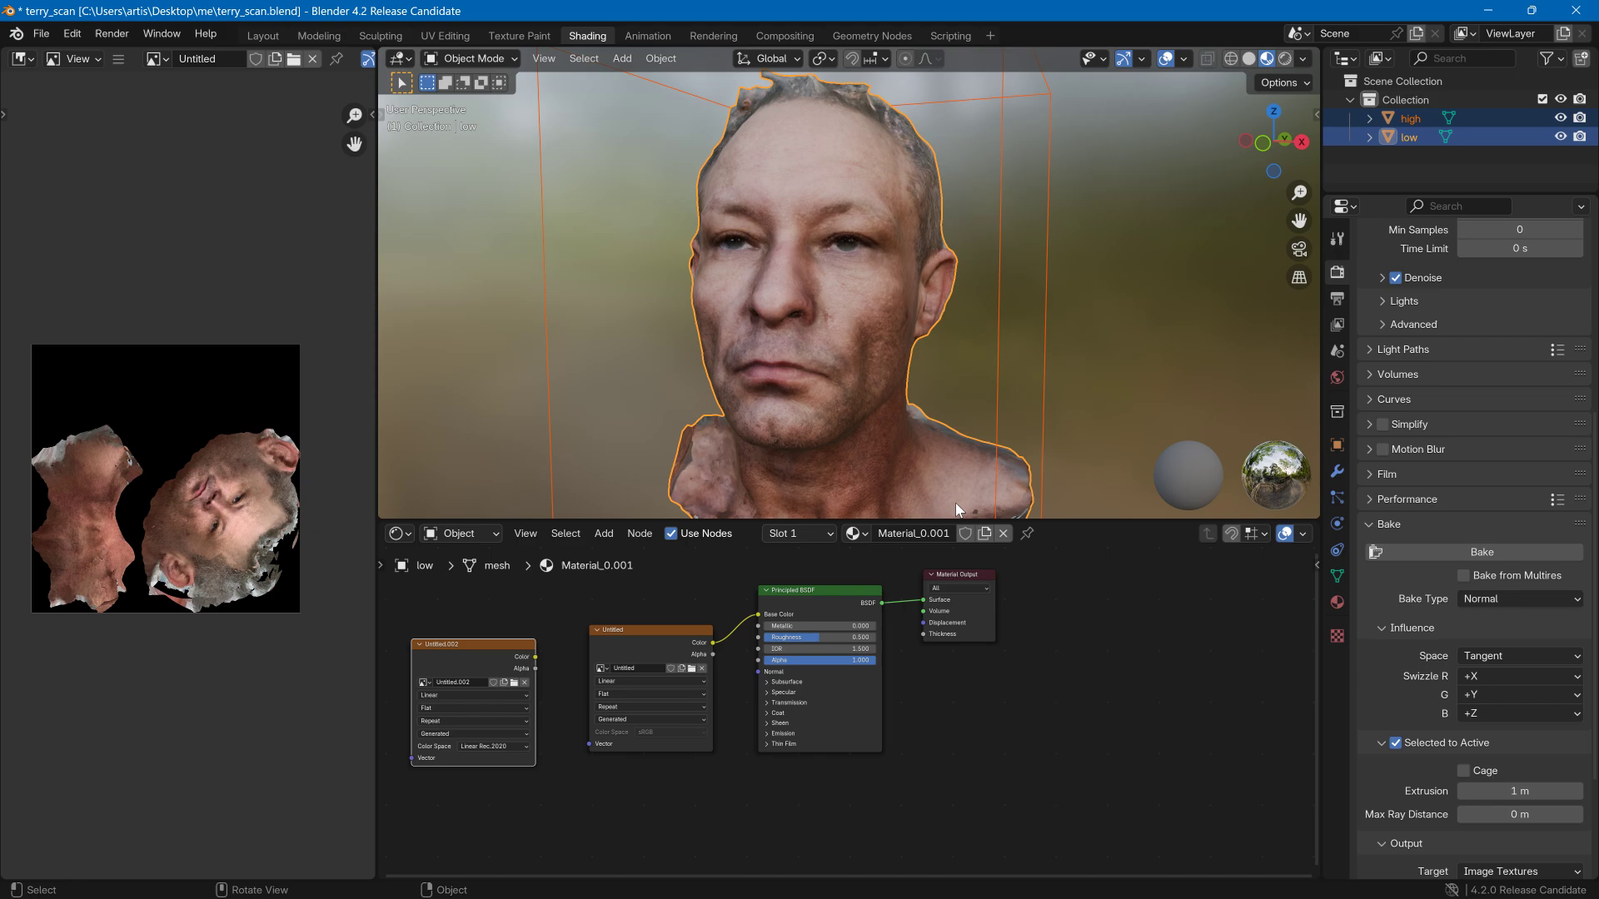
pyautogui.click(1374, 553)
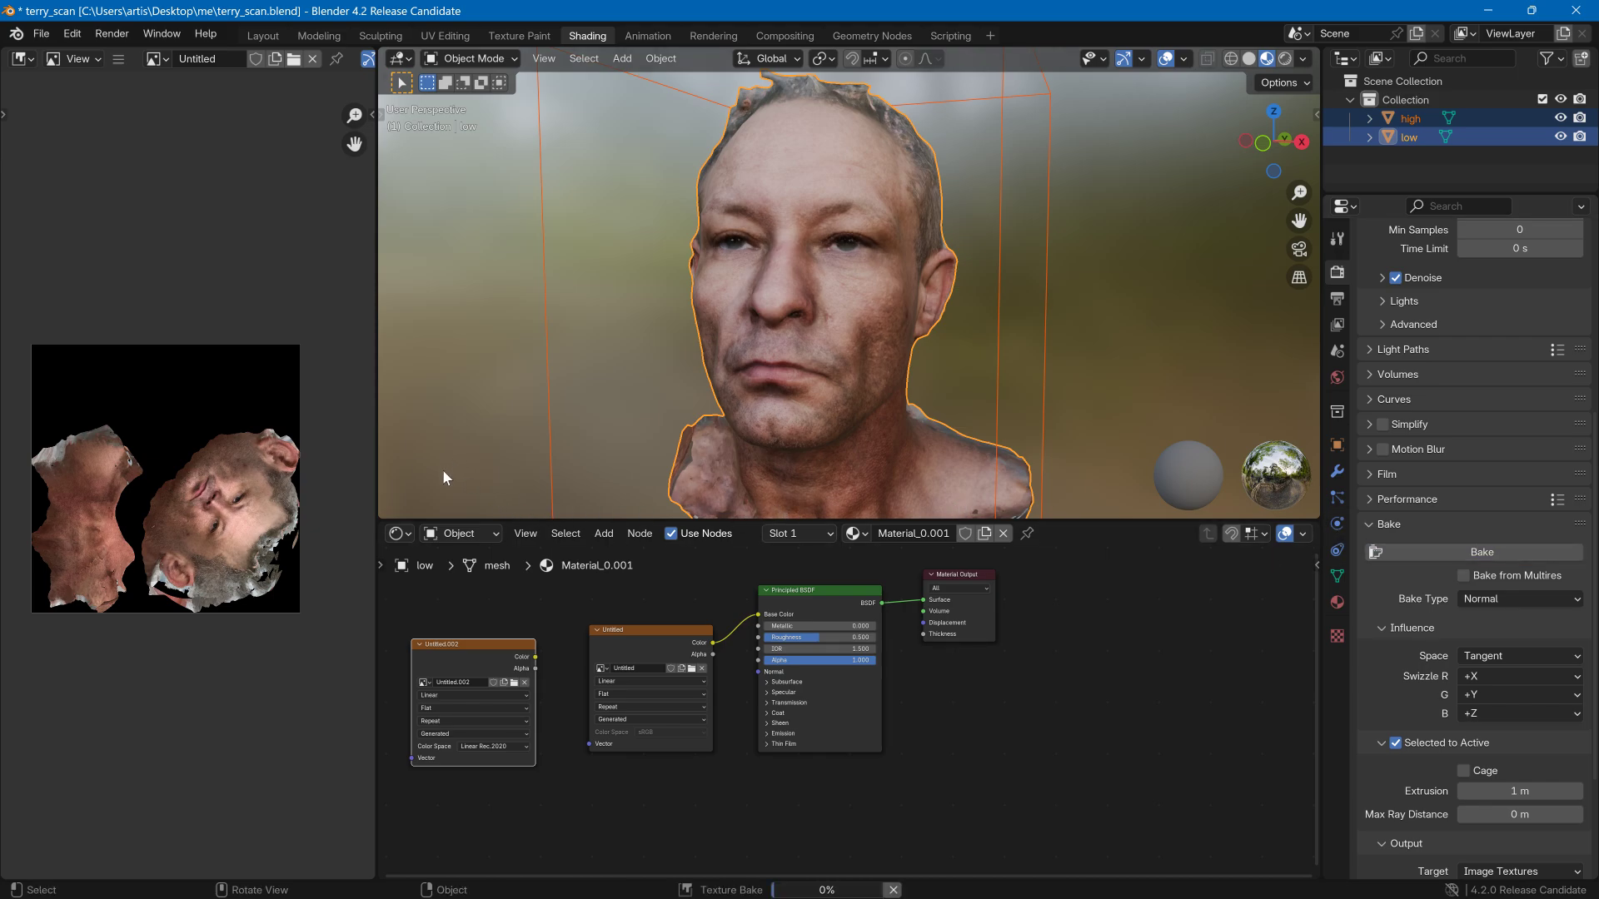
# - Widen the image editor and examine the baked normal map's surface detail up close
pyautogui.scroll(3, 338, 498)
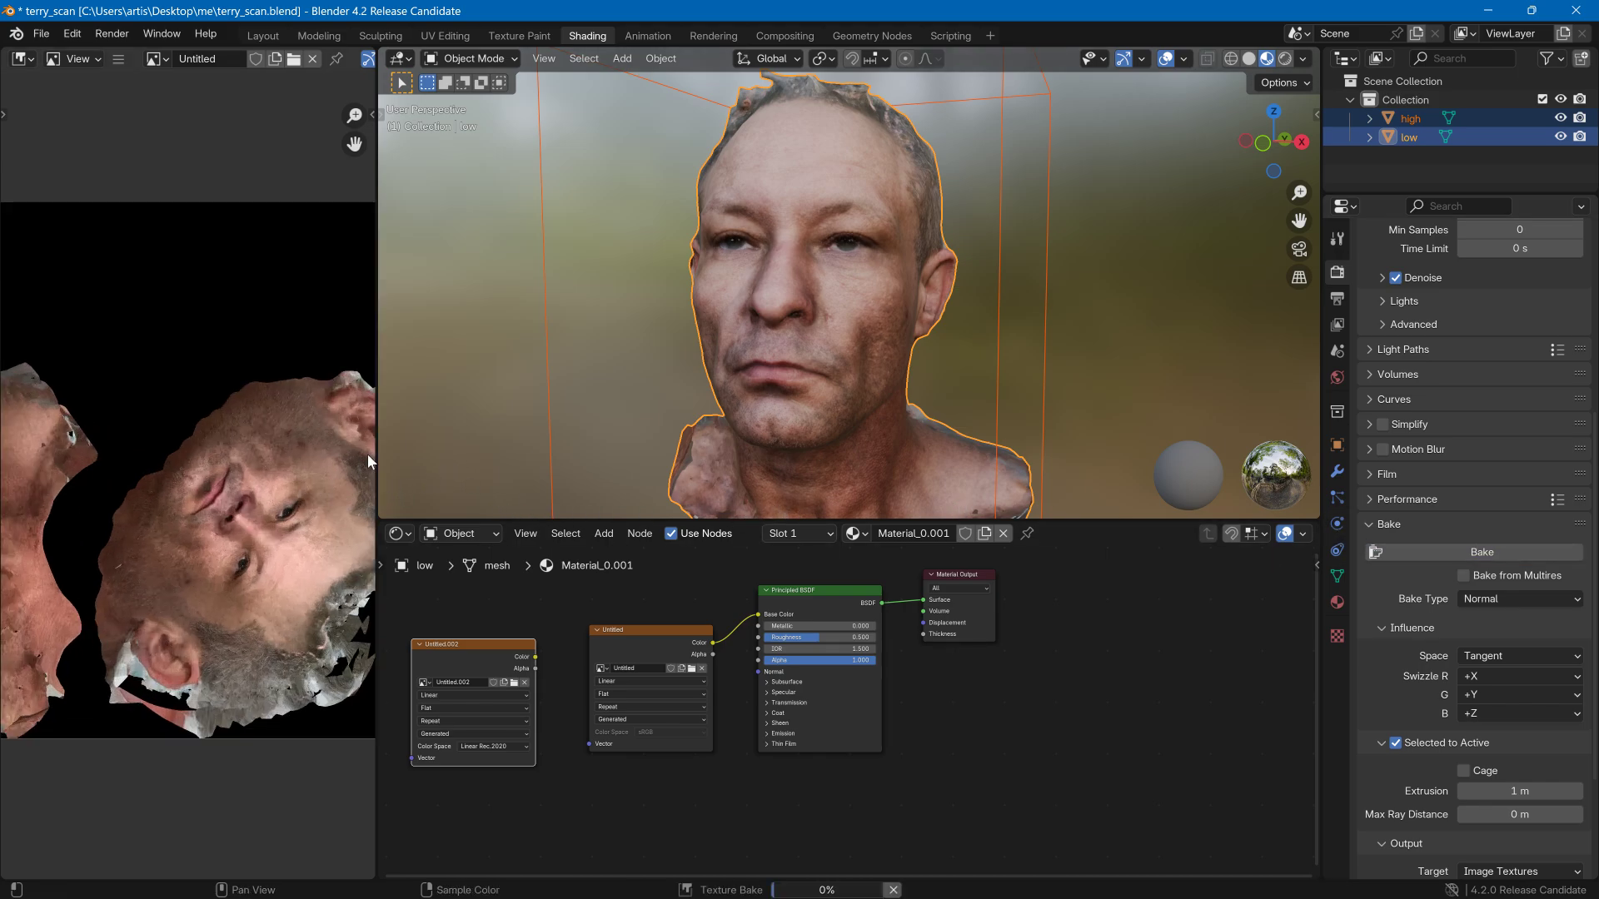
pyautogui.moveTo(378, 459); pyautogui.dragTo(606, 450)
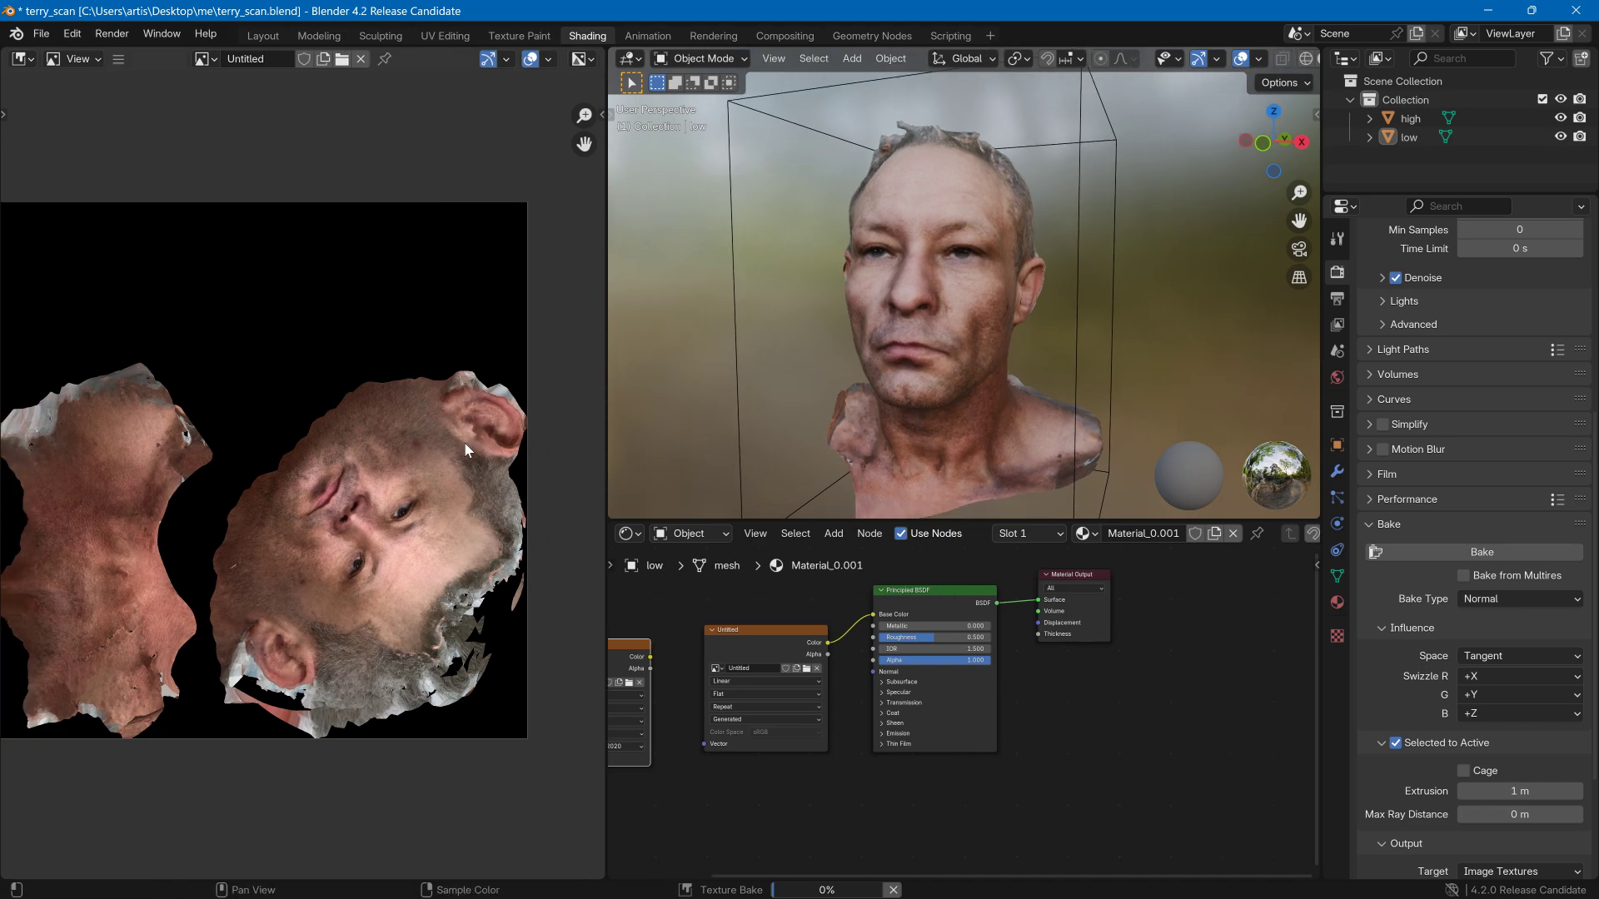
pyautogui.scroll(3, 464, 446)
pyautogui.scroll(-3, 432, 492)
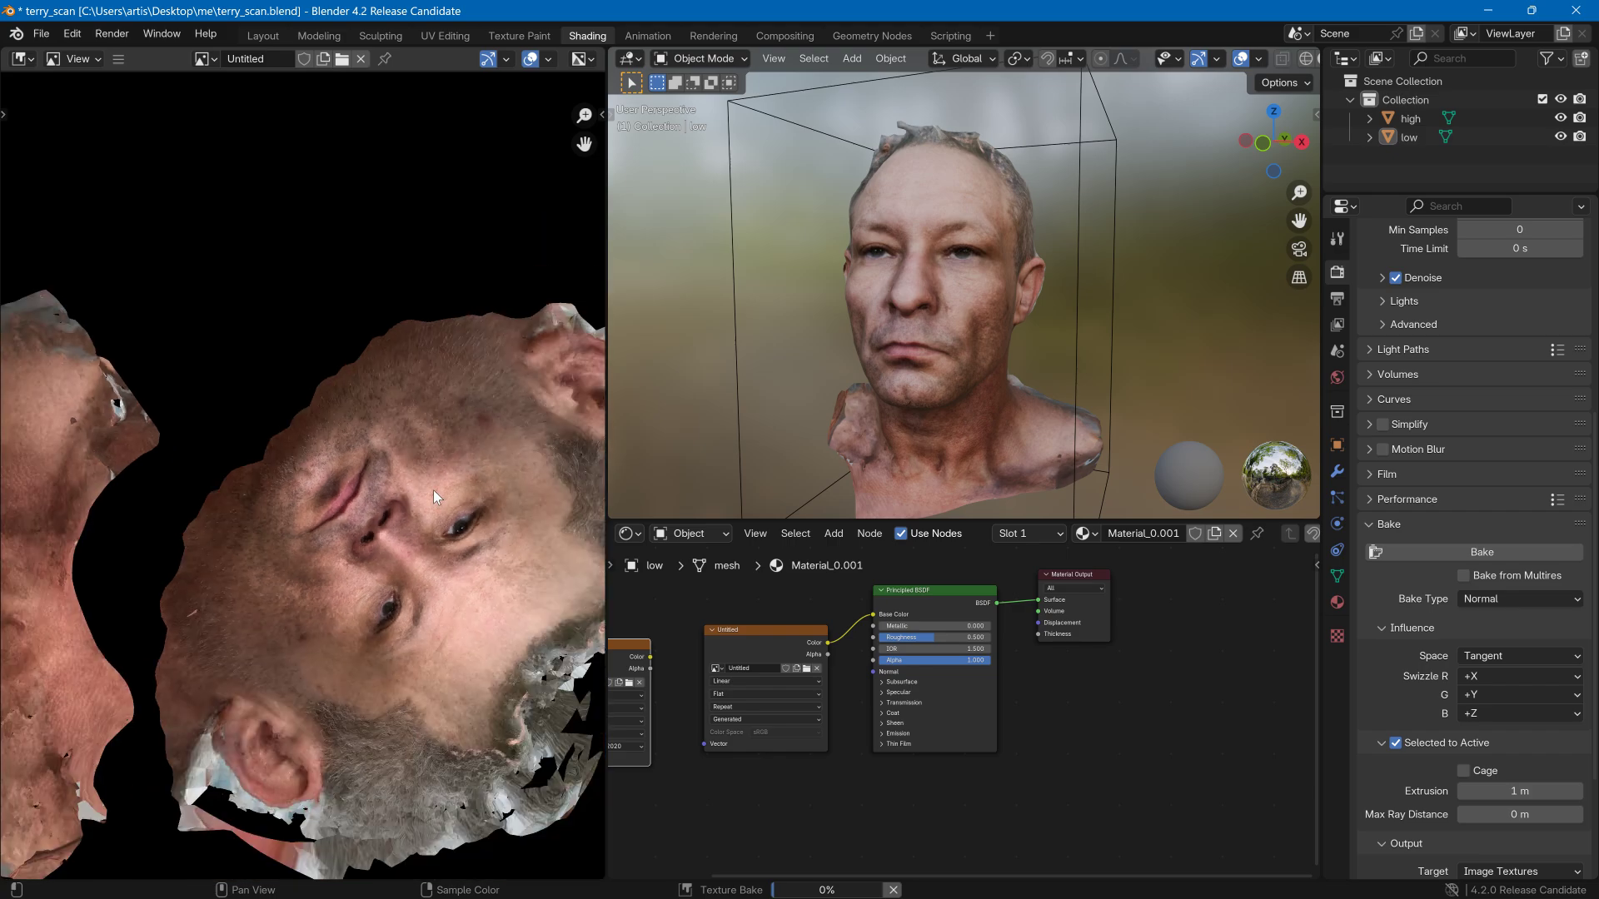
pyautogui.scroll(-2, 433, 496)
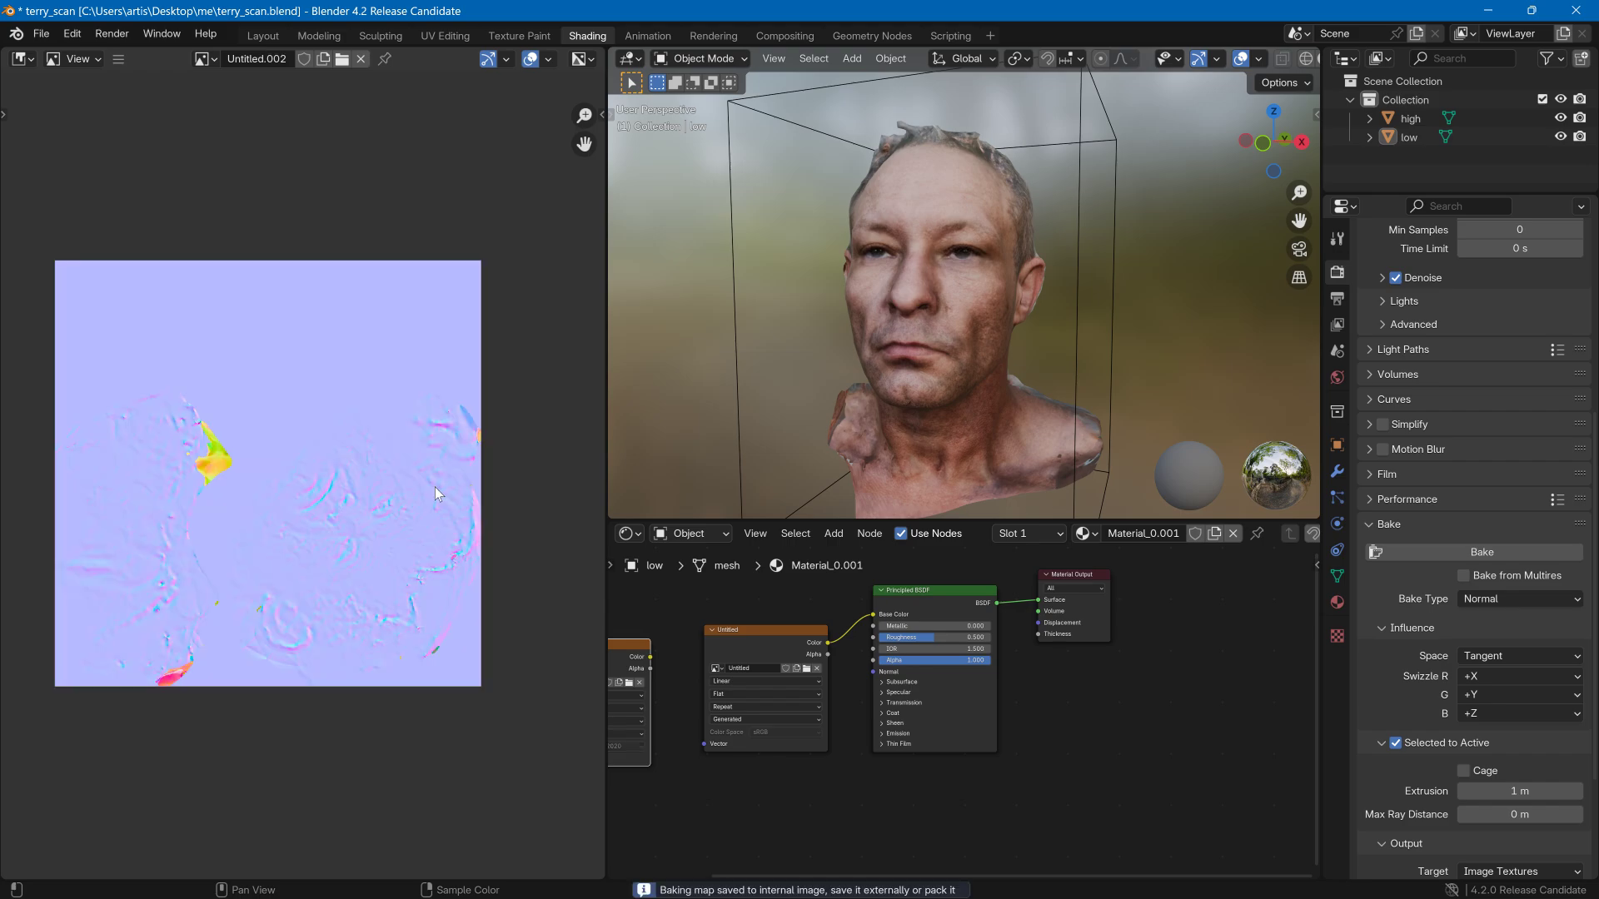
pyautogui.scroll(2, 434, 487)
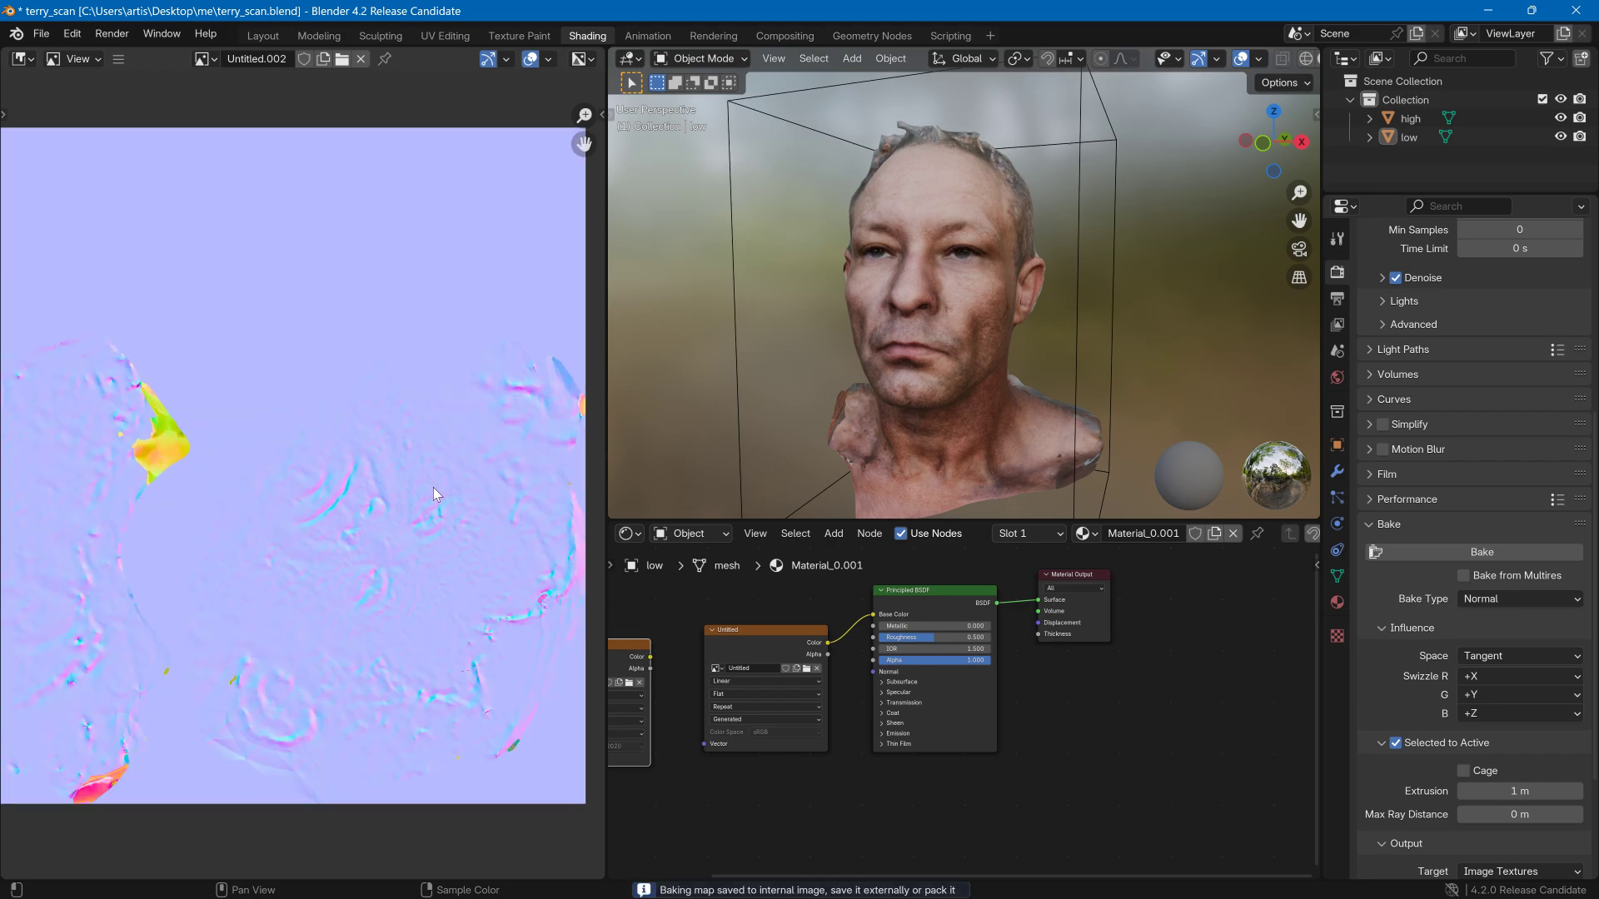
# - Add a Normal Map node to low's material and place it between the image textures and the Principled BSDF
pyautogui.scroll(-1, 433, 489)
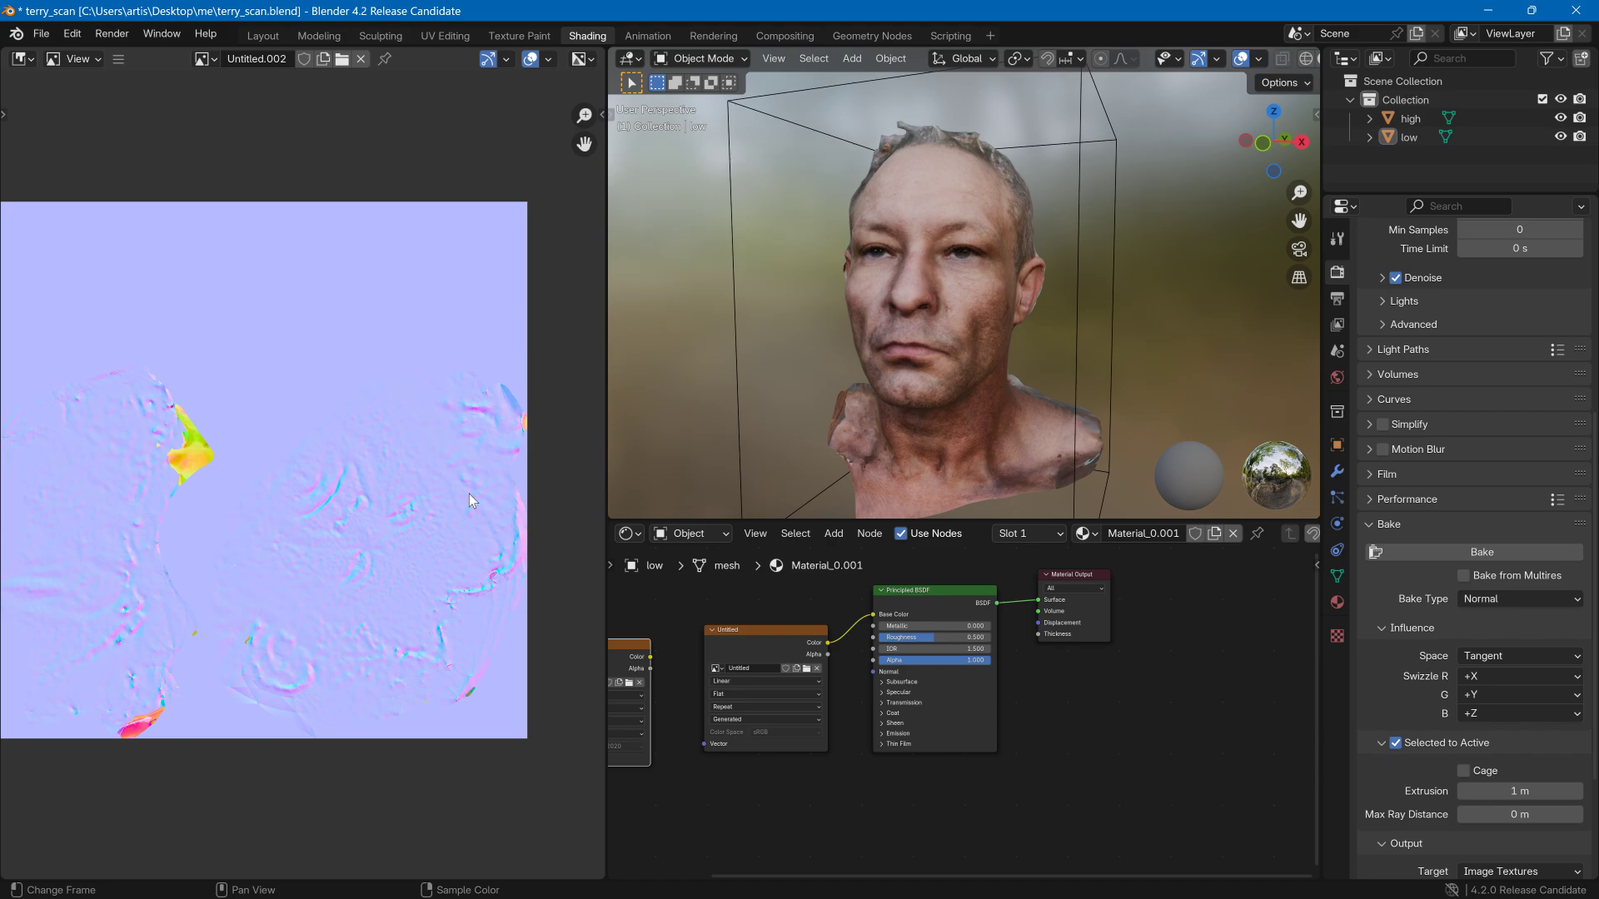
pyautogui.scroll(-1, 462, 493)
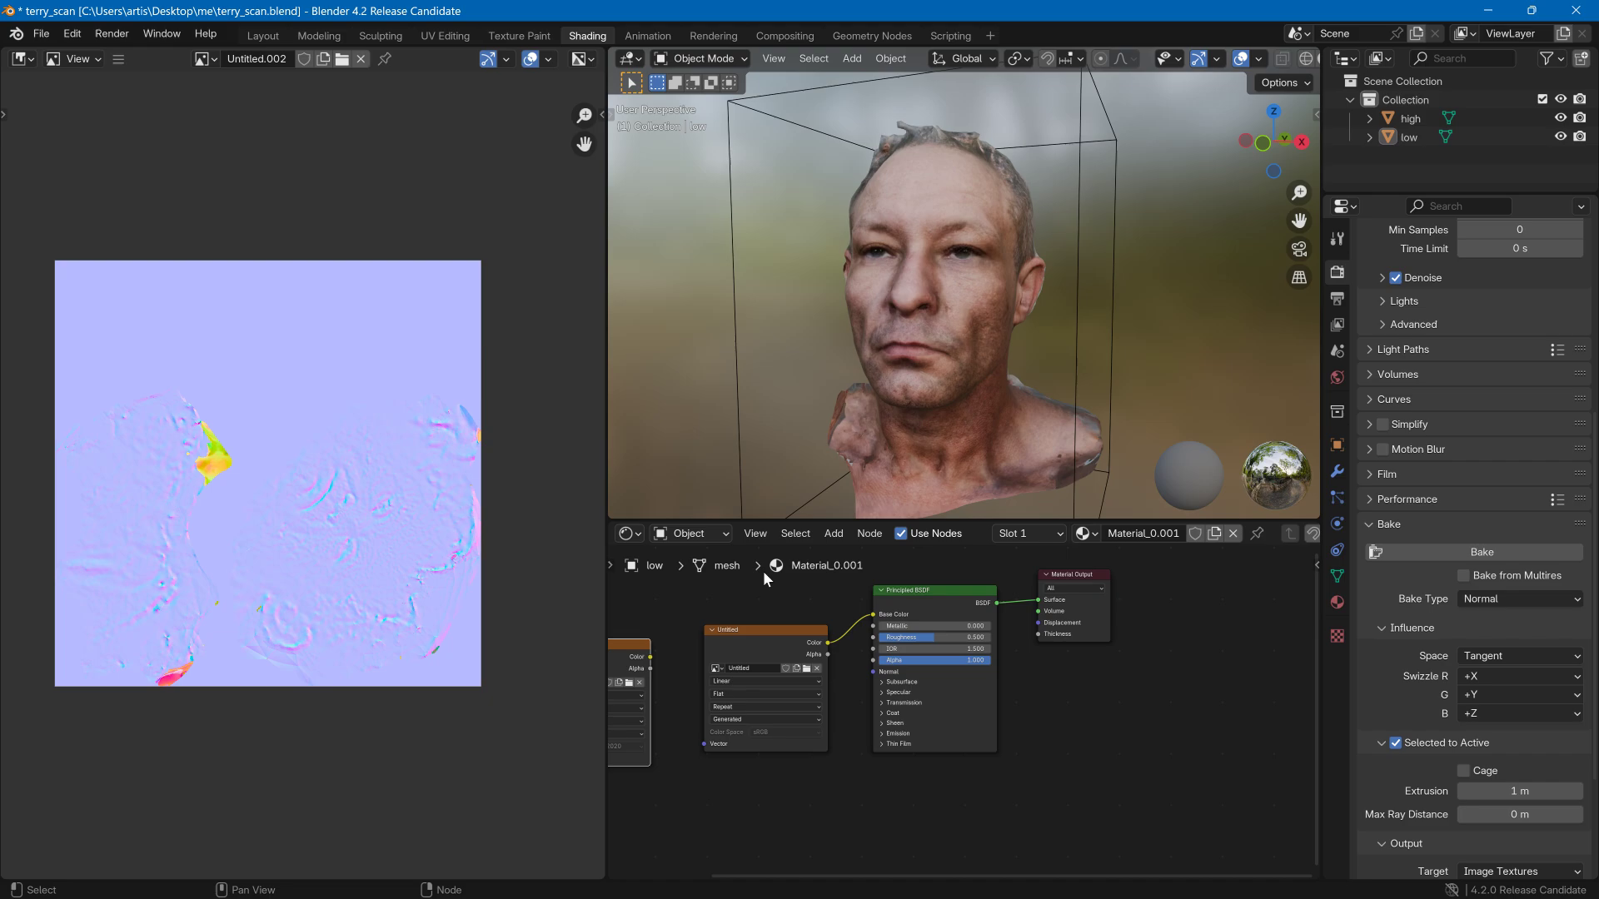
pyautogui.click(824, 535)
pyautogui.moveTo(871, 636)
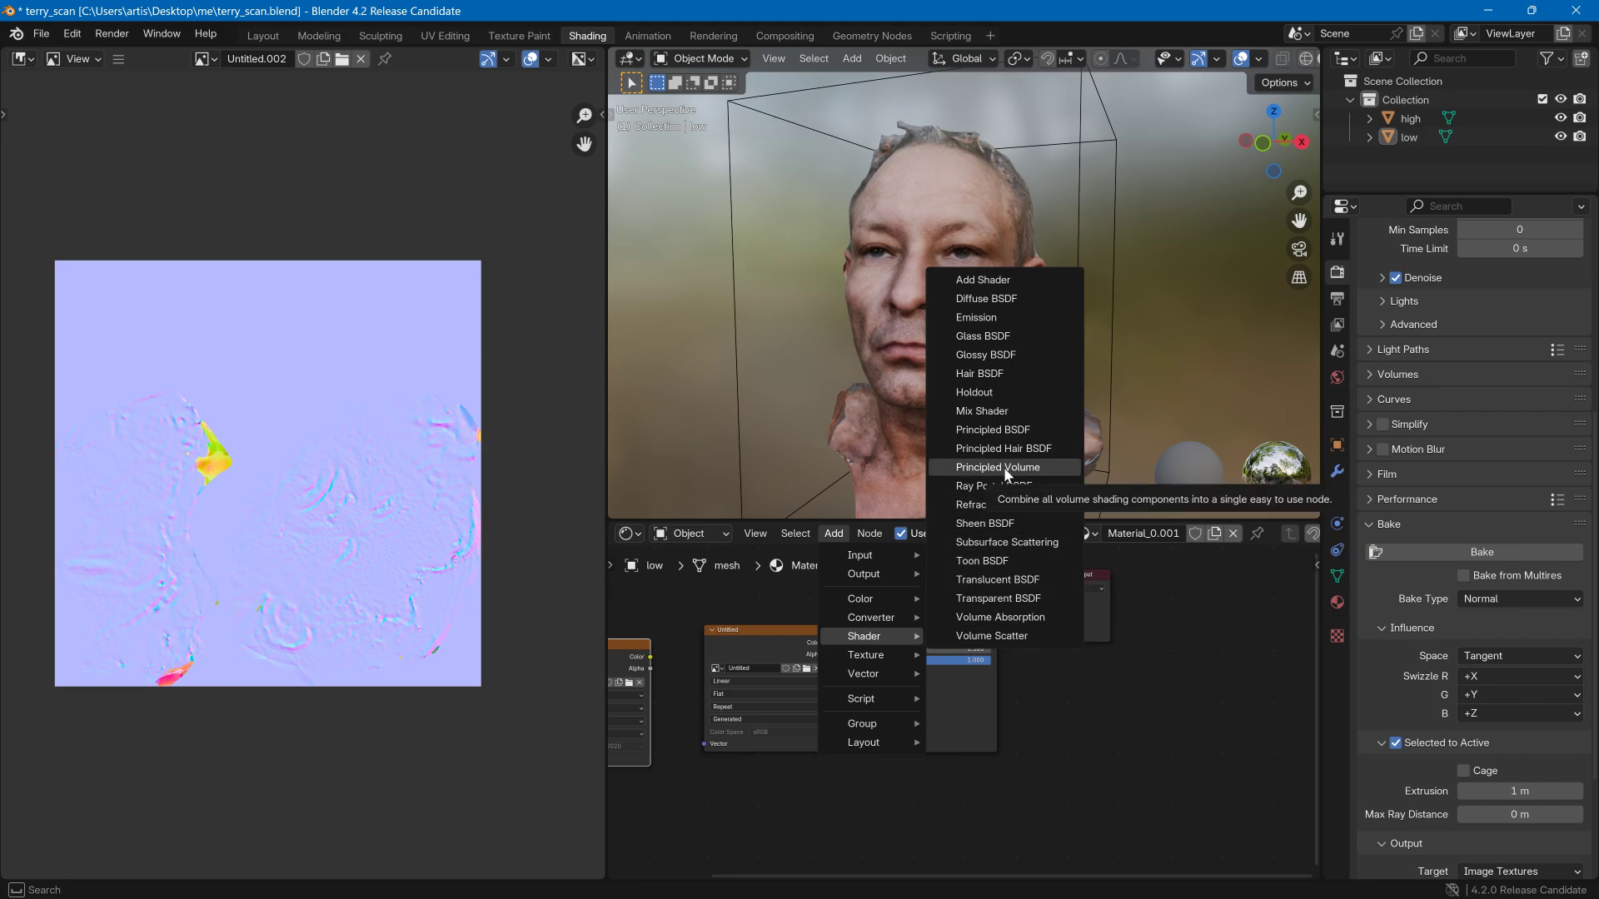
pyautogui.moveTo(892, 671)
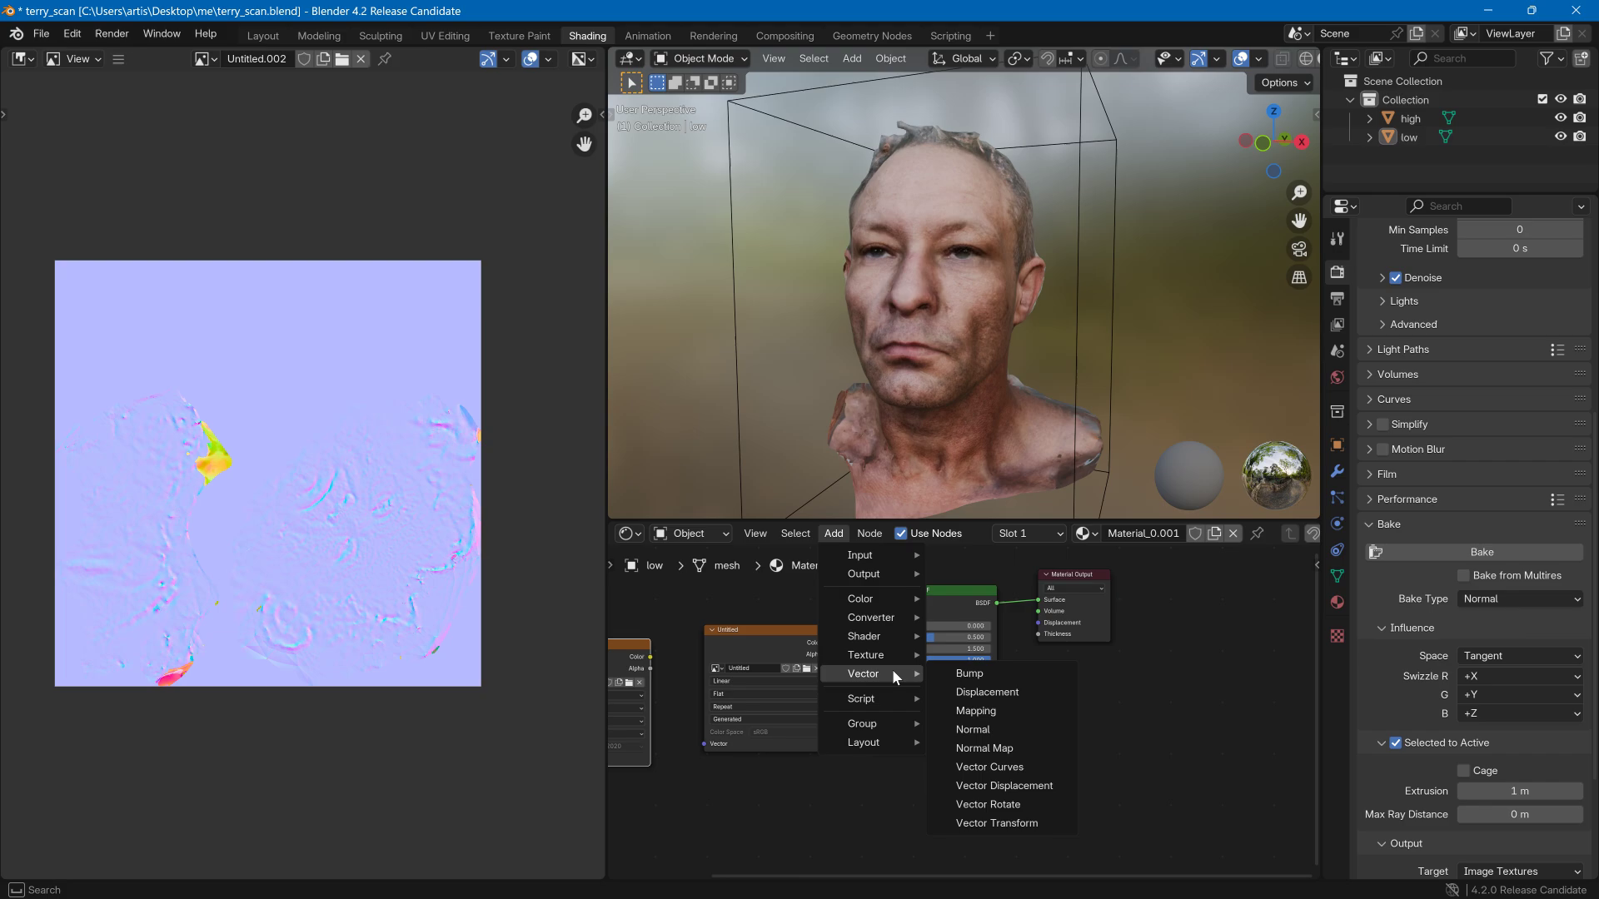
pyautogui.click(983, 747)
pyautogui.click(870, 789)
pyautogui.moveTo(910, 588); pyautogui.dragTo(1068, 631)
pyautogui.moveTo(889, 776); pyautogui.dragTo(920, 686)
pyautogui.click(644, 629)
pyautogui.moveTo(628, 643); pyautogui.dragTo(661, 639)
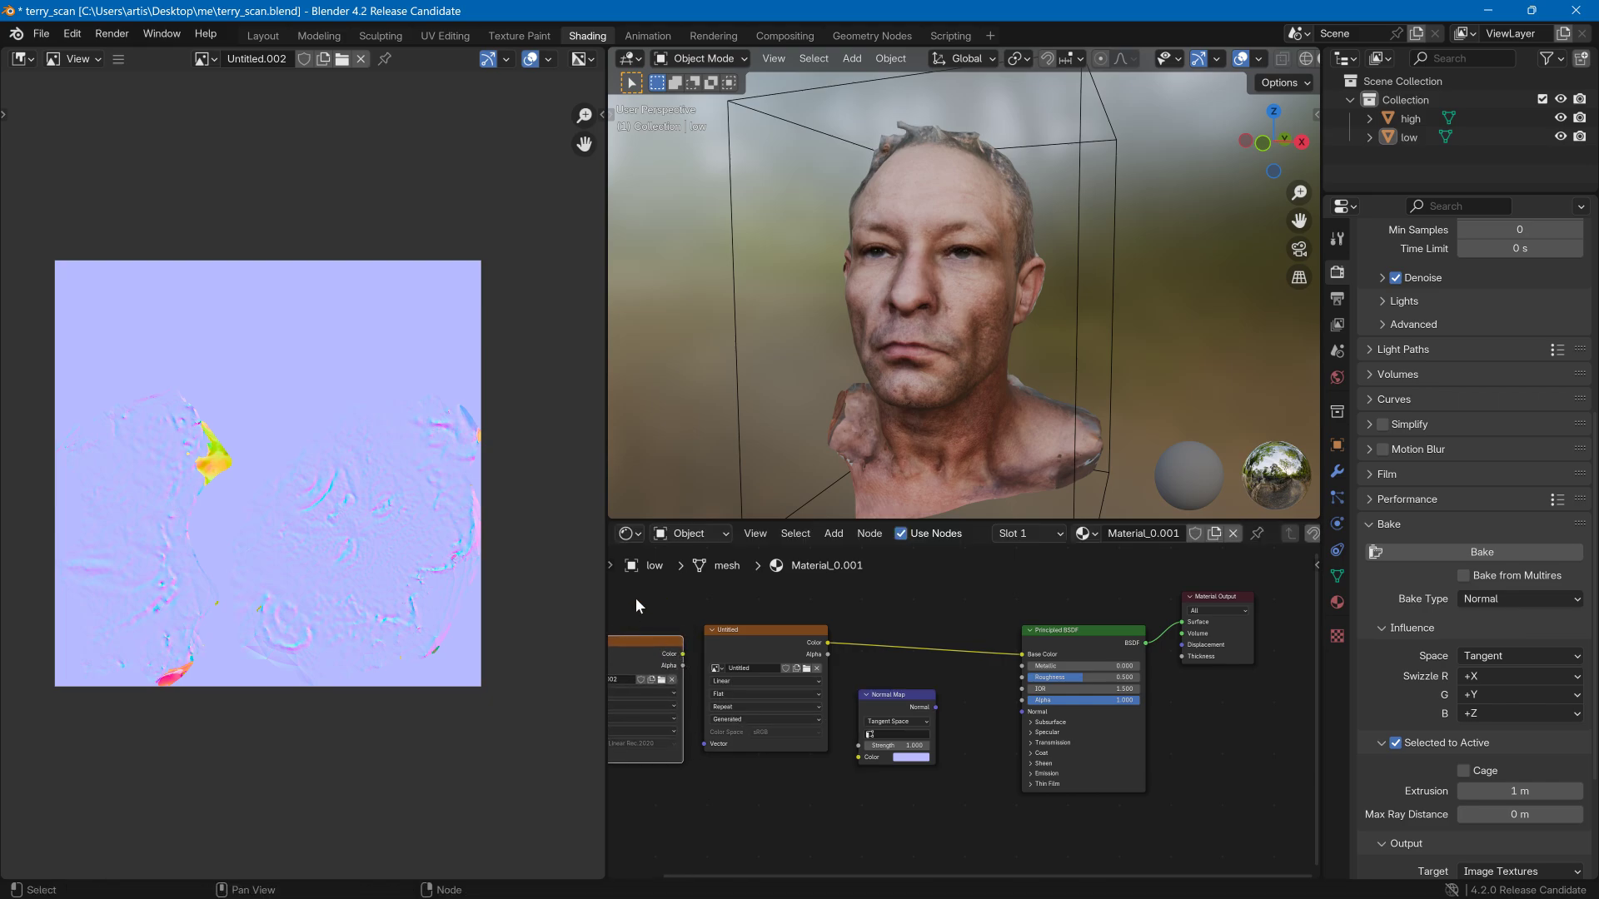
# - Connect the Untitled.002 texture's color through the Normal Map node to the Principled BSDF's Normal input and check the face up close
pyautogui.moveTo(637, 604); pyautogui.dragTo(727, 599, button='middle')
pyautogui.moveTo(760, 652); pyautogui.dragTo(939, 757)
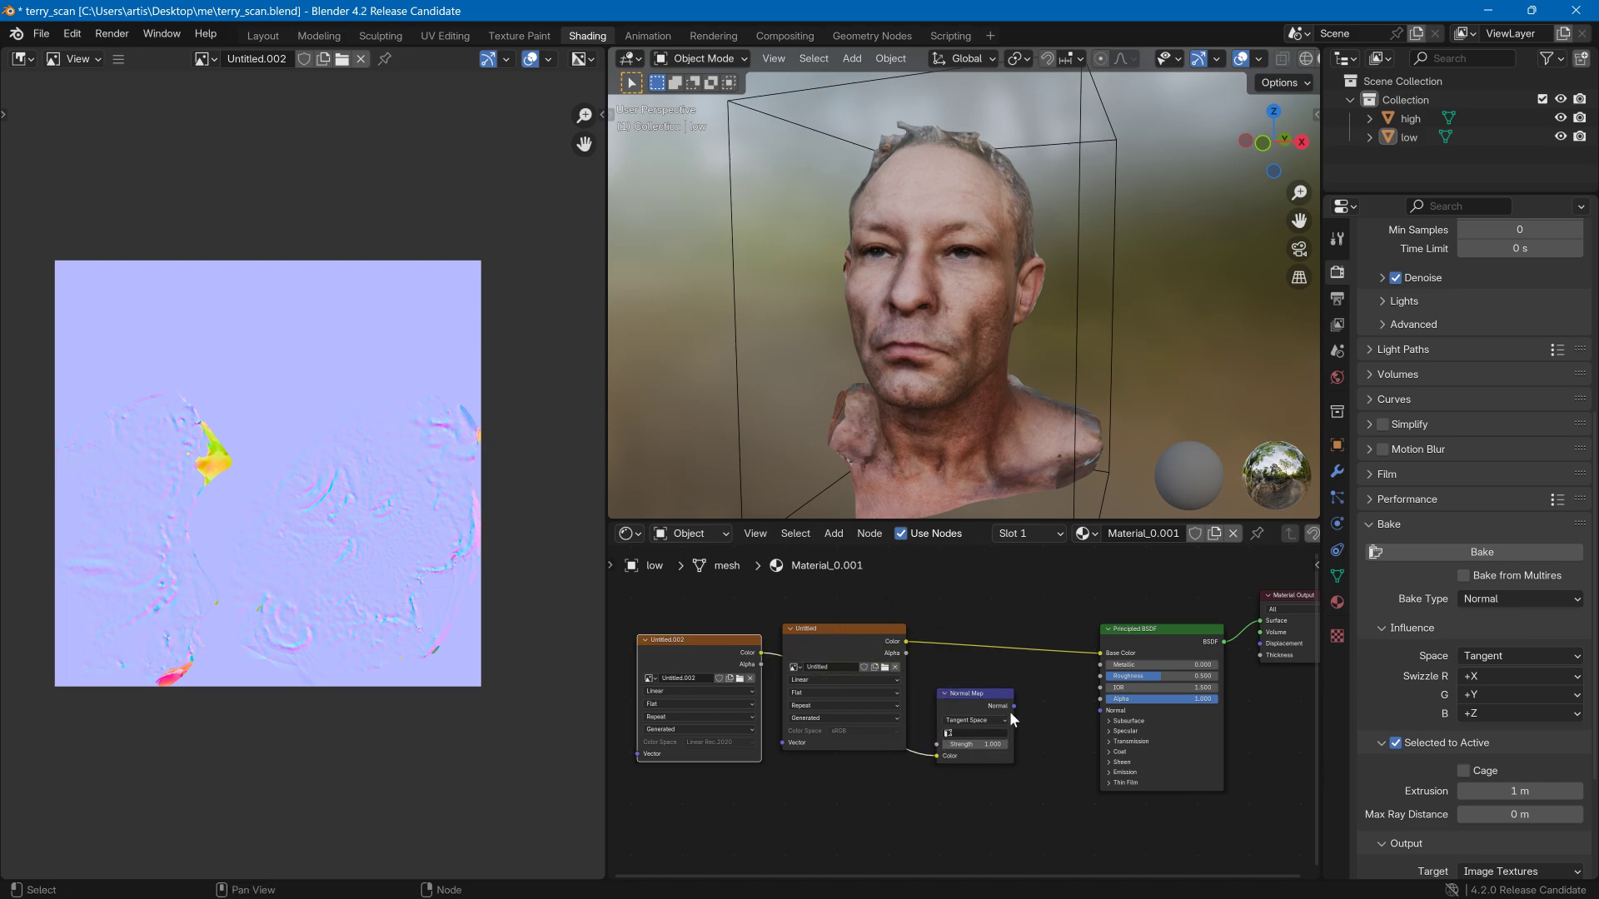
pyautogui.moveTo(1013, 706); pyautogui.dragTo(1102, 713)
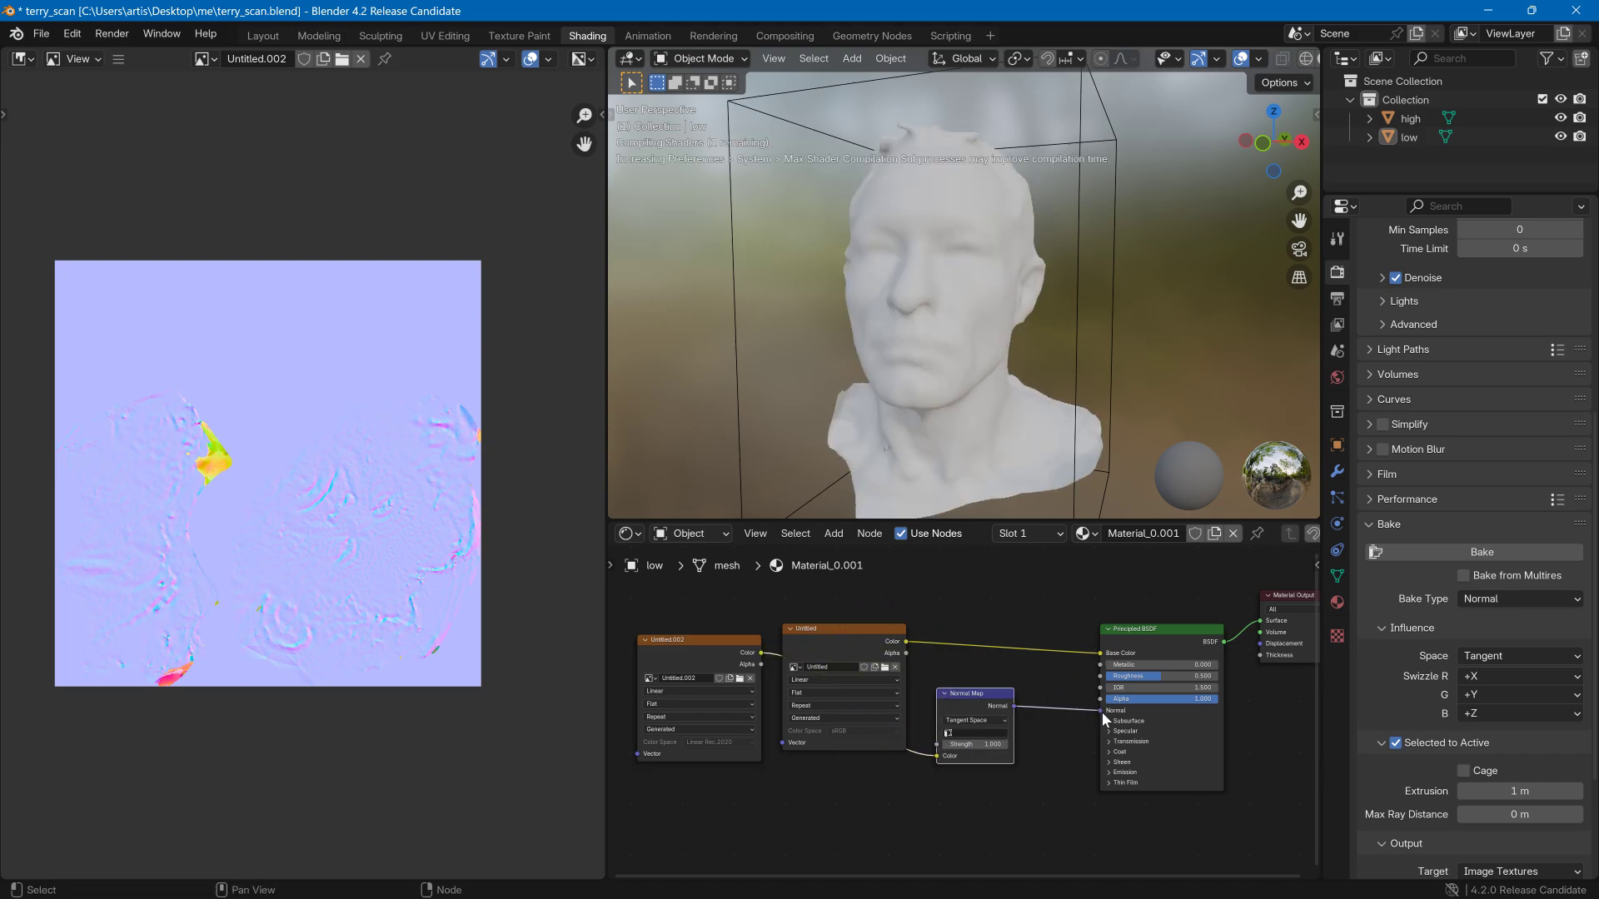
pyautogui.scroll(1, 1060, 643)
pyautogui.scroll(2, 985, 477)
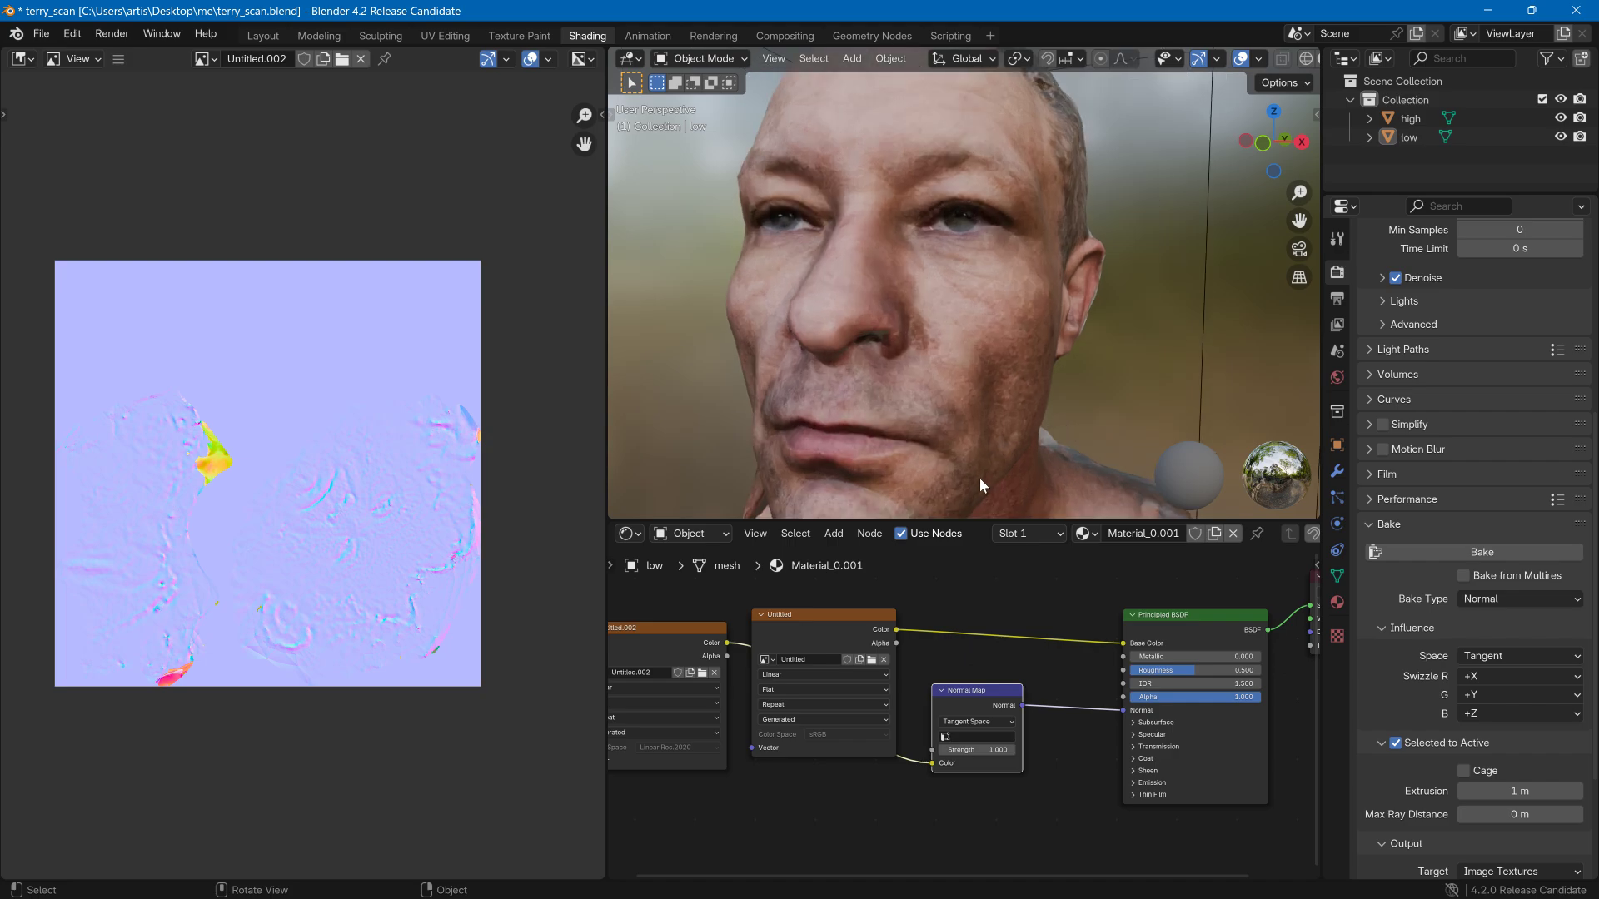
pyautogui.moveTo(970, 483); pyautogui.dragTo(1076, 480, button='middle')
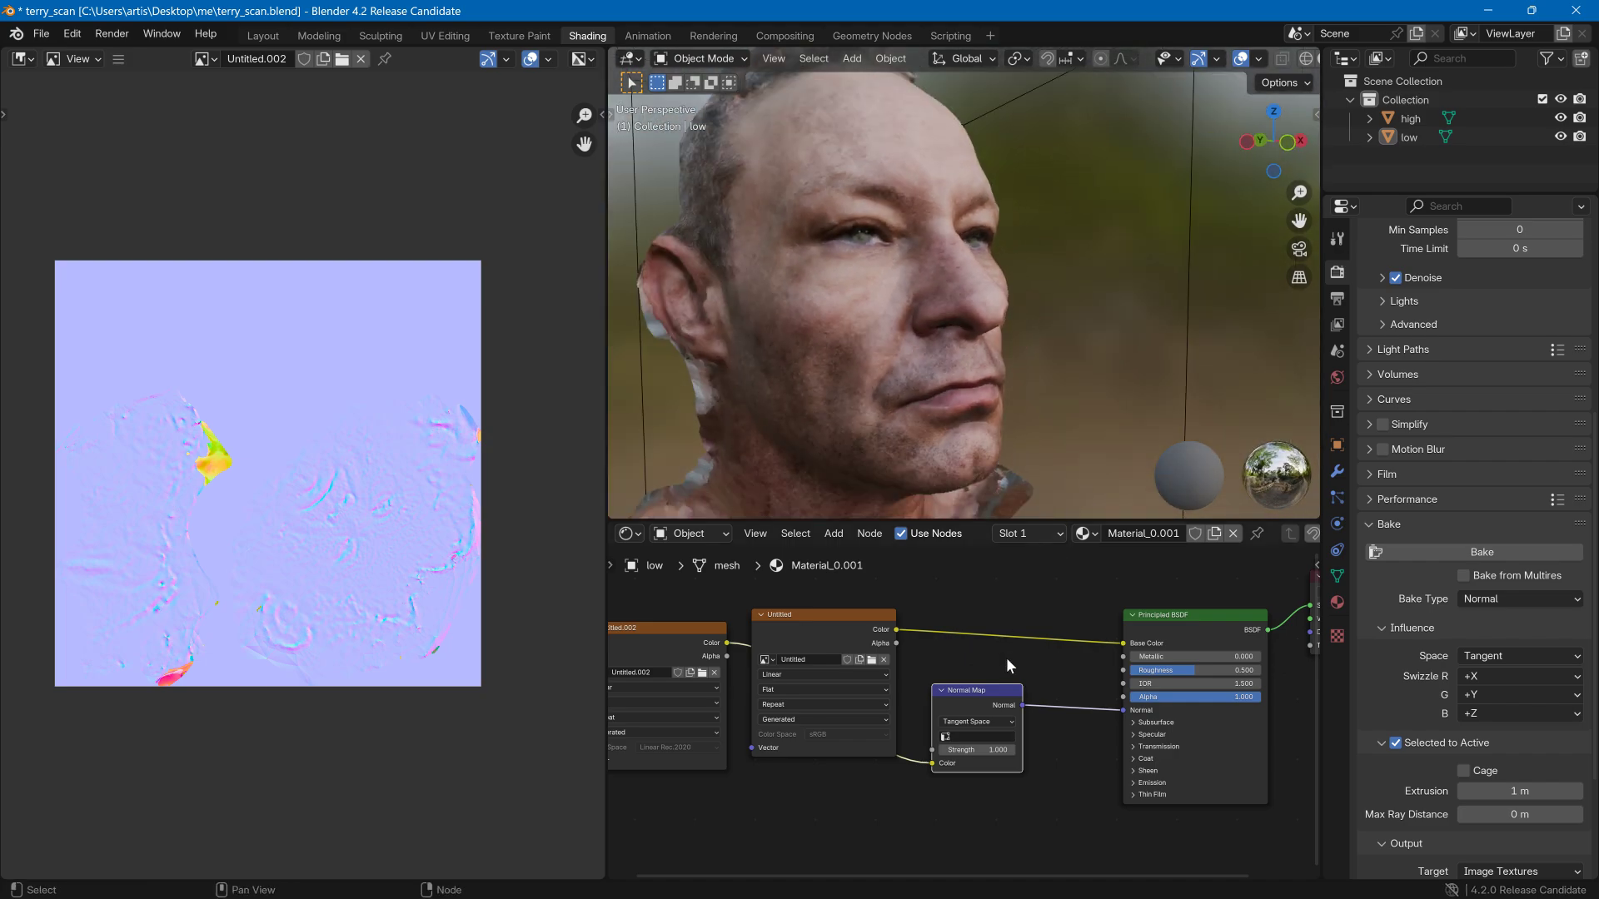
# - Test the Normal Map strength at 8.5, reduce it to 2.8, and compare the effect on the head
pyautogui.moveTo(975, 745); pyautogui.dragTo(1349, 745)
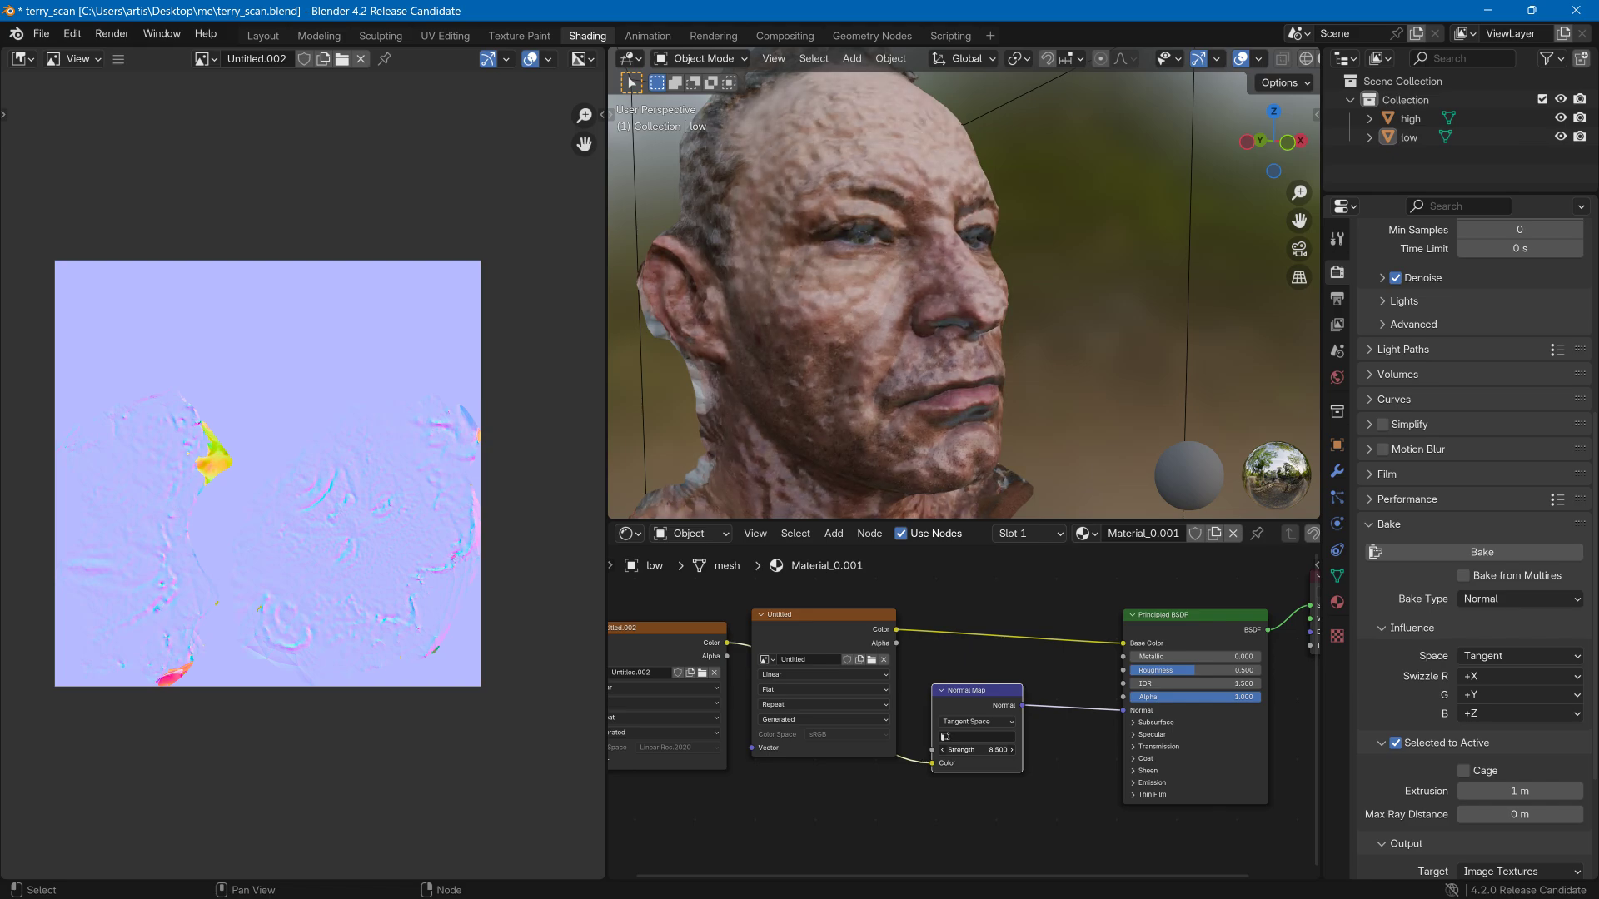
pyautogui.moveTo(976, 749); pyautogui.dragTo(932, 749)
pyautogui.moveTo(976, 750); pyautogui.dragTo(1046, 749)
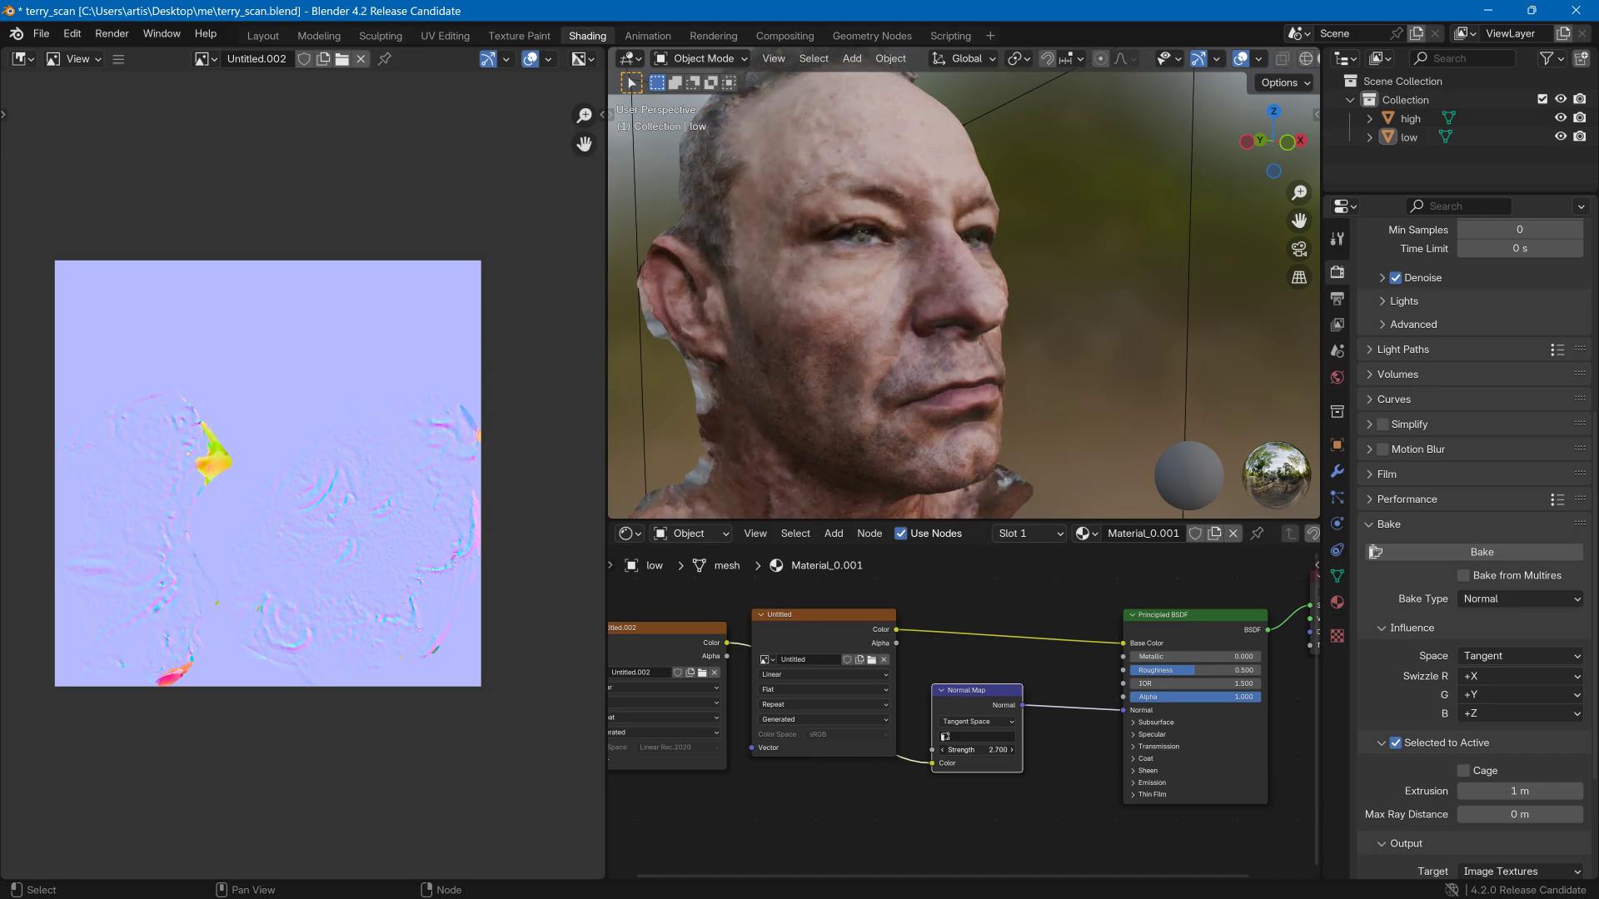
pyautogui.scroll(-3, 953, 473)
pyautogui.moveTo(952, 472); pyautogui.dragTo(866, 476, button='middle')
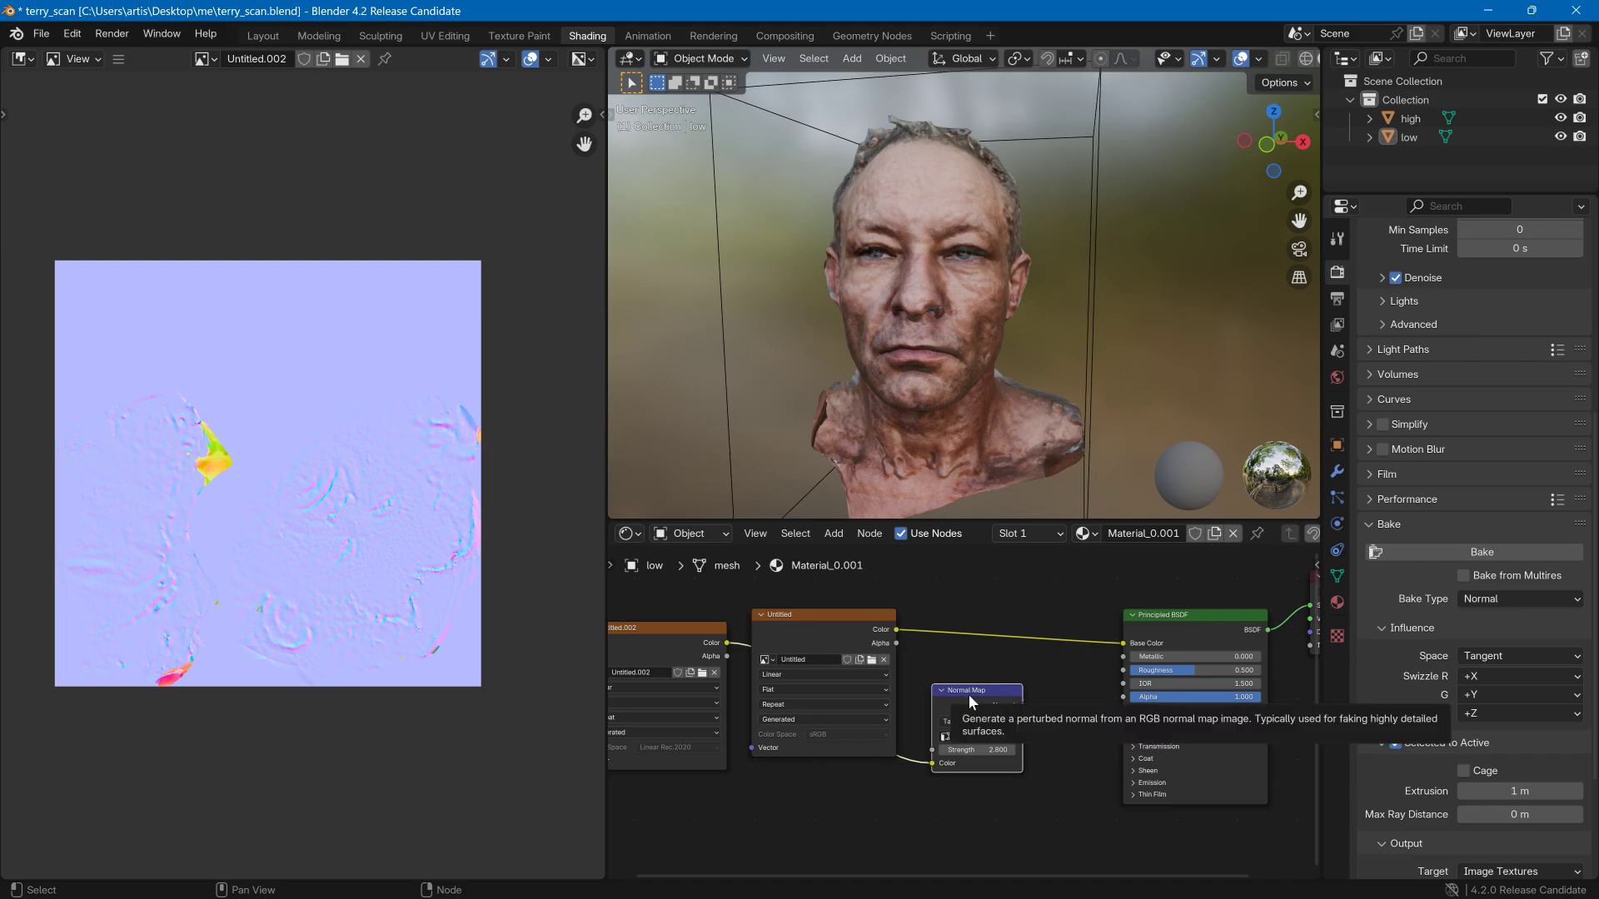
# - Delete the Normal Map node and the Untitled.002 image texture node from low's material
pyautogui.moveTo(968, 694); pyautogui.dragTo(968, 737)
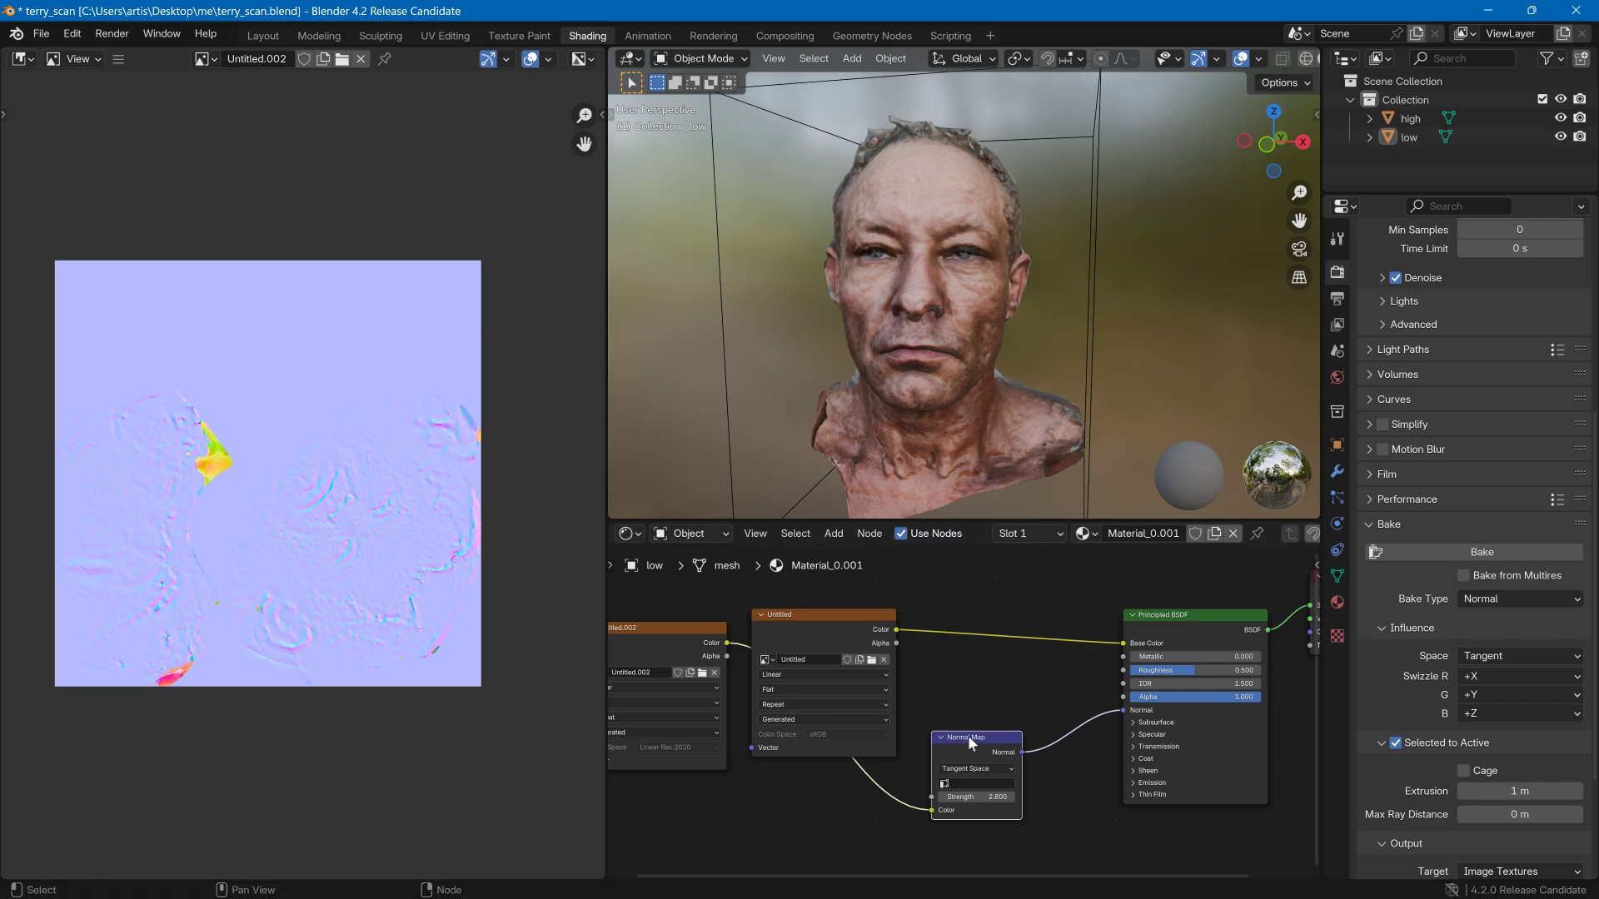
pyautogui.press('Delete')
pyautogui.click(692, 628)
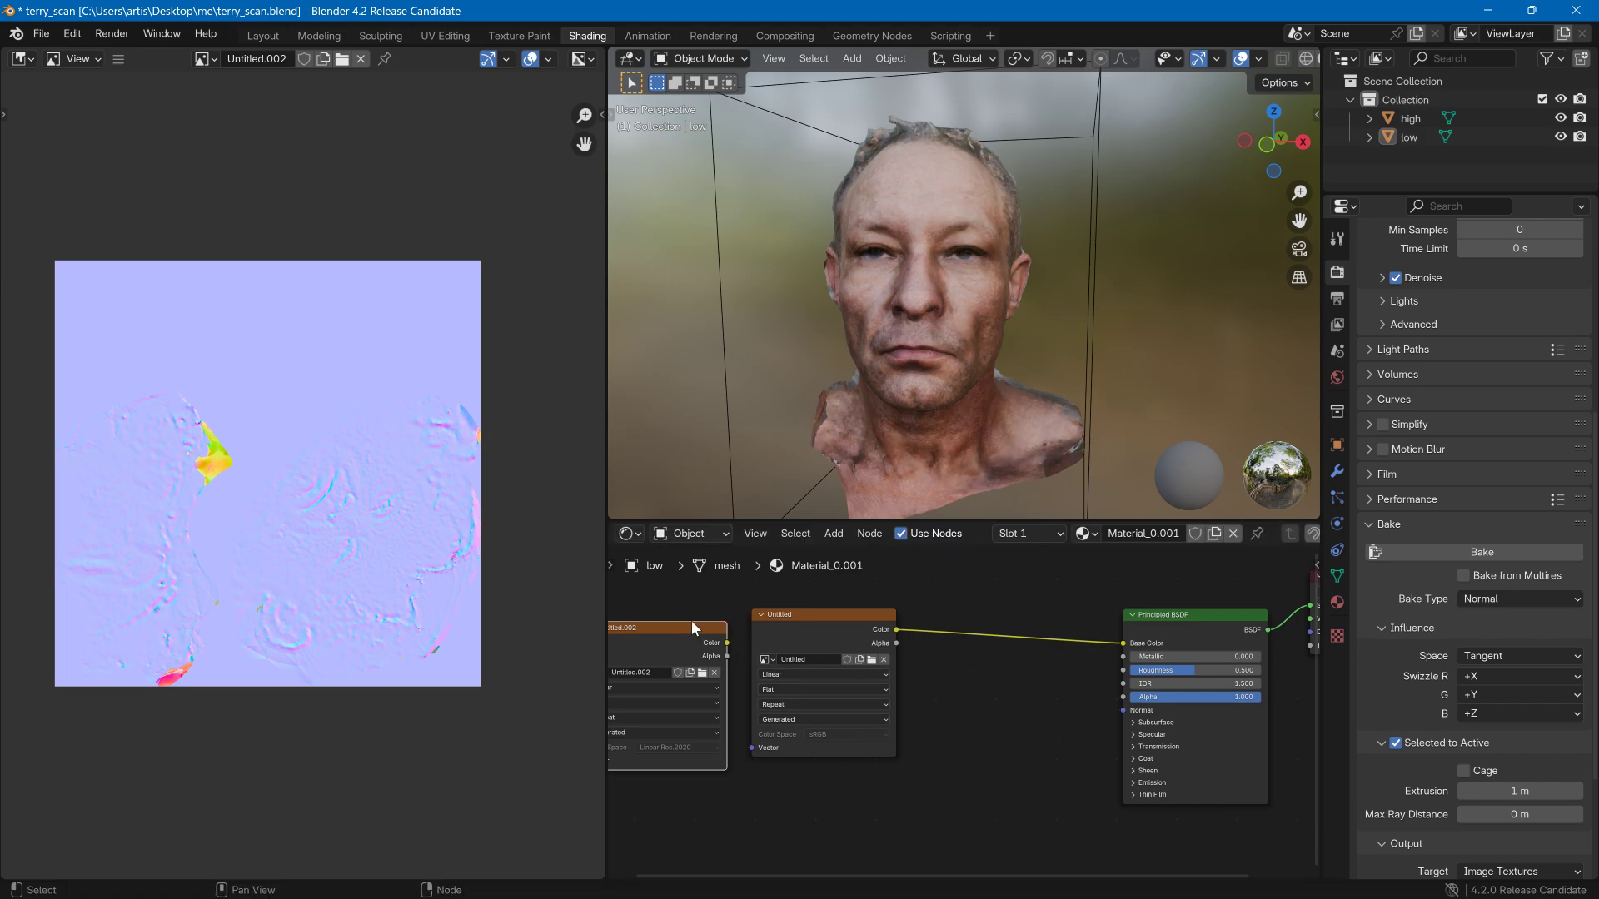
pyautogui.press('\\')
pyautogui.click(1039, 785)
pyautogui.click(691, 631)
pyautogui.press('Delete')
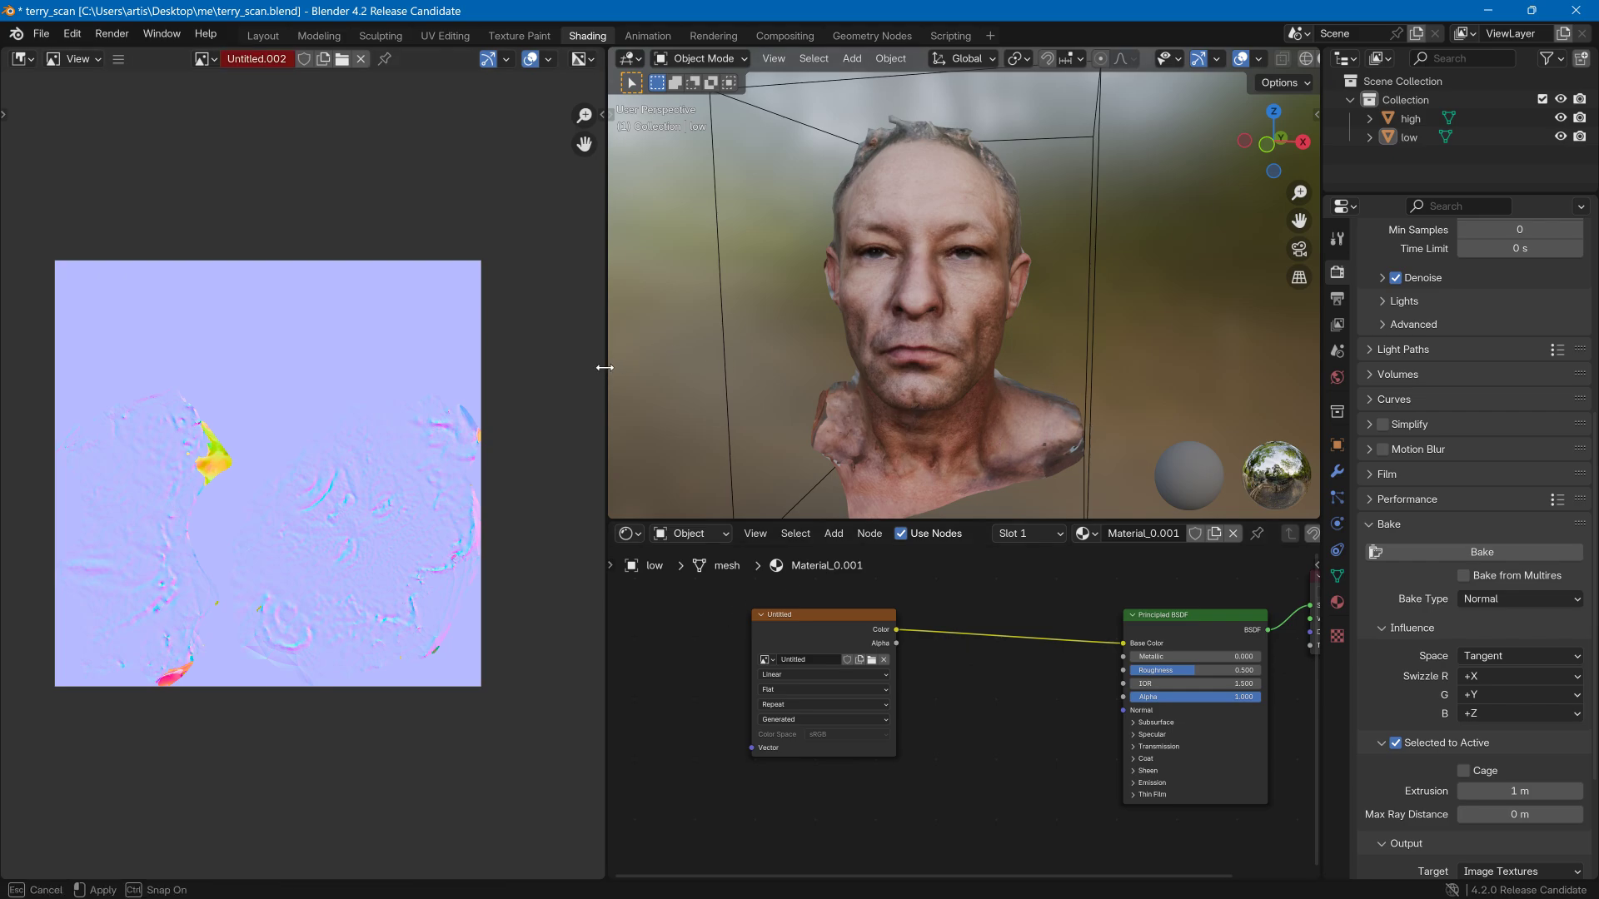
# - Enlarge the 3D viewport, delete the high mesh from the scene and select the low head
pyautogui.moveTo(605, 363); pyautogui.dragTo(357, 366)
pyautogui.moveTo(436, 413); pyautogui.dragTo(626, 368, button='middle')
pyautogui.scroll(-3, 833, 381)
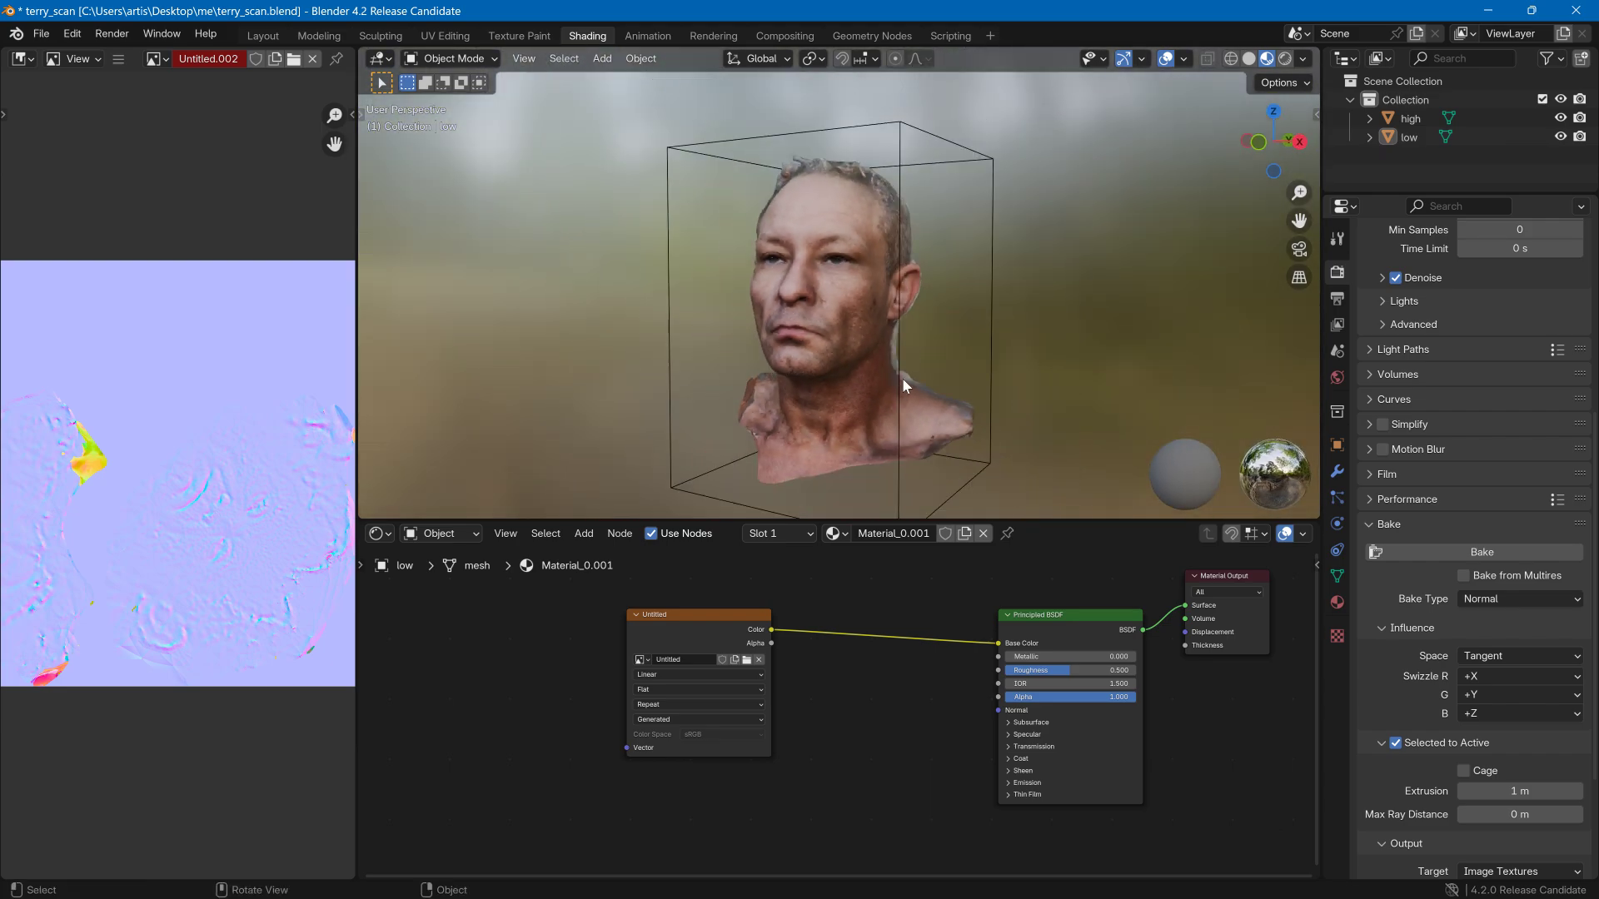
pyautogui.click(1467, 122)
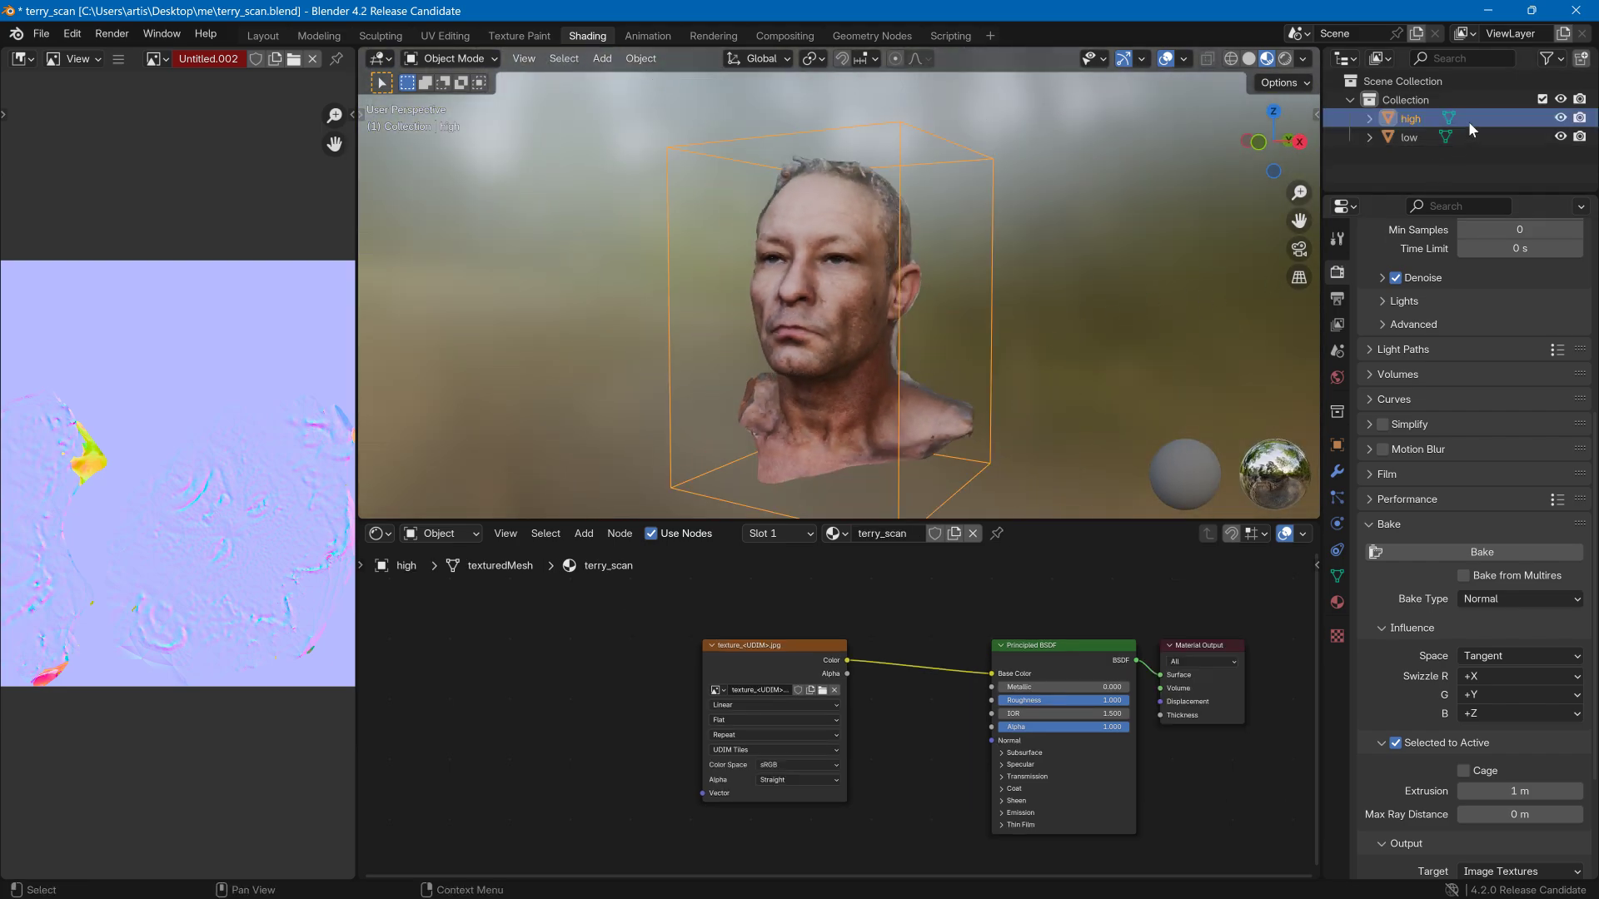
pyautogui.press('Delete')
pyautogui.click(851, 321)
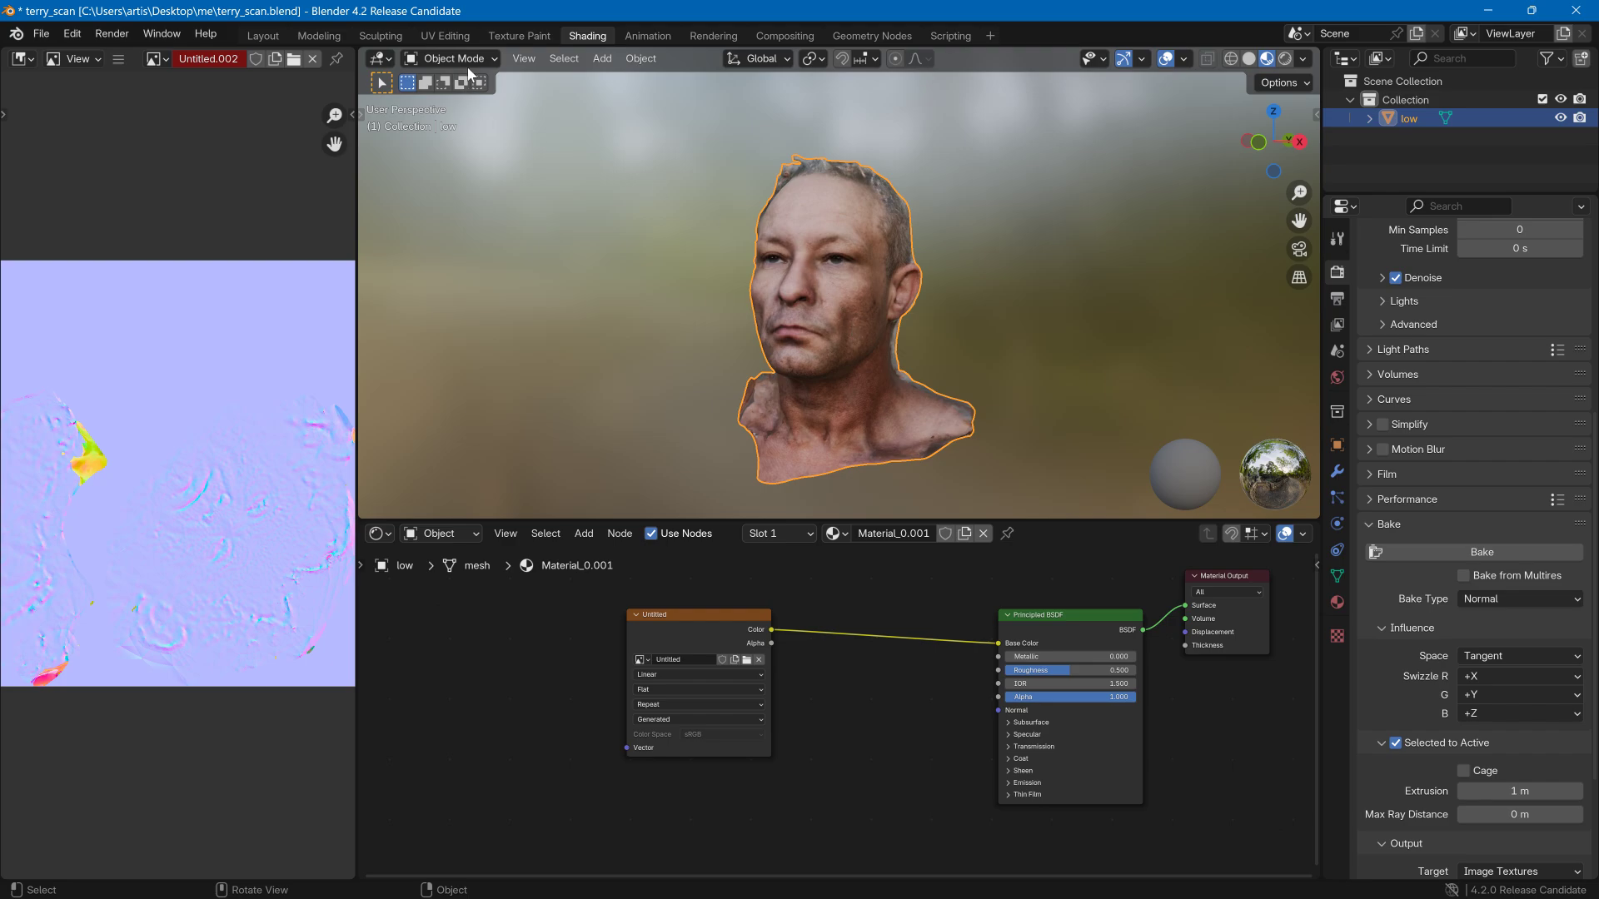
# - Switch to the Layout workspace, look over the low head and save the project as a new file named terry_scan3.blend
pyautogui.click(259, 35)
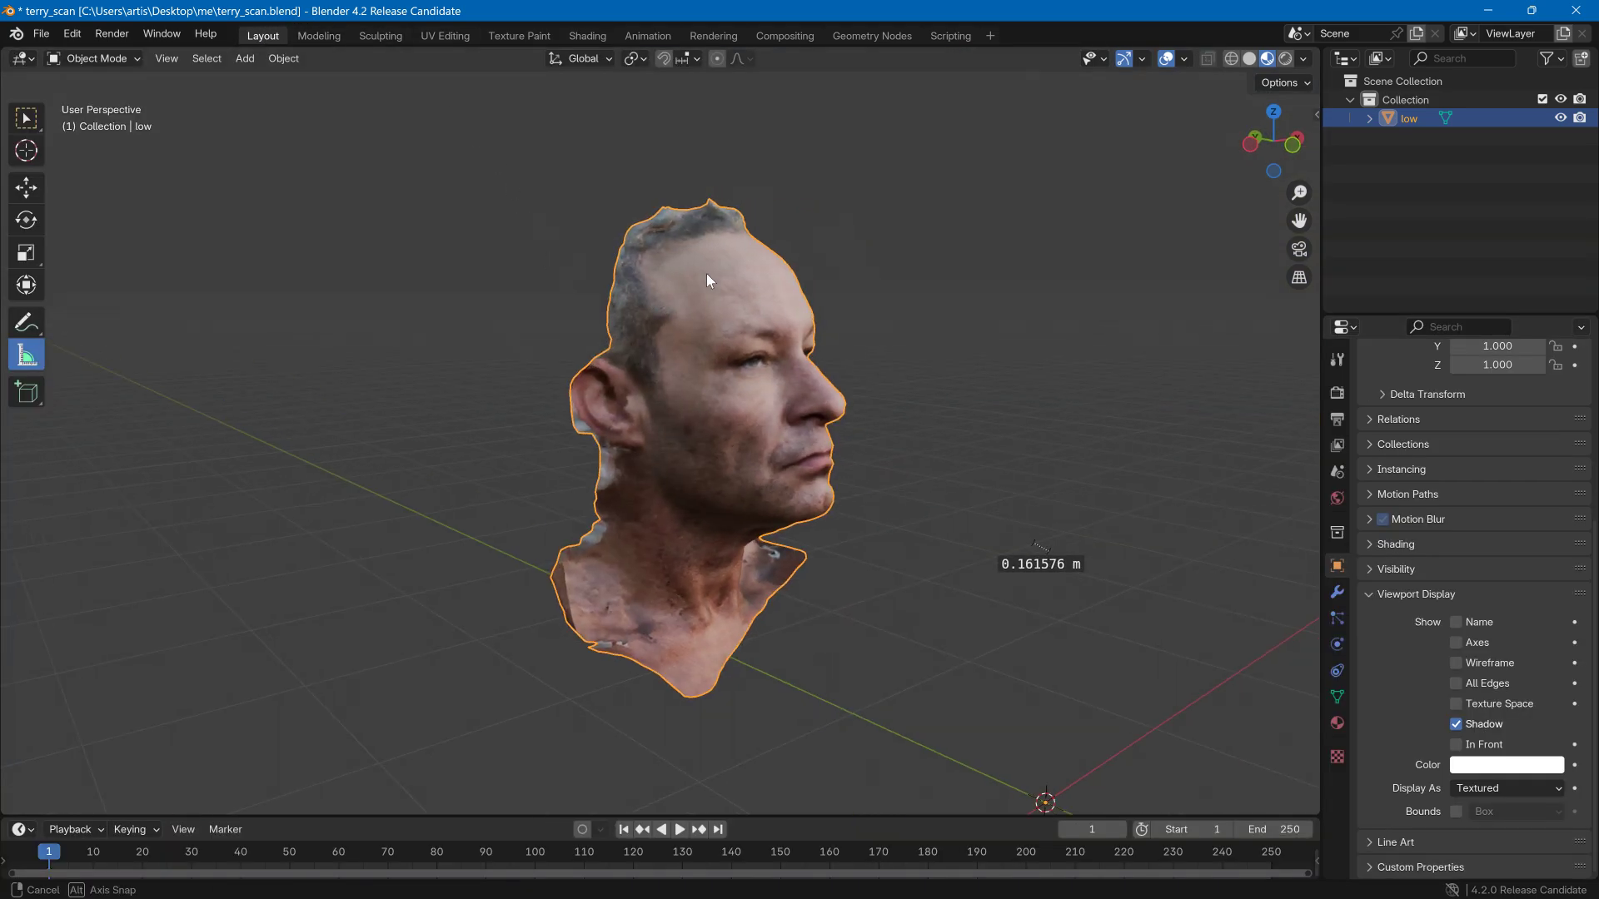
pyautogui.moveTo(706, 273); pyautogui.dragTo(542, 276, button='middle')
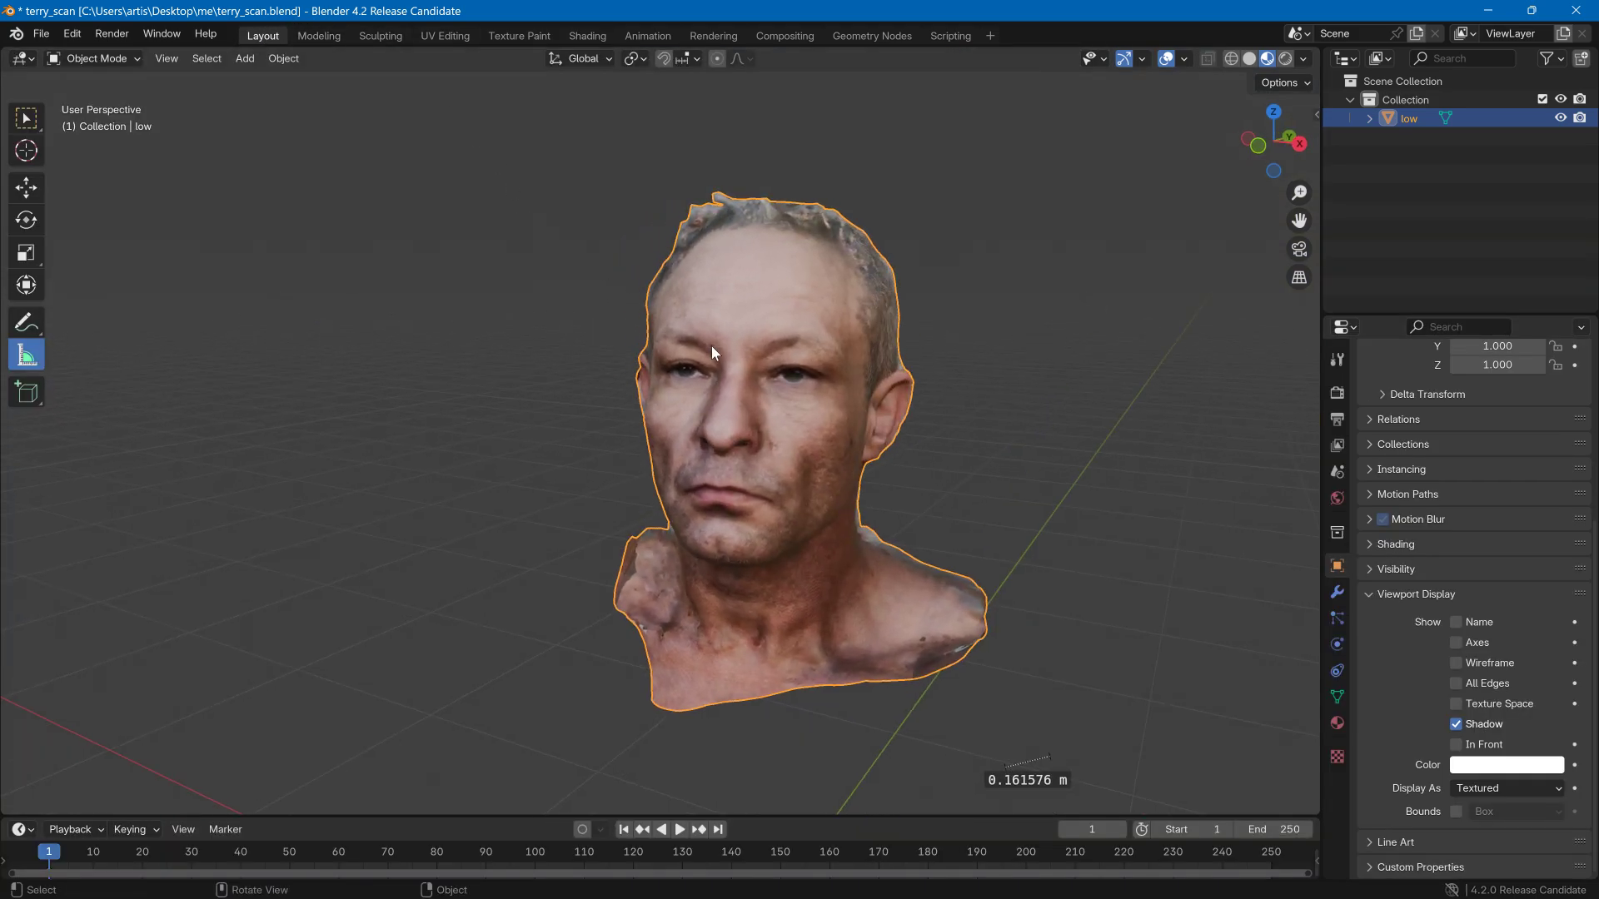
pyautogui.moveTo(717, 318); pyautogui.dragTo(622, 253, button='middle')
pyautogui.click(41, 33)
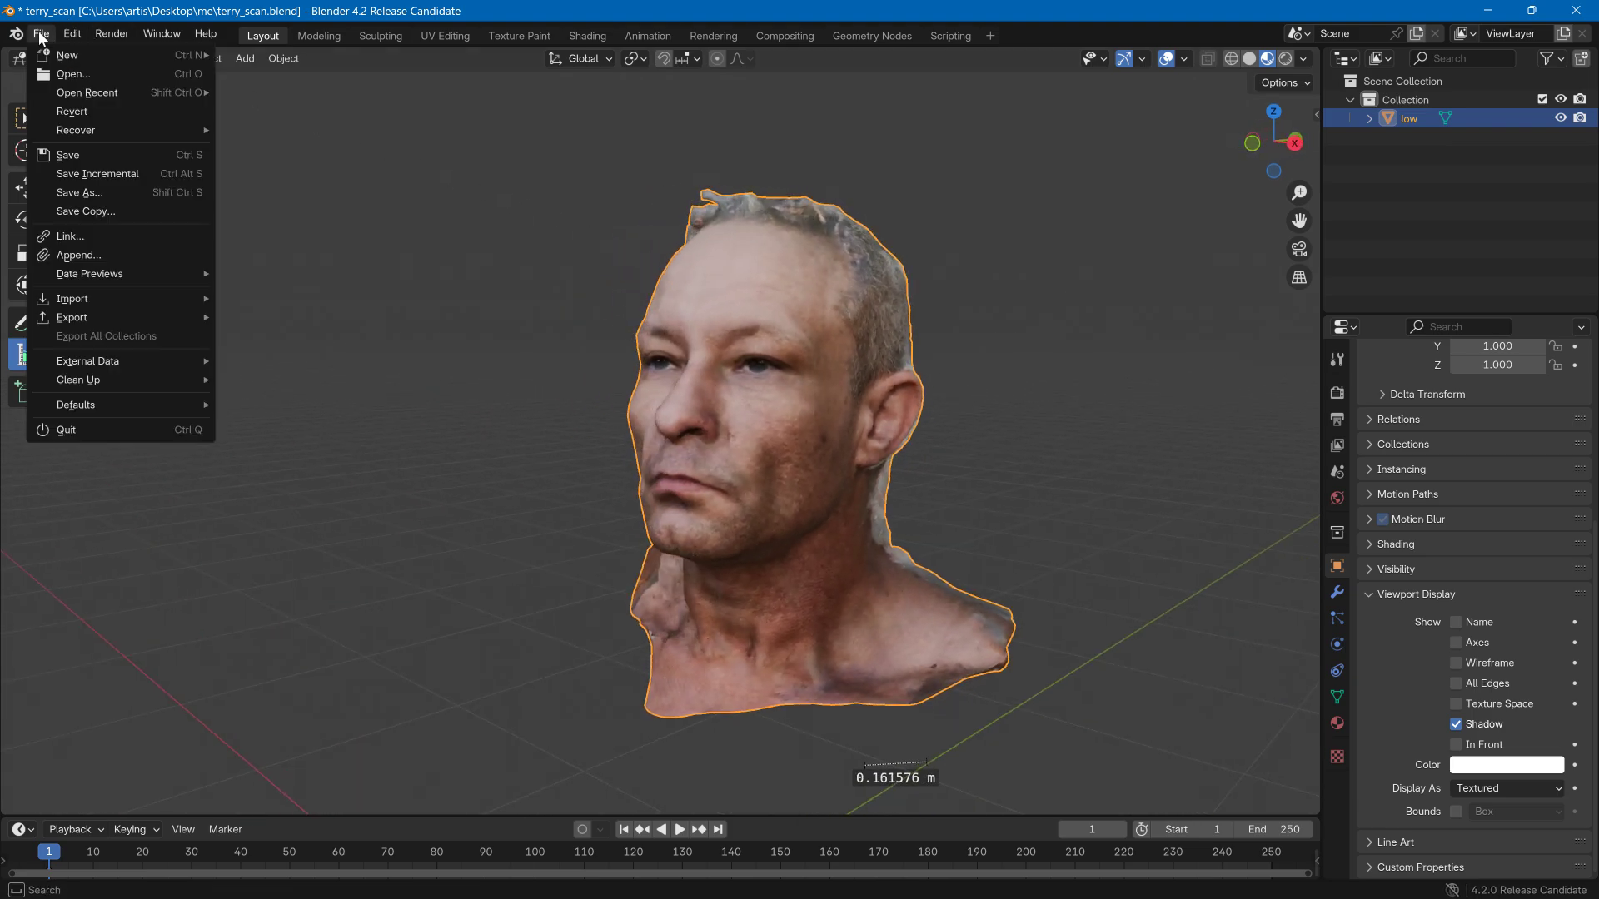
pyautogui.click(119, 191)
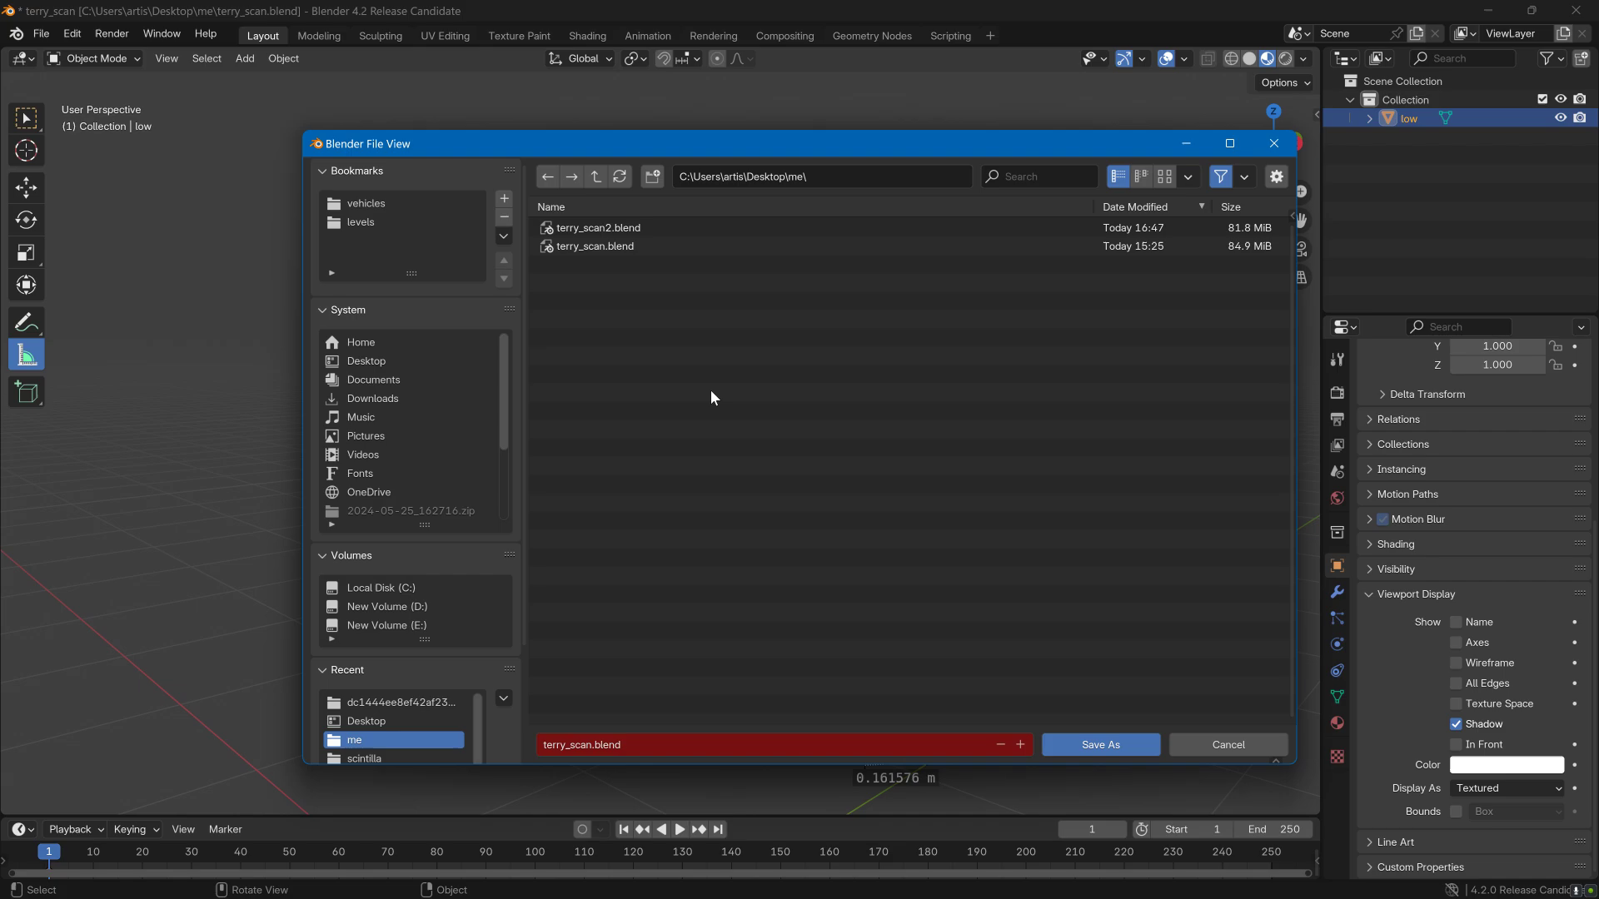
pyautogui.click(594, 750)
pyautogui.click(596, 749)
pyautogui.write('3')
pyautogui.click(1119, 744)
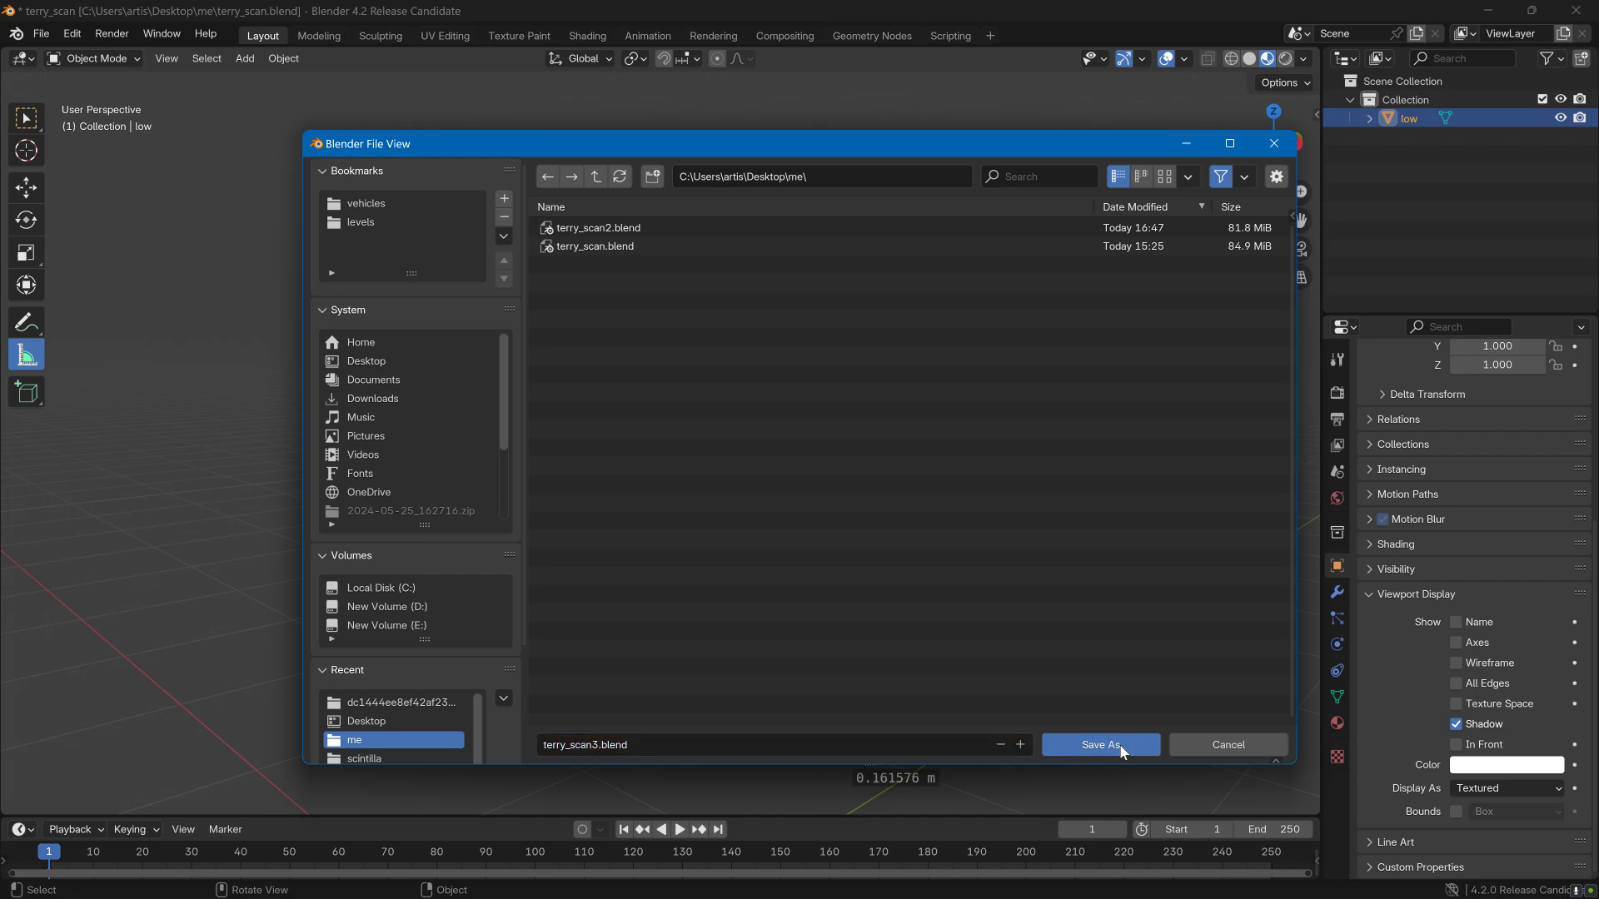
# - Return to the Shading workspace and widen the image editor so the whole baked normal map fits
pyautogui.click(1336, 722)
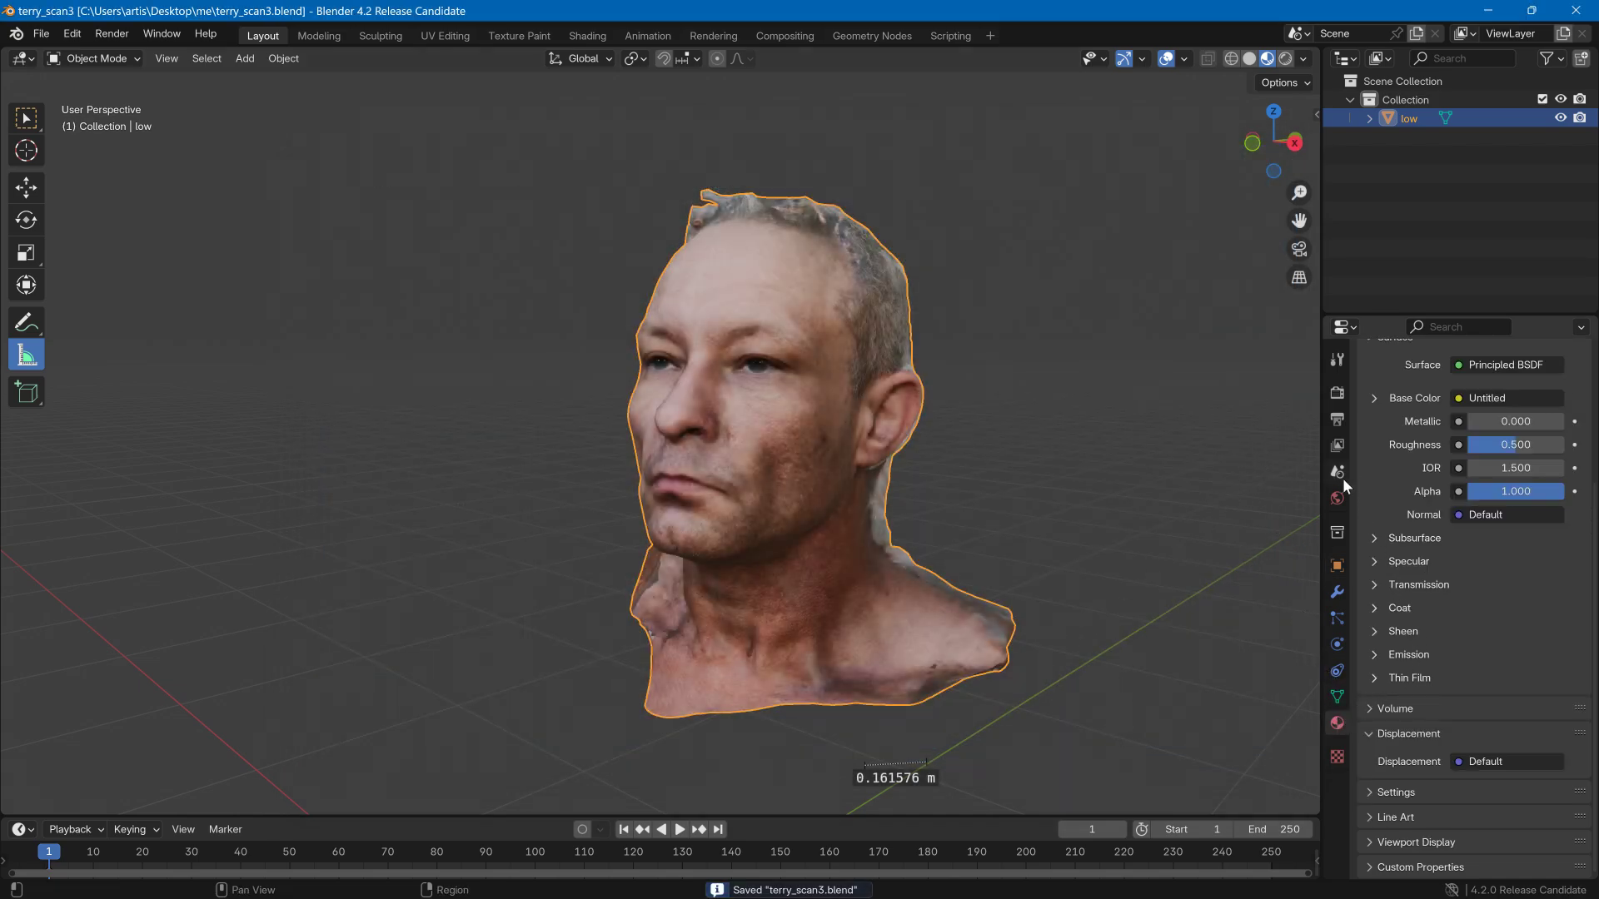
pyautogui.click(587, 35)
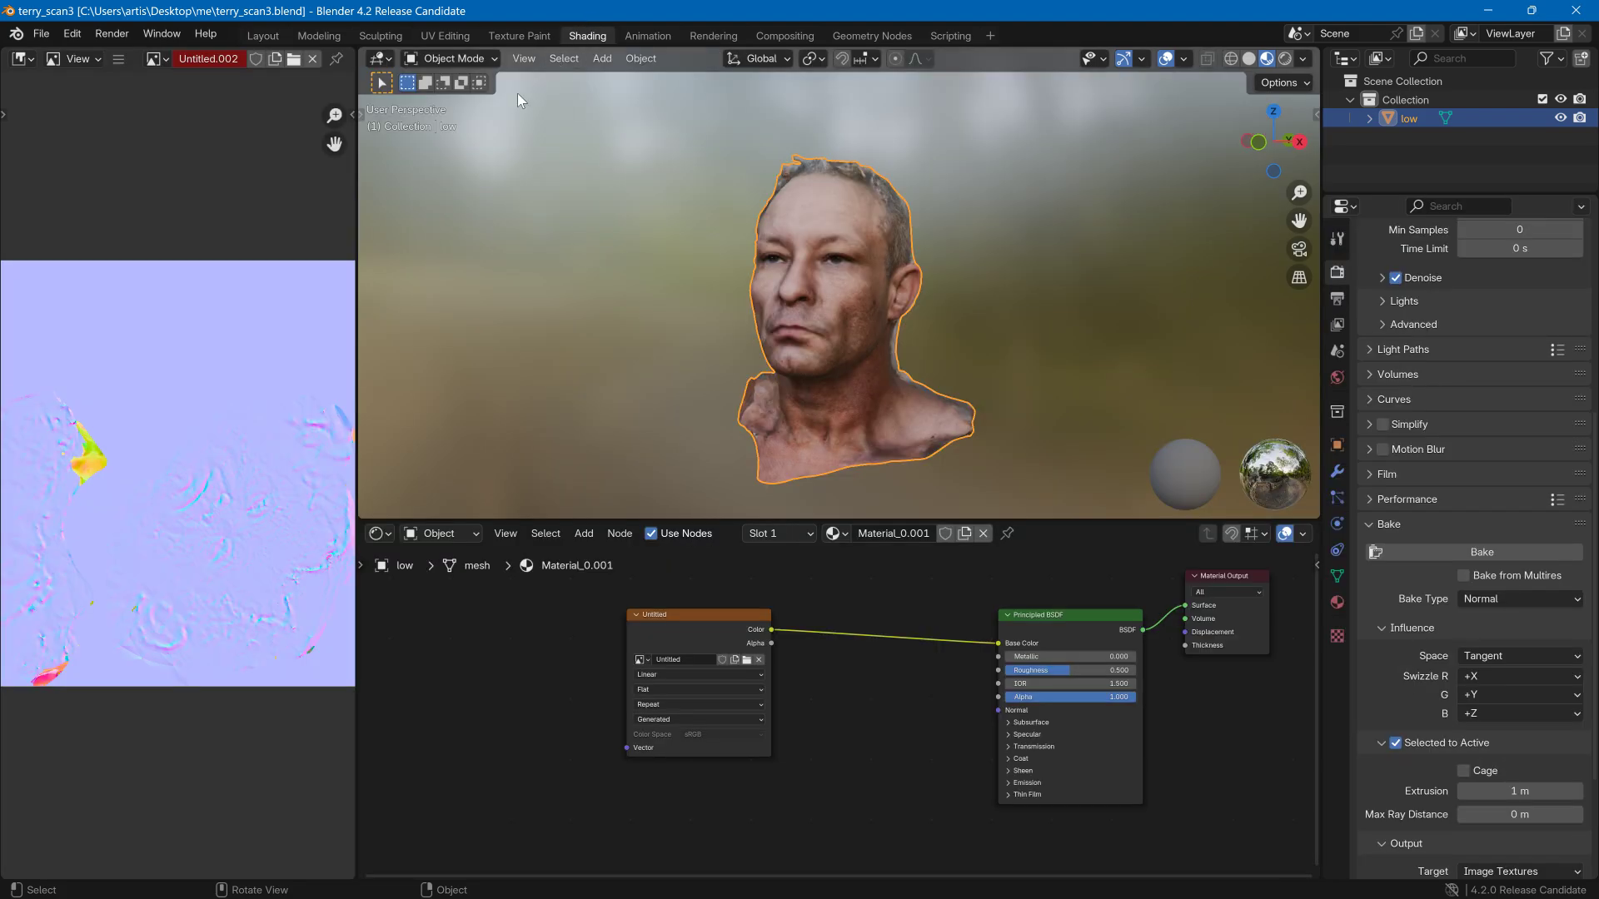
pyautogui.moveTo(228, 218); pyautogui.dragTo(253, 232, button='middle')
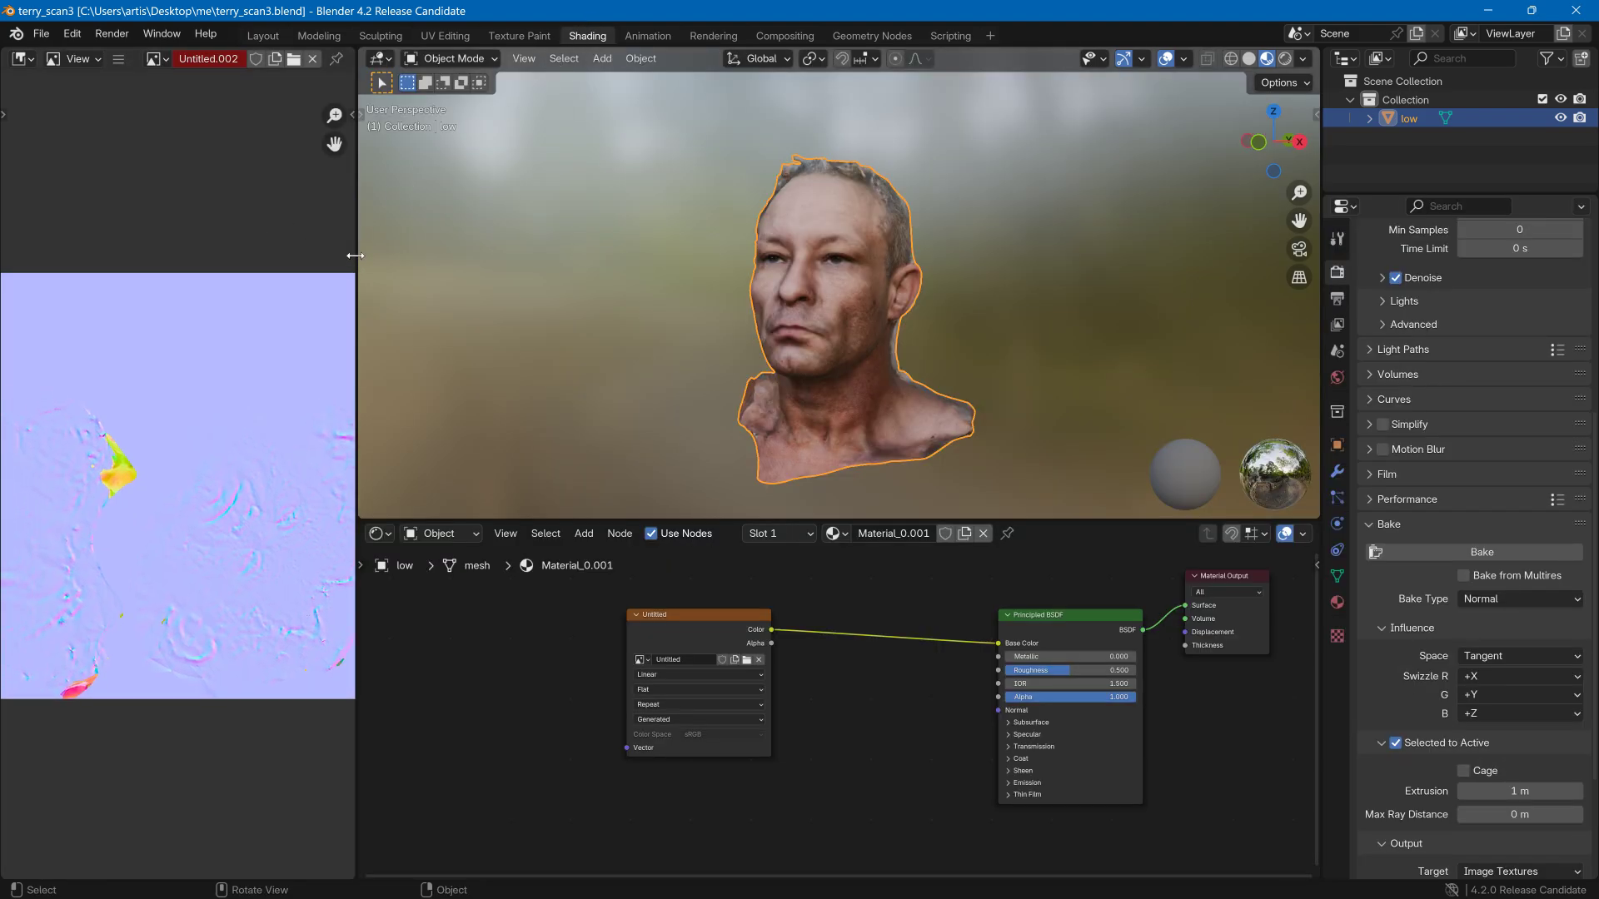
pyautogui.moveTo(355, 268); pyautogui.dragTo(627, 268)
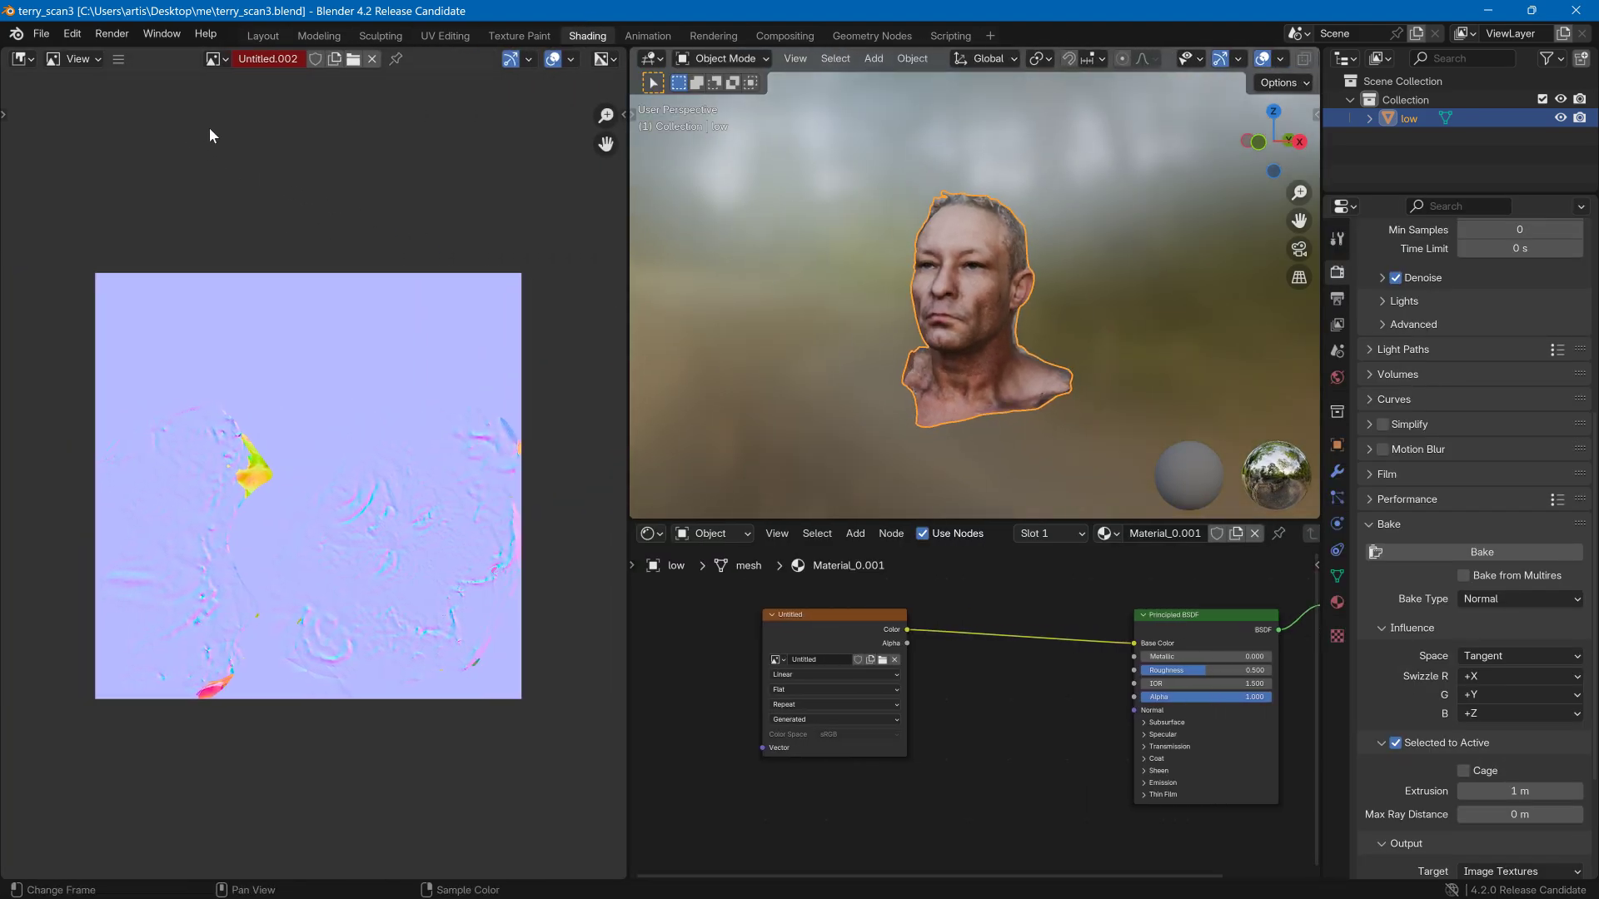
# - Save the baked normal map image as Terry_Low_Poly_normals.png in the me folder, in PNG format with 0% compression
pyautogui.click(118, 62)
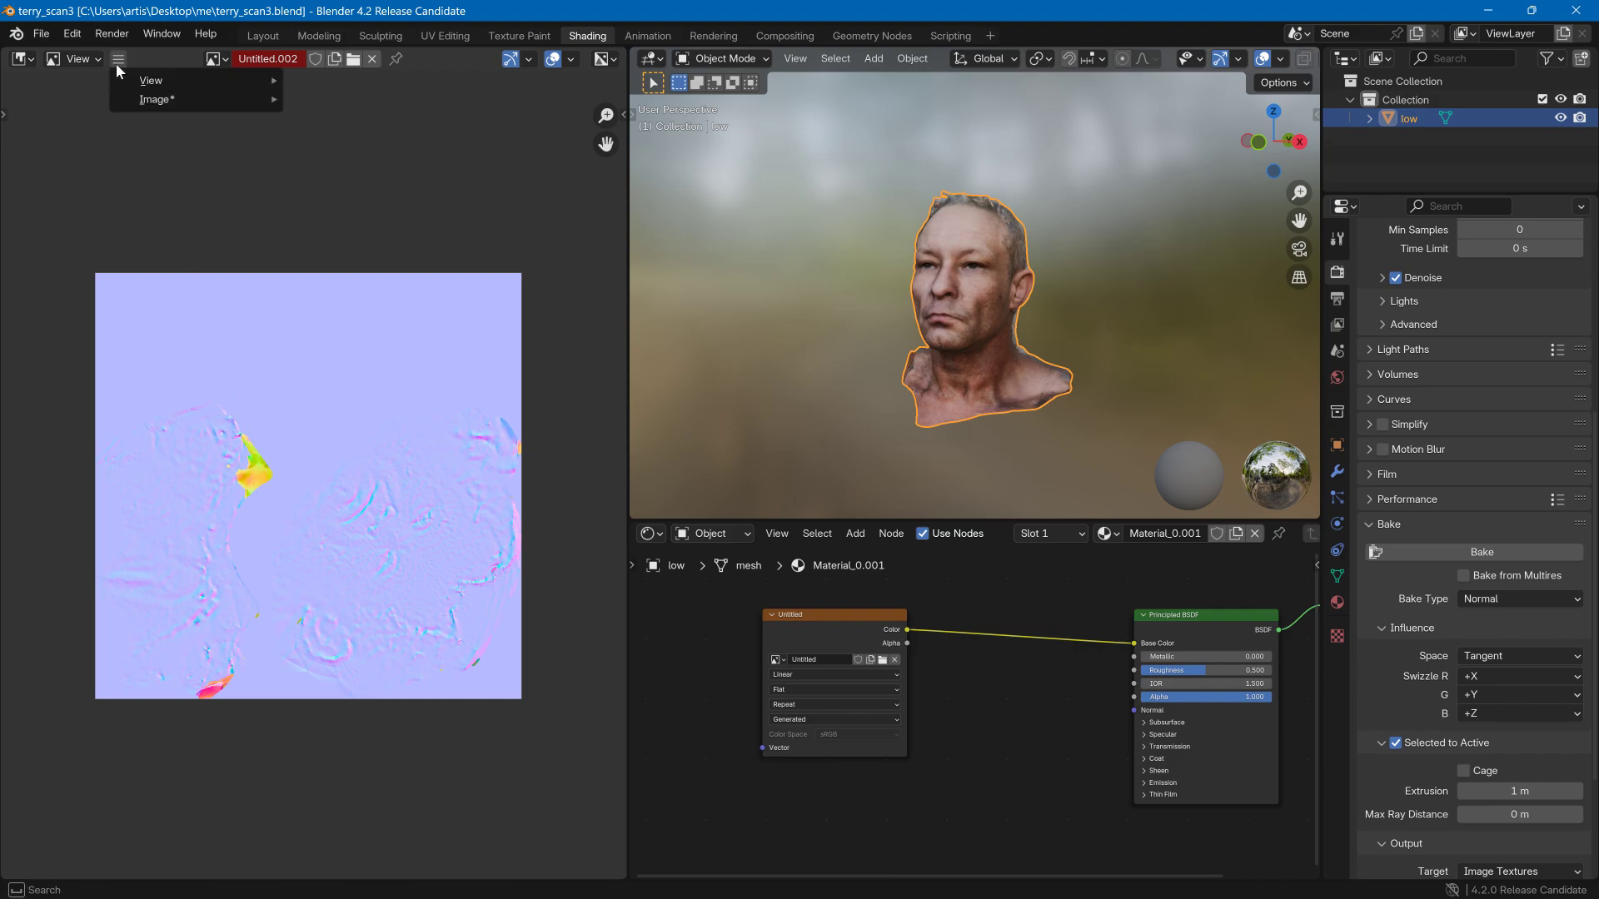
pyautogui.moveTo(139, 97)
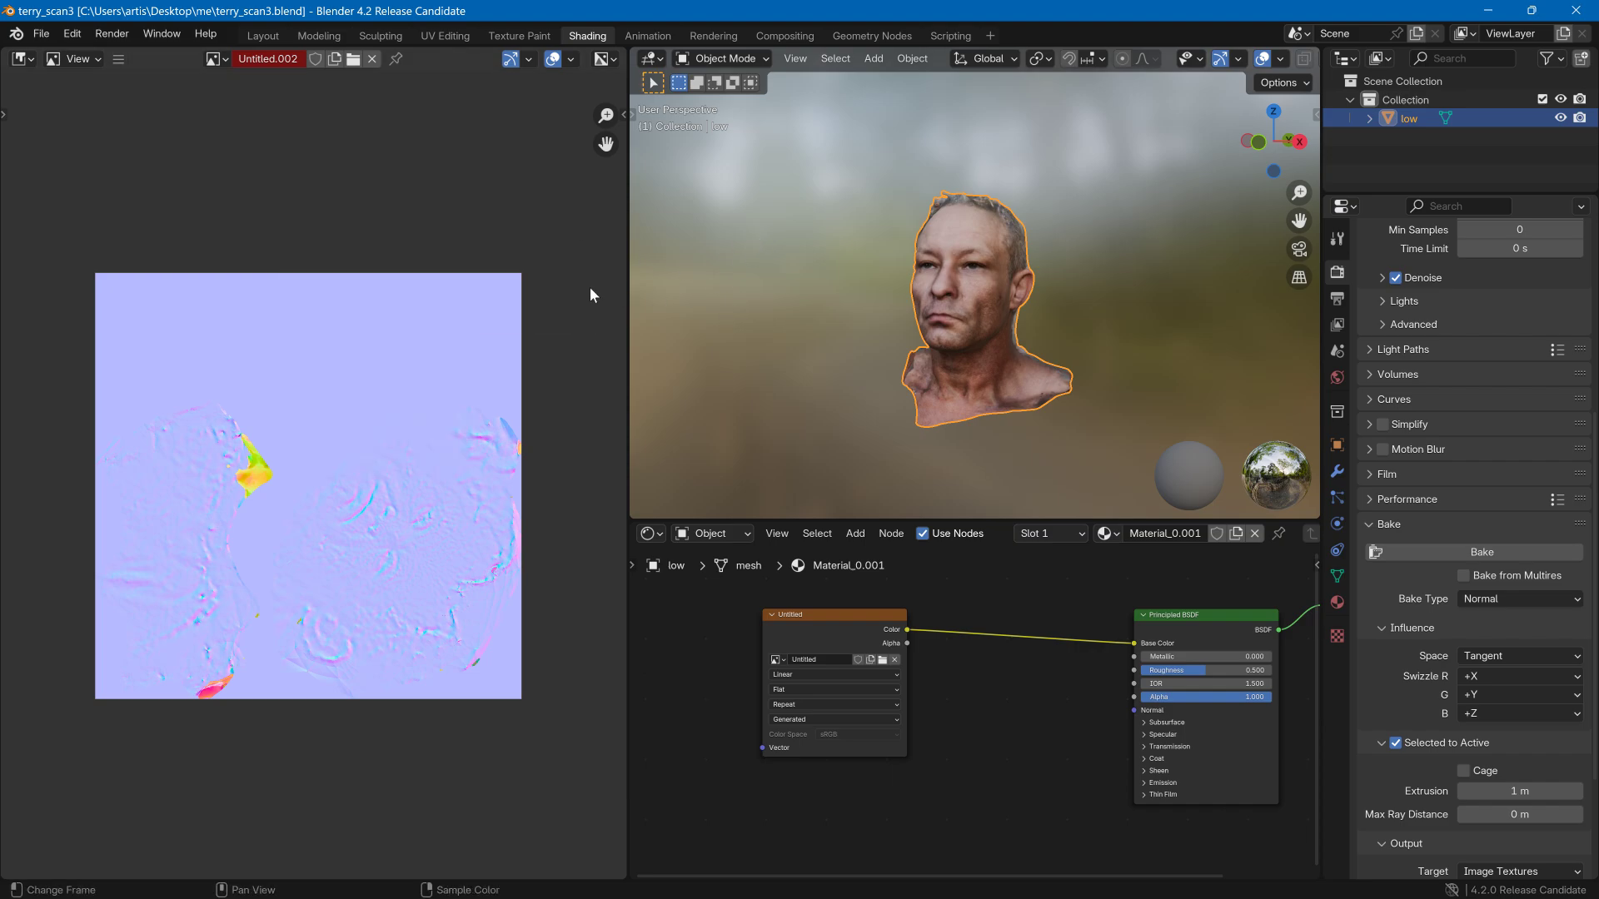
pyautogui.click(118, 58)
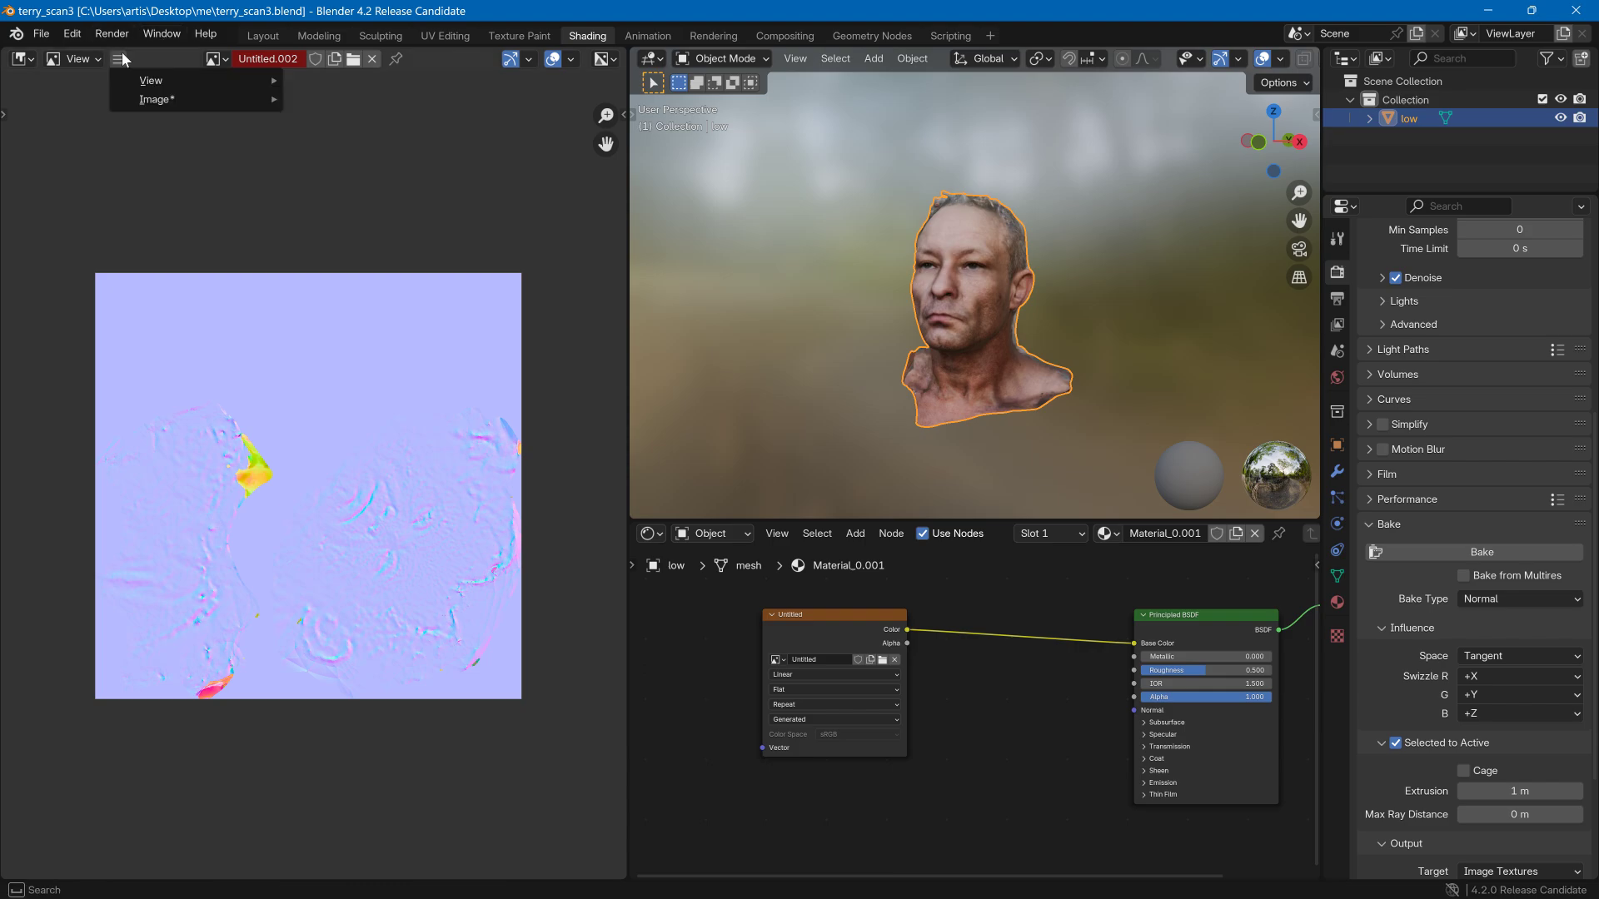
pyautogui.moveTo(238, 101)
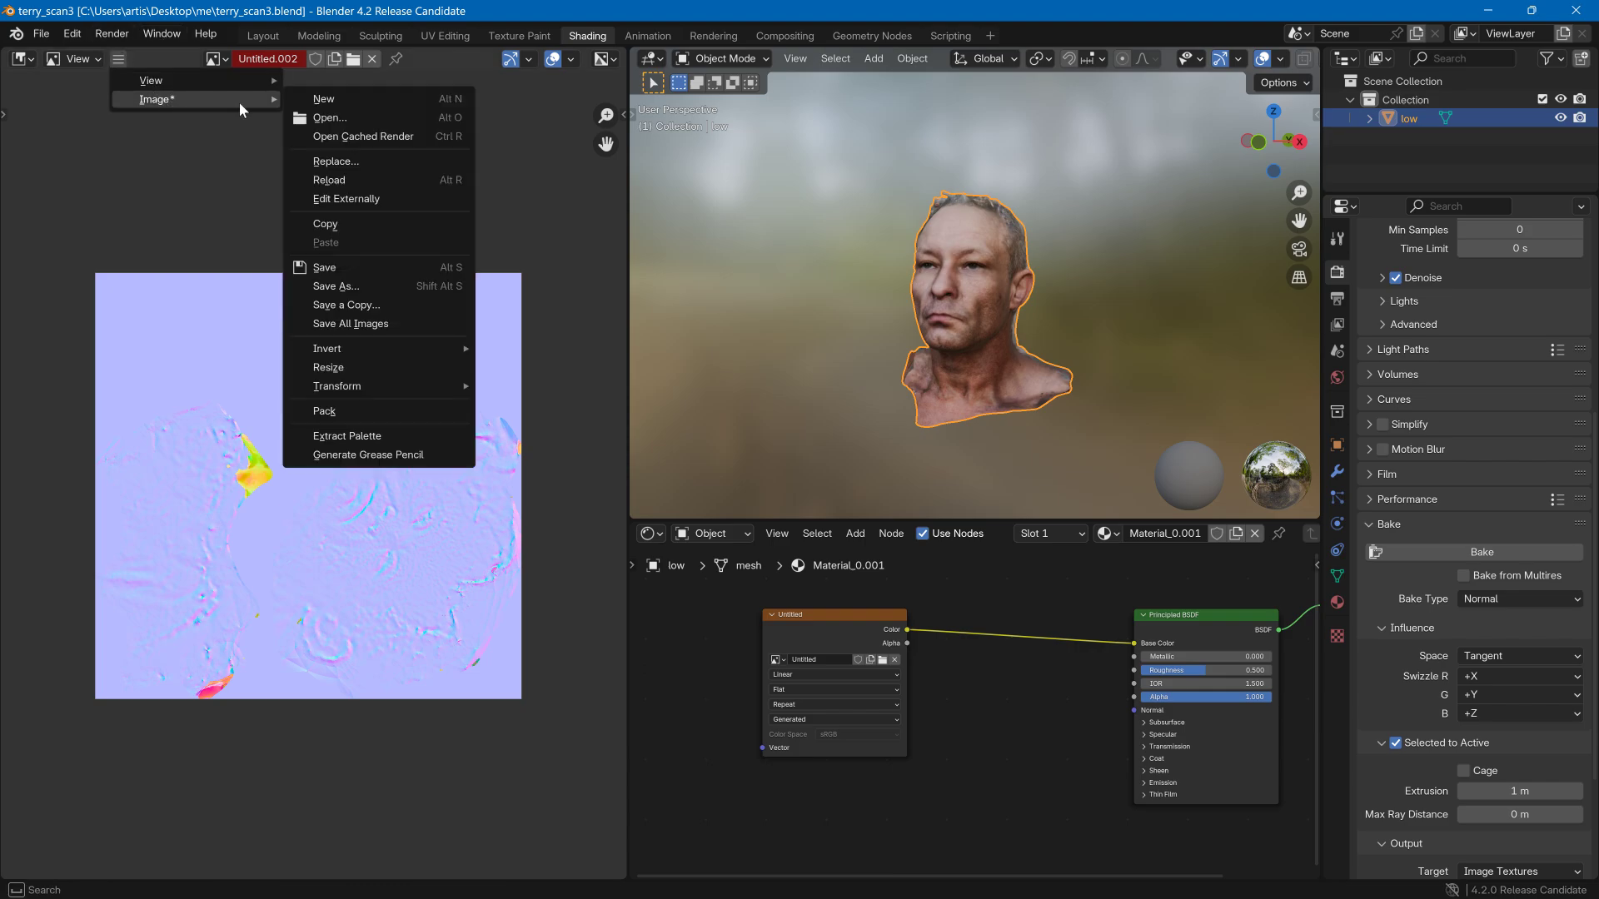
pyautogui.click(352, 287)
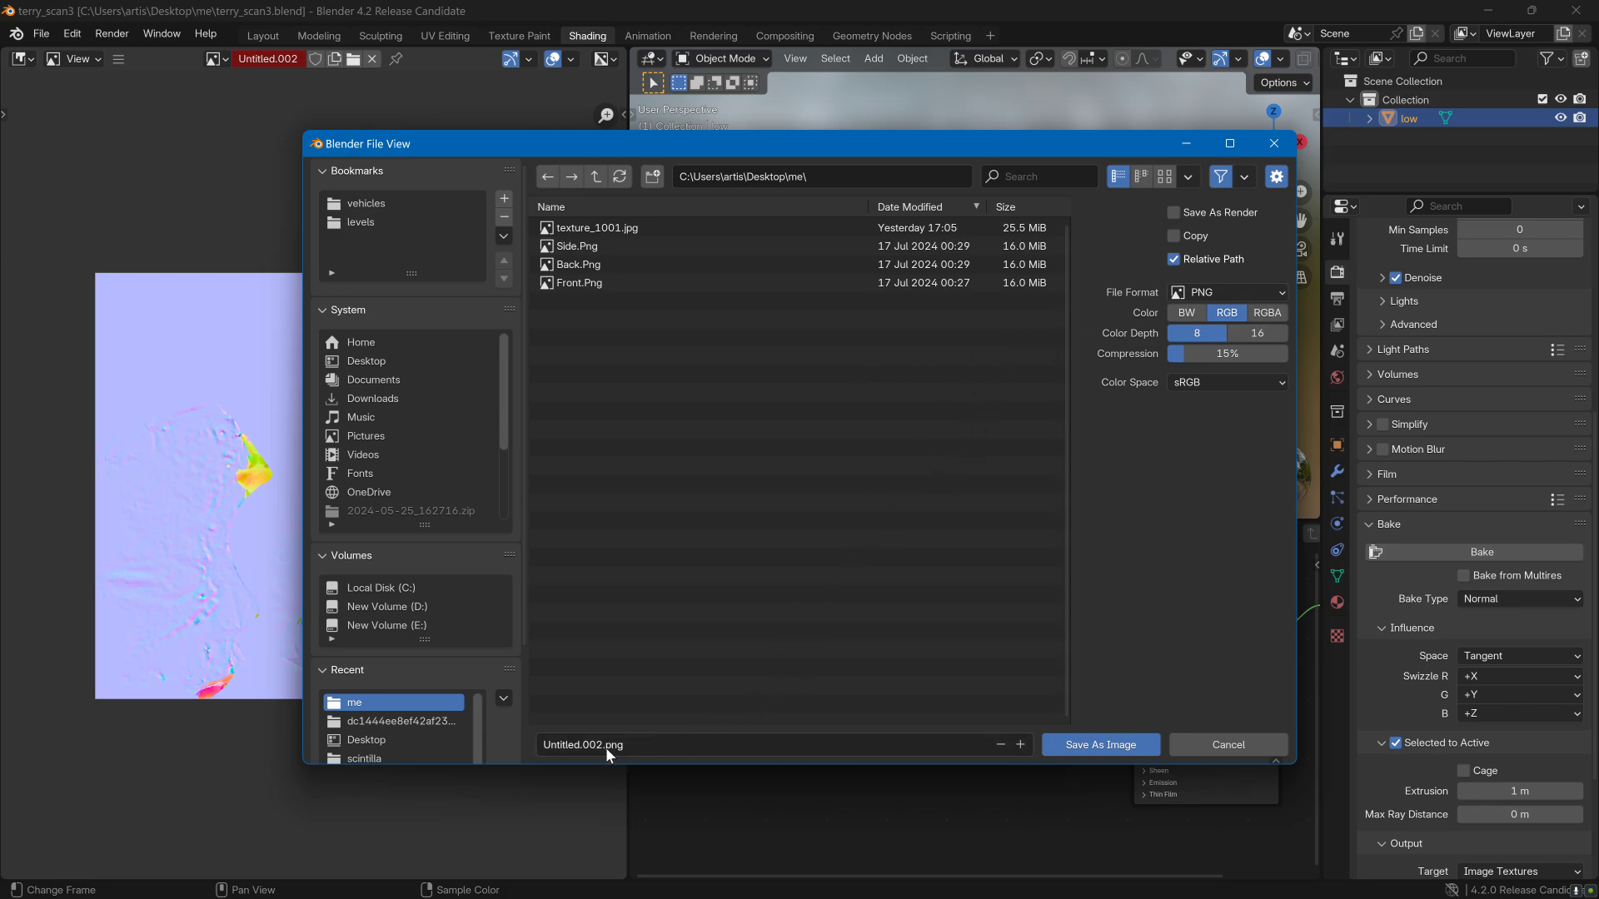
pyautogui.click(626, 749)
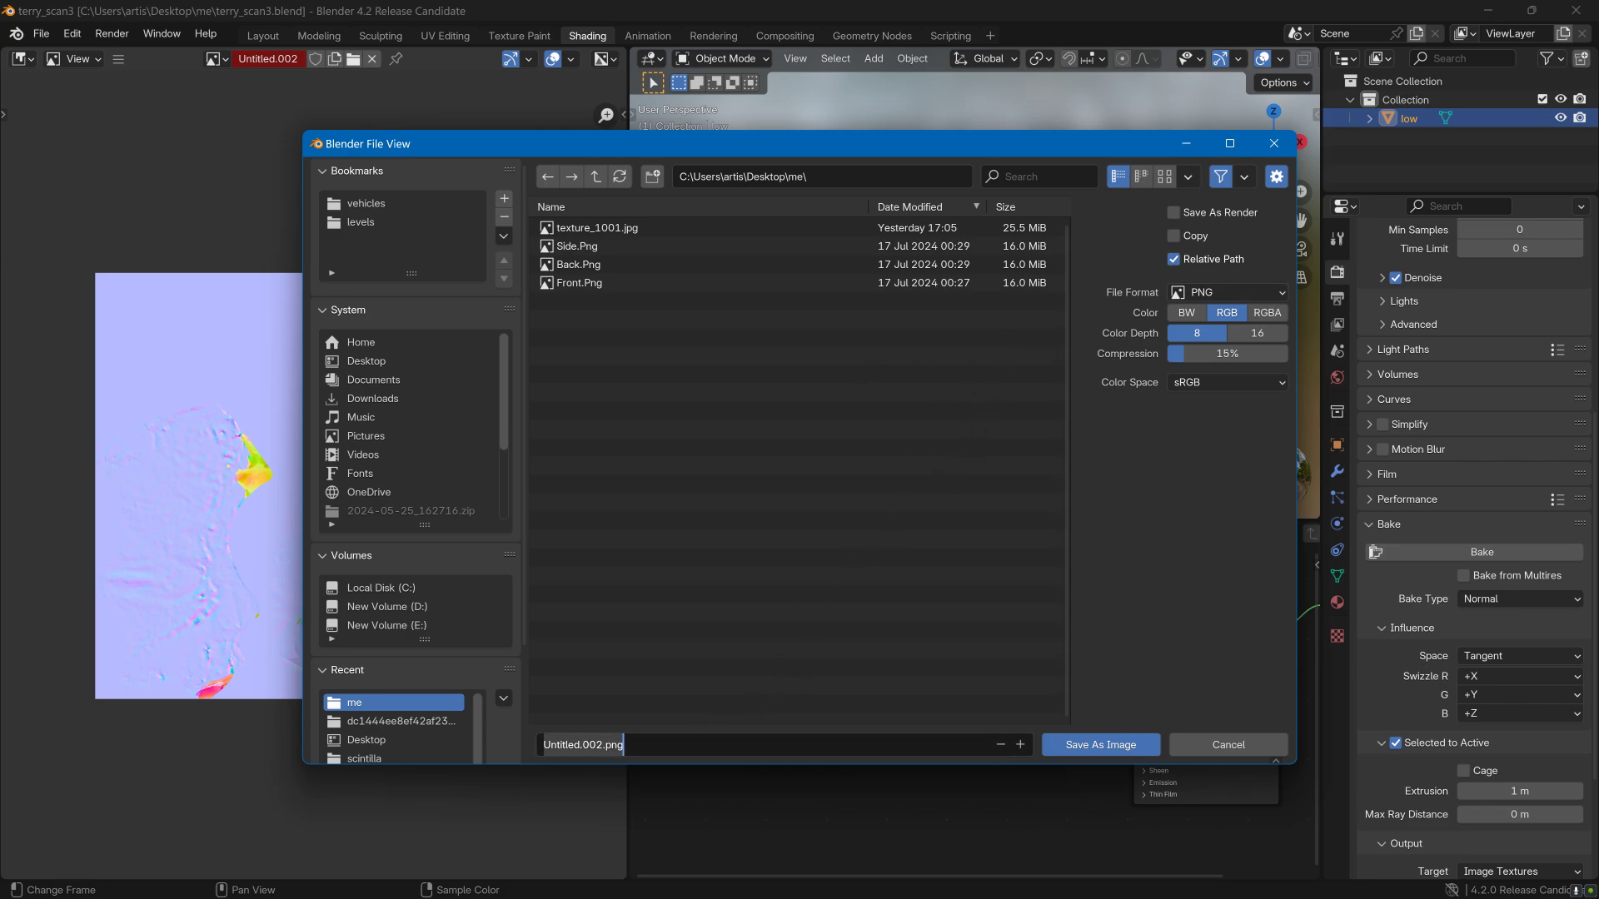
pyautogui.press('BackSpace')
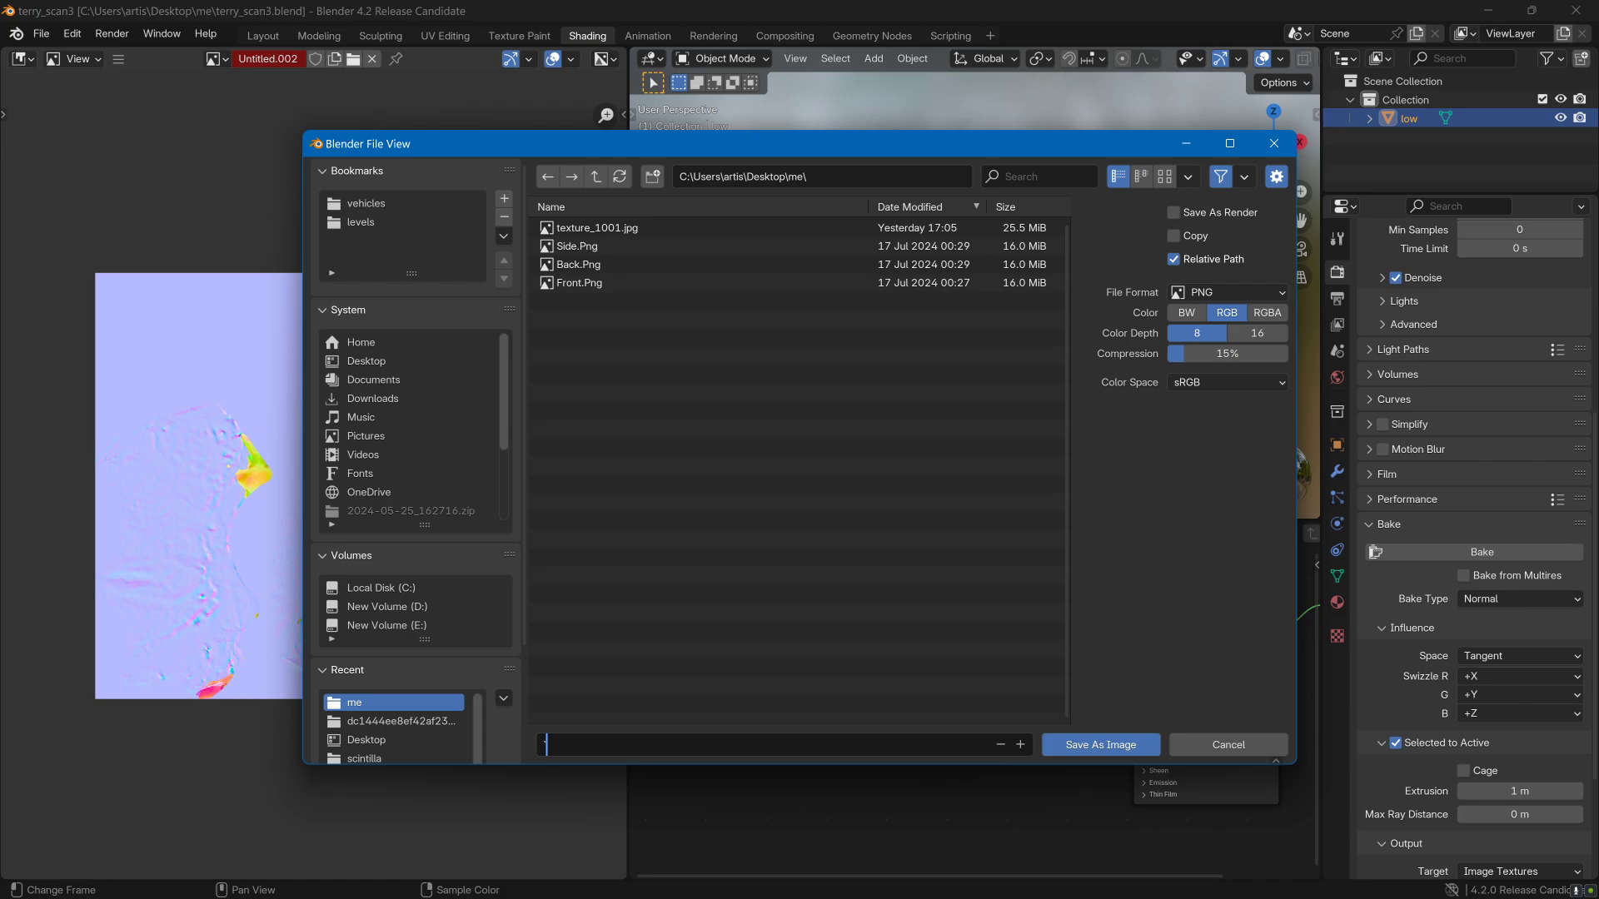
pyautogui.write('Terry_Low_Poly_normals')
pyautogui.moveTo(1196, 354); pyautogui.dragTo(1121, 363)
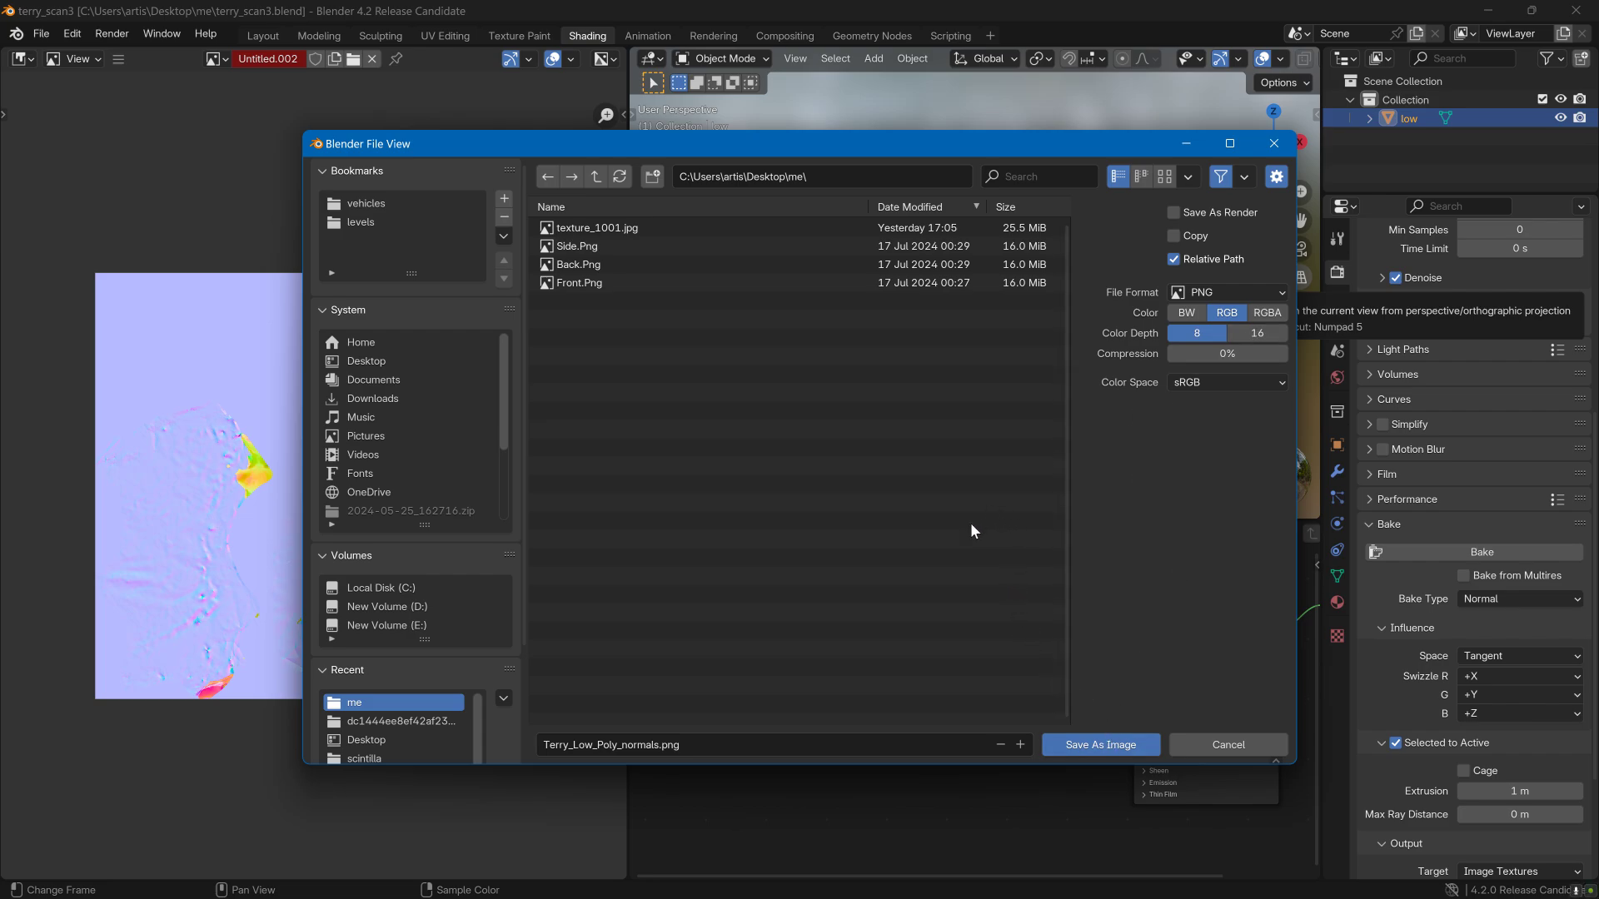
pyautogui.click(1090, 742)
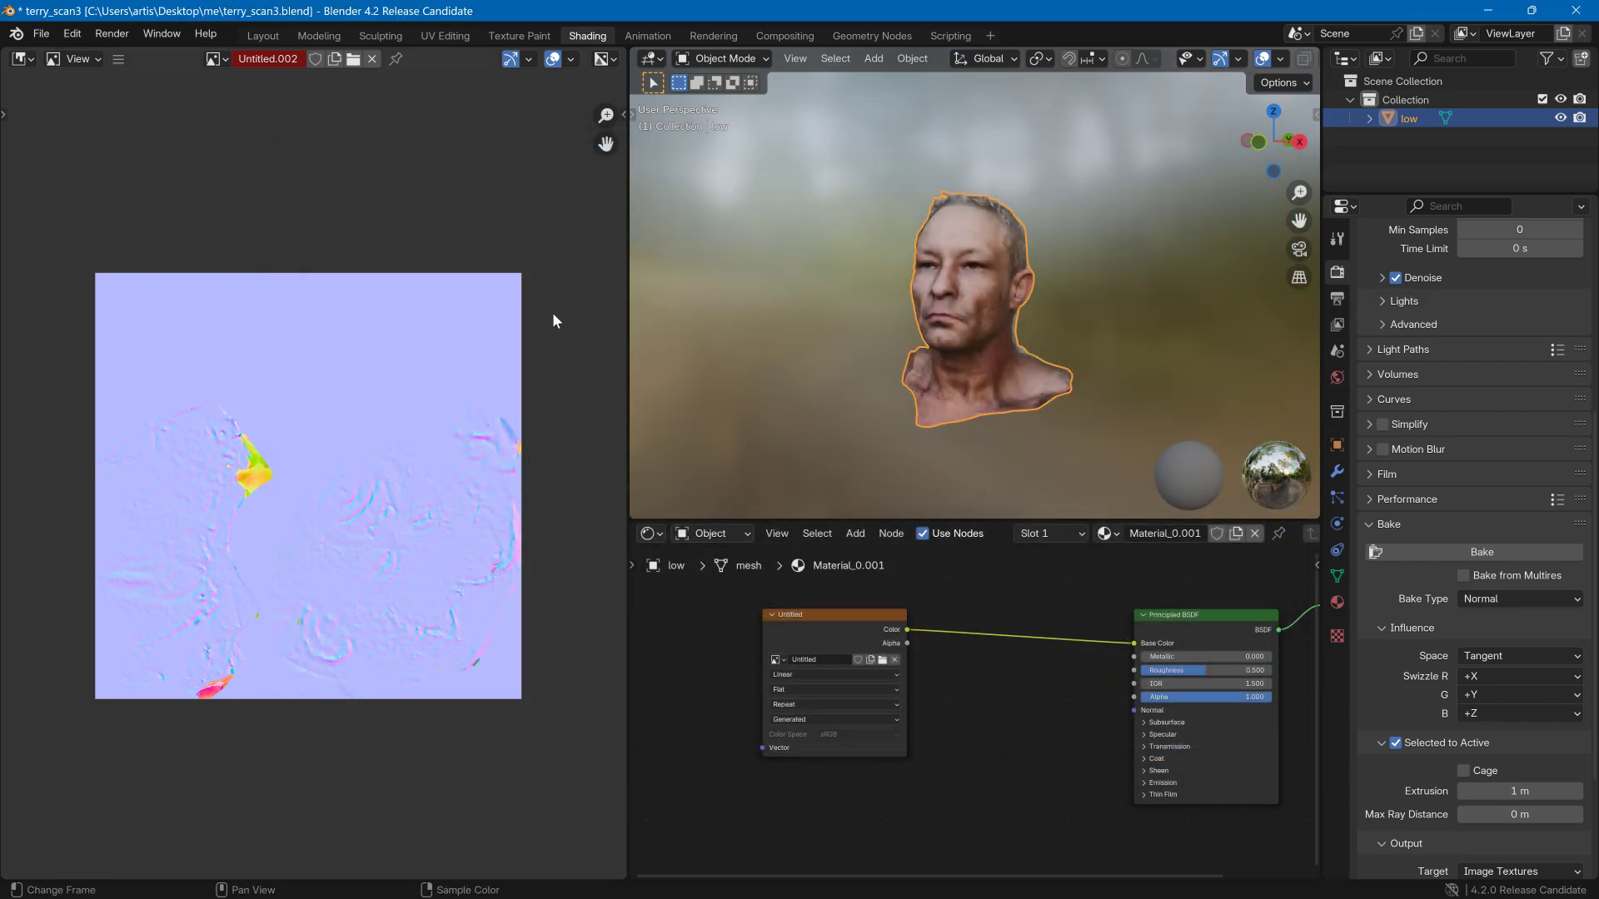
# - Show the baked color image Untitled in the image editor instead of the normal map
pyautogui.click(215, 59)
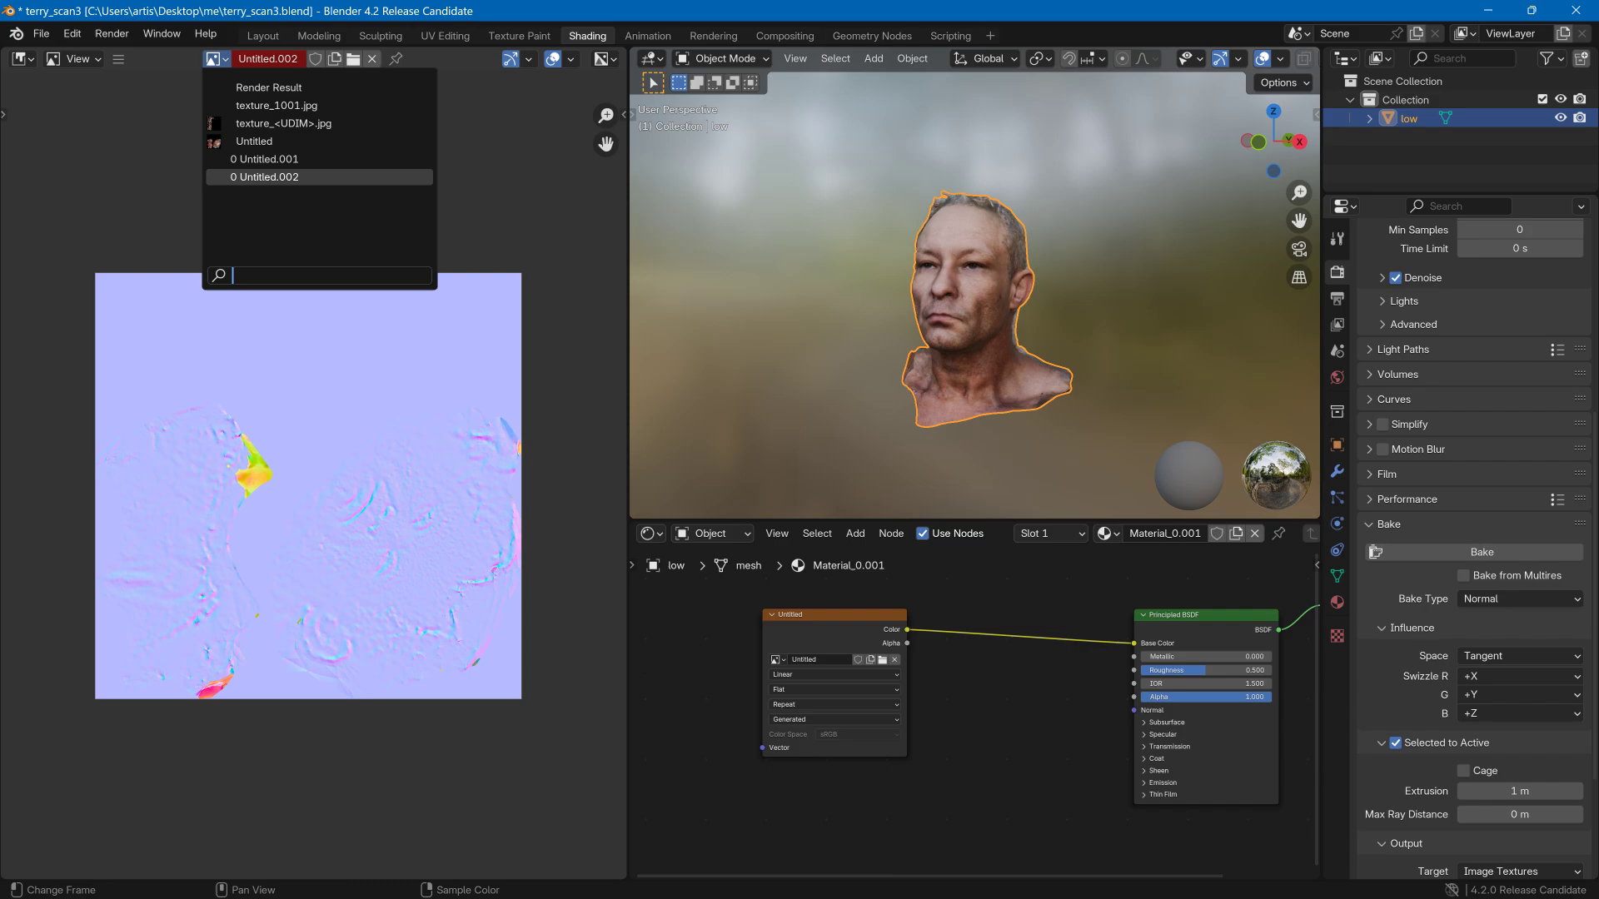
pyautogui.click(250, 89)
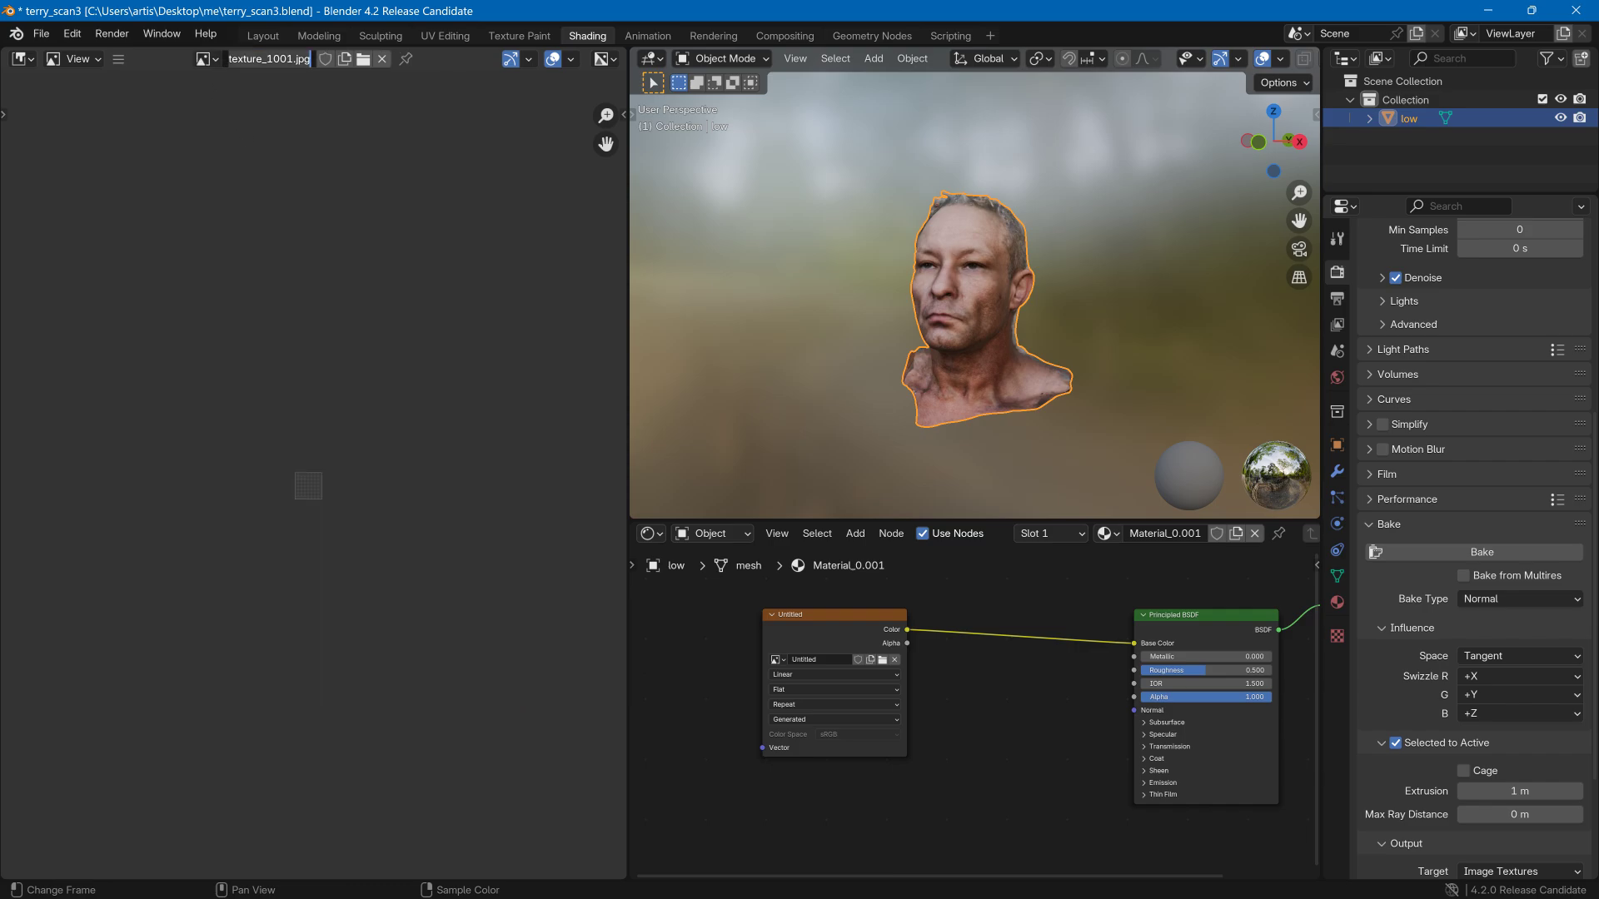
pyautogui.click(204, 58)
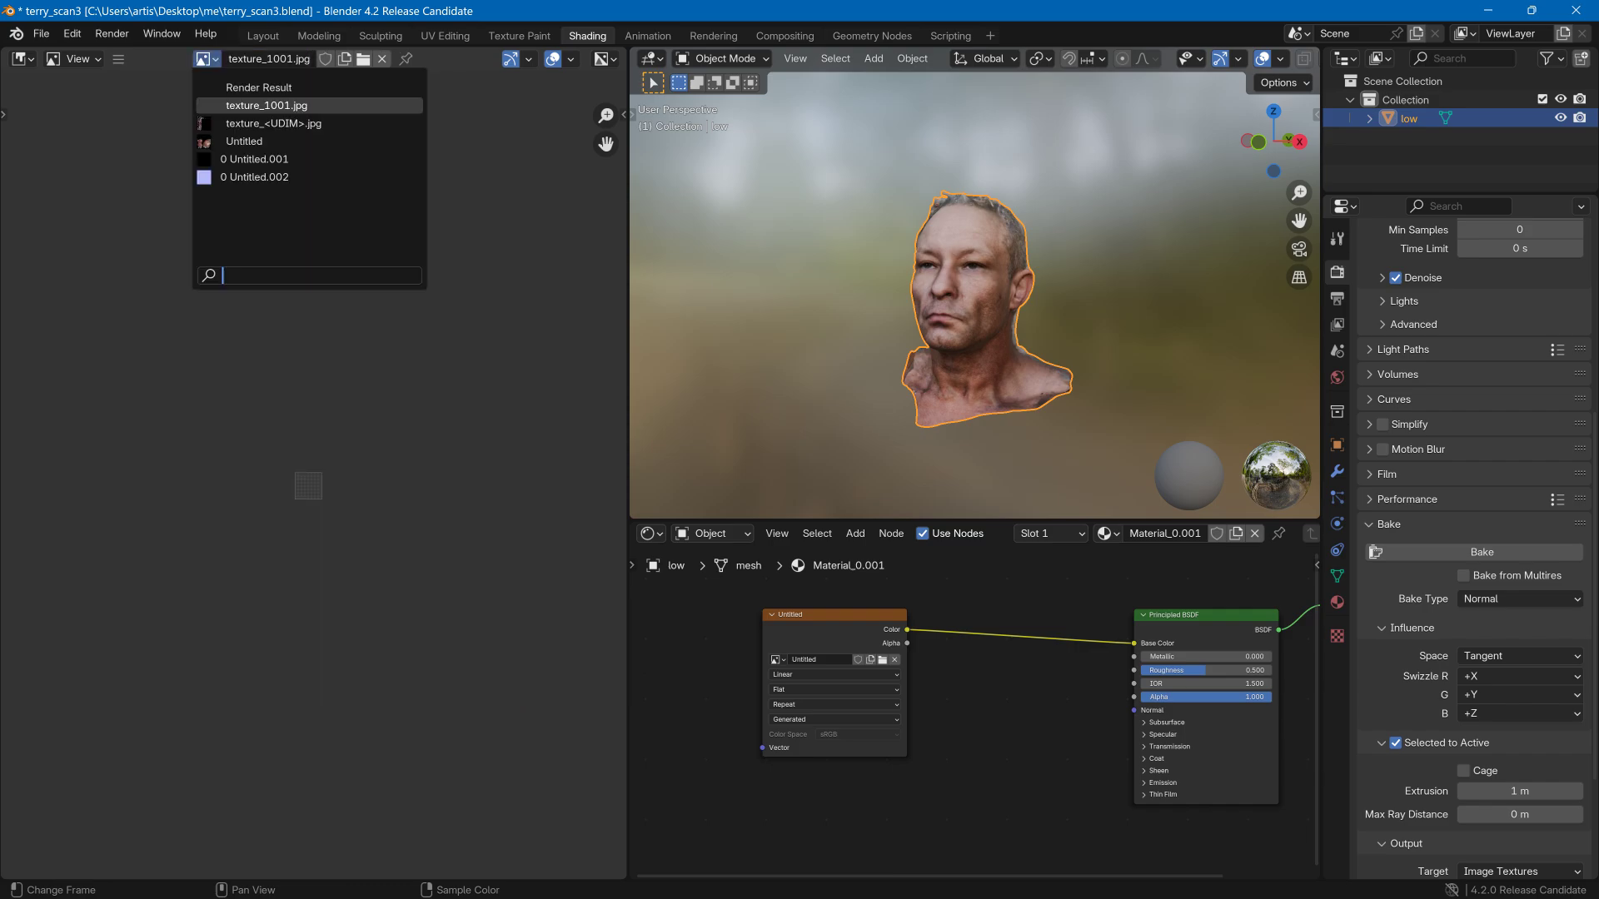
pyautogui.click(250, 141)
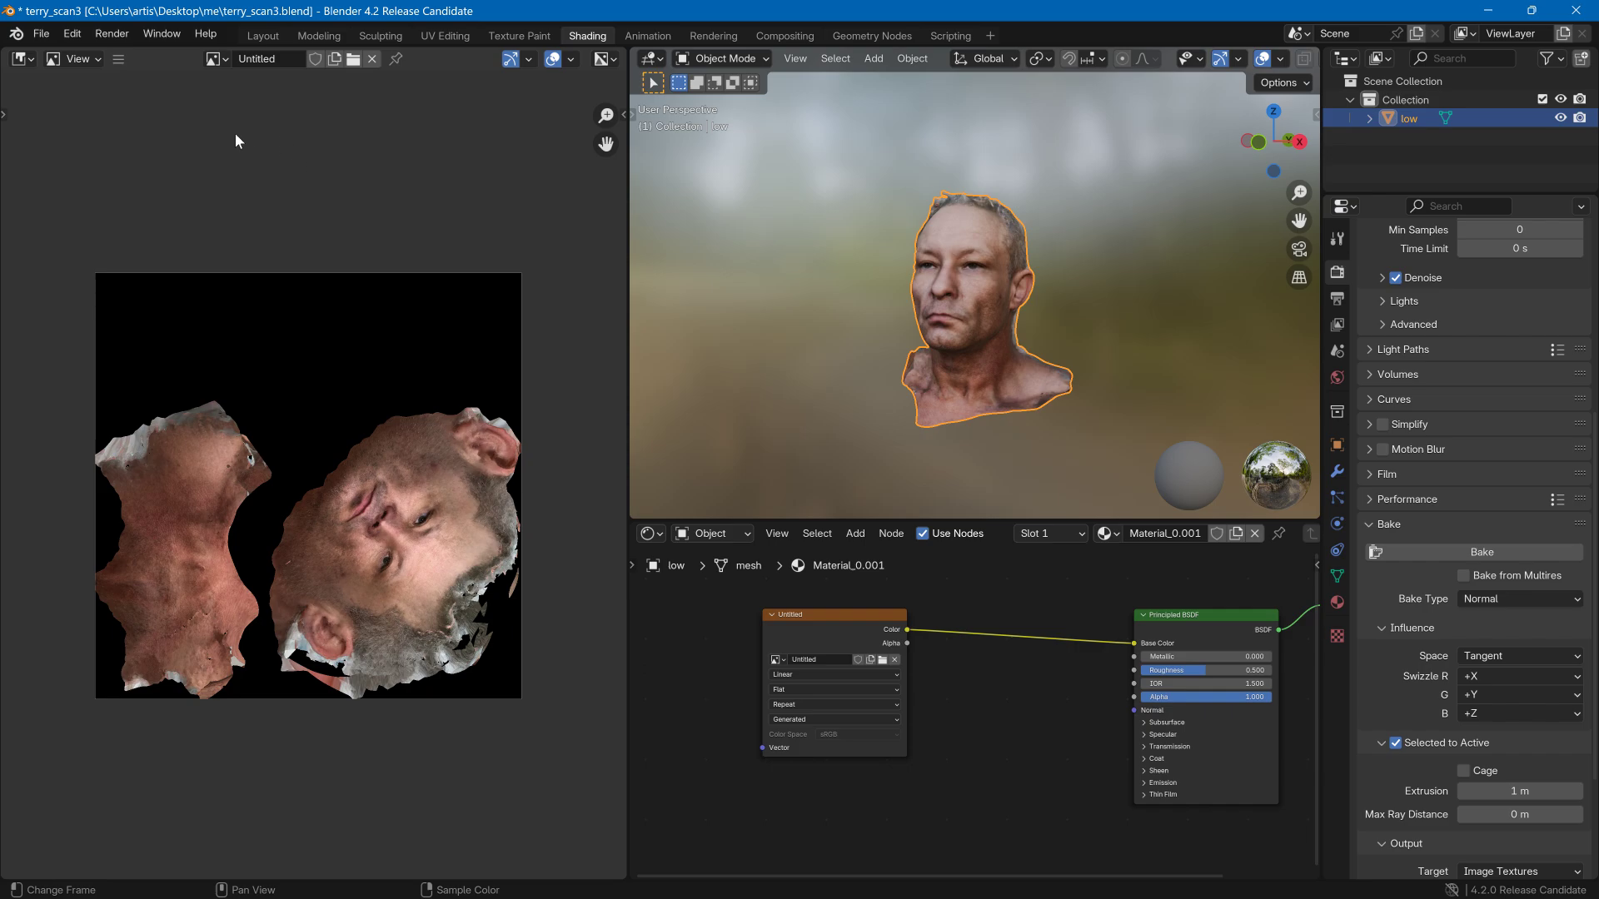
# - Save the baked color image as Terry_Low_Poly_diffuse.png in the me folder, in PNG format with 0% compression
pyautogui.click(118, 59)
pyautogui.moveTo(191, 99)
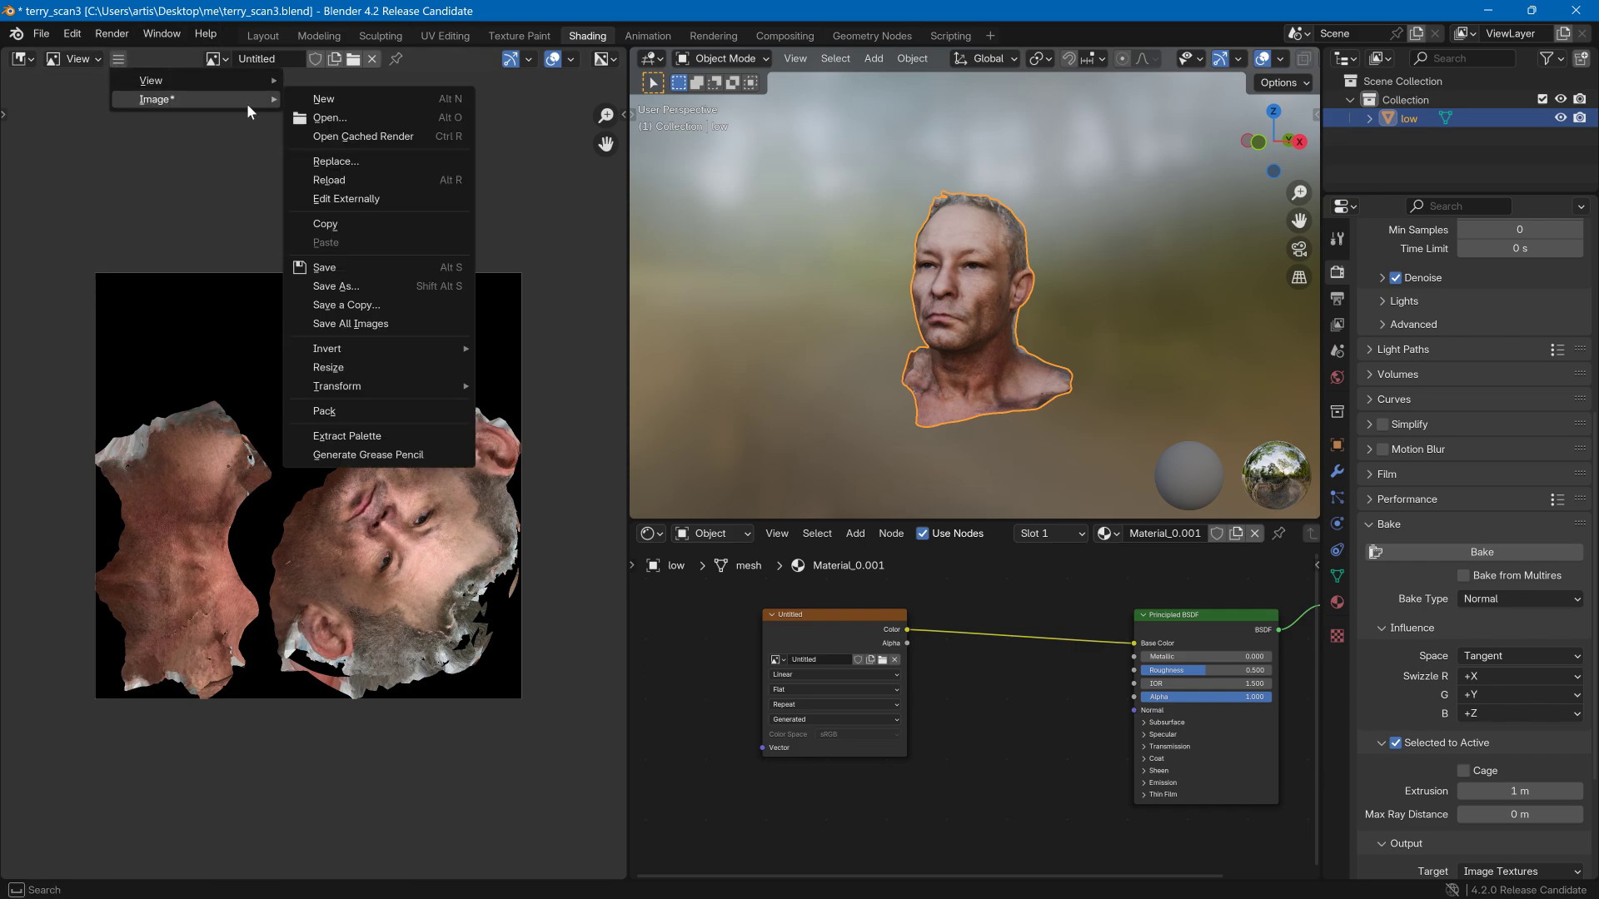
pyautogui.click(335, 287)
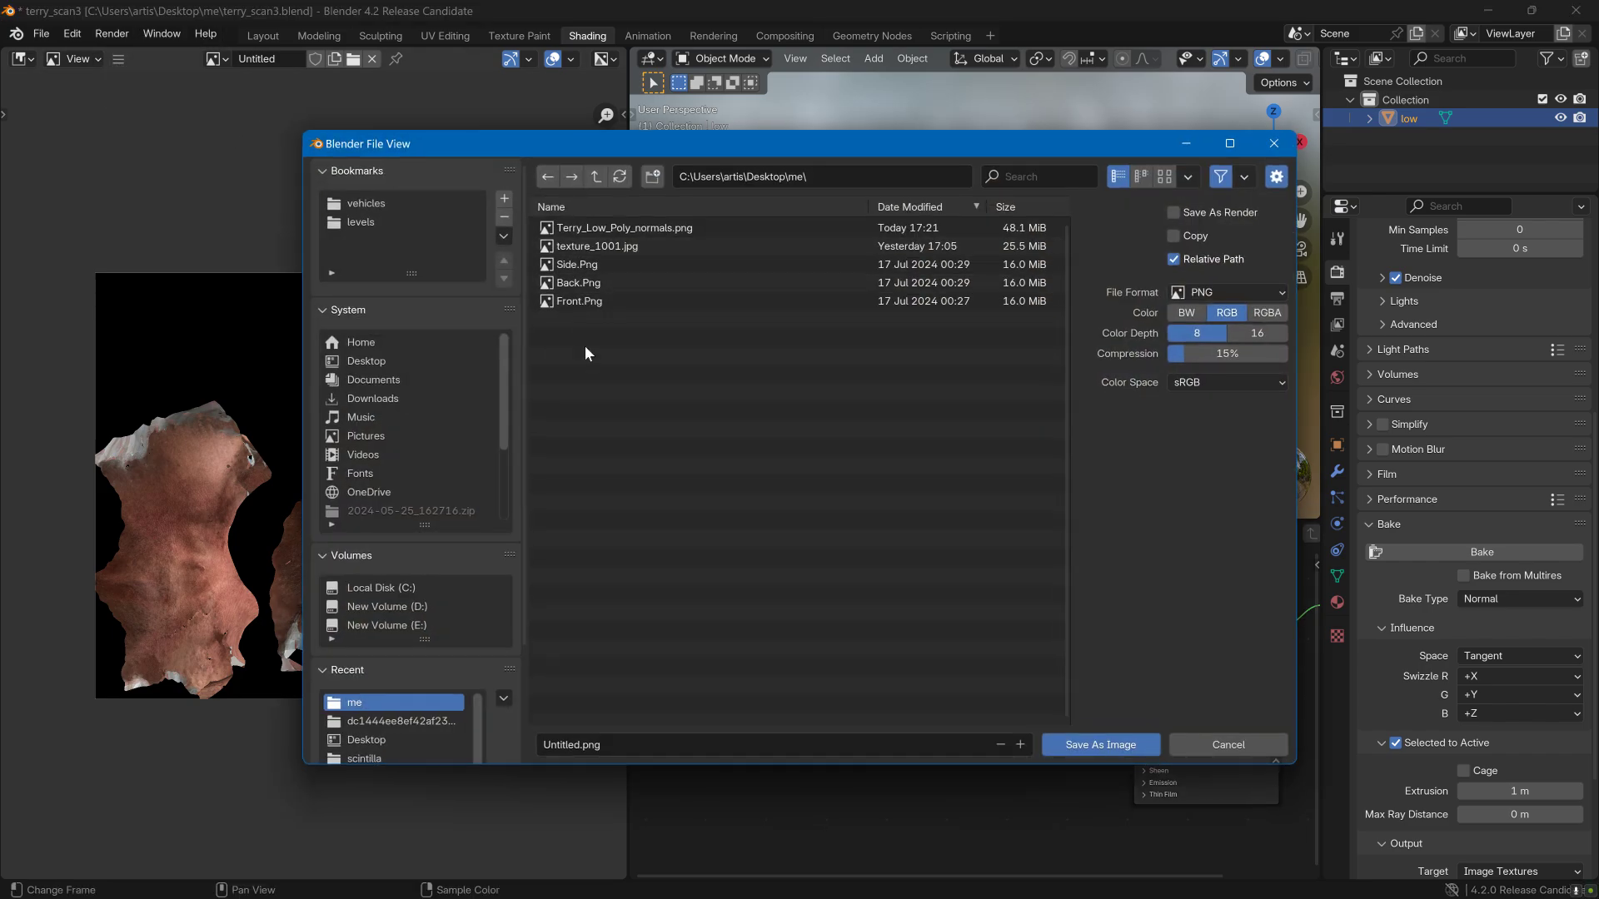
pyautogui.click(620, 228)
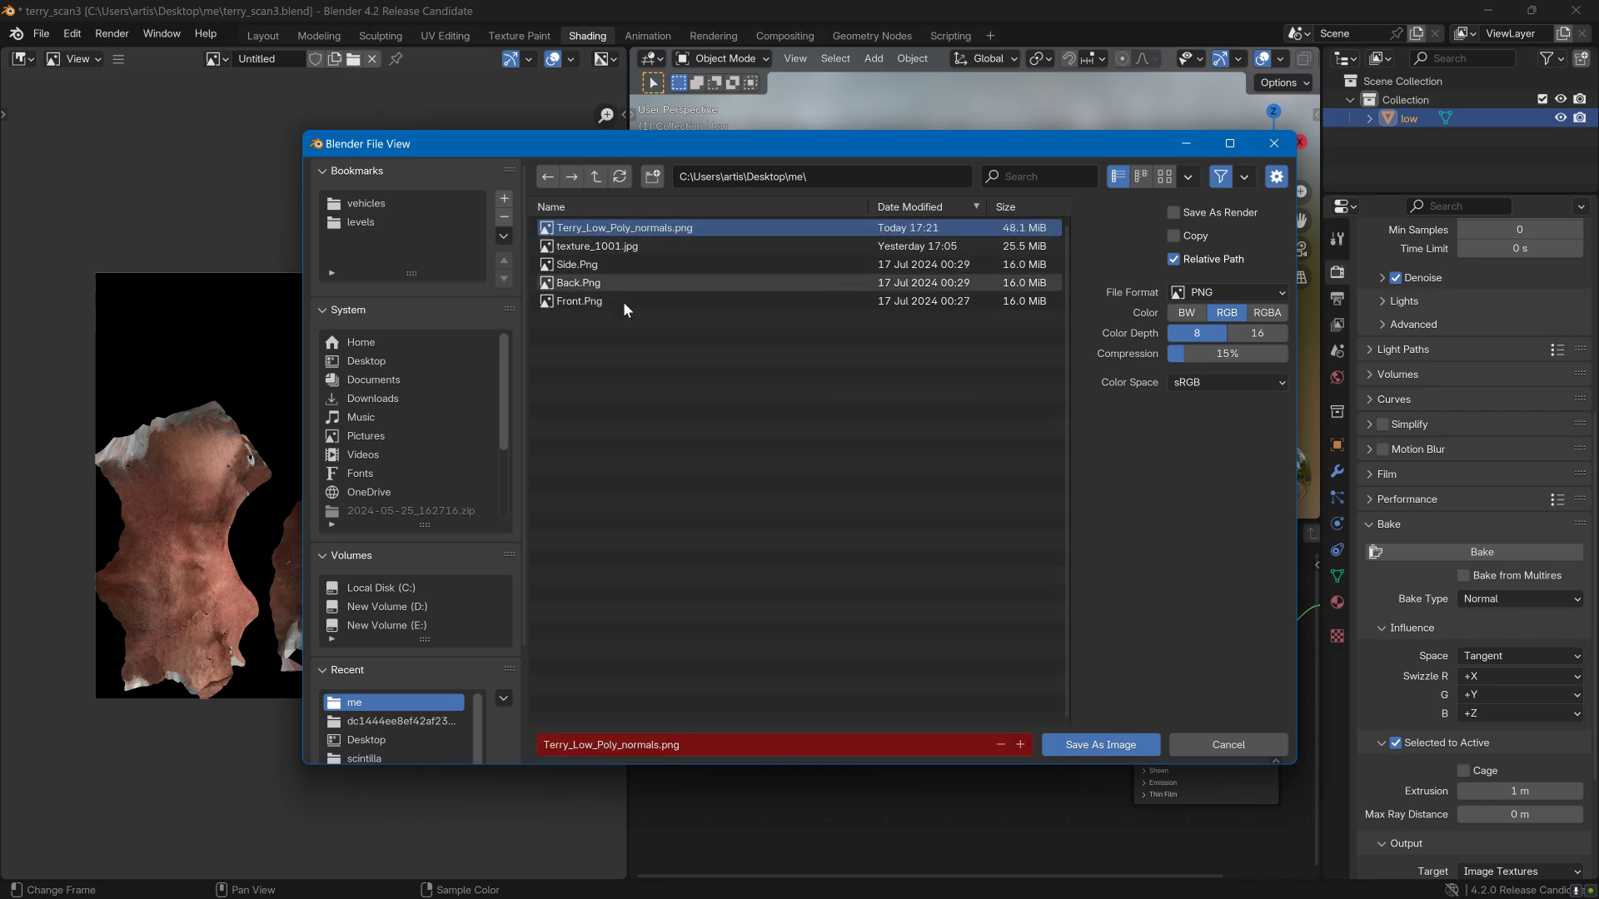
pyautogui.click(632, 748)
pyautogui.moveTo(622, 745); pyautogui.dragTo(658, 745)
pyautogui.write('diffu')
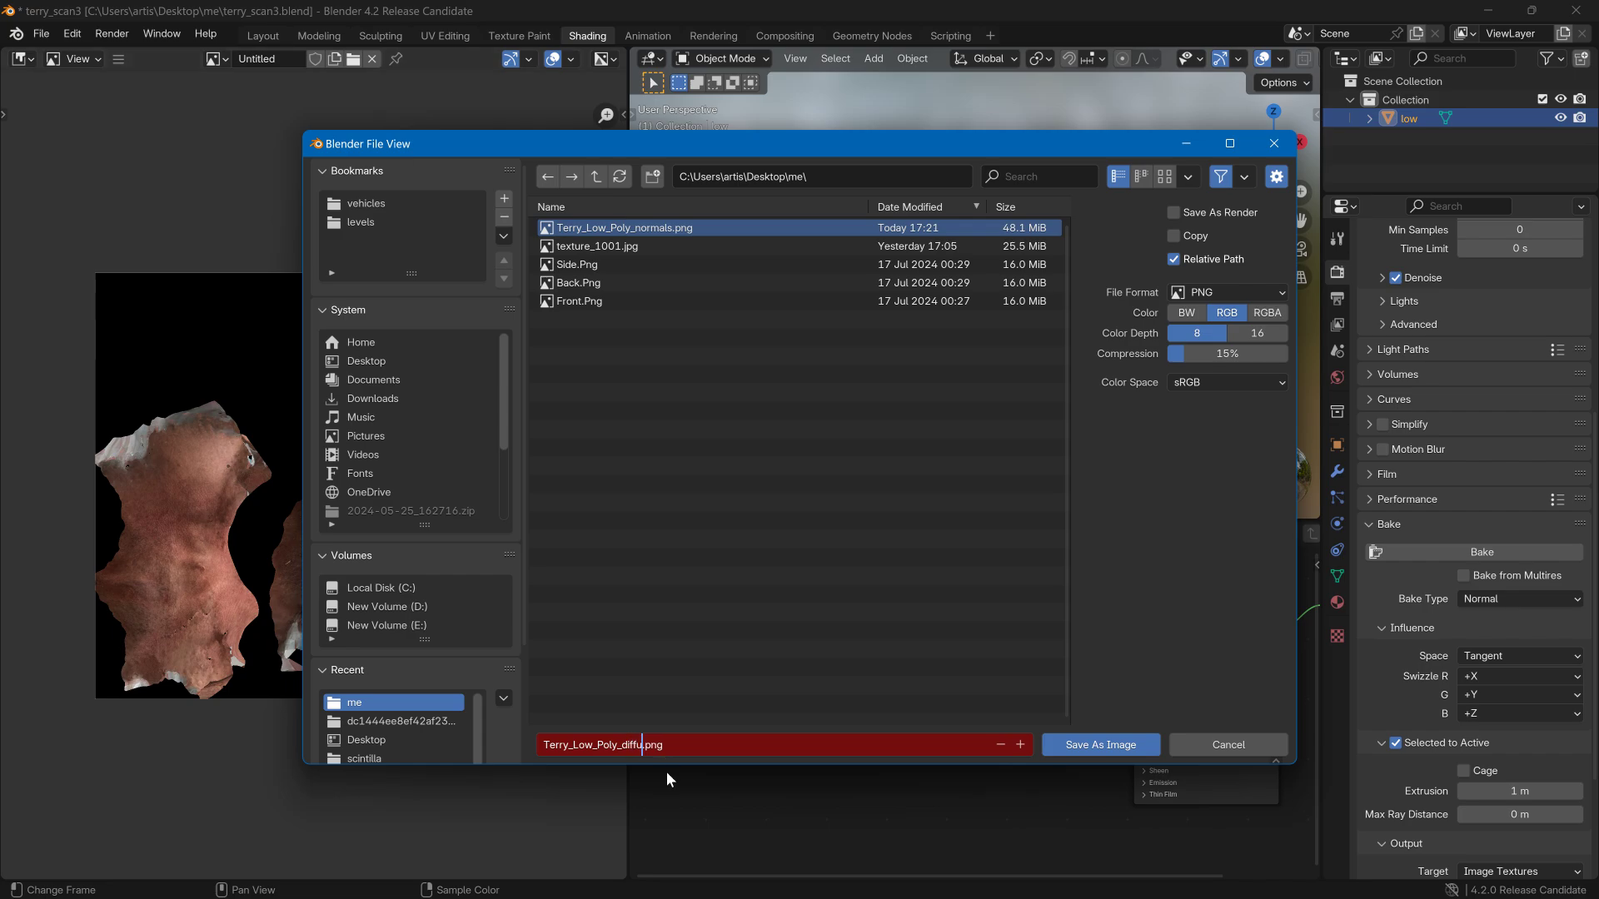
pyautogui.write('se')
pyautogui.press('Return')
pyautogui.moveTo(1207, 354); pyautogui.dragTo(1167, 353)
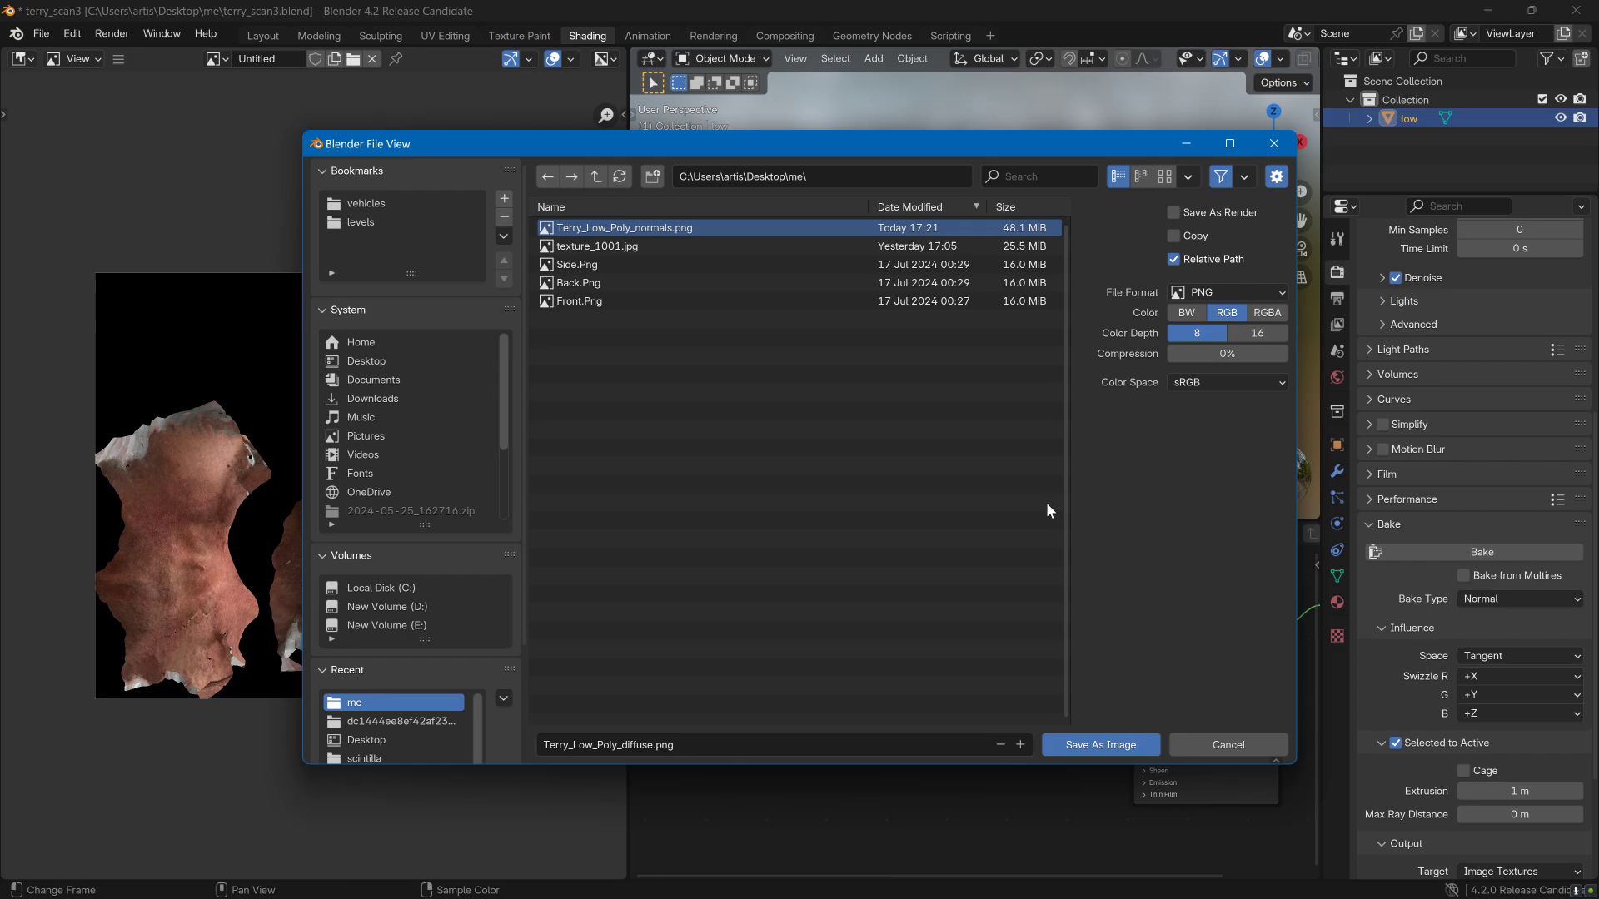
pyautogui.click(1100, 744)
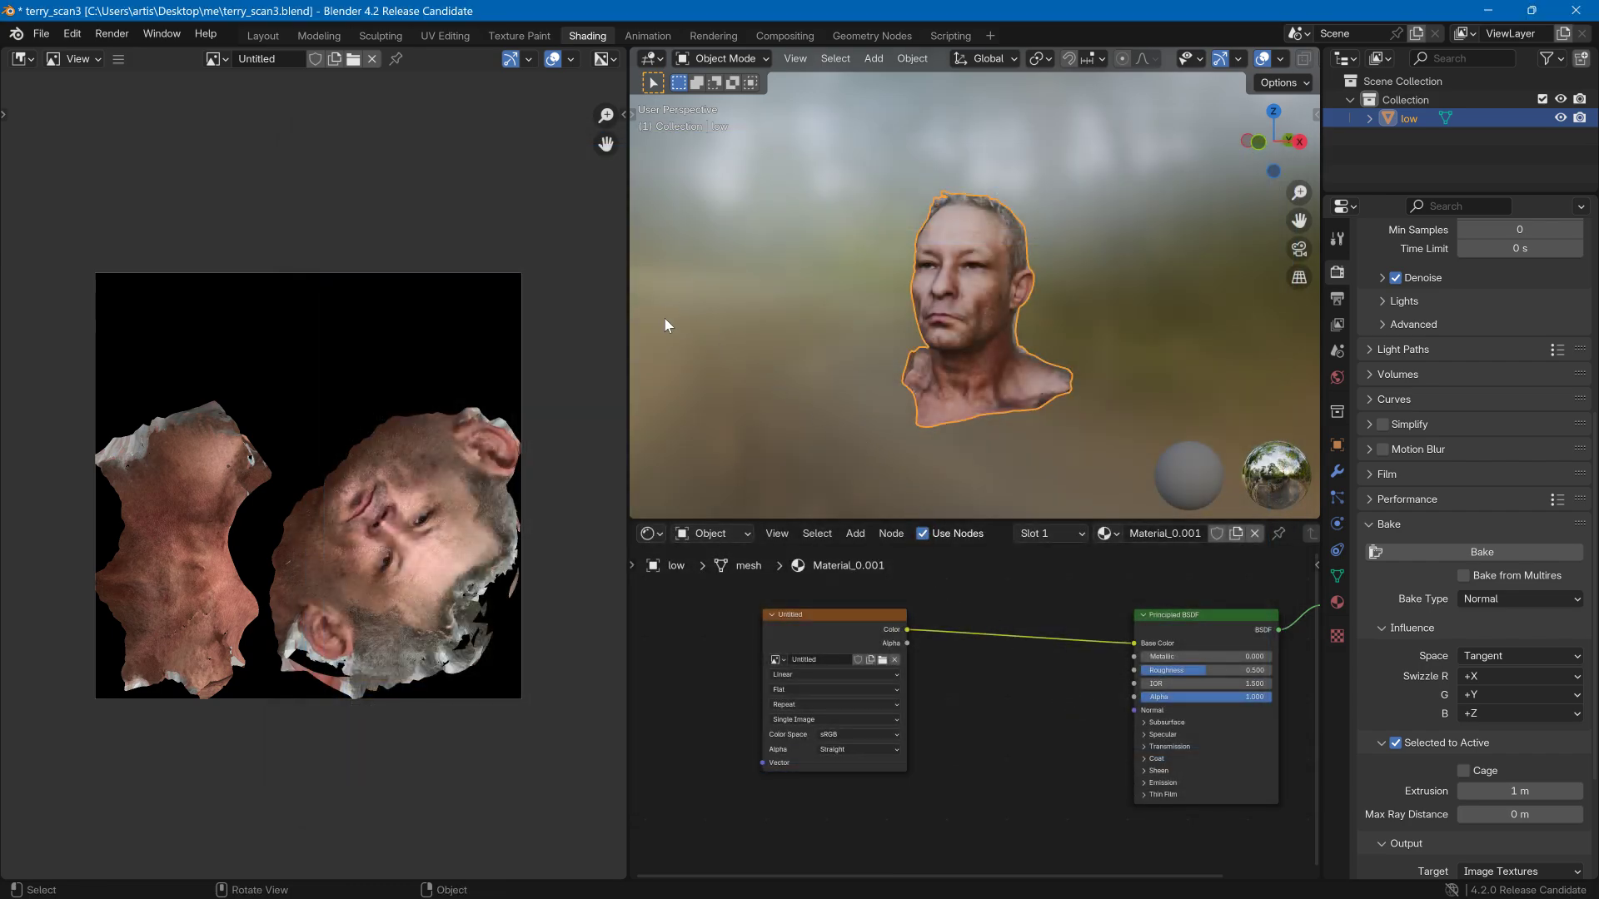
# - Switch to the Layout workspace and examine the textured low head's face up close
pyautogui.click(248, 36)
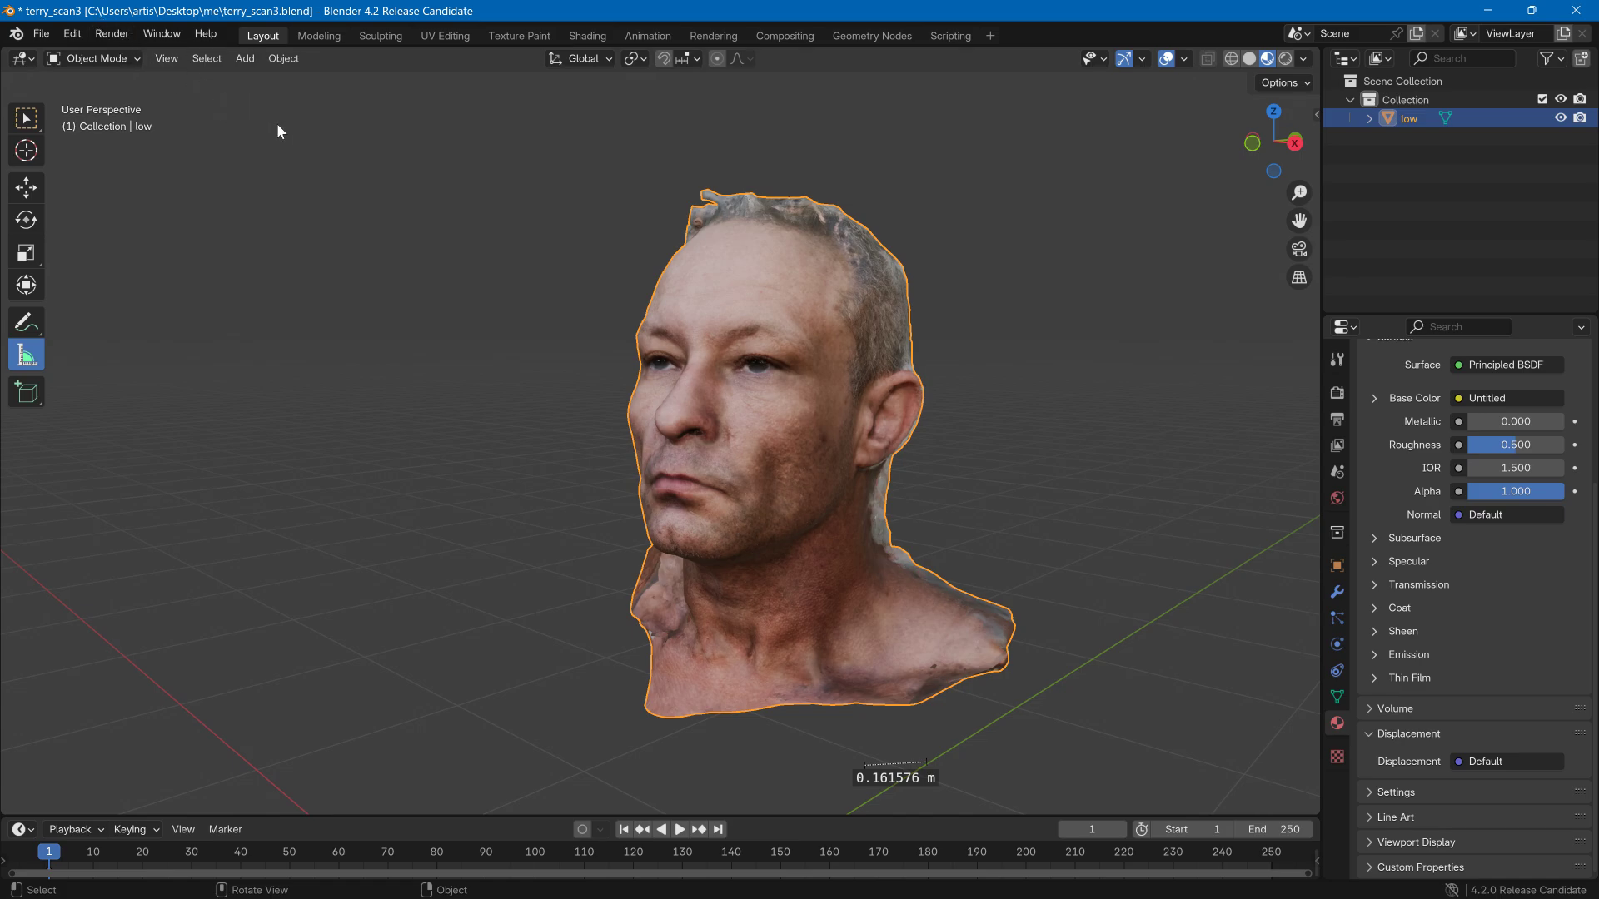
pyautogui.scroll(4, 591, 257)
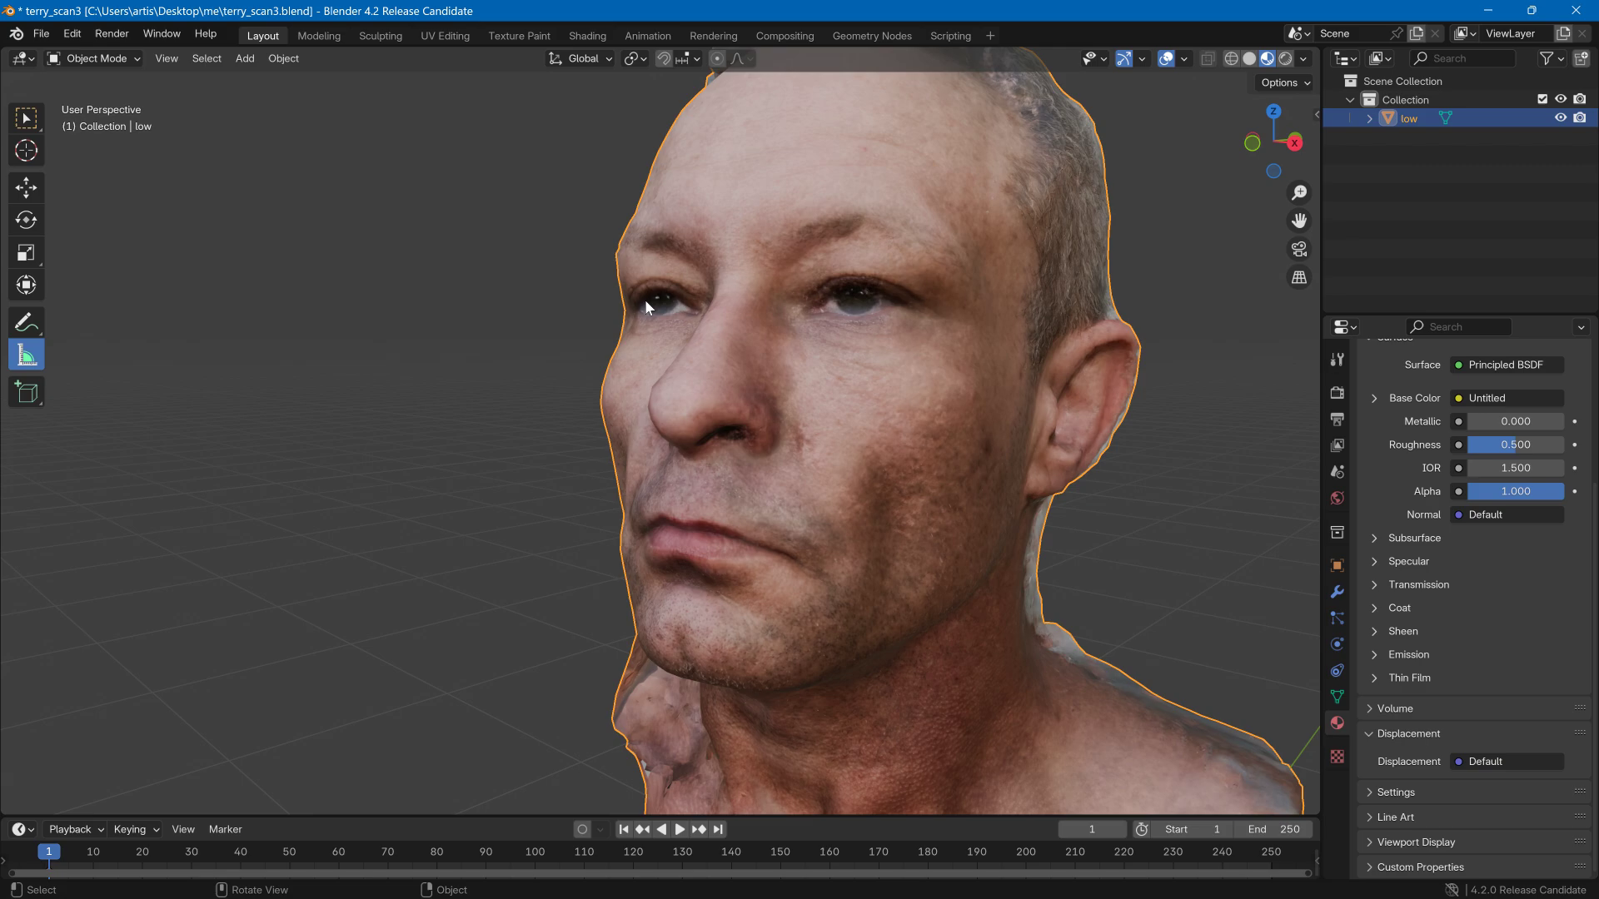
pyautogui.moveTo(655, 305); pyautogui.dragTo(753, 314, button='middle')
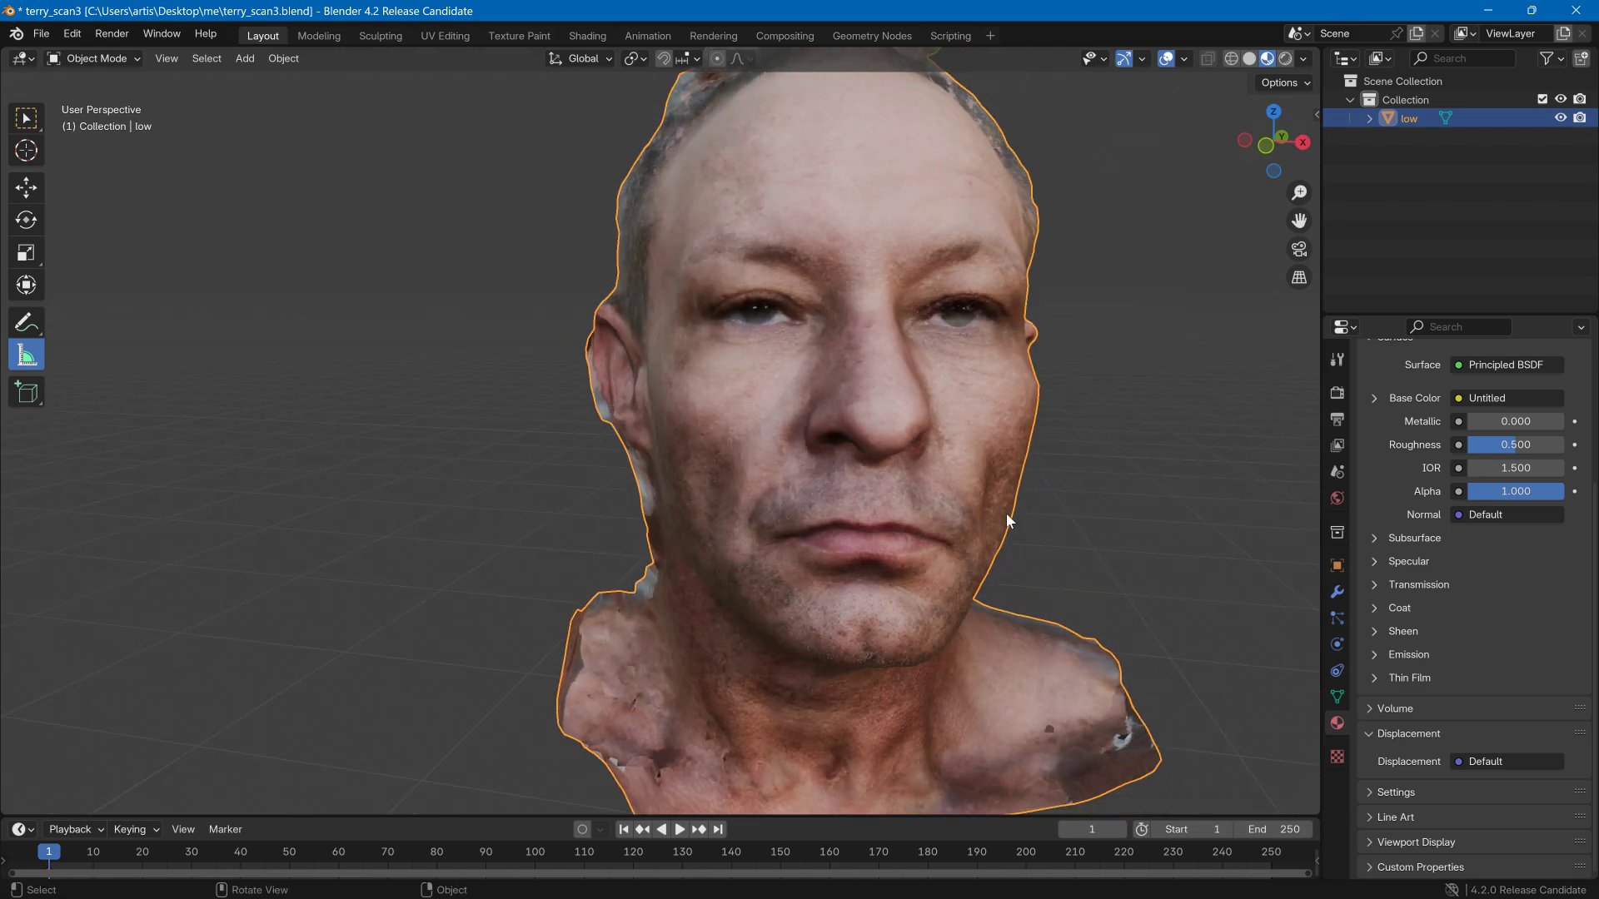
# - Display the low head in wireframe and examine its triangle density around the nose, mouth and jaw
pyautogui.click(1231, 58)
pyautogui.scroll(5, 1125, 250)
pyautogui.moveTo(1096, 268); pyautogui.dragTo(1007, 348, button='middle')
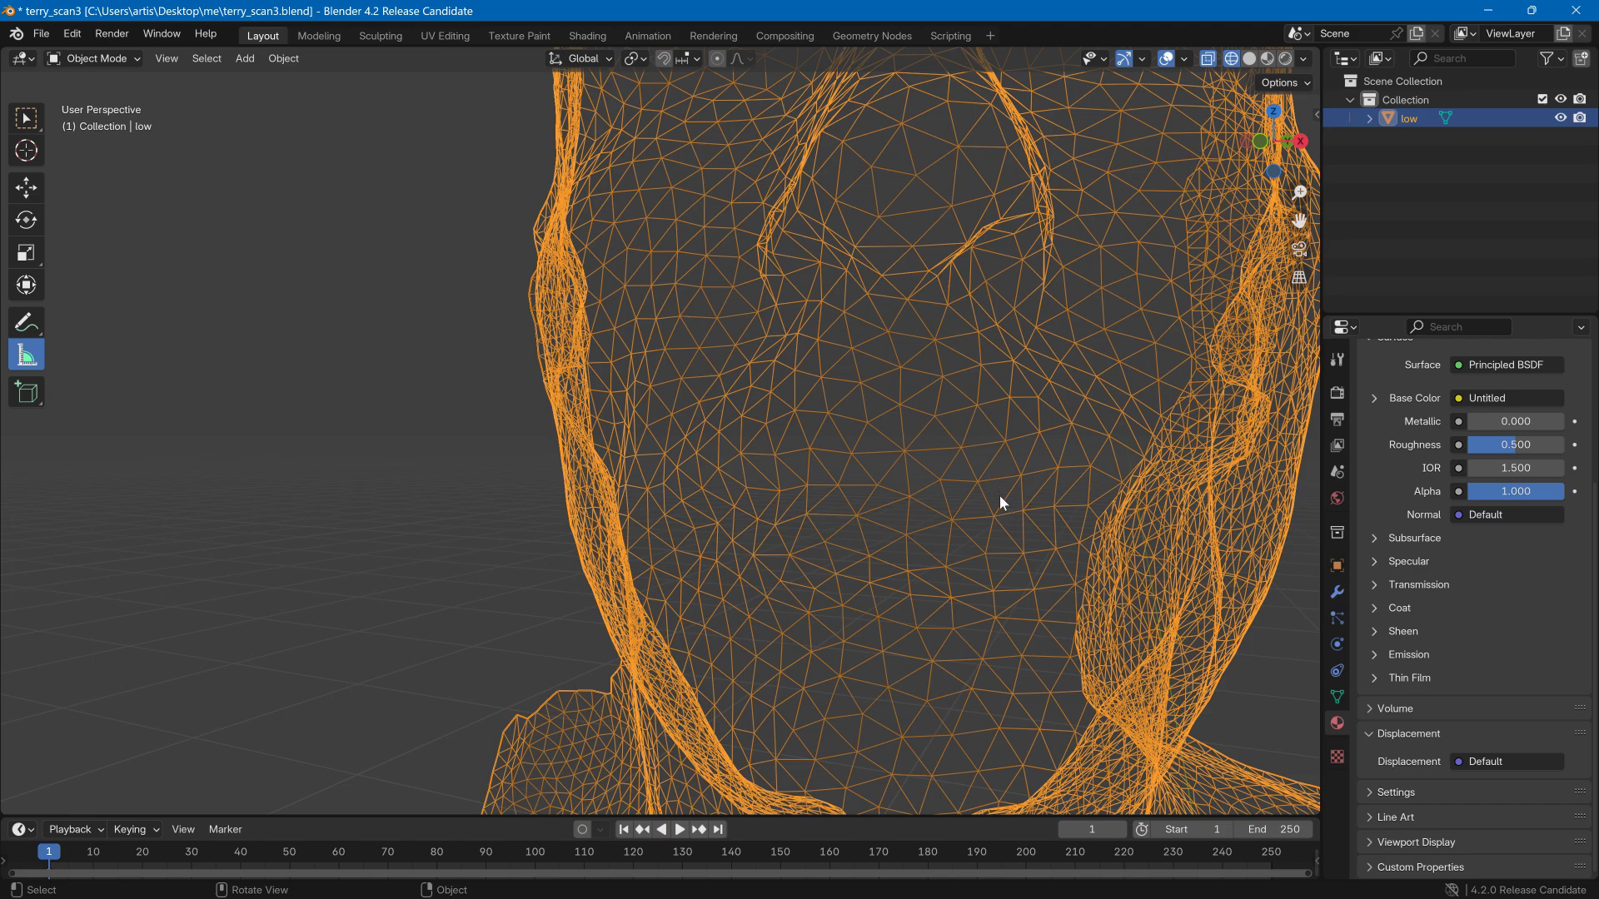
pyautogui.scroll(-4, 1002, 502)
pyautogui.moveTo(956, 539); pyautogui.dragTo(993, 519, button='middle')
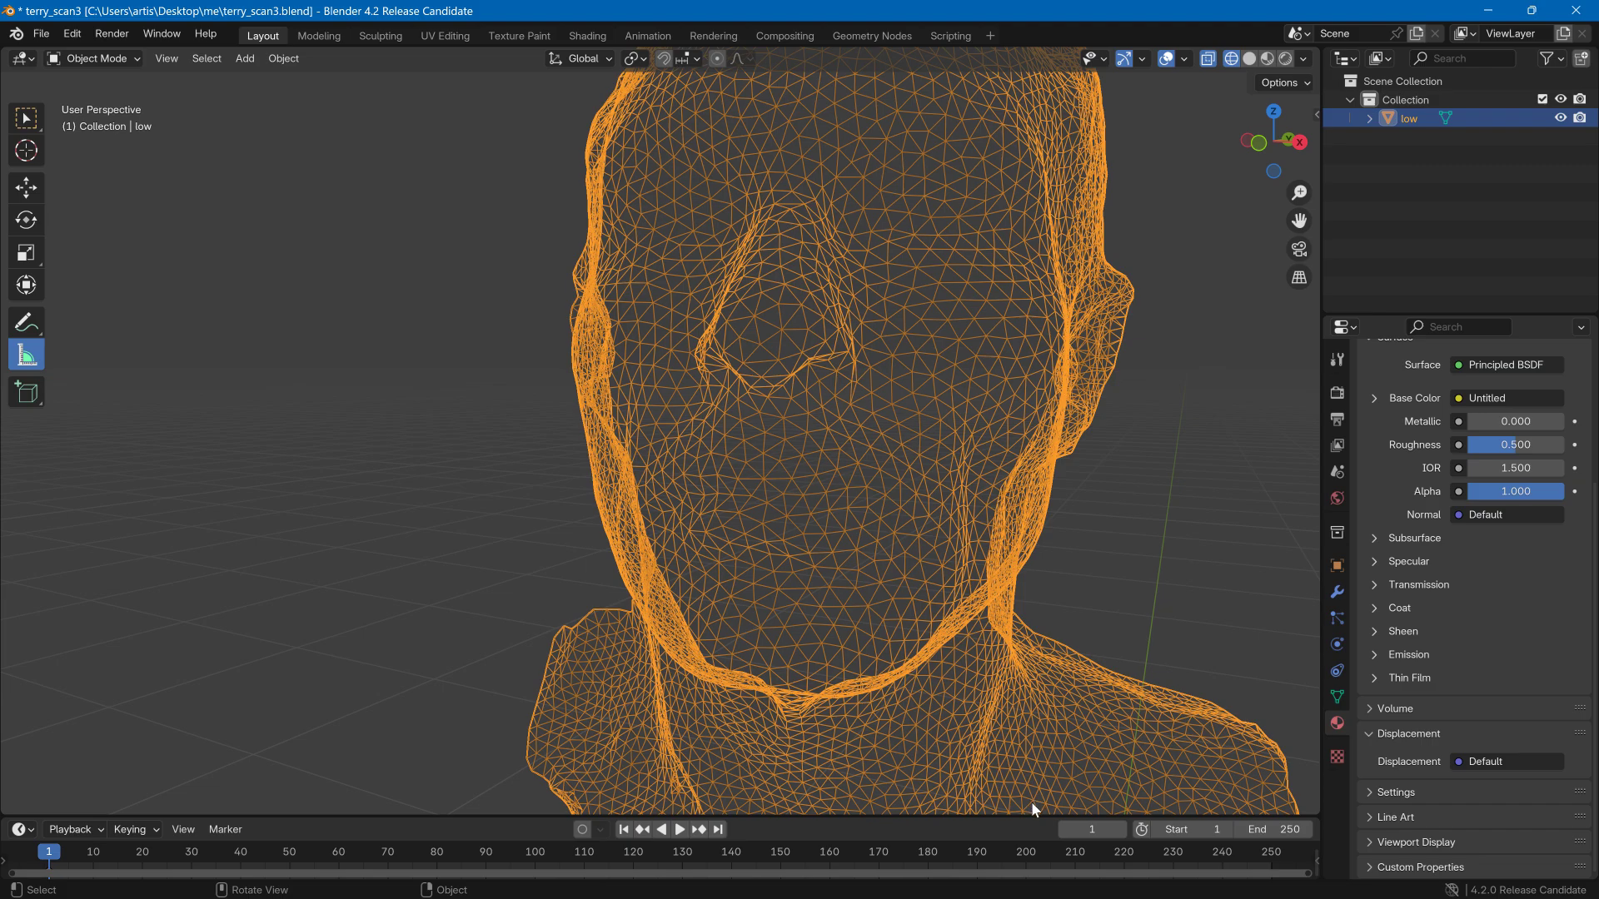
# - Minimize Blender to switch to Meshroom and examine the MeshResampling head mesh from several angles
pyautogui.click(1487, 10)
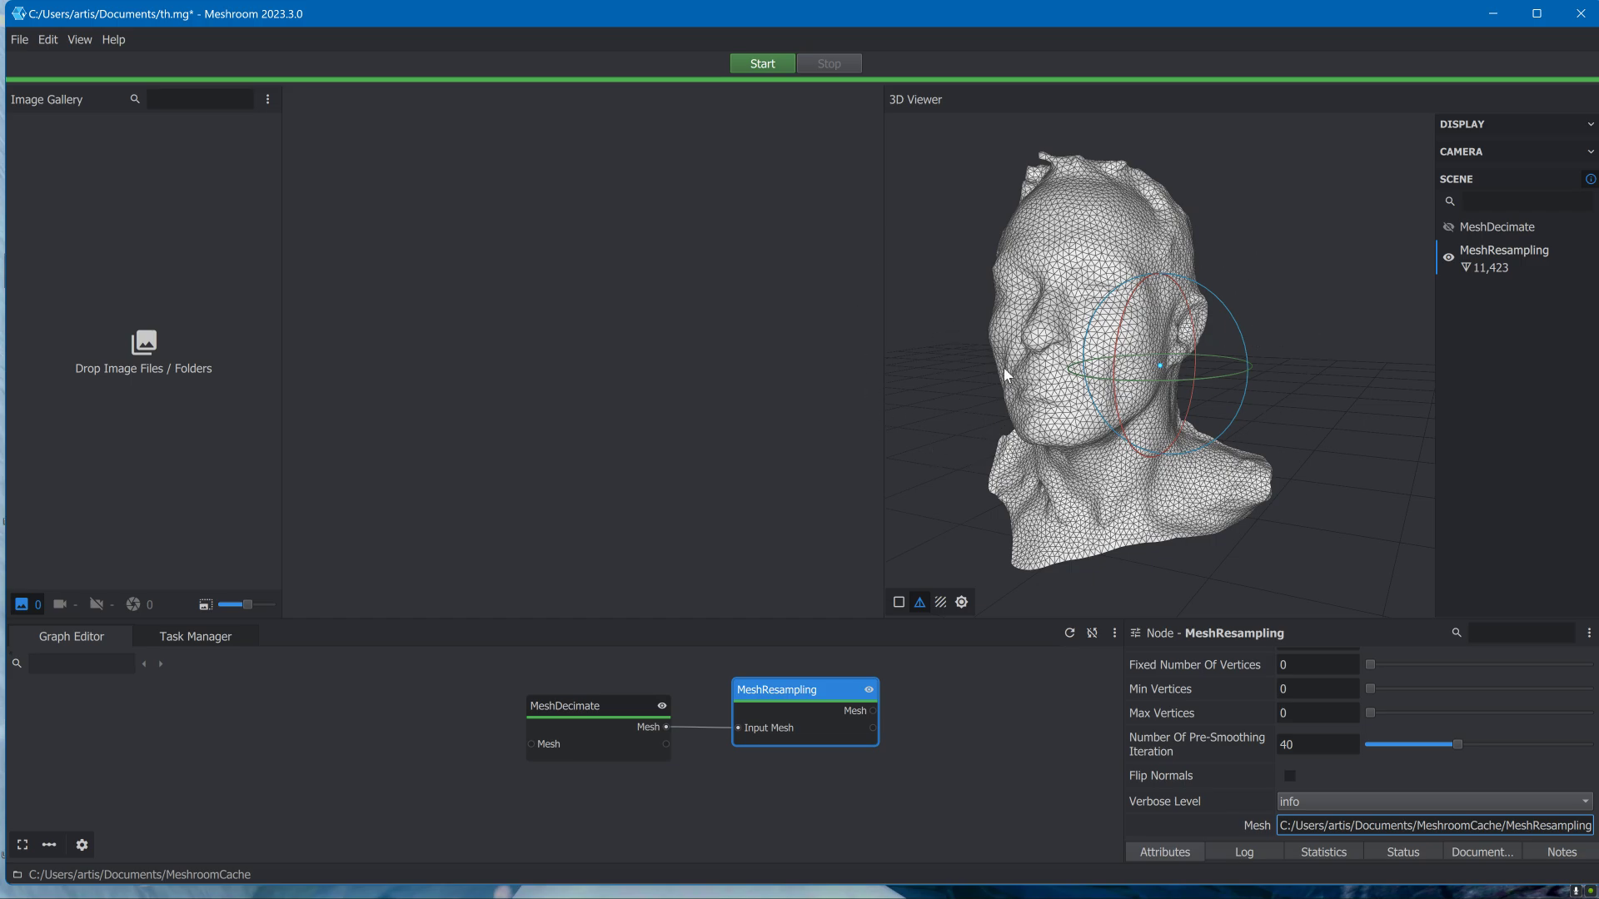
pyautogui.moveTo(1251, 380)
pyautogui.mouseDown()
pyautogui.moveTo(1149, 460)
pyautogui.moveTo(1177, 438)
pyautogui.moveTo(1166, 383)
pyautogui.moveTo(1357, 358)
pyautogui.moveTo(1308, 369)
pyautogui.moveTo(1254, 349)
pyautogui.mouseUp()
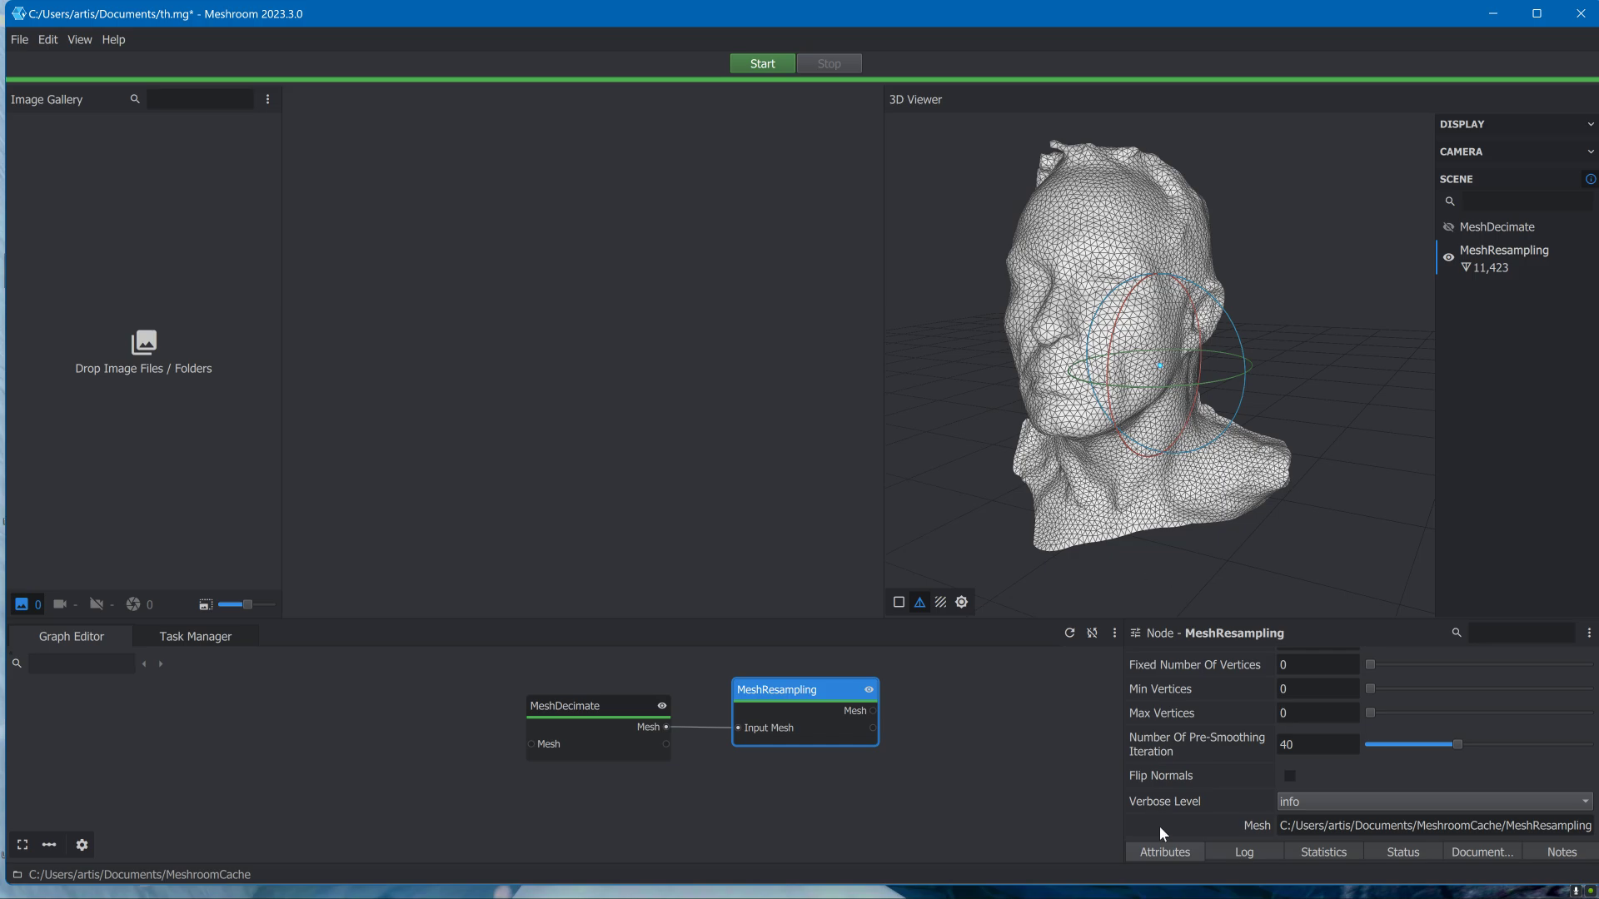
pyautogui.moveTo(1059, 895)
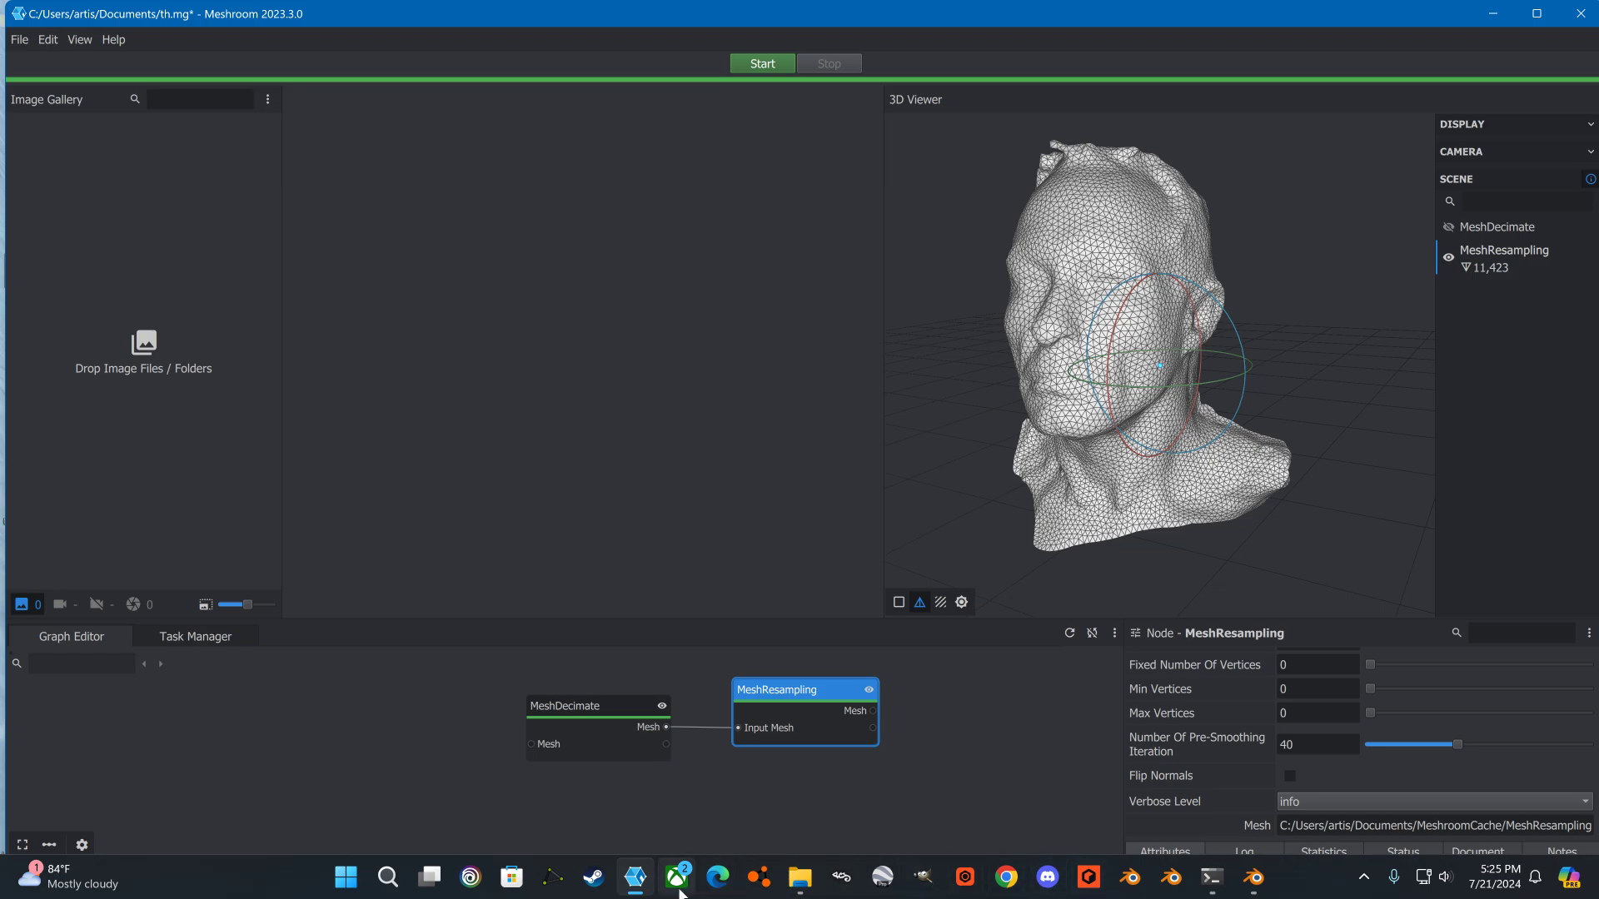
pyautogui.click(638, 887)
pyautogui.click(640, 887)
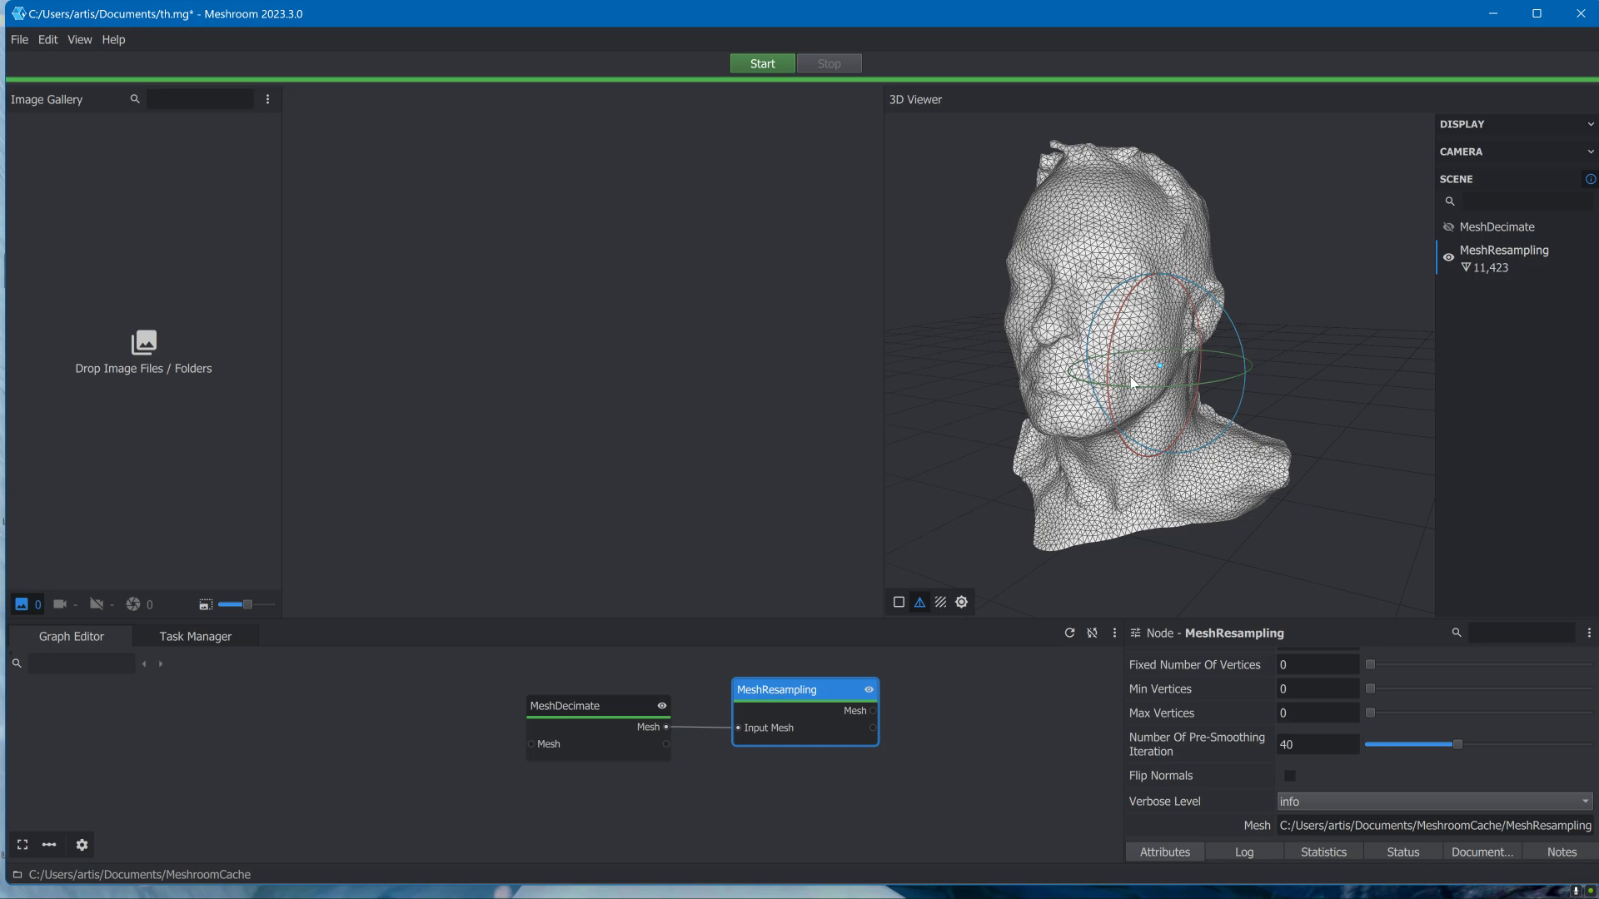
pyautogui.moveTo(1156, 393); pyautogui.dragTo(1134, 368)
pyautogui.moveTo(1172, 417); pyautogui.dragTo(1240, 376)
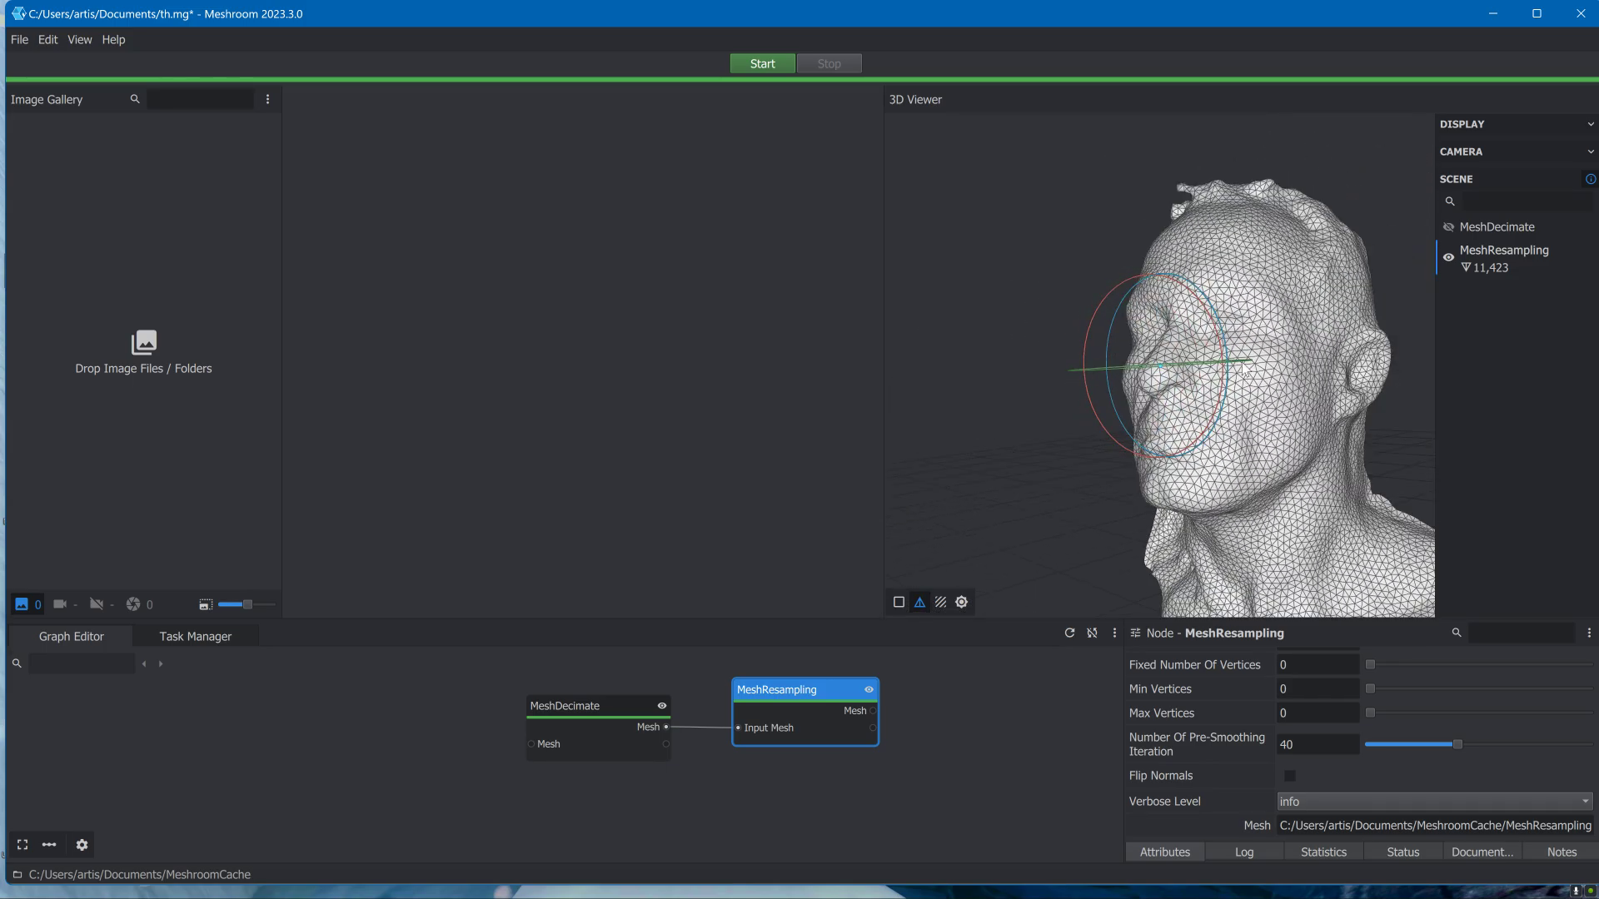